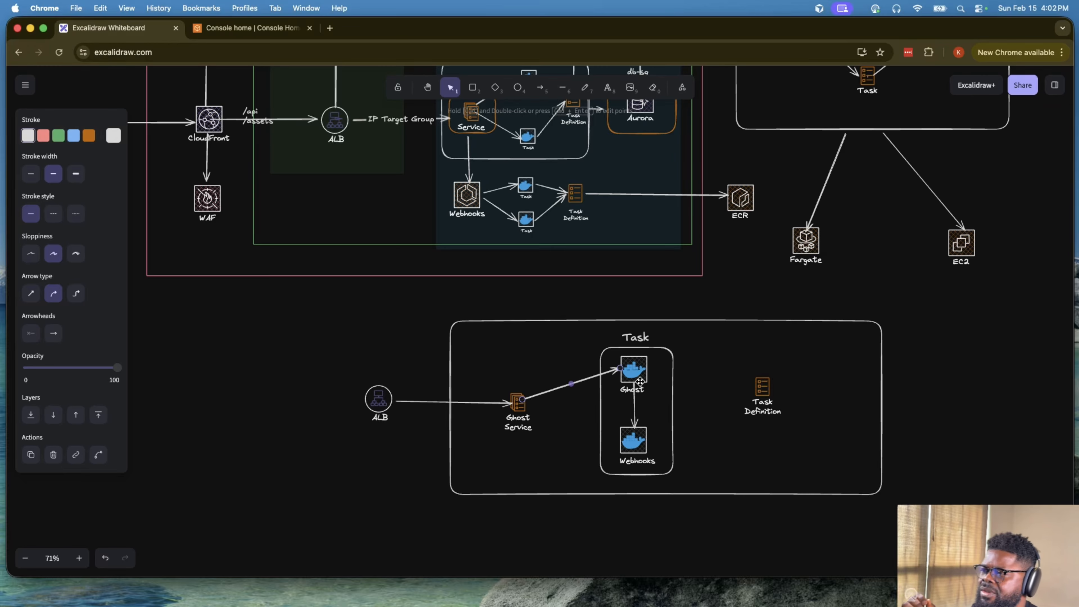
pyautogui.click(634, 375)
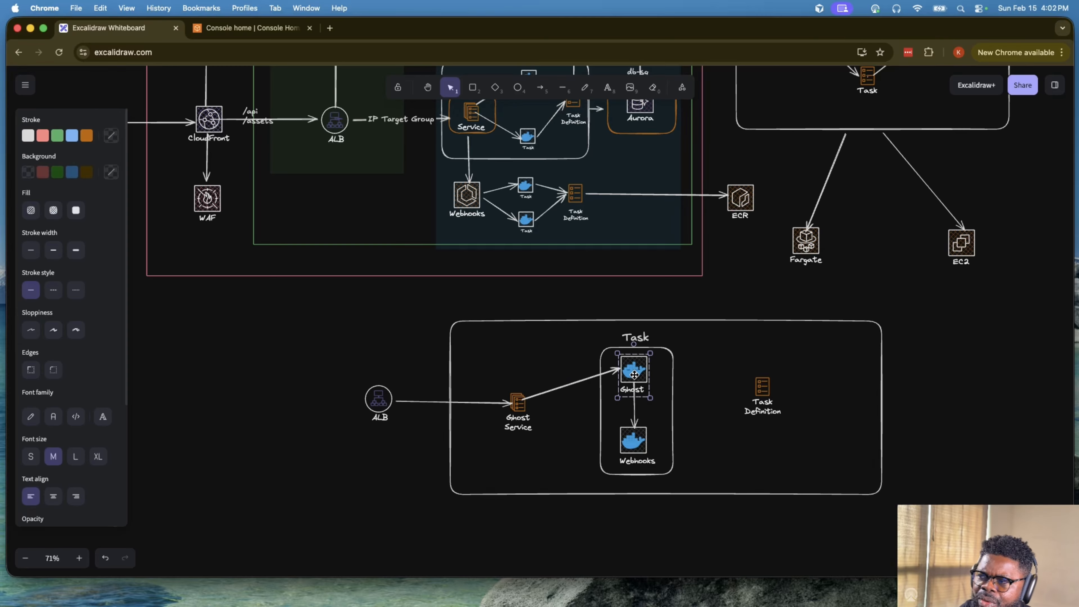
pyautogui.click(629, 437)
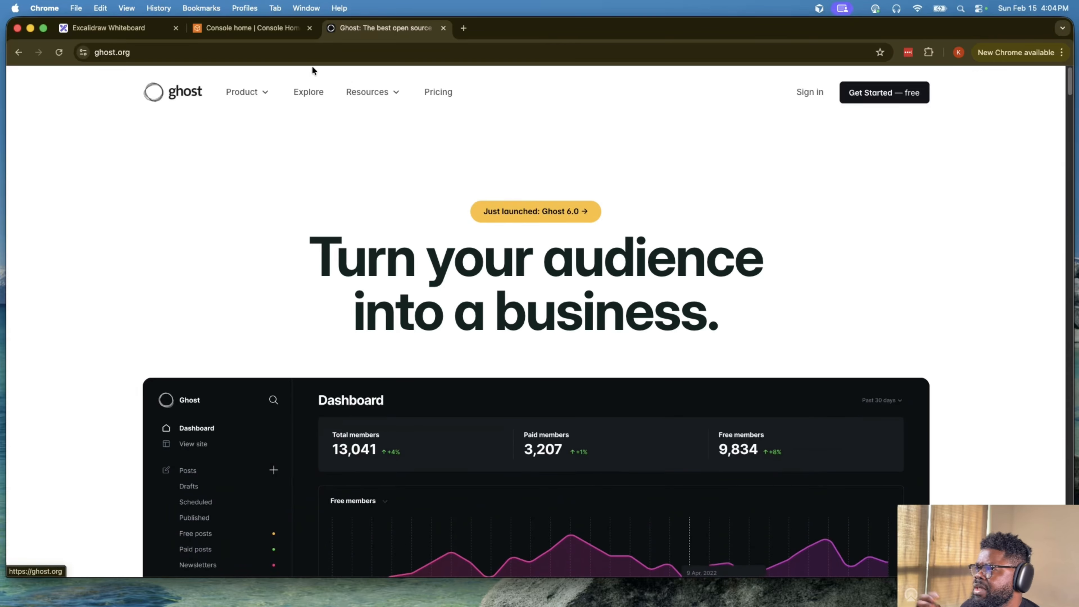
# - Search the web for "docker ghost" in a new browser tab and open the official ghost image page on Docker Hub
pyautogui.click(463, 28)
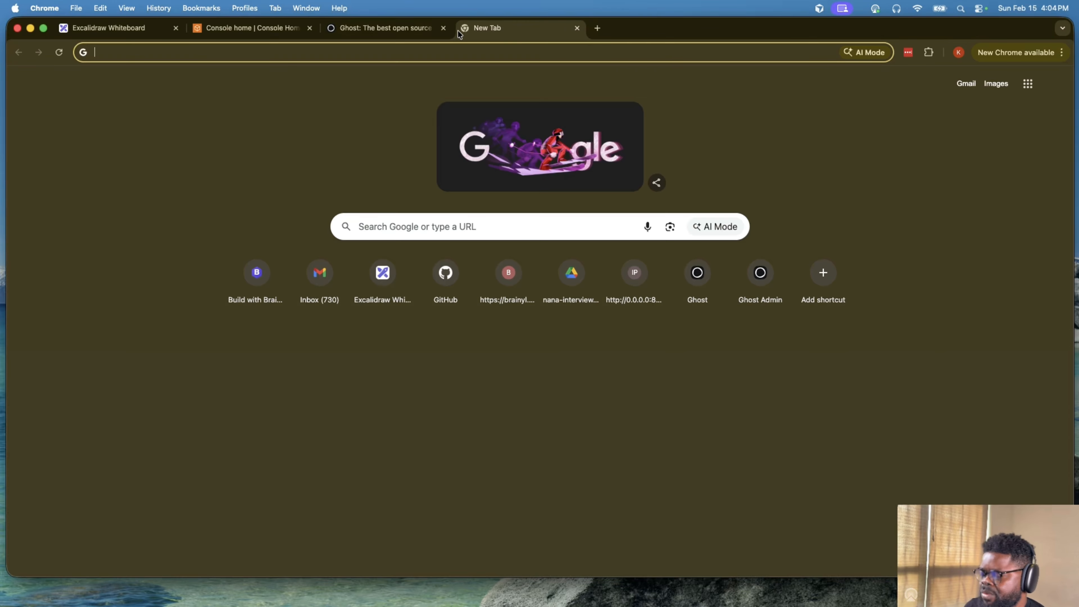
pyautogui.write('docker g')
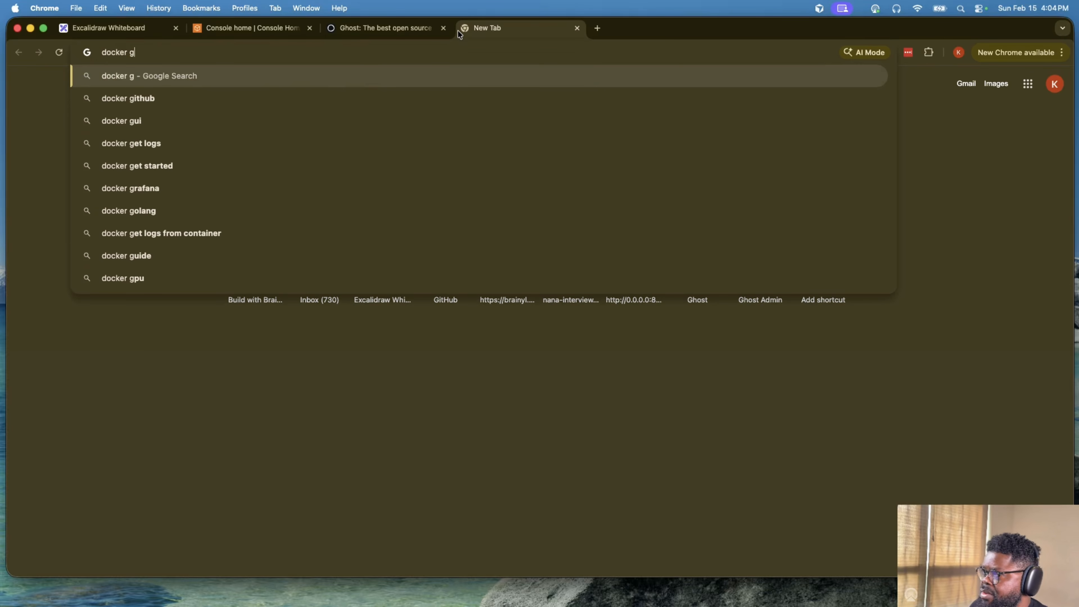
pyautogui.write('host')
pyautogui.press('Return')
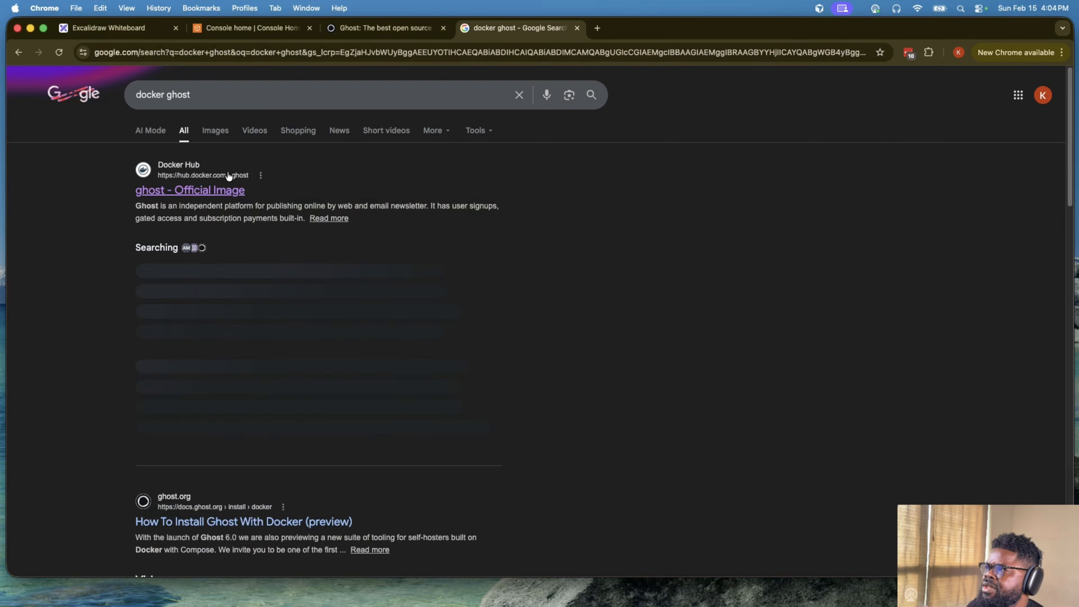
pyautogui.click(228, 175)
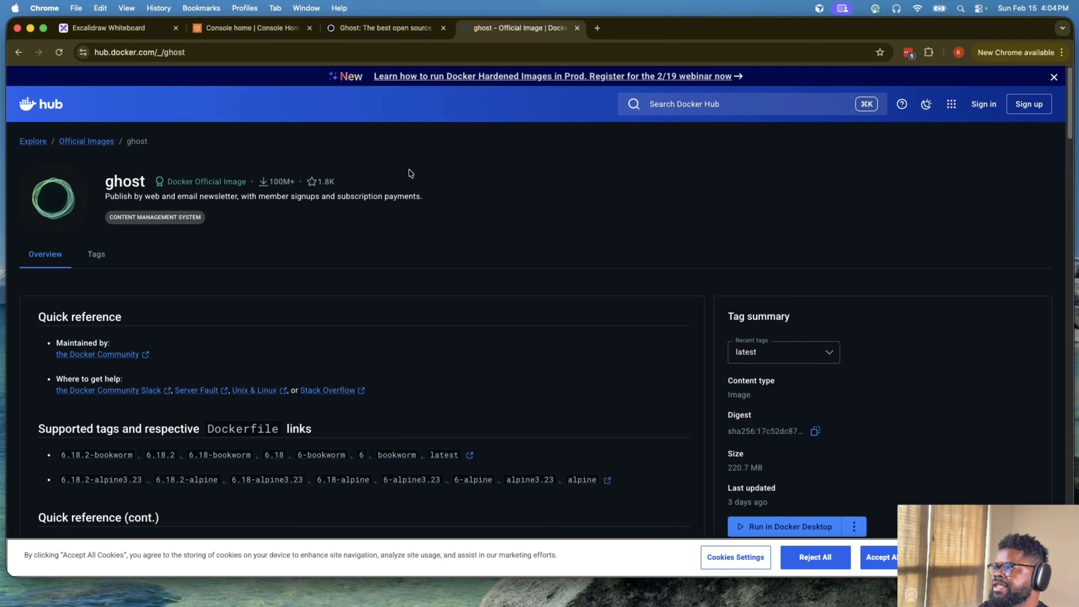
# - Return to the Excalidraw whiteboard and draw a horizontal arrow from the Ghost and Webhooks Task box to the Task Definition icon
pyautogui.click(142, 27)
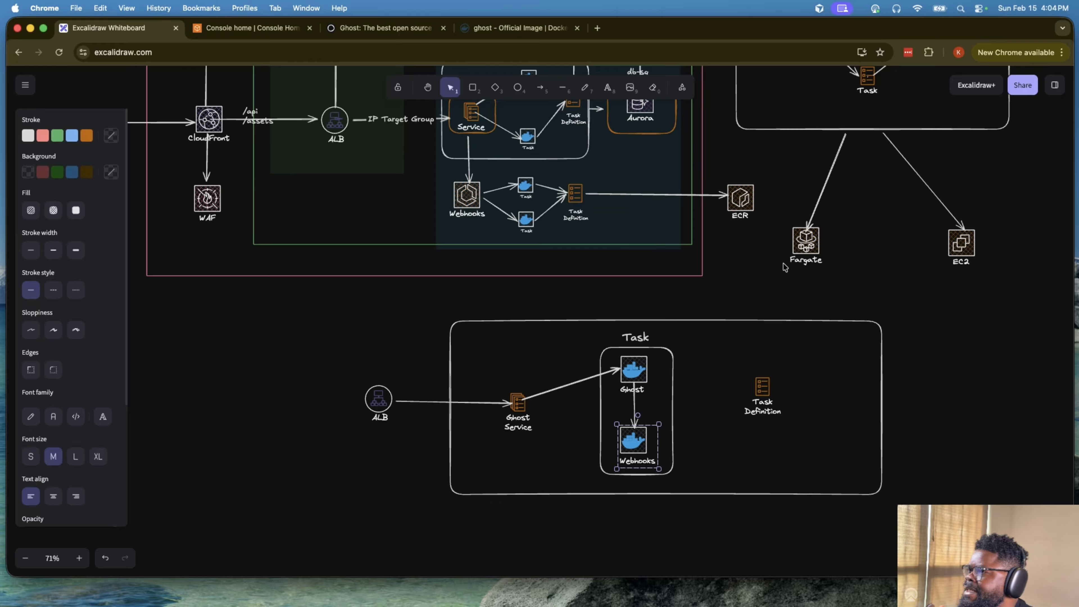
pyautogui.click(657, 407)
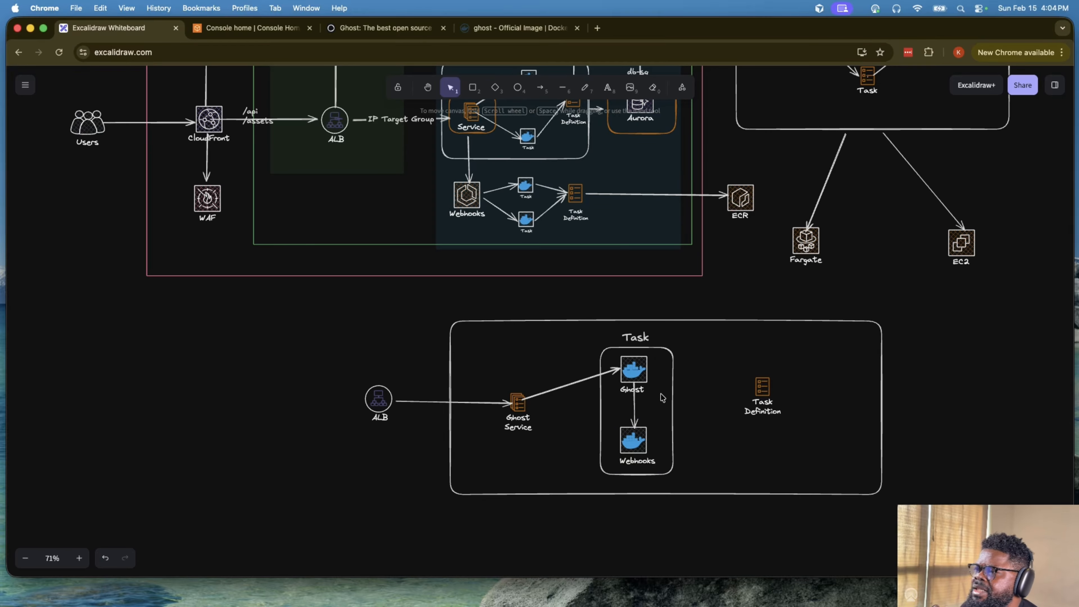
pyautogui.click(668, 374)
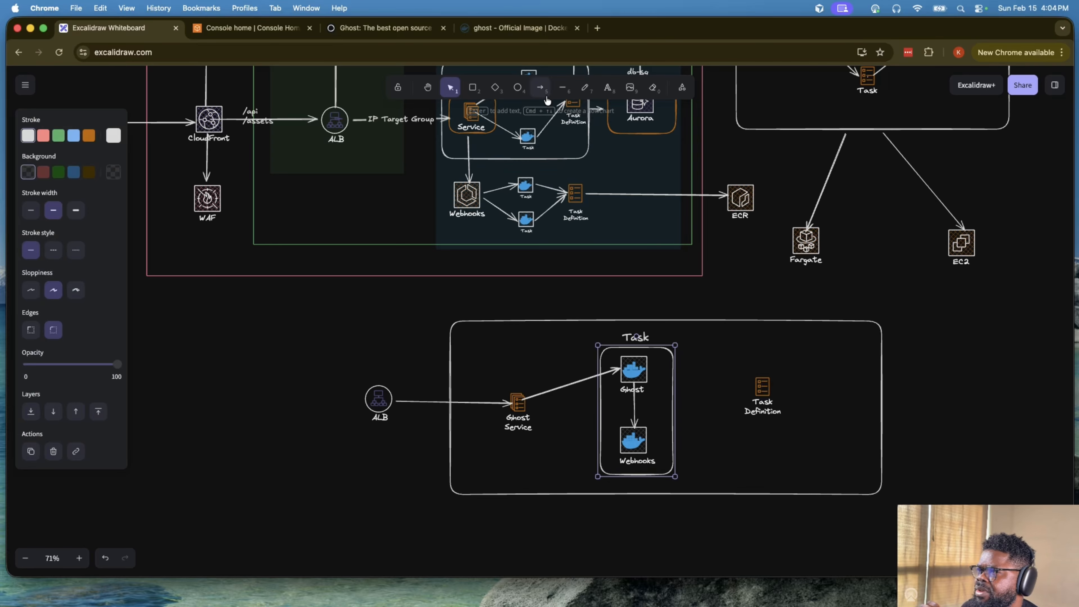
pyautogui.click(540, 87)
pyautogui.moveTo(675, 403)
pyautogui.mouseDown()
pyautogui.moveTo(754, 403)
pyautogui.moveTo(744, 402)
pyautogui.mouseUp()
pyautogui.click(1001, 416)
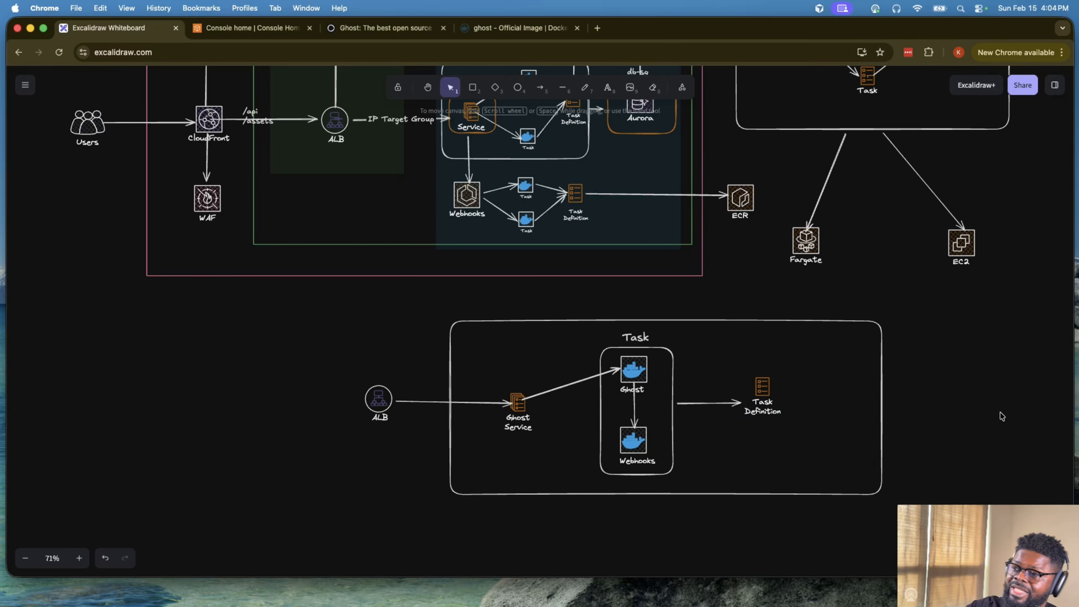
# - Examine the AWS account architecture alongside the ECS service diagrams above it and the combined Ghost and Webhooks task diagram below it
pyautogui.scroll(1, 1002, 416)
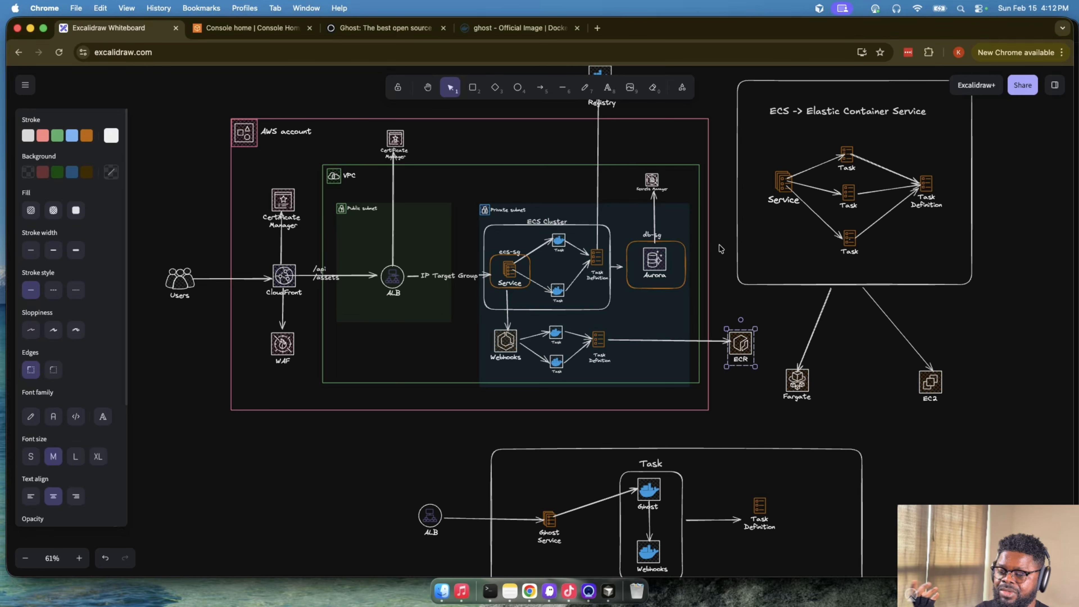
pyautogui.scroll(-2, 836, 336)
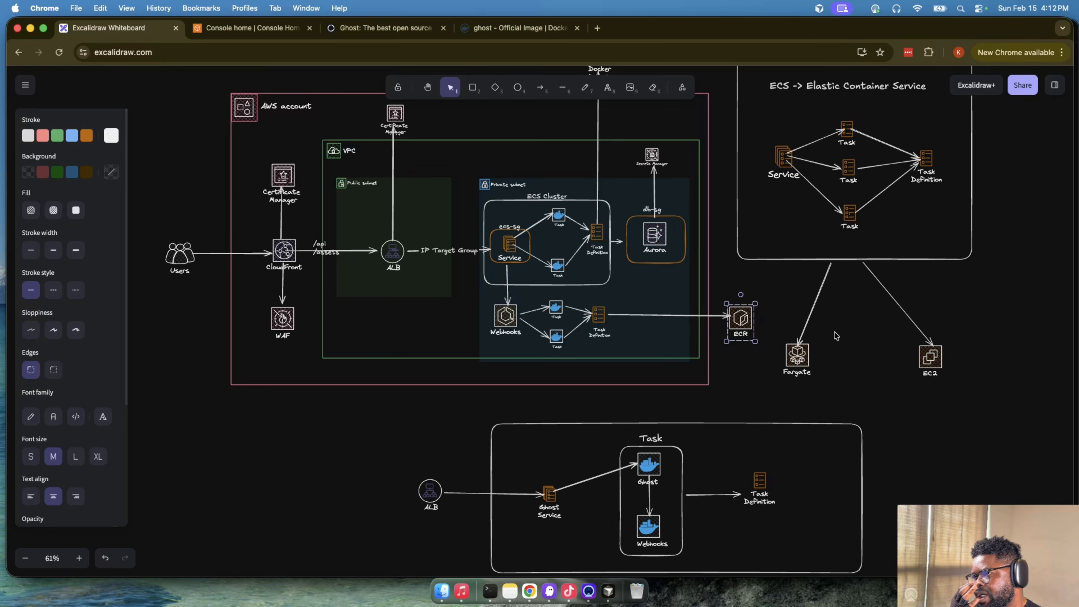
pyautogui.scroll(-10, 834, 335)
pyautogui.scroll(6, 834, 332)
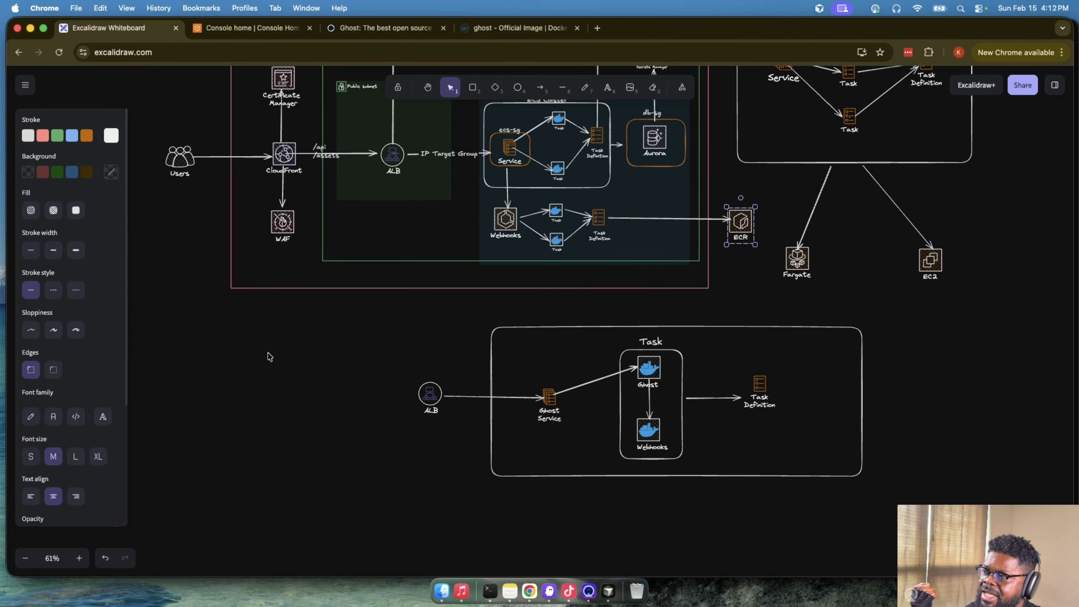
pyautogui.scroll(4, 425, 216)
pyautogui.click(418, 212)
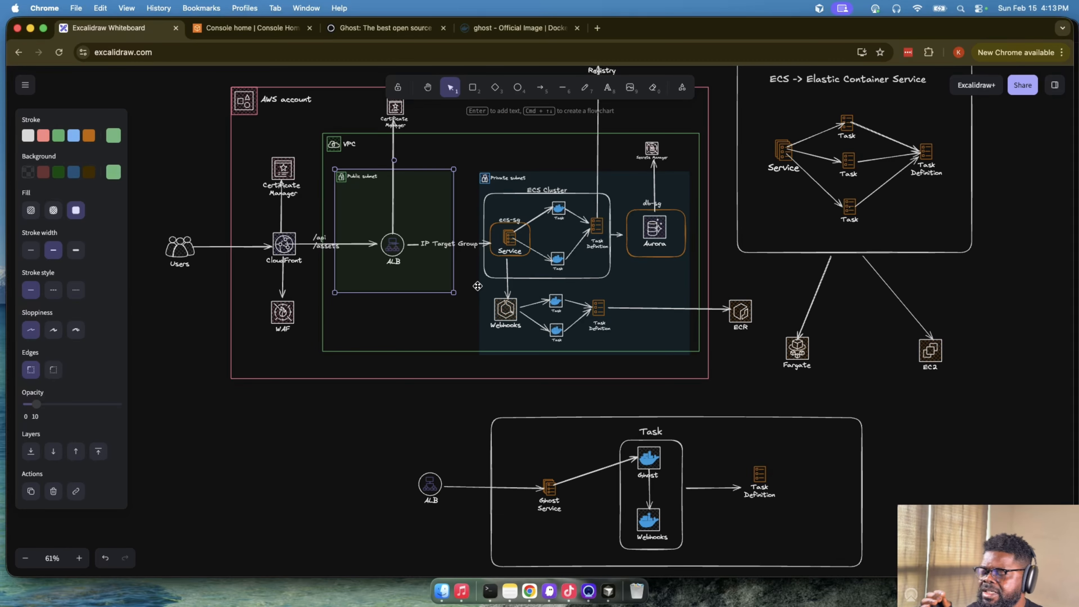
pyautogui.scroll(-1, 566, 301)
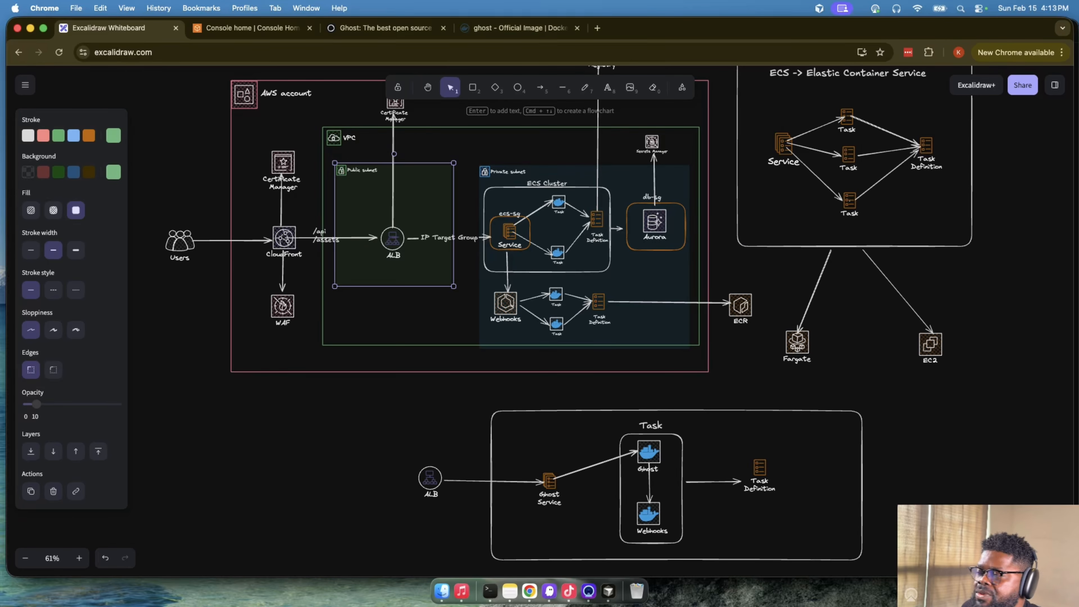
pyautogui.scroll(3, 682, 246)
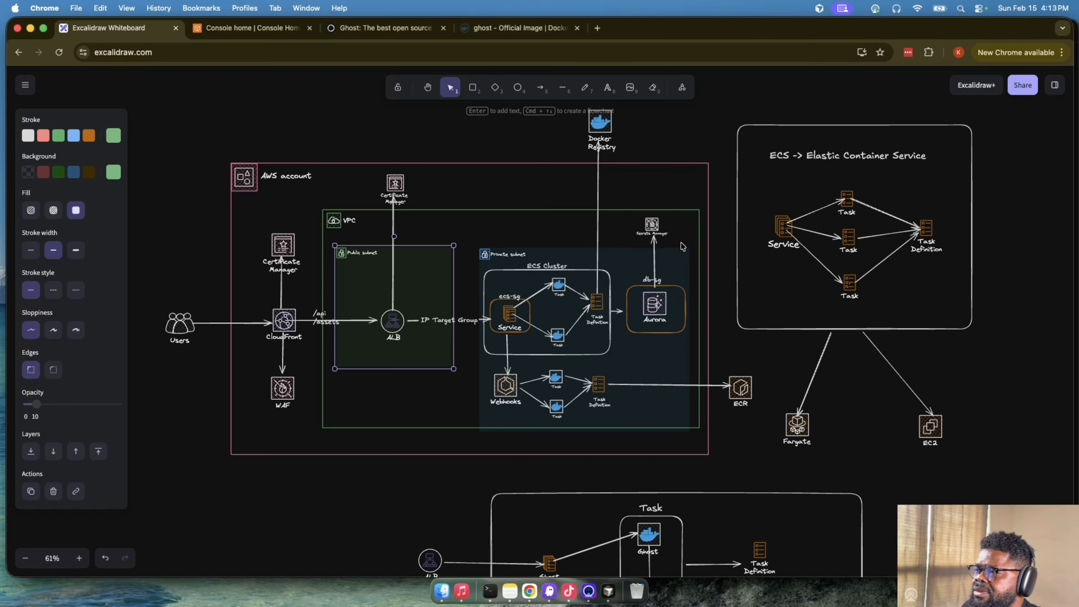
pyautogui.scroll(-1, 682, 246)
pyautogui.scroll(15, 688, 167)
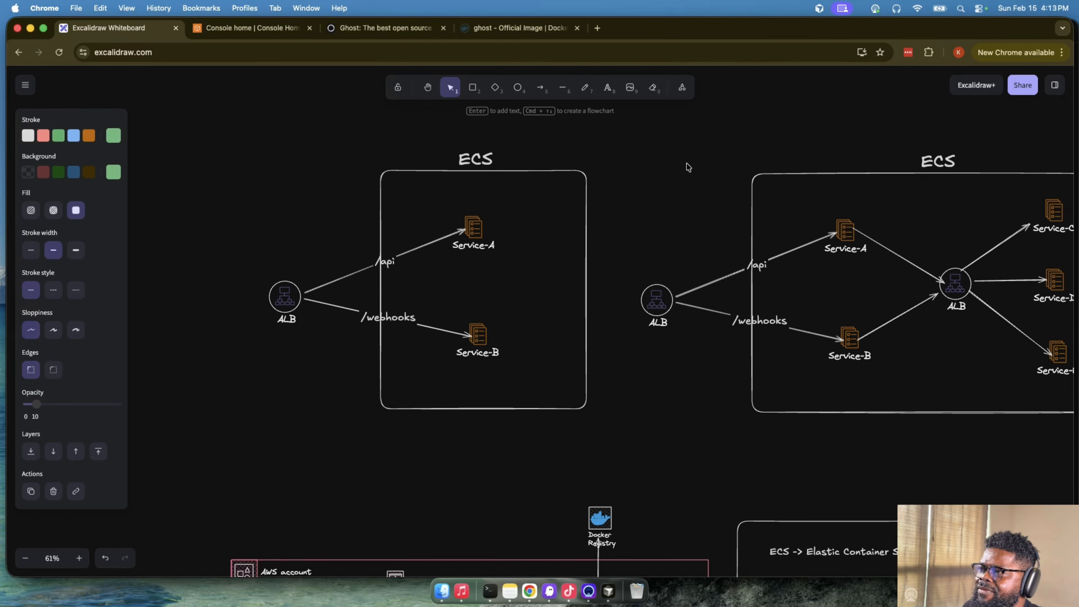
pyautogui.scroll(-13, 686, 243)
pyautogui.scroll(-4, 730, 501)
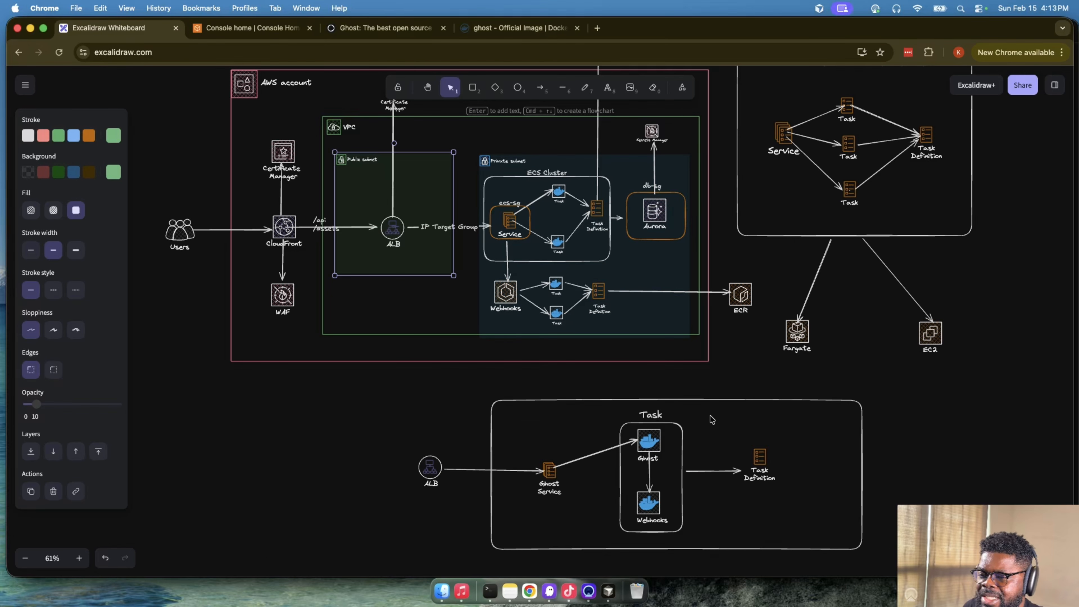
pyautogui.scroll(8, 550, 280)
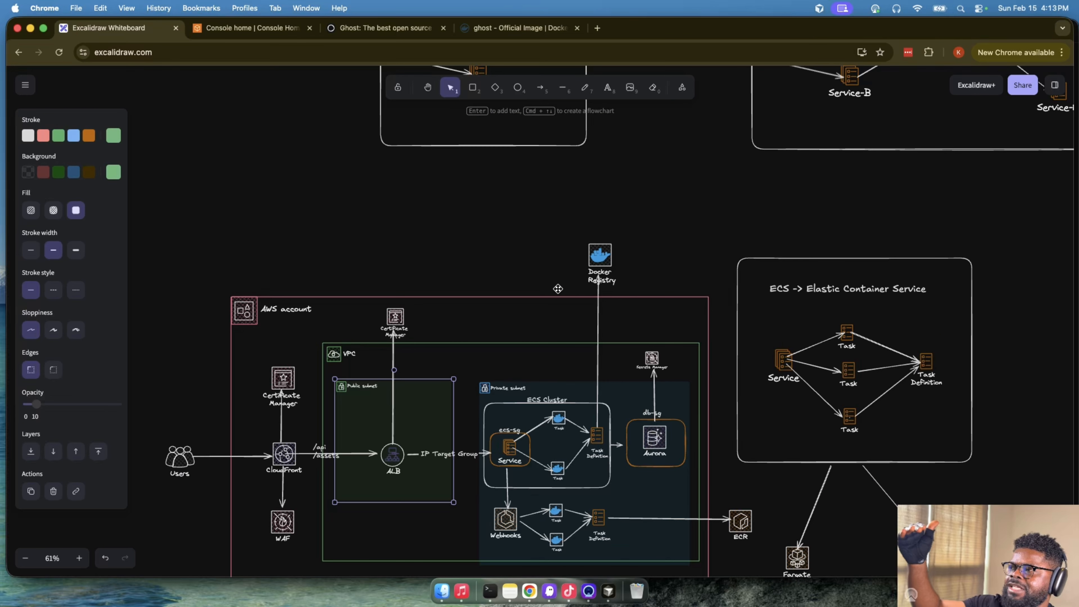
pyautogui.scroll(1, 558, 289)
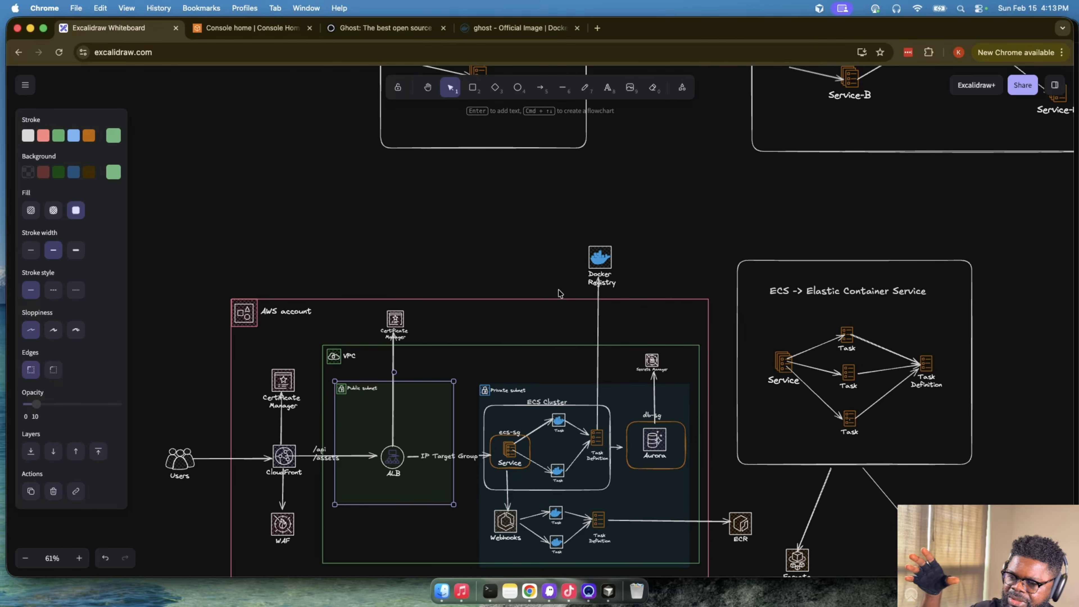
pyautogui.scroll(-3, 558, 294)
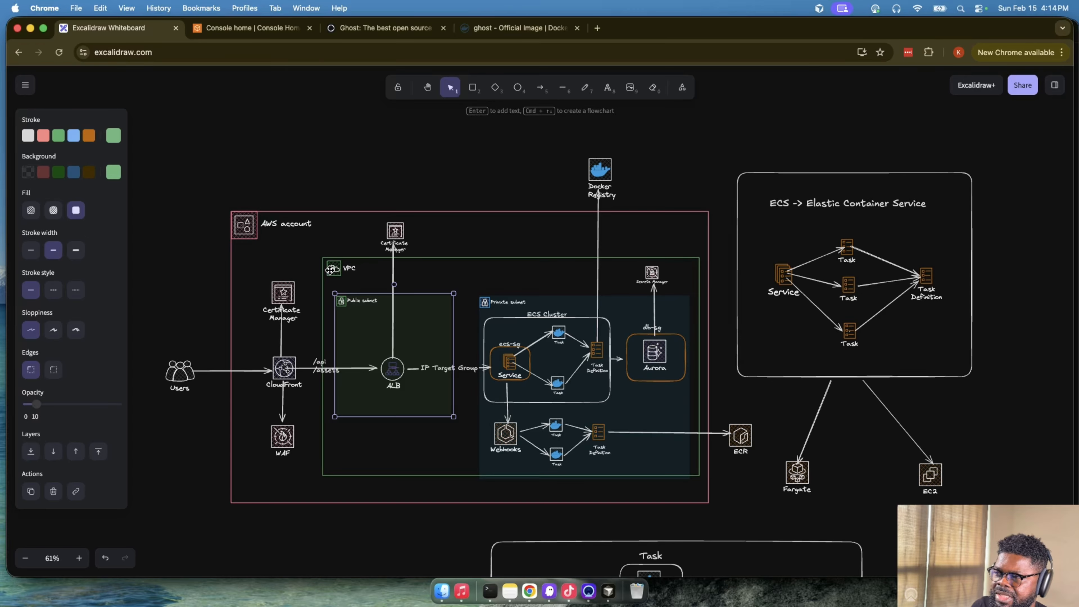
# - Trace the request path in the AWS account diagram from the ALB through the ECS service and its two tasks to the task definition
pyautogui.press('super+equal')
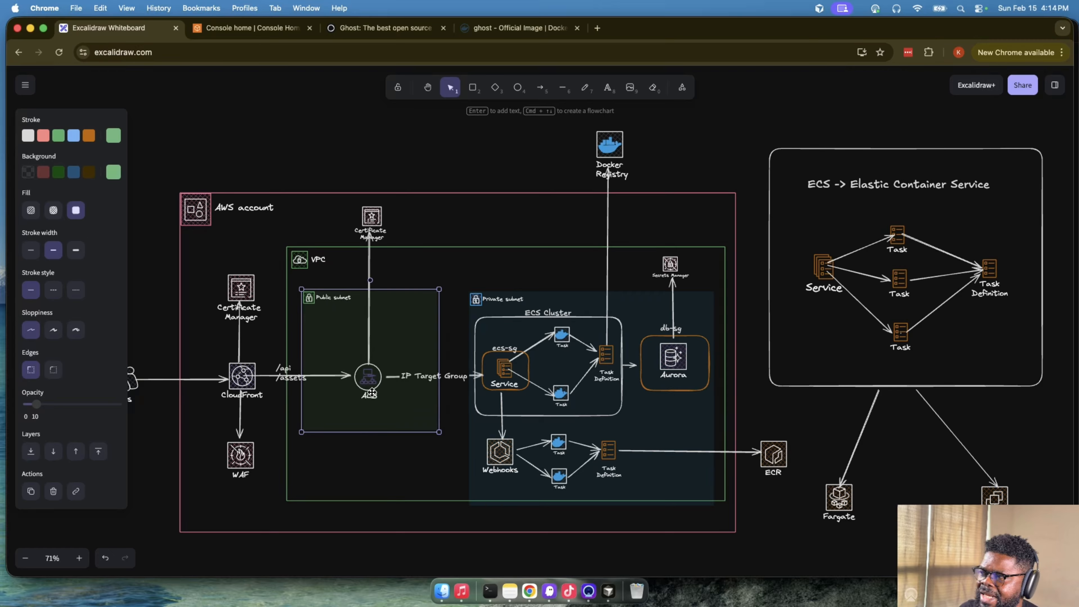
pyautogui.click(368, 384)
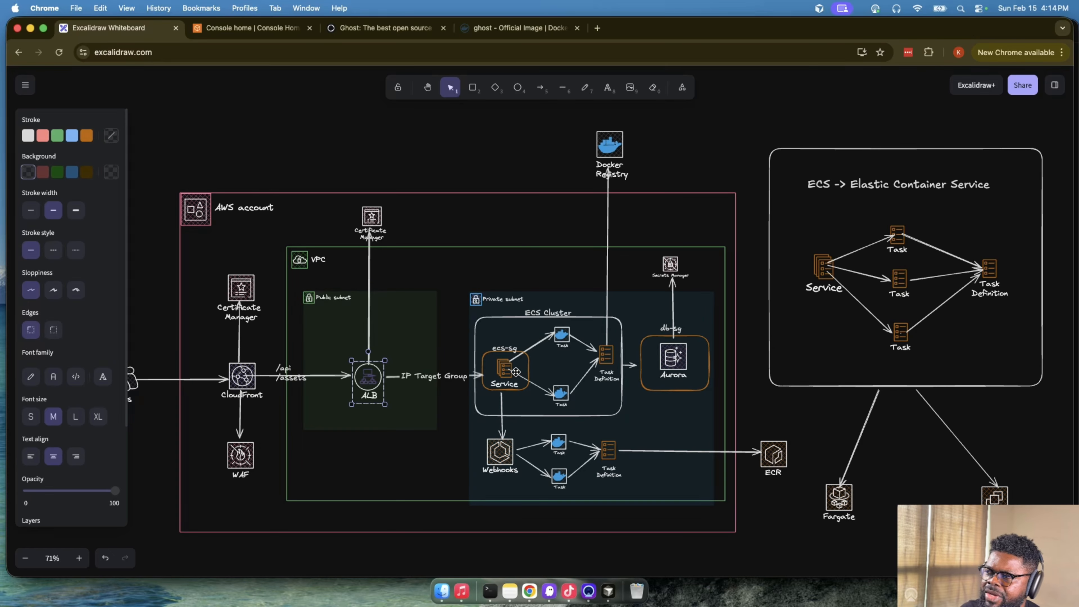
pyautogui.click(504, 373)
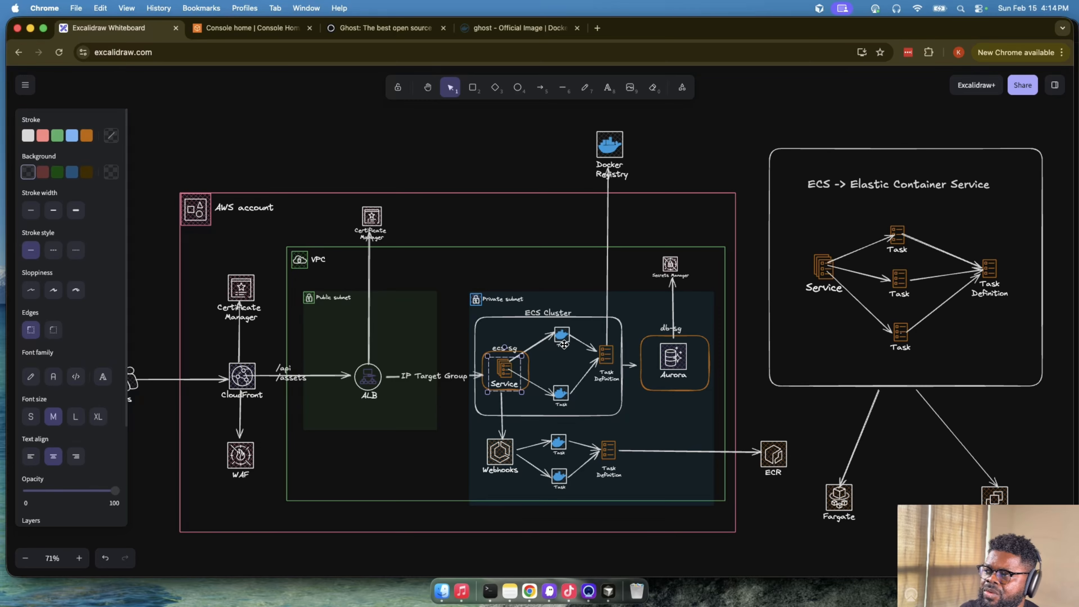
pyautogui.click(562, 336)
pyautogui.click(560, 392)
pyautogui.click(604, 356)
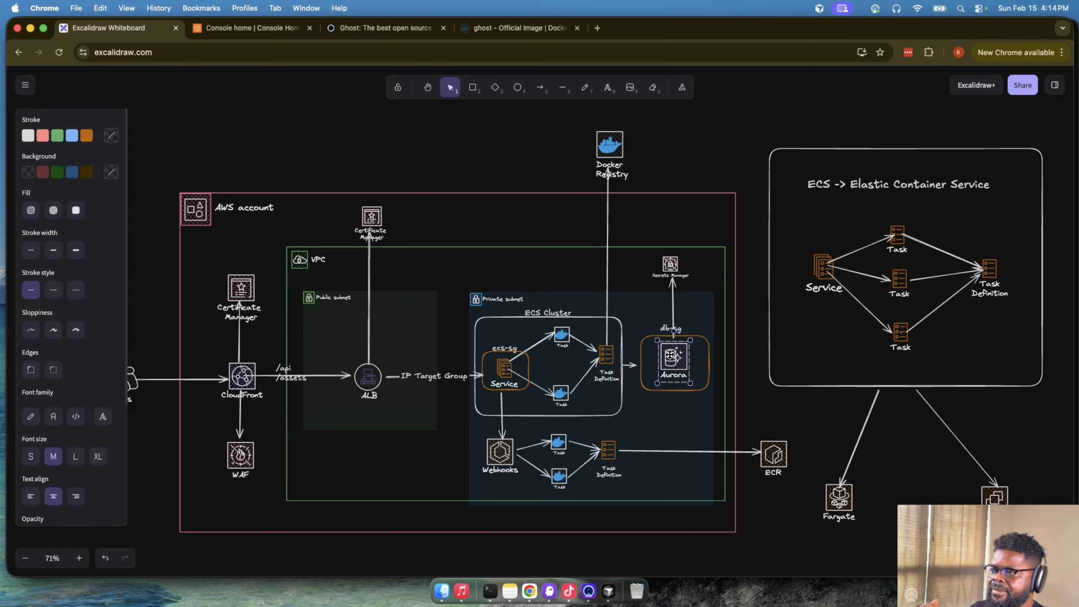
# - Trace the flow in the lower task diagram from the Ghost Service to the Ghost container and on to the Webhooks container
pyautogui.scroll(-1, 705, 370)
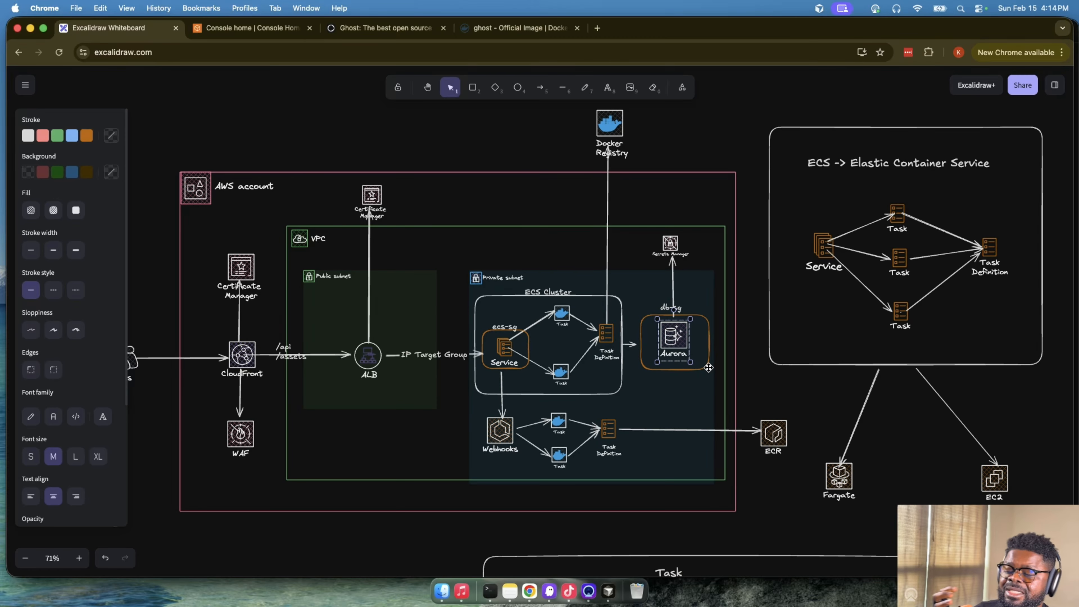
pyautogui.scroll(-10, 709, 368)
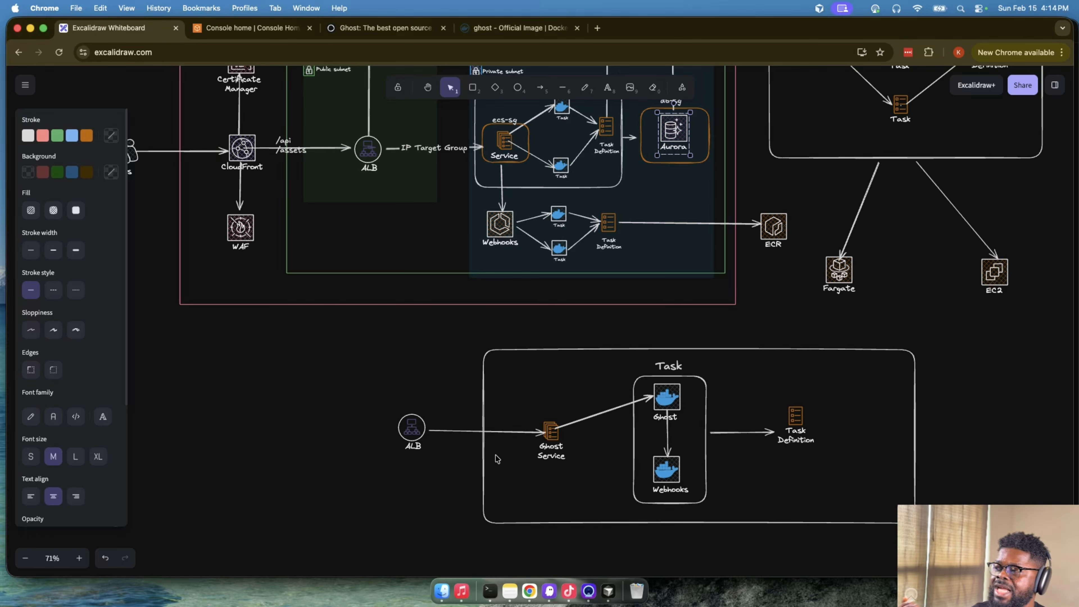
pyautogui.click(552, 431)
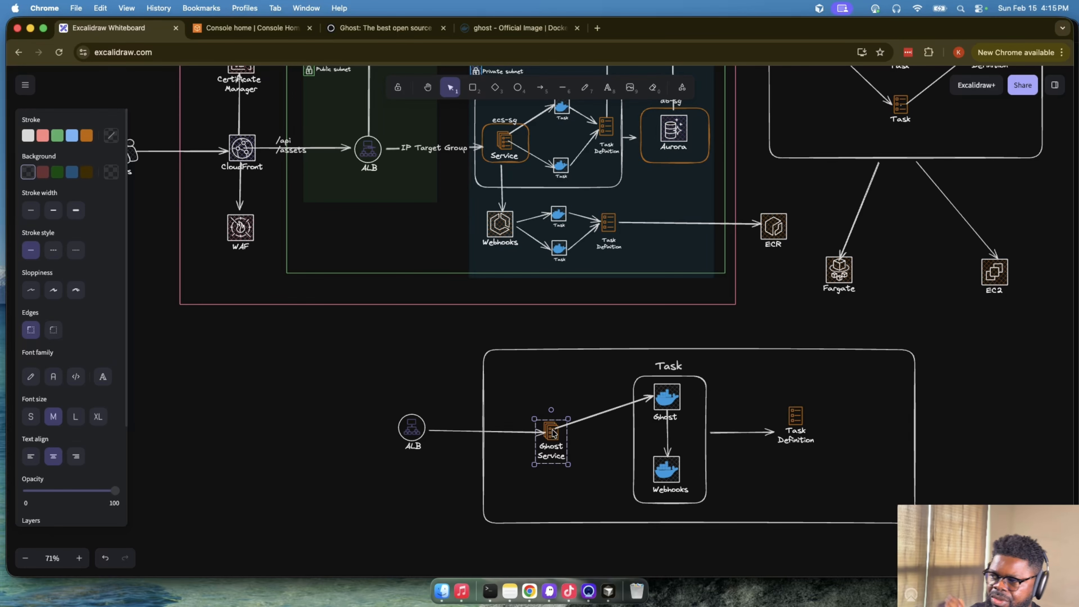
pyautogui.click(663, 398)
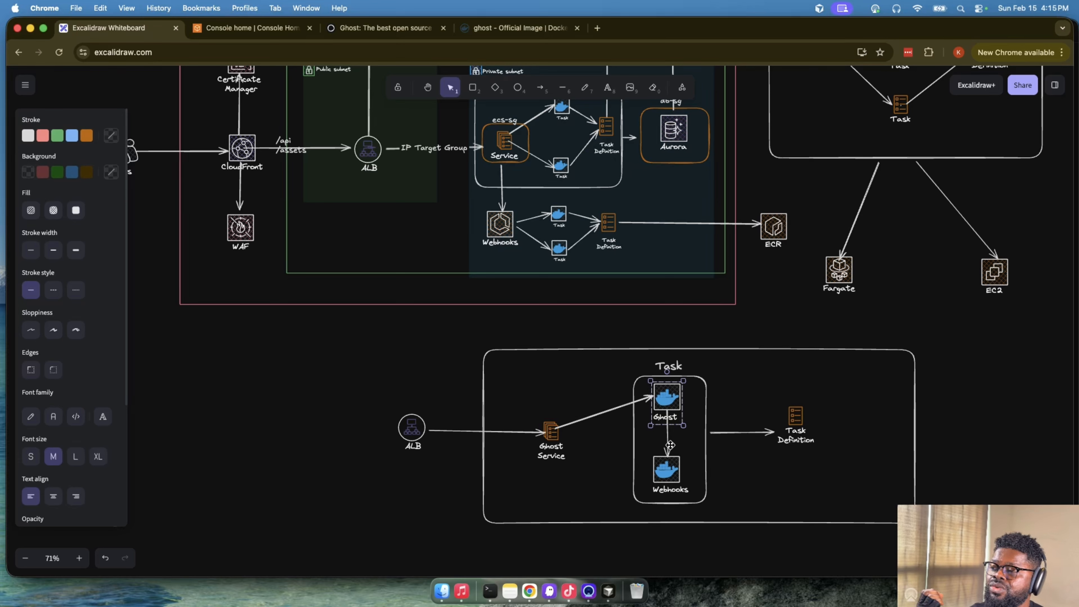
pyautogui.click(672, 467)
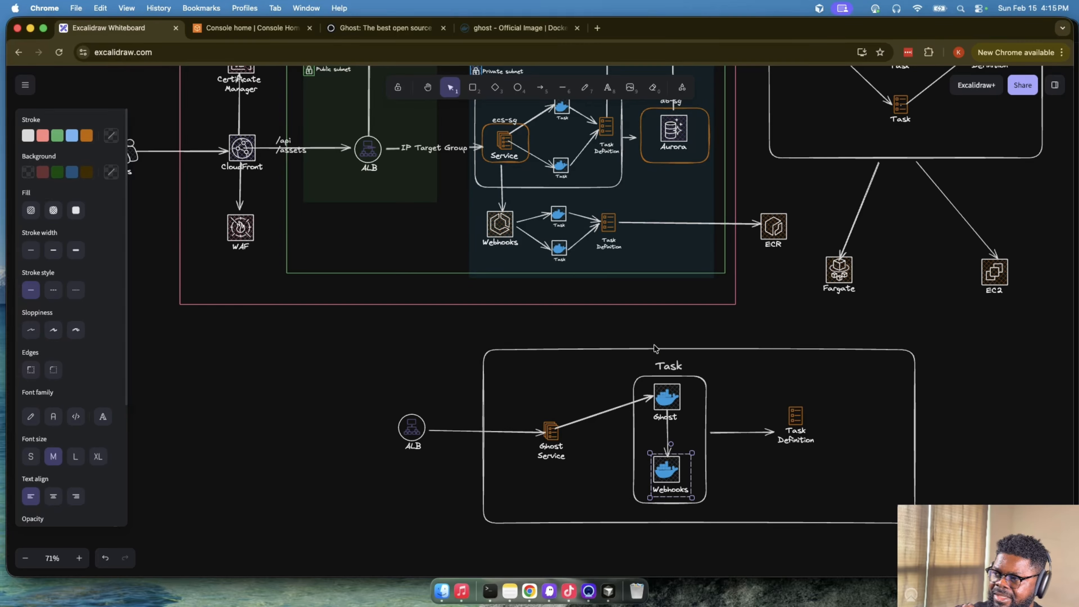
# - Add the text label "ECS" above the large box that encloses the Ghost Service, Task and Task Definition
pyautogui.scroll(1, 510, 145)
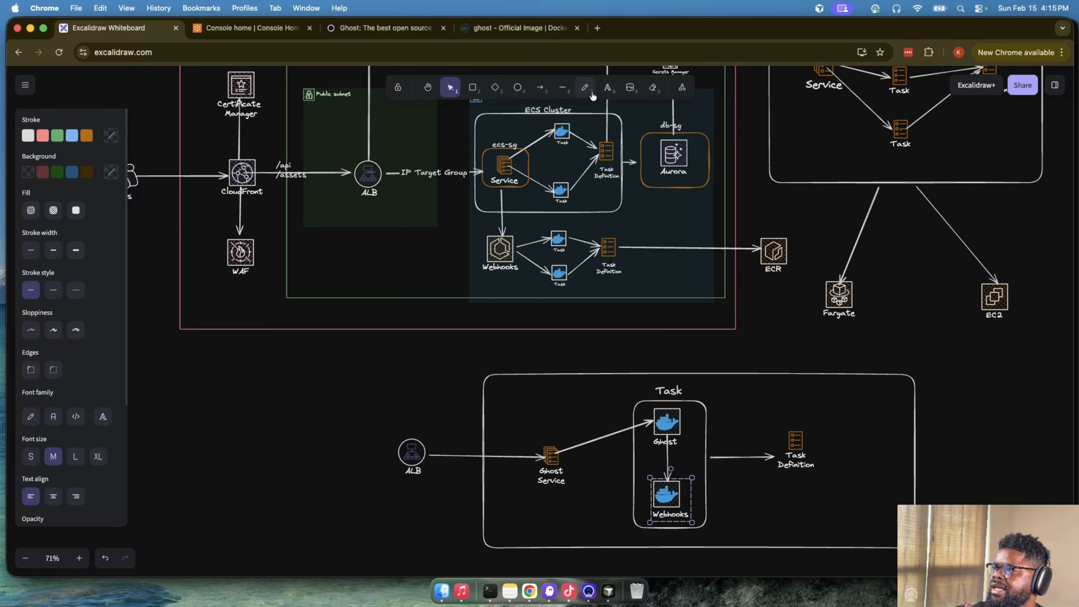
pyautogui.click(607, 87)
pyautogui.click(687, 354)
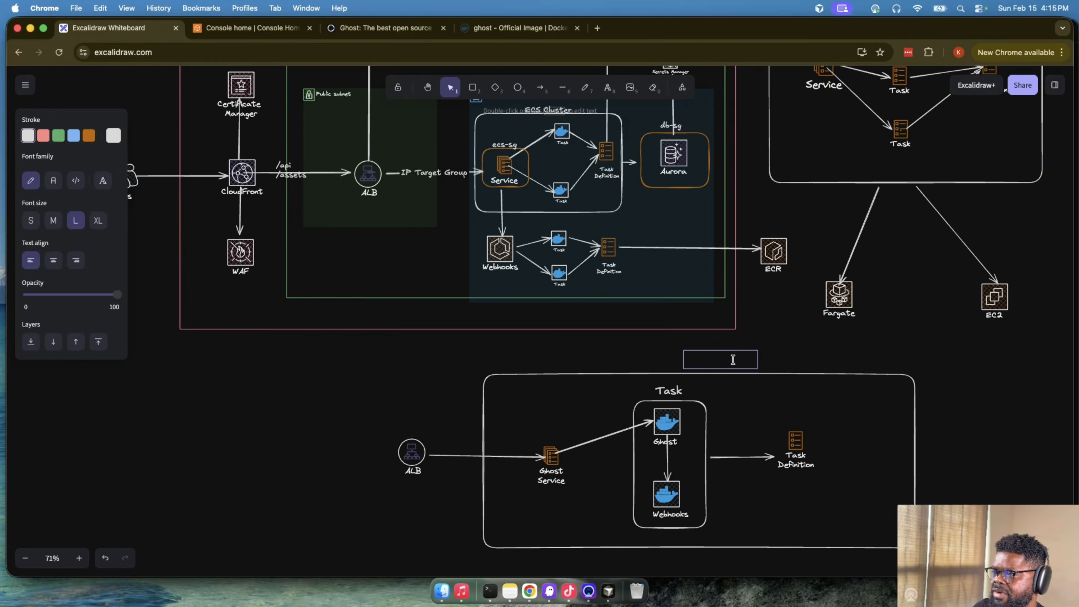
pyautogui.write('EC')
pyautogui.press('BackSpace')
pyautogui.write('S')
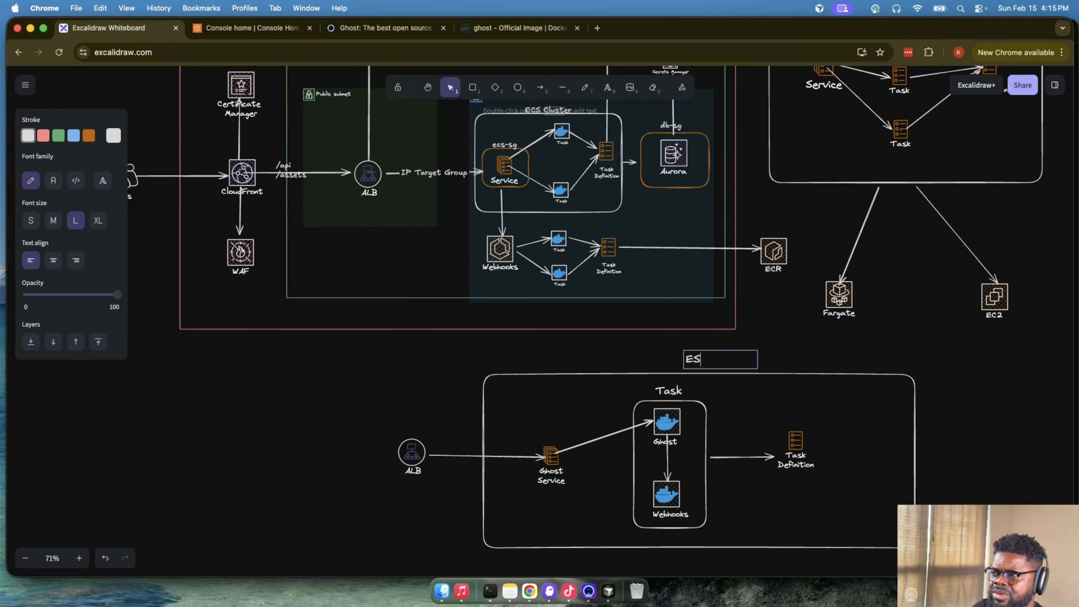
pyautogui.press('BackSpace')
pyautogui.write('CS')
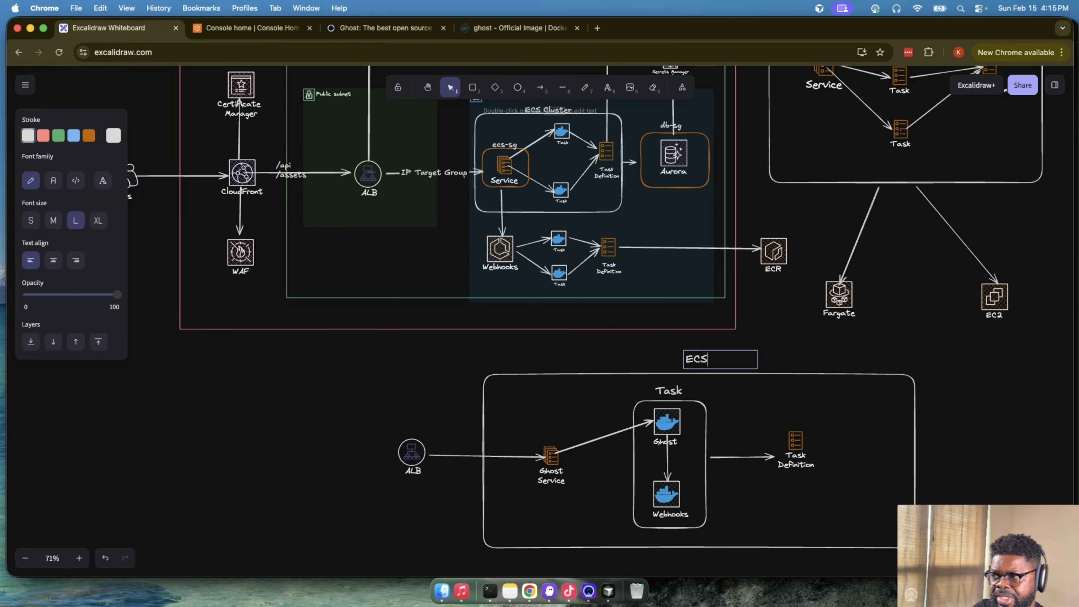
pyautogui.click(745, 349)
pyautogui.click(739, 356)
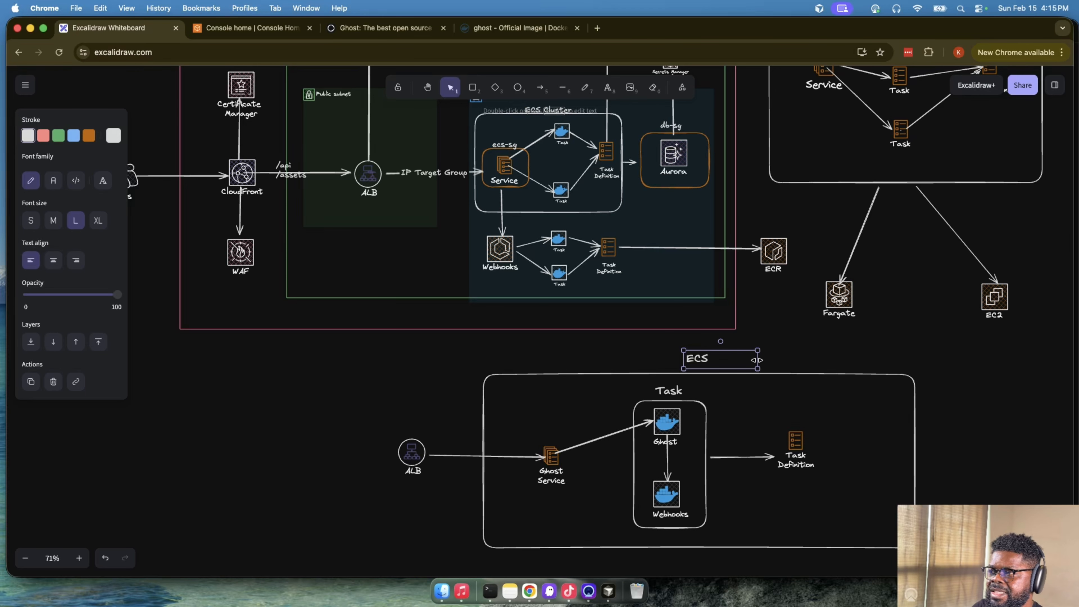
# - Enlarge the "ECS" label slightly and center it above the large box enclosing the Ghost Service, Task and Task Definition
pyautogui.moveTo(756, 360); pyautogui.dragTo(666, 364)
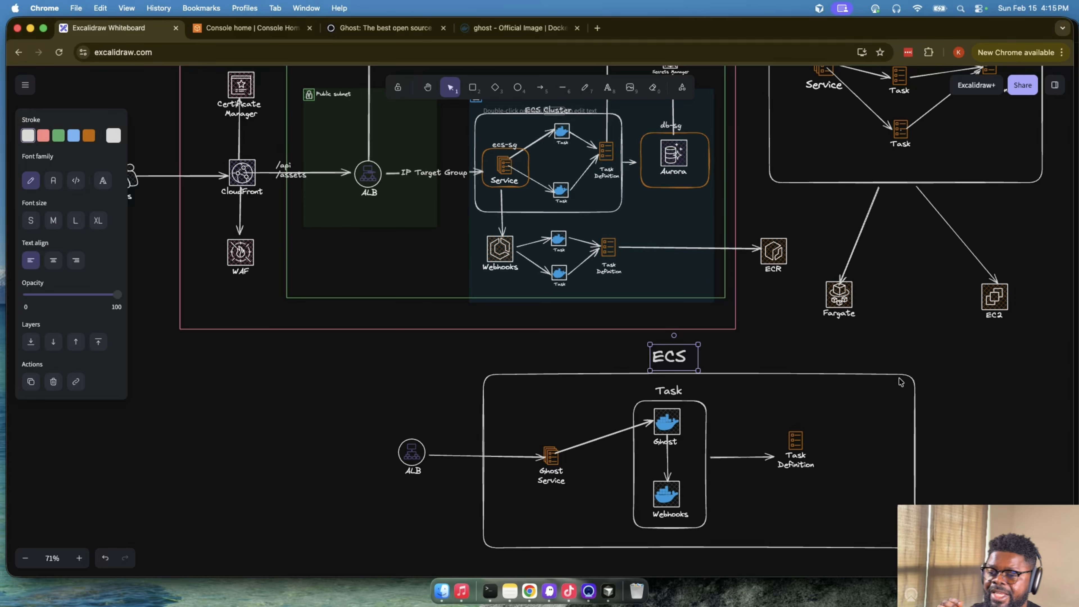
# - Compare the Ghost and Webhooks containers sharing one task in the lower diagram with the separate Webhooks service in the AWS account diagram
pyautogui.click(667, 427)
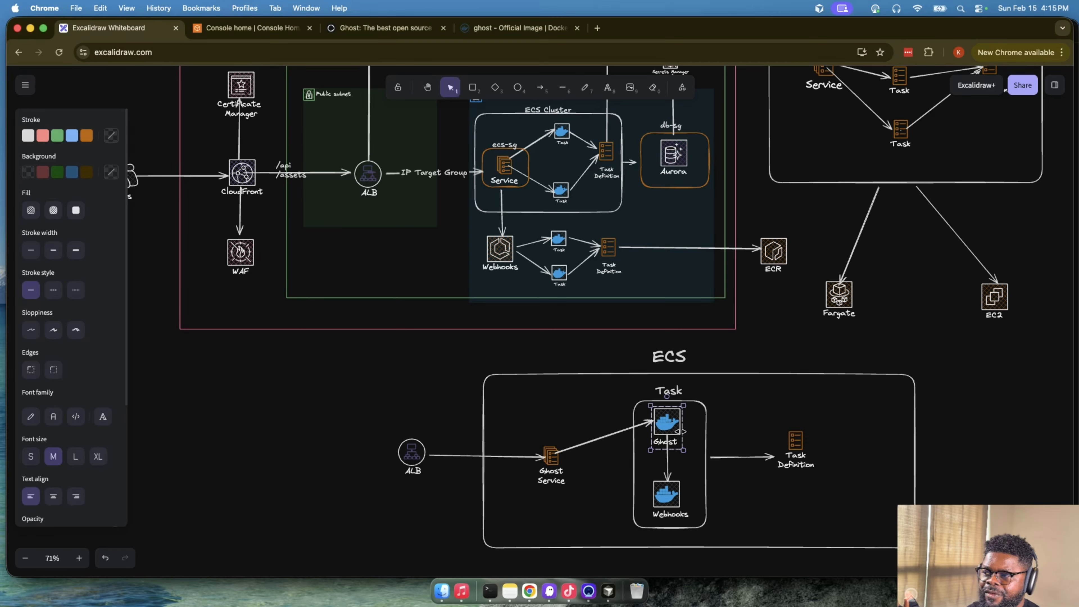
pyautogui.click(666, 487)
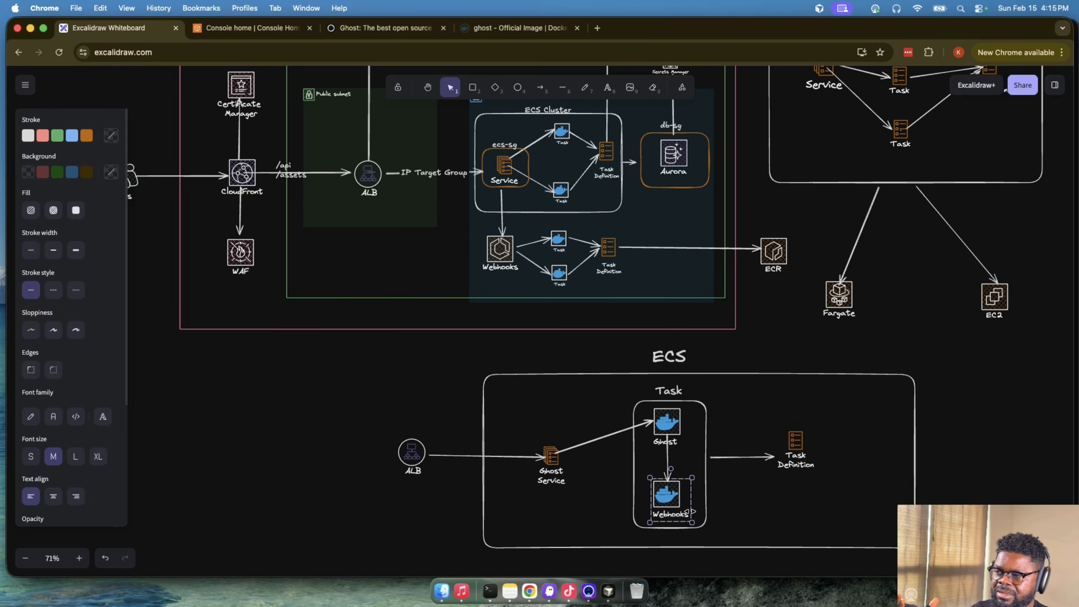
pyautogui.click(662, 423)
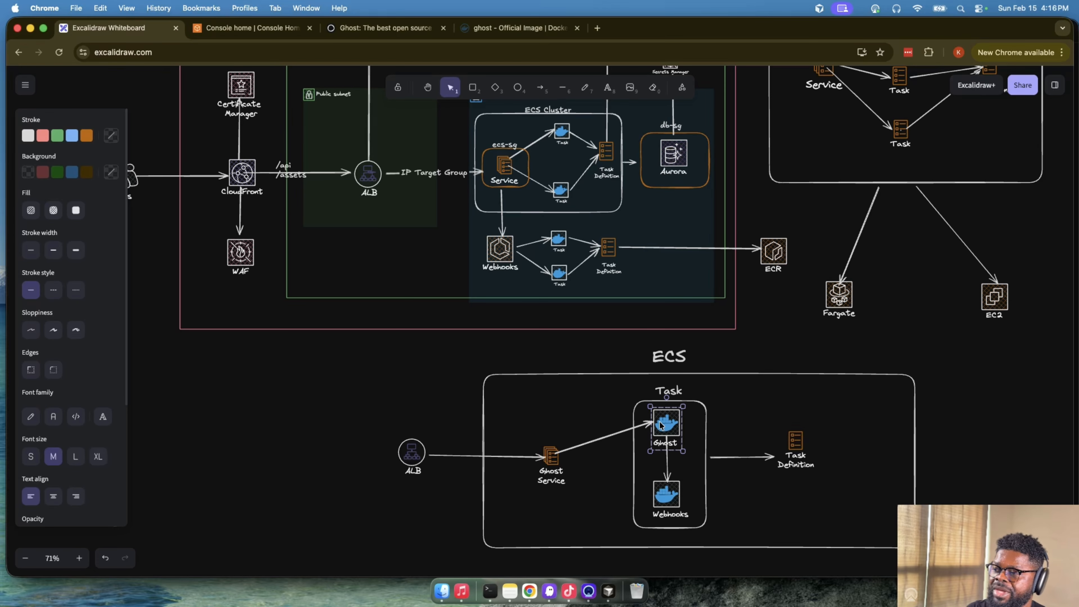
pyautogui.click(664, 495)
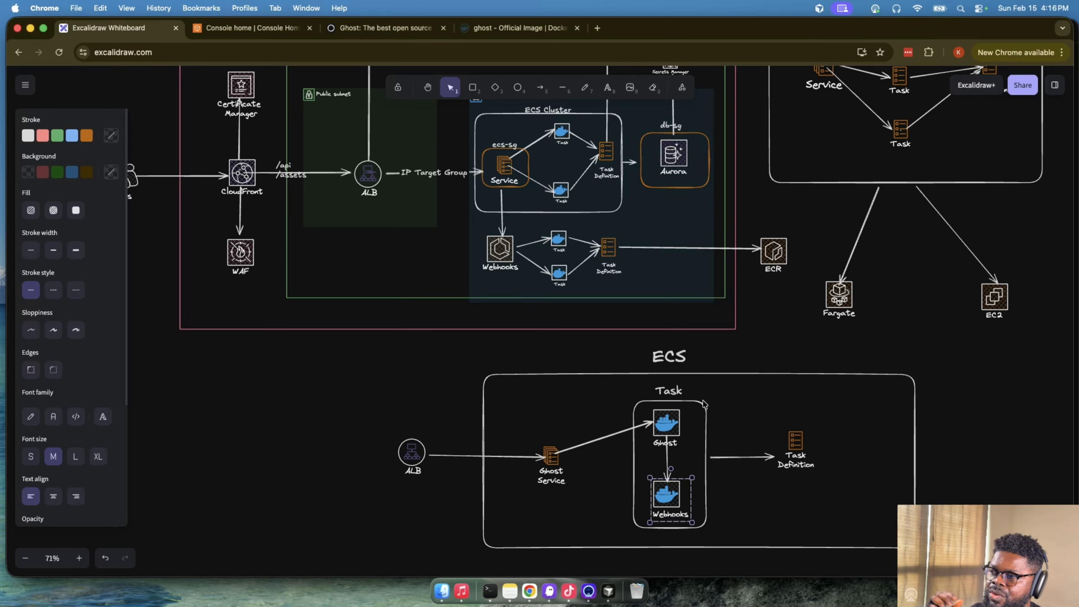
pyautogui.click(667, 420)
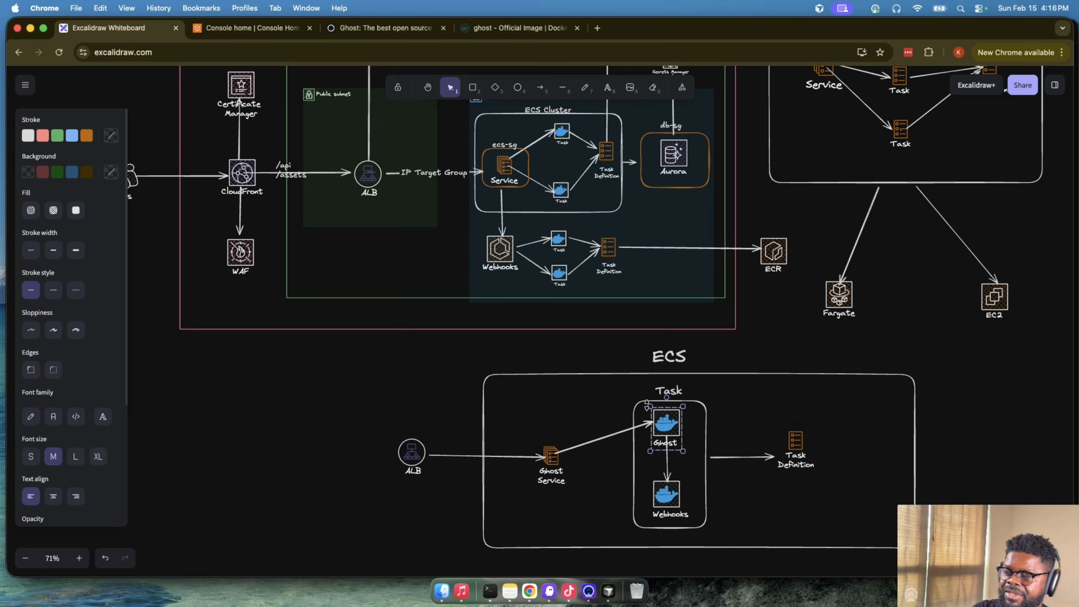
pyautogui.click(500, 255)
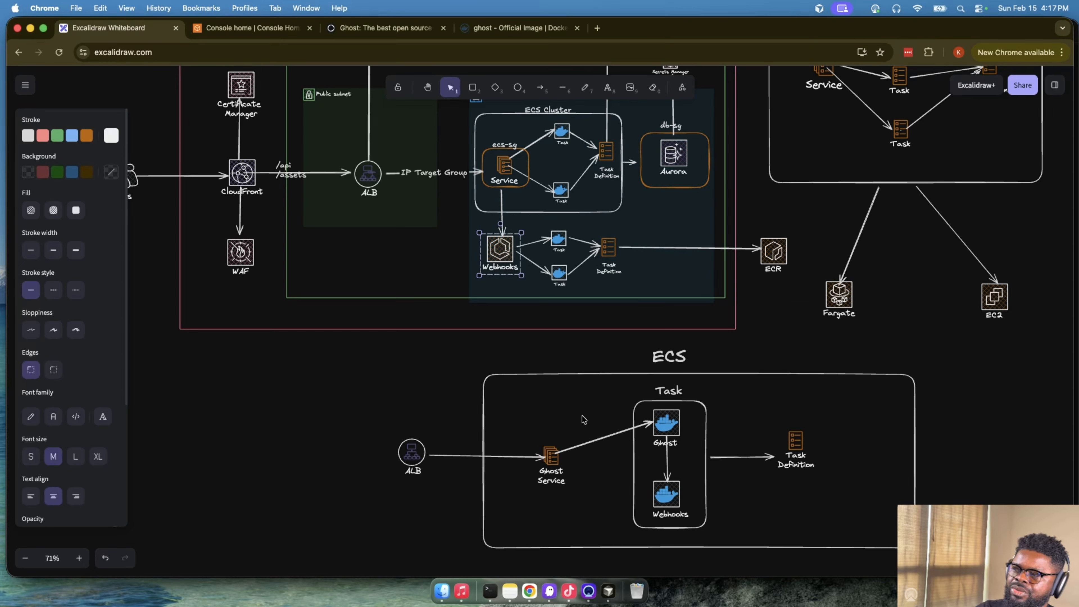
pyautogui.moveTo(360, 382); pyautogui.dragTo(947, 531)
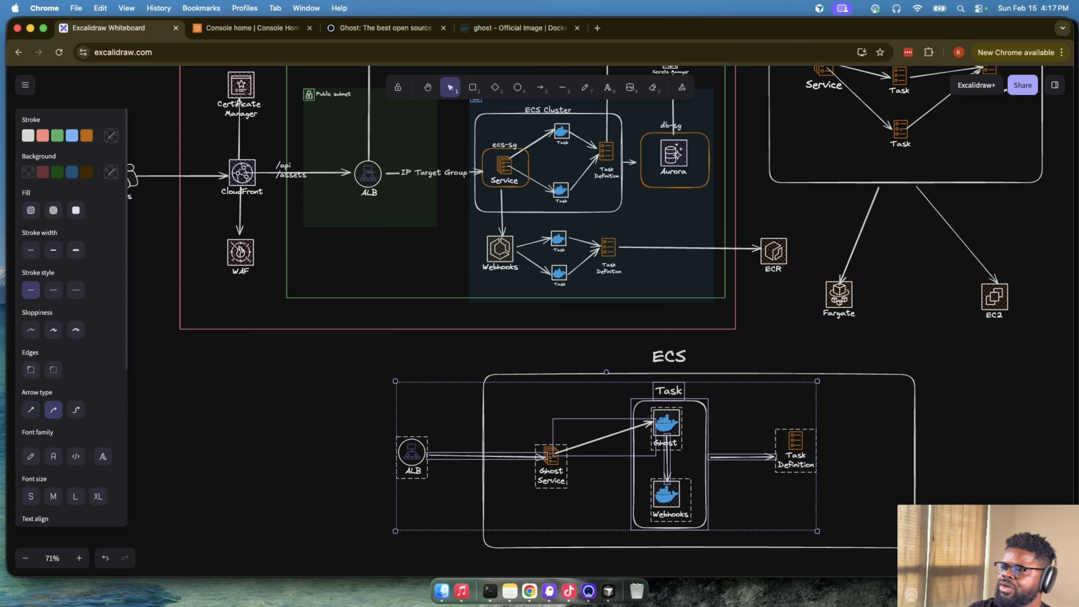
pyautogui.click(946, 531)
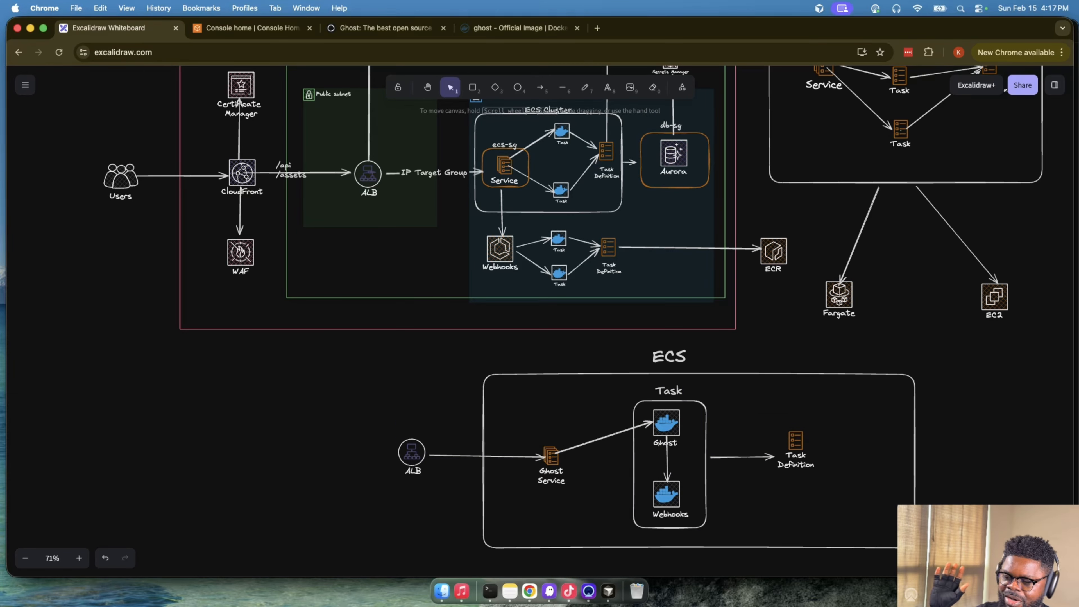
# - Examine the two-service ECS diagram, following the ALB's /api and /webhooks routes to Service-A and Service-B
pyautogui.scroll(10, 970, 501)
pyautogui.scroll(5, 970, 500)
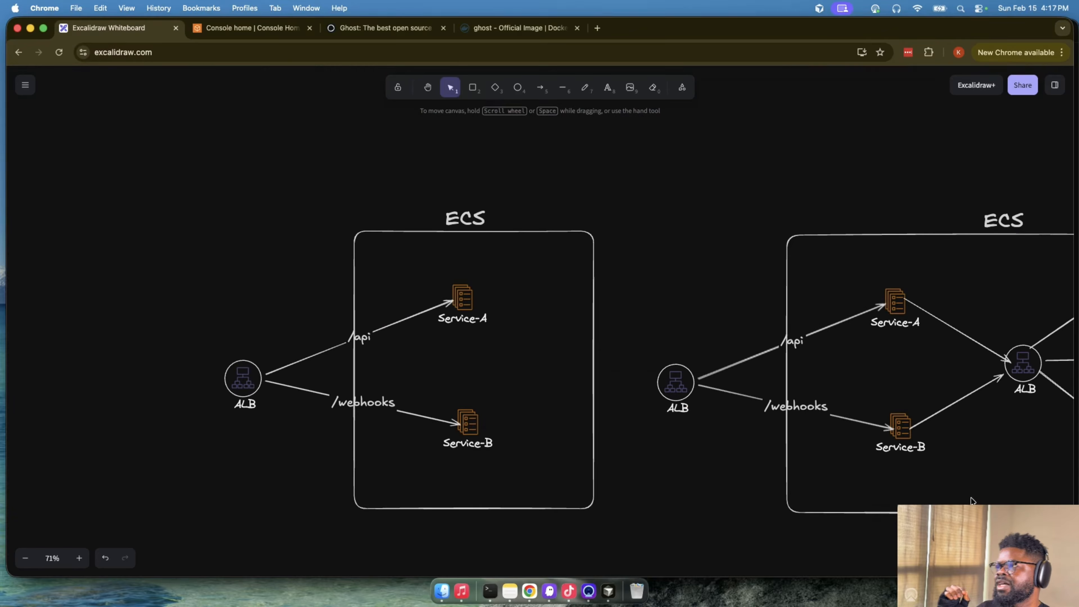
pyautogui.hscroll(2, 854, 490)
pyautogui.hscroll(1, 854, 490)
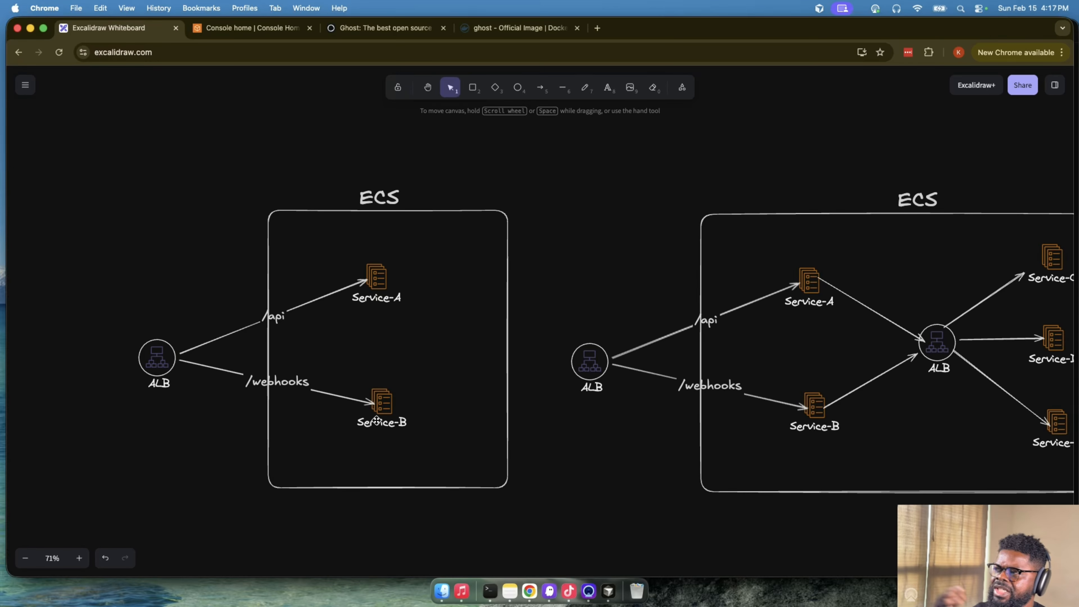
pyautogui.click(160, 353)
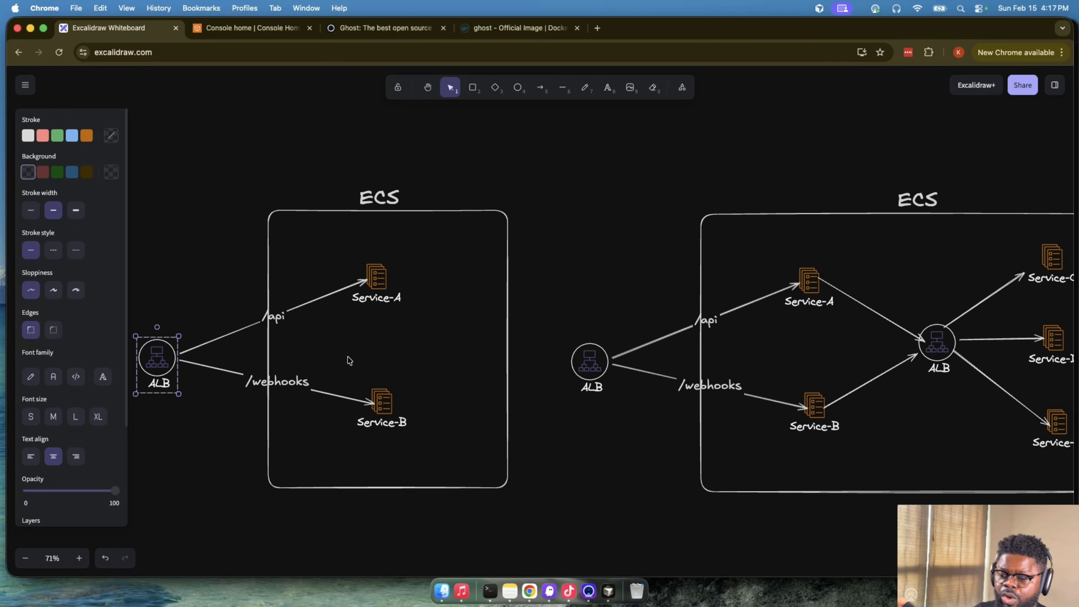
pyautogui.click(554, 367)
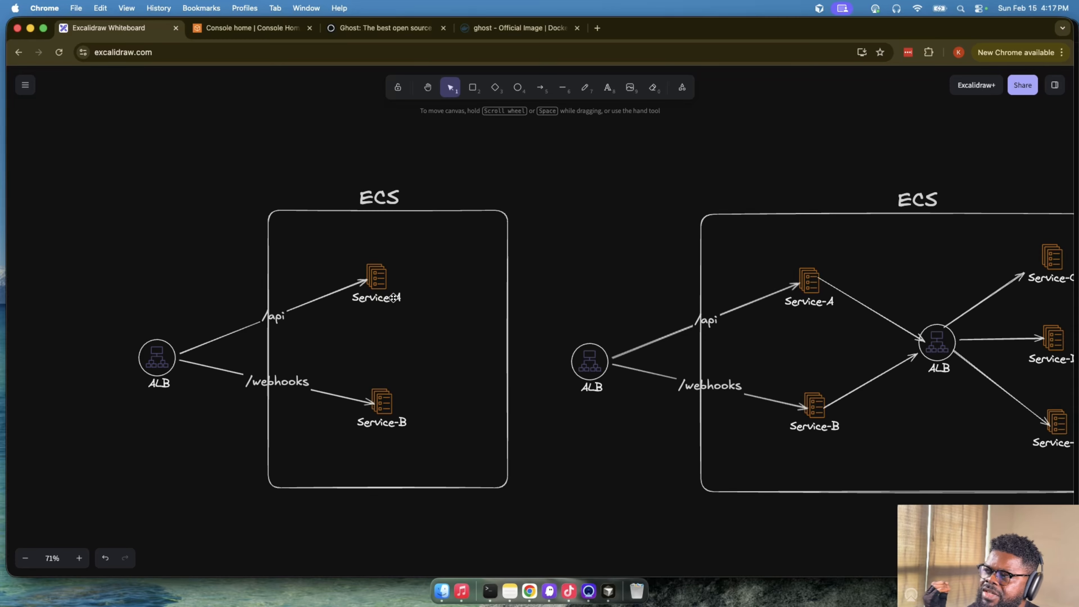
pyautogui.click(375, 291)
pyautogui.click(380, 401)
pyautogui.click(373, 289)
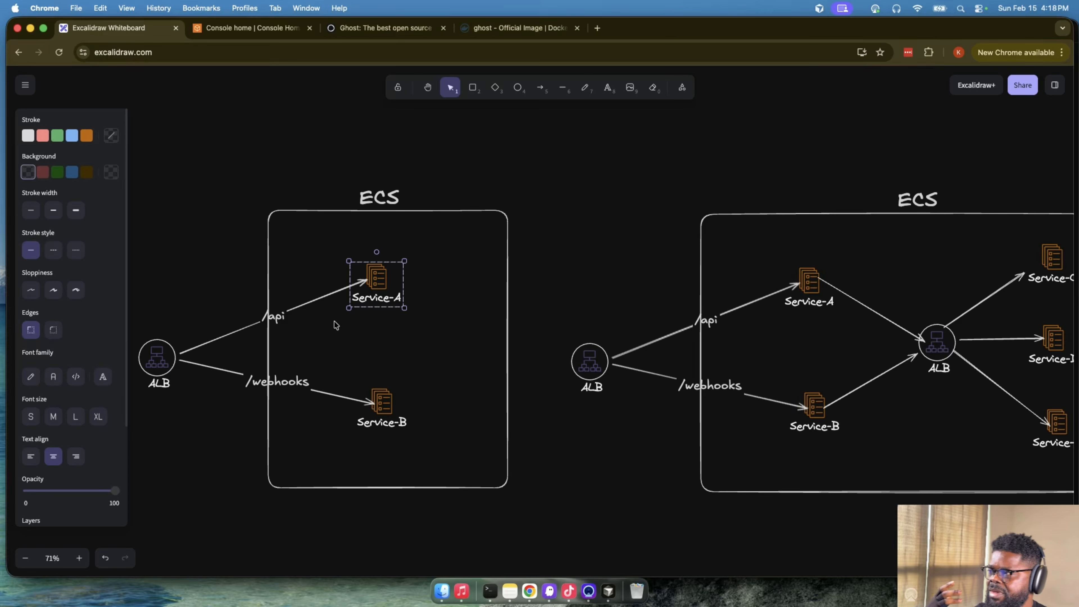
# - Relabel the load balancer of the two-service ECS diagram as "Public ALB", with "Public" on its own line above "ALB"
pyautogui.hscroll(-5, 160, 314)
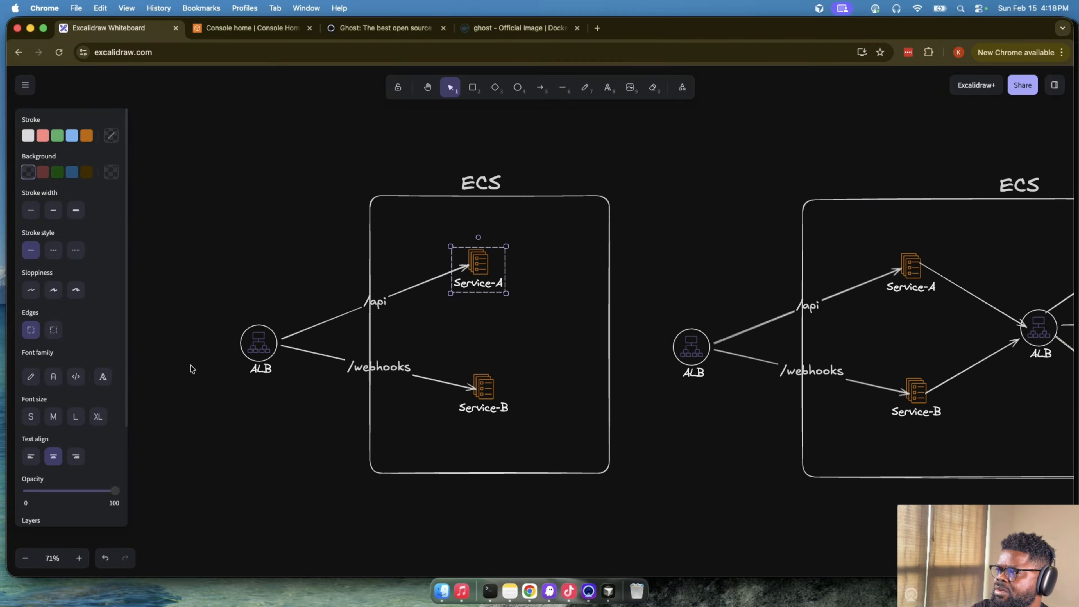
pyautogui.click(275, 368)
pyautogui.doubleClick(276, 368)
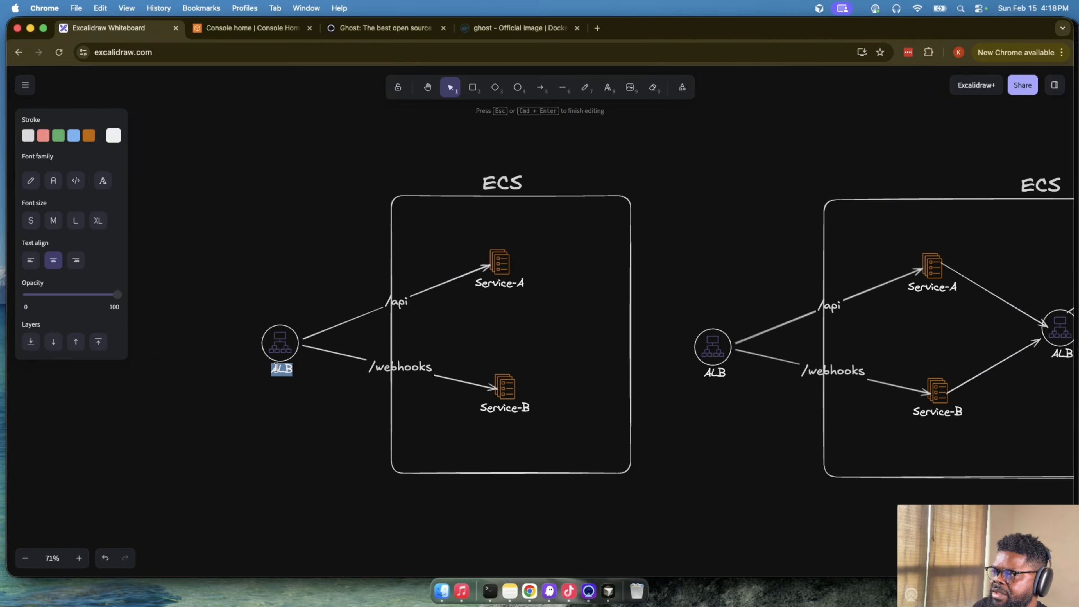
pyautogui.press('Return')
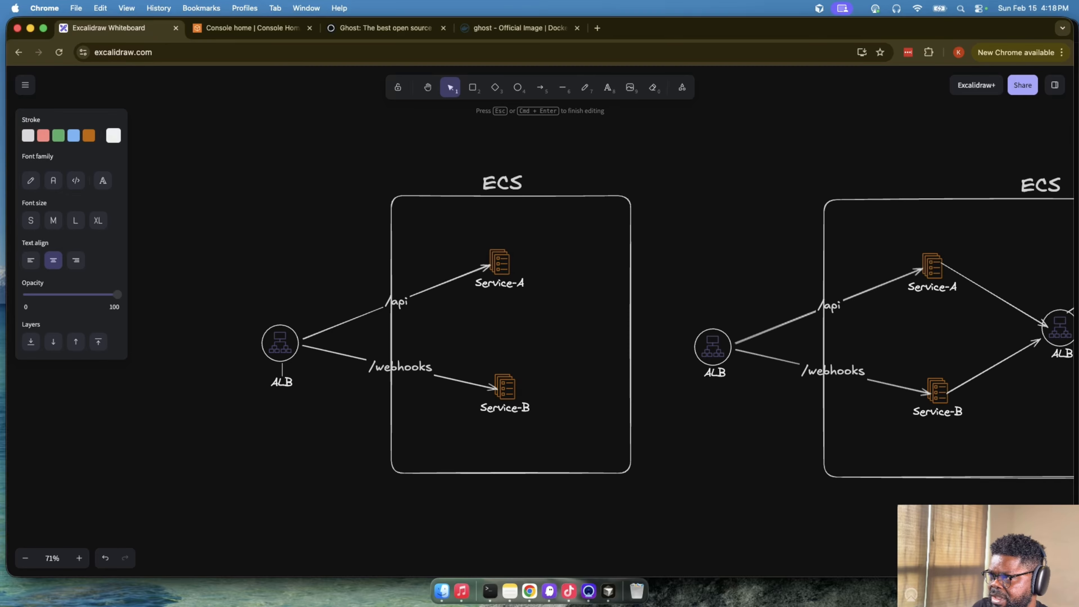
pyautogui.write('Pulbic')
pyautogui.press('BackSpace')
pyautogui.press('BackSpace')
pyautogui.press('BackSpace')
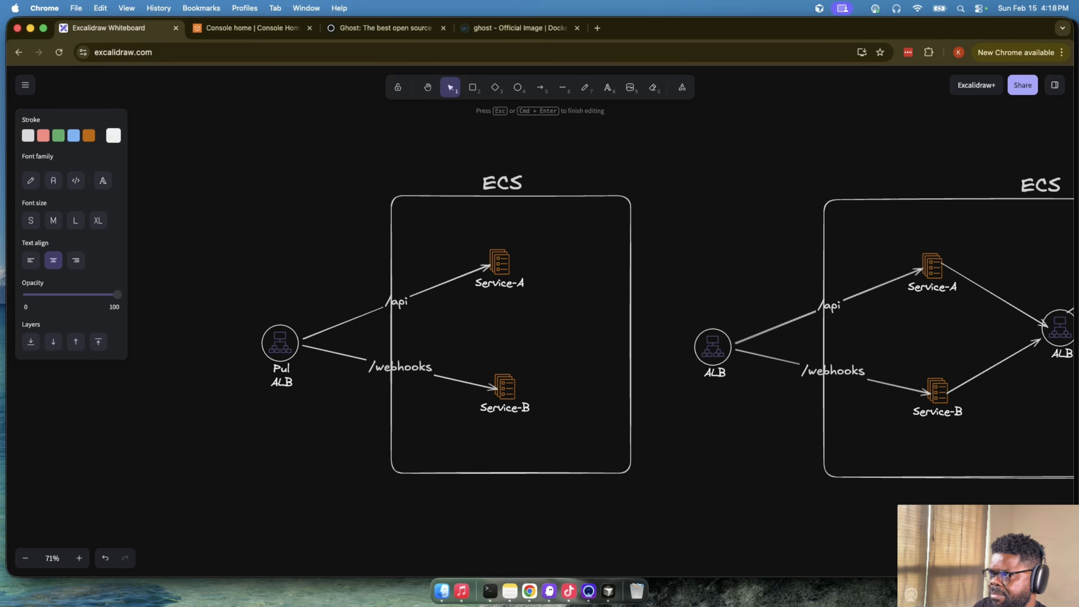
pyautogui.write('blic')
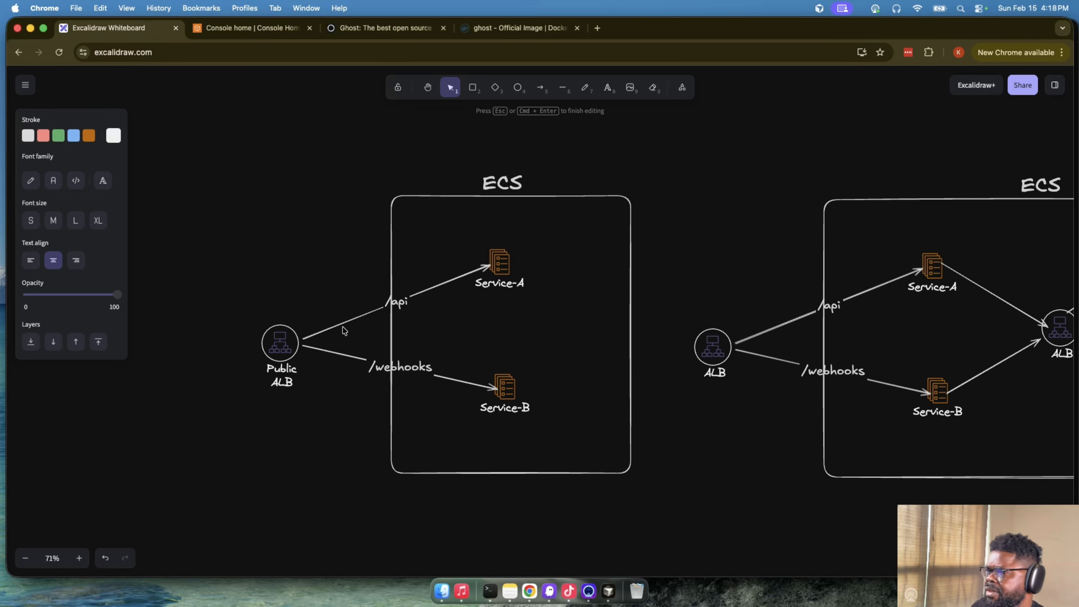
pyautogui.click(323, 305)
# - Trace the paths from the Public ALB to Service-A and Service-B in the two-service ECS diagram
pyautogui.click(284, 354)
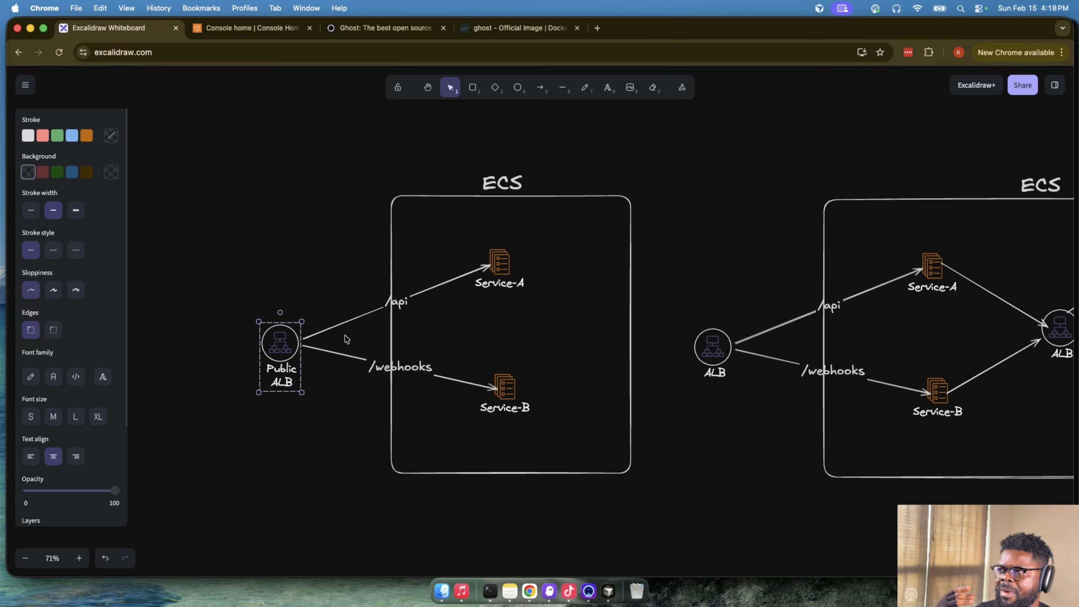
pyautogui.click(488, 272)
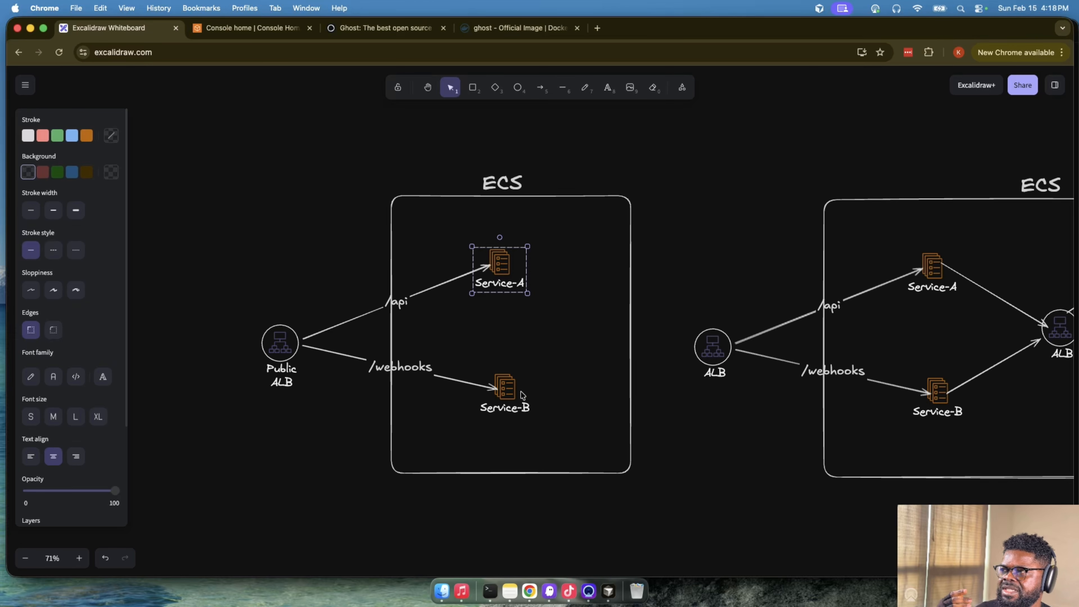
pyautogui.click(521, 393)
pyautogui.click(331, 352)
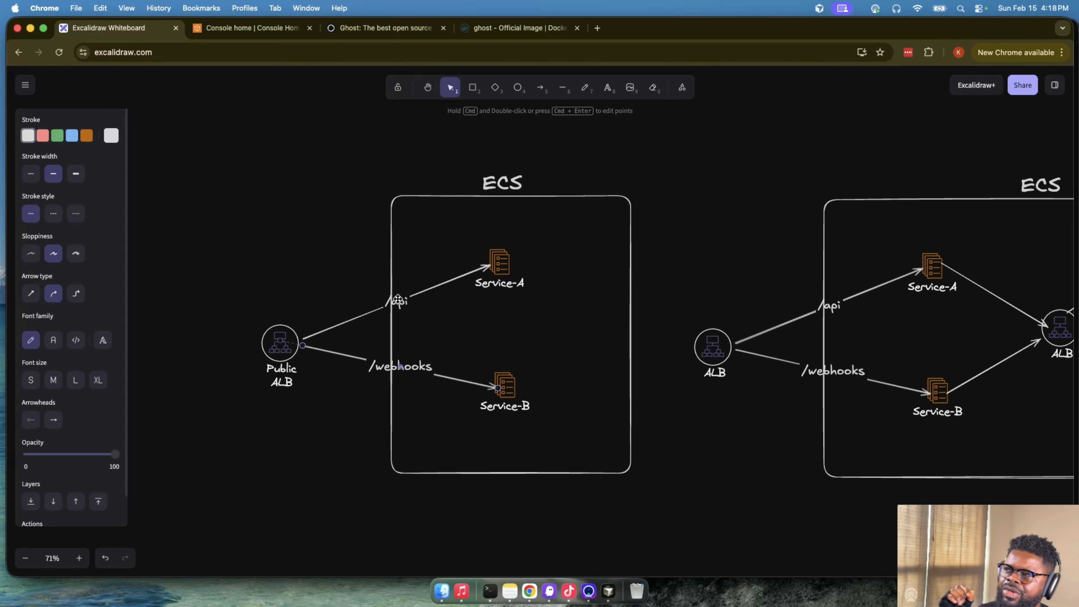
pyautogui.click(505, 269)
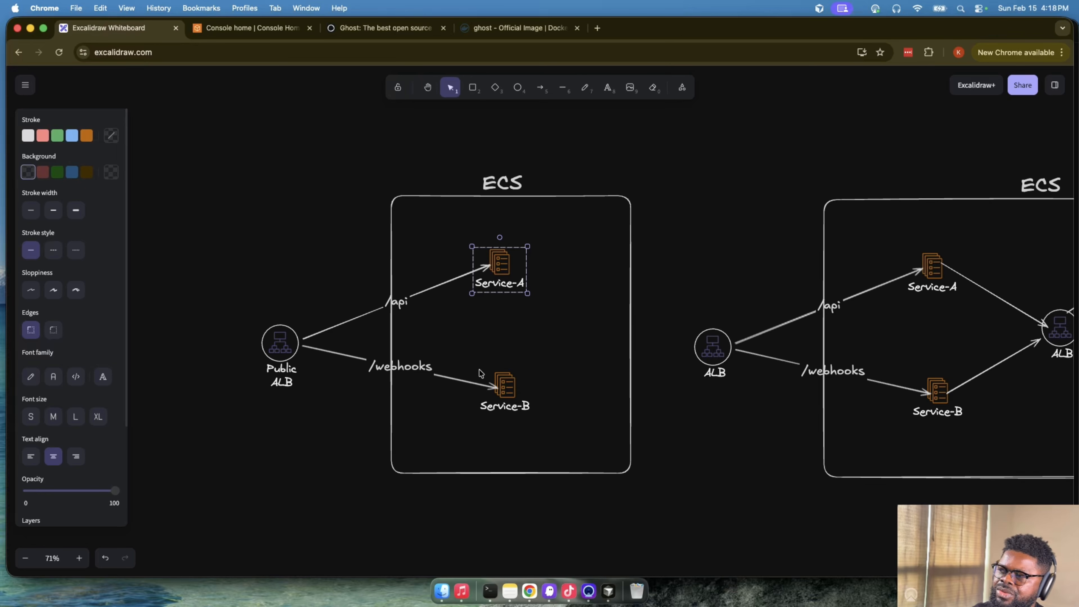
pyautogui.click(496, 384)
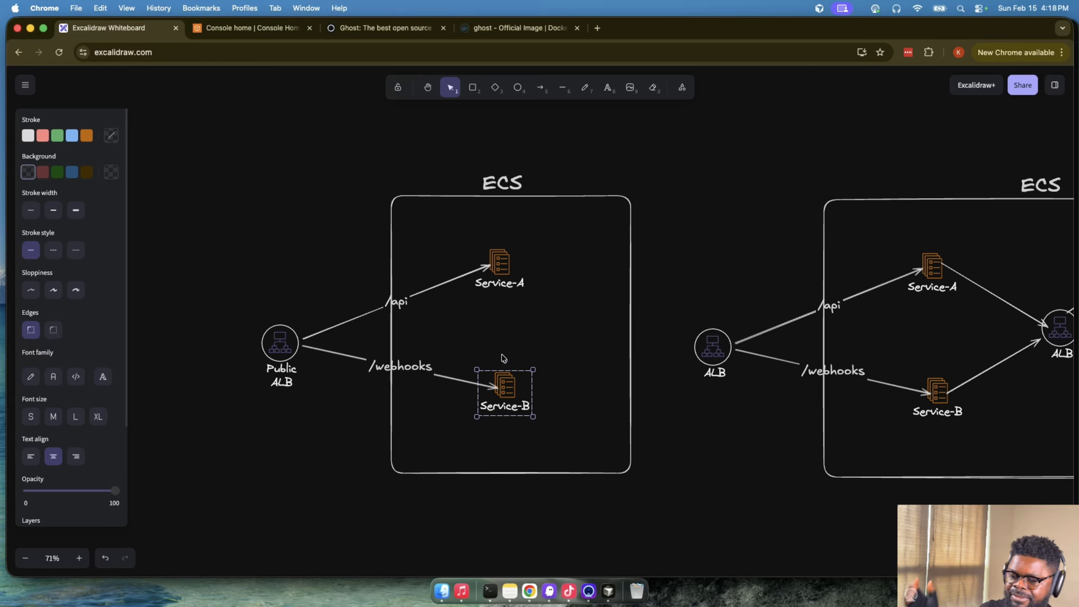
# - Relabel the load balancer outside the five-service ECS box as "Public ALB", splitting the label over two lines
pyautogui.hscroll(10, 503, 358)
pyautogui.scroll(-2, 503, 358)
pyautogui.hscroll(2, 503, 358)
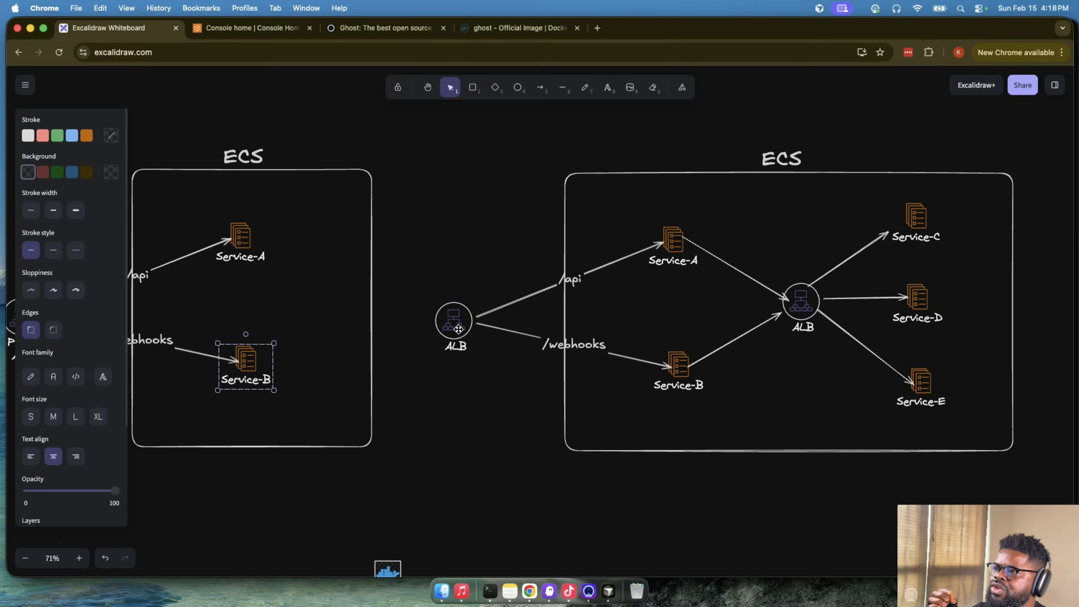
pyautogui.click(456, 342)
pyautogui.doubleClick(455, 346)
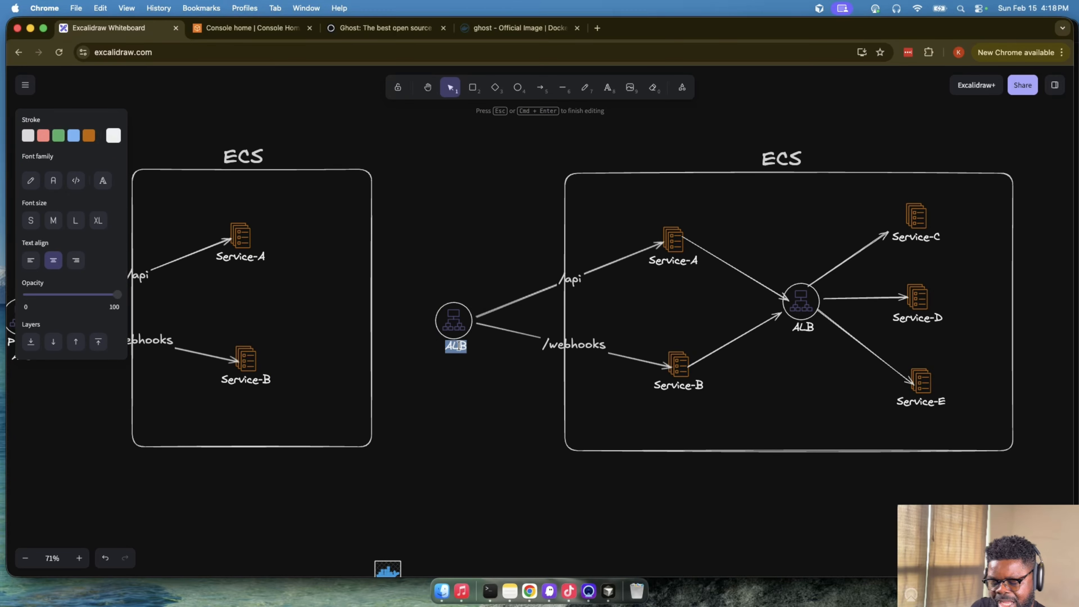
pyautogui.press('Left')
pyautogui.press('Return')
pyautogui.write('P')
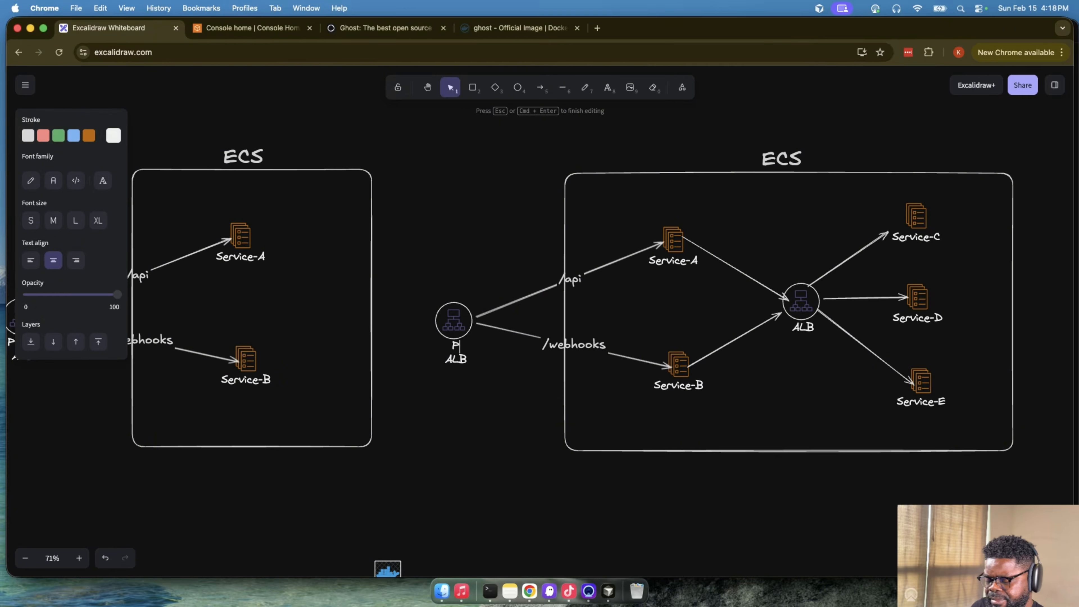
pyautogui.write('ublic')
pyautogui.click(485, 403)
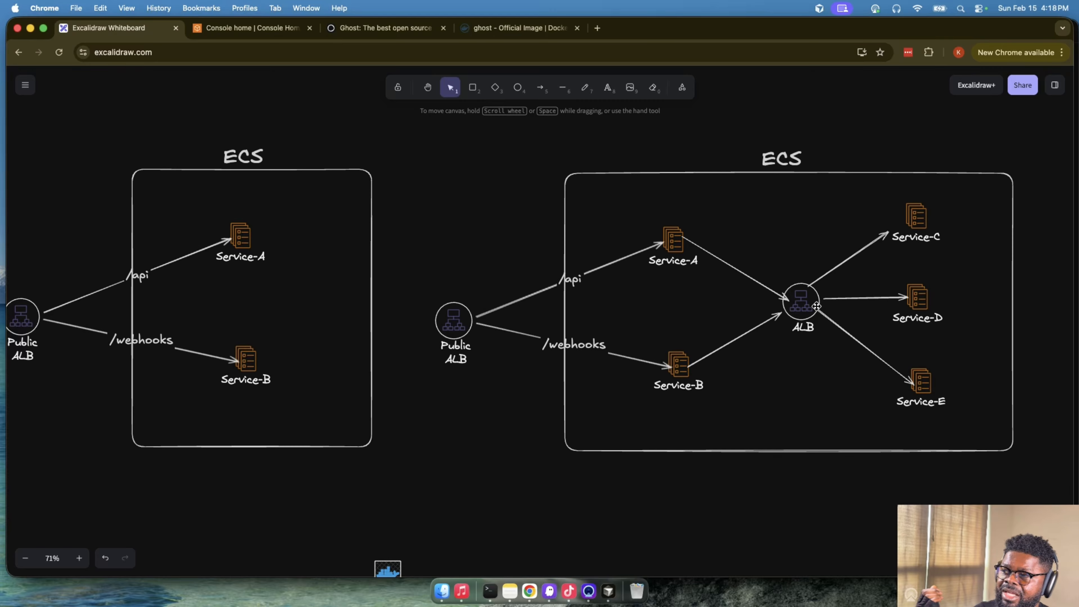
# - Relabel the load balancer inside the five-service ECS box as "Internal ALB", splitting the label over two lines
pyautogui.click(776, 316)
pyautogui.click(804, 326)
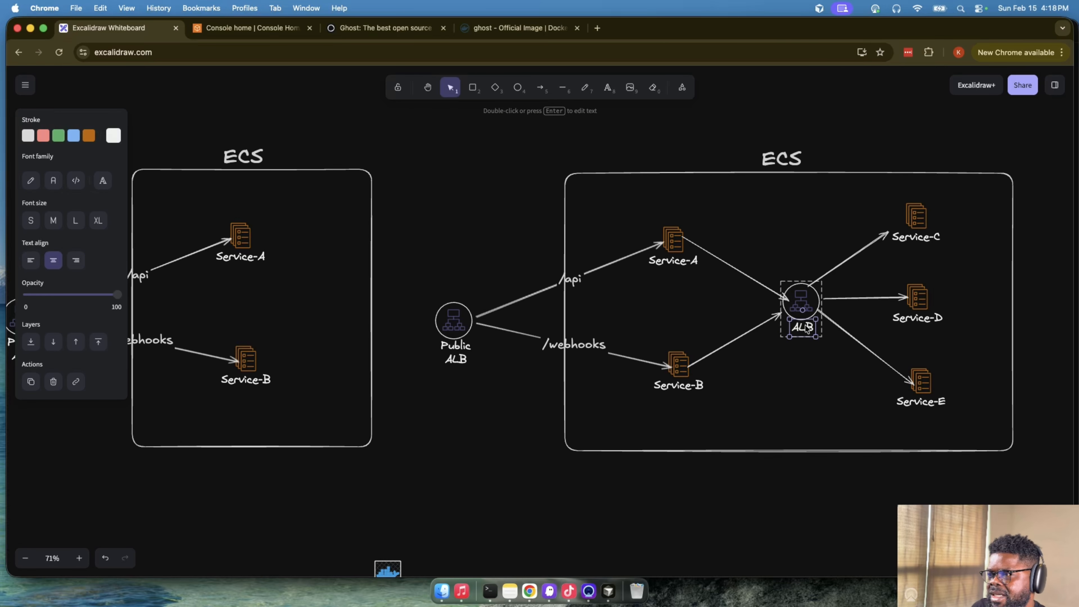
pyautogui.doubleClick(805, 327)
pyautogui.press('Return')
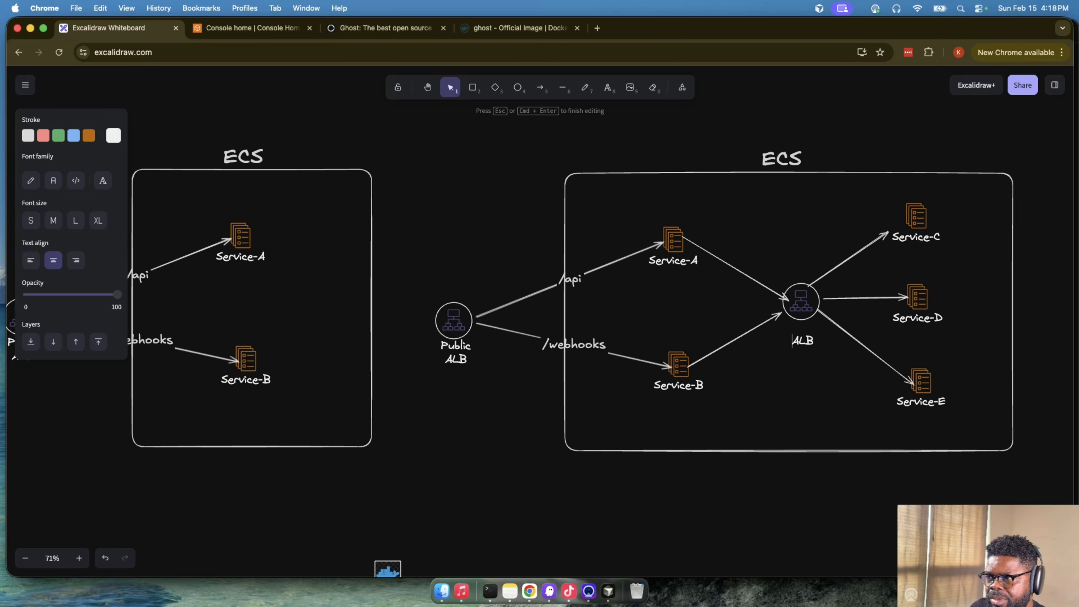
pyautogui.write('Internal')
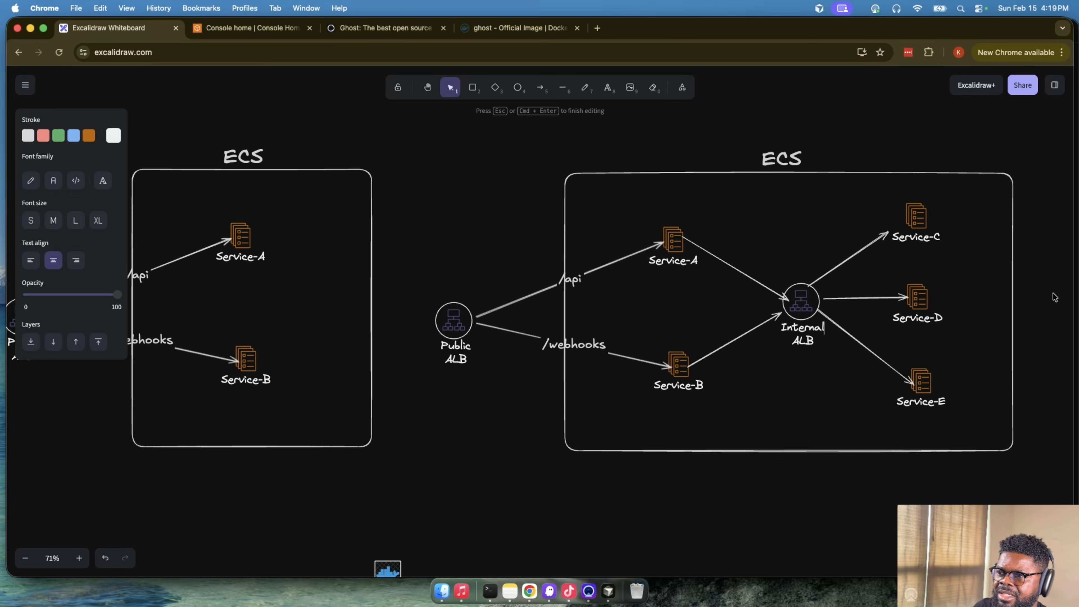
pyautogui.click(625, 332)
# - Compare the Public ALB with the Internal ALB in the five-service ECS diagram and inspect the Internal ALB's link to Service-C
pyautogui.click(451, 319)
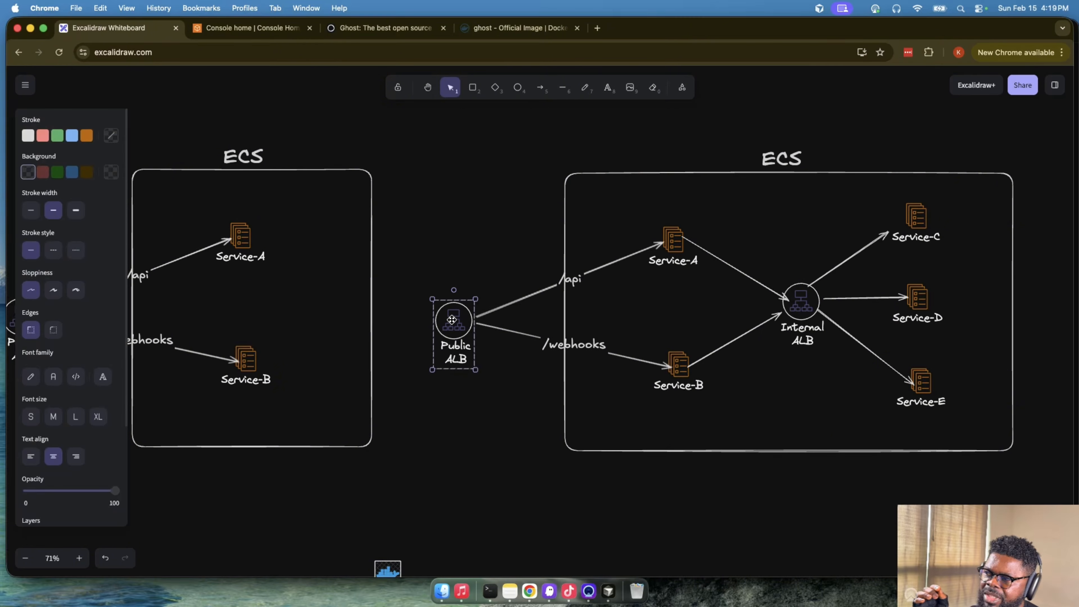
pyautogui.click(814, 307)
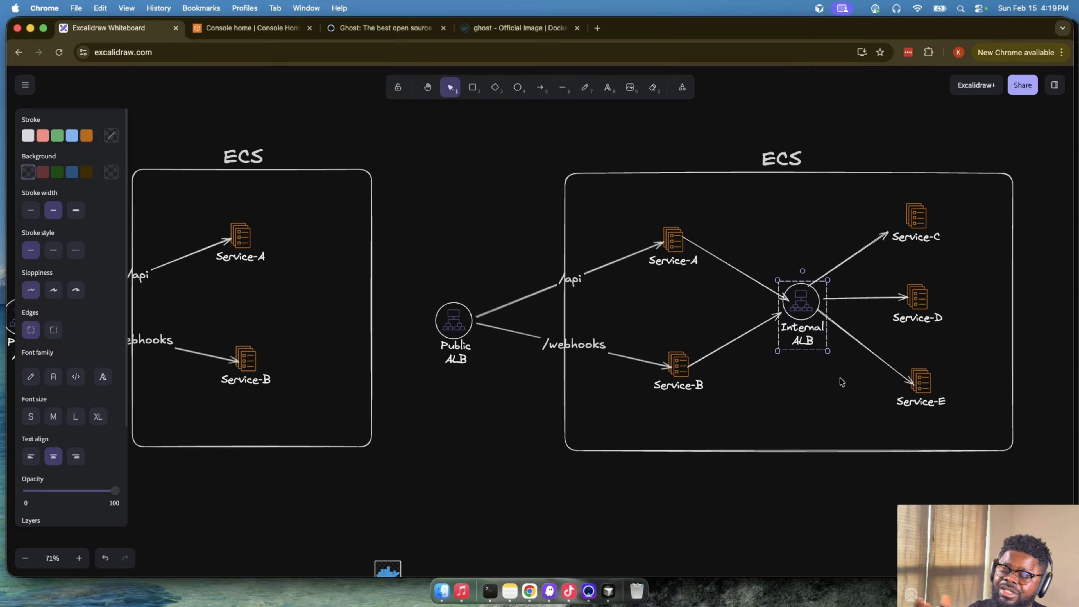
pyautogui.hscroll(5, 841, 381)
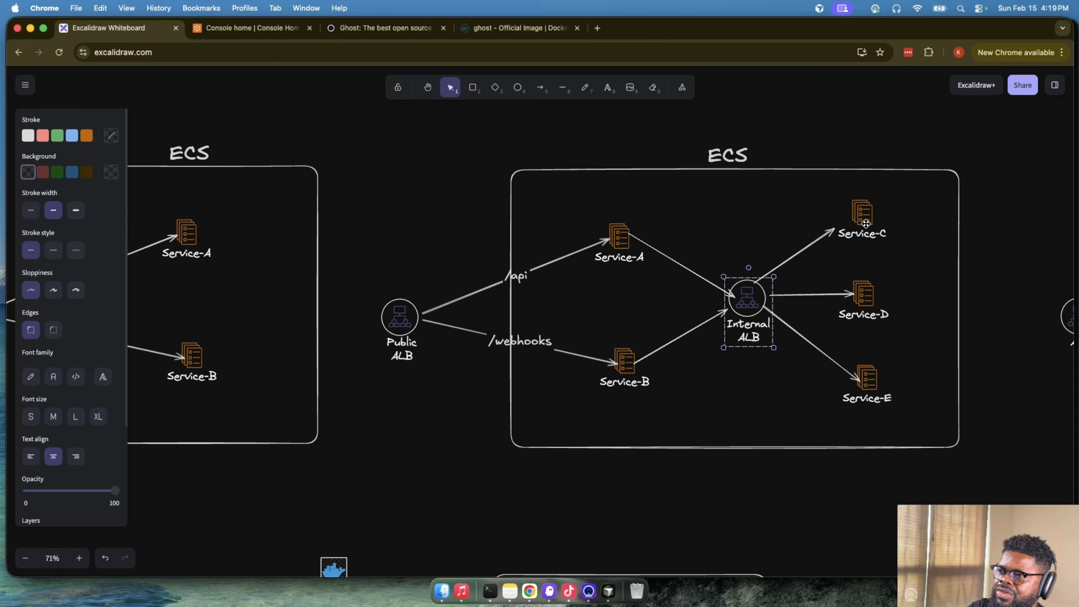
pyautogui.click(866, 225)
pyautogui.click(757, 296)
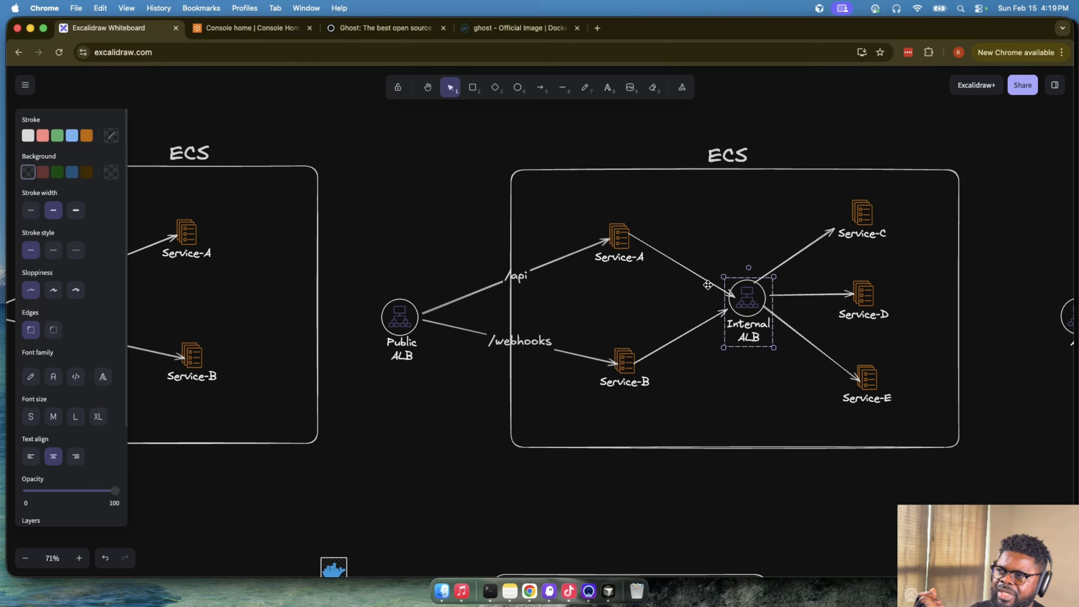
# - Label the arrow from Service-A to the Internal ALB "/service-c" in the five-service ECS diagram
pyautogui.click(672, 261)
pyautogui.doubleClick(679, 262)
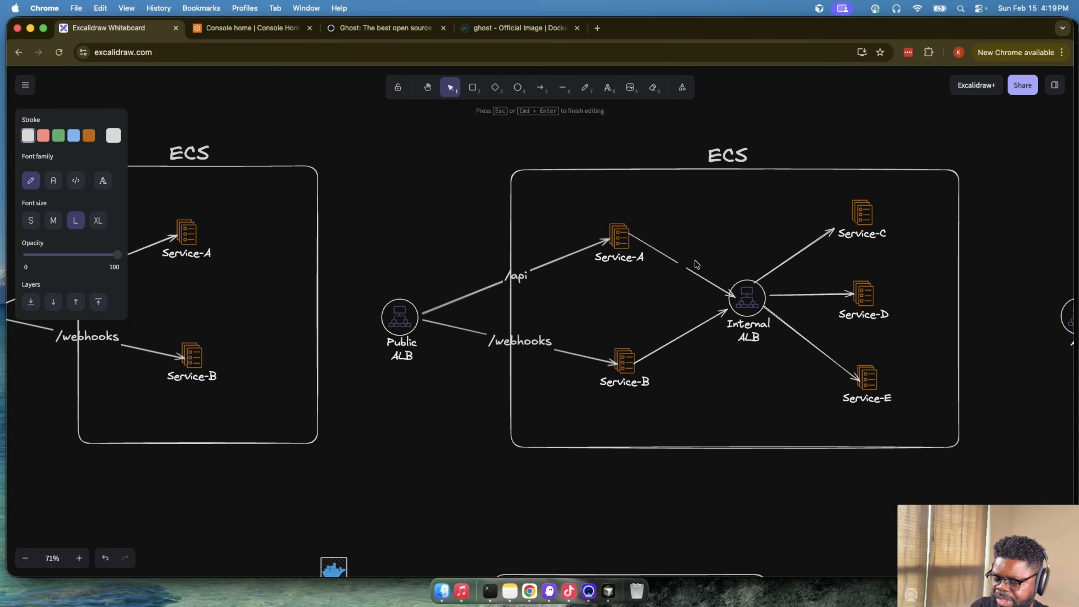
pyautogui.write('s/serv')
pyautogui.press('BackSpace')
pyautogui.press('BackSpace')
pyautogui.press('BackSpace')
pyautogui.press('BackSpace')
pyautogui.press('BackSpace')
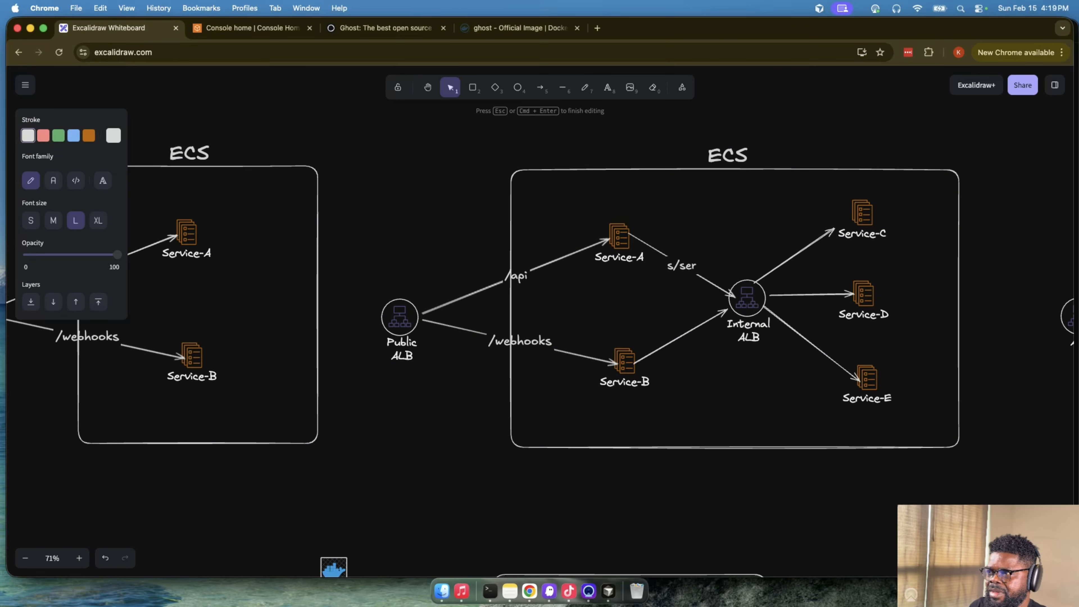
pyautogui.write('servuc==')
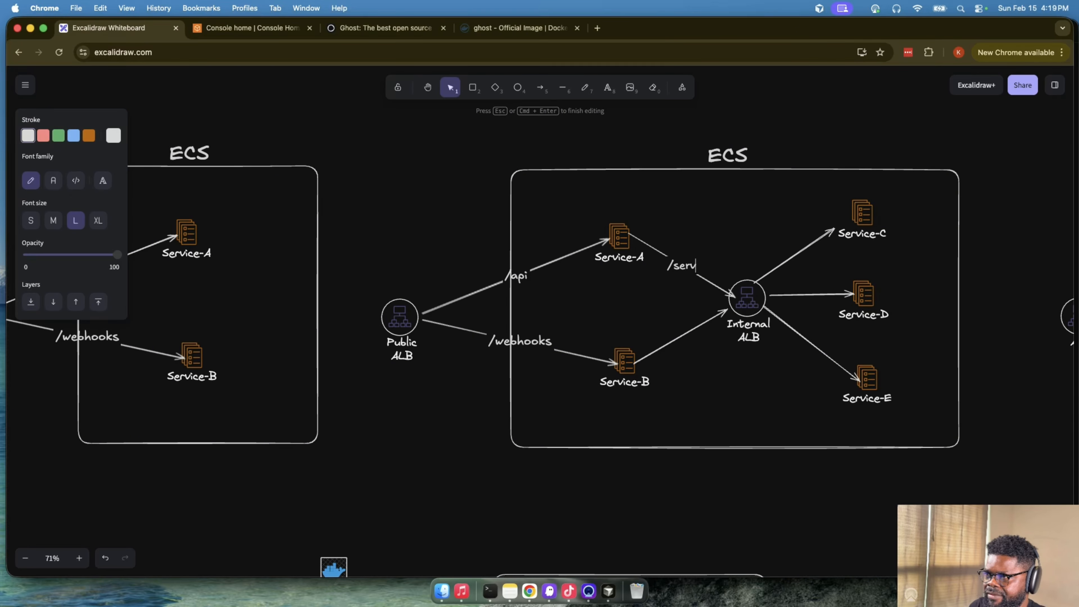
pyautogui.press('BackSpace')
pyautogui.press('BackSpace')
pyautogui.press('BackSpace')
pyautogui.press('BackSpace')
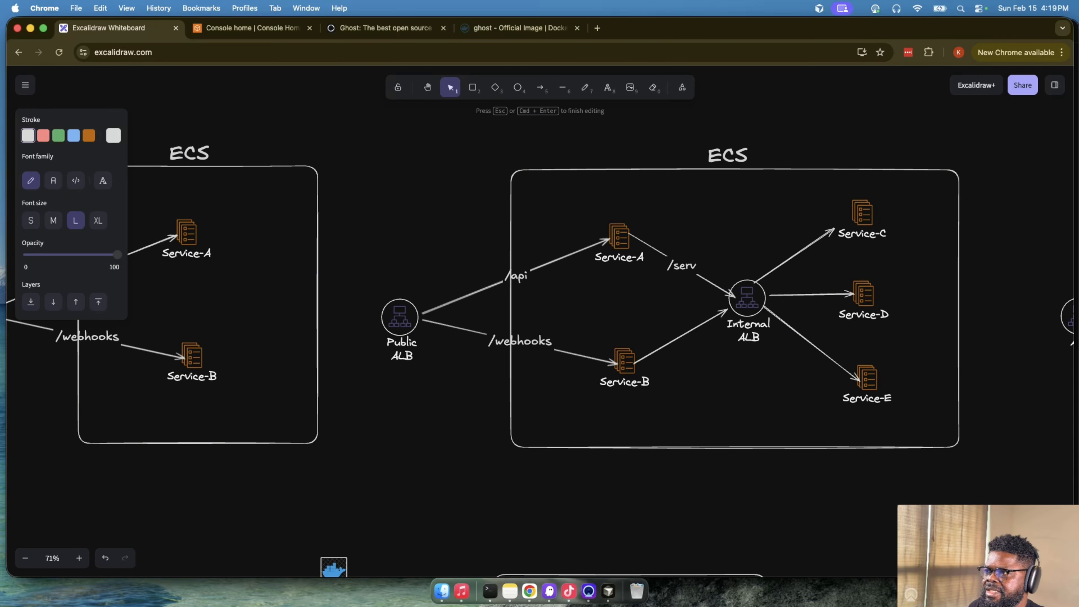
pyautogui.write('ive')
pyautogui.press('BackSpace')
pyautogui.press('BackSpace')
pyautogui.write('ce')
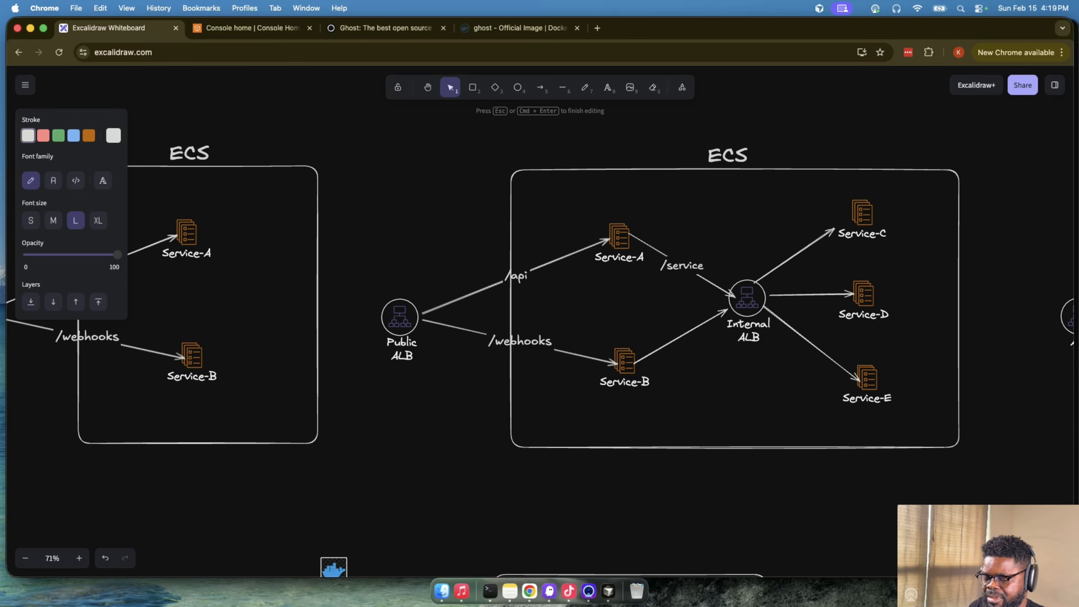
pyautogui.write('-c')
# - Label the arrow from the Internal ALB to Service-C "/service-c"
pyautogui.doubleClick(783, 259)
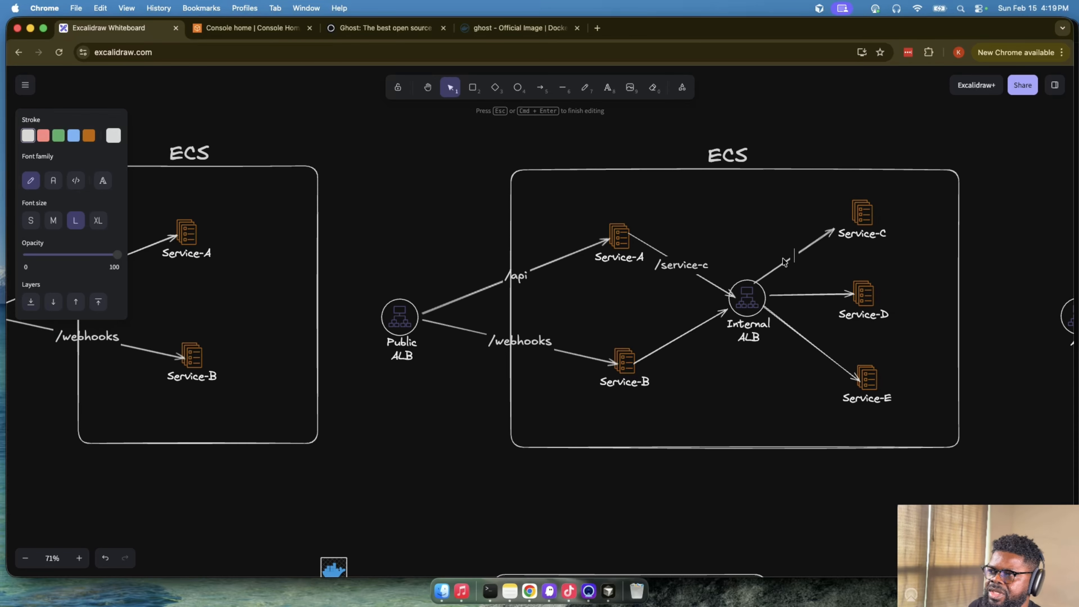
pyautogui.write('/serivc')
pyautogui.press('BackSpace')
pyautogui.press('BackSpace')
pyautogui.press('BackSpace')
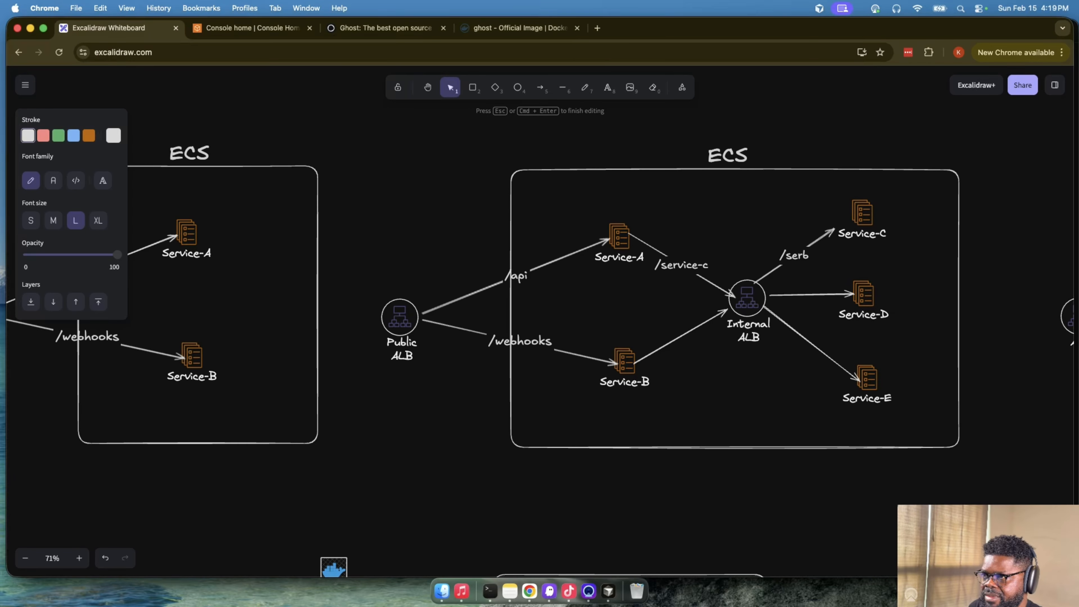
pyautogui.write('b')
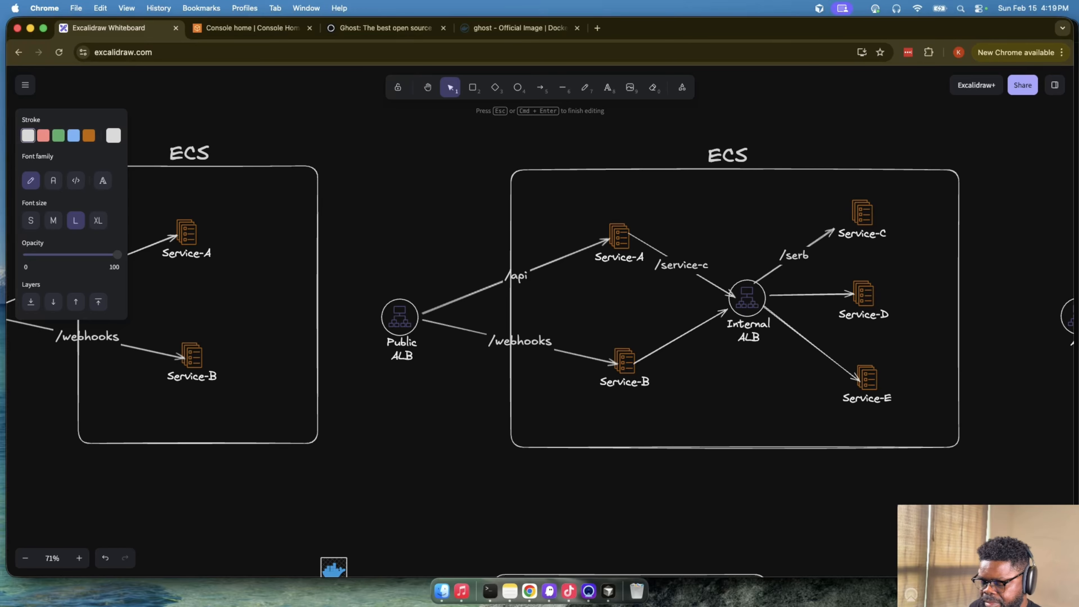
pyautogui.press('BackSpace')
pyautogui.write('vice-c')
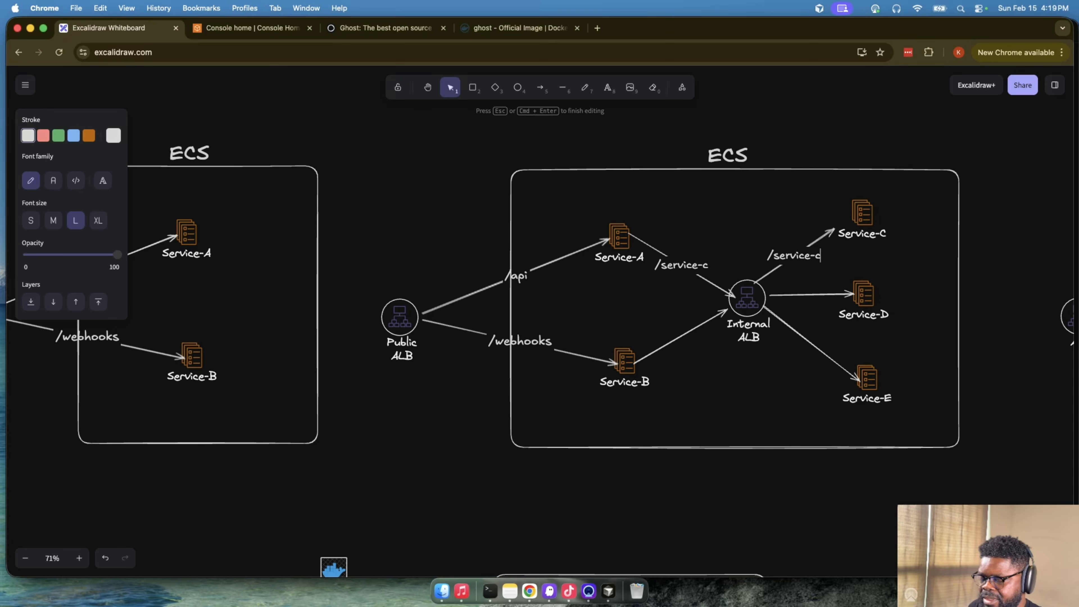
# - Label both the Service-B to Internal ALB arrow and the Internal ALB to Service-D arrow "/service-d"
pyautogui.doubleClick(671, 338)
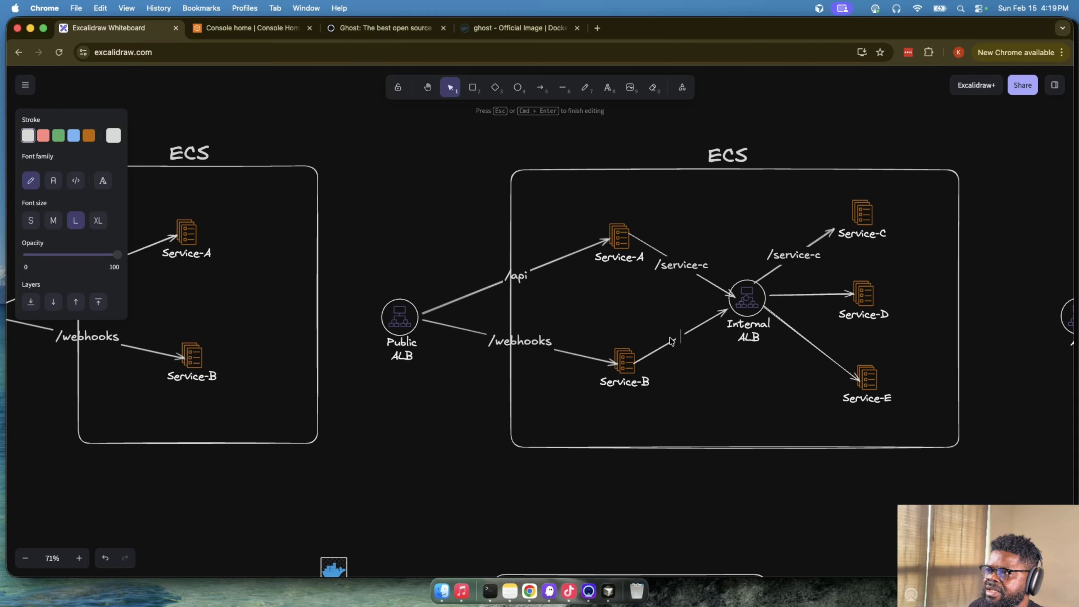
pyautogui.write('/se')
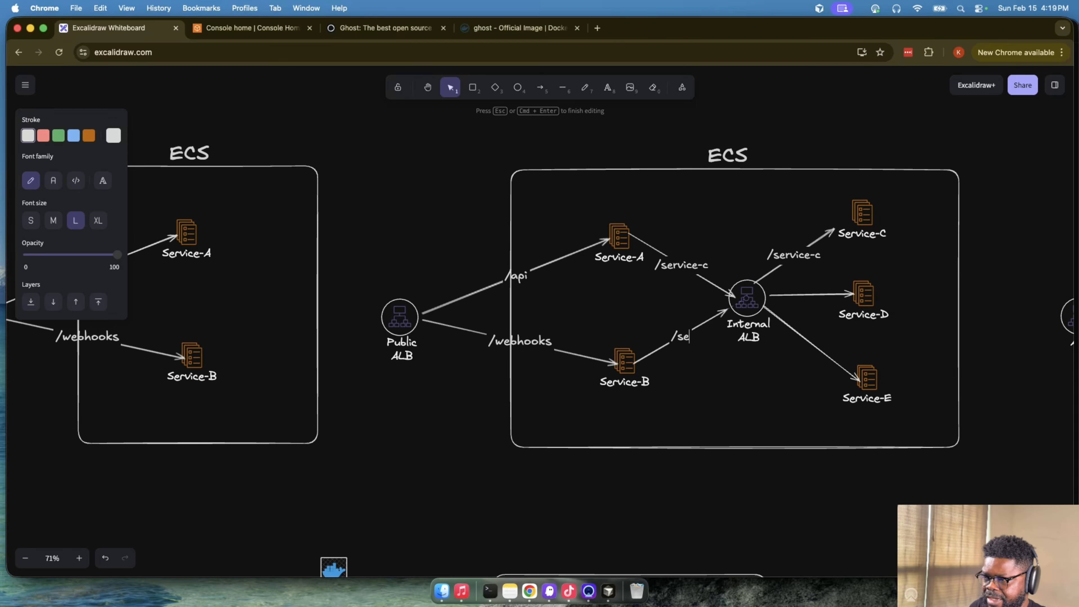
pyautogui.write('rvice-d')
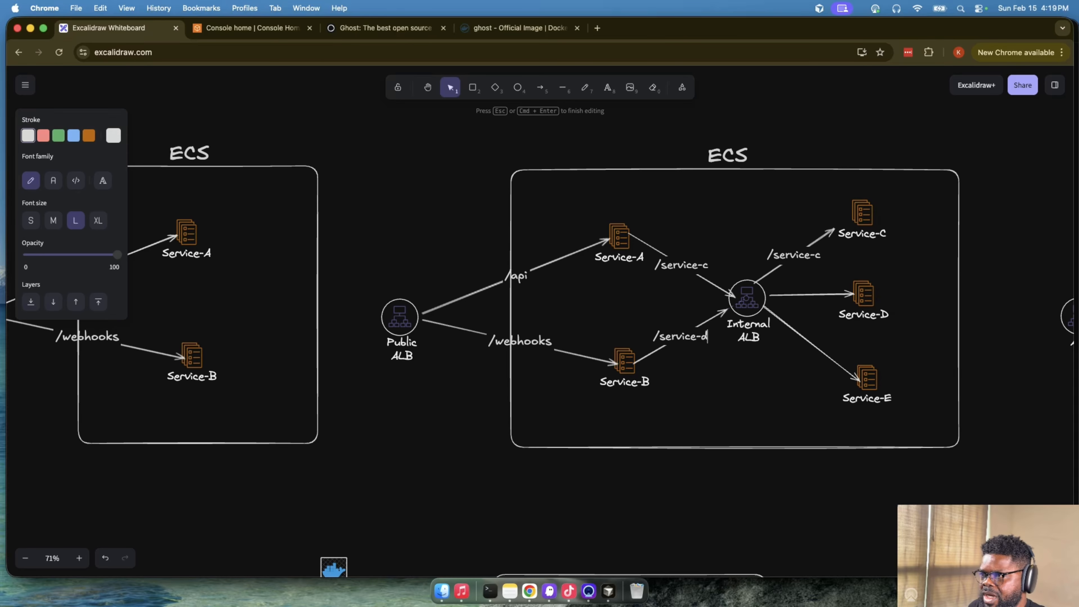
pyautogui.doubleClick(801, 294)
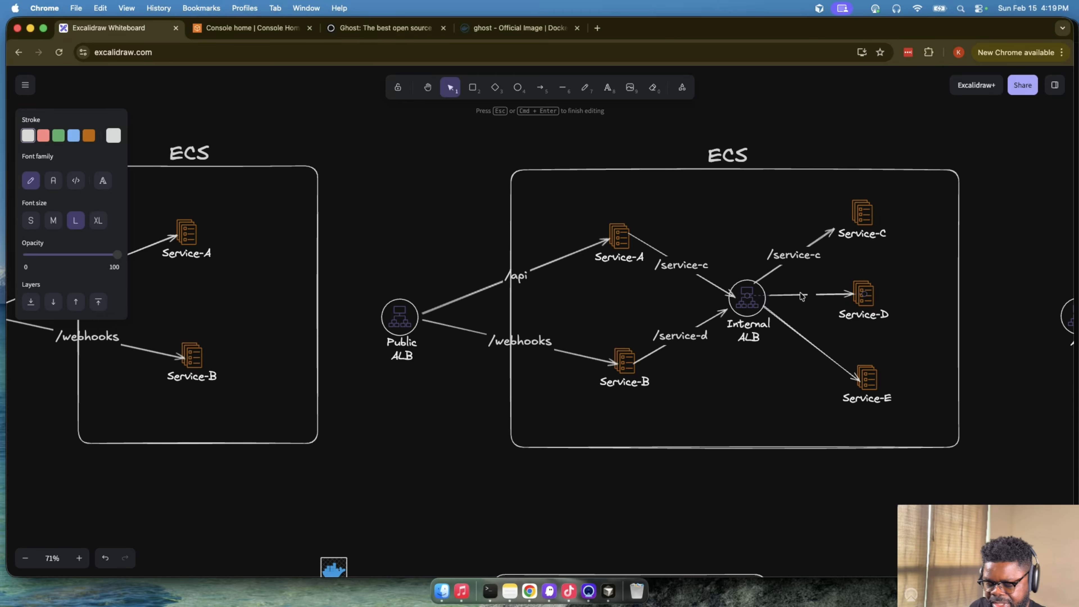
pyautogui.write('/service-d')
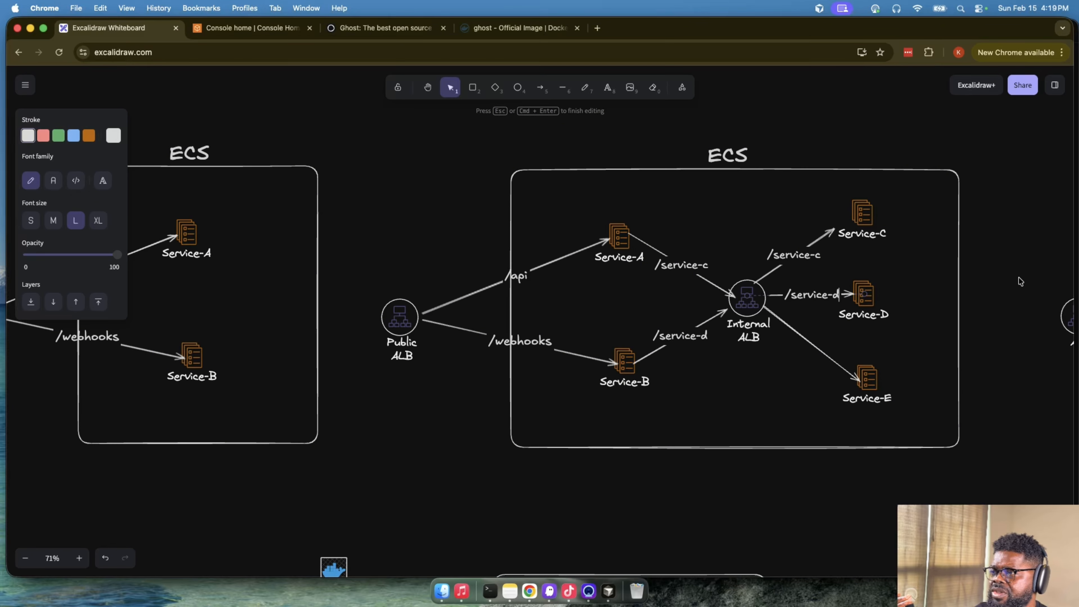
# - Move Service-D slightly to the right, away from the Internal ALB, to lengthen its "/service-d" arrow
pyautogui.click(873, 294)
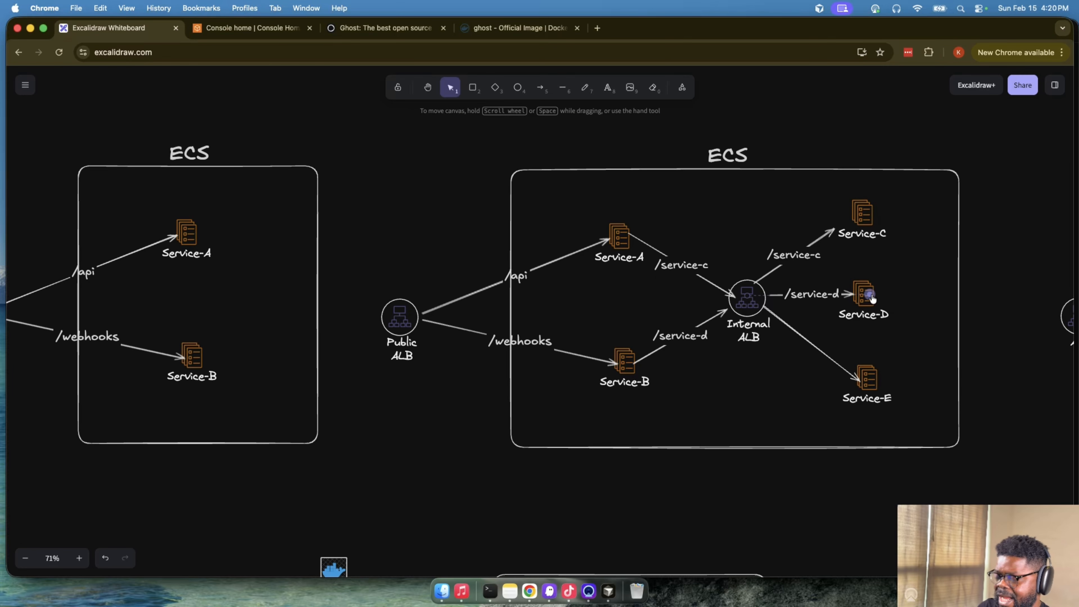
pyautogui.click(744, 298)
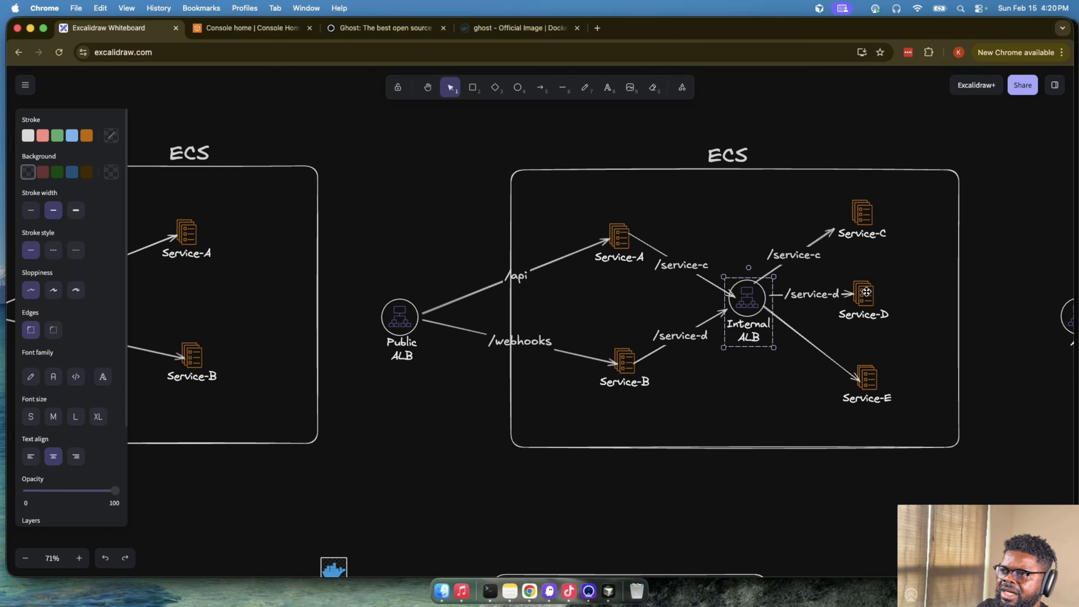
pyautogui.moveTo(866, 292); pyautogui.dragTo(889, 292)
pyautogui.click(980, 294)
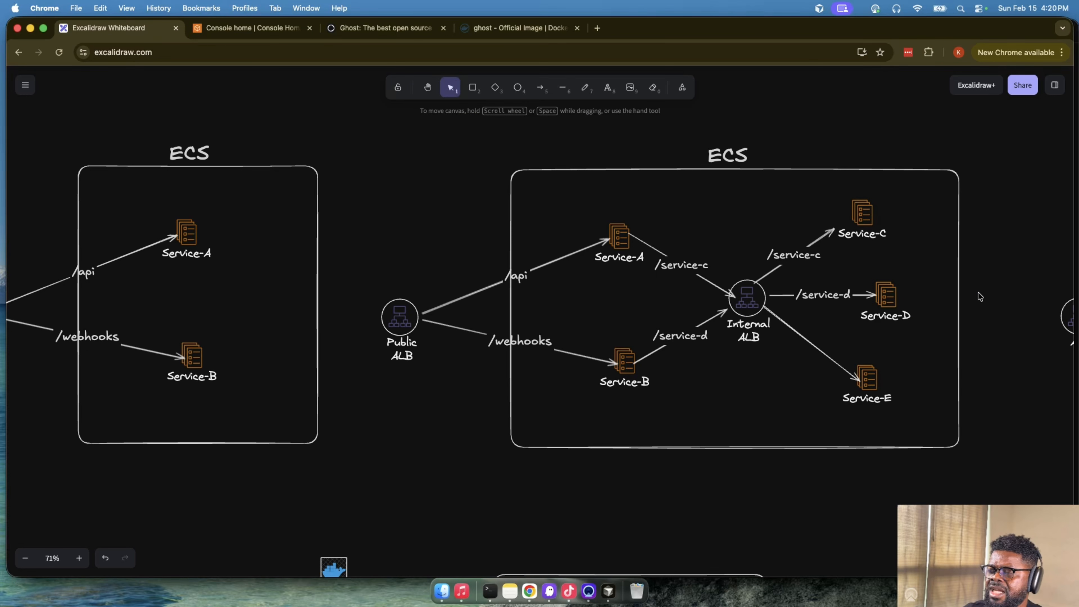
# - Trace the routes from the Public ALB to Service-A and Service-B in the five-service ECS diagram
pyautogui.click(394, 317)
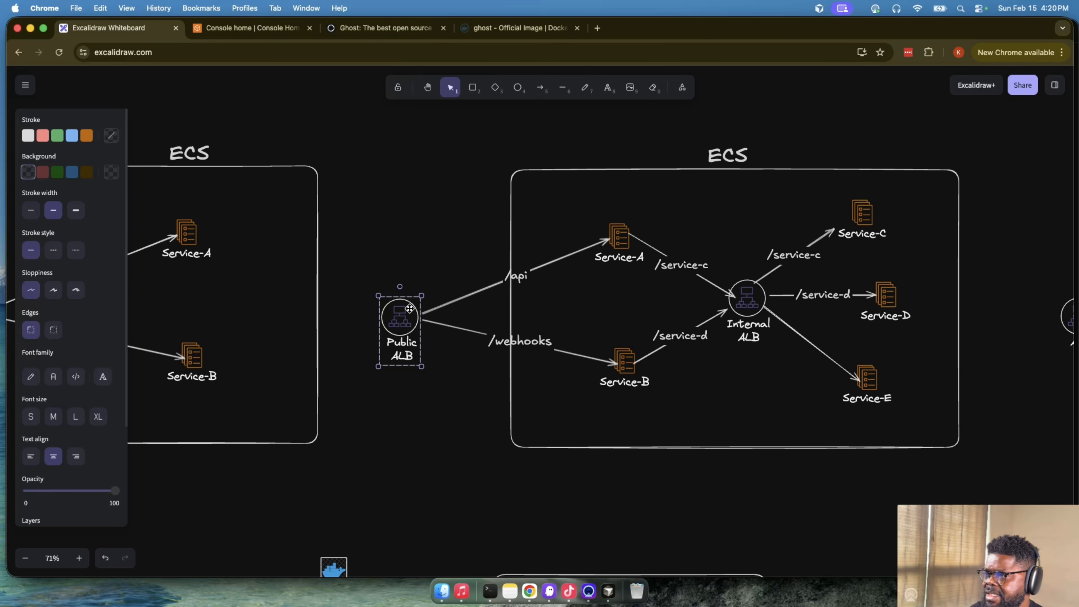
pyautogui.click(618, 242)
pyautogui.click(612, 372)
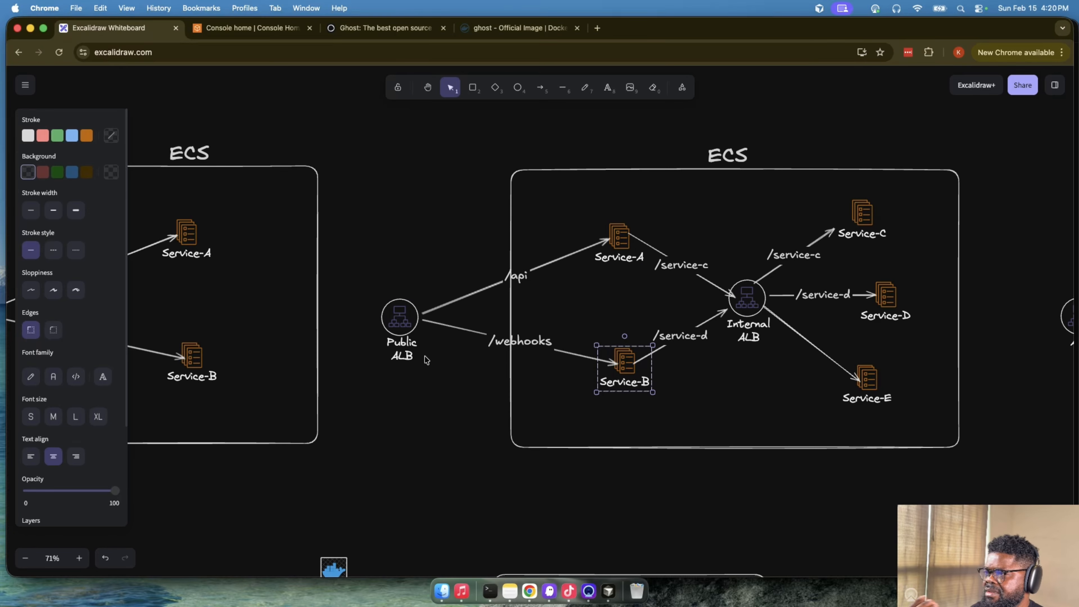
pyautogui.click(388, 325)
pyautogui.click(604, 242)
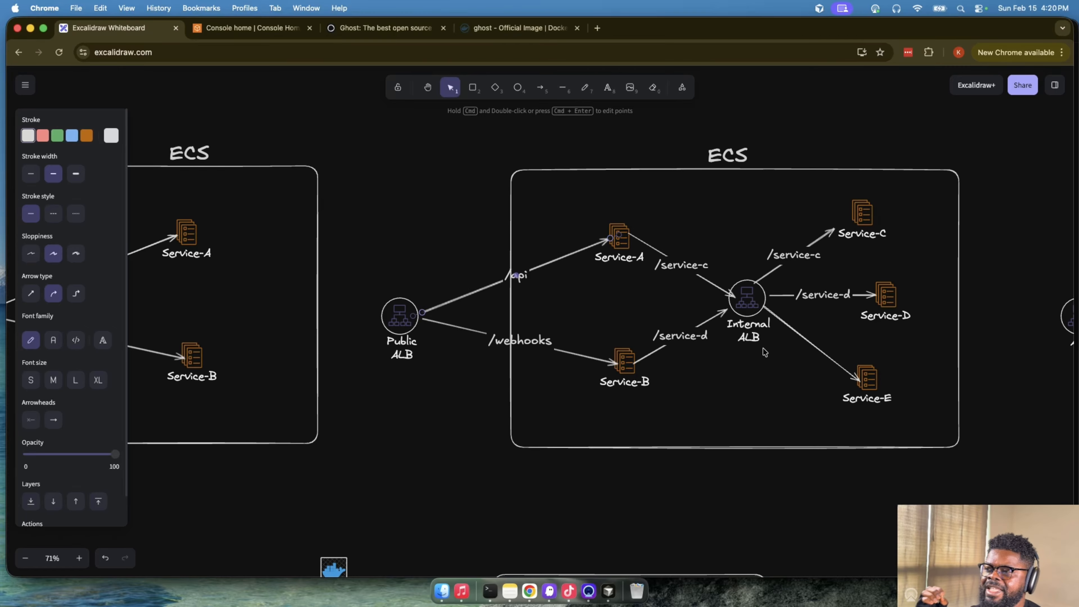
# - Examine Service-C, Service-D and Service-E and their connections to the Internal ALB
pyautogui.click(862, 215)
pyautogui.click(883, 290)
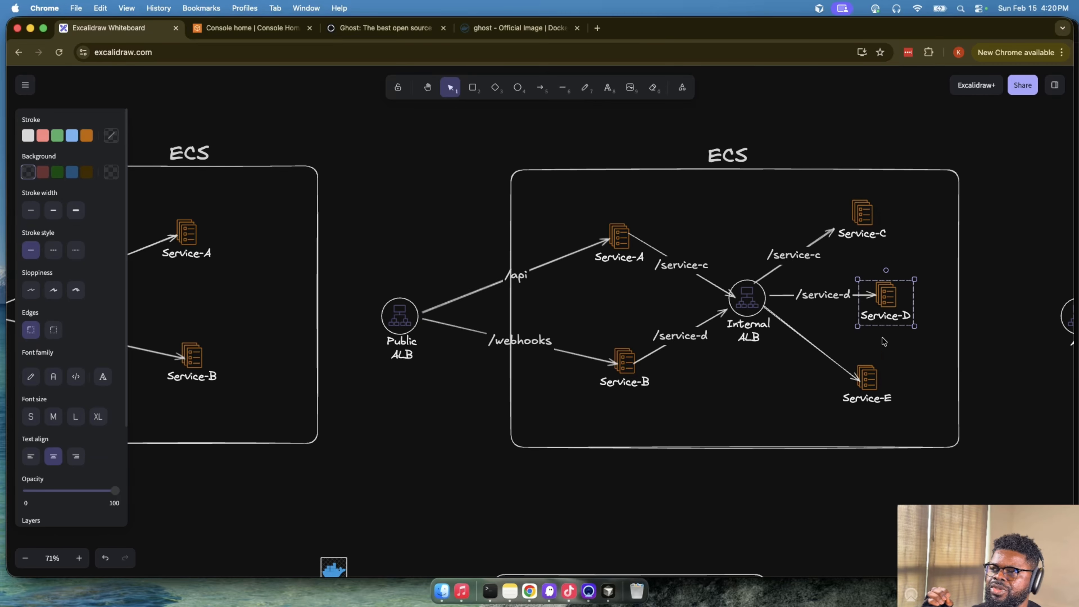
pyautogui.click(878, 364)
pyautogui.click(867, 233)
pyautogui.click(885, 300)
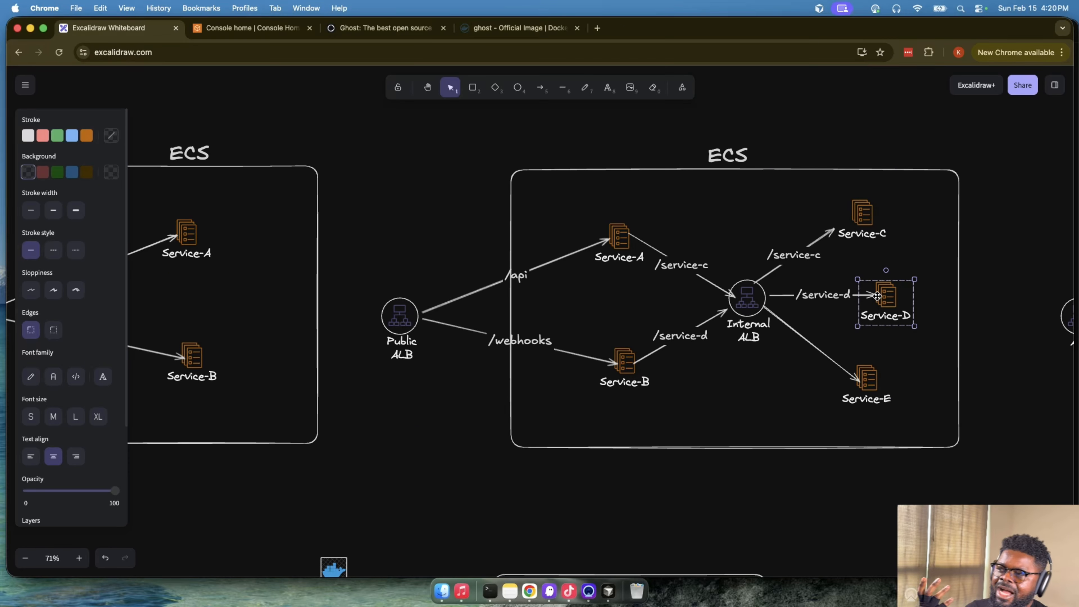
pyautogui.click(740, 311)
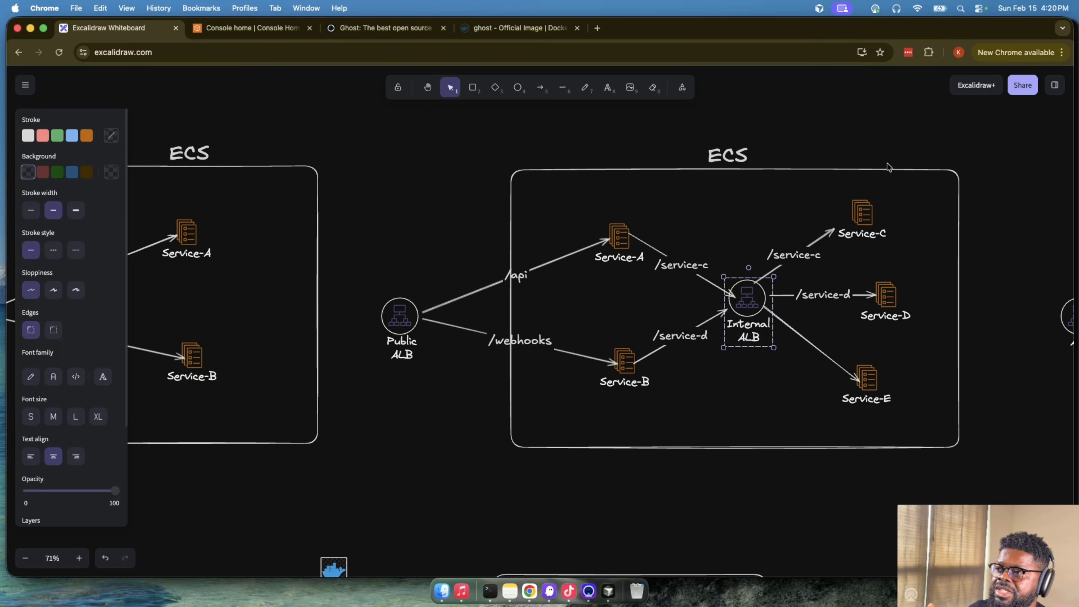
pyautogui.click(878, 216)
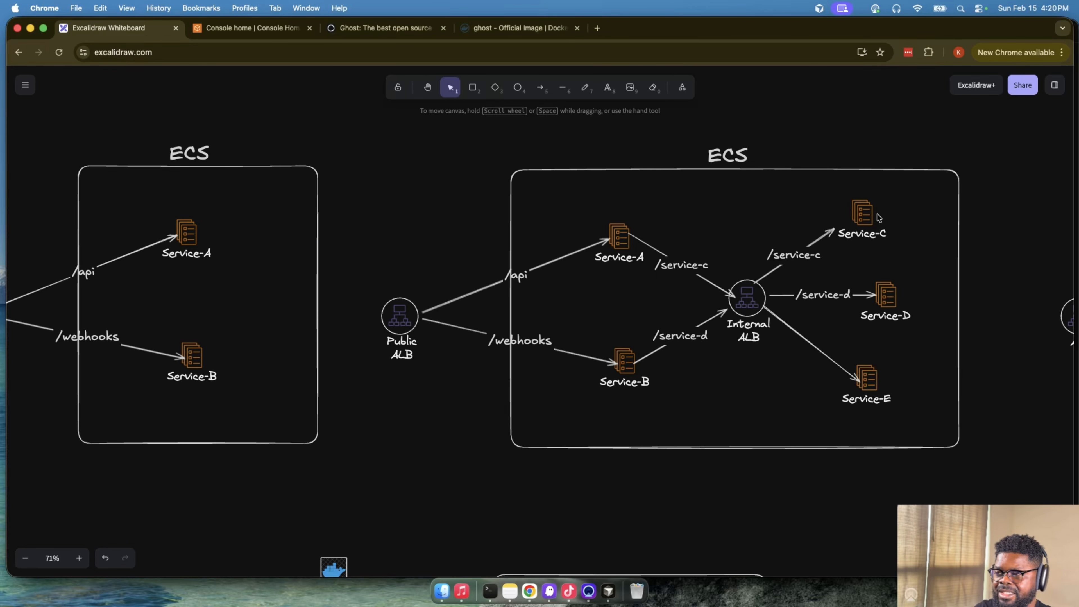
pyautogui.click(755, 307)
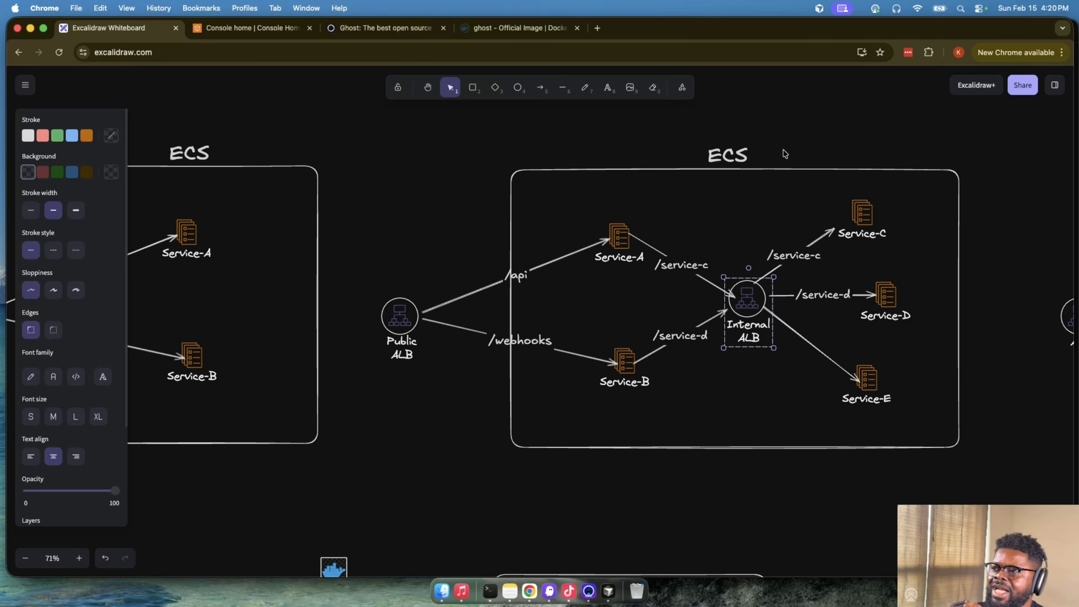
pyautogui.click(862, 209)
pyautogui.click(889, 297)
pyautogui.click(871, 375)
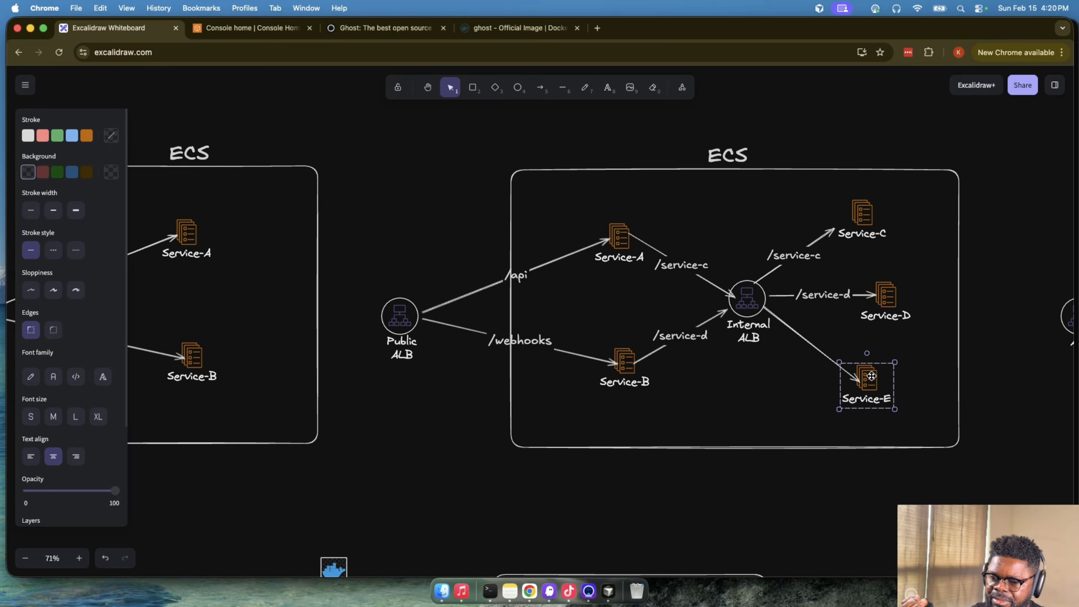
# - Add the line "ServiceDiscovery" above "CloudMap" in the CloudMap box of the ECS diagram with Route 53
pyautogui.hscroll(15, 871, 366)
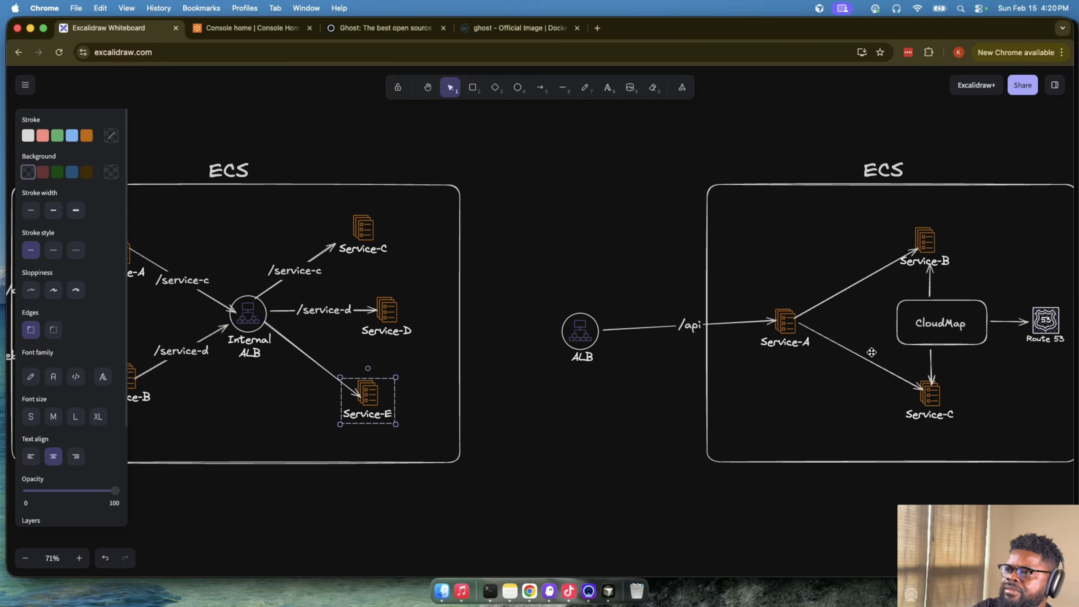
pyautogui.hscroll(1, 873, 356)
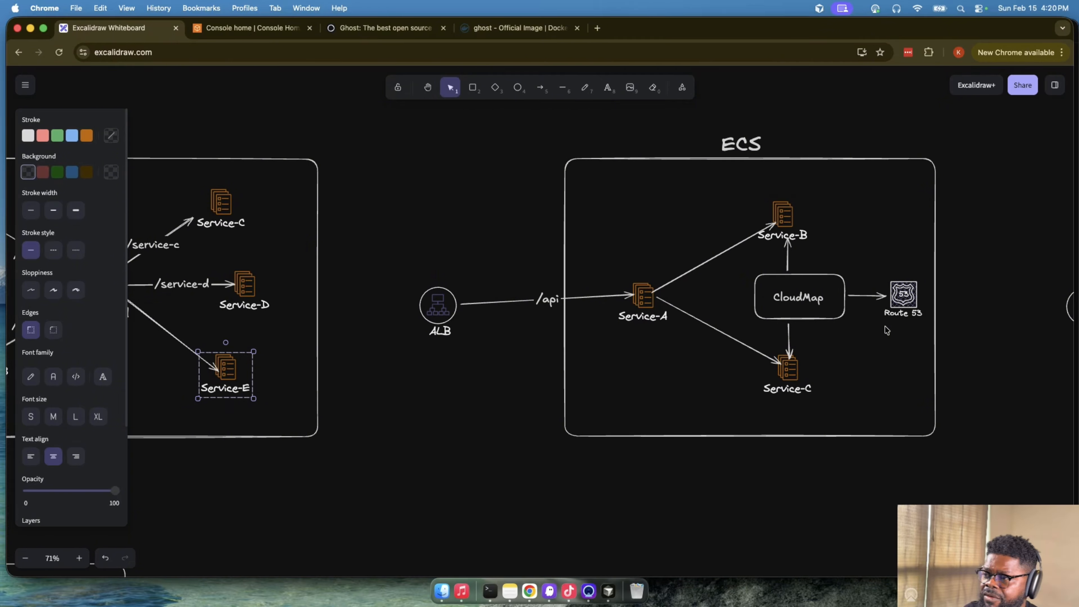
pyautogui.doubleClick(803, 300)
pyautogui.press('Left')
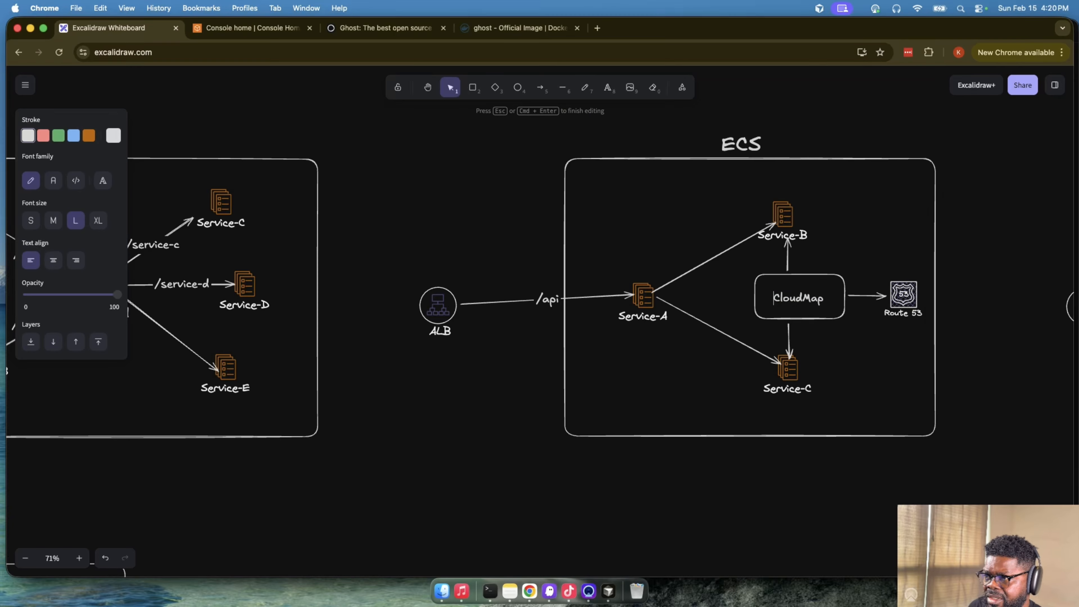
pyautogui.press('Return')
pyautogui.write('ervuce')
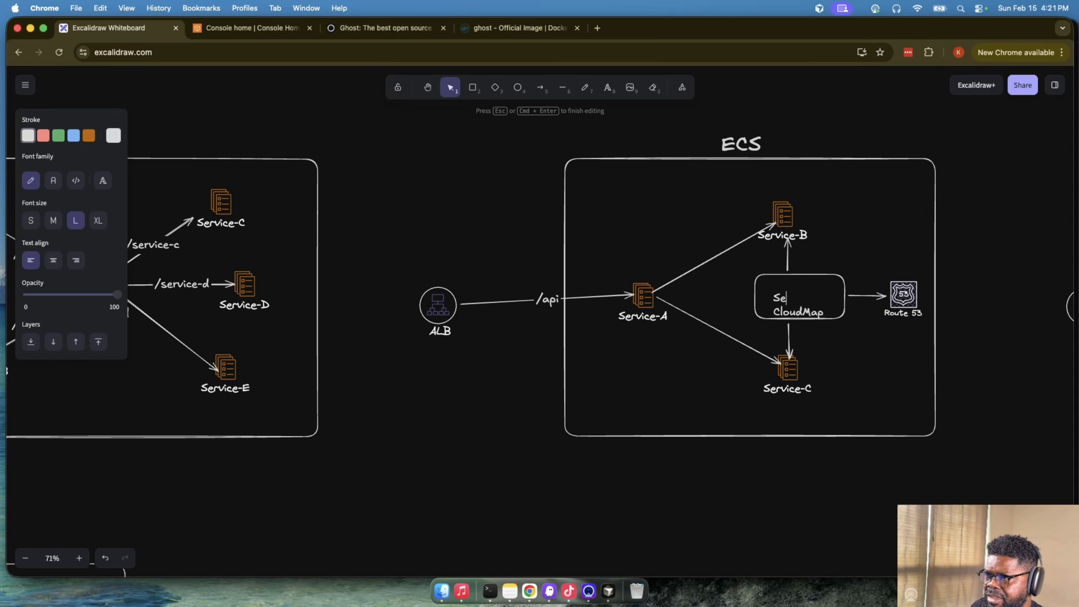
pyautogui.press('BackSpace')
pyautogui.press('BackSpace')
pyautogui.press('BackSpace')
pyautogui.write('ioce')
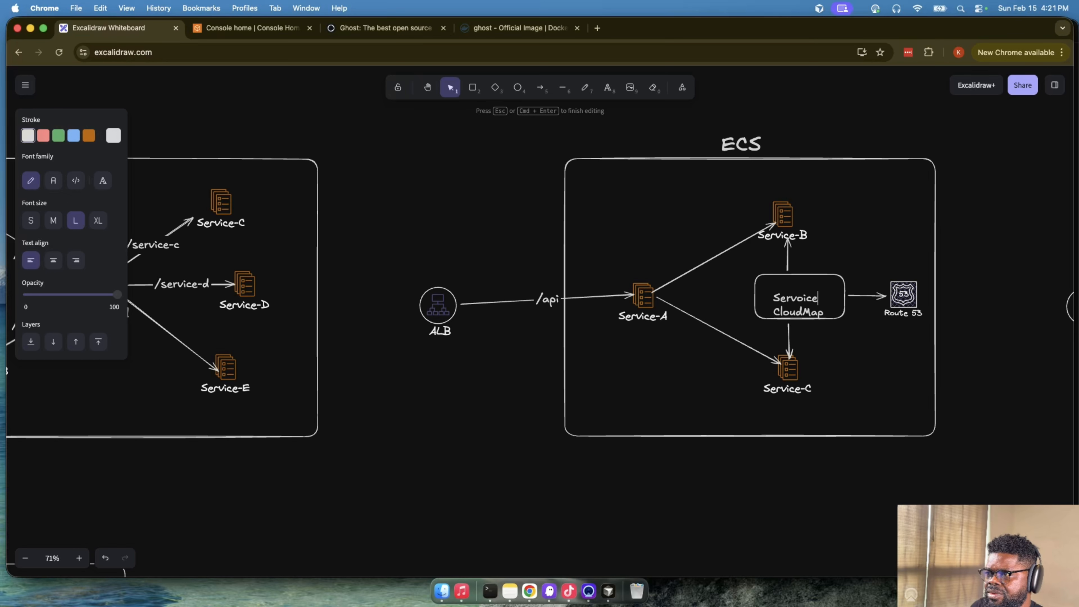
pyautogui.press('BackSpace')
pyautogui.press('BackSpace')
pyautogui.press('BackSpace')
pyautogui.press('BackSpace')
pyautogui.write('io')
pyautogui.write('e')
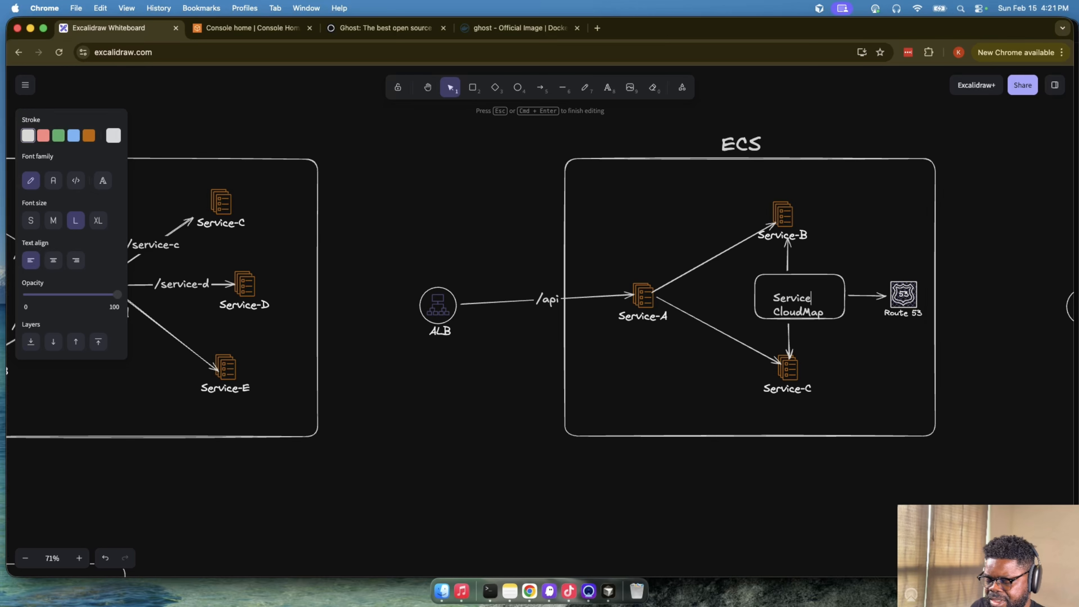
pyautogui.write('DIs')
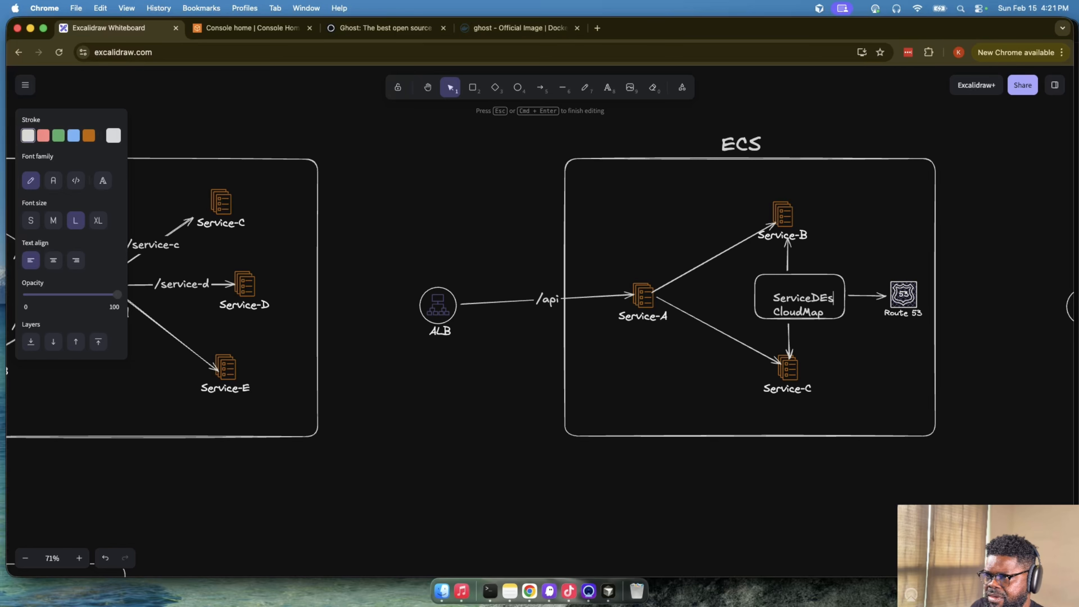
pyautogui.press('BackSpace')
pyautogui.press('BackSpace')
pyautogui.write('iscor')
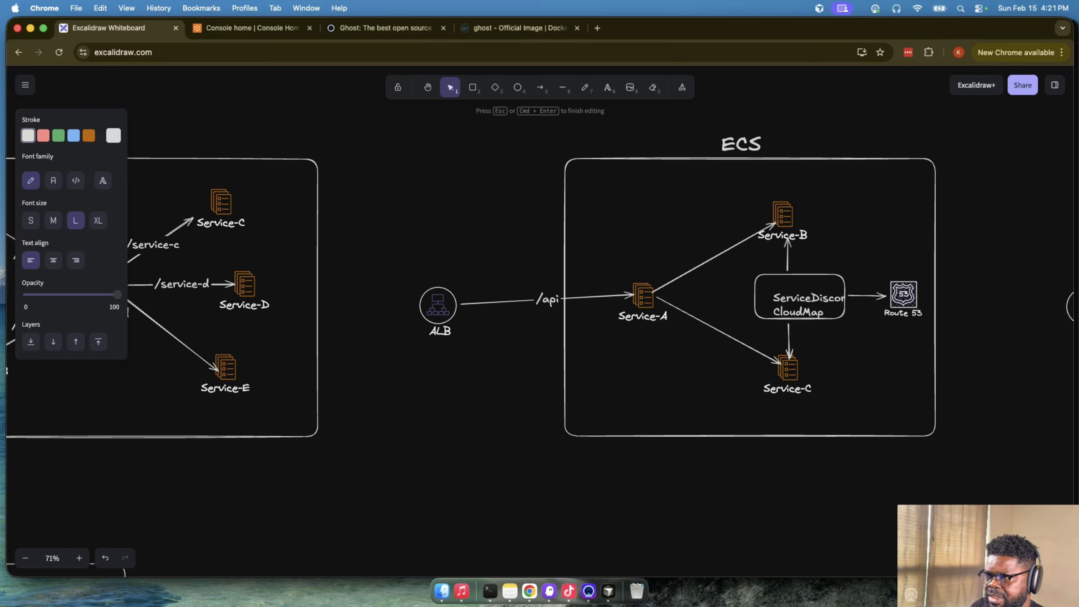
pyautogui.write('ery')
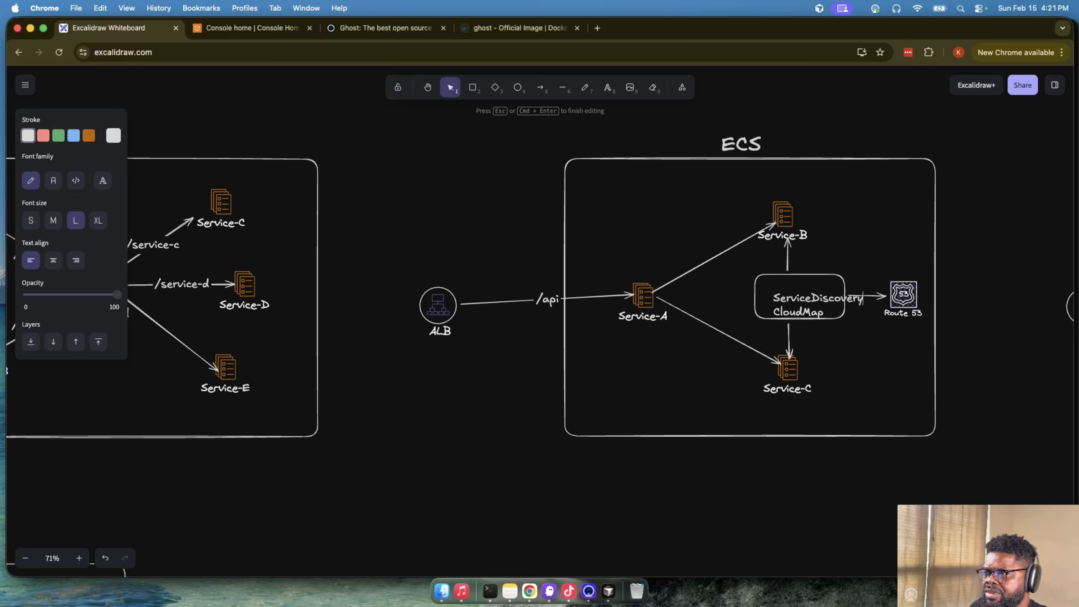
# - Shrink the "ServiceDiscovery CloudMap" label and fit it inside its box in the diagram with Route 53
pyautogui.press('Escape')
pyautogui.moveTo(810, 297); pyautogui.dragTo(841, 283)
pyautogui.click(1015, 294)
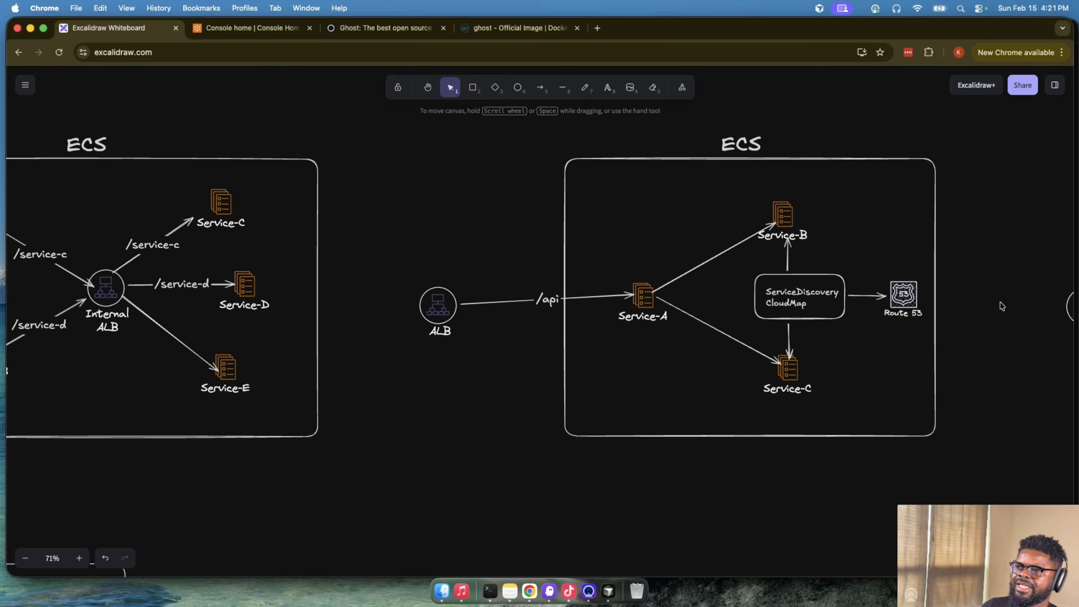
# - Move the ALB of the Route 53 diagram up slightly to level its "/api" arrow to Service-A
pyautogui.click(903, 297)
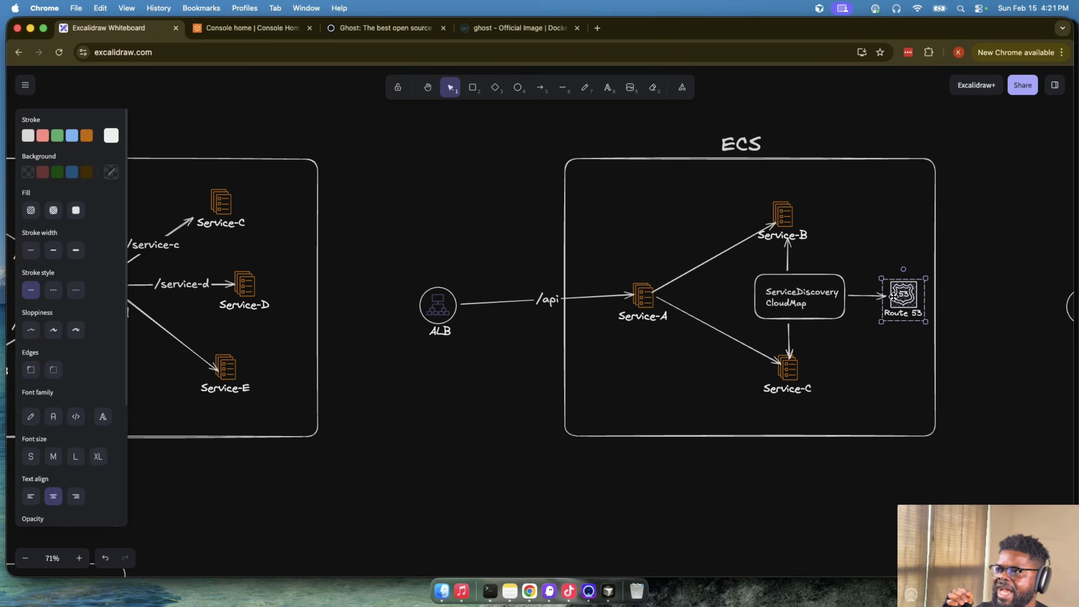
pyautogui.click(438, 306)
pyautogui.moveTo(438, 306); pyautogui.dragTo(438, 299)
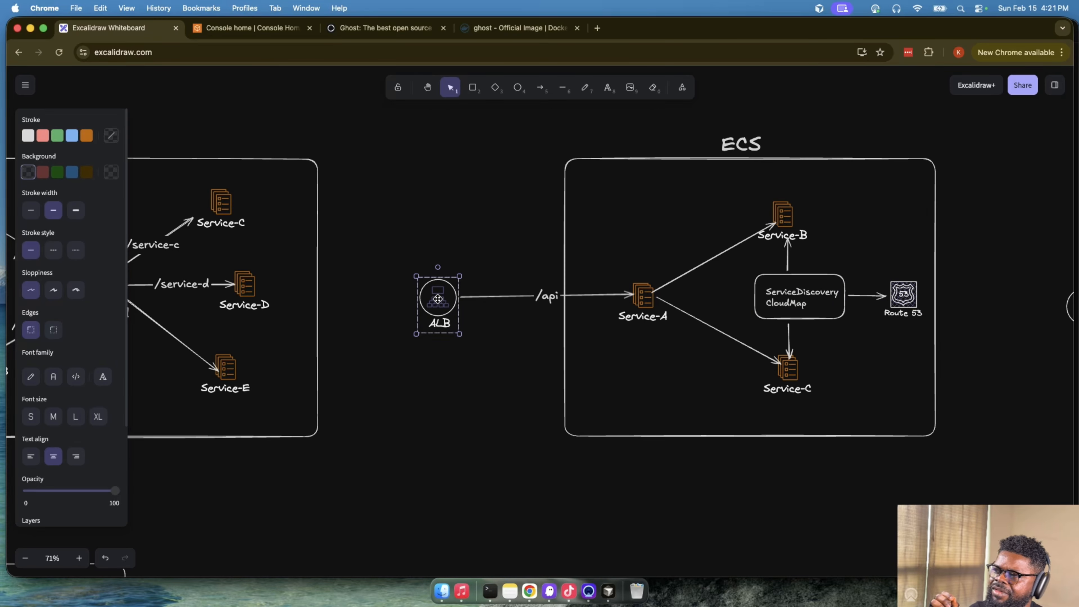
# - Examine how Service-A, the ServiceDiscovery CloudMap box, Route 53 and Service-C relate, comparing with the neighbouring ECS diagrams
pyautogui.click(643, 293)
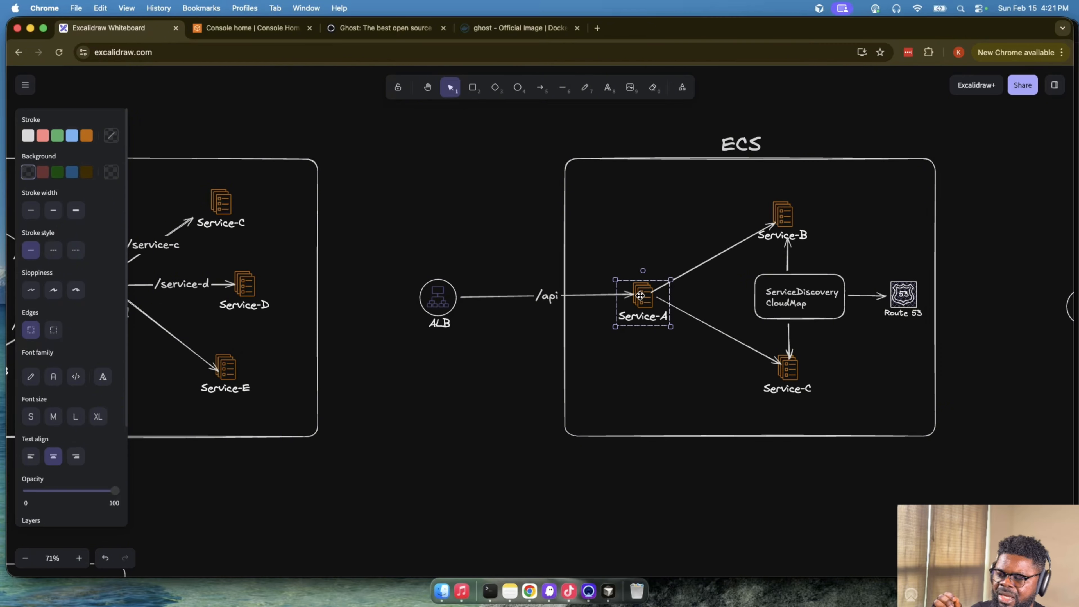
pyautogui.click(786, 300)
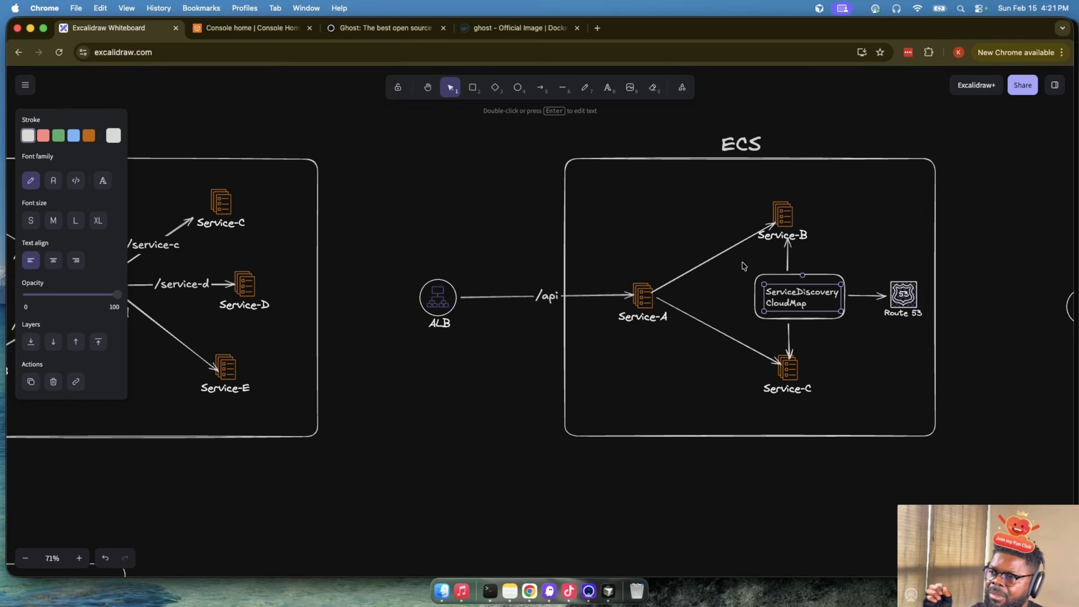
pyautogui.click(899, 296)
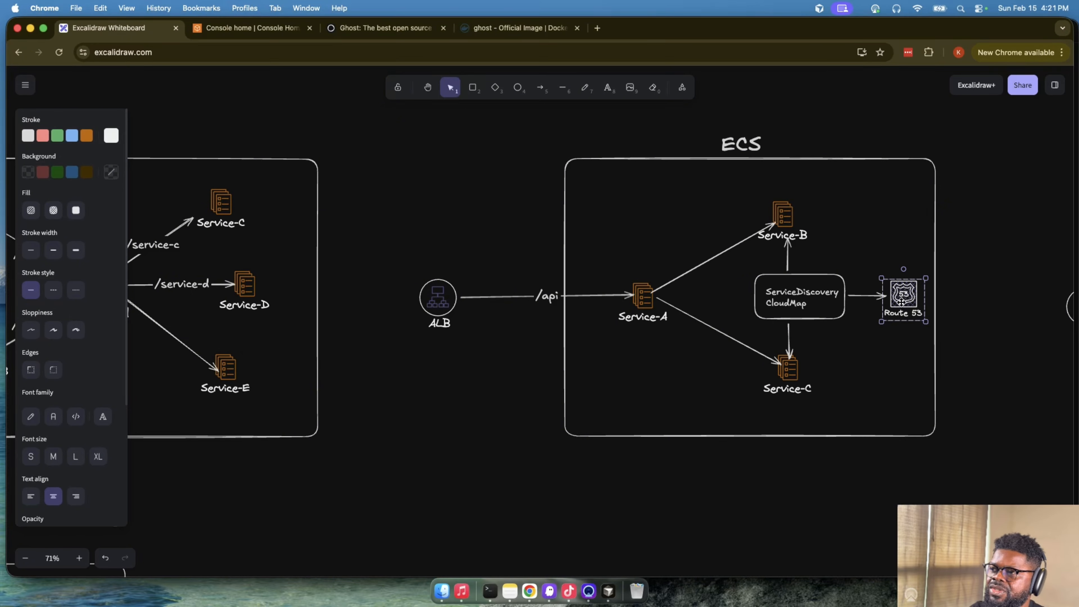
pyautogui.click(792, 375)
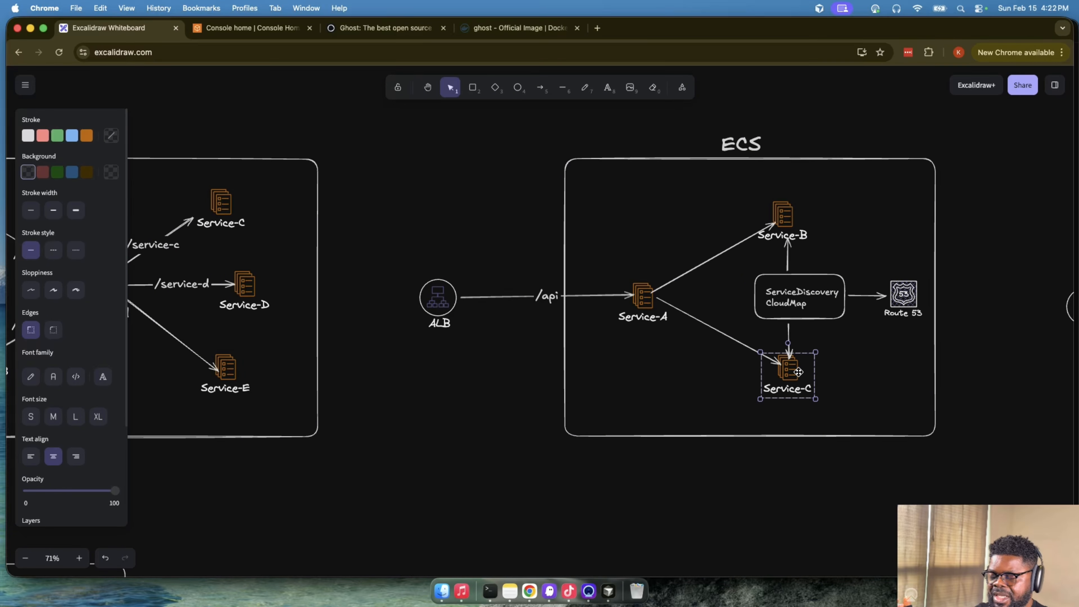
pyautogui.click(896, 301)
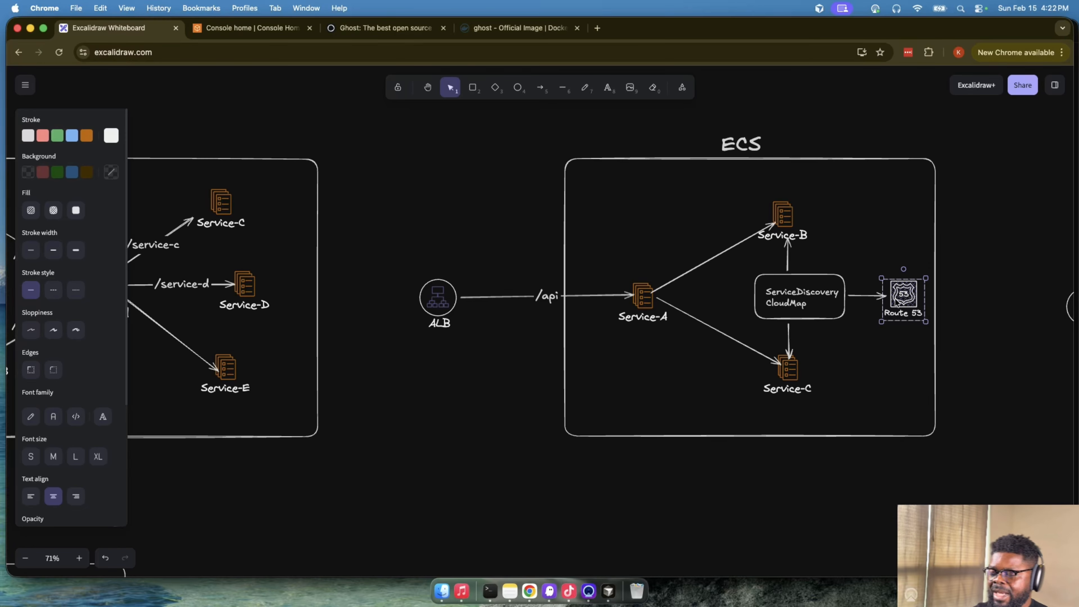
pyautogui.hscroll(-5, 360, 326)
pyautogui.scroll(1, 360, 326)
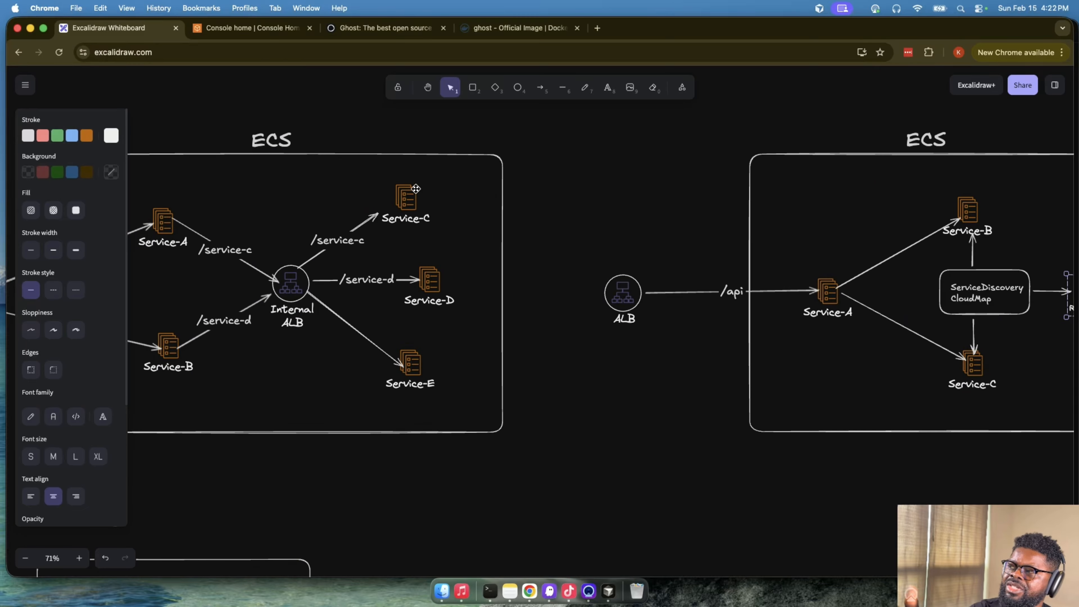
pyautogui.hscroll(10, 563, 252)
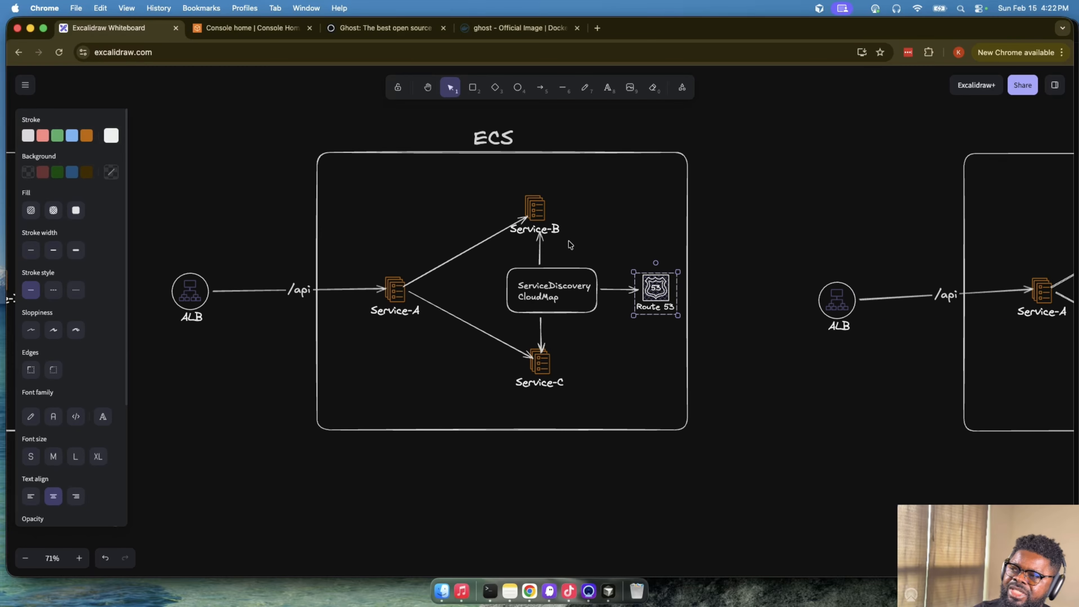
pyautogui.hscroll(-2, 565, 241)
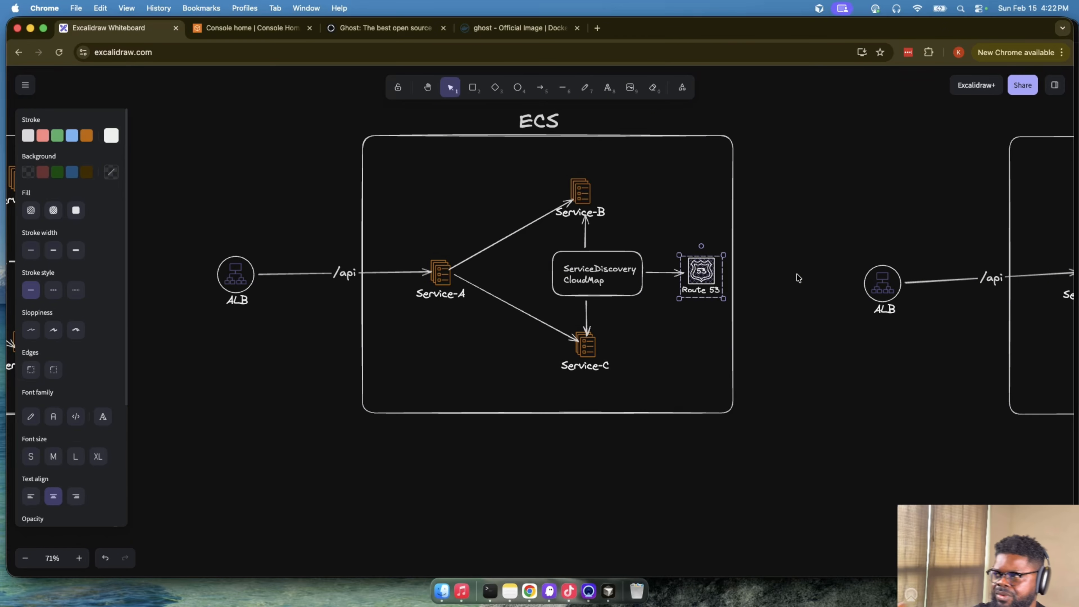
# - Trace the direct connections from Service-A to Service-B and Service-C in the CloudMap diagram
pyautogui.click(586, 194)
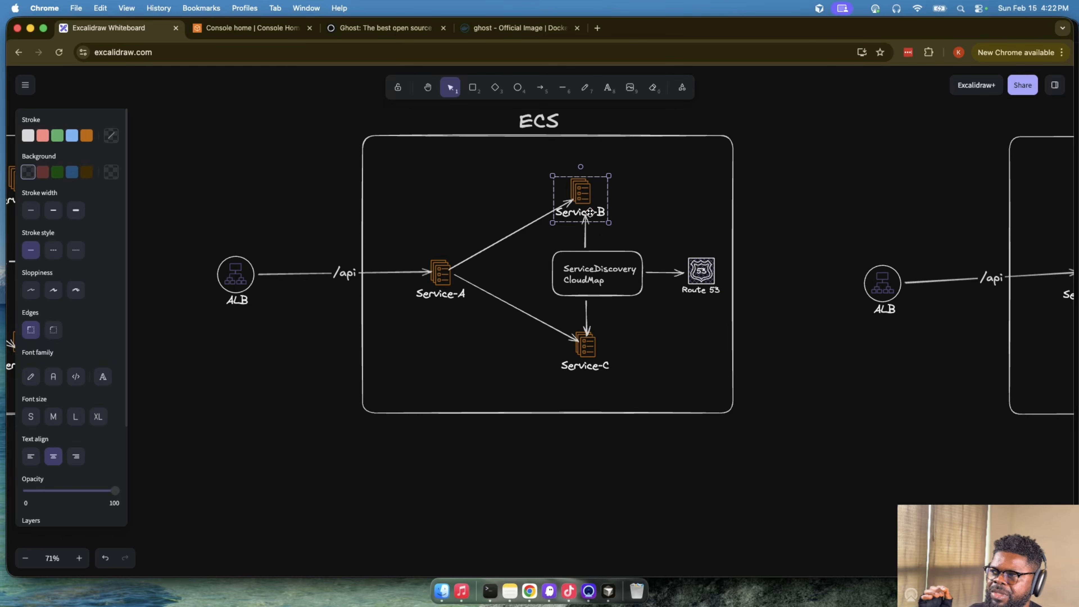
pyautogui.click(586, 345)
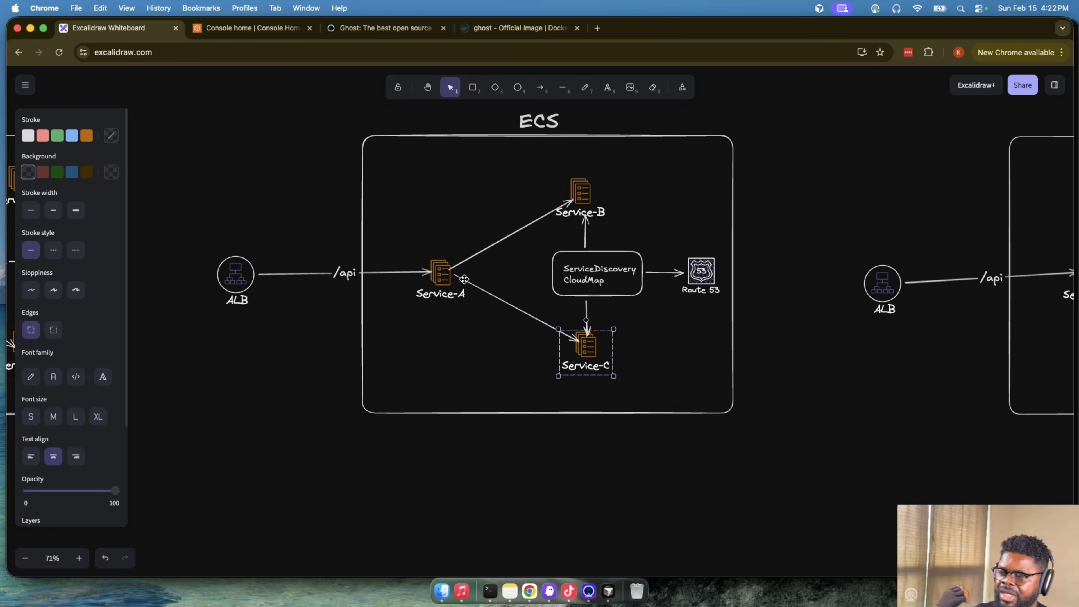
pyautogui.click(446, 274)
pyautogui.click(599, 198)
pyautogui.click(440, 278)
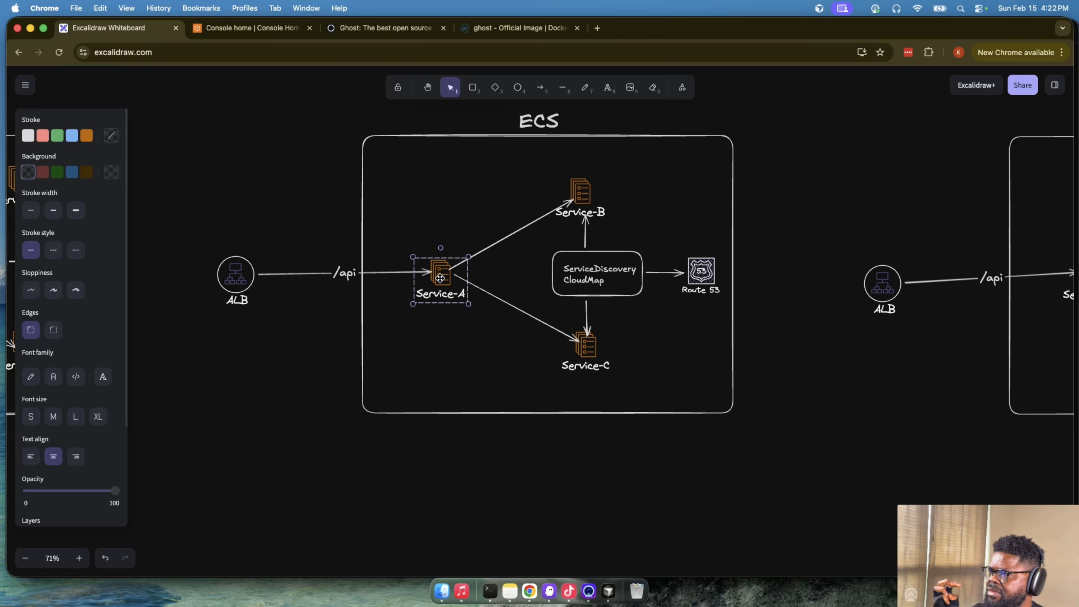
pyautogui.click(588, 350)
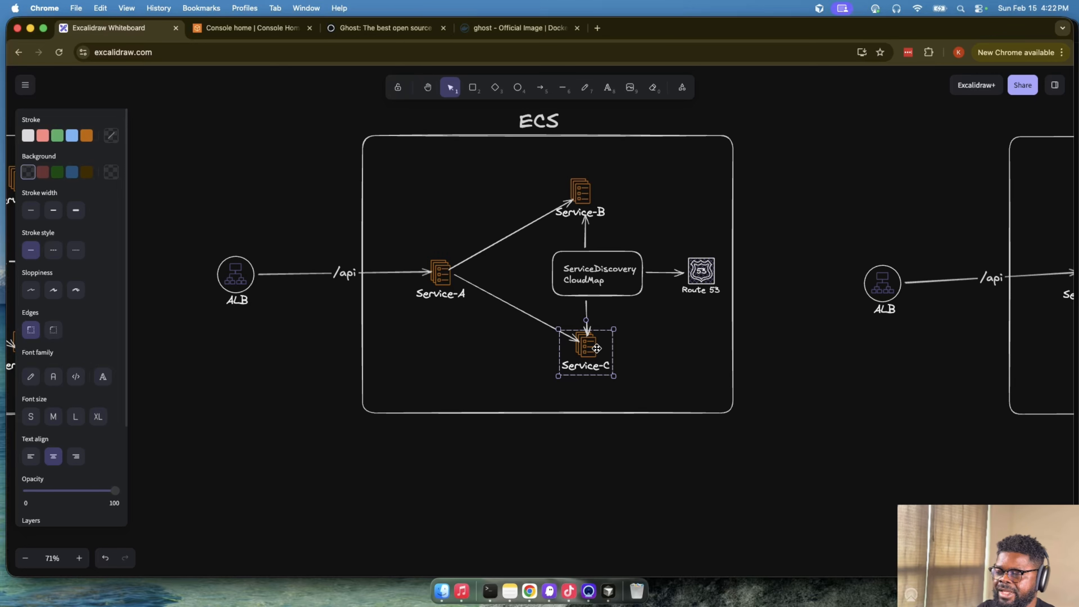
# - Duplicate the ServiceDiscovery CloudMap box with its label and place the copy beside the Service Connect box in the neighbouring ECS diagram
pyautogui.hscroll(10, 597, 348)
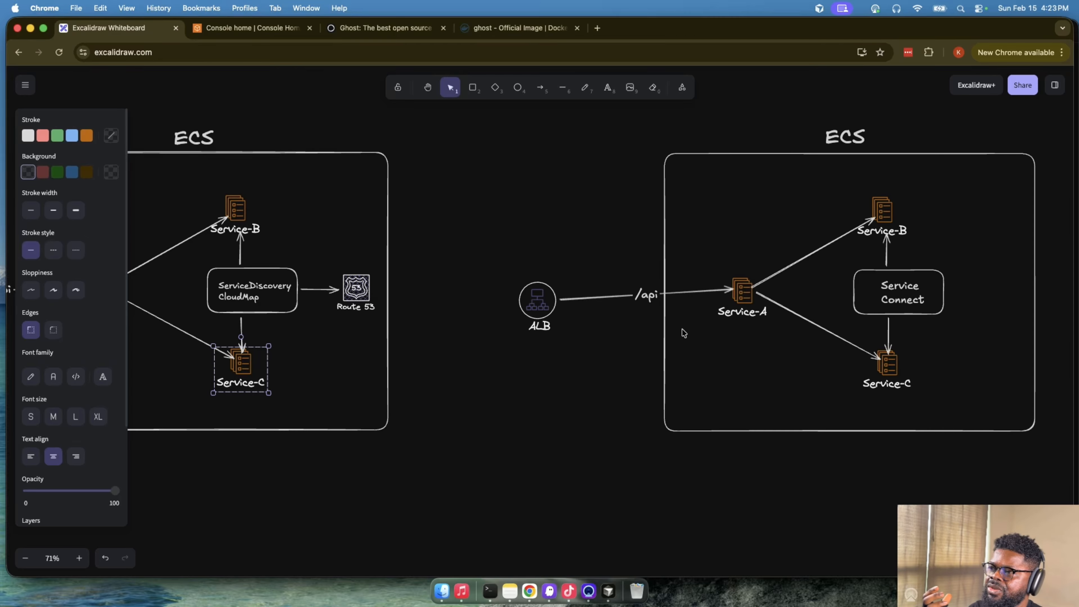
pyautogui.click(262, 289)
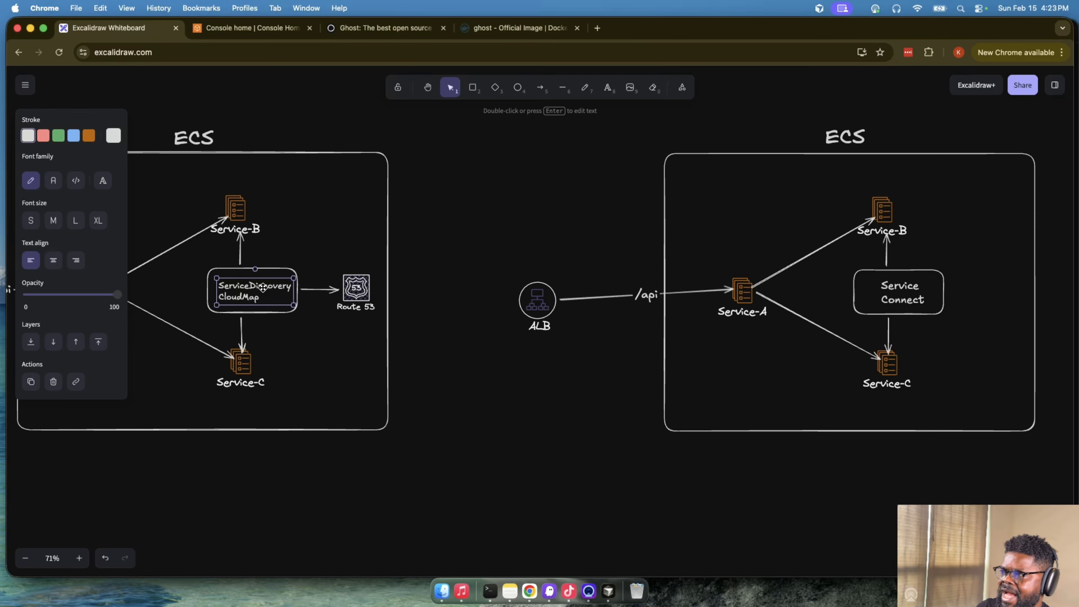
pyautogui.click(250, 274)
pyautogui.moveTo(195, 263); pyautogui.dragTo(306, 321)
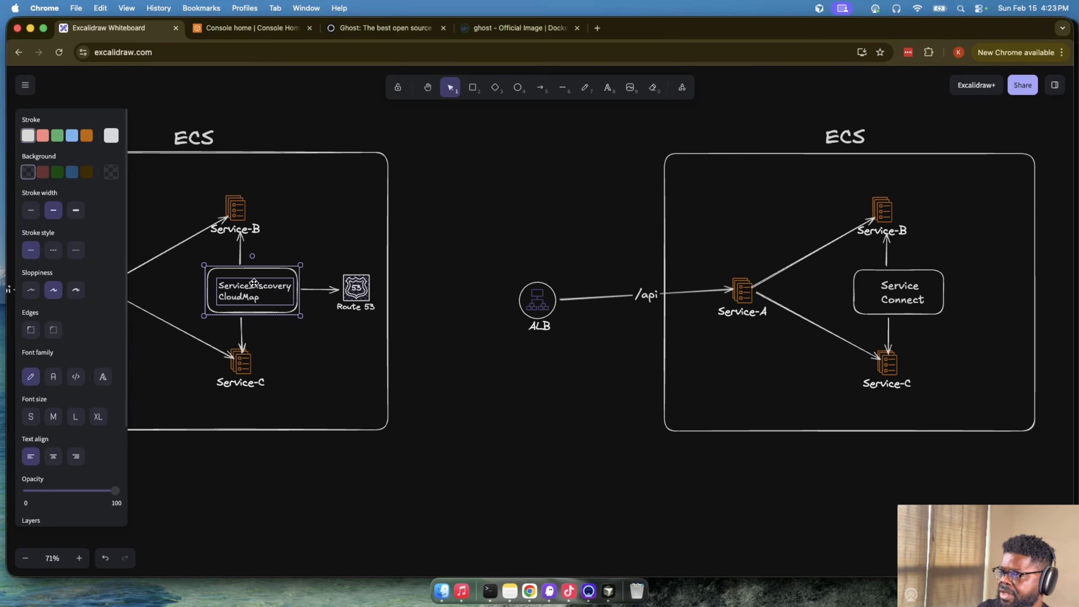
pyautogui.moveTo(254, 283); pyautogui.dragTo(991, 284)
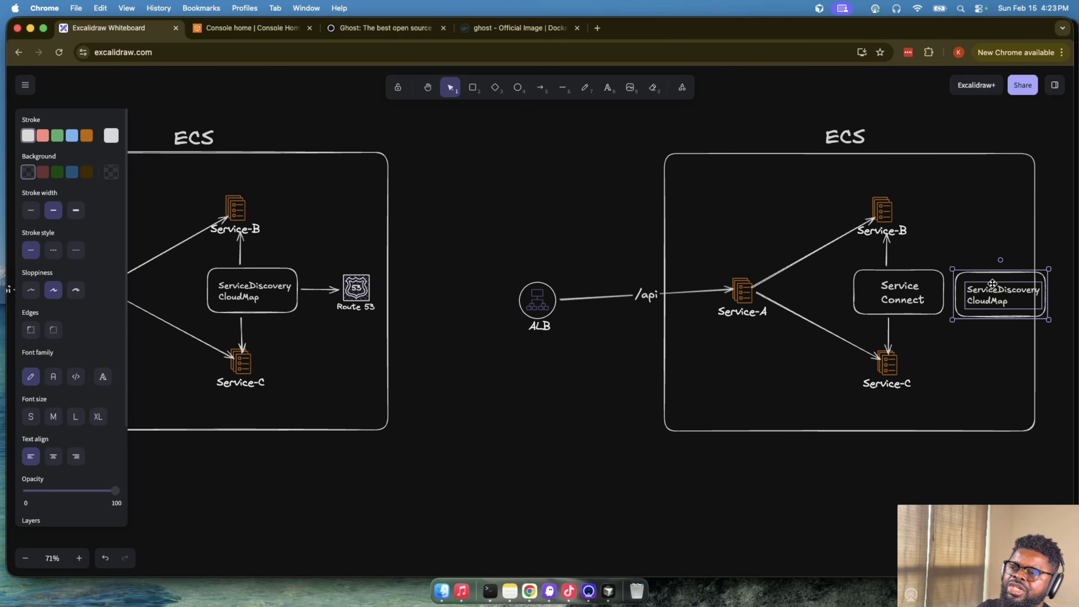
pyautogui.click(998, 237)
# - Widen the ECS frame of the Service Connect diagram to the right to enclose the copied CloudMap box
pyautogui.hscroll(2, 998, 207)
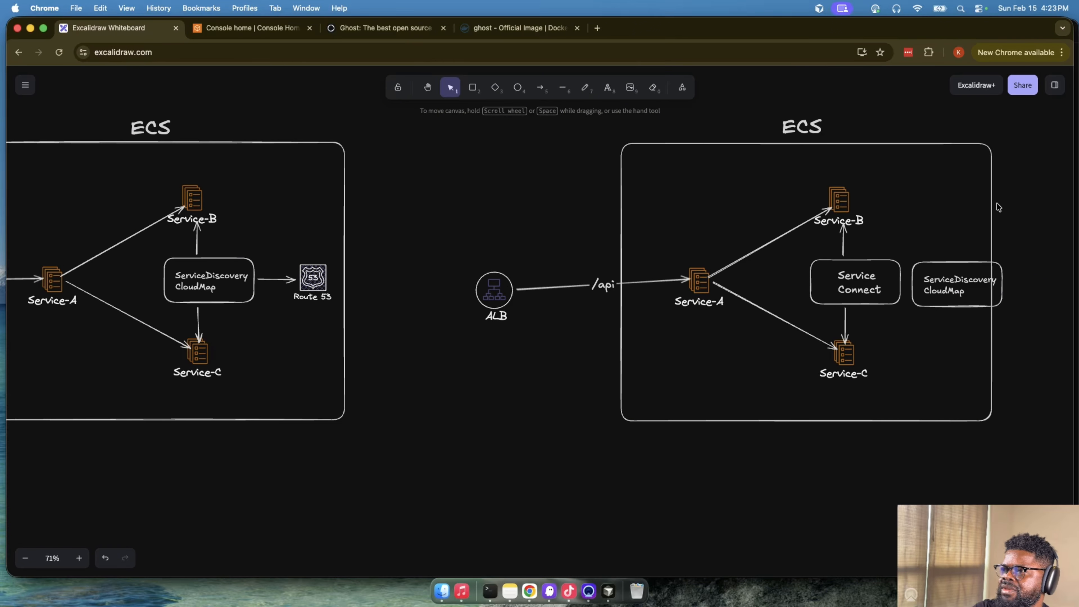
pyautogui.click(998, 207)
pyautogui.moveTo(994, 216); pyautogui.dragTo(1049, 231)
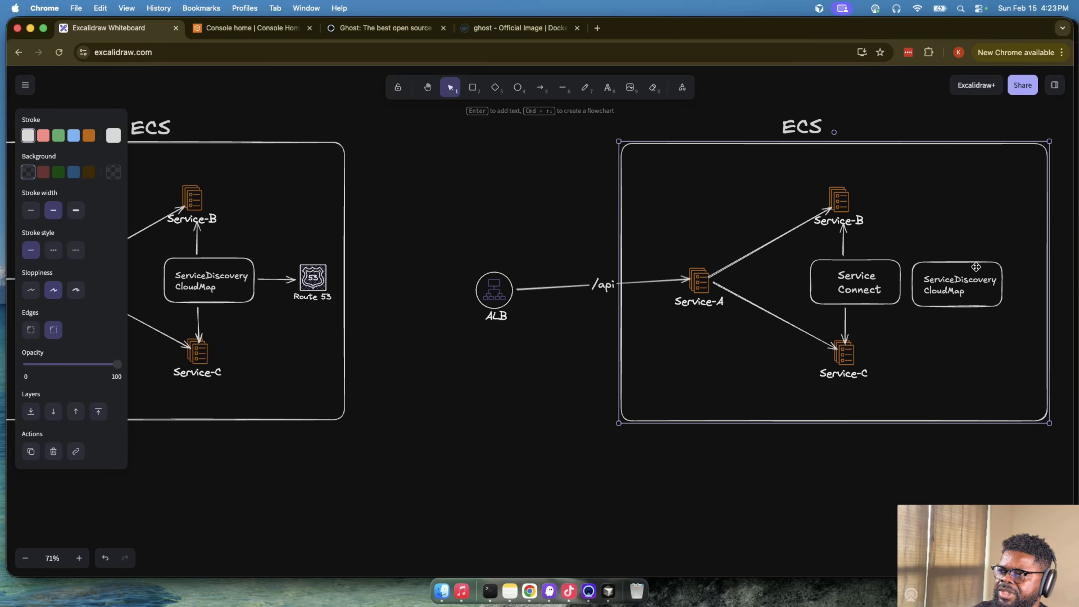
# - Move the copied ServiceDiscovery CloudMap box with its label slightly up and right, leaving a gap beside Service Connect
pyautogui.moveTo(976, 266); pyautogui.dragTo(988, 270)
pyautogui.press('super+z')
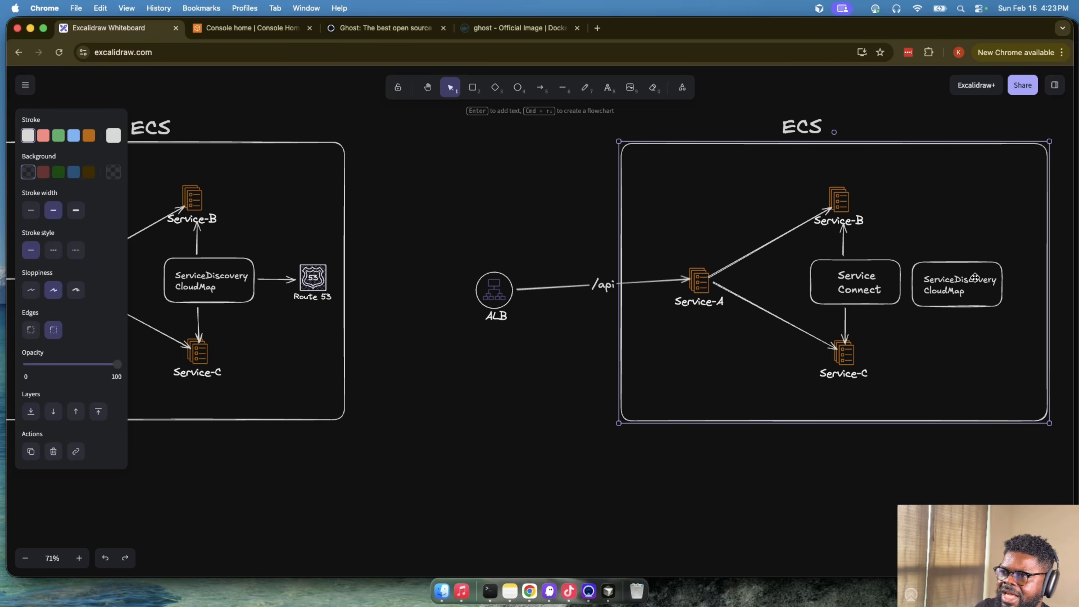
pyautogui.click(975, 277)
pyautogui.click(906, 260)
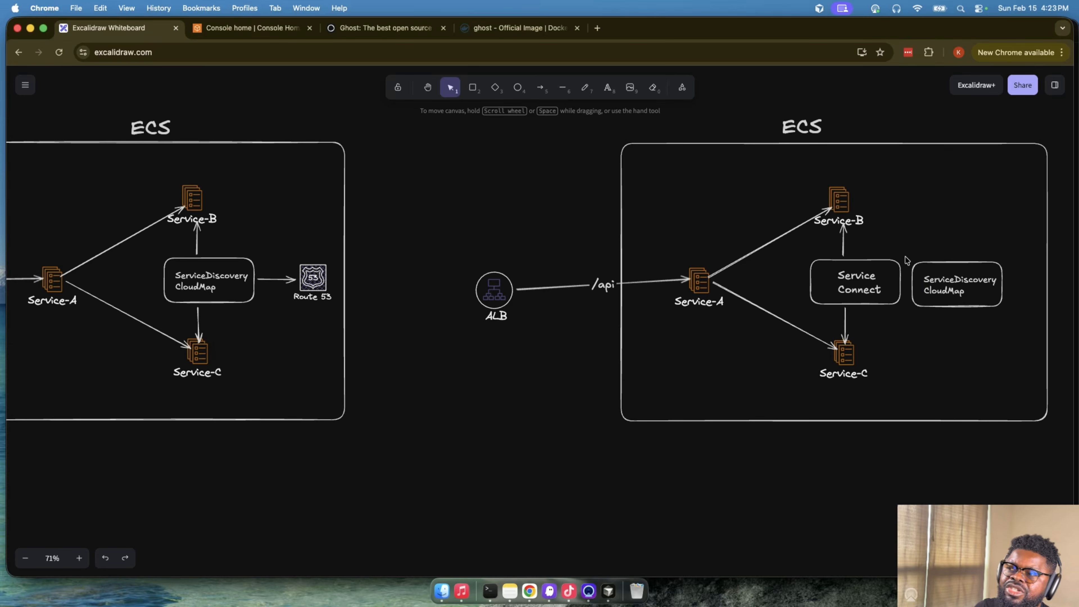
pyautogui.click(962, 279)
pyautogui.click(938, 254)
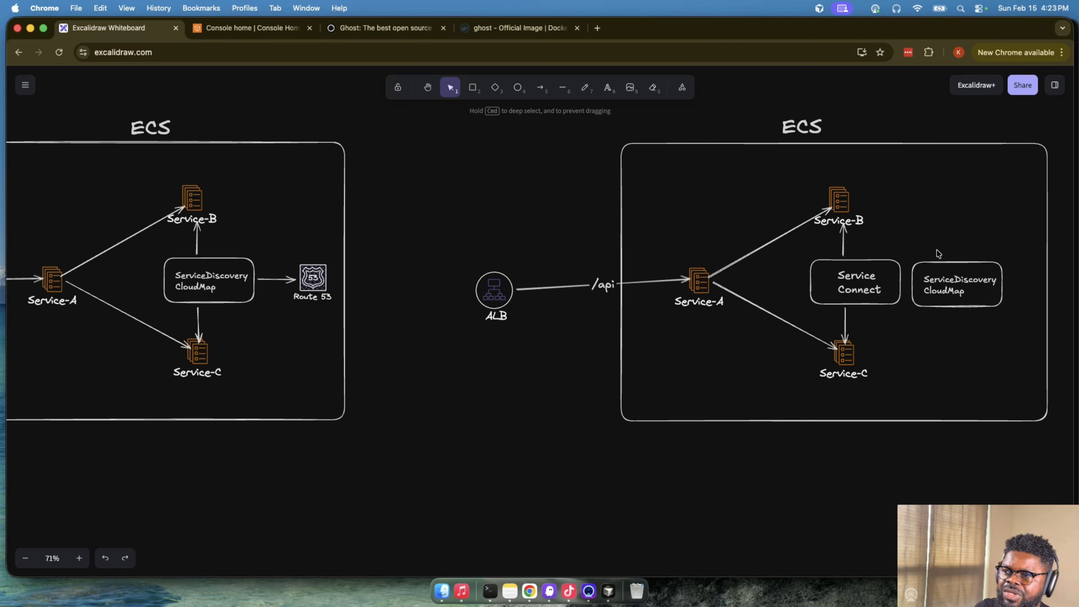
pyautogui.click(910, 258)
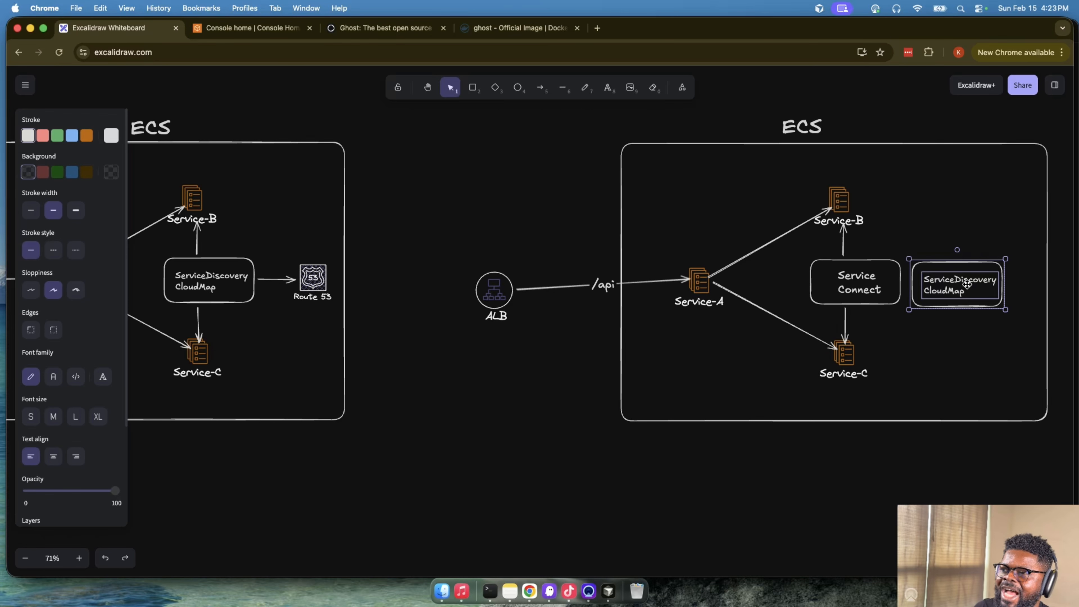
pyautogui.moveTo(947, 272); pyautogui.dragTo(969, 266)
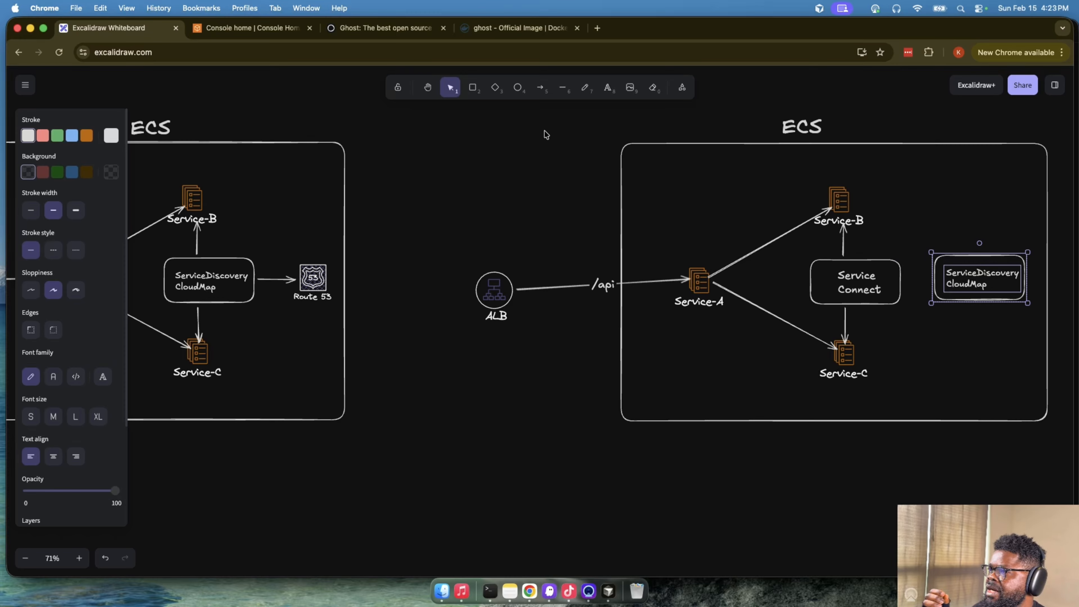
# - Draw an arrow from Service Connect to the copied ServiceDiscovery CloudMap box and nudge the label up inside that box
pyautogui.click(540, 87)
pyautogui.moveTo(905, 284); pyautogui.dragTo(930, 281)
pyautogui.click(995, 272)
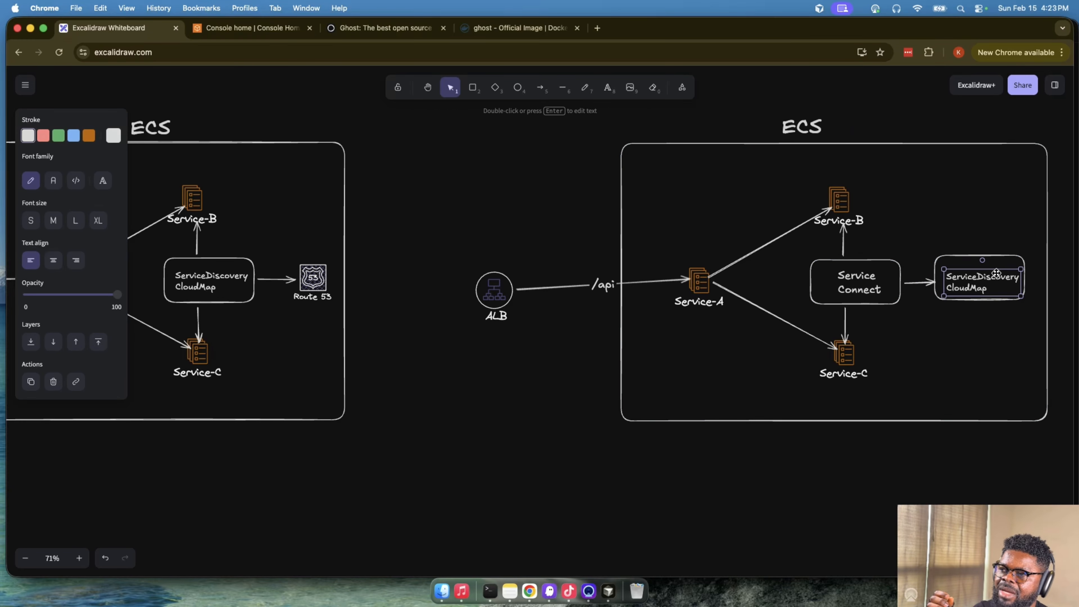
pyautogui.moveTo(995, 270); pyautogui.dragTo(992, 264)
pyautogui.click(986, 260)
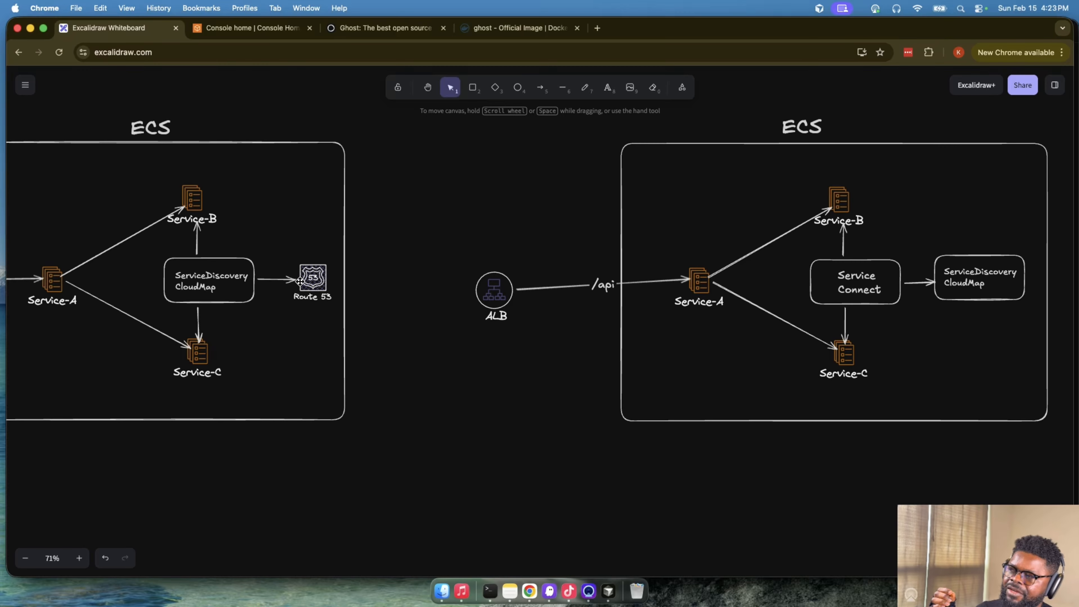
# - Examine the Ghost and Webhooks containers inside the Task of the ECS diagram with the Ghost Service
pyautogui.click(309, 279)
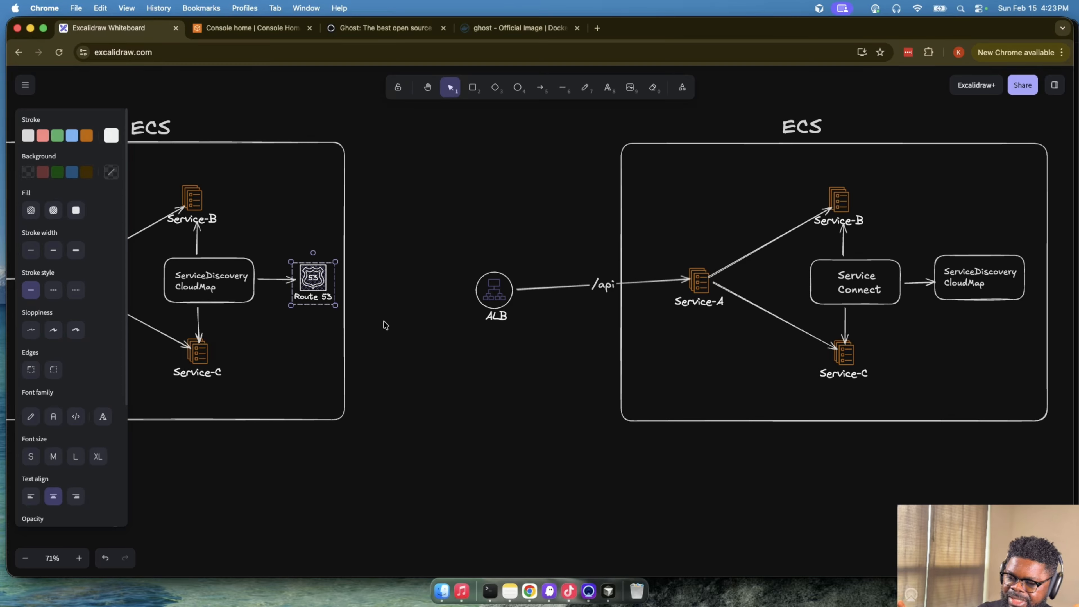
pyautogui.scroll(-10, 406, 332)
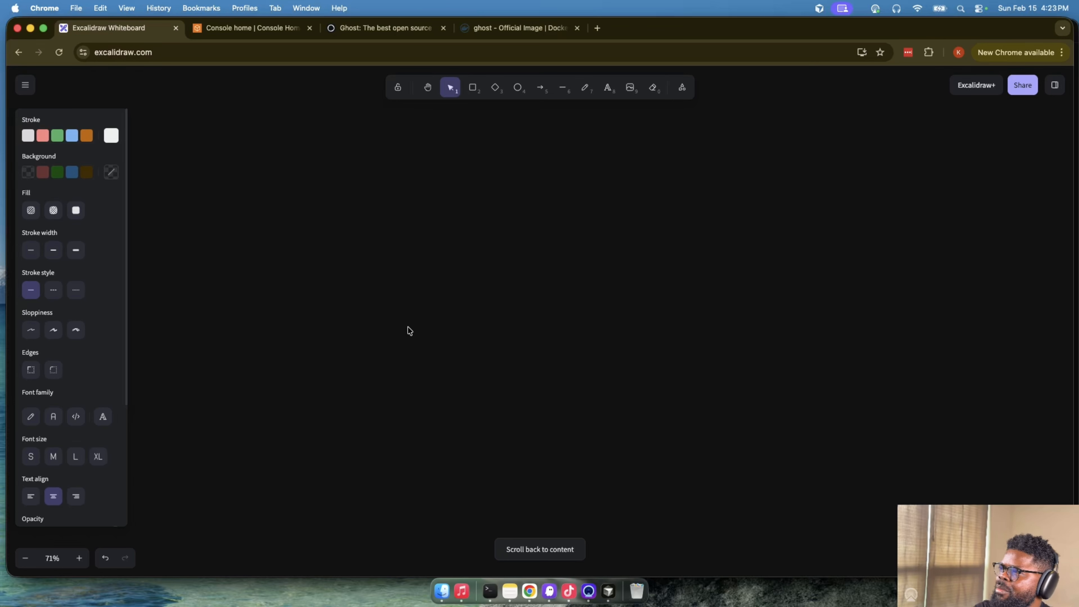
pyautogui.scroll(10, 409, 331)
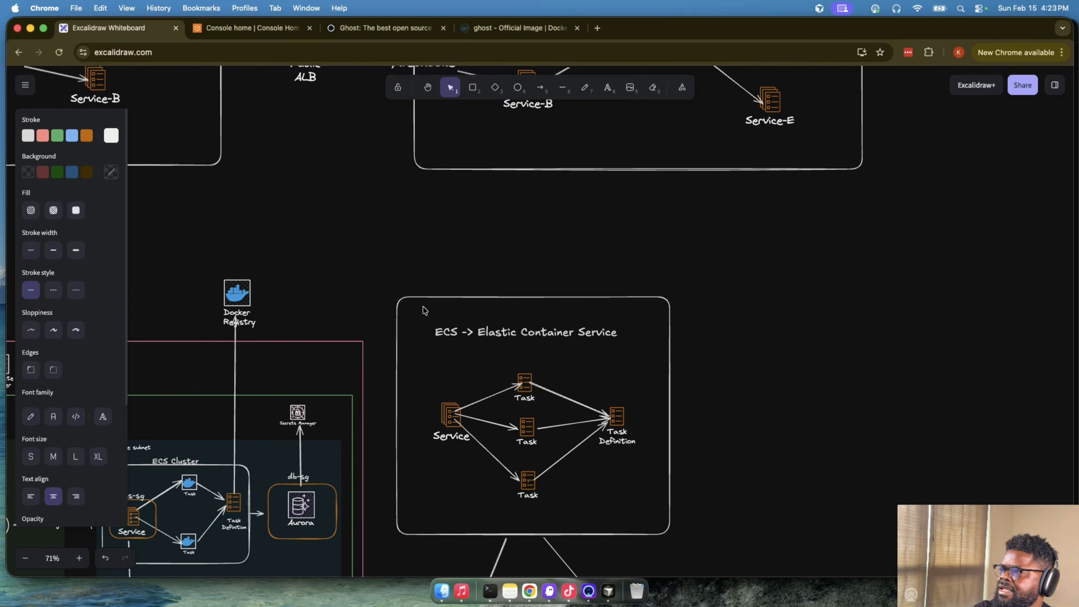
pyautogui.scroll(-10, 424, 310)
pyautogui.hscroll(-6, 424, 310)
pyautogui.click(585, 276)
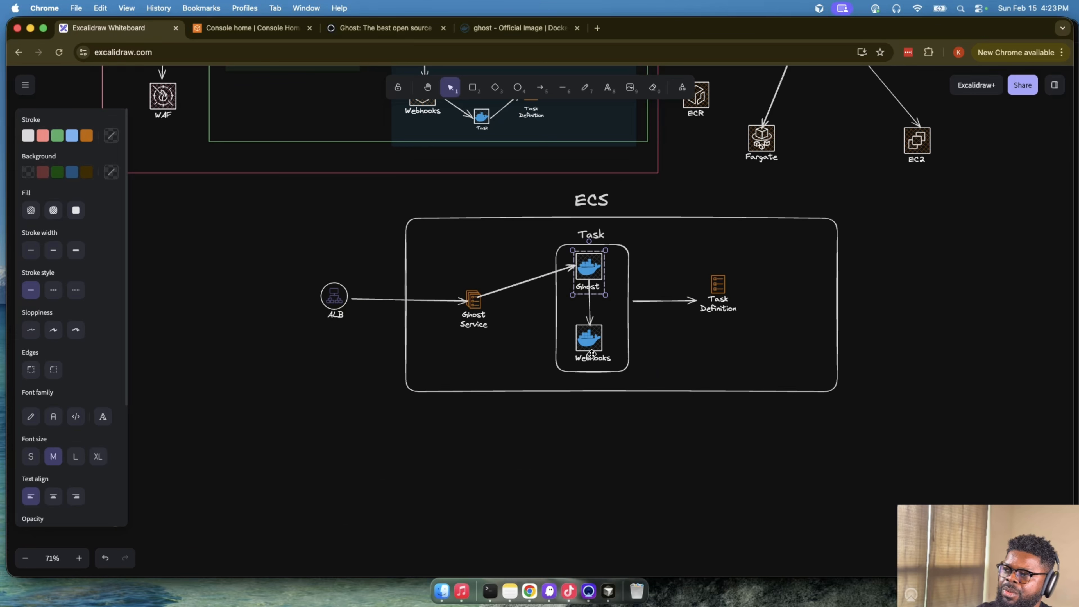
pyautogui.click(591, 353)
pyautogui.scroll(1, 590, 351)
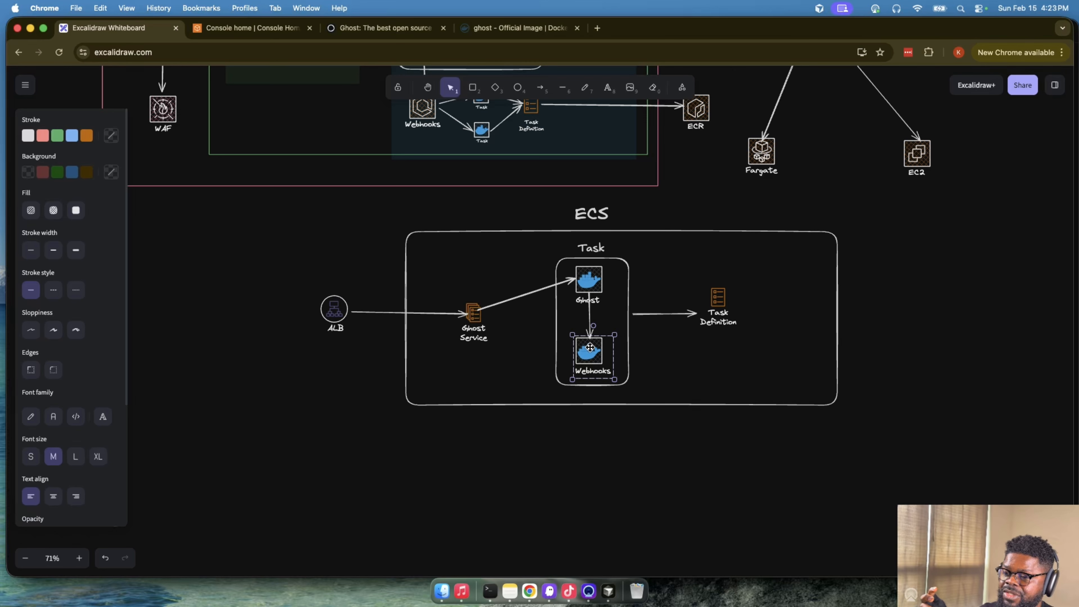
pyautogui.click(589, 283)
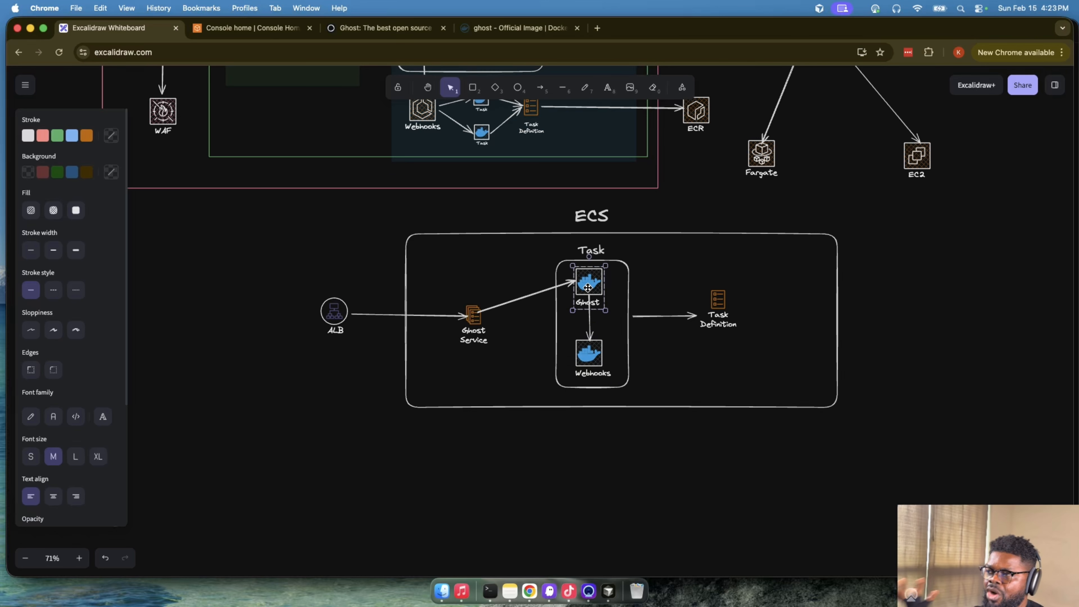
pyautogui.scroll(-5, 593, 272)
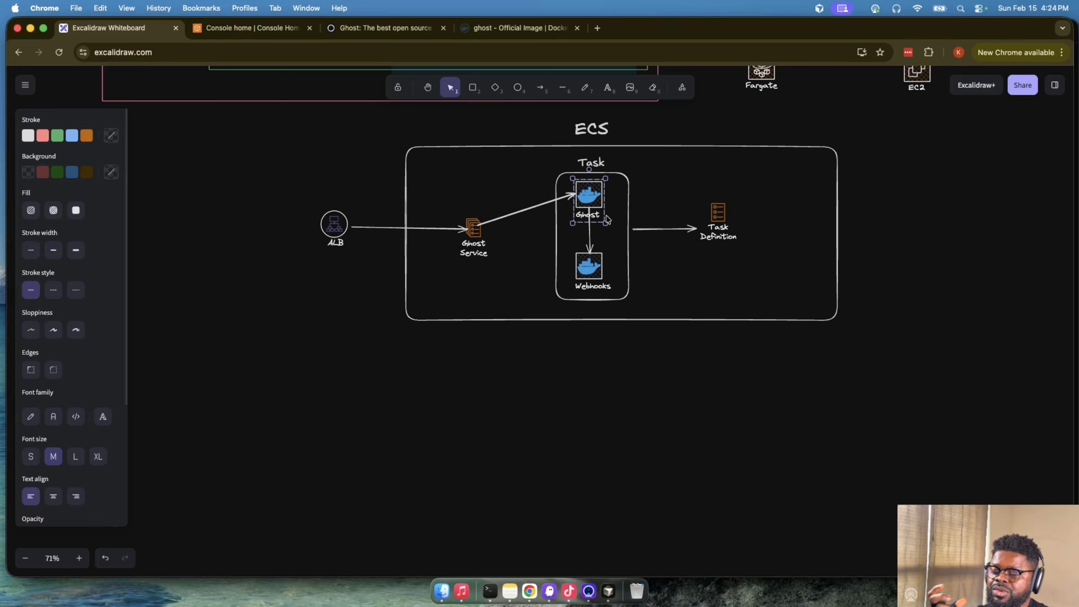
# - Review the ECS diagram with ServiceDiscovery CloudMap and Route 53, then the neighbouring diagram with Service Connect
pyautogui.hscroll(15, 607, 219)
pyautogui.scroll(10, 607, 219)
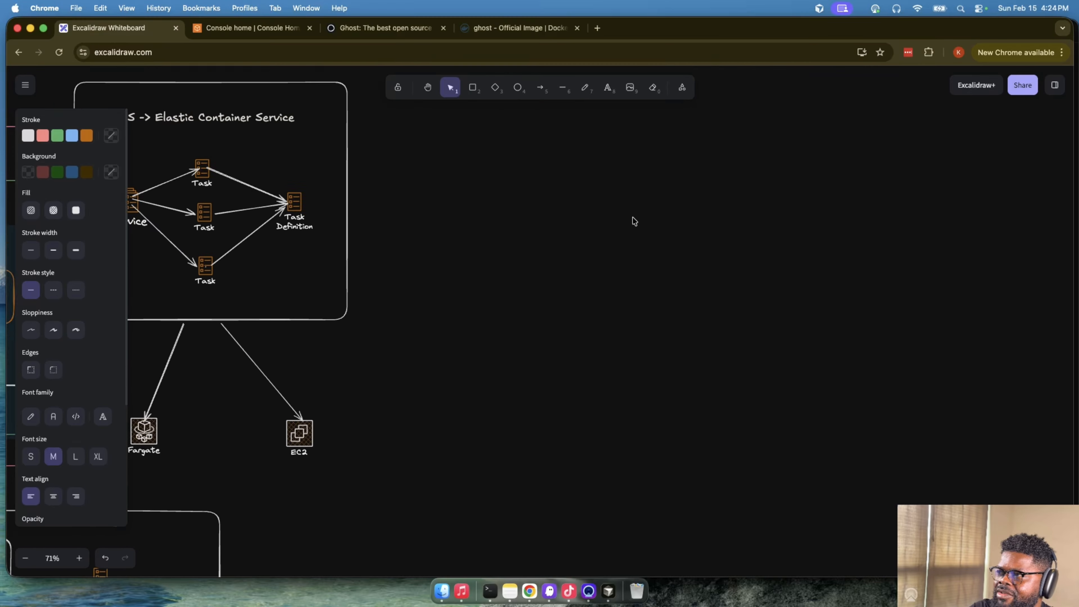
pyautogui.scroll(5, 637, 218)
pyautogui.hscroll(3, 637, 218)
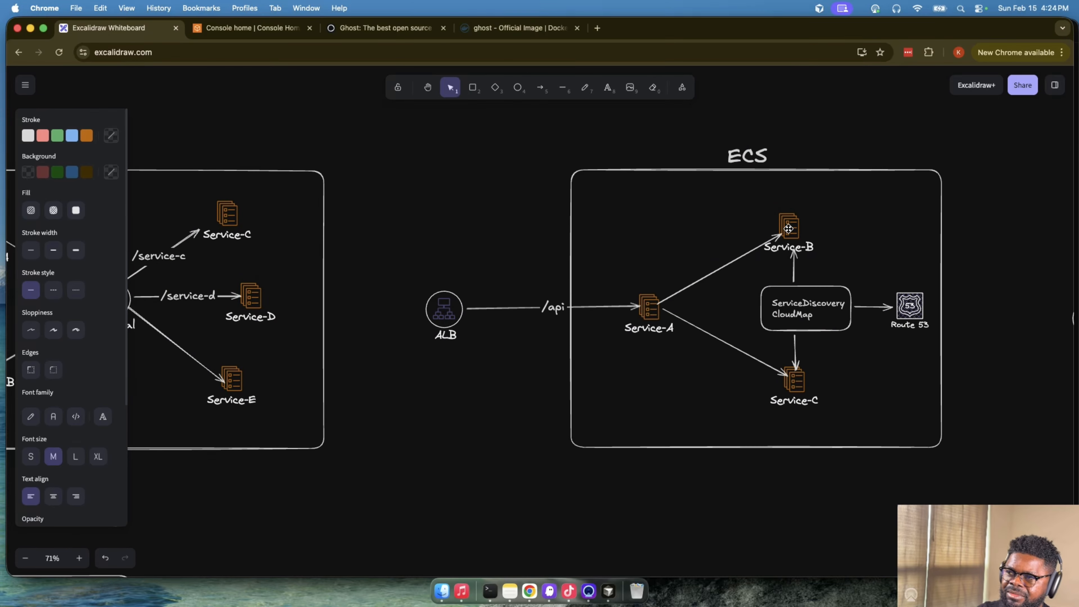
pyautogui.click(788, 229)
pyautogui.click(794, 361)
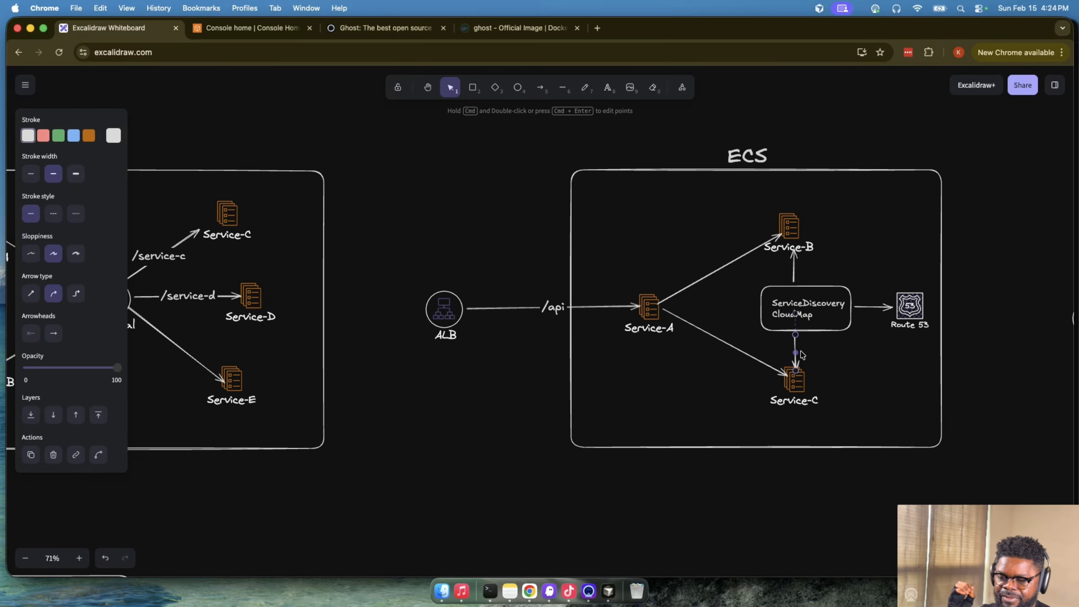
pyautogui.click(986, 344)
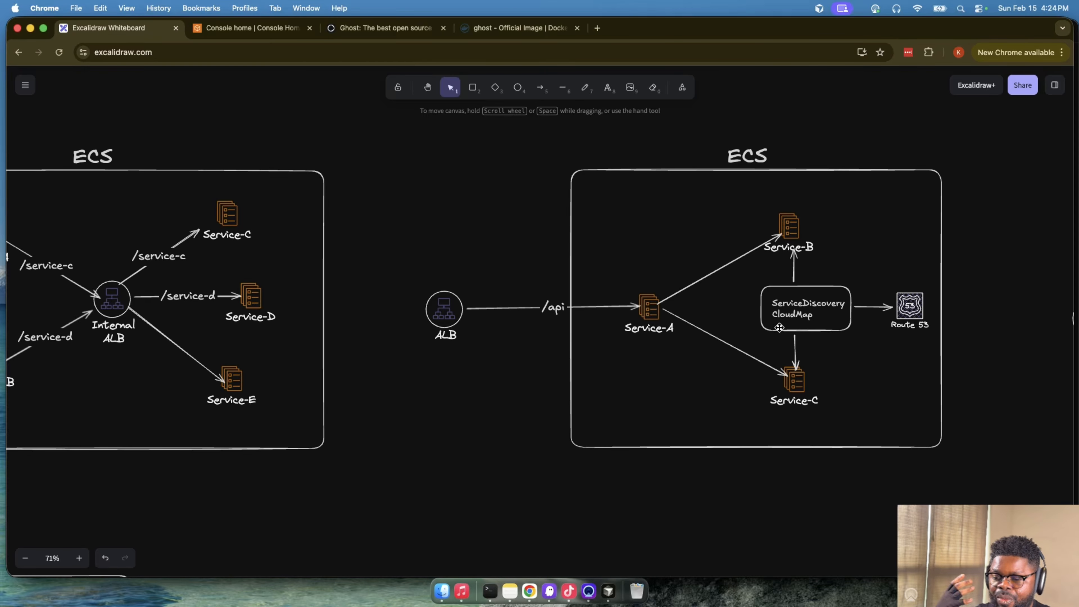
pyautogui.hscroll(10, 782, 332)
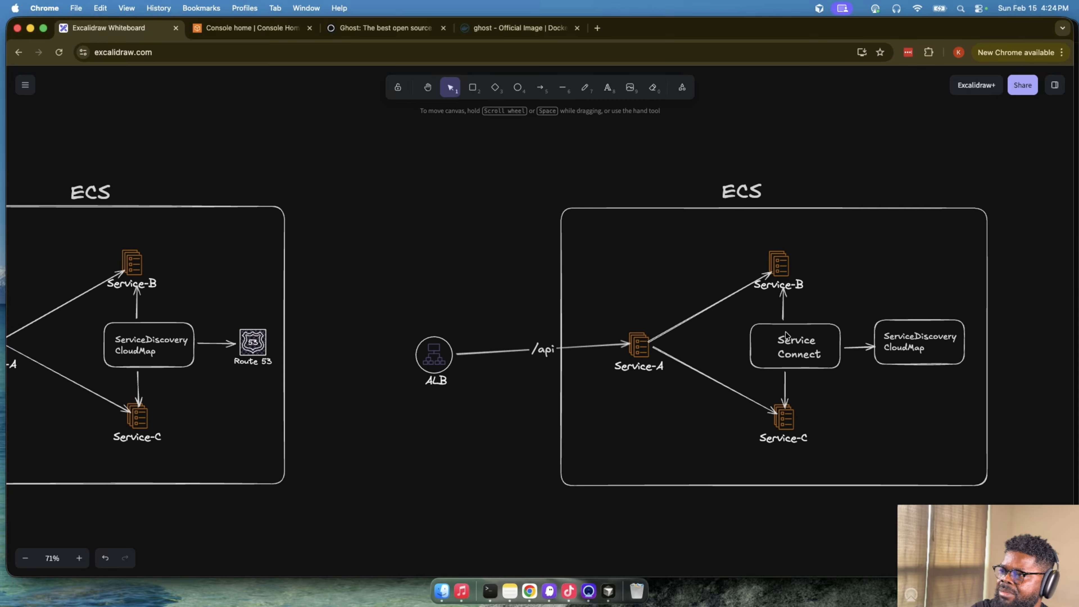
pyautogui.click(681, 338)
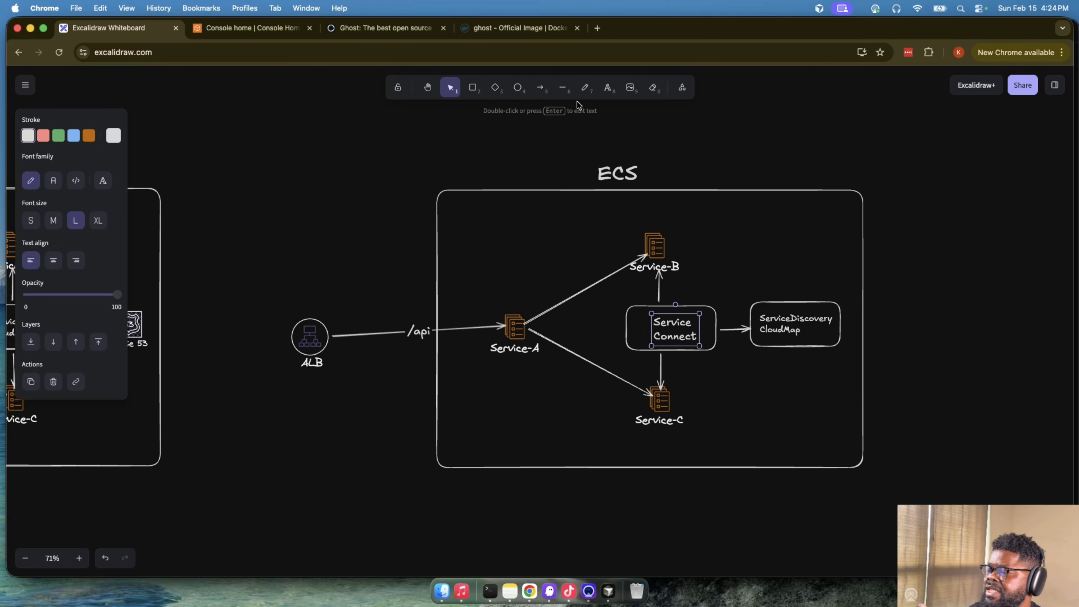
# - Draw a tall rounded rectangle beside the Service Connect diagram's ECS frame and shift it slightly down
pyautogui.click(472, 87)
pyautogui.moveTo(877, 181); pyautogui.dragTo(1043, 435)
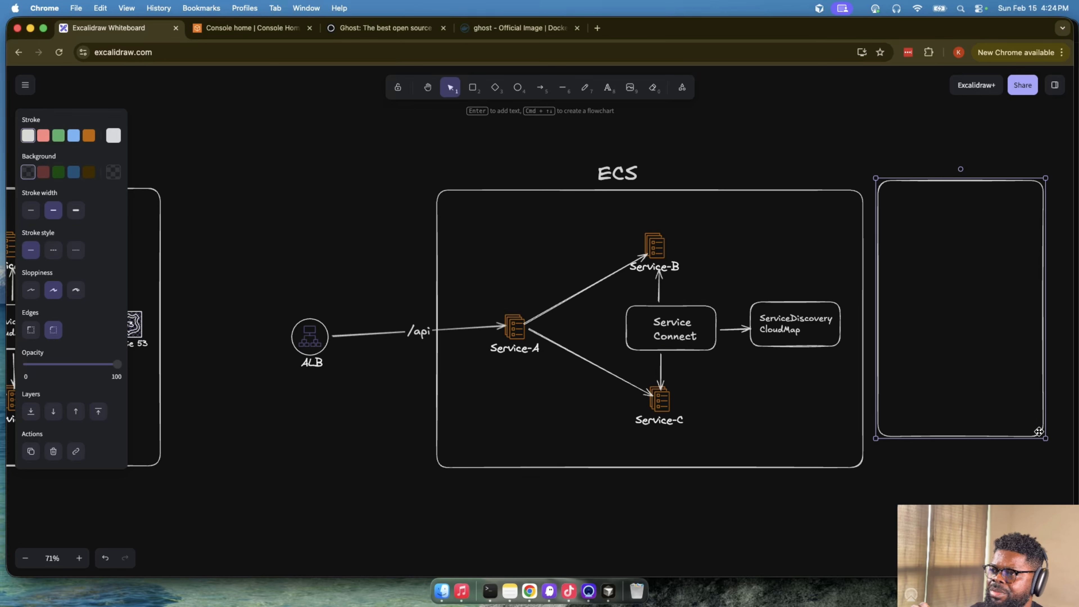
pyautogui.click(946, 252)
pyautogui.moveTo(940, 181); pyautogui.dragTo(986, 189)
# - Add the text label "Task" above the new rectangle and move it close to the rectangle's upper edge
pyautogui.click(608, 88)
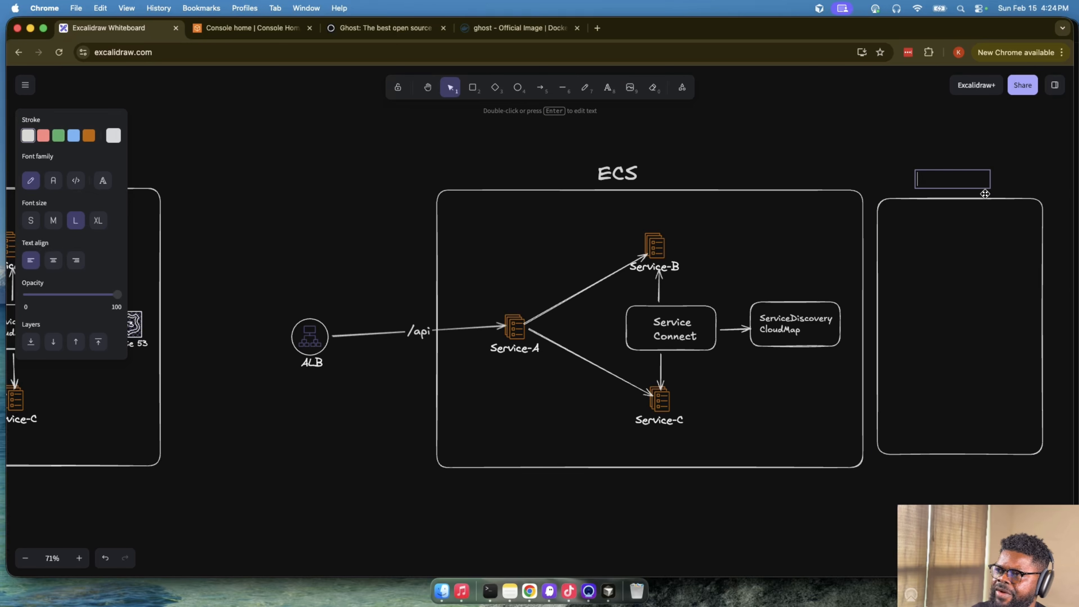
pyautogui.write('Task')
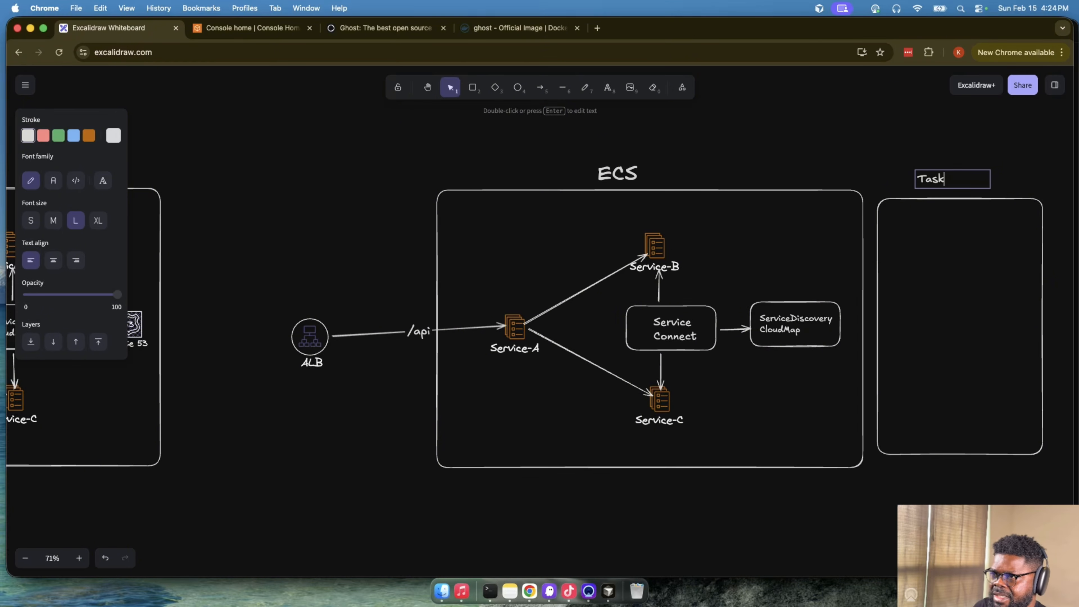
pyautogui.click(958, 150)
pyautogui.moveTo(951, 174)
pyautogui.mouseDown()
pyautogui.moveTo(973, 192)
pyautogui.moveTo(954, 191)
pyautogui.mouseUp()
pyautogui.click(957, 233)
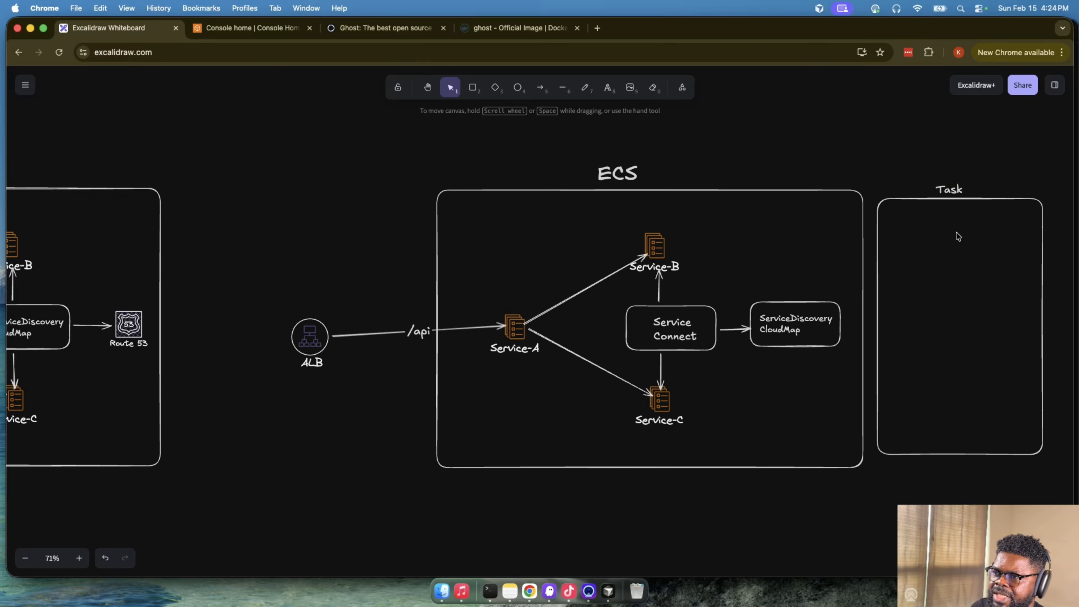
# - Find the Docker icon in the shape library by searching for "docker" and insert it on the canvas
pyautogui.click(1054, 85)
pyautogui.click(948, 131)
pyautogui.write('docker')
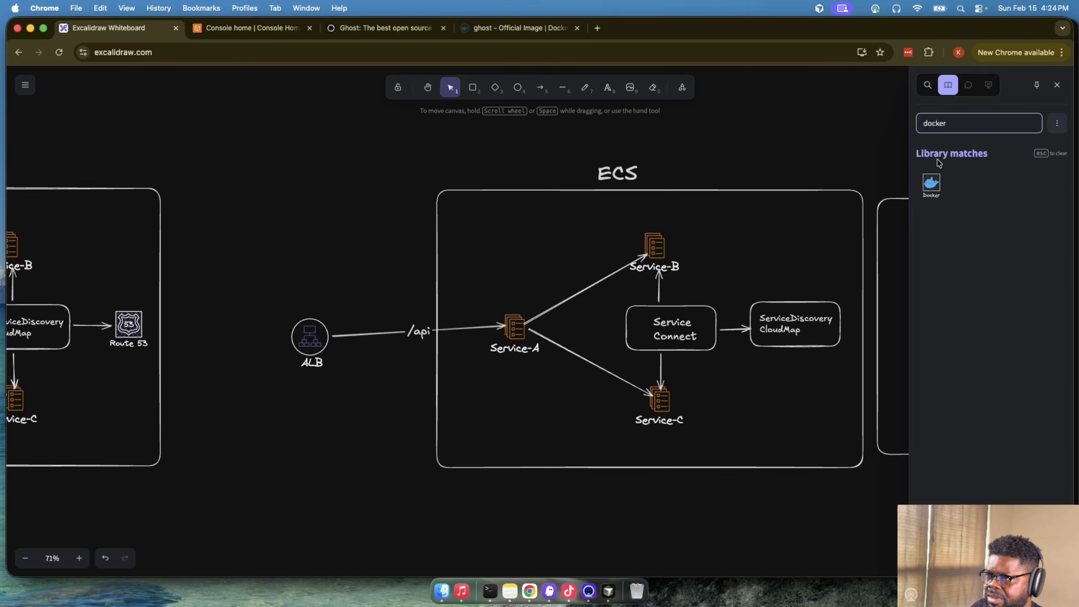
pyautogui.click(931, 186)
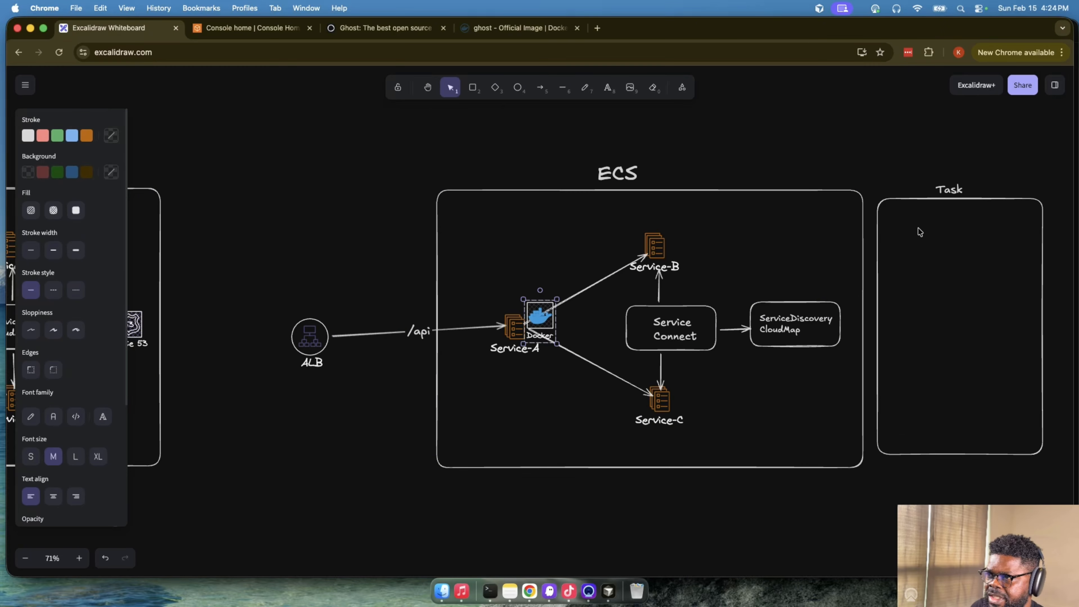
# - Move the Docker icon from Service-A into the upper part of the Task rectangle and enlarge it
pyautogui.click(933, 234)
pyautogui.scroll(-3, 556, 279)
pyautogui.scroll(3, 576, 251)
pyautogui.hscroll(3, 576, 250)
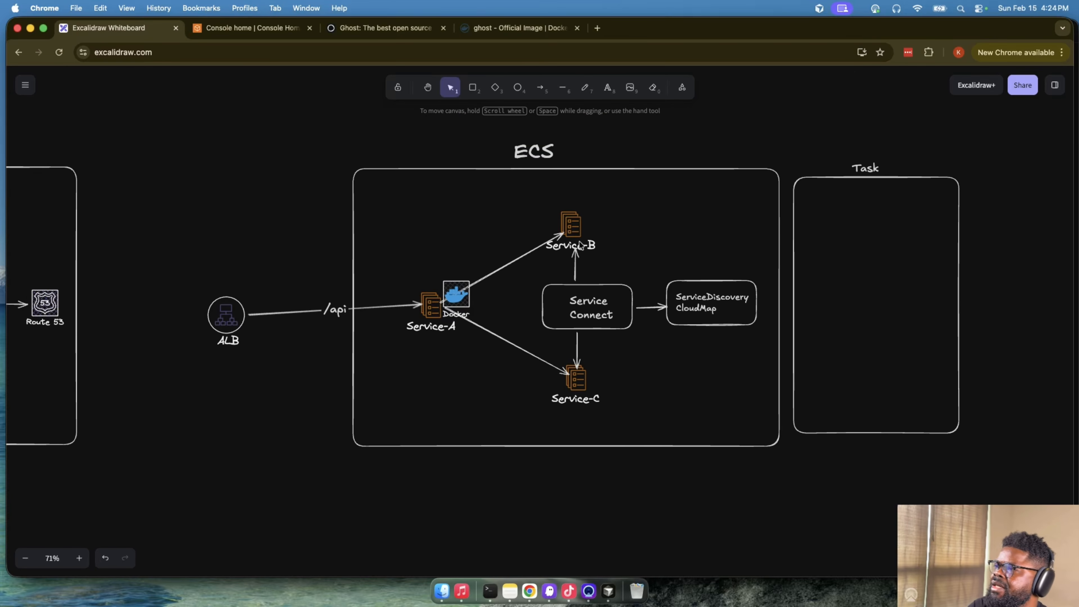
pyautogui.moveTo(433, 280); pyautogui.dragTo(868, 251)
pyautogui.scroll(-3, 860, 268)
pyautogui.scroll(5, 860, 269)
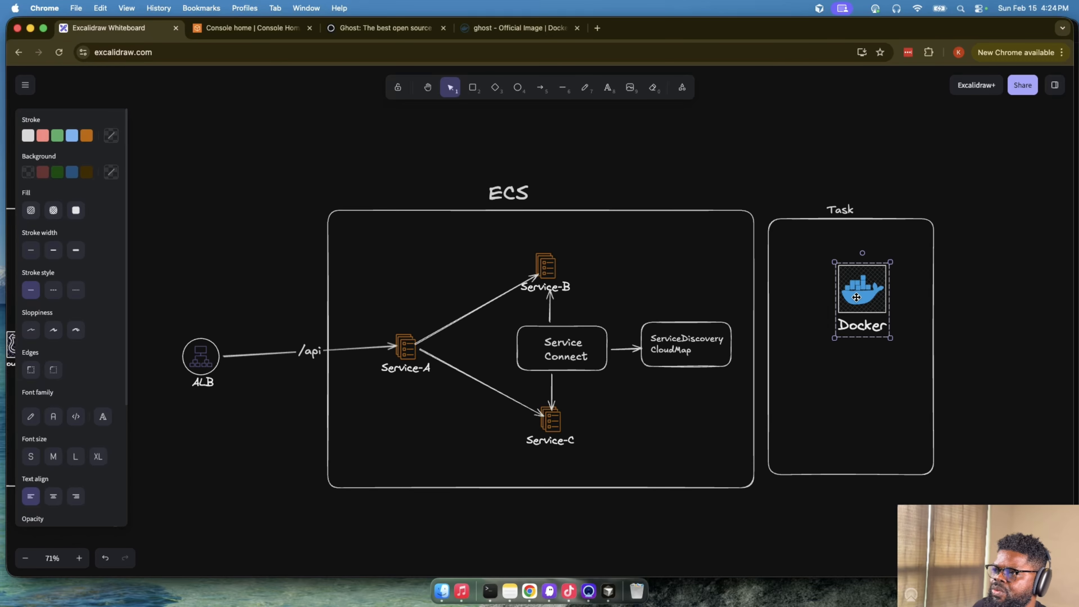
# - Change the Docker icon's label to "Your Container" on two lines
pyautogui.doubleClick(855, 327)
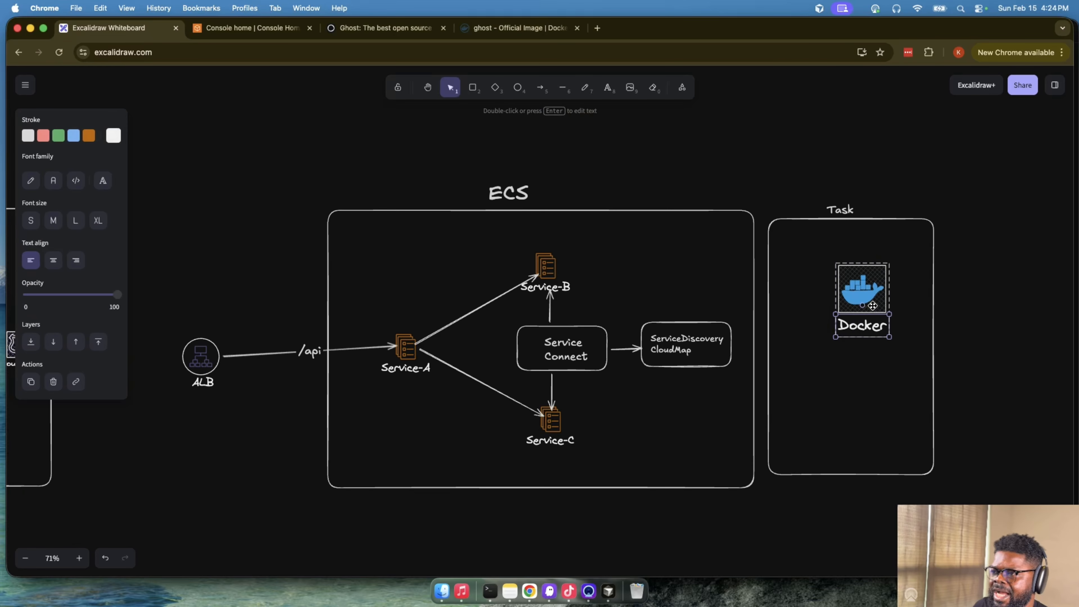
pyautogui.doubleClick(861, 325)
pyautogui.write('You')
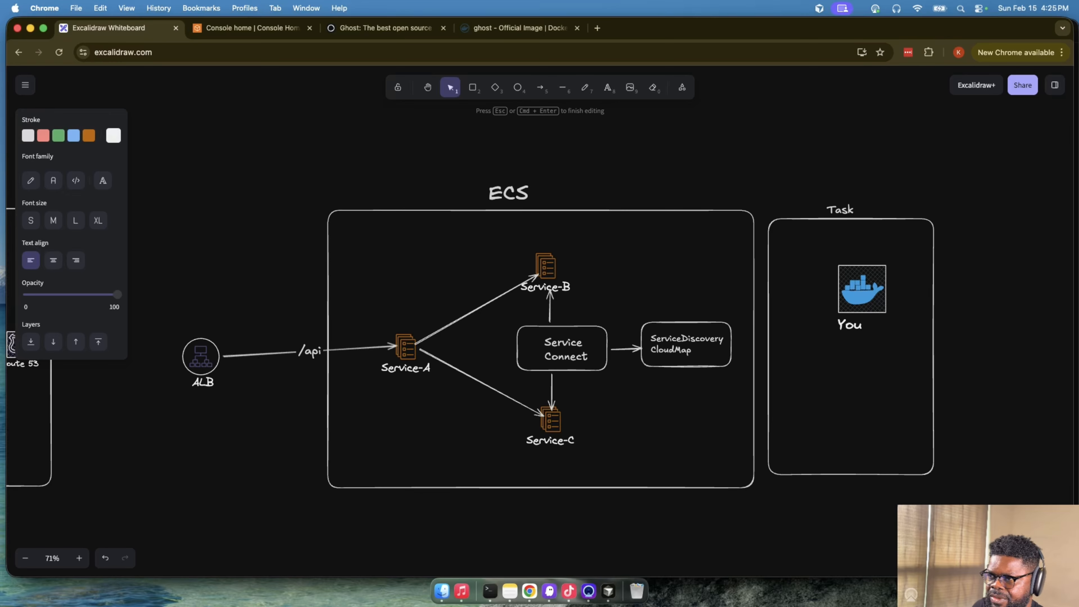
pyautogui.write('cContainer')
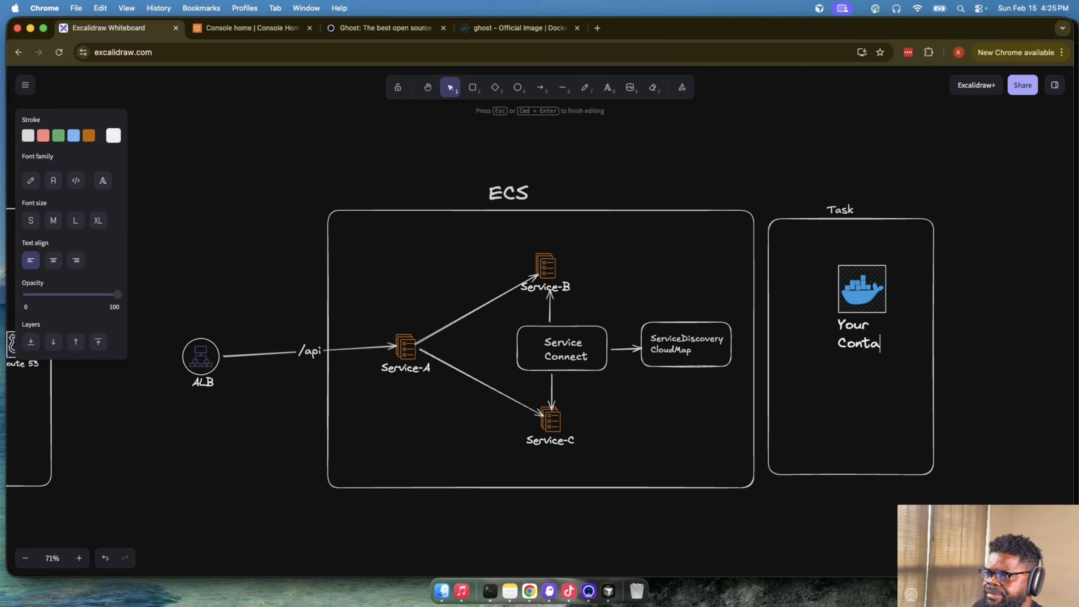
pyautogui.click(965, 337)
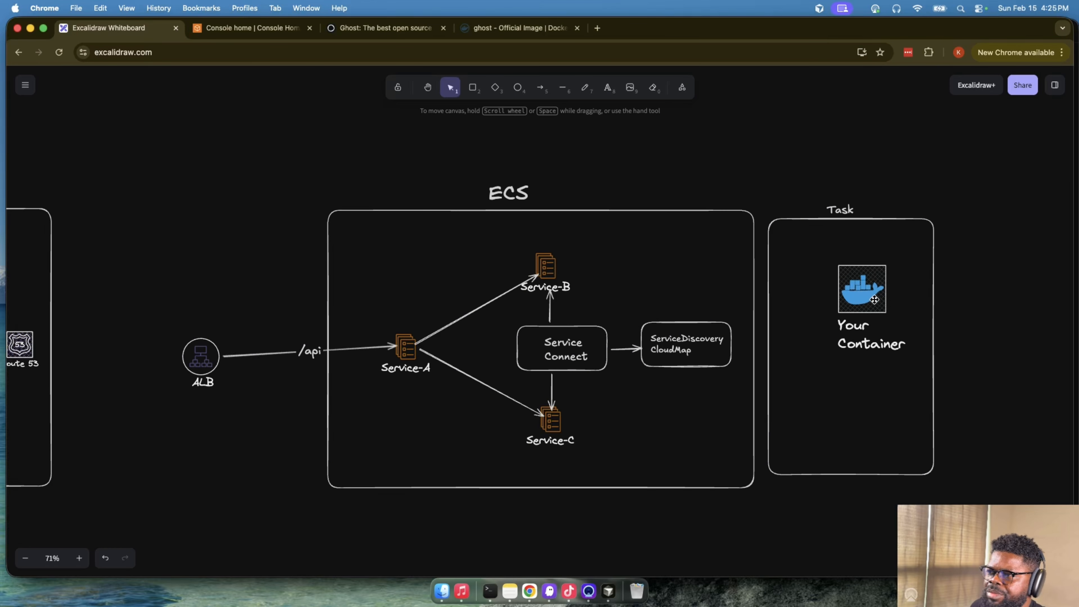
# - Duplicate the Your Container icon below the original inside the Task rectangle and relabel the copy "ECS Sidecar"
pyautogui.click(871, 299)
pyautogui.moveTo(870, 294); pyautogui.dragTo(857, 411)
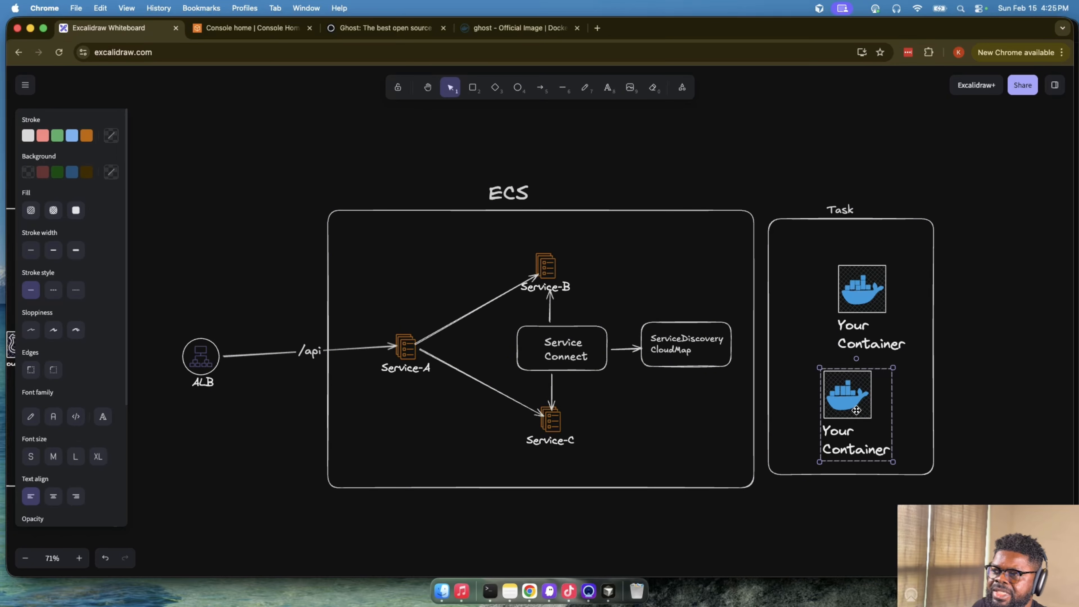
pyautogui.doubleClick(847, 441)
pyautogui.doubleClick(848, 441)
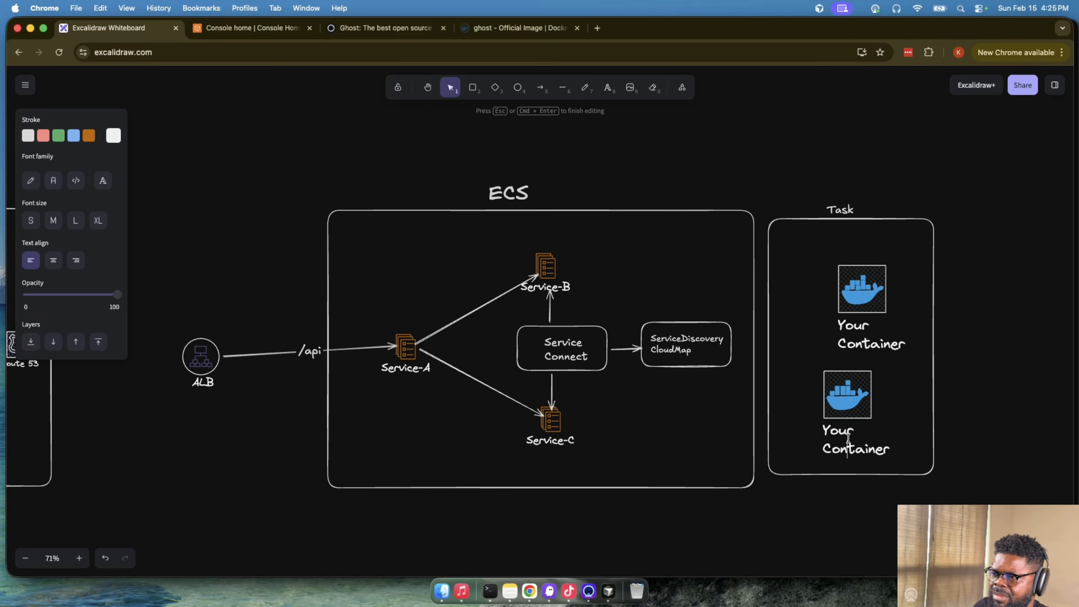
pyautogui.doubleClick(845, 431)
pyautogui.write('EC S')
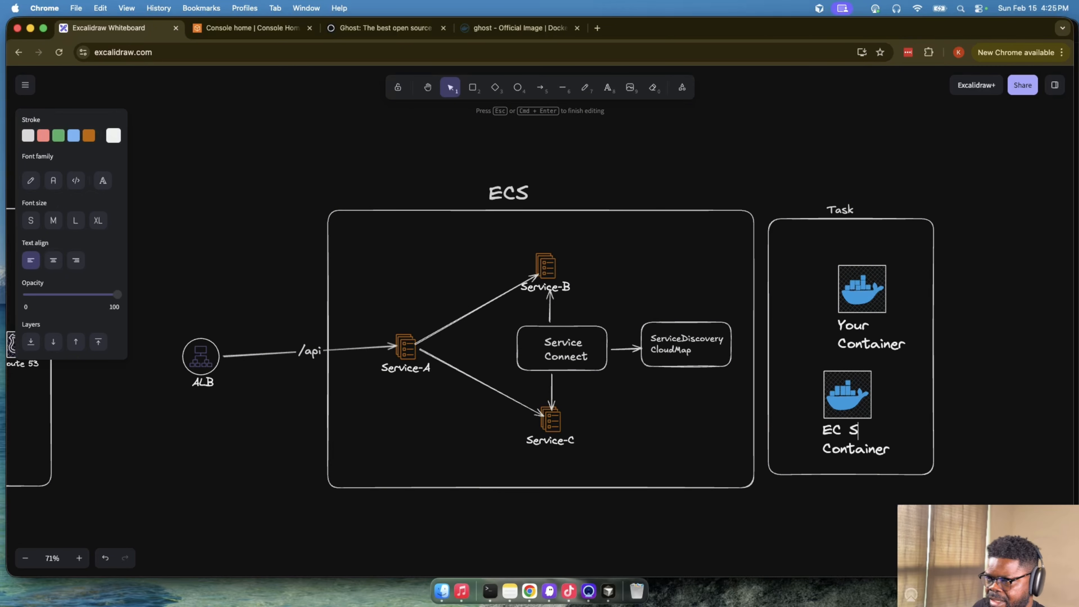
pyautogui.write('S')
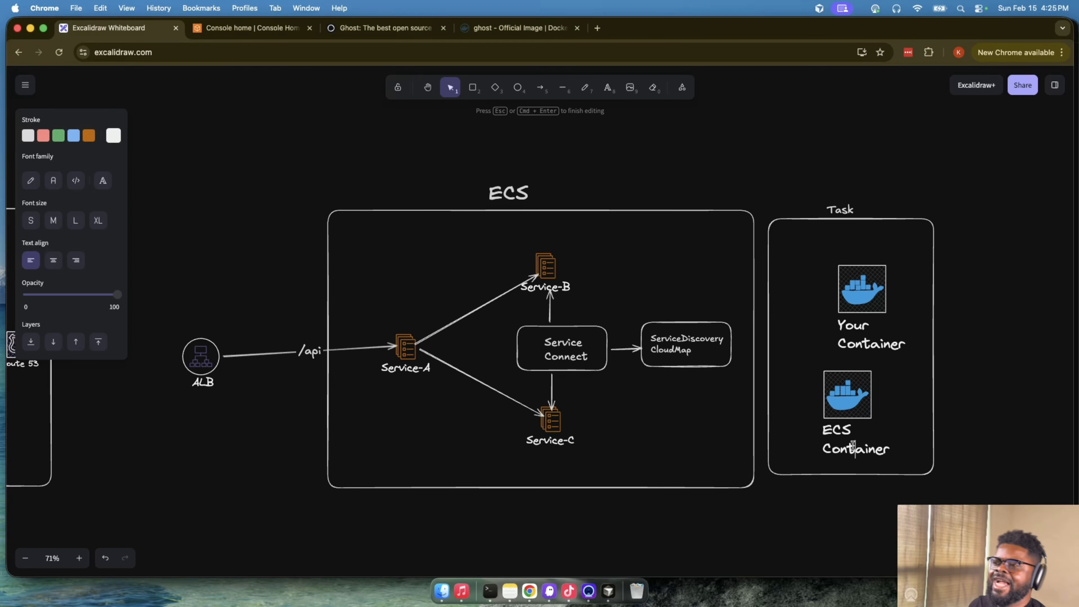
pyautogui.doubleClick(852, 446)
pyautogui.write('Sidec')
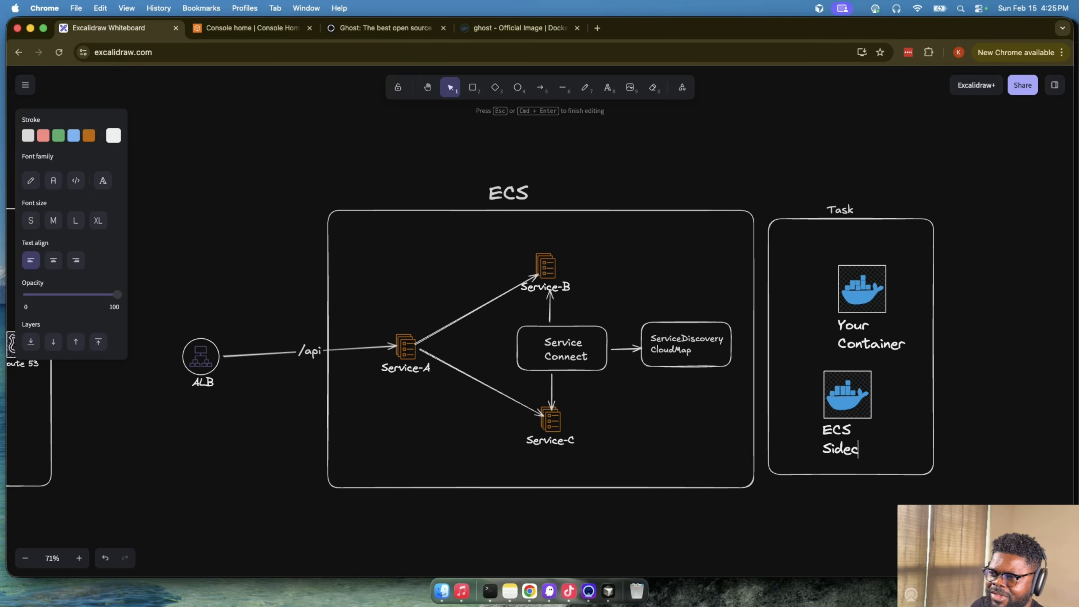
pyautogui.write('ar')
pyautogui.click(963, 399)
# - Reposition the Your Container and ECS Sidecar icons so they sit roughly aligned and centred one above the other in the Task rectangle
pyautogui.moveTo(860, 389); pyautogui.dragTo(876, 388)
pyautogui.click(871, 278)
pyautogui.moveTo(870, 278); pyautogui.dragTo(857, 253)
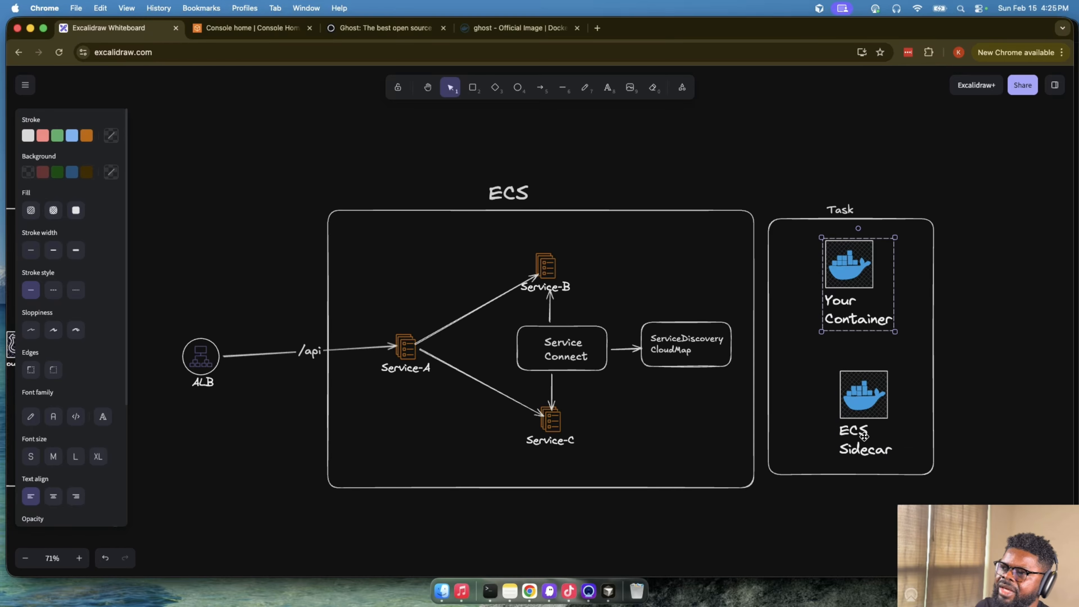
pyautogui.moveTo(864, 437); pyautogui.dragTo(845, 427)
pyautogui.moveTo(833, 386); pyautogui.dragTo(841, 387)
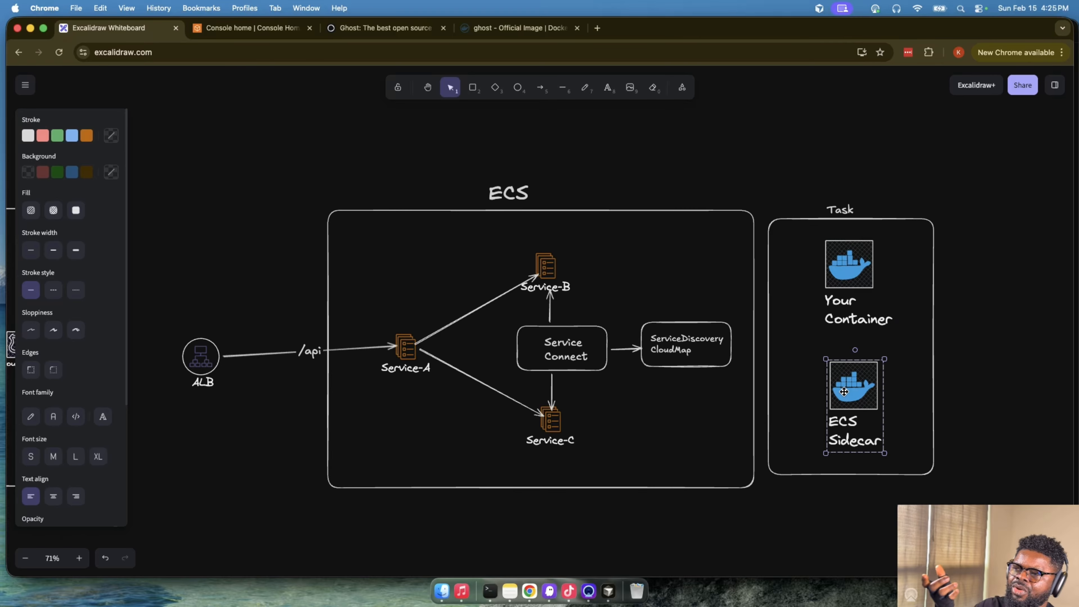
pyautogui.click(965, 399)
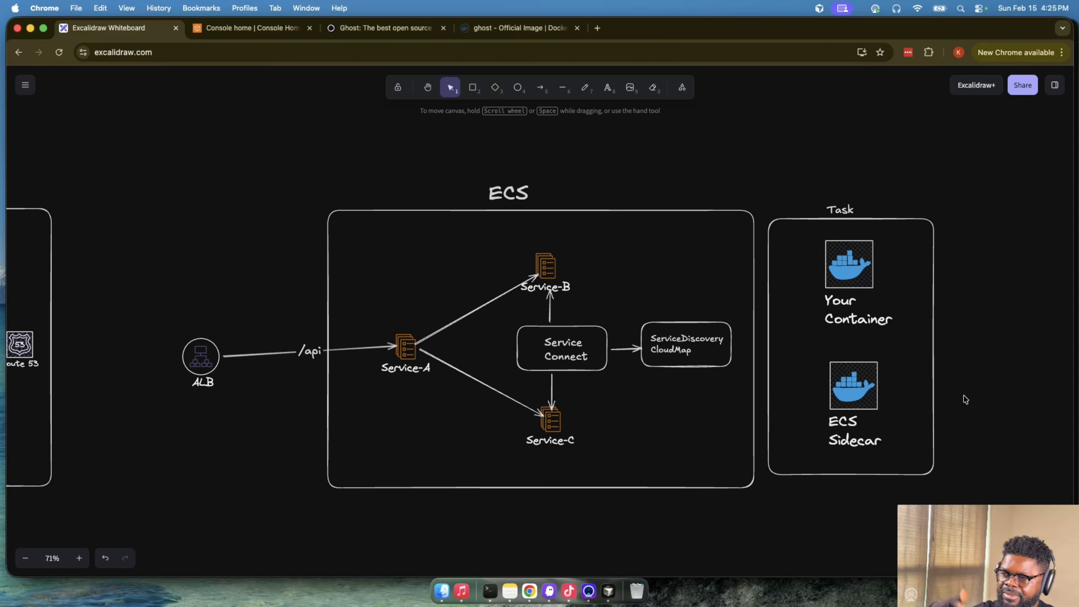
# - Examine the Task's two containers, Service Connect and its CloudMap link, and compare them with the CloudMap and Route 53 diagram
pyautogui.scroll(-5, 947, 382)
pyautogui.scroll(2, 621, 272)
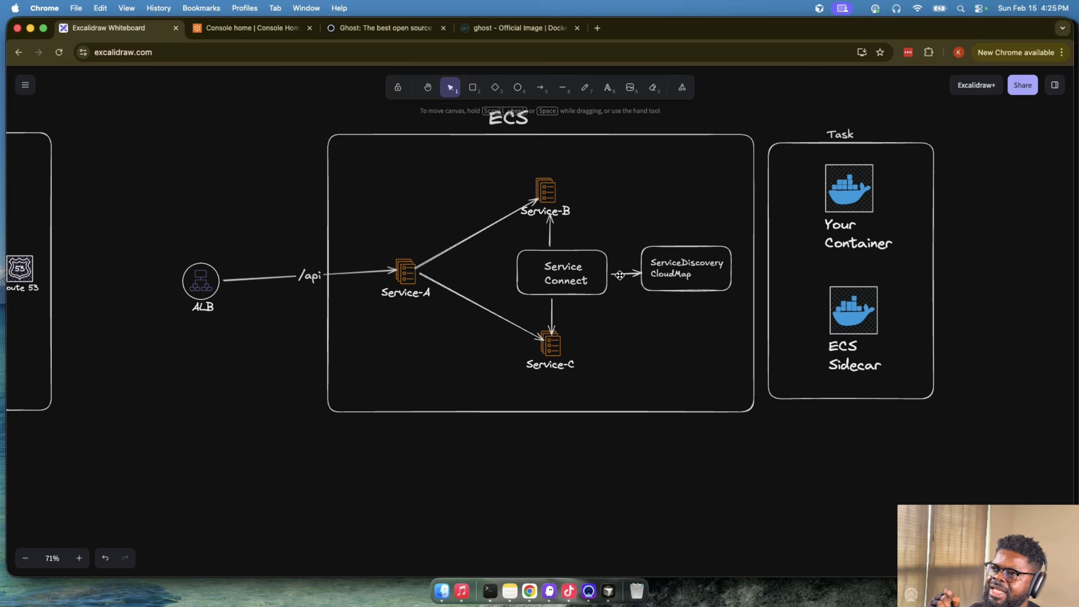
pyautogui.moveTo(758, 94); pyautogui.dragTo(985, 385)
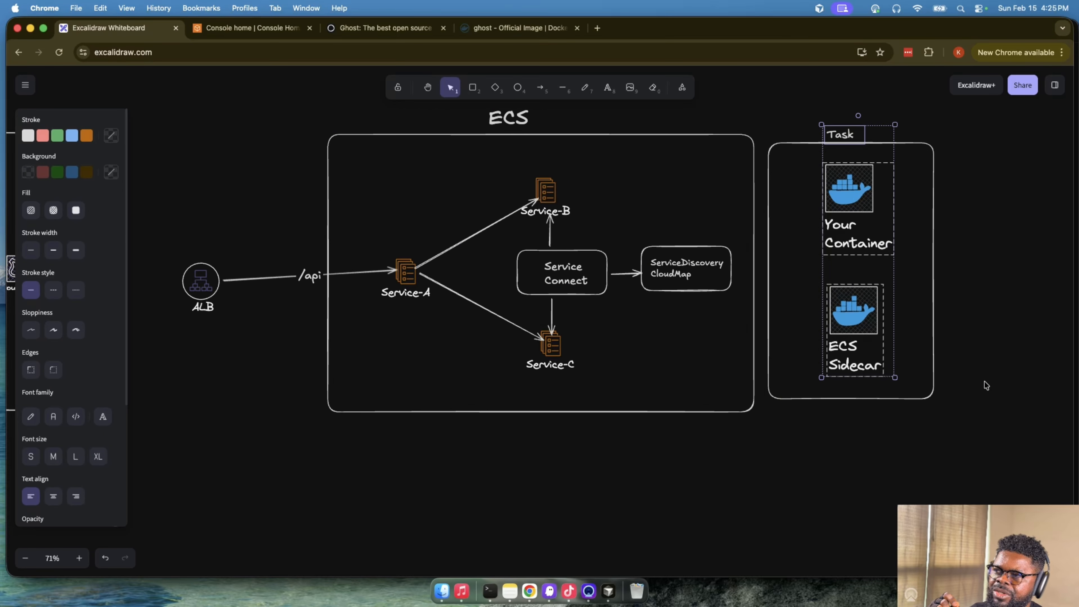
pyautogui.click(987, 380)
pyautogui.click(851, 211)
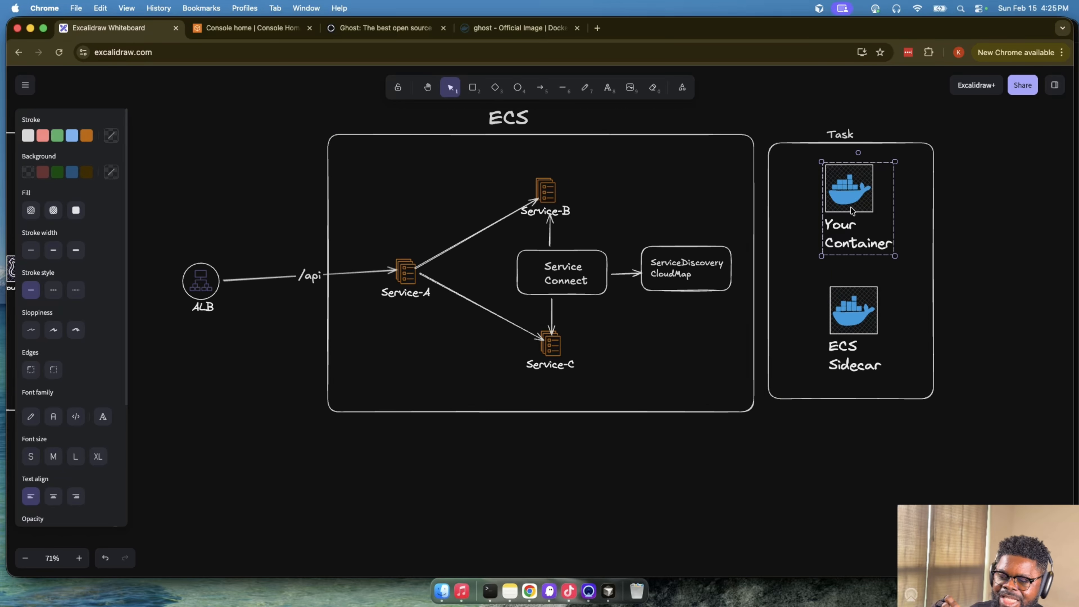
pyautogui.click(858, 300)
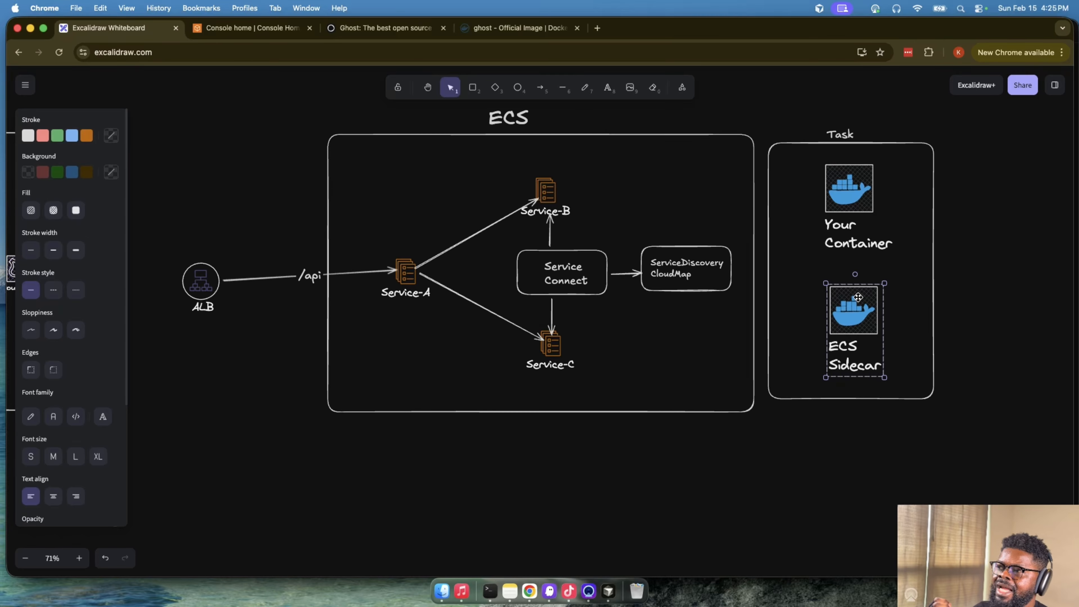
pyautogui.click(689, 262)
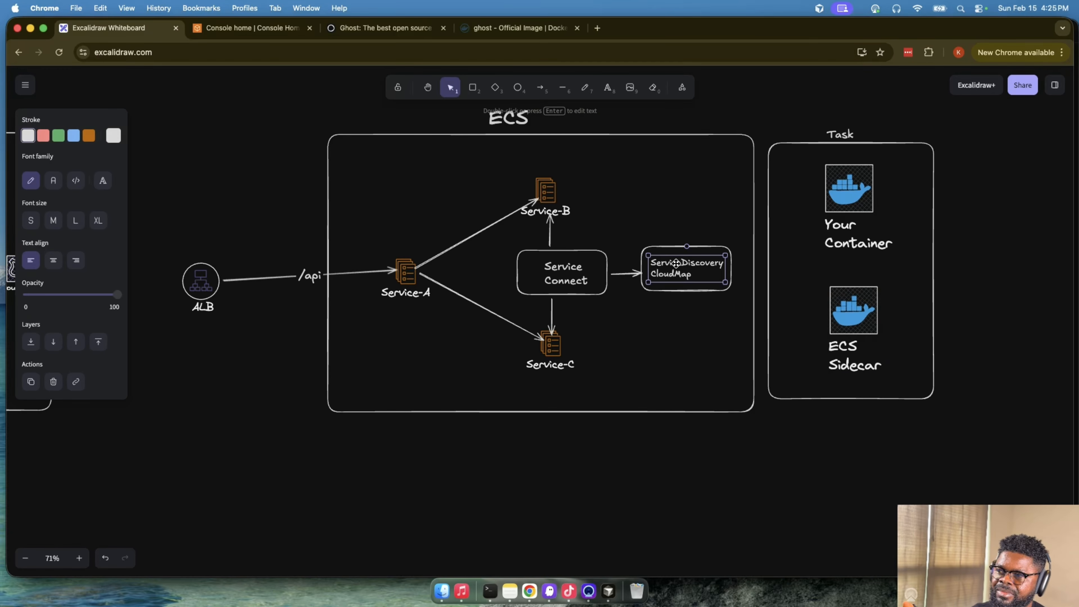
pyautogui.click(578, 283)
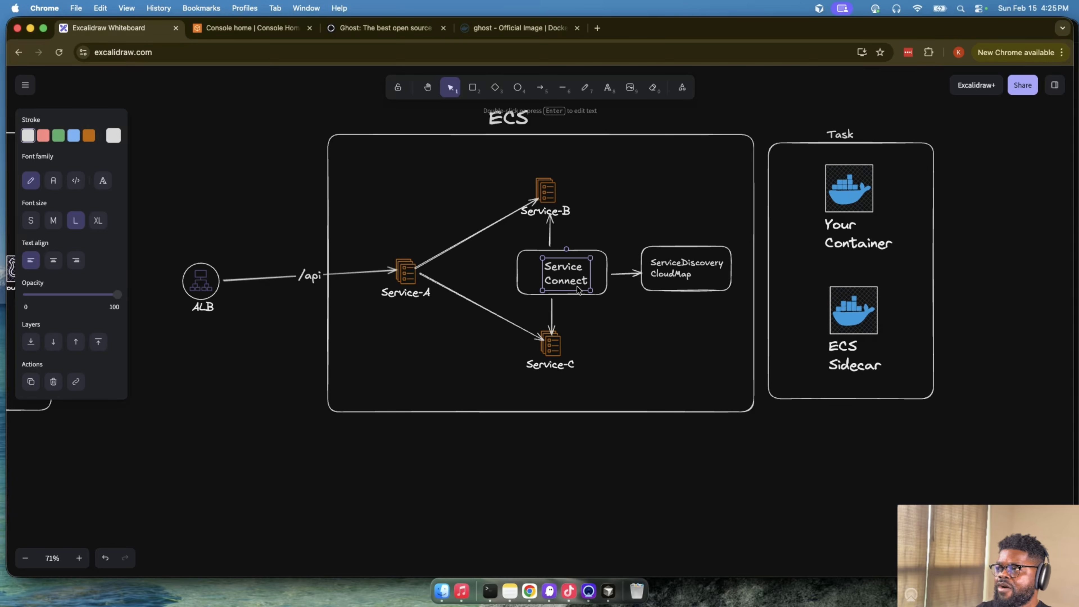
pyautogui.hscroll(-10, 578, 290)
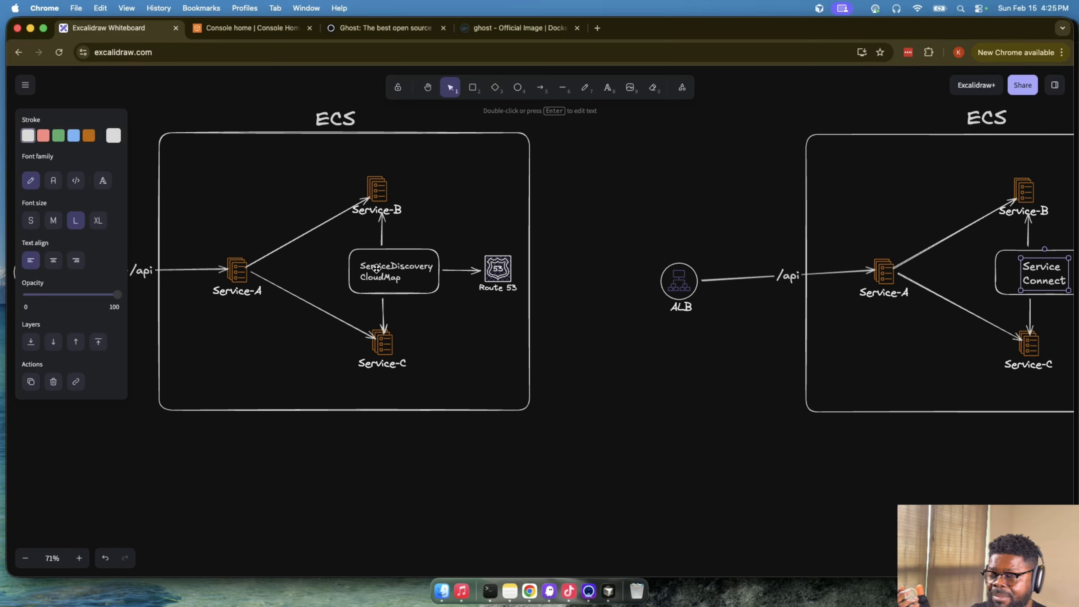
pyautogui.click(497, 271)
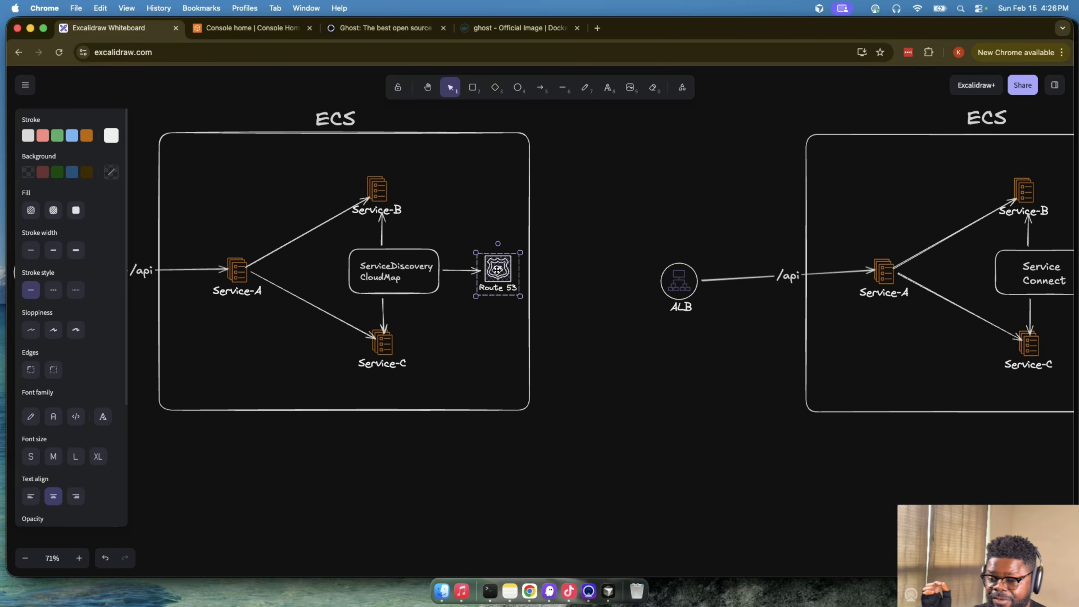
pyautogui.hscroll(9, 498, 269)
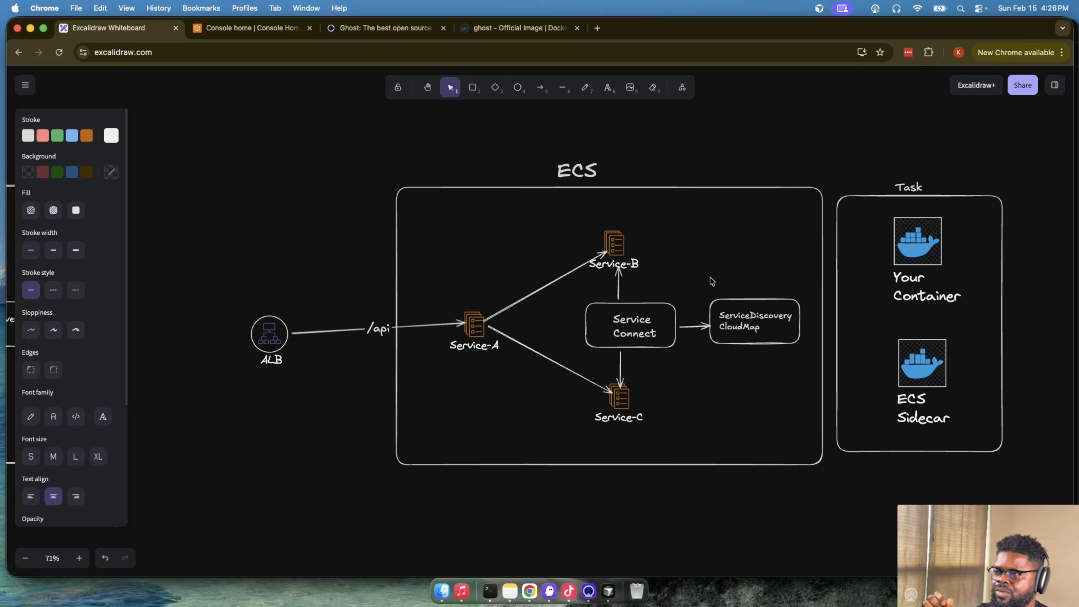
# - Review the Your Container and ECS Sidecar icons inside the Service Connect diagram's Task rectangle
pyautogui.click(906, 243)
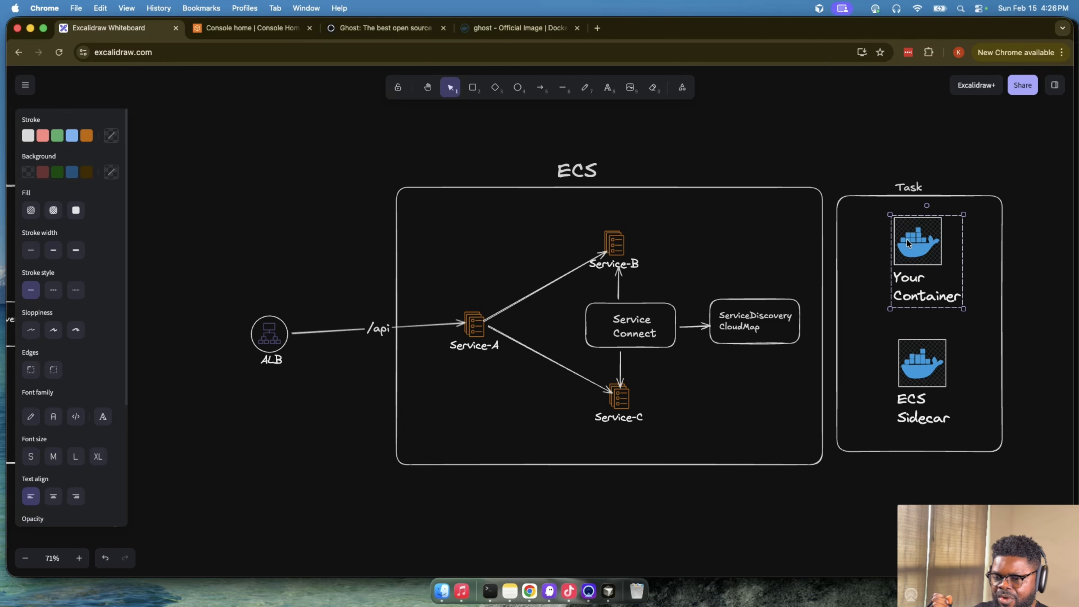
pyautogui.click(920, 384)
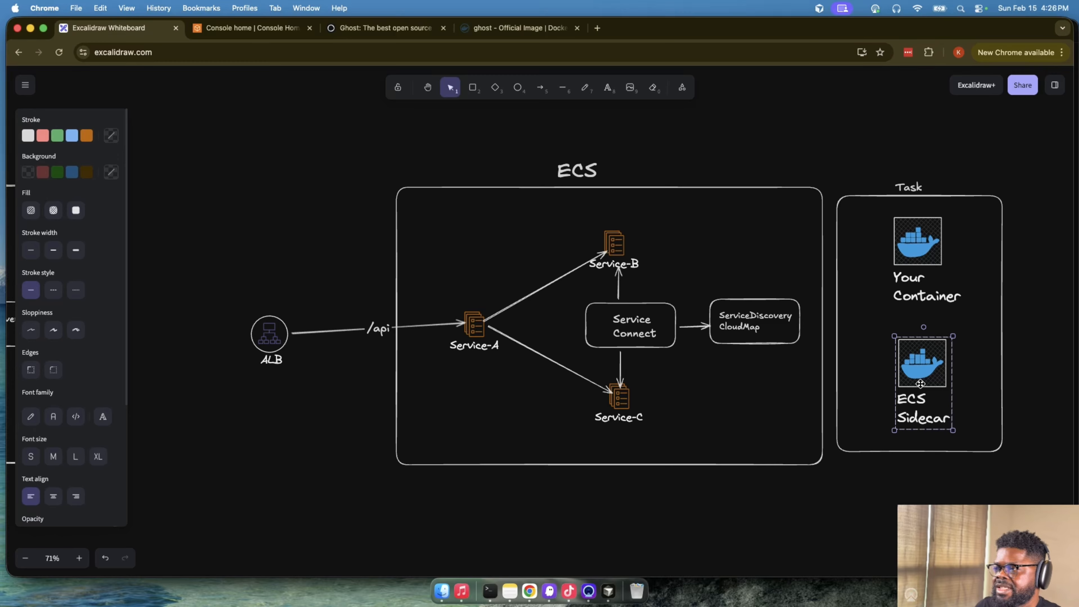
pyautogui.scroll(-10, 919, 382)
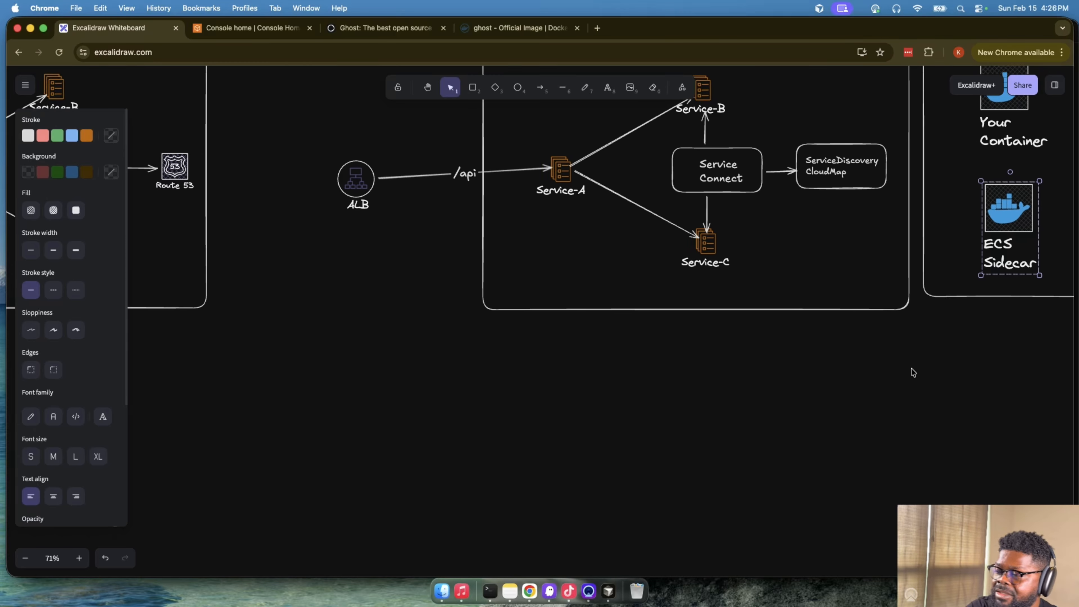
pyautogui.scroll(10, 855, 385)
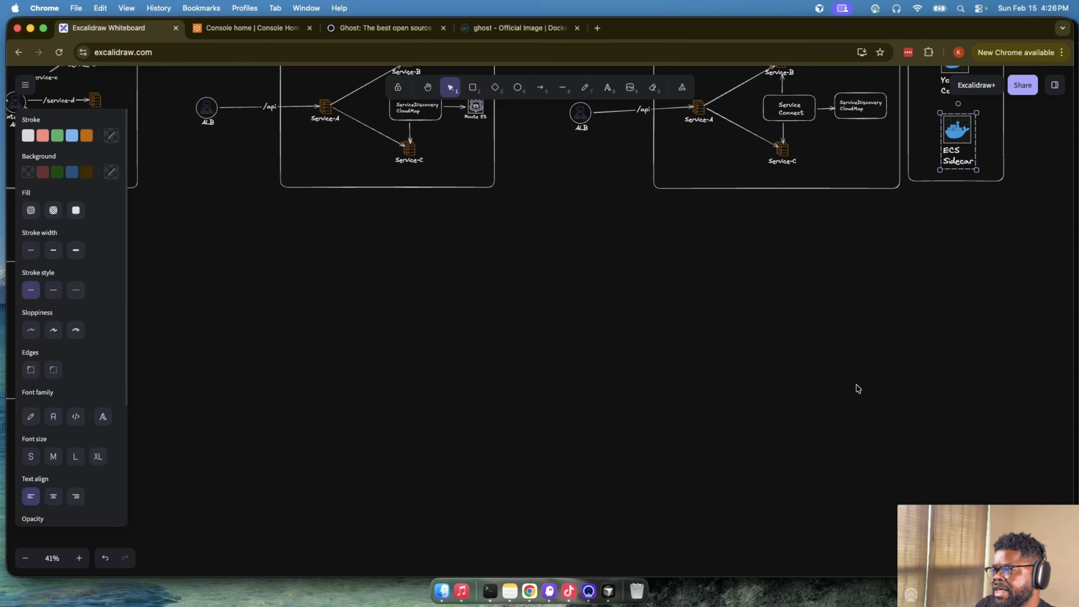
# - Compare the separate Service and Webhooks in the private subnet with the Webhooks container inside the Ghost Service's single task
pyautogui.scroll(-5, 848, 374)
pyautogui.hscroll(-3, 749, 343)
pyautogui.scroll(1, 748, 343)
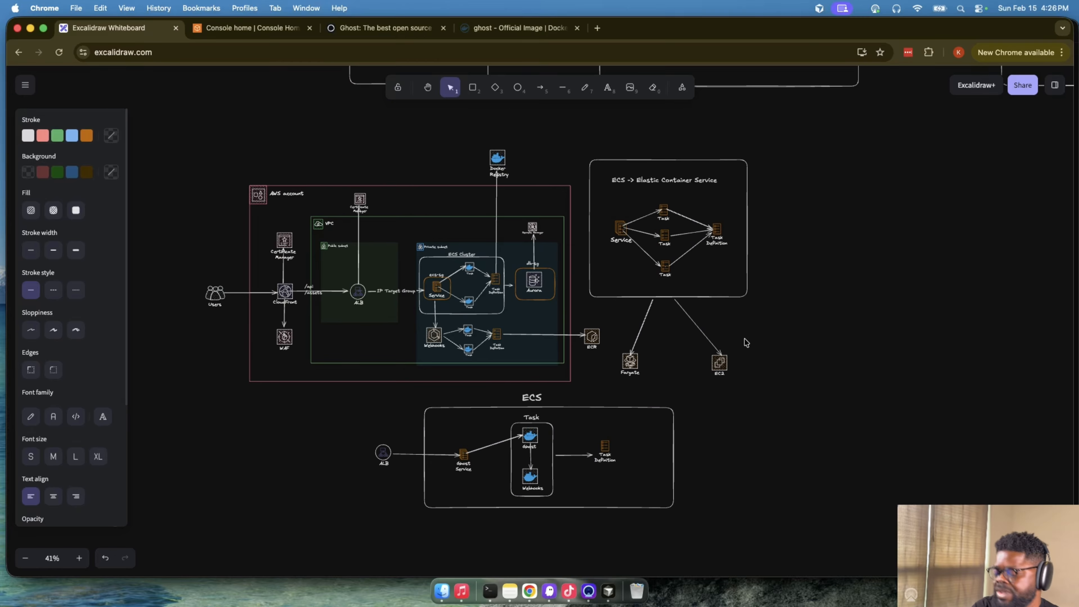
pyautogui.press('super+equal')
pyautogui.press('super+equal')
pyautogui.press('super+equal')
pyautogui.hscroll(-4, 746, 342)
pyautogui.scroll(-2, 746, 342)
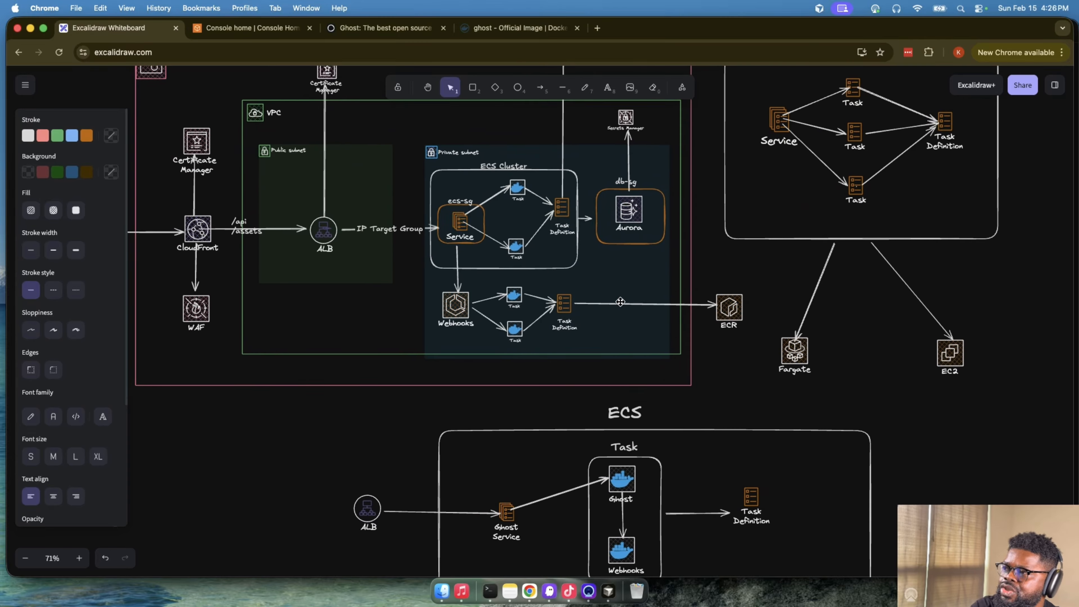
pyautogui.click(497, 212)
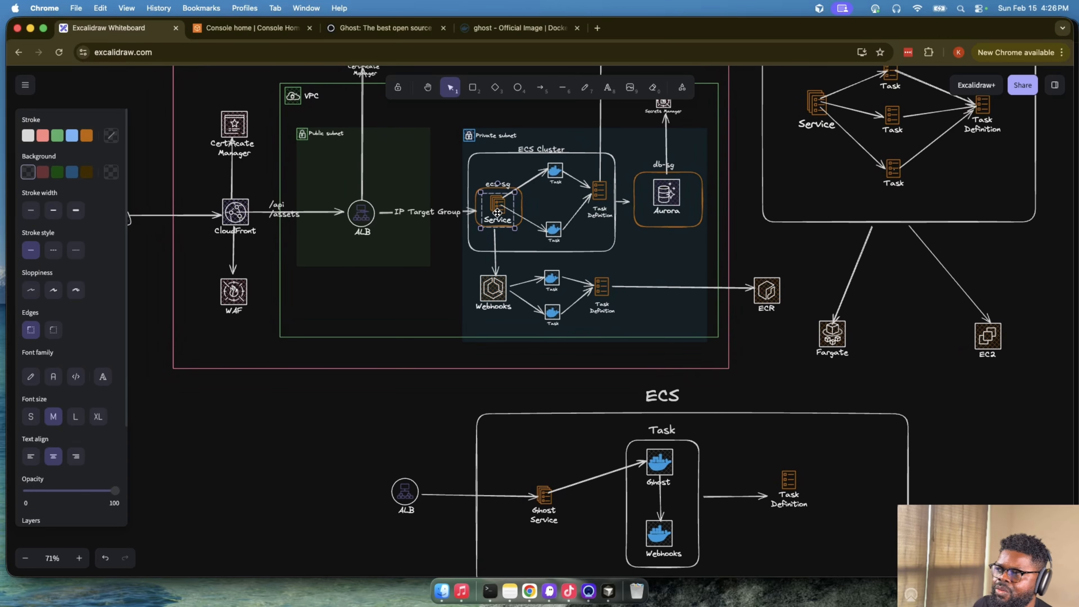
pyautogui.click(494, 289)
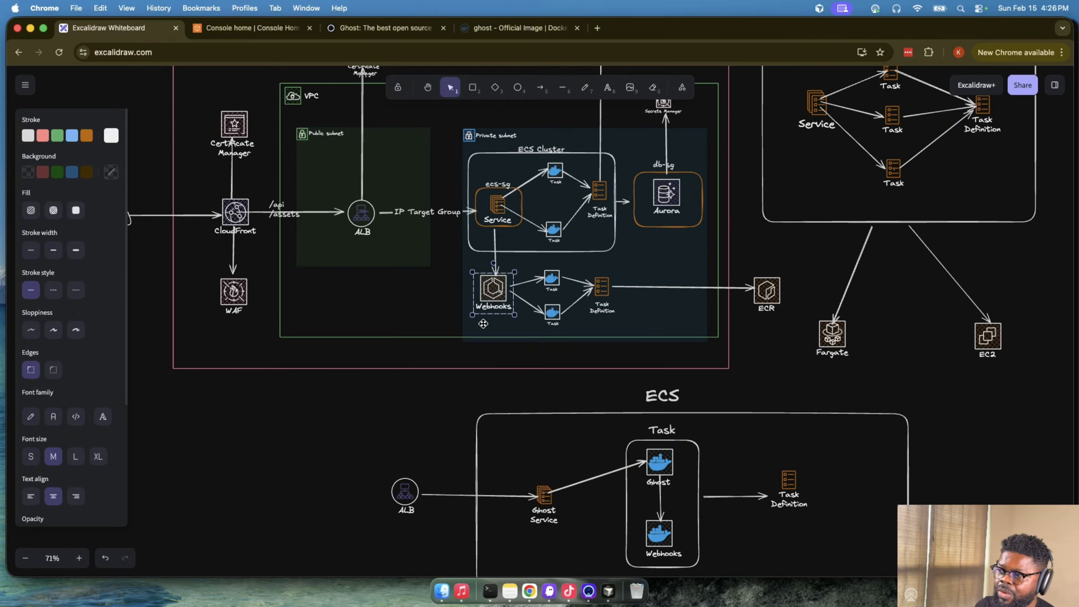
pyautogui.scroll(-5, 697, 367)
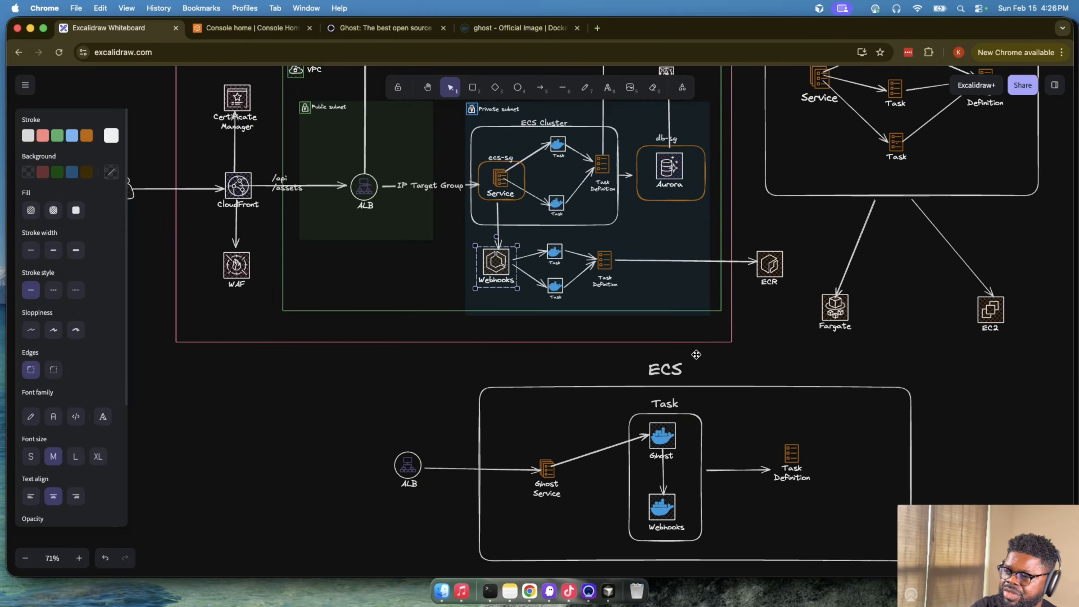
pyautogui.click(636, 320)
pyautogui.click(641, 400)
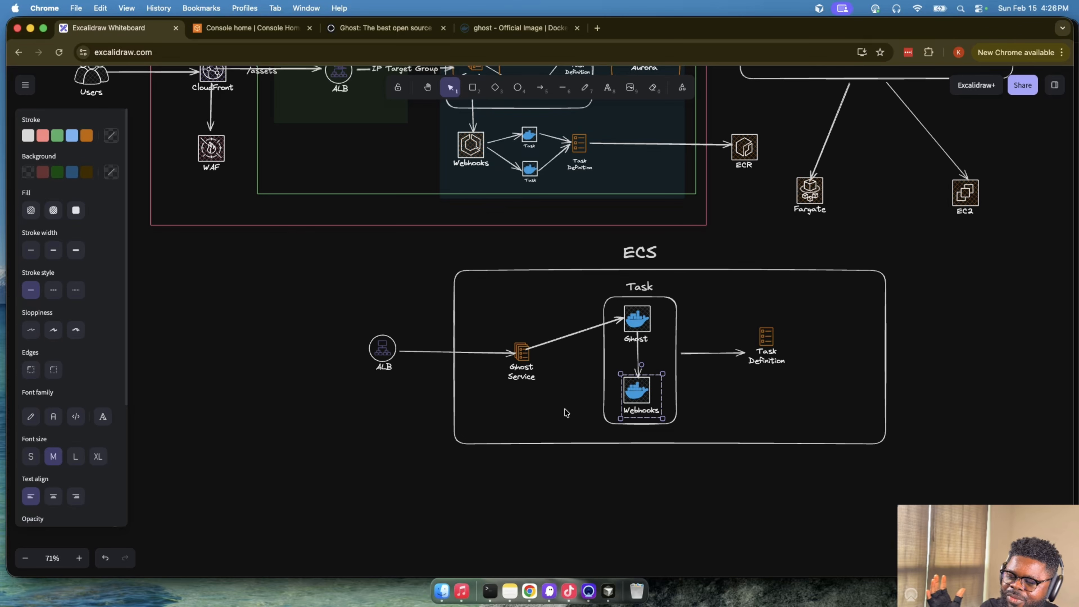
pyautogui.scroll(-1, 566, 412)
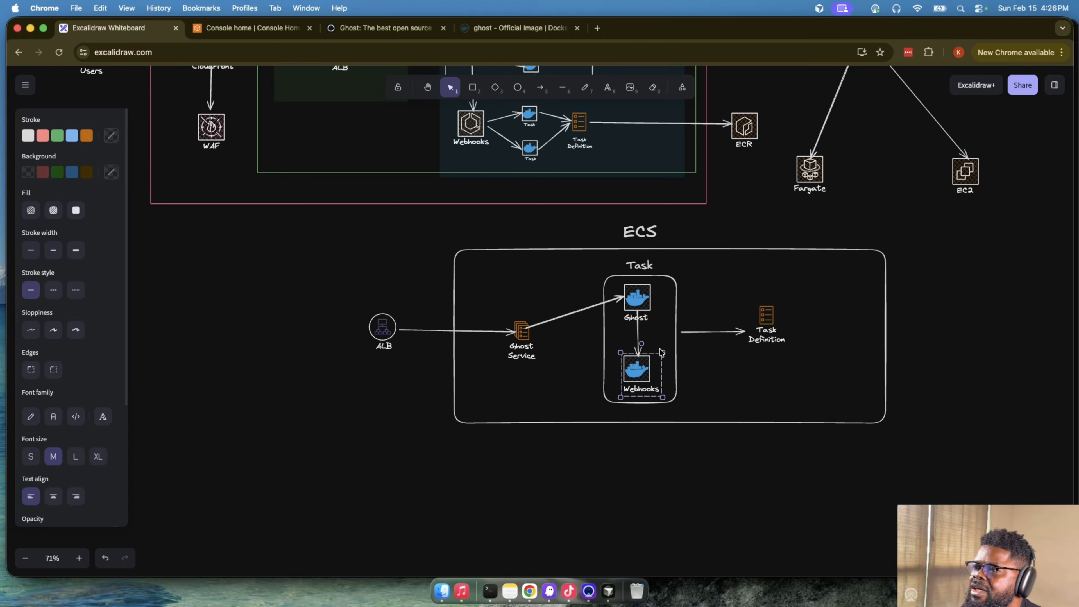
pyautogui.scroll(5, 615, 382)
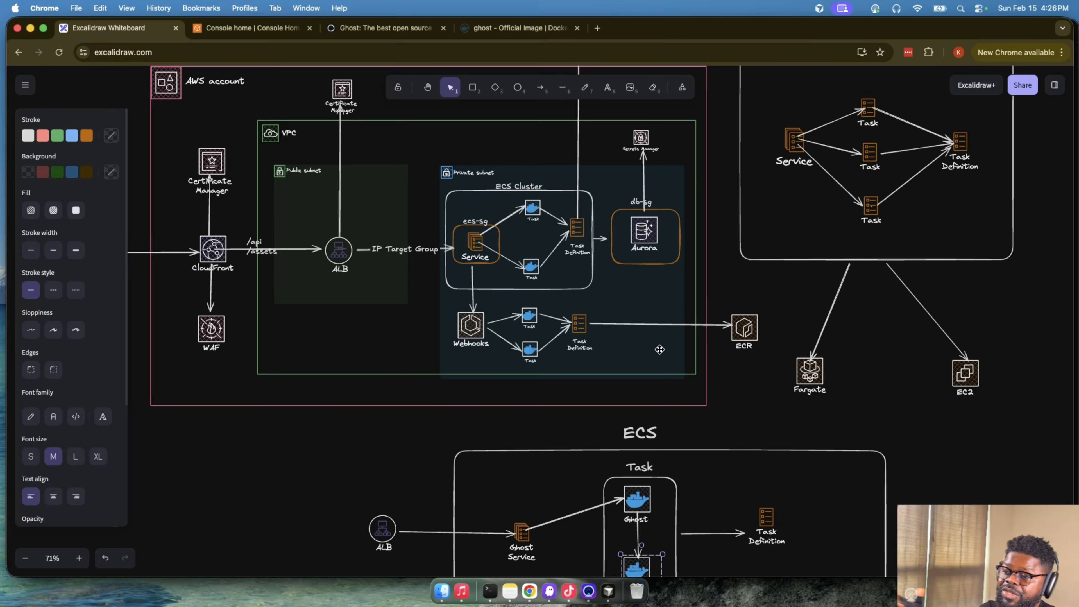
# - Switch to Cursor and run terraform apply in the ghost-ecs-fargate-terraform-service terminal
pyautogui.click(605, 592)
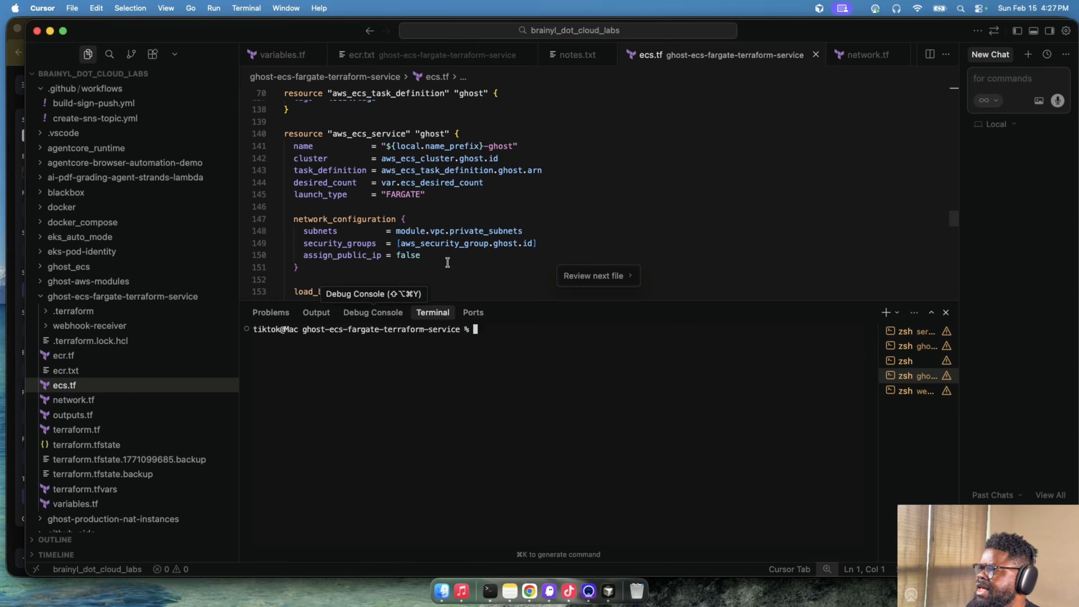
pyautogui.scroll(-10, 447, 262)
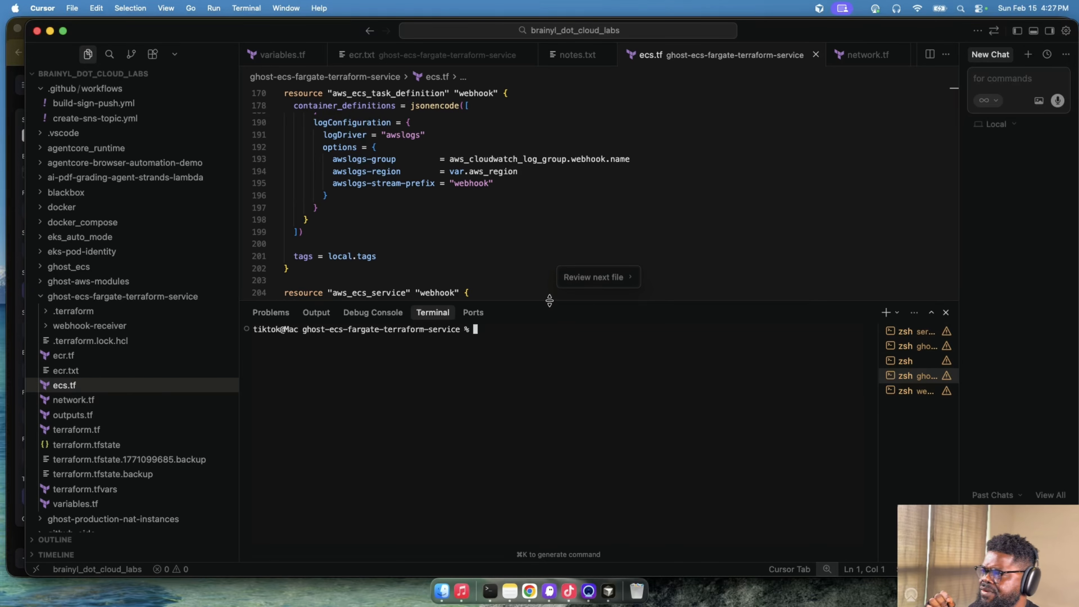
pyautogui.moveTo(549, 300); pyautogui.dragTo(549, 312)
pyautogui.write('terra')
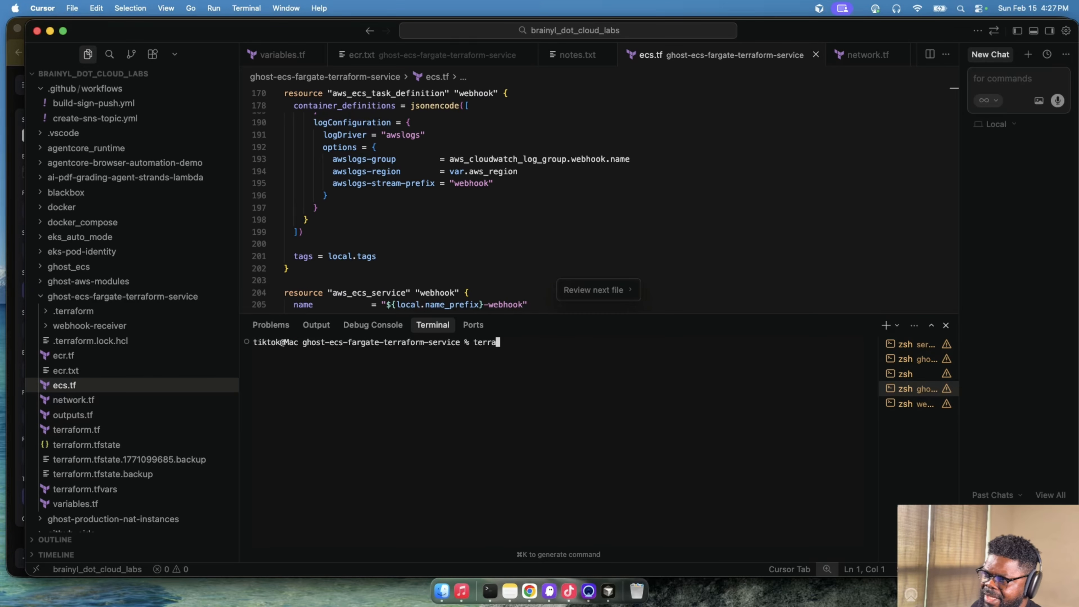
pyautogui.write('form ap')
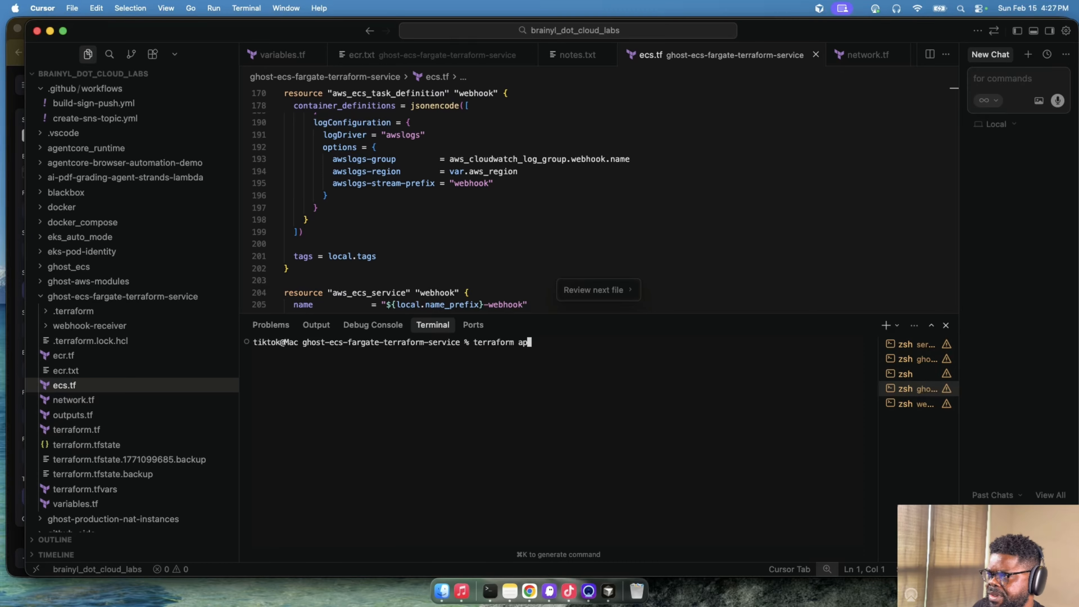
pyautogui.write('ply')
pyautogui.press('Return')
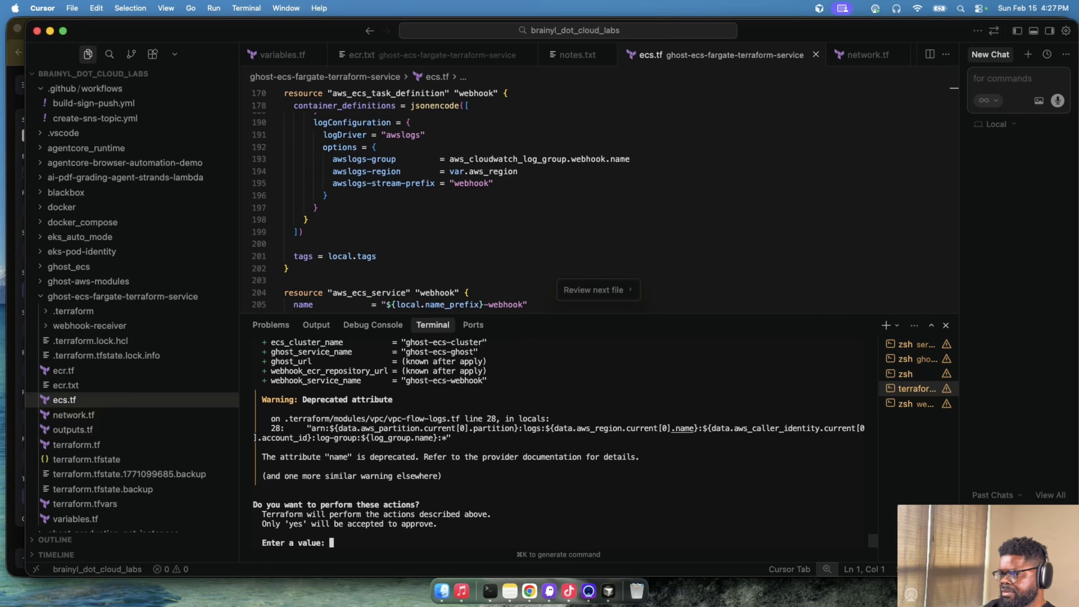
# - Review the Terraform plan summary and the VPC module's subnet and NAT gateway settings in network.tf
pyautogui.scroll(5, 546, 360)
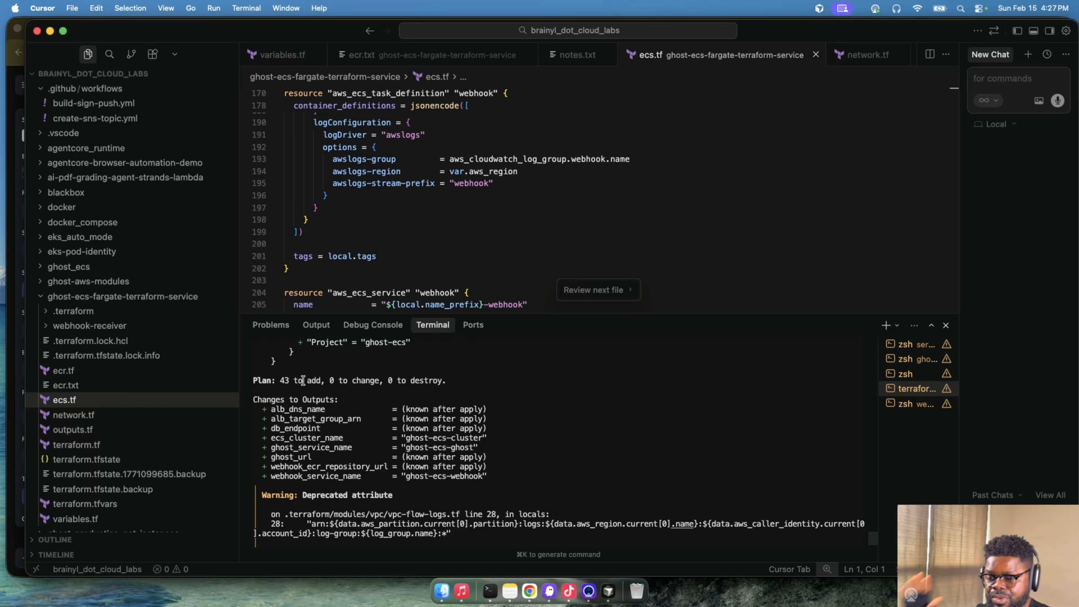
pyautogui.click(74, 415)
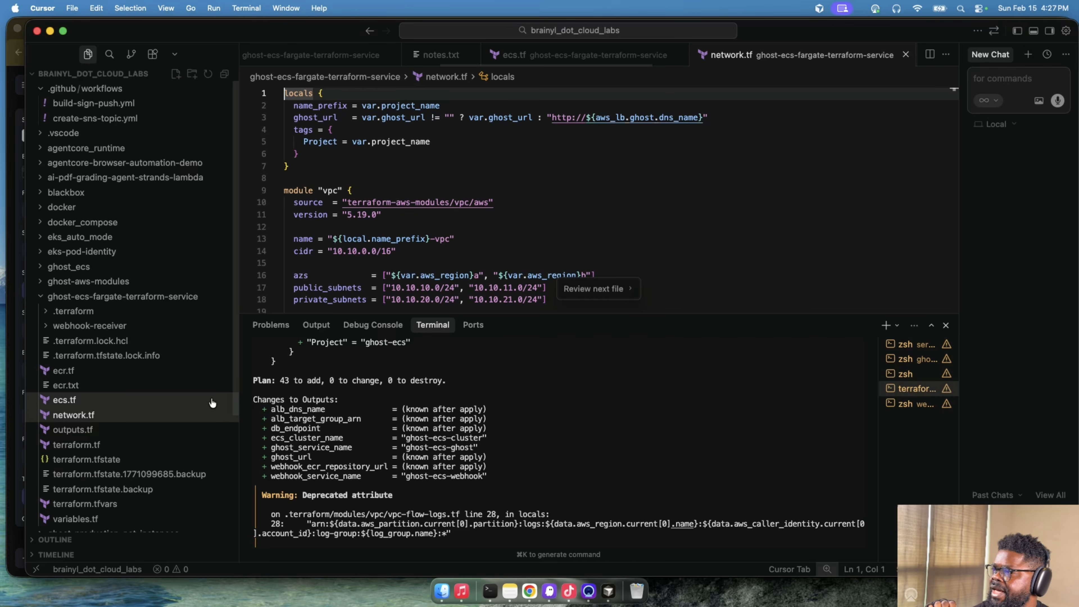
pyautogui.scroll(-2, 397, 235)
pyautogui.moveTo(303, 262); pyautogui.dragTo(586, 264)
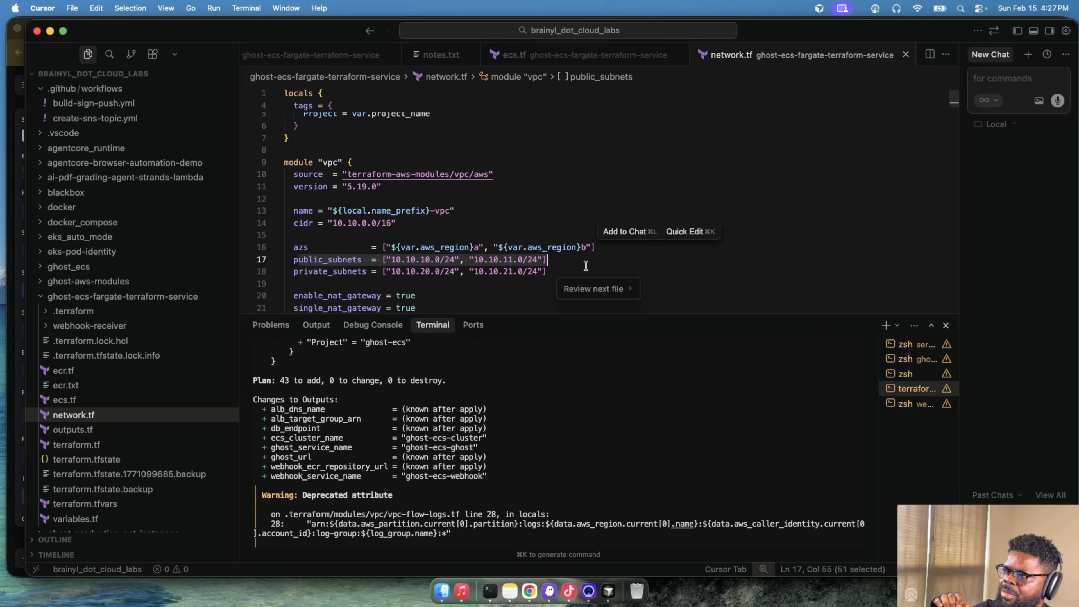
pyautogui.scroll(-5, 382, 272)
pyautogui.scroll(5, 382, 273)
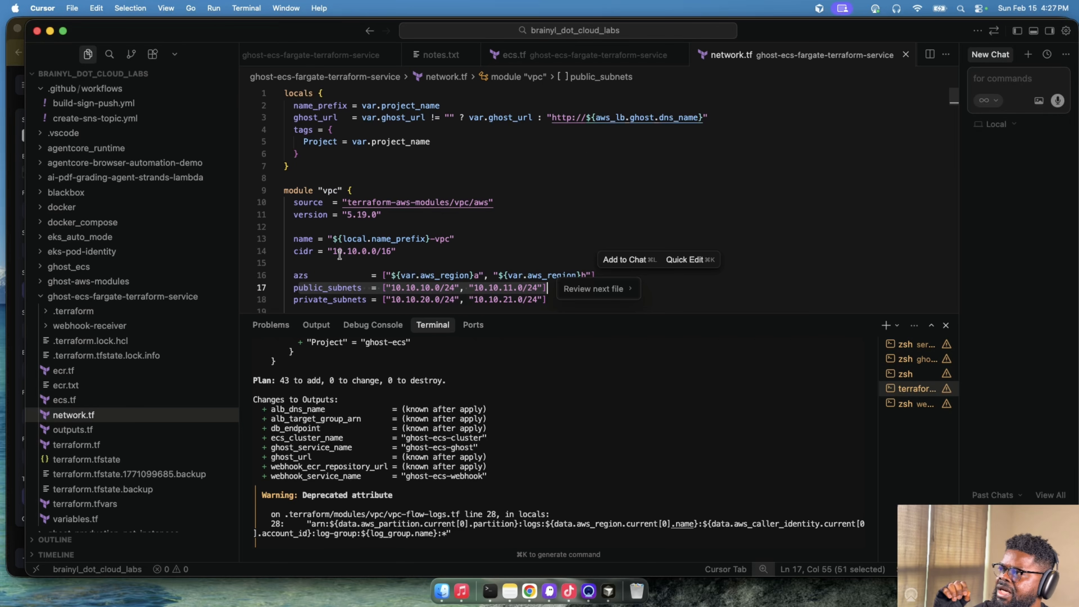
pyautogui.scroll(-3, 337, 255)
pyautogui.scroll(2, 323, 188)
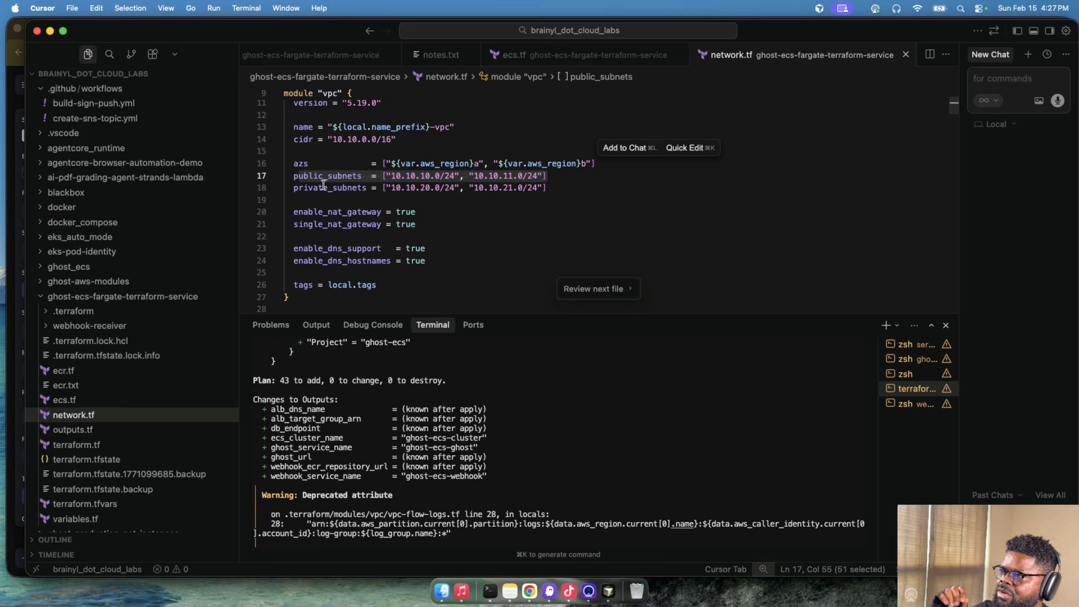
pyautogui.click(325, 211)
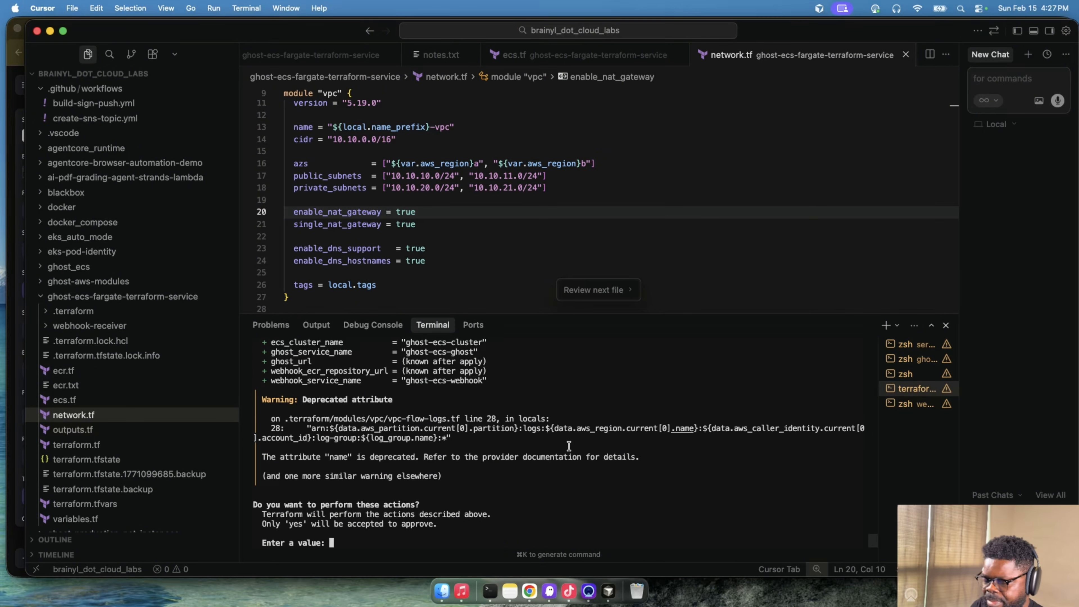
# - Approve the Terraform apply by answering "yes"
pyautogui.write('yes')
pyautogui.press('Return')
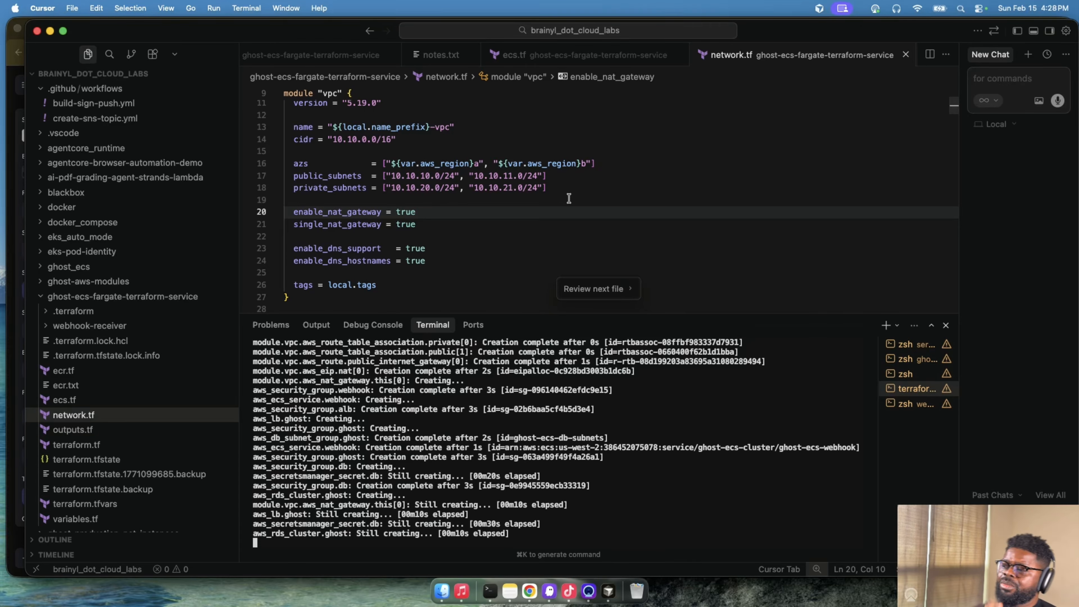
# - Switch to the Excalidraw whiteboard in Chrome and examine the Service and its link to Webhooks in the private subnet
pyautogui.click(529, 591)
pyautogui.scroll(3, 437, 335)
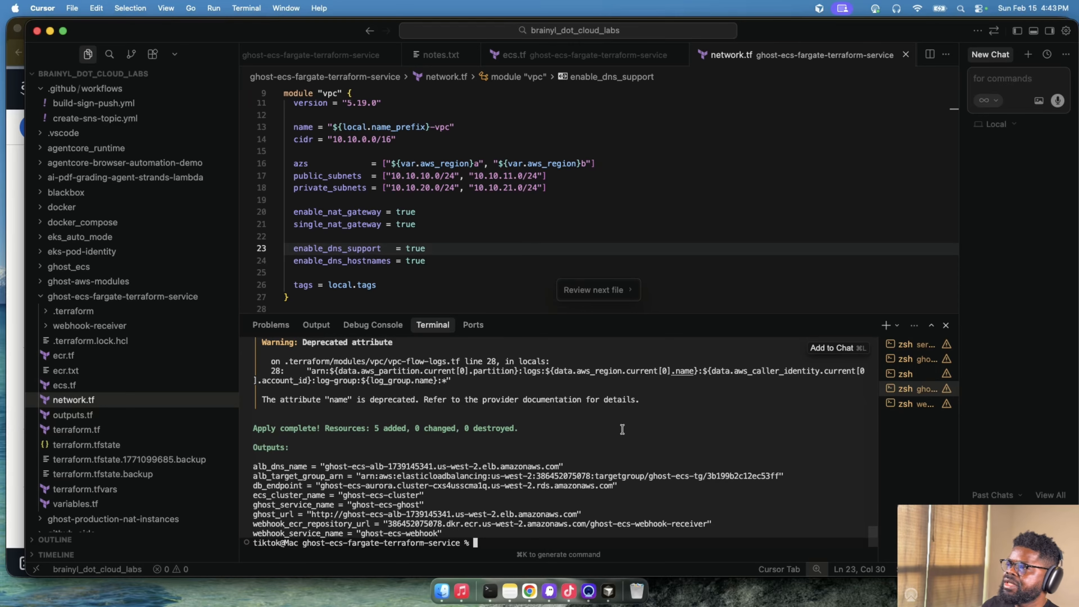
pyautogui.click(529, 591)
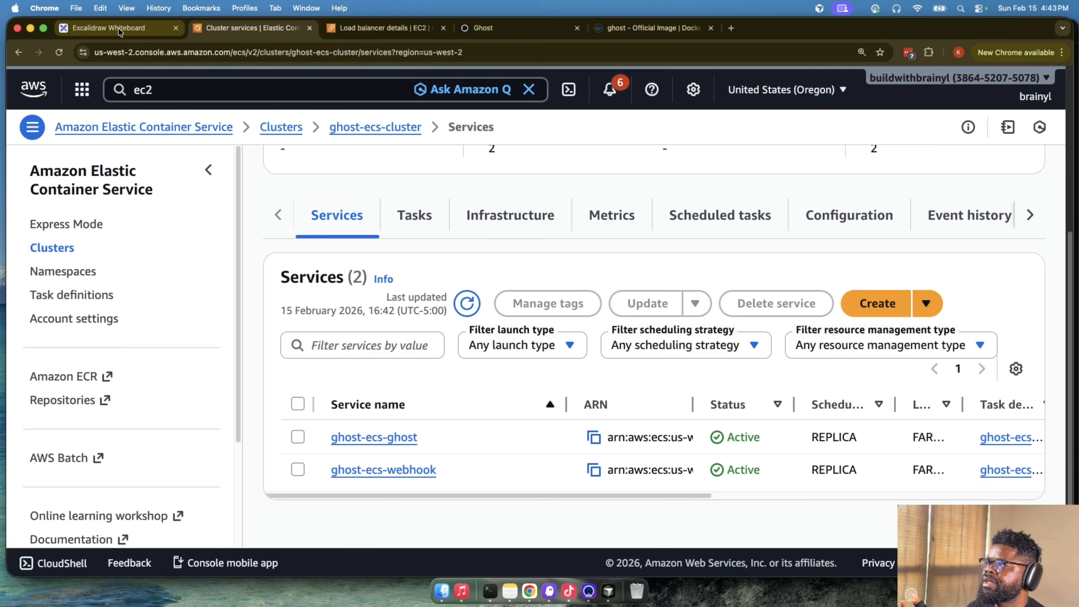
pyautogui.click(108, 28)
pyautogui.scroll(-5, 551, 253)
pyautogui.scroll(4, 595, 293)
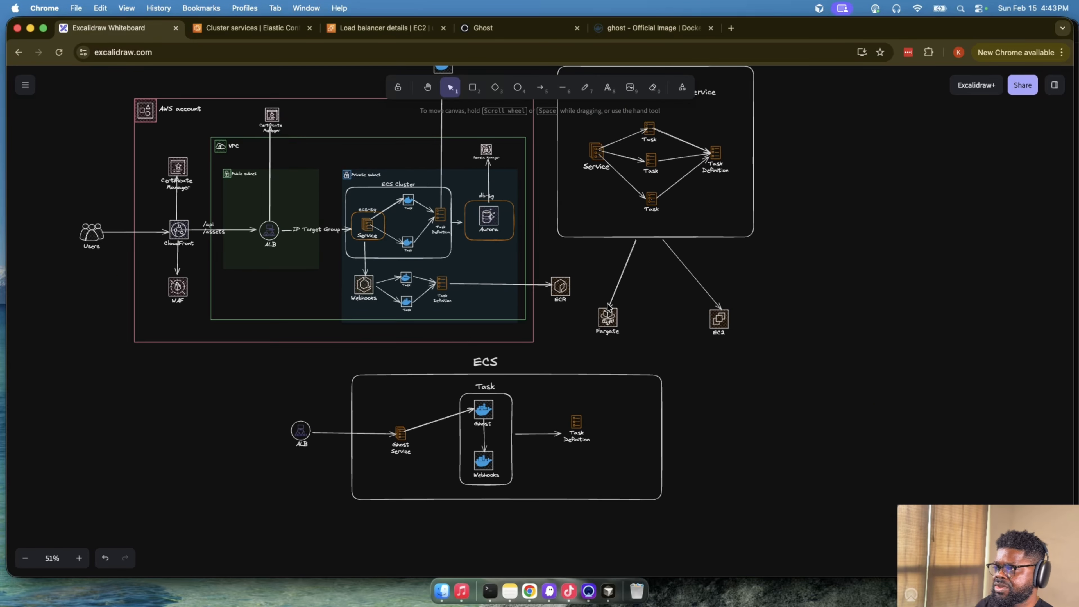
pyautogui.scroll(5, 609, 305)
pyautogui.scroll(3, 612, 303)
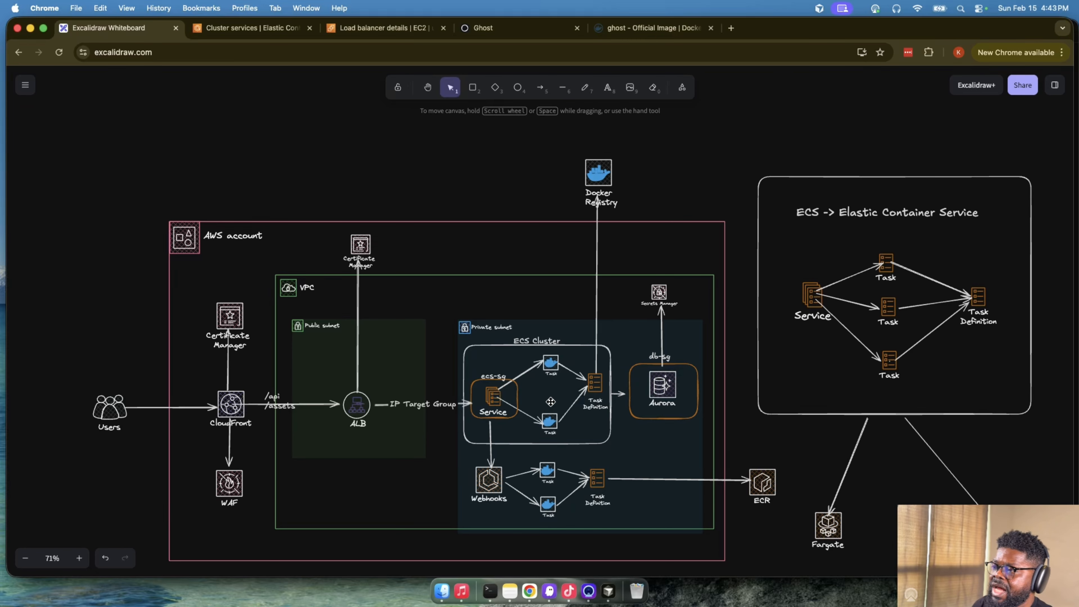
pyautogui.click(498, 400)
pyautogui.click(487, 398)
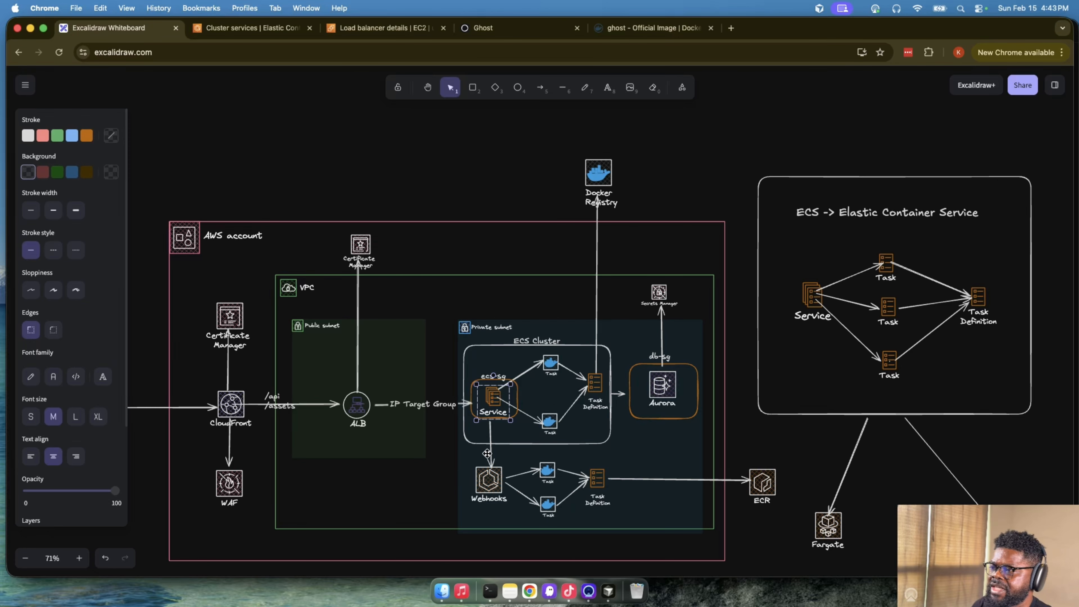
pyautogui.click(484, 479)
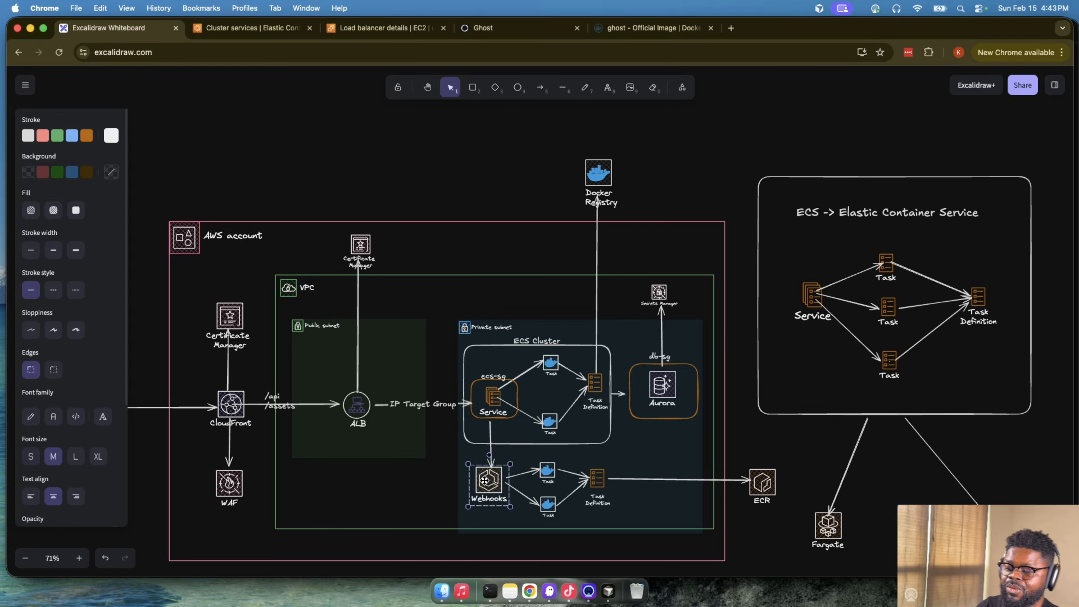
# - Examine the Ghost Service's task with its Ghost and Webhooks containers, and compare it with the separate Webhooks service above
pyautogui.scroll(-6, 487, 479)
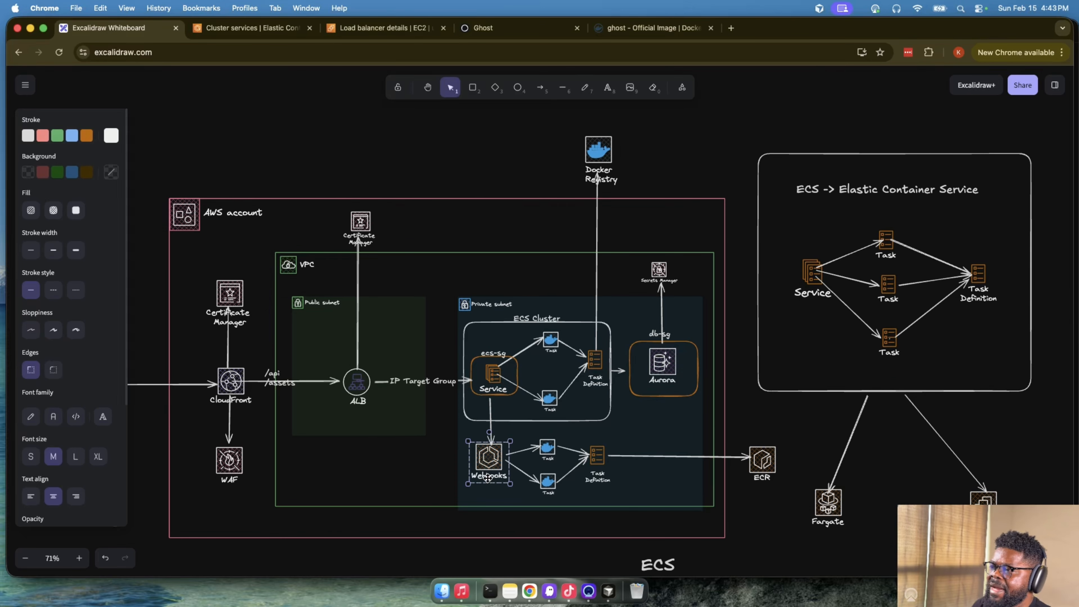
pyautogui.click(657, 407)
pyautogui.click(653, 480)
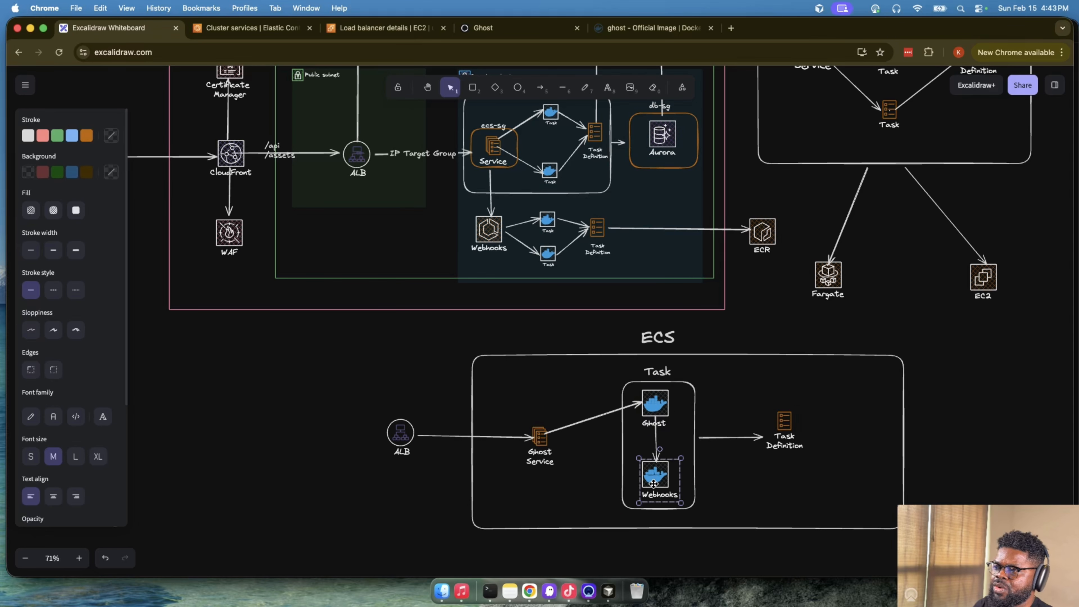
pyautogui.click(542, 440)
pyautogui.click(677, 412)
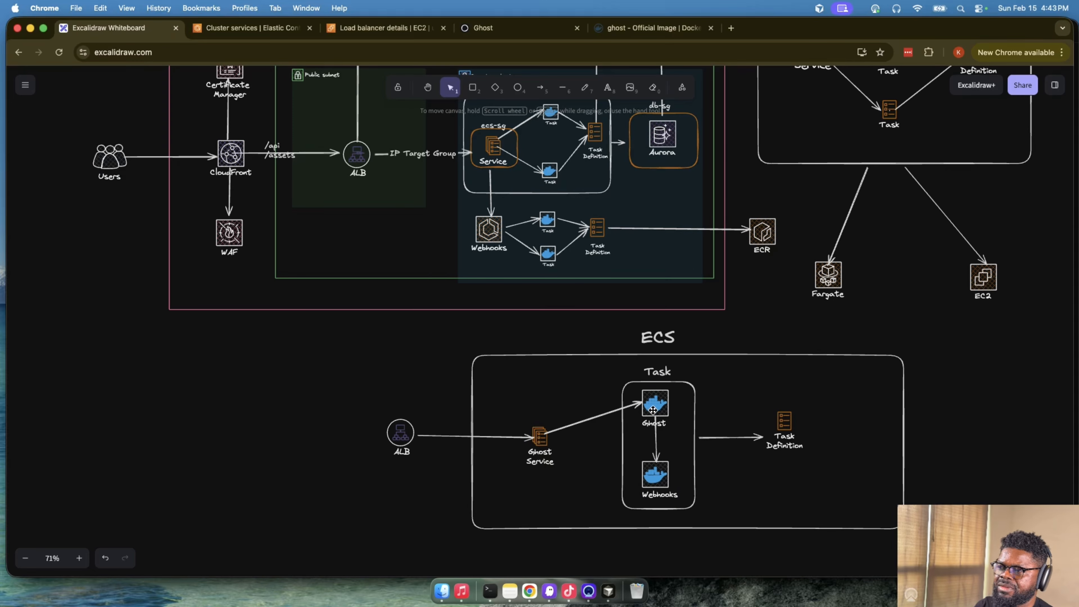
pyautogui.click(655, 407)
pyautogui.click(662, 463)
pyautogui.scroll(1, 663, 392)
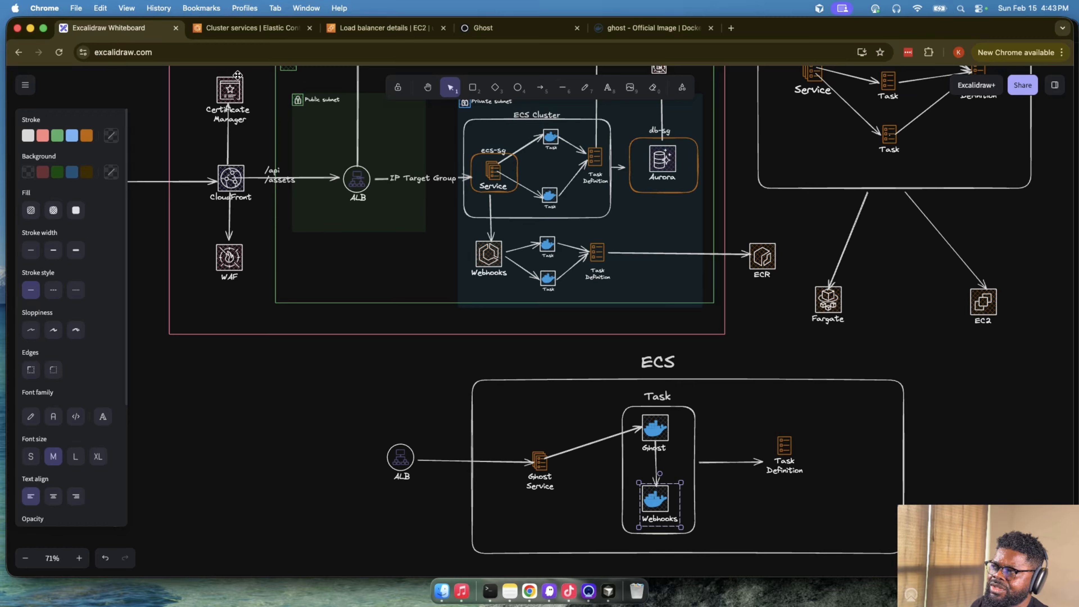
pyautogui.scroll(1, 455, 199)
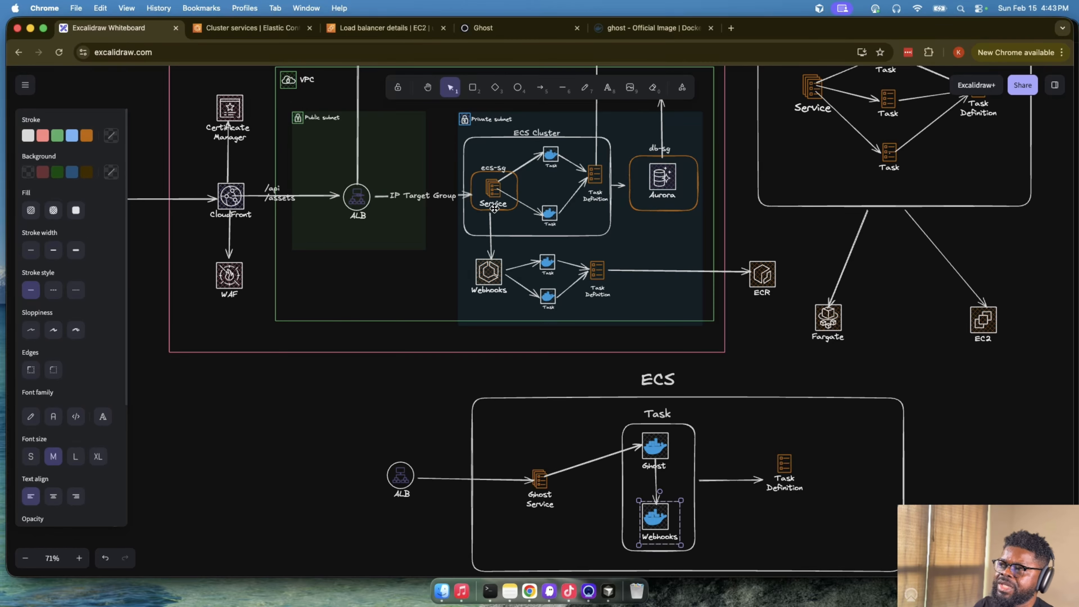
# - Examine the private subnet's Service and Webhooks, following each through its tasks to the task definition
pyautogui.click(497, 196)
pyautogui.click(497, 189)
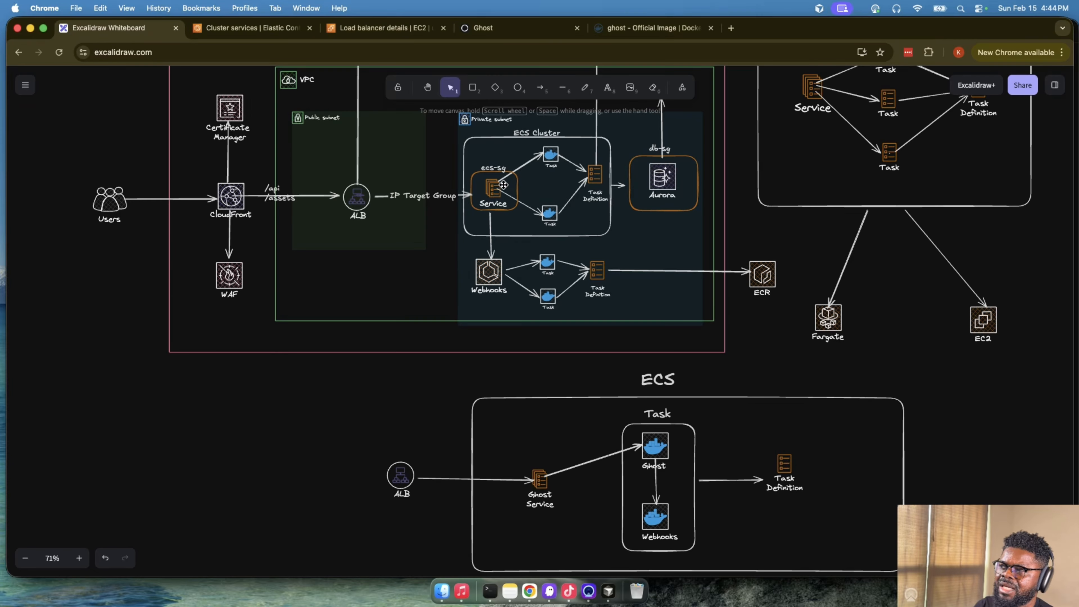
pyautogui.click(503, 185)
pyautogui.click(553, 157)
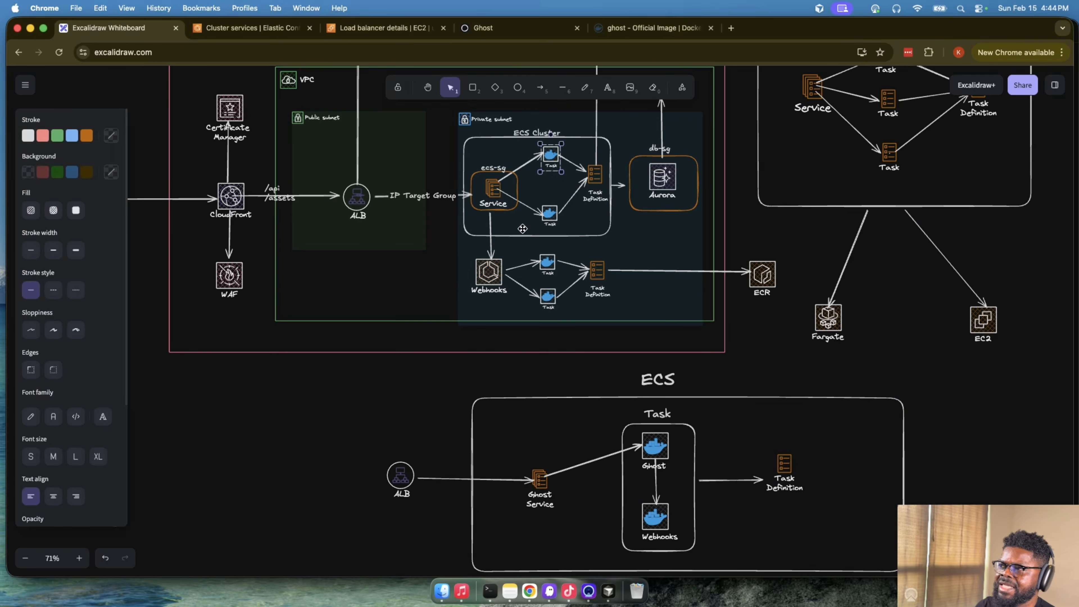
pyautogui.click(489, 272)
pyautogui.click(547, 267)
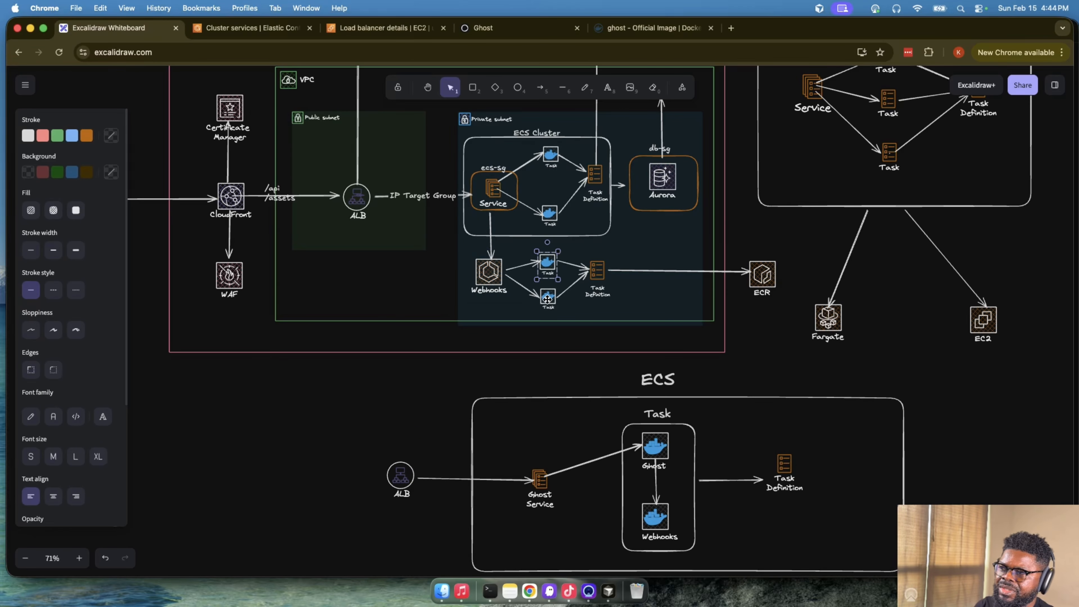
pyautogui.click(585, 273)
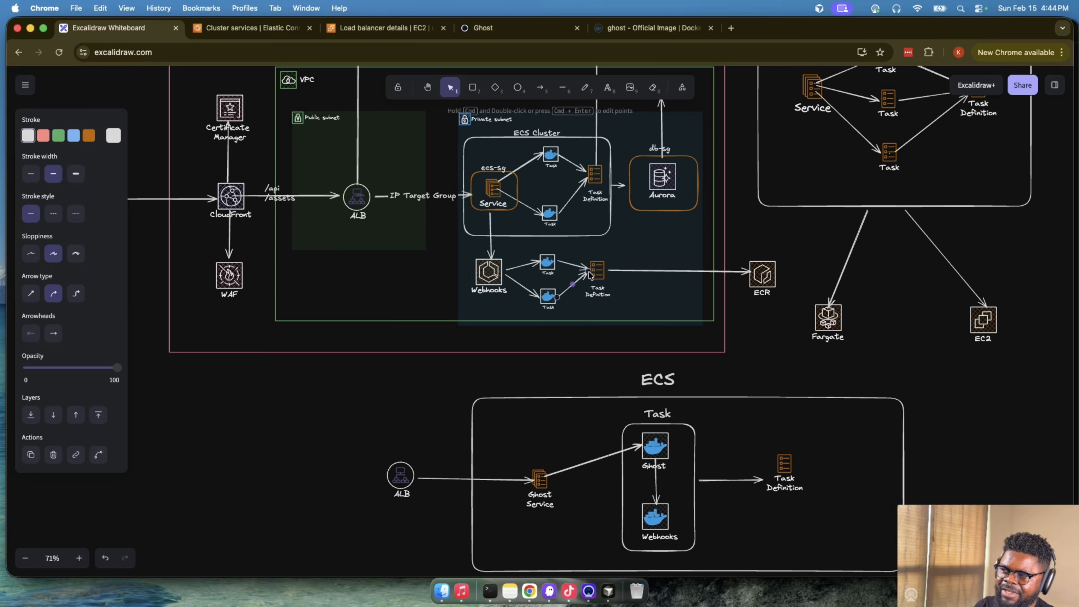
pyautogui.click(888, 365)
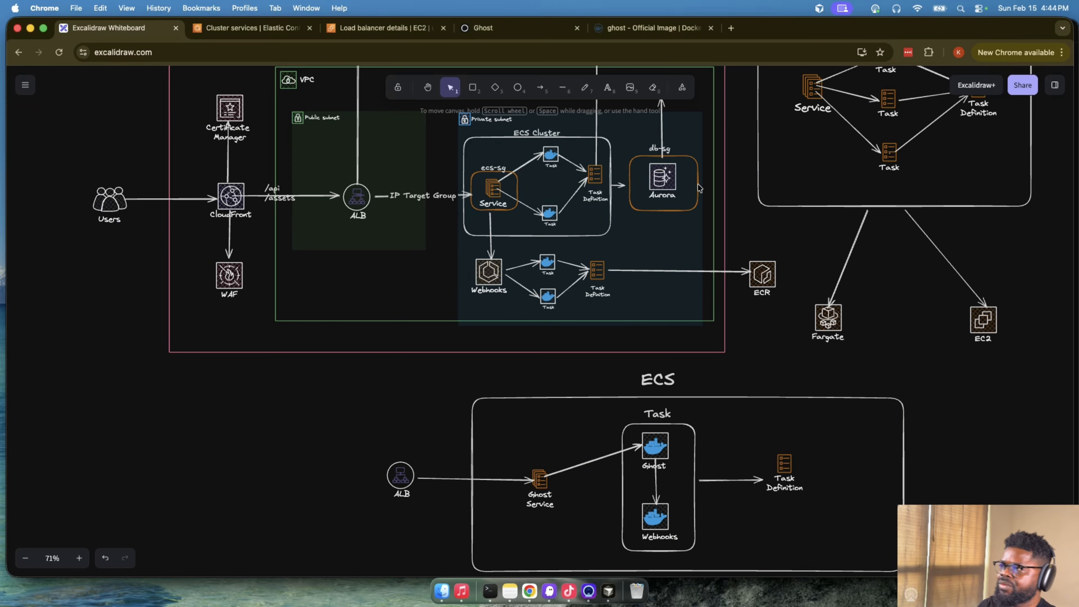
# - Switch to the ECS console and start a new revision from revision 3 of the ghost-ecs-webhook task definition
pyautogui.click(264, 29)
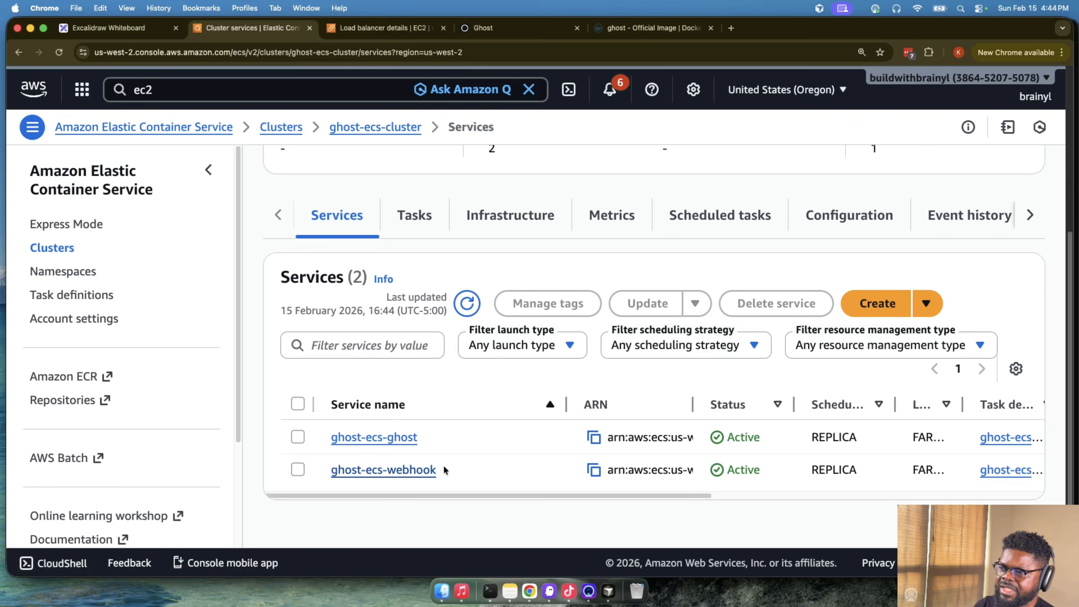
pyautogui.click(91, 294)
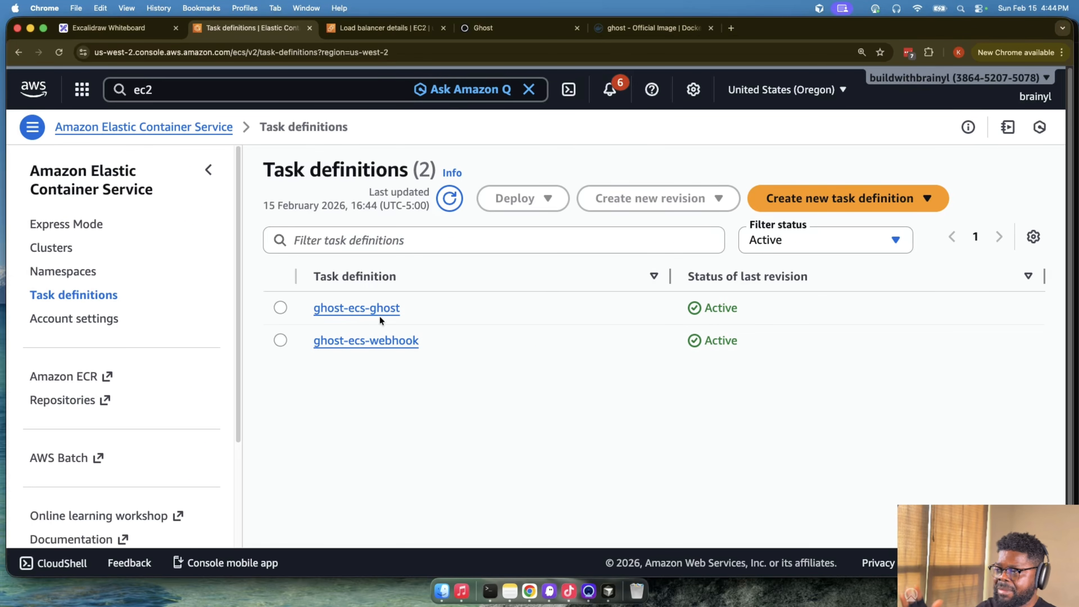
pyautogui.click(380, 341)
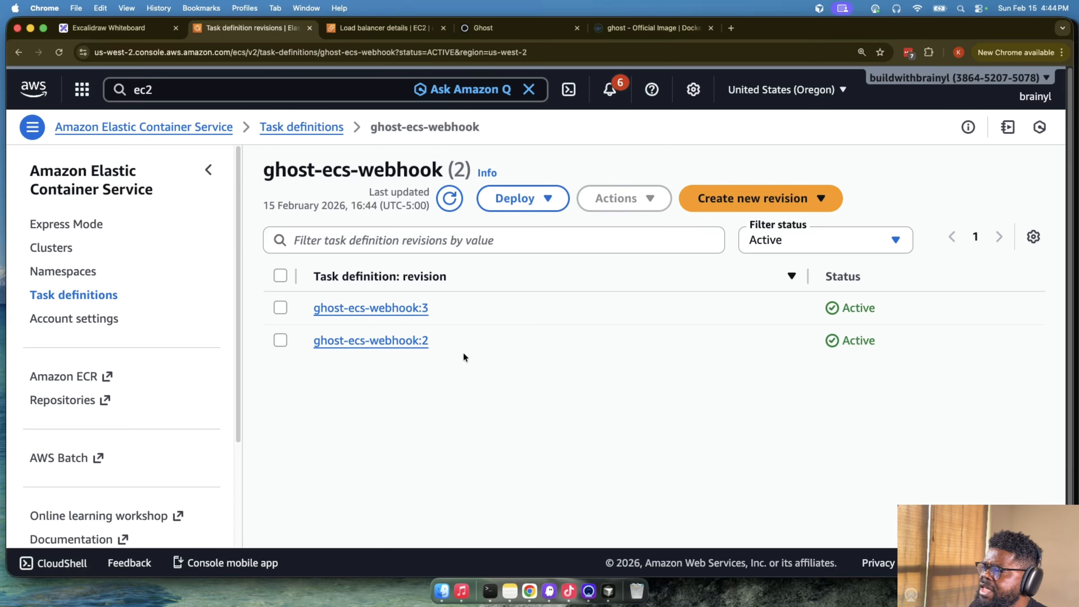
pyautogui.click(392, 313)
pyautogui.click(700, 198)
pyautogui.click(707, 228)
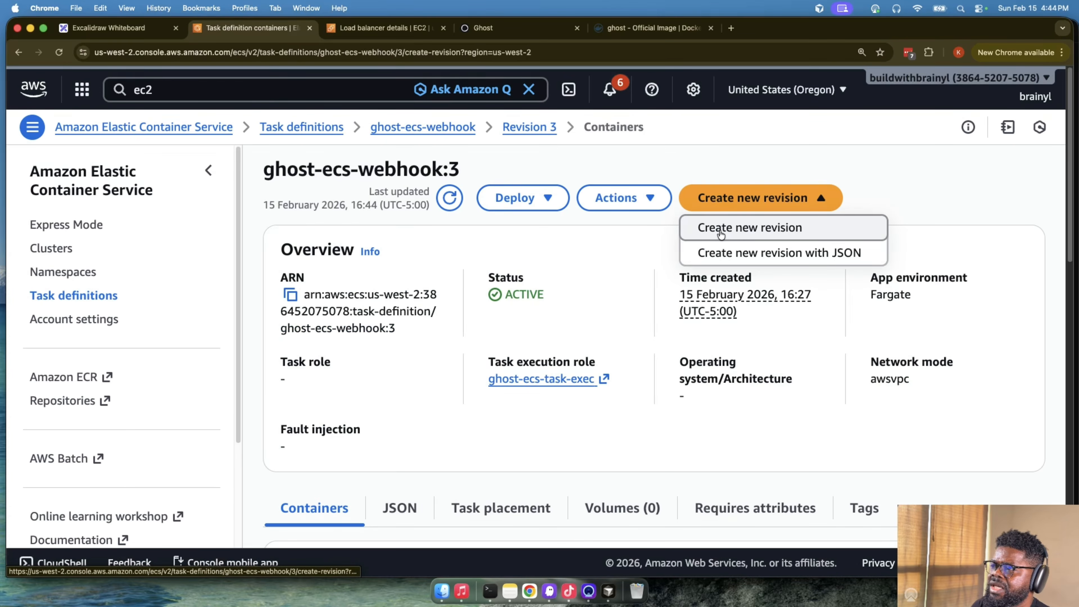
# - Examine the webhook-receiver container's image URI in the new revision form
pyautogui.scroll(-15, 502, 356)
pyautogui.scroll(15, 506, 351)
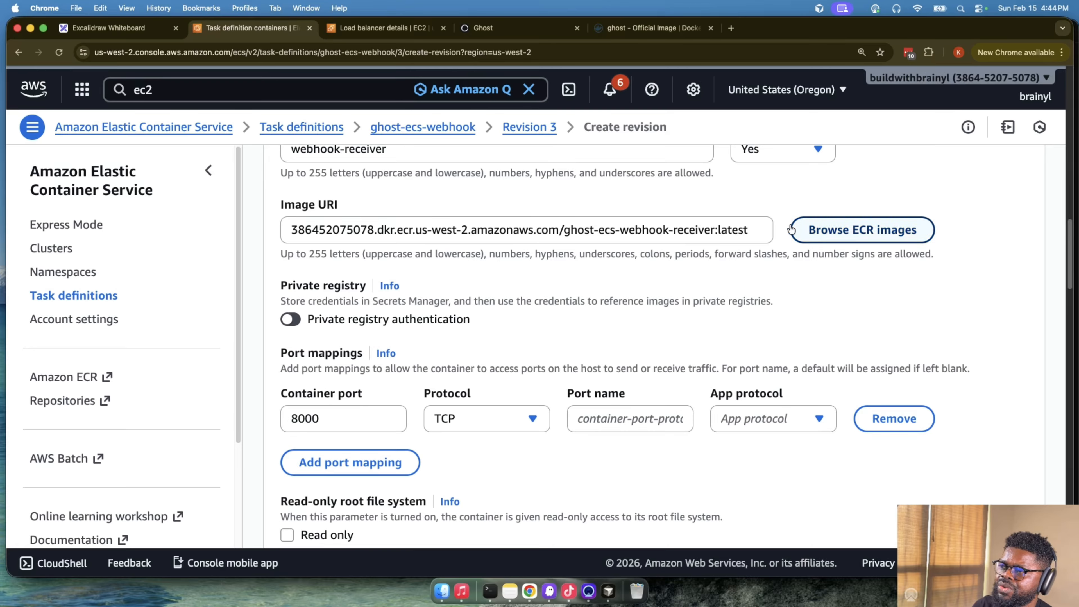
pyautogui.moveTo(749, 229); pyautogui.dragTo(290, 234)
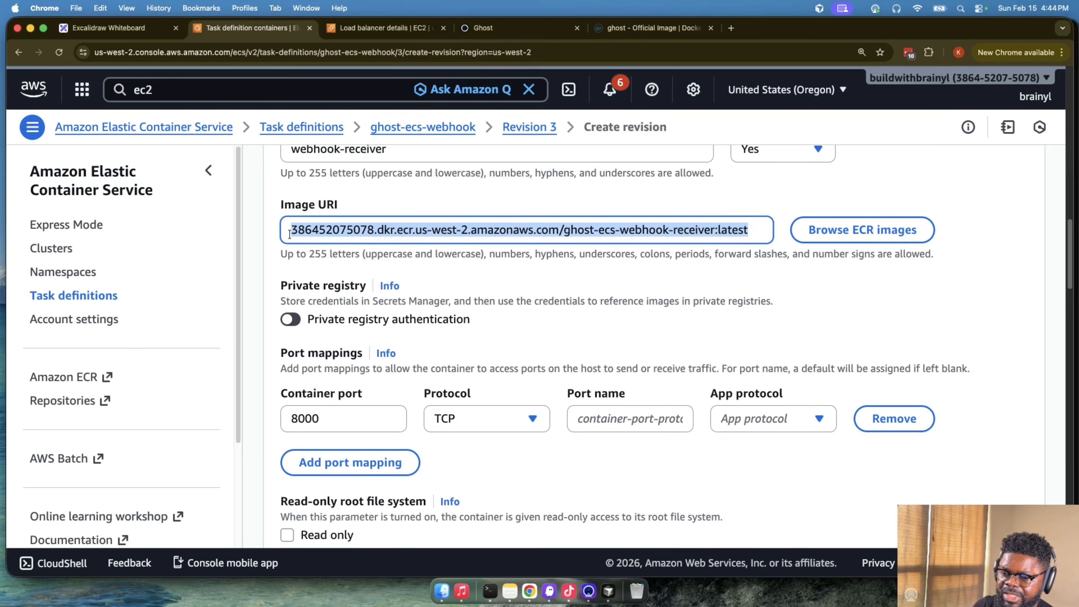
pyautogui.click(304, 230)
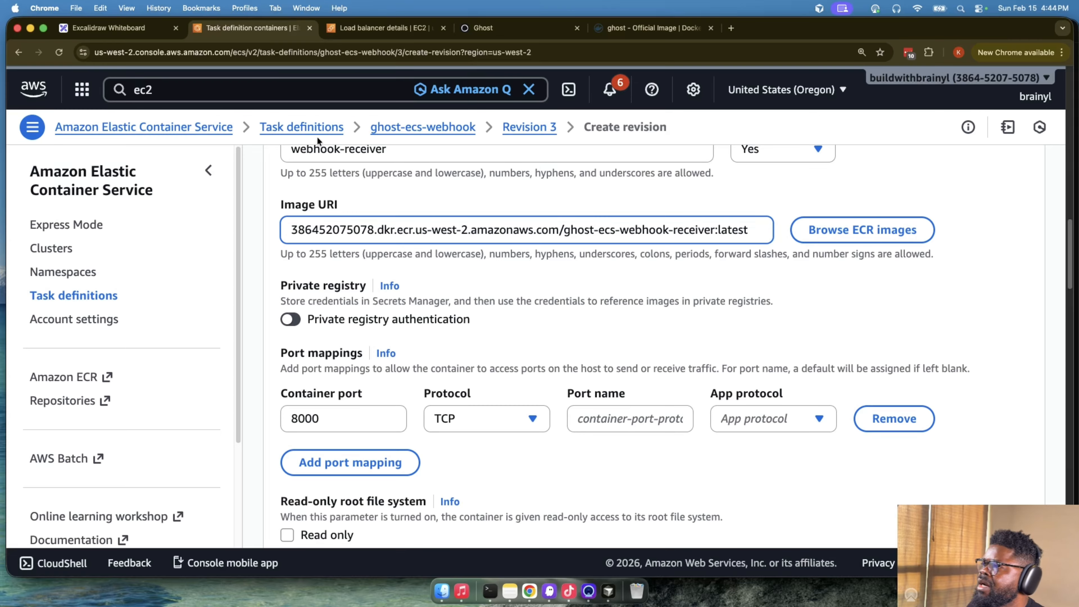
# - Search the AWS console for "ecr", open Elastic Container Registry in a separate tab and view the ghost-ecs-webhook-receiver repository's images
pyautogui.click(361, 34)
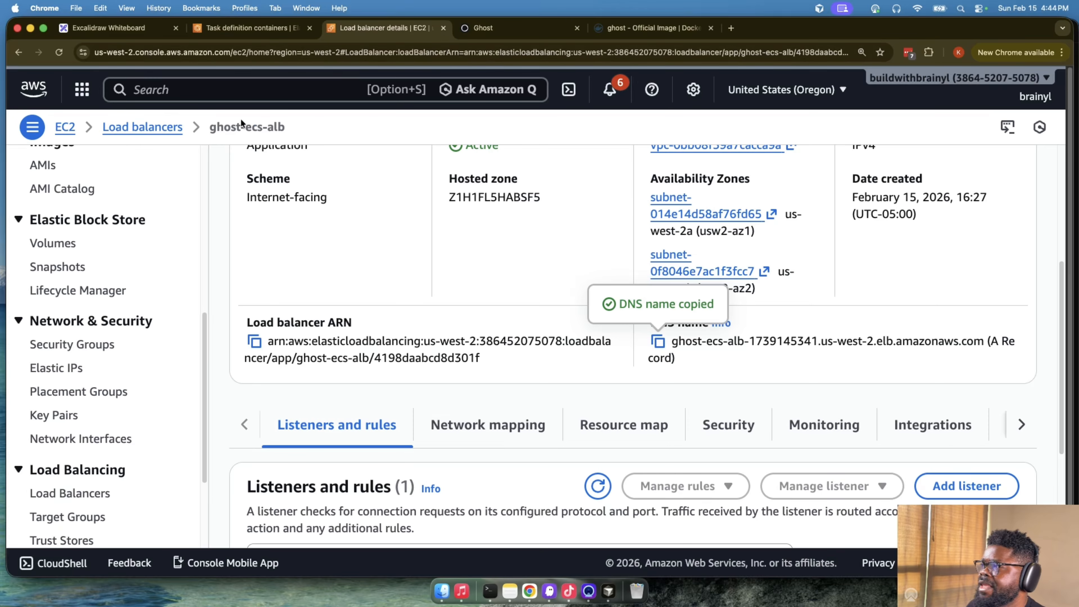
pyautogui.hotkey('alt', 's')
pyautogui.write('ecr')
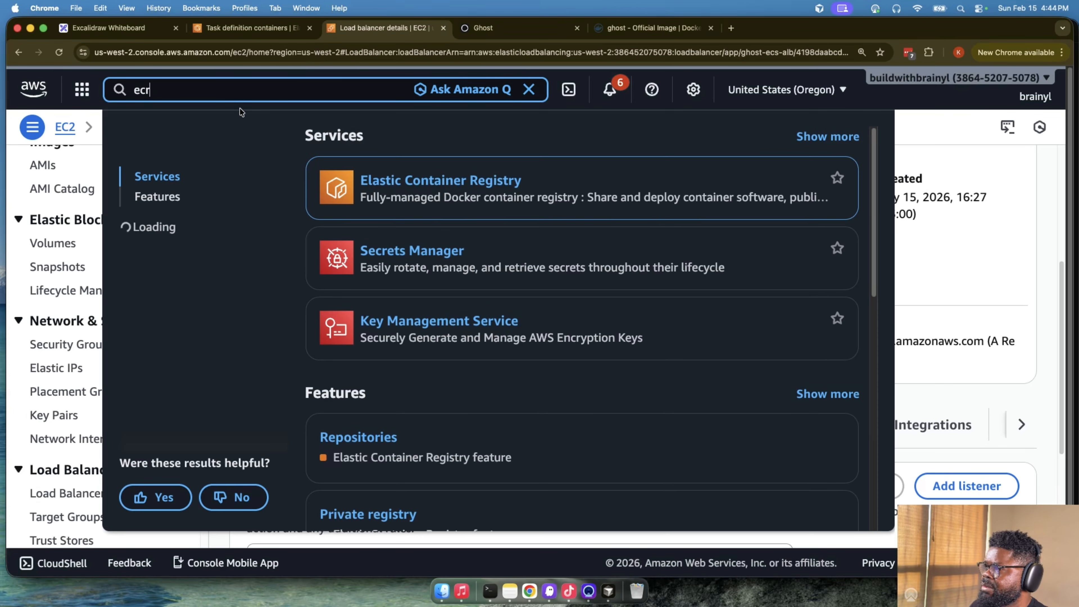
pyautogui.keyDown('super'); pyautogui.click(425, 180); pyautogui.keyUp('super')
pyautogui.click(491, 35)
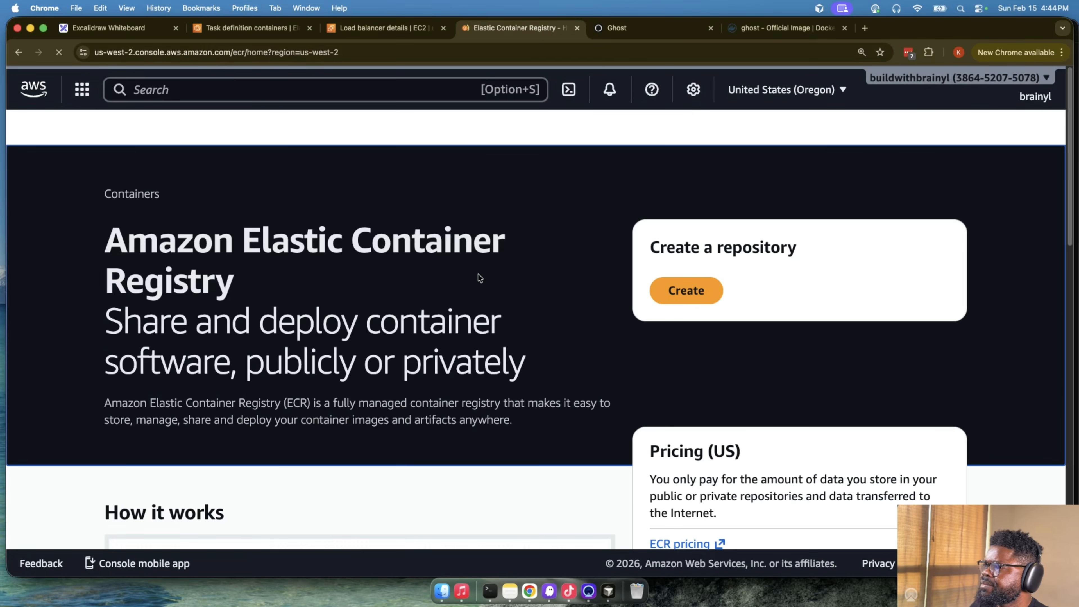
pyautogui.click(366, 365)
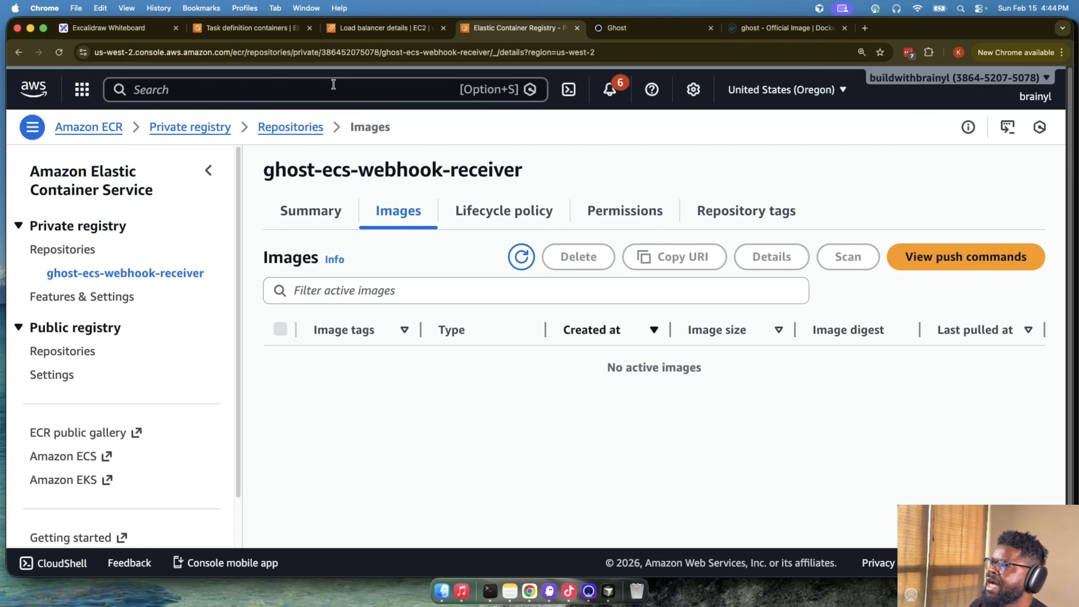
# - Return to the ECS console, leave the revision form and open the ghost-ecs-webhook service in ghost-ecs-cluster
pyautogui.click(251, 28)
pyautogui.scroll(10, 471, 153)
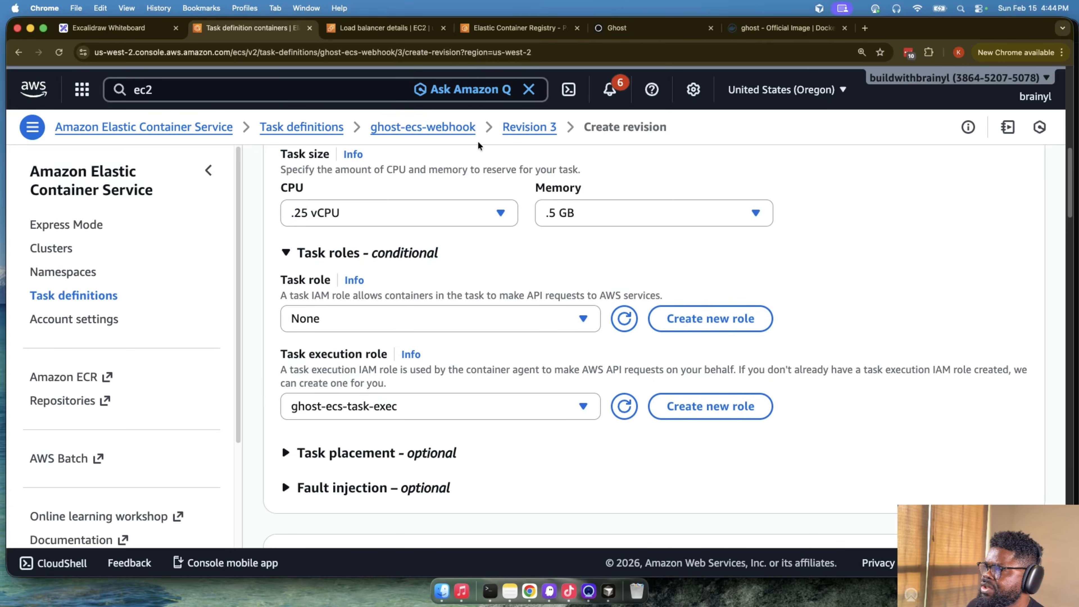
pyautogui.click(434, 137)
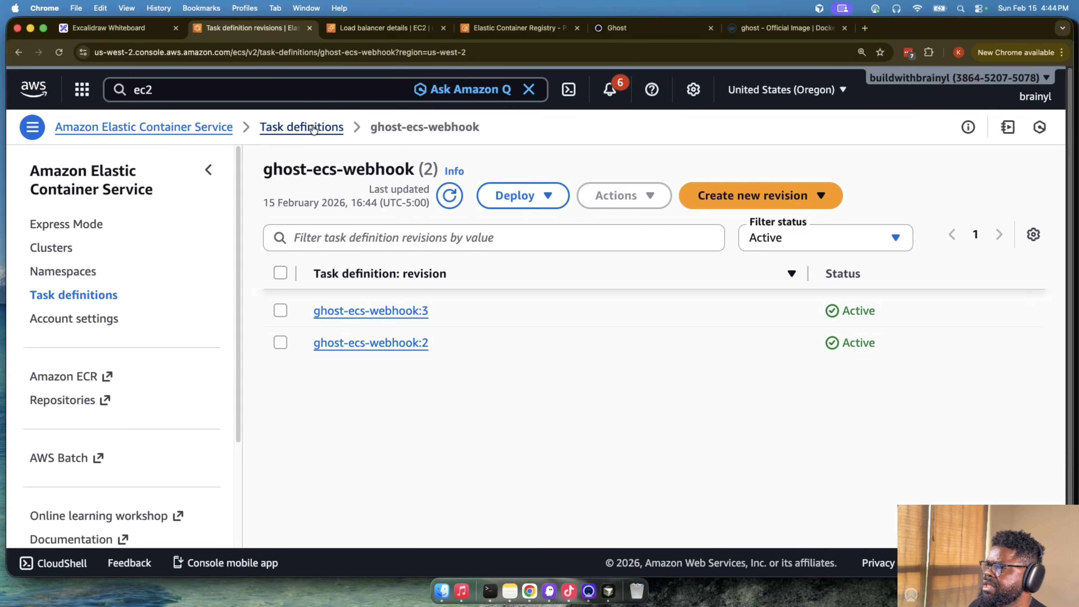
pyautogui.click(41, 248)
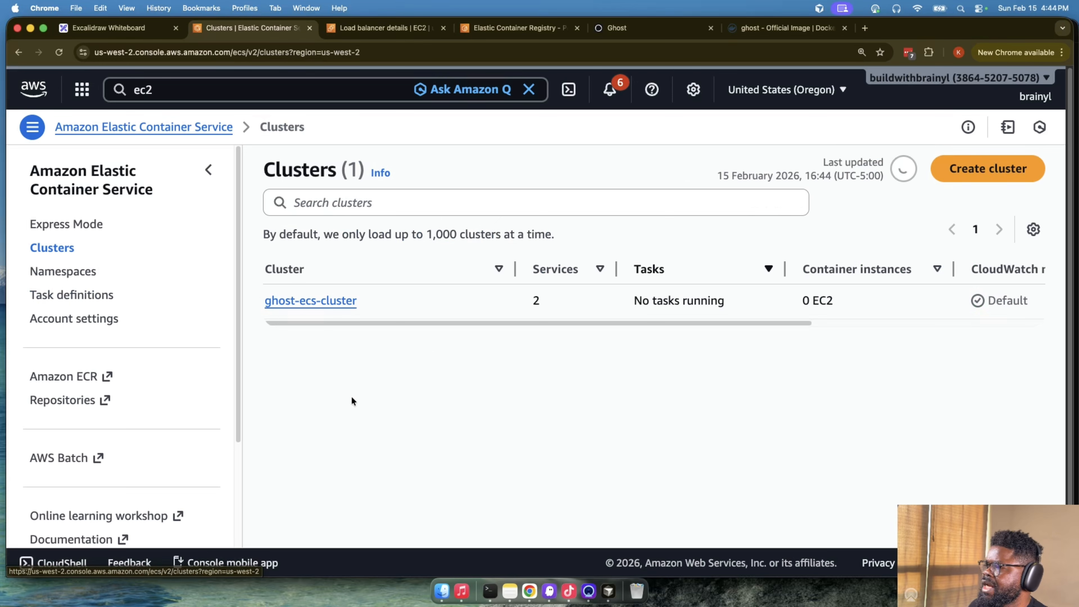
pyautogui.click(306, 299)
pyautogui.scroll(-5, 442, 446)
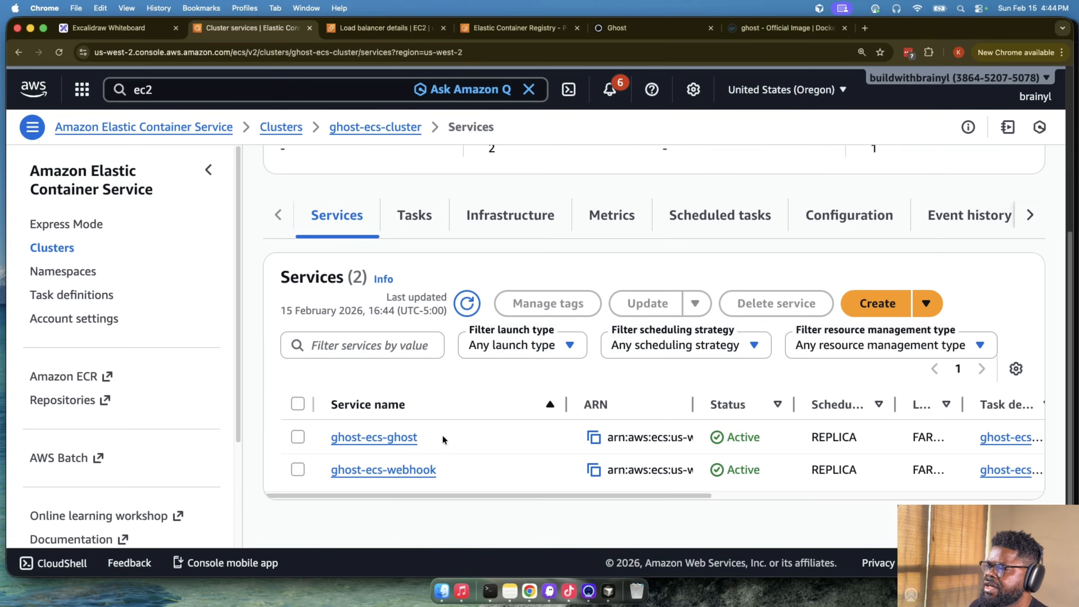
pyautogui.click(412, 472)
# - Review the webhook service's health, list its tasks and open the status details of the first stopped task
pyautogui.scroll(-1, 425, 454)
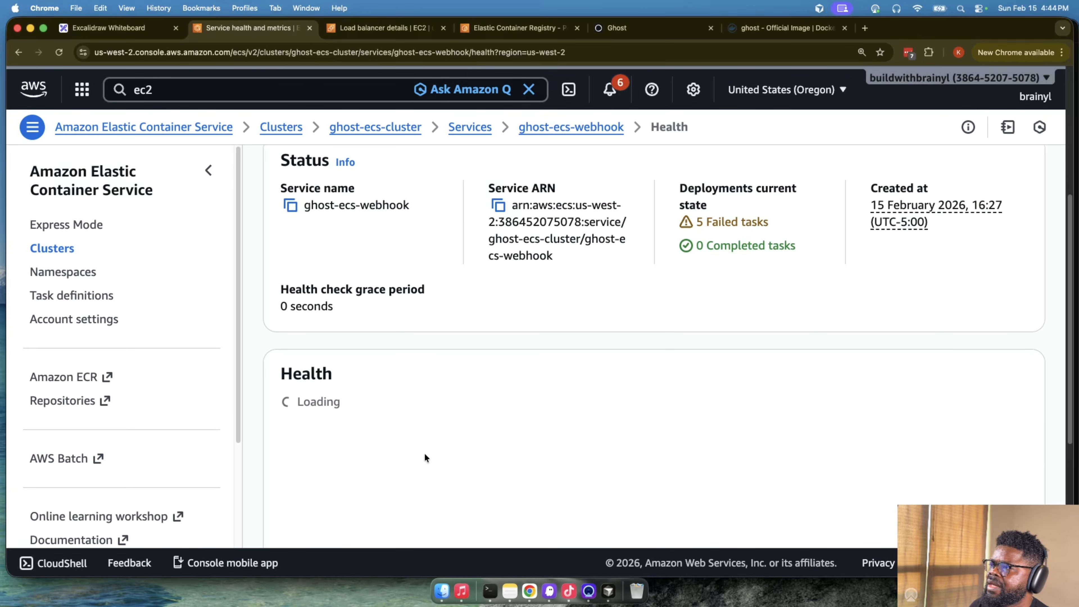
pyautogui.scroll(-5, 425, 454)
pyautogui.scroll(3, 425, 453)
pyautogui.scroll(8, 424, 305)
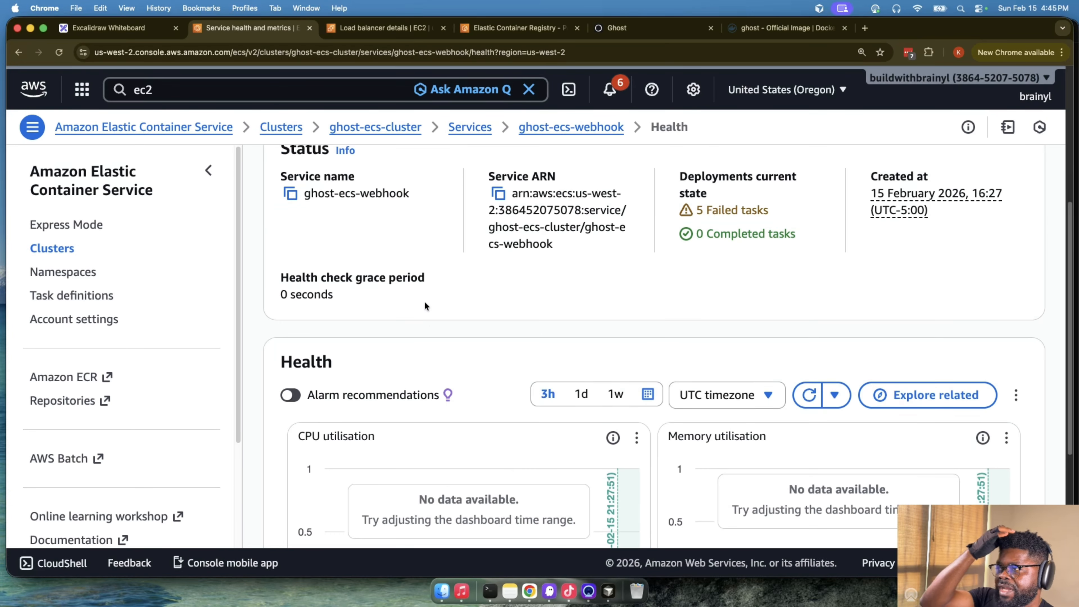
pyautogui.click(481, 354)
pyautogui.scroll(-3, 620, 349)
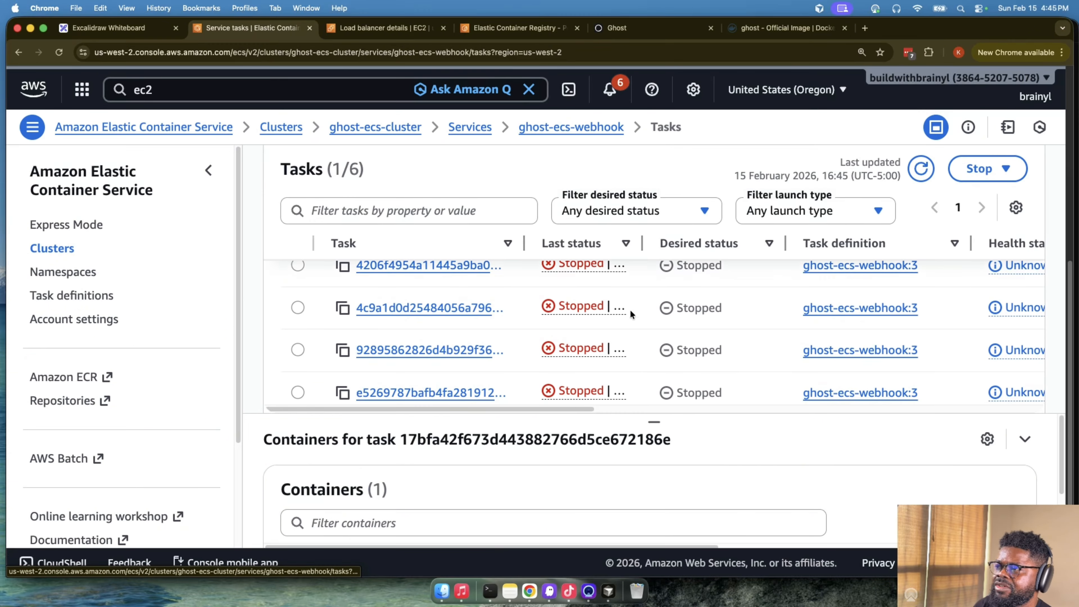
pyautogui.scroll(5, 629, 310)
pyautogui.click(548, 377)
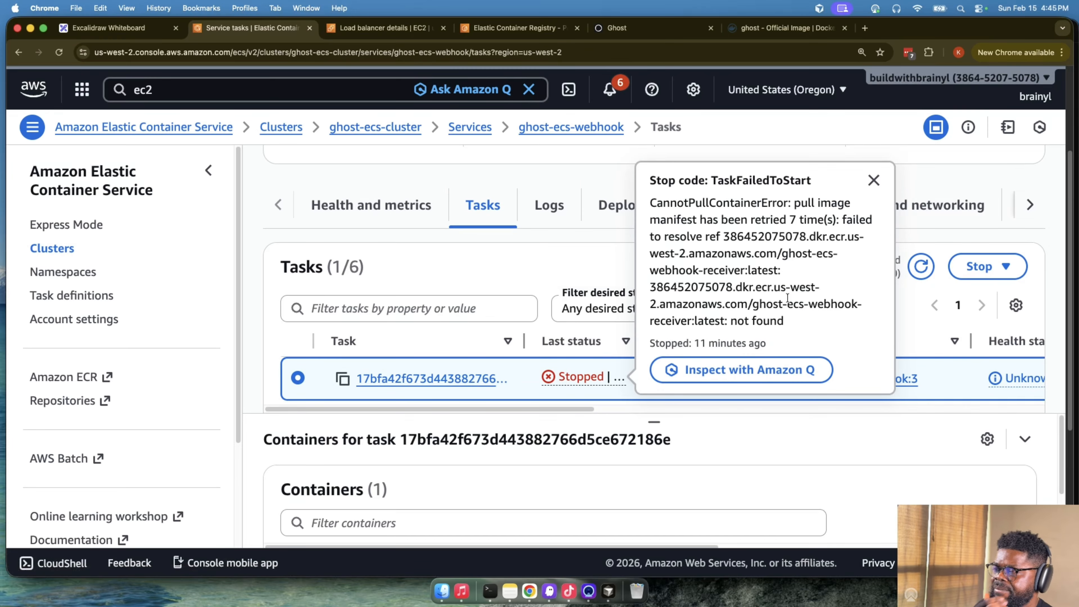
# - Read the stopped task's stop code and error text about the webhook receiver image, and close the details
pyautogui.moveTo(844, 221); pyautogui.dragTo(860, 305)
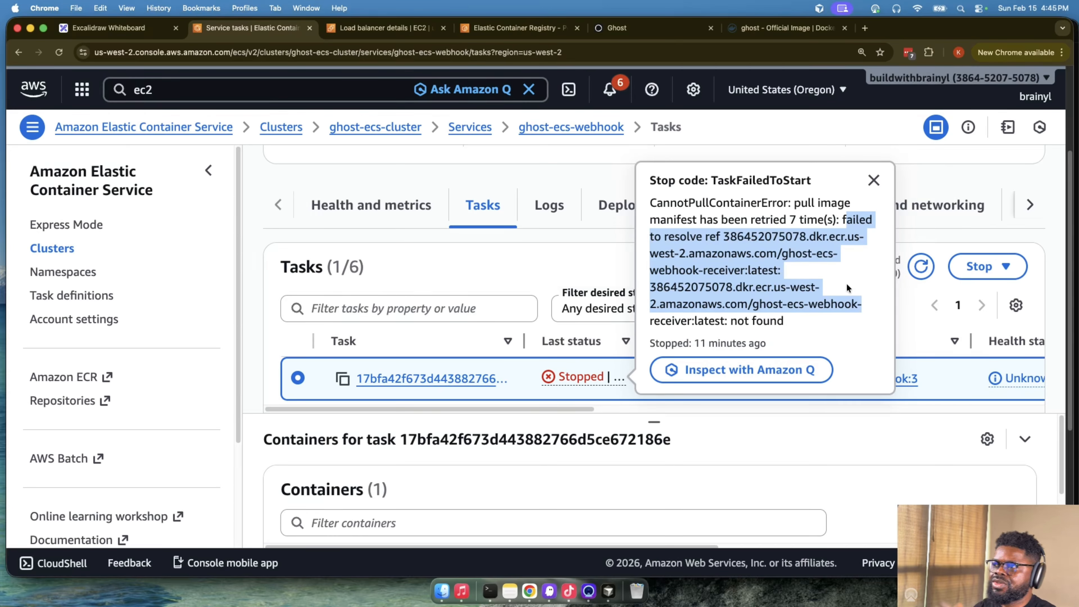
pyautogui.doubleClick(756, 181)
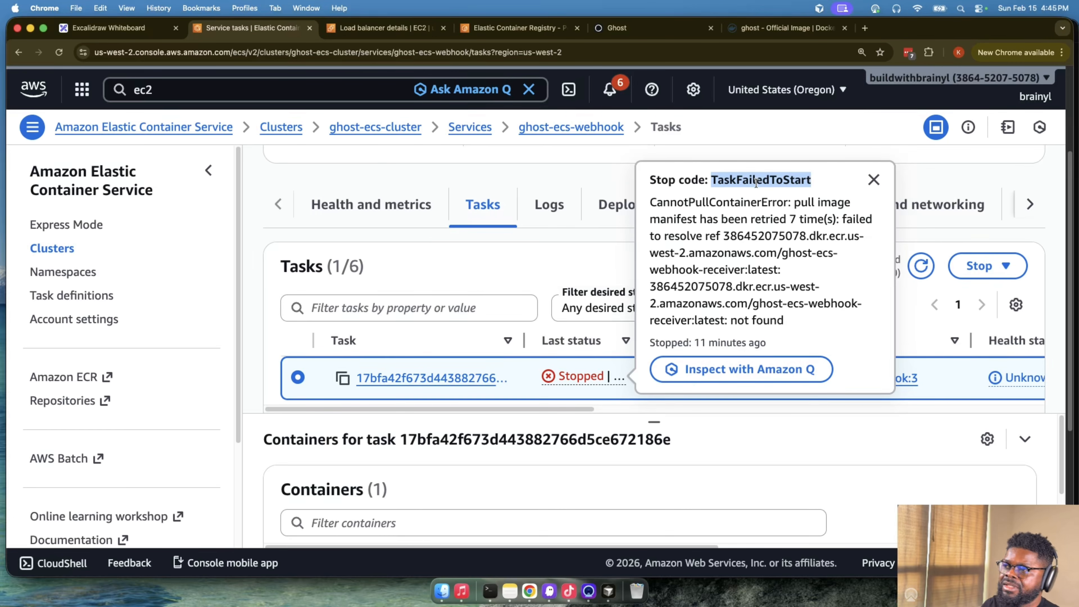
pyautogui.scroll(-1, 786, 288)
pyautogui.moveTo(802, 318); pyautogui.dragTo(698, 267)
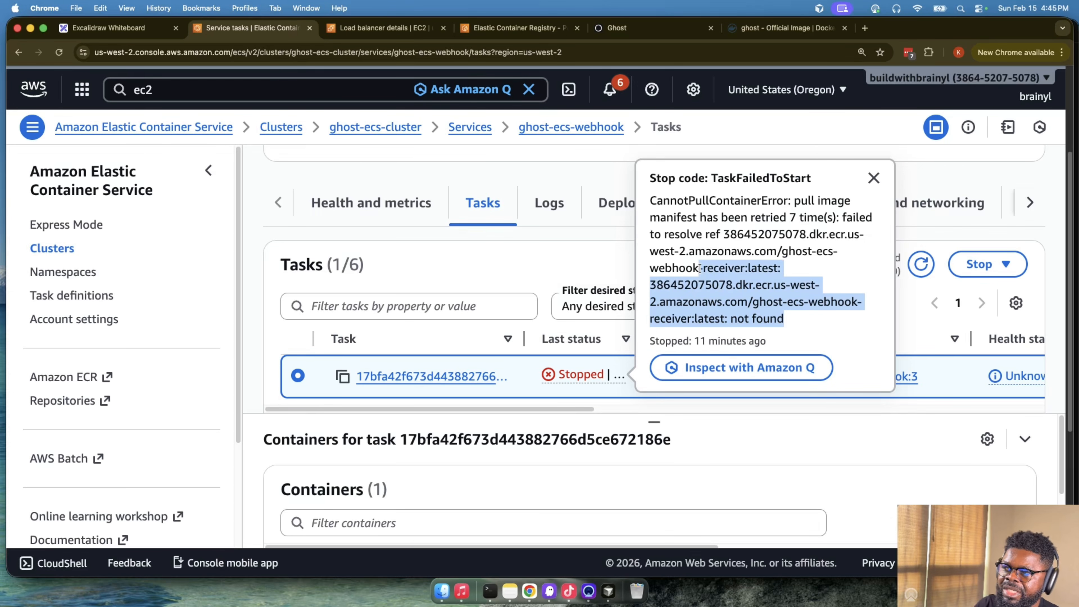
pyautogui.moveTo(787, 319)
pyautogui.mouseDown()
pyautogui.moveTo(735, 319)
pyautogui.moveTo(789, 319)
pyautogui.mouseUp()
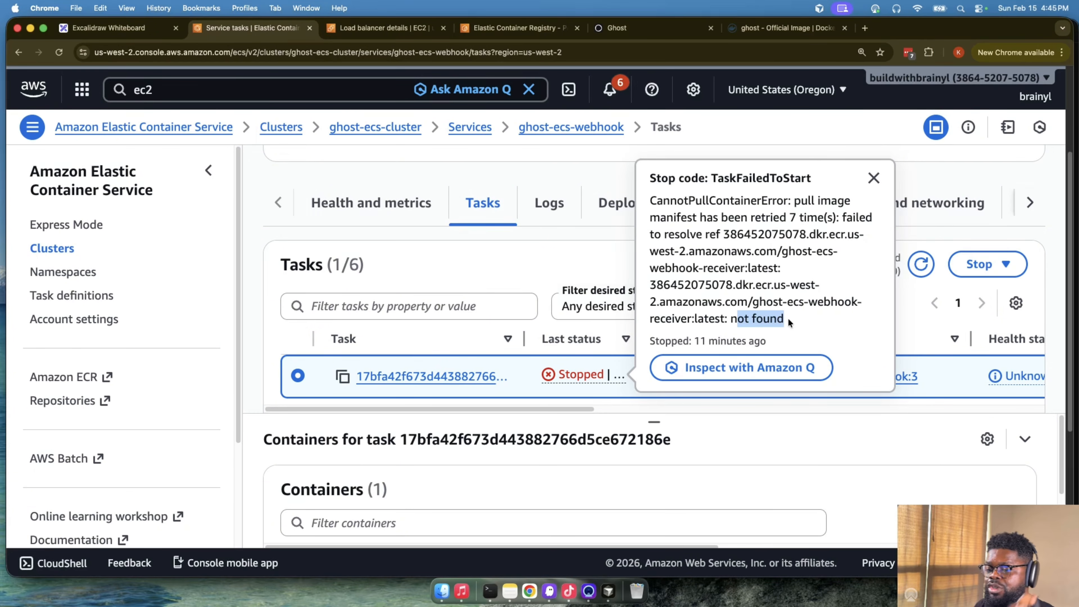
pyautogui.click(891, 138)
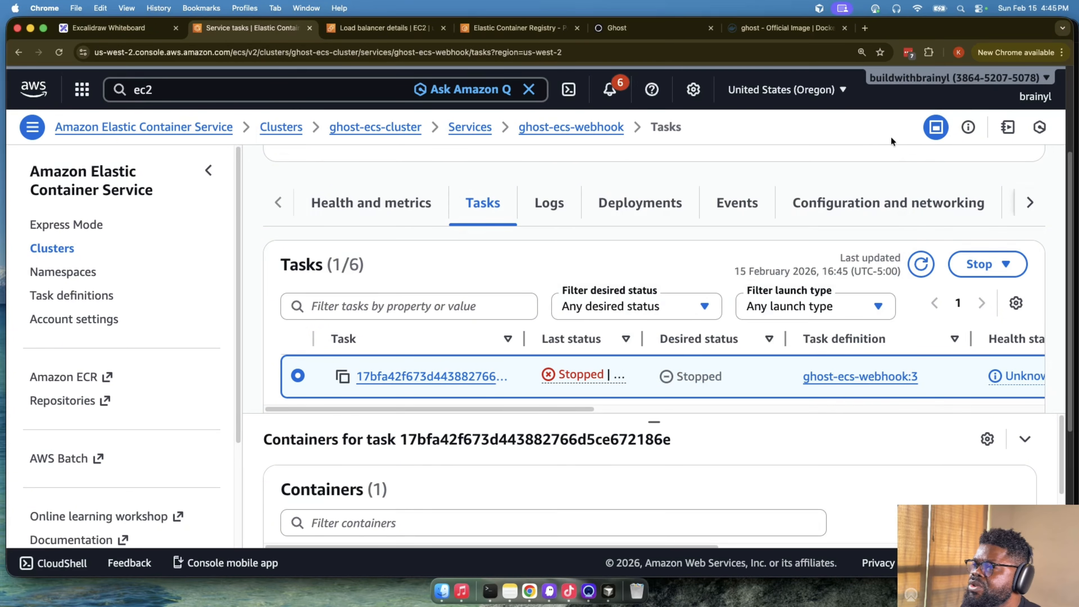
# - Switch to Cursor and open ecr.txt to view the commands for tagging and pushing the webhook-receiver image
pyautogui.click(591, 590)
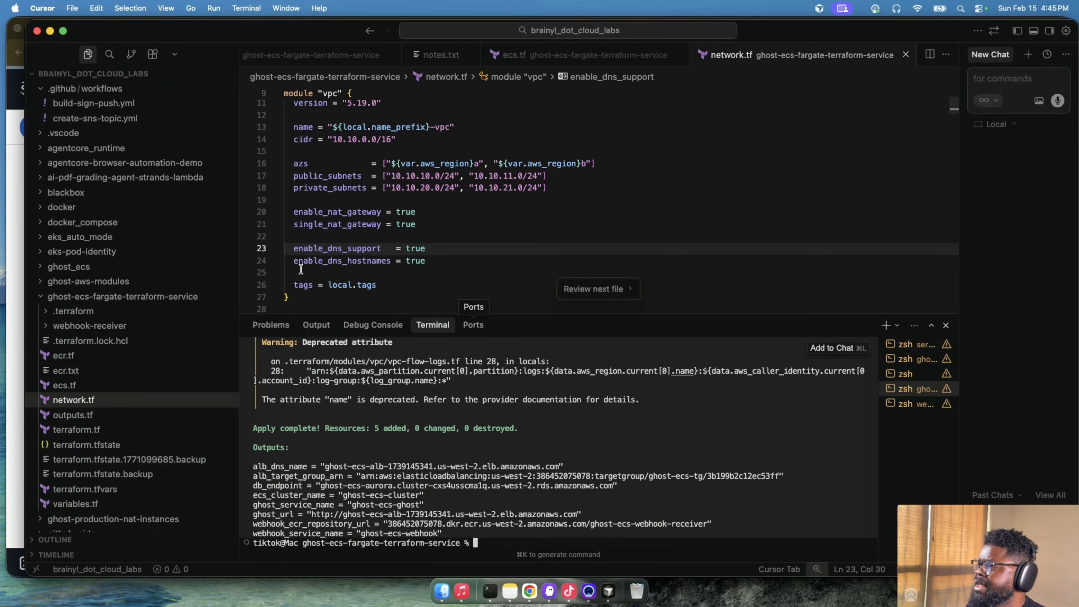
pyautogui.scroll(-5, 134, 446)
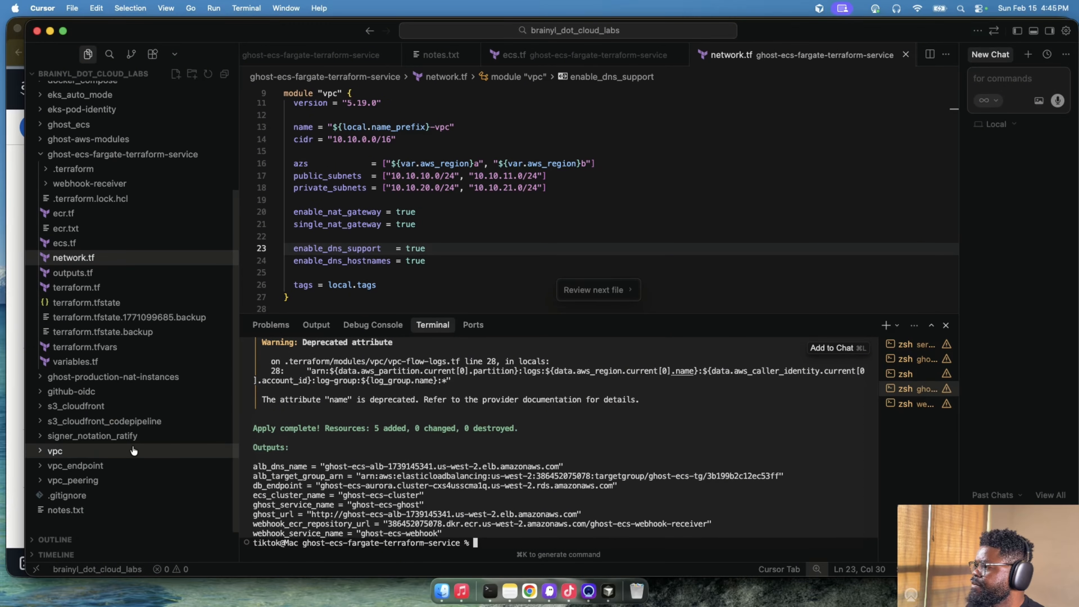
pyautogui.click(65, 228)
pyautogui.scroll(-3, 470, 219)
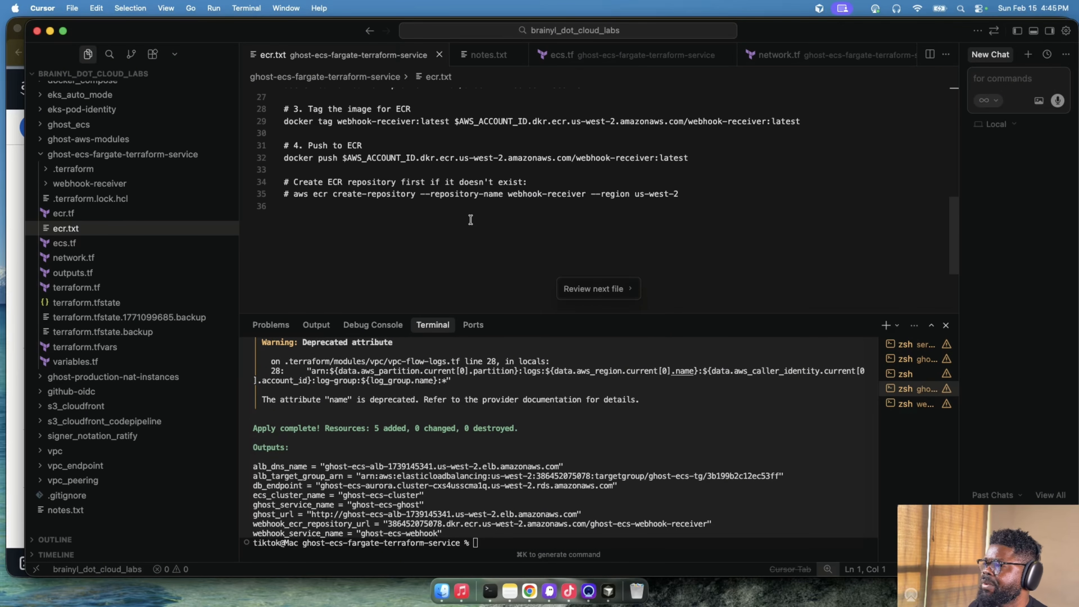
# - Change the terminal's directory to webhook-receiver with cd and list its files with ls
pyautogui.click(655, 520)
pyautogui.write('cd web')
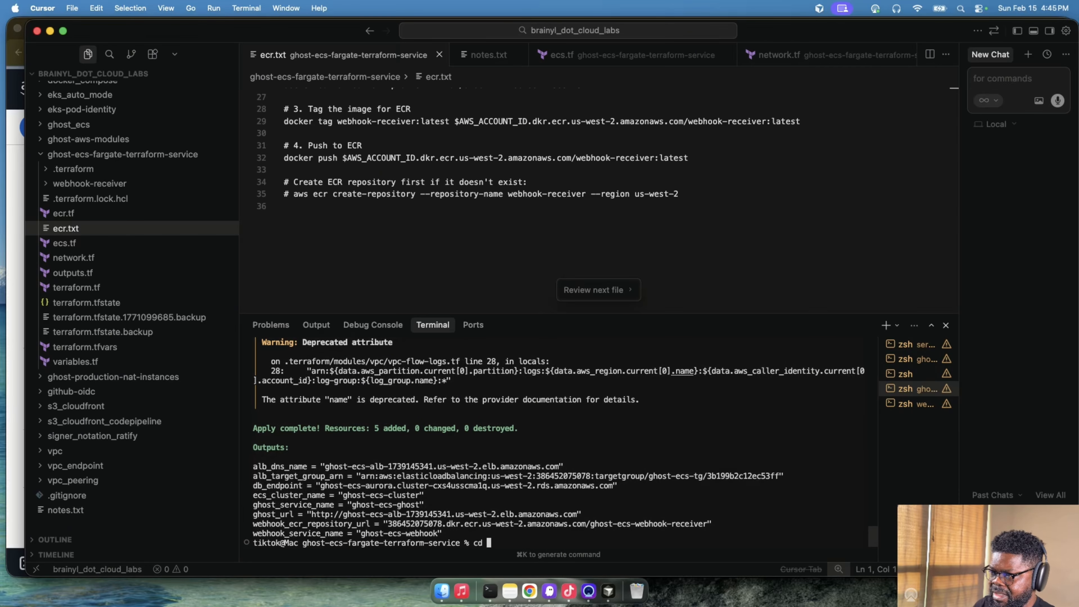
pyautogui.write('h')
pyautogui.press('Tab')
pyautogui.press('Return')
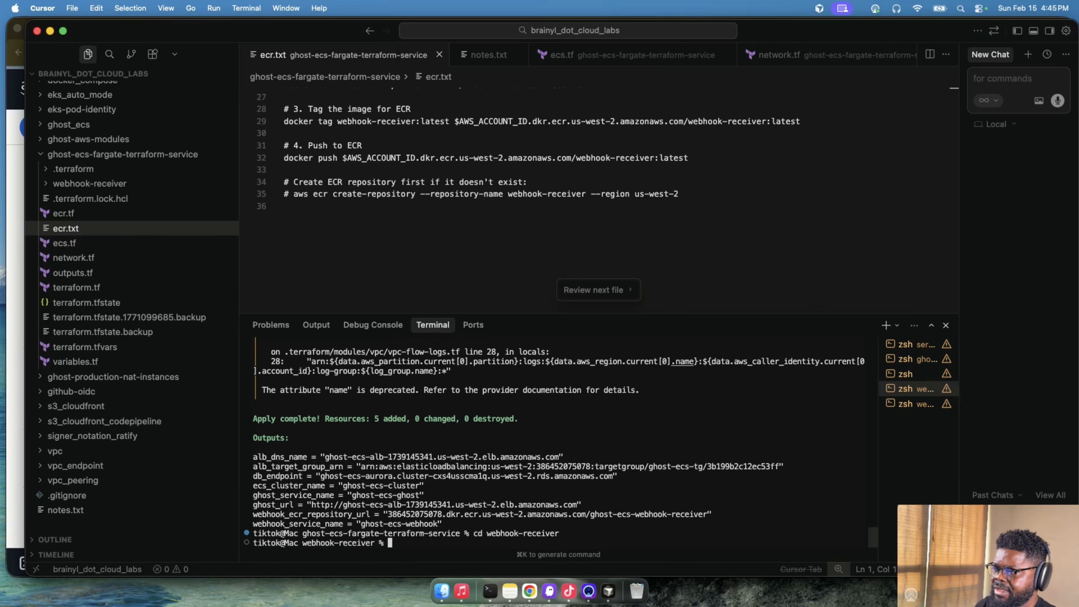
pyautogui.press('Return')
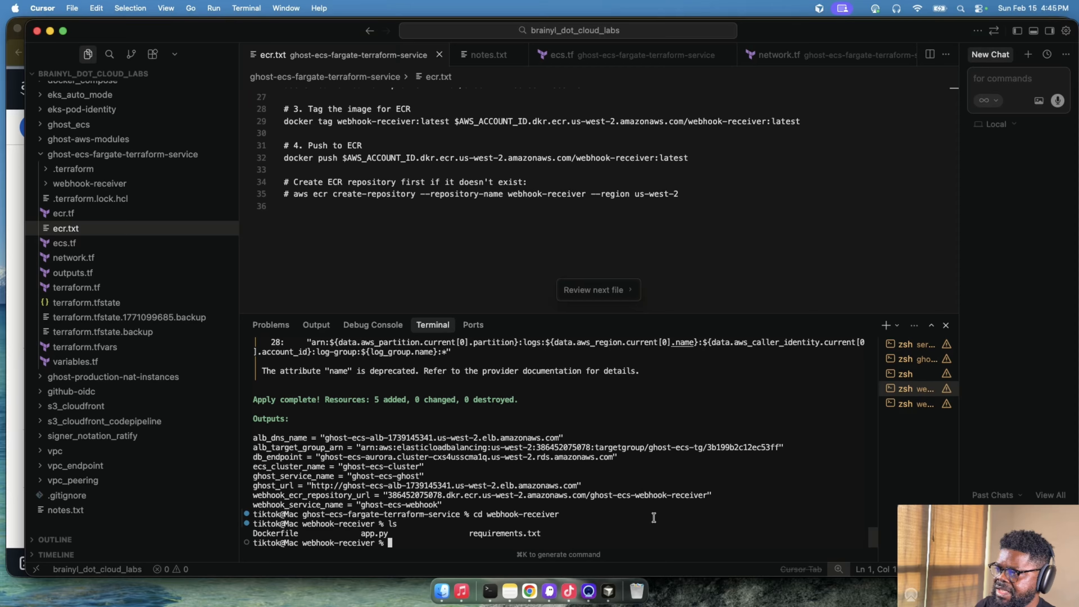
# - Go over the Dockerfile, app.py and requirements.txt in the terminal listing and the local testing and ECR build steps in ecr.txt
pyautogui.moveTo(464, 536); pyautogui.dragTo(545, 532)
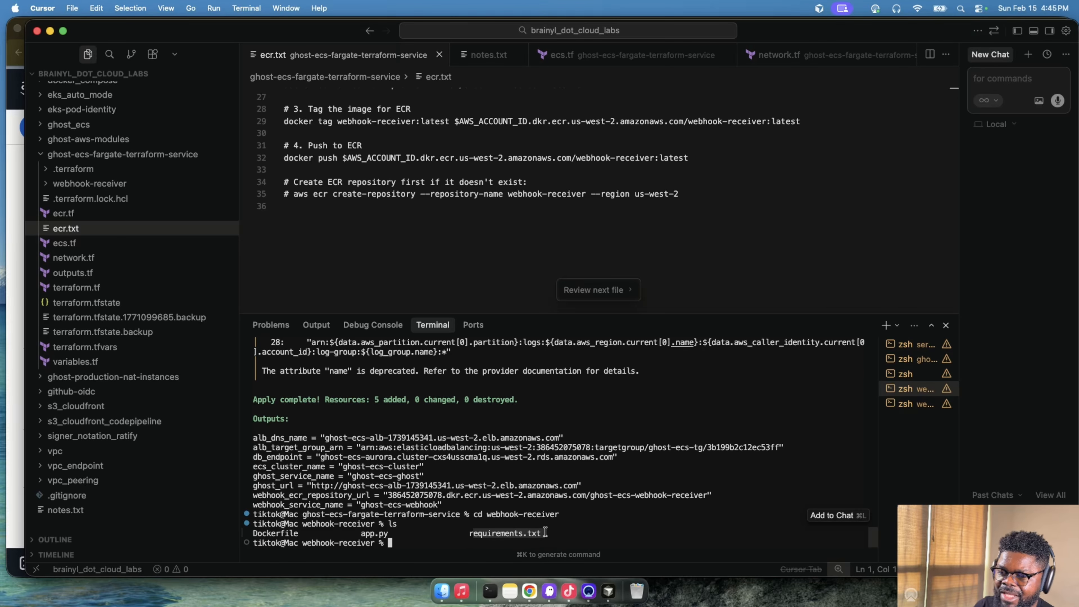
pyautogui.moveTo(360, 533); pyautogui.dragTo(388, 533)
pyautogui.moveTo(303, 533); pyautogui.dragTo(254, 533)
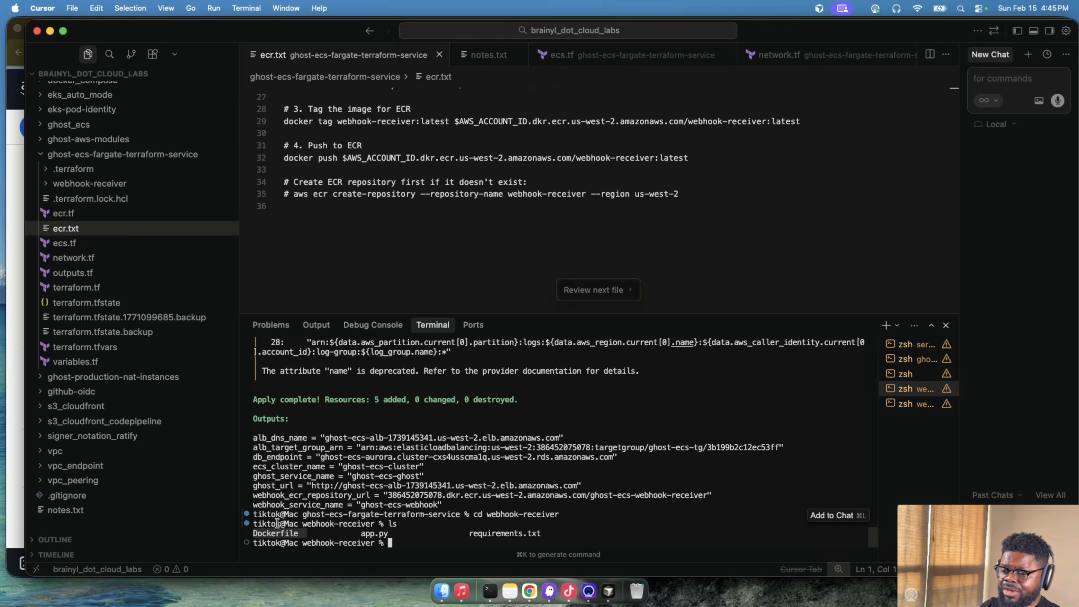
pyautogui.scroll(8, 415, 238)
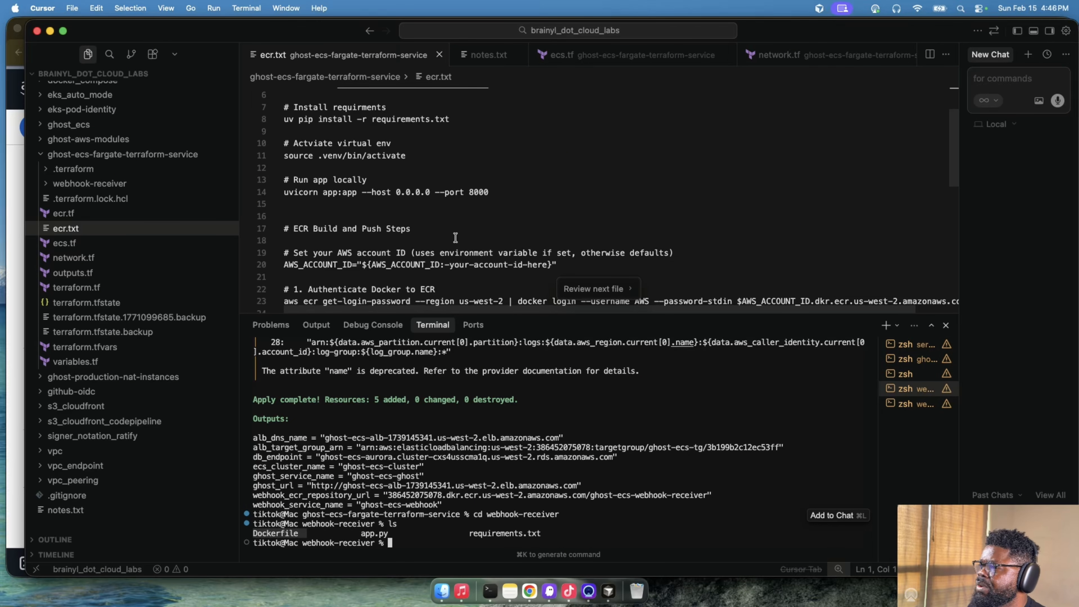
pyautogui.scroll(2, 483, 217)
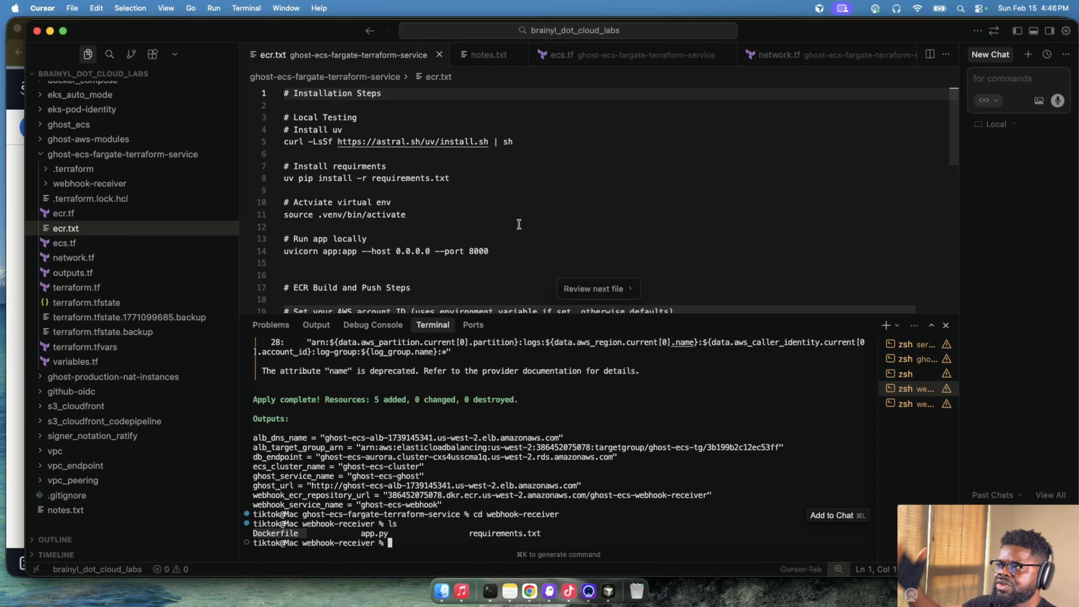
pyautogui.scroll(-3, 522, 220)
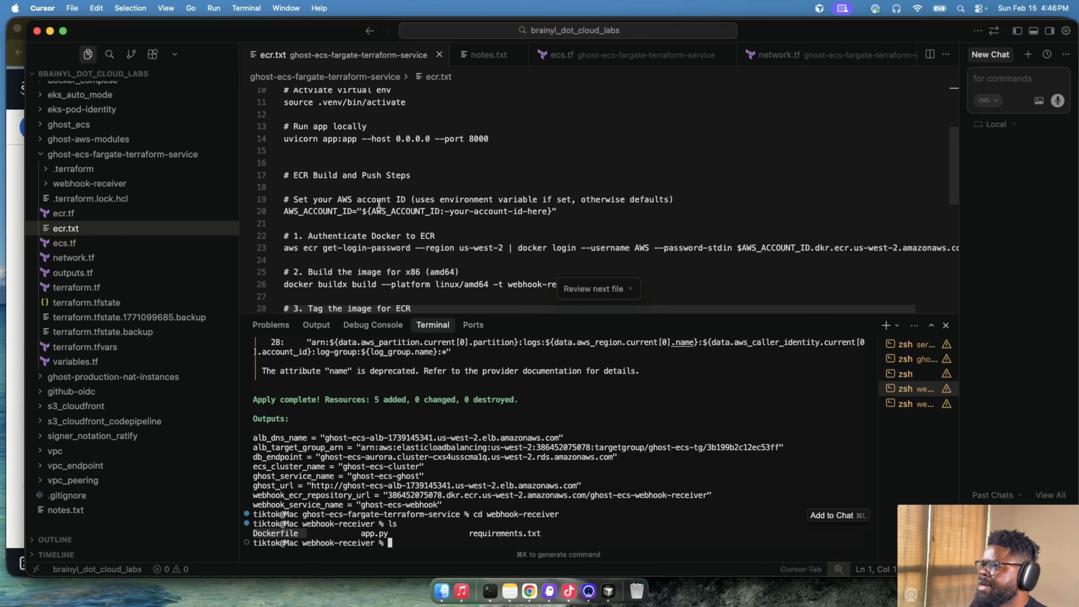
pyautogui.click(332, 211)
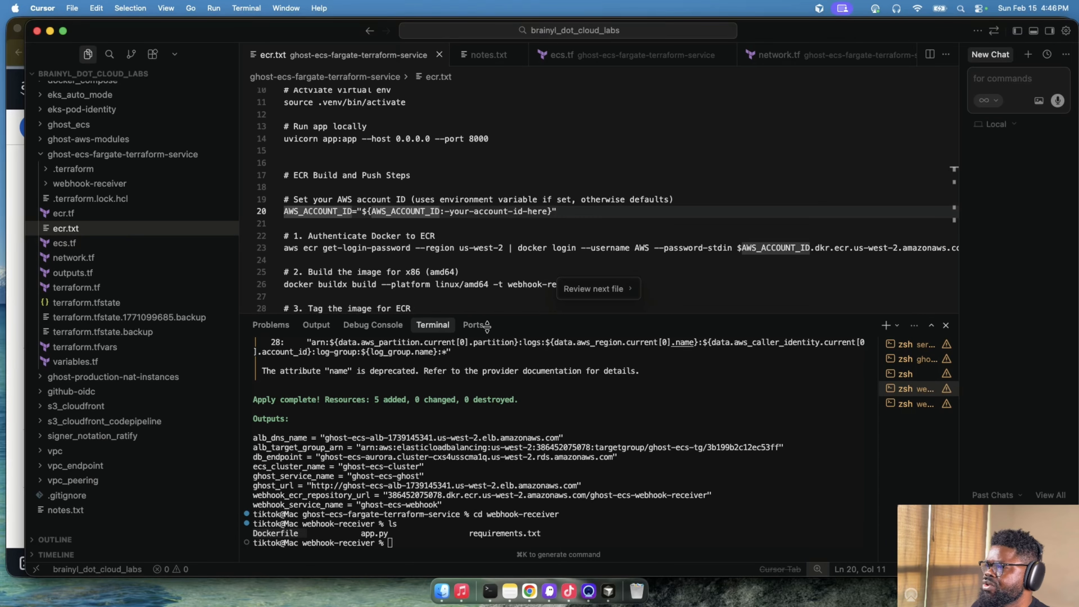
pyautogui.hotkey('ctrl', '`')
pyautogui.write('export')
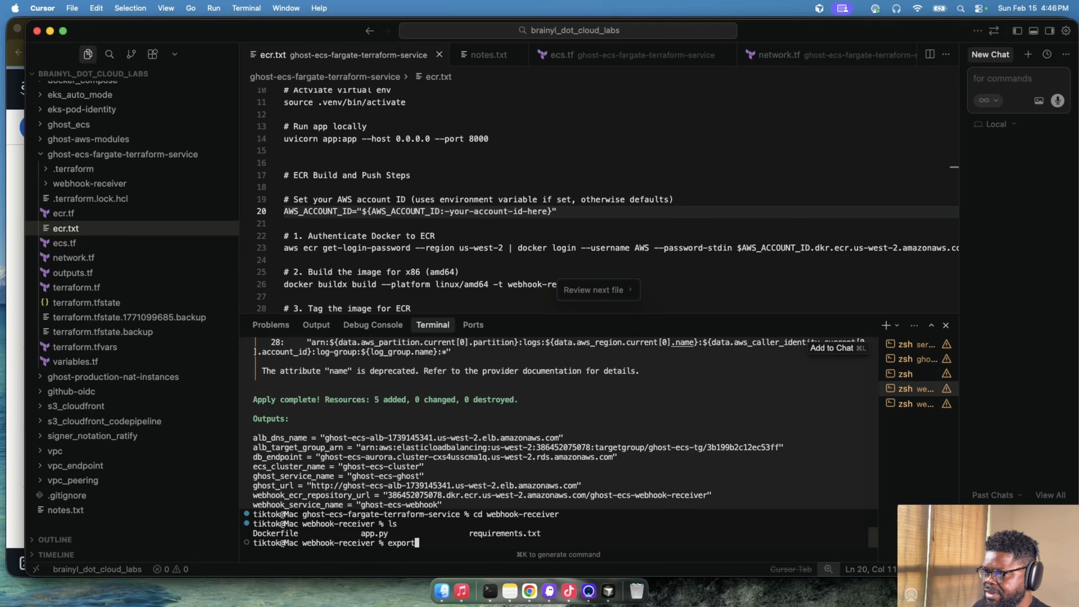
pyautogui.write('AWS_ACCOUNT_ID="${AWS_ACCOUNT_ID:-your-account-id-here}"')
pyautogui.press('Return')
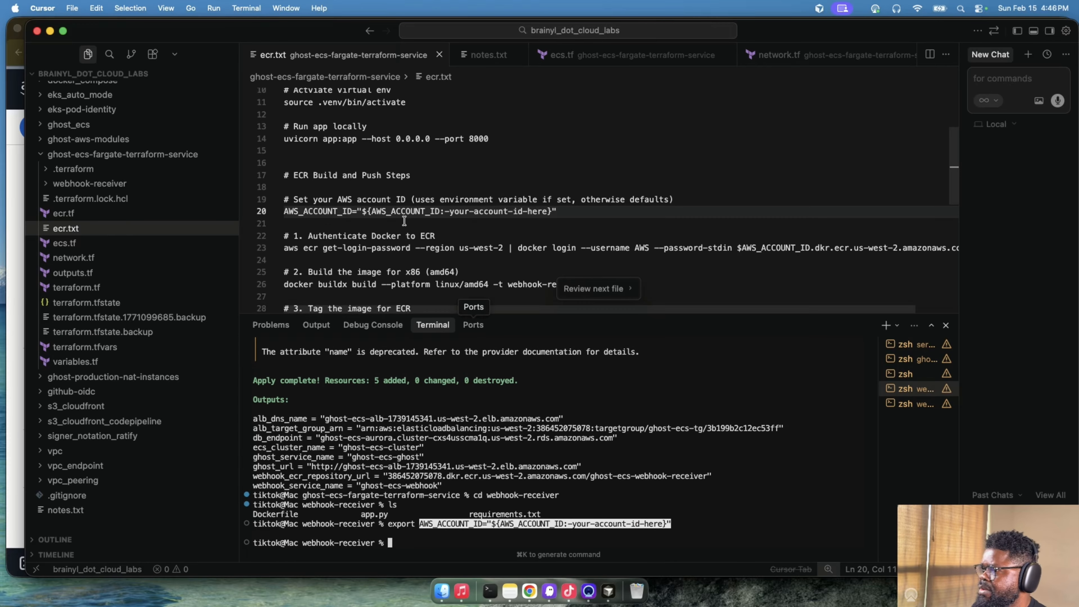
pyautogui.doubleClick(322, 211)
pyautogui.write('export')
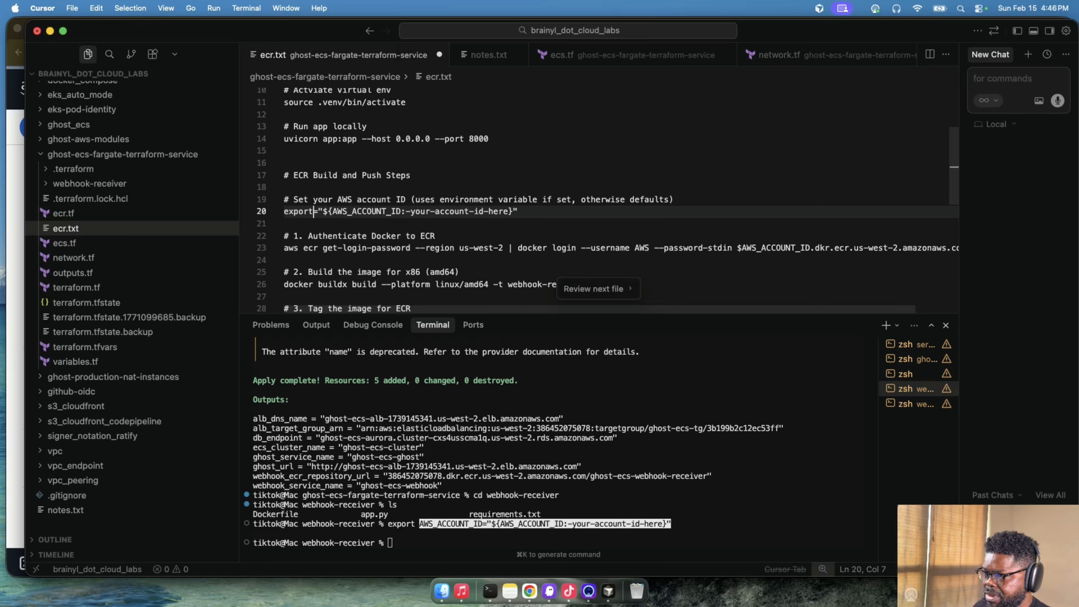
pyautogui.press('super+z')
# - Export AWS_ACCOUNT_ID in the terminal, taking the account ID from the start of the webhook_ecr_repository_url output and removing the rest of the URL
pyautogui.doubleClick(318, 211)
pyautogui.press('super+c')
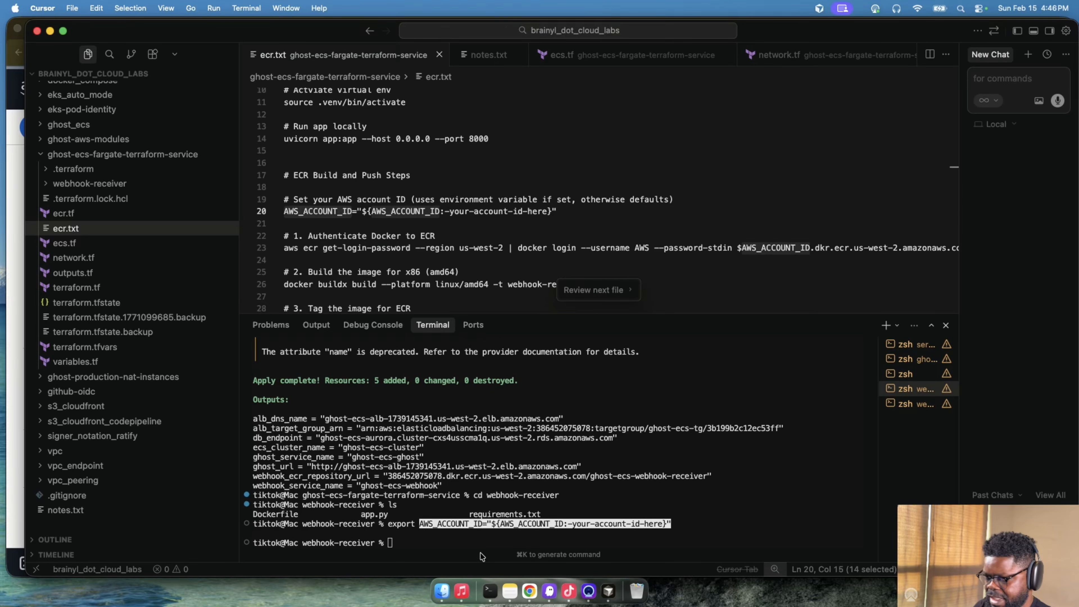
pyautogui.click(490, 543)
pyautogui.write('export')
pyautogui.press('super+v')
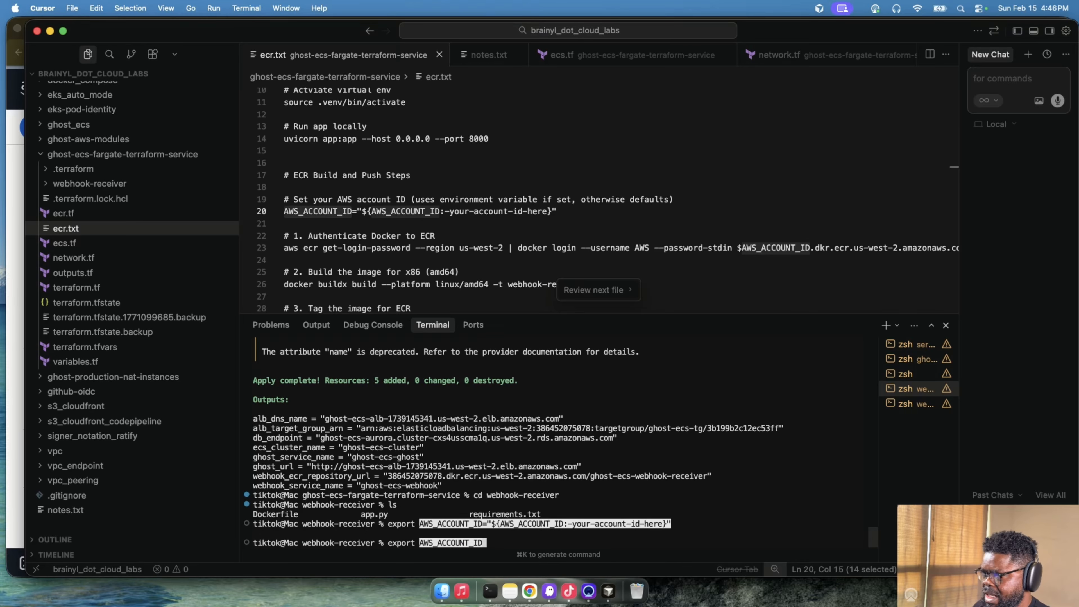
pyautogui.write('=')
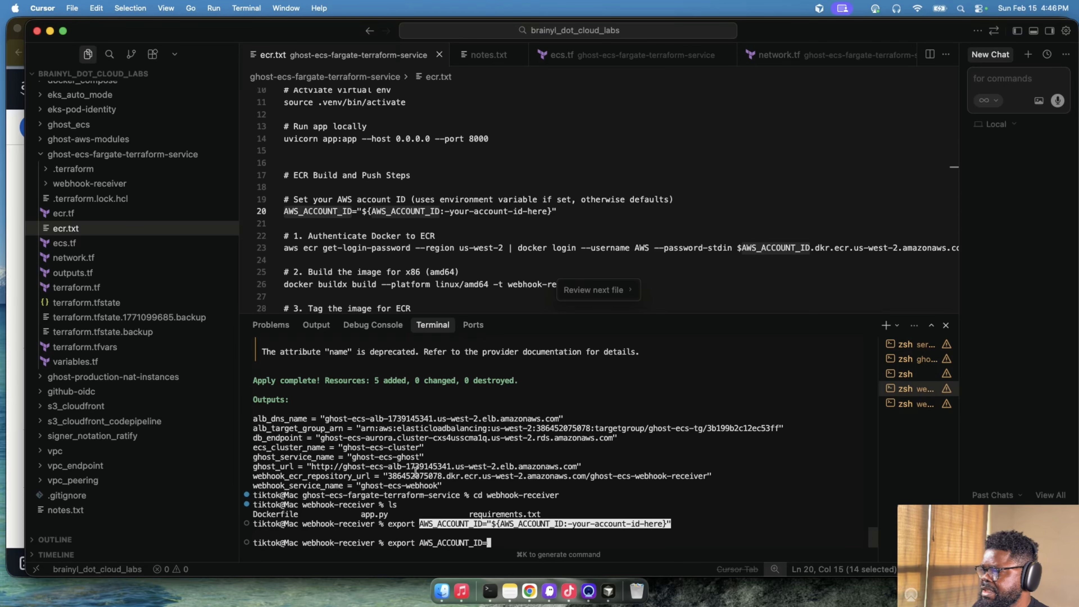
pyautogui.doubleClick(414, 476)
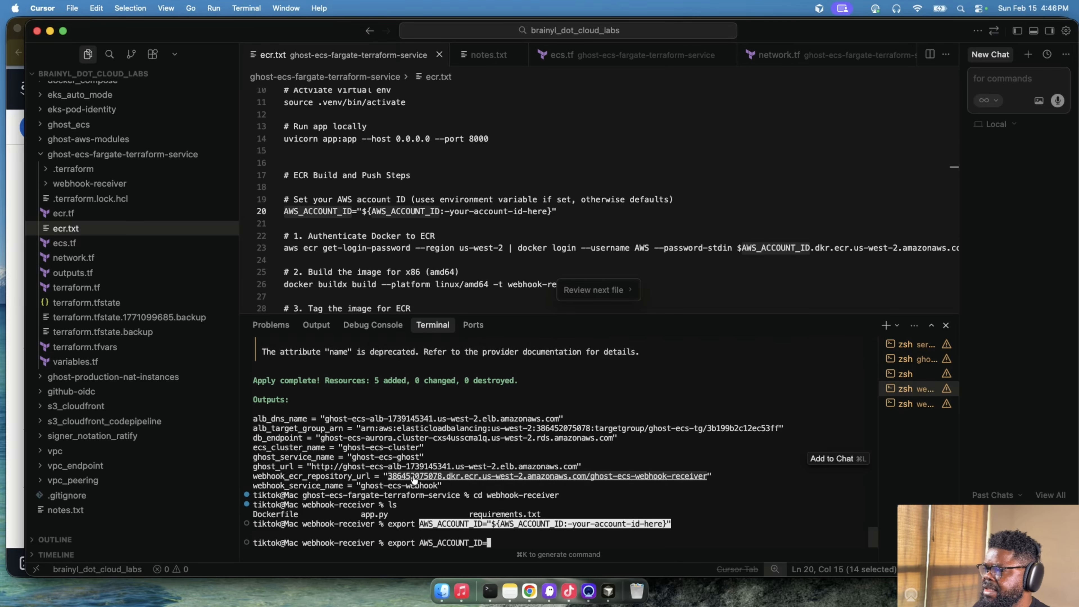
pyautogui.press('super+v')
pyautogui.press('BackSpace')
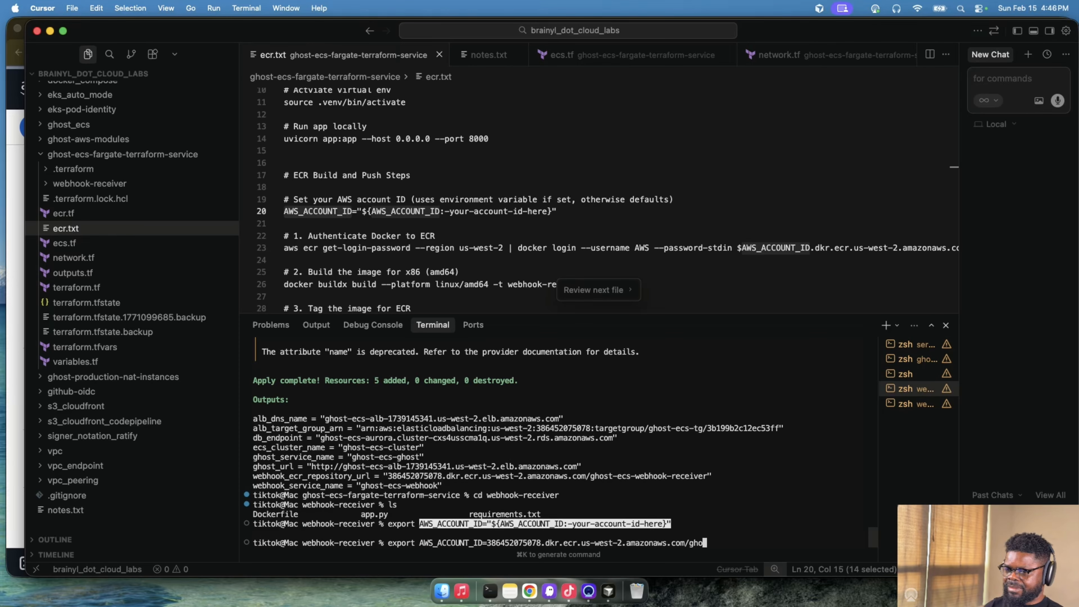
pyautogui.press('BackSpace')
pyautogui.press('BackSpace')
pyautogui.press('BackSpace')
pyautogui.press('BackSpace')
pyautogui.press('BackSpace')
pyautogui.press('BackSpace')
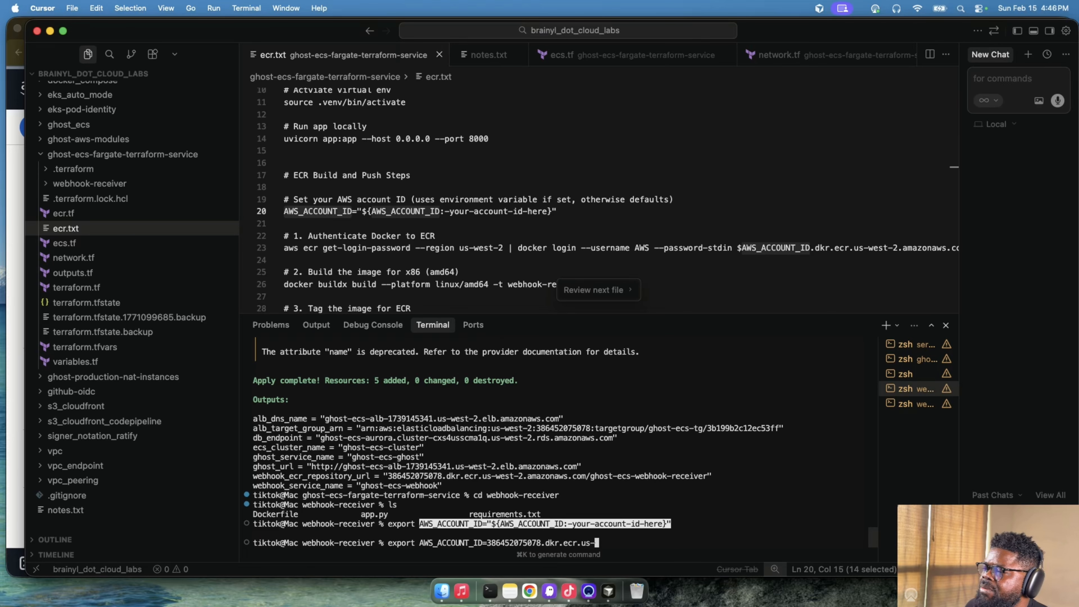
pyautogui.press('BackSpace')
pyautogui.press('BackSpace')
pyautogui.press('Return')
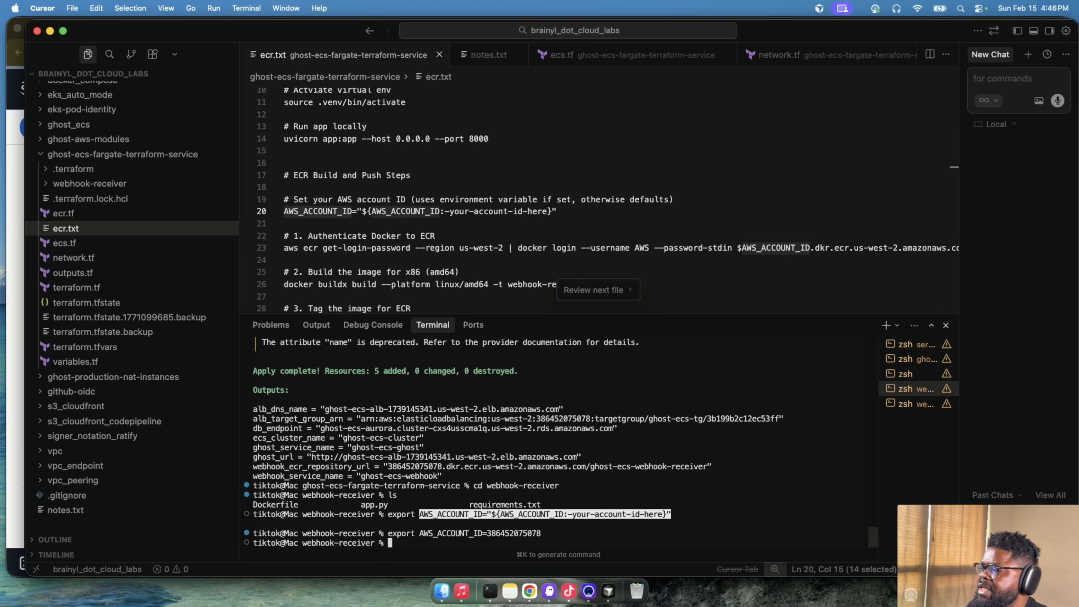
# - Authenticate Docker to ECR in us-west-2 by running the aws ecr get-login-password command from ecr.txt in the terminal
pyautogui.click(545, 274)
pyautogui.click(540, 248)
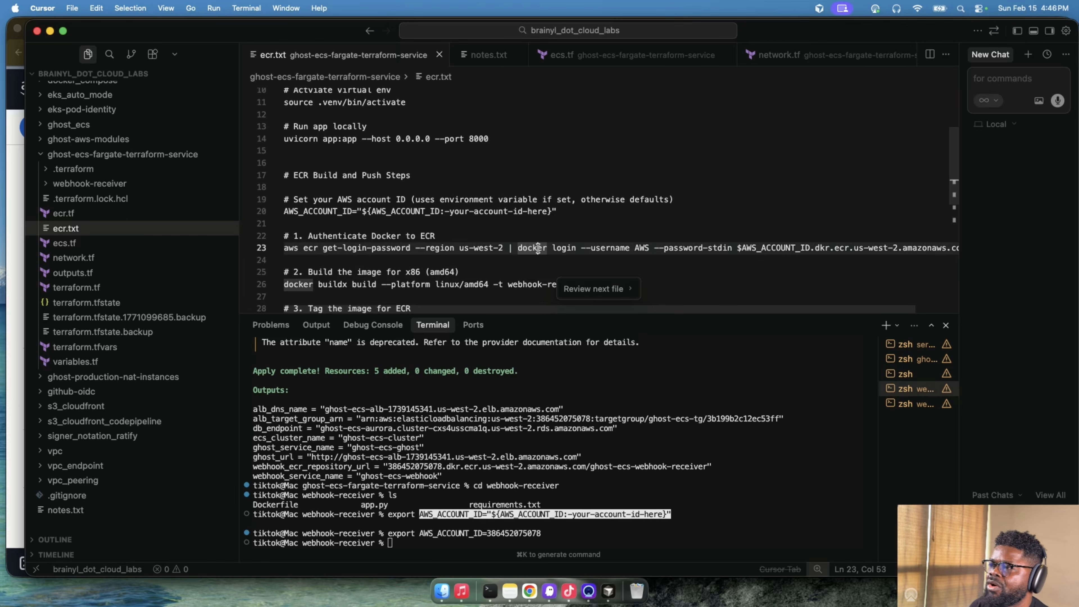
pyautogui.click(649, 536)
pyautogui.press('super+v')
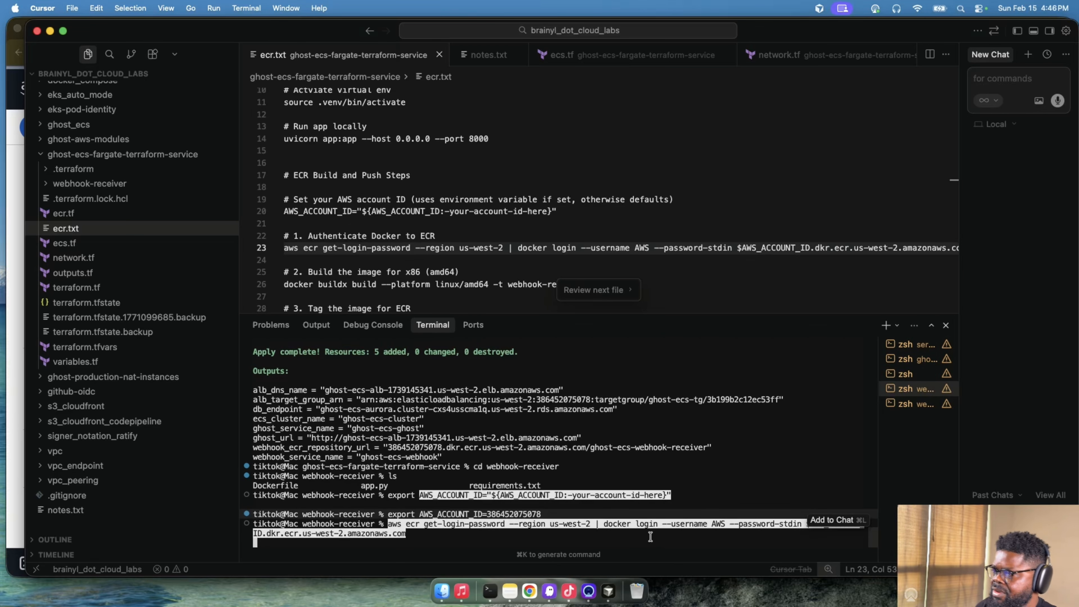
pyautogui.press('Return')
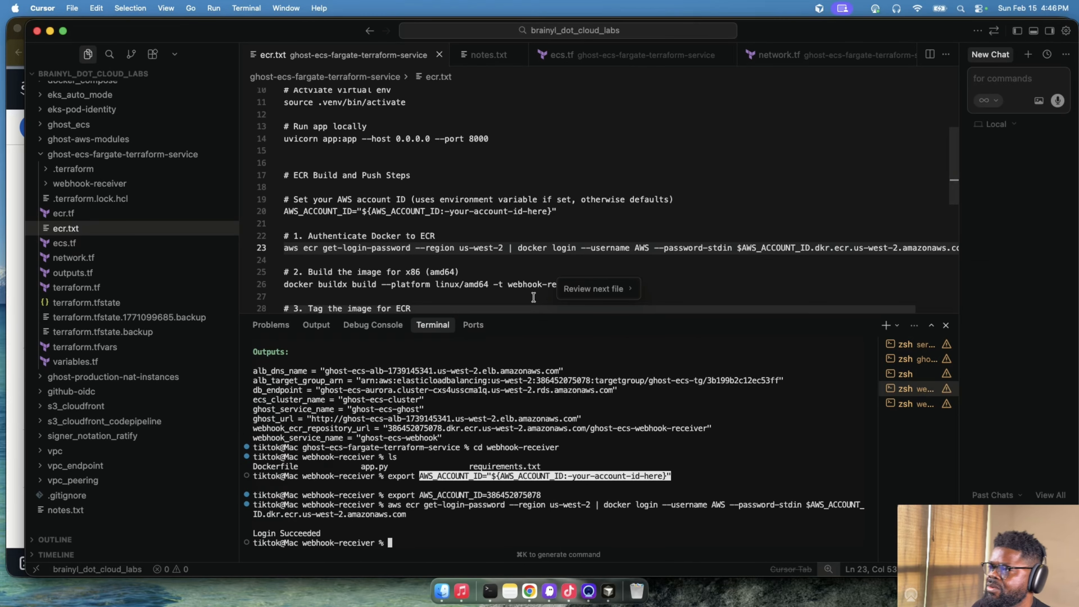
# - Build the webhook receiver image by running docker buildx build --platform linux/amd64 -t webhook-receiver . in the terminal
pyautogui.scroll(1, 637, 282)
pyautogui.scroll(-3, 651, 282)
pyautogui.moveTo(622, 257); pyautogui.dragTo(285, 258)
pyautogui.press('super+c')
pyautogui.click(449, 517)
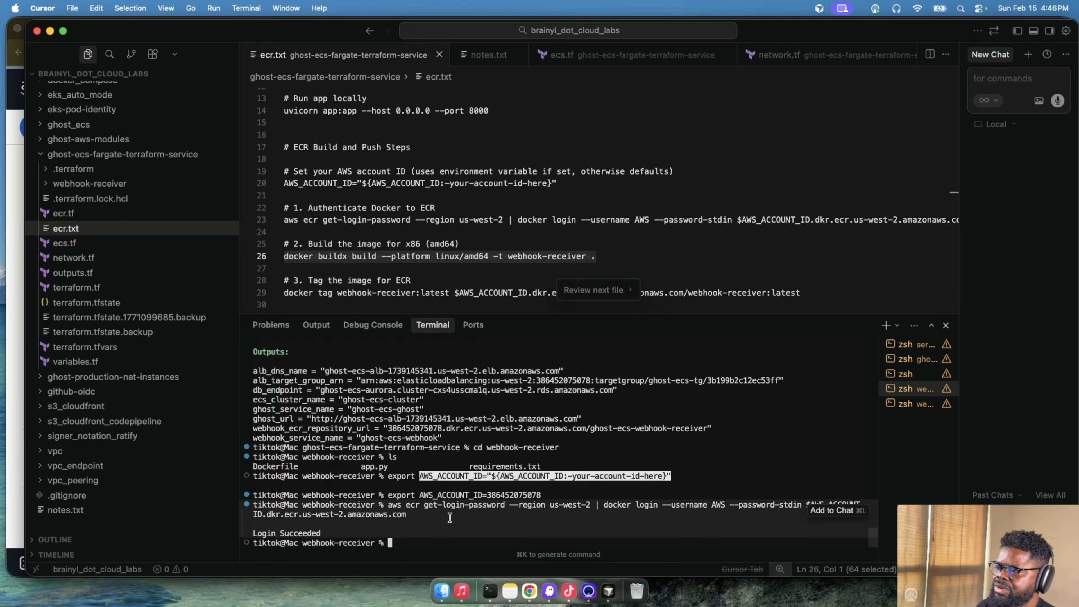
pyautogui.press('super+v')
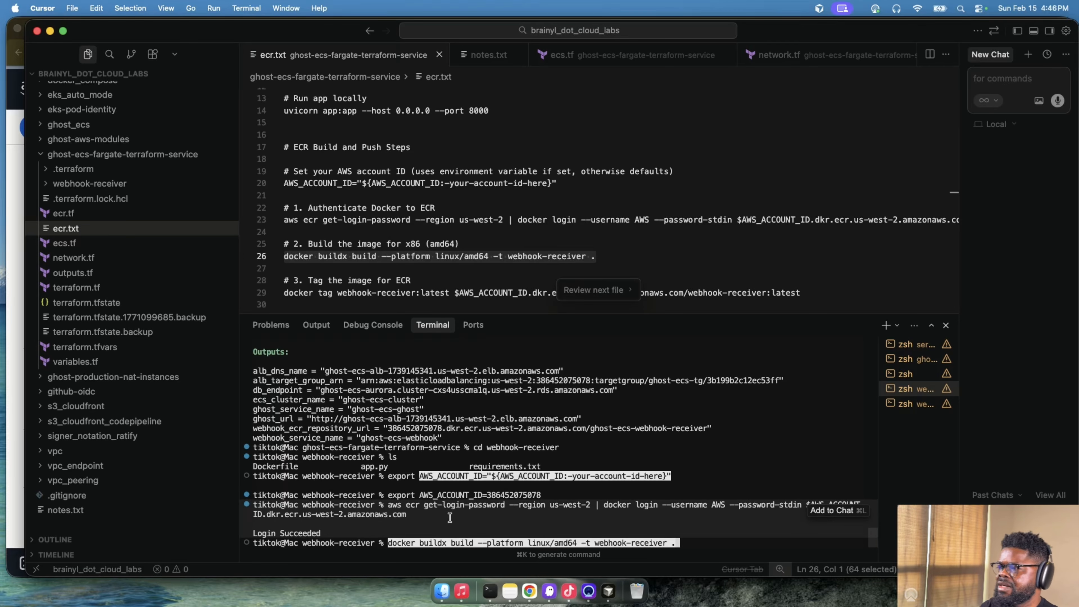
pyautogui.press('Return')
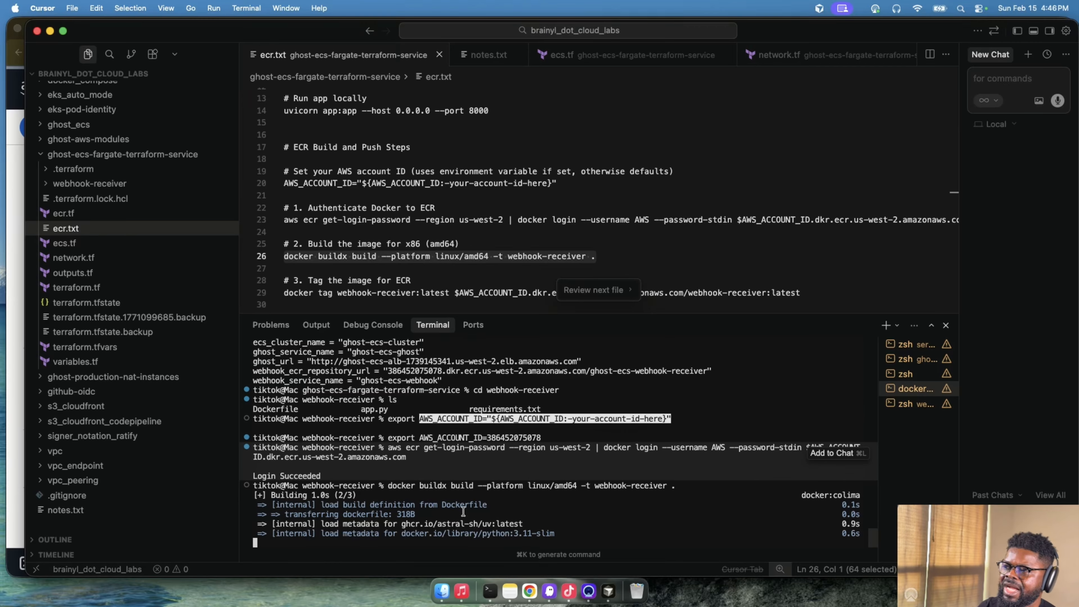
pyautogui.doubleClick(530, 419)
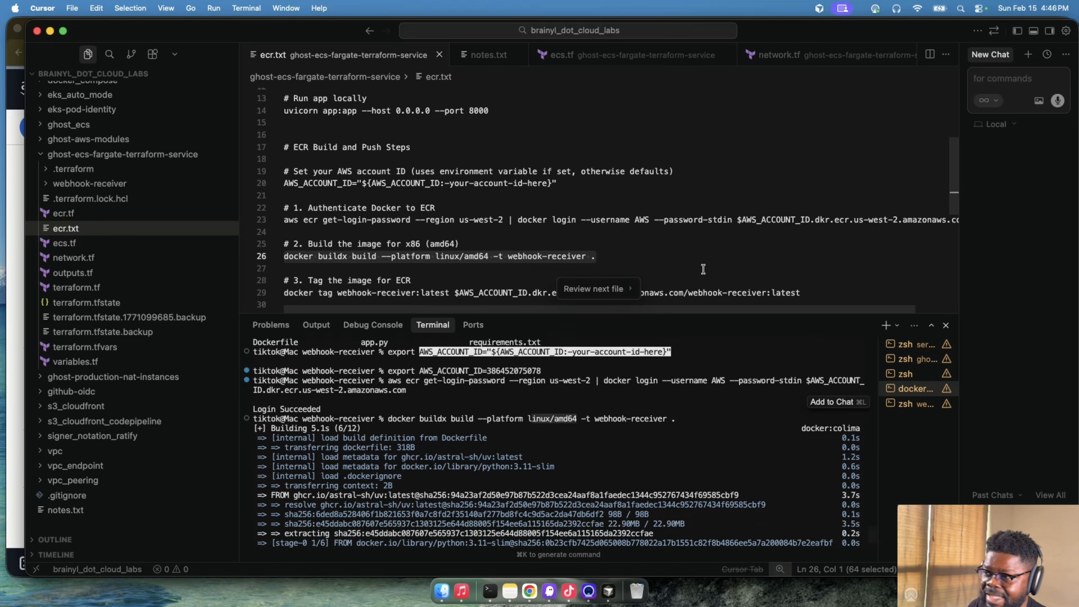
# - Tag webhook-receiver:latest as $AWS_ACCOUNT_ID.dkr.ecr.us-west-2.amazonaws.com/webhook-receiver:latest with the docker tag command from ecr.txt
pyautogui.scroll(-1, 701, 272)
pyautogui.click(811, 258)
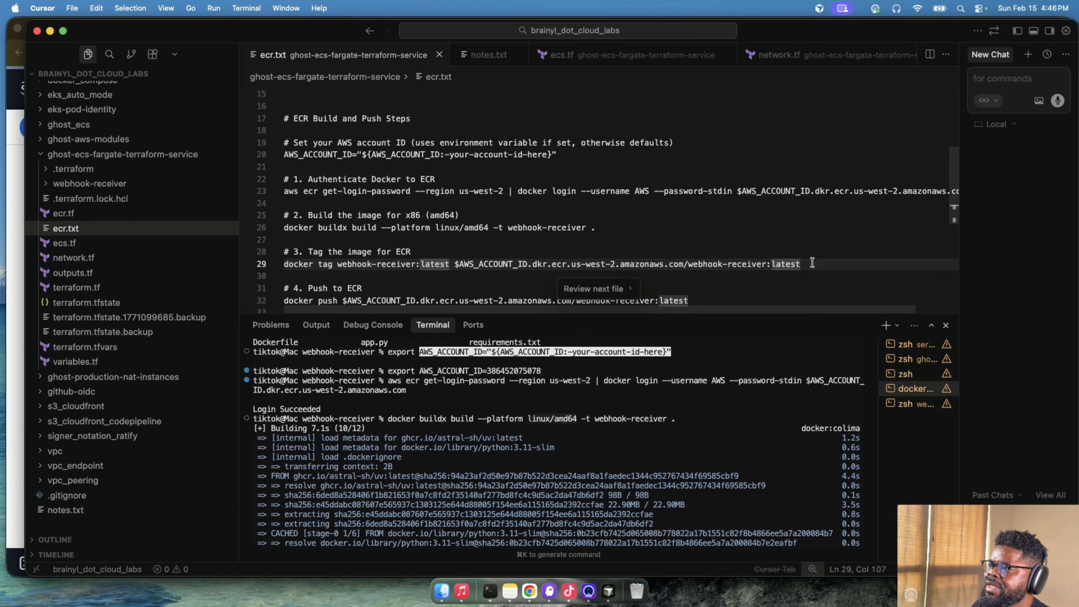
pyautogui.moveTo(811, 259); pyautogui.dragTo(327, 257)
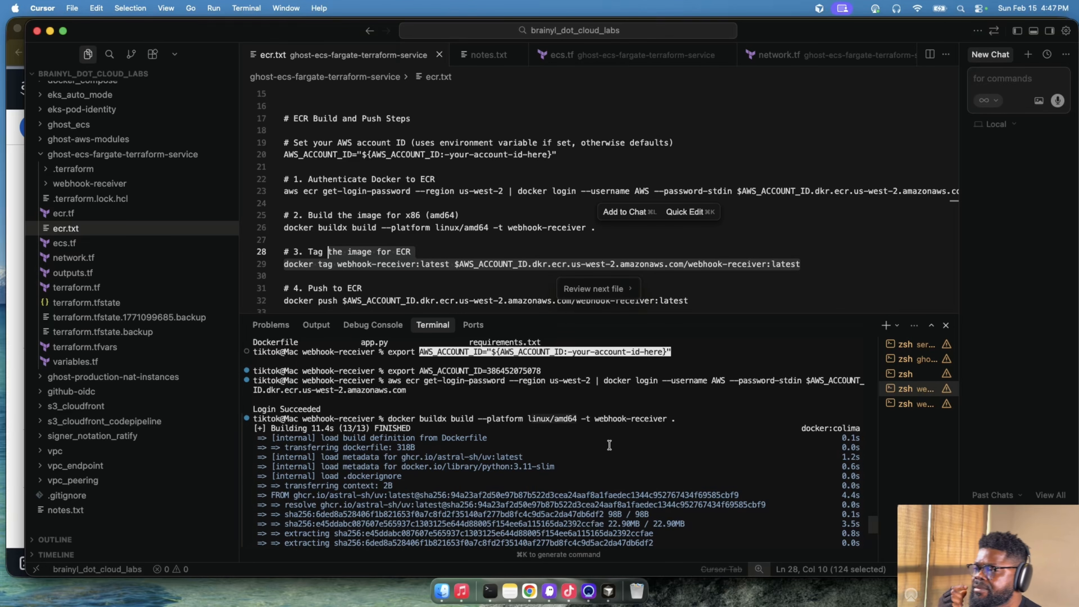
pyautogui.scroll(-6, 609, 444)
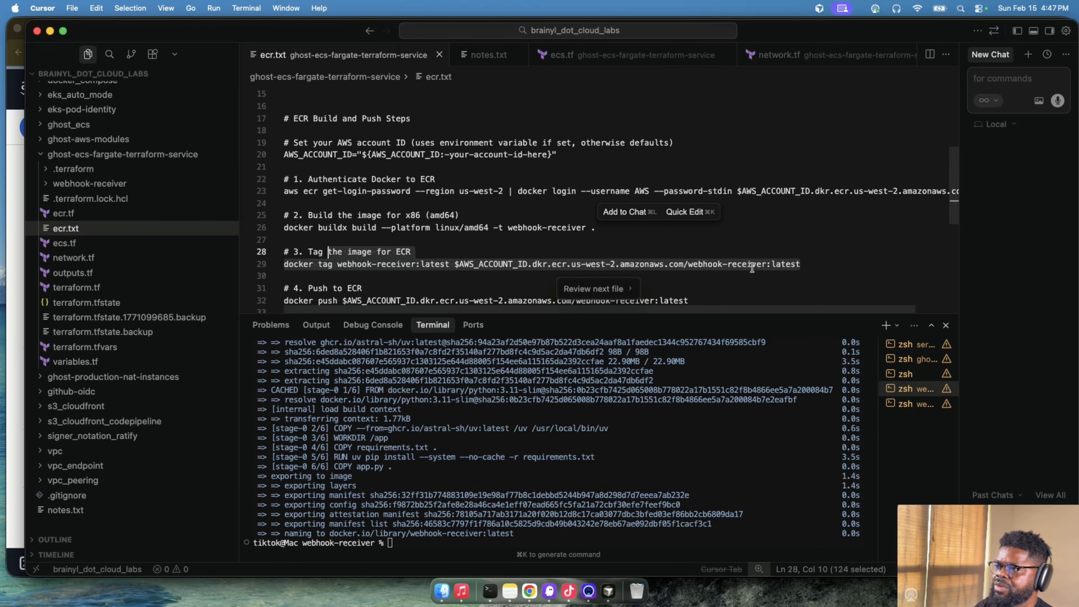
pyautogui.moveTo(805, 264); pyautogui.dragTo(275, 263)
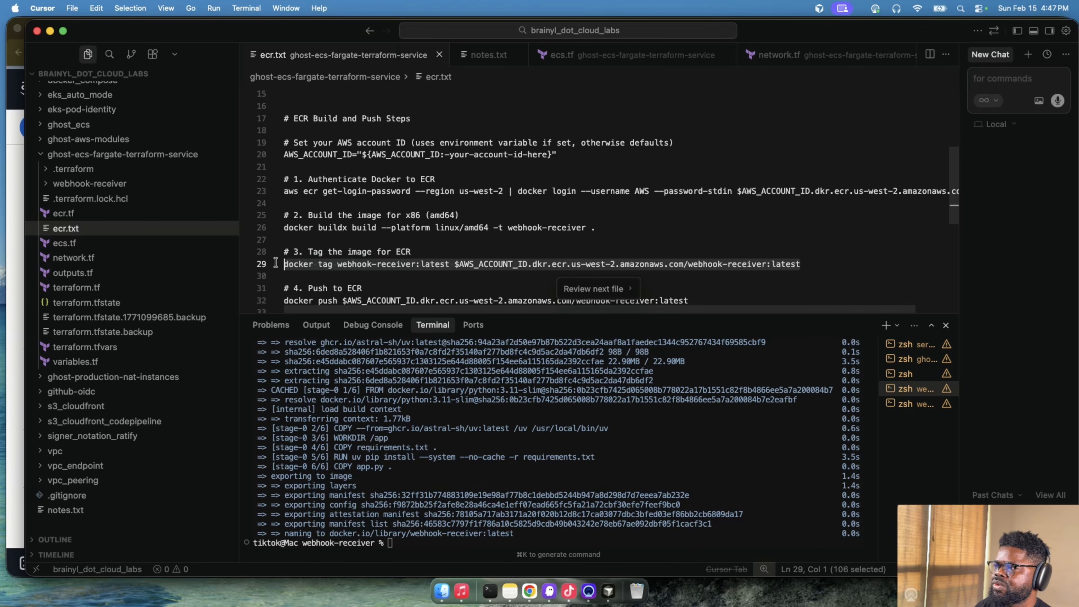
pyautogui.press('super+c')
pyautogui.click(471, 446)
pyautogui.press('super+v')
pyautogui.press('Return')
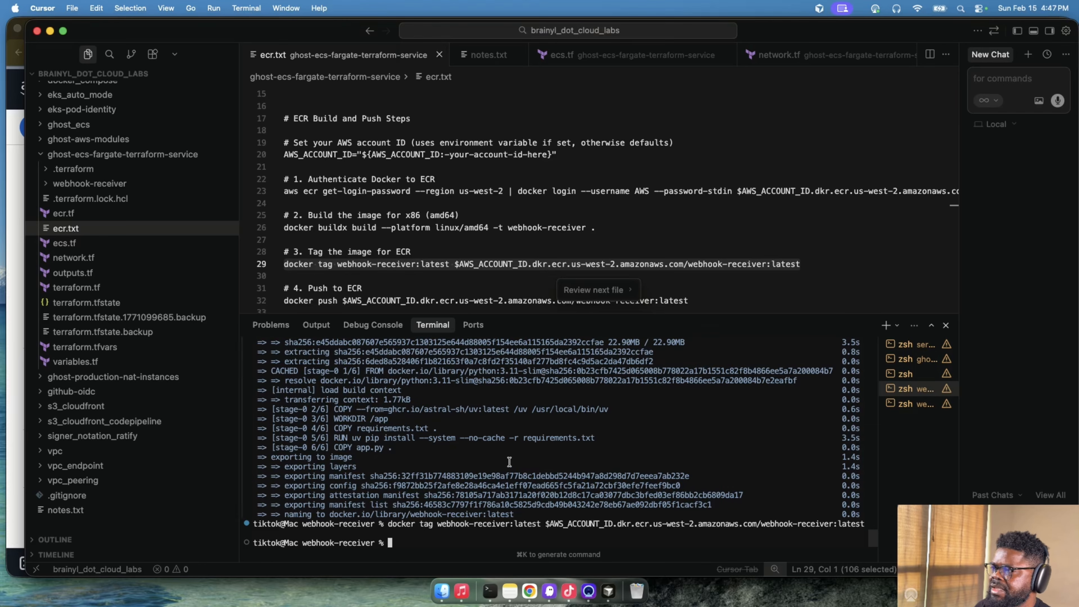
# - Try to push the image to $AWS_ACCOUNT_ID.dkr.ecr.us-west-2.amazonaws.com/webhook-receiver:latest with the docker push command from ecr.txt
pyautogui.scroll(-3, 660, 265)
pyautogui.moveTo(689, 244); pyautogui.dragTo(284, 244)
pyautogui.press('super+c')
pyautogui.click(494, 484)
pyautogui.press('super+v')
pyautogui.press('Return')
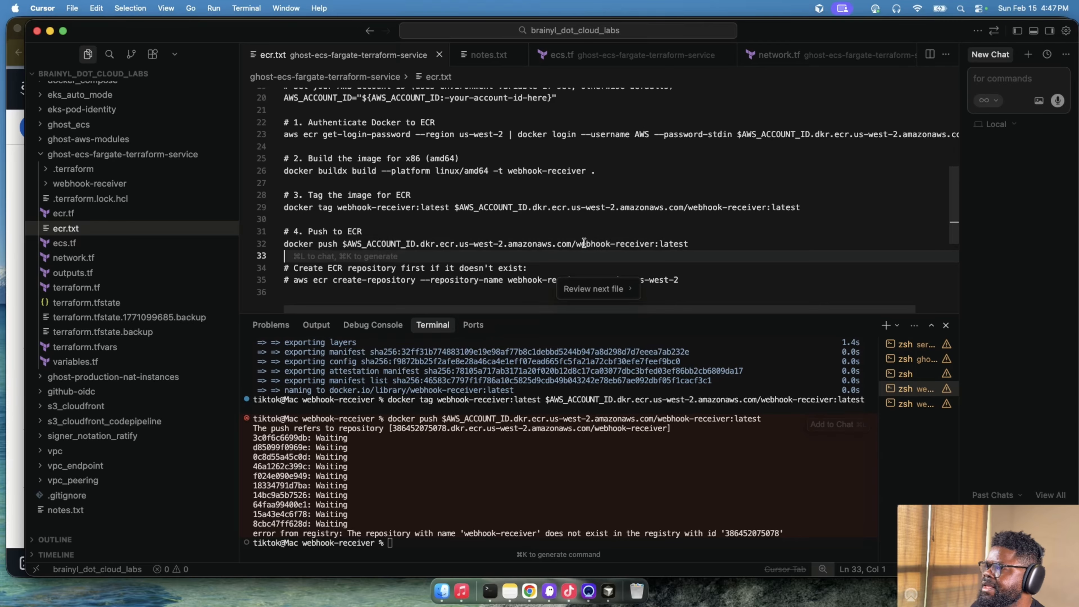
# - Copy the repository name ghost-ecs-webhook-receiver from the ECR page in Chrome and substitute it for webhook-receiver in ecr.txt's docker push command in Cursor
pyautogui.press('super+Tab')
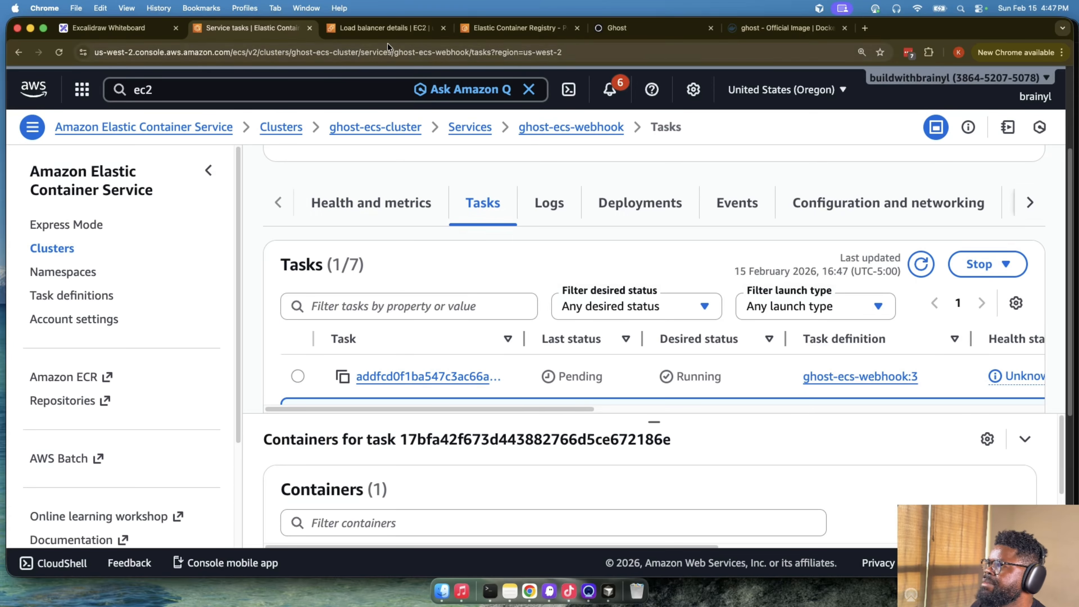
pyautogui.hotkey('ctrl', 'Tab')
pyautogui.hotkey('ctrl', 'Tab')
pyautogui.moveTo(262, 171); pyautogui.dragTo(561, 172)
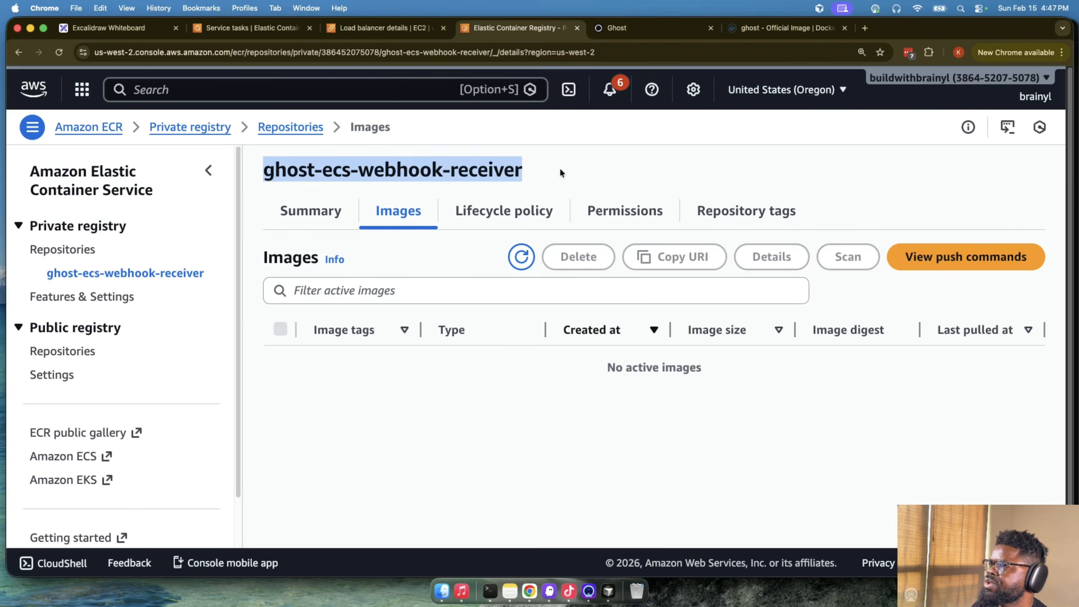
pyautogui.press('super+c')
pyautogui.press('super+Tab')
pyautogui.moveTo(650, 247); pyautogui.dragTo(575, 246)
pyautogui.press('super+v')
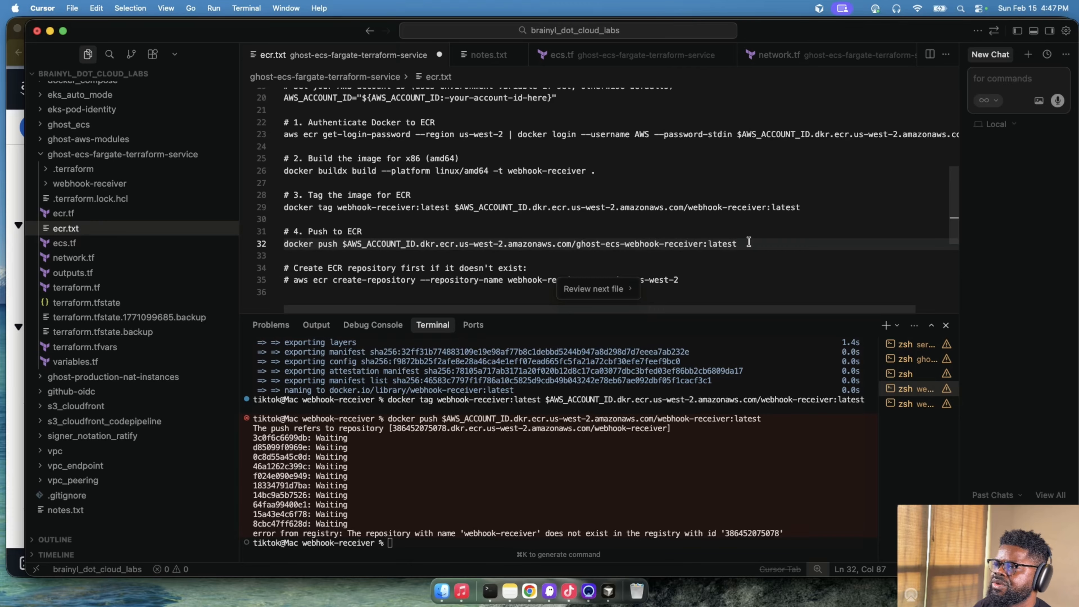
# - Try to push ghost-ecs-webhook-receiver:latest to ECR by running the edited docker push command in the terminal
pyautogui.moveTo(749, 242); pyautogui.dragTo(182, 243)
pyautogui.press('super+c')
pyautogui.click(525, 472)
pyautogui.press('super+v')
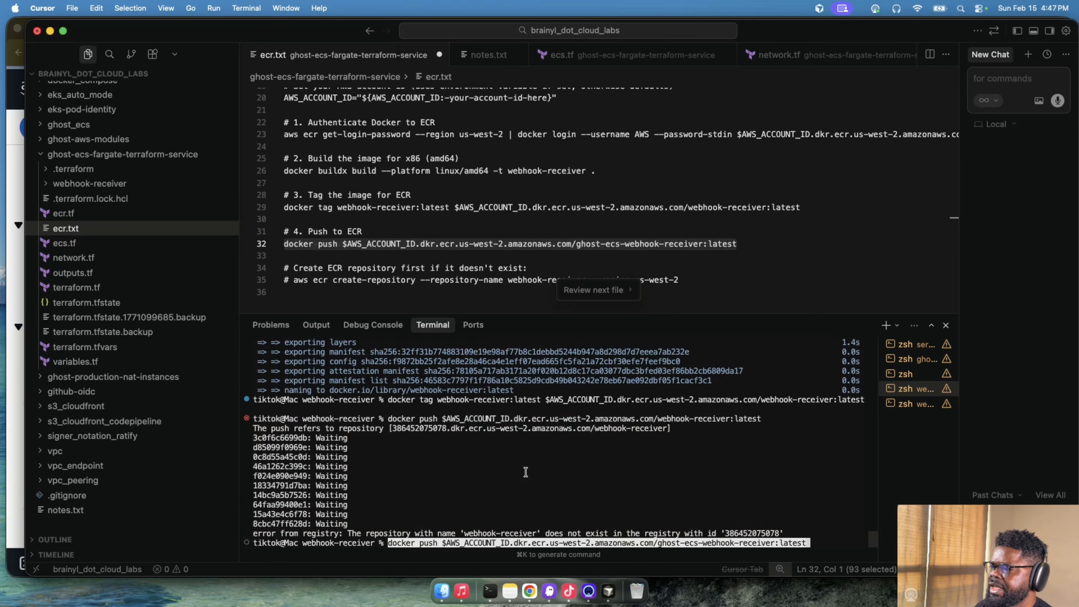
pyautogui.press('Return')
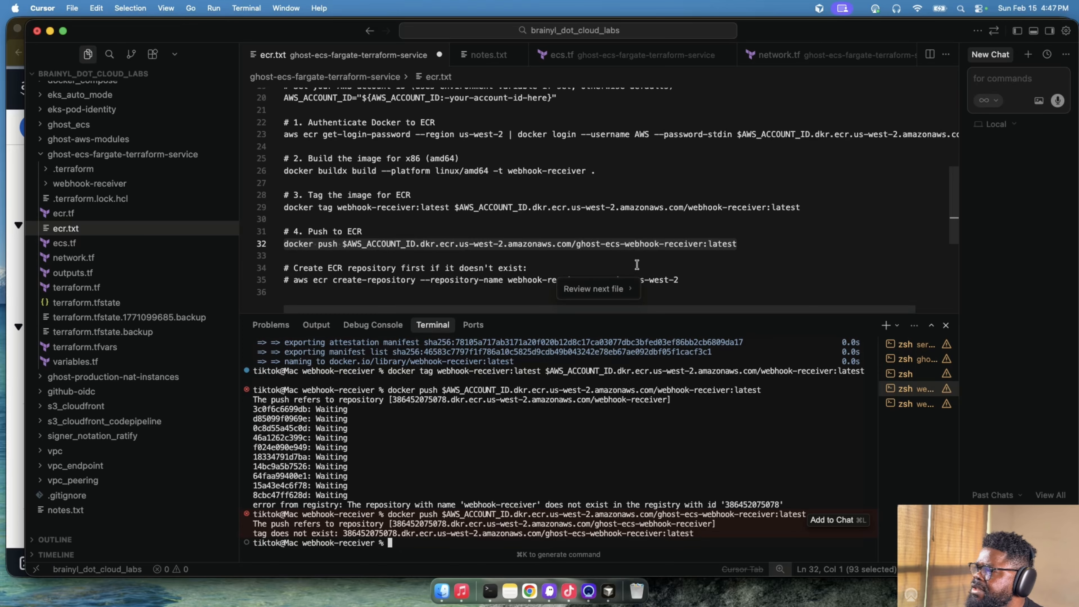
pyautogui.click(506, 255)
pyautogui.click(368, 243)
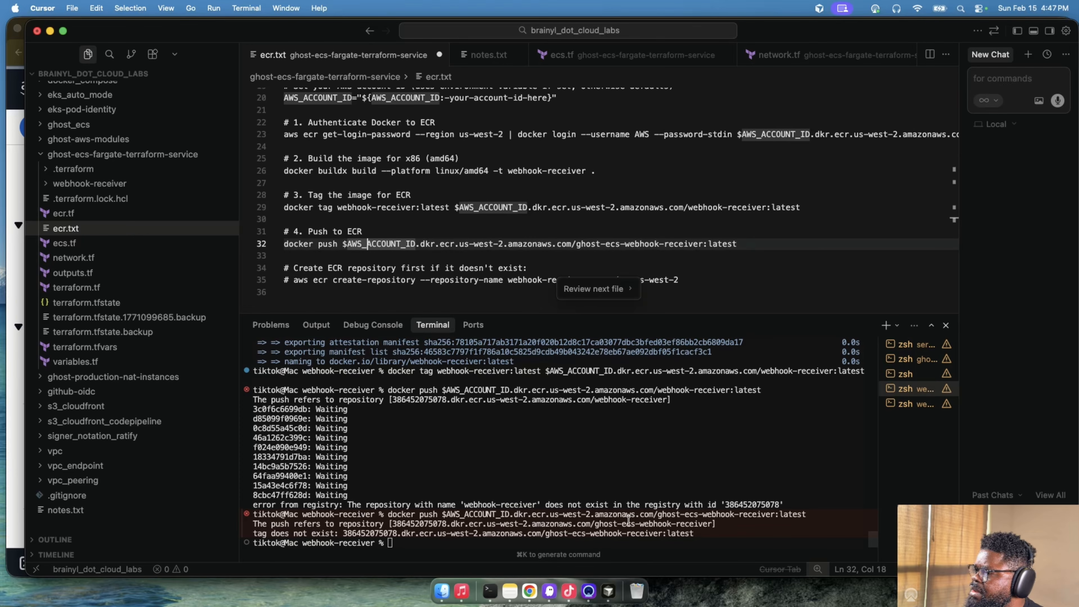
pyautogui.press('super+z')
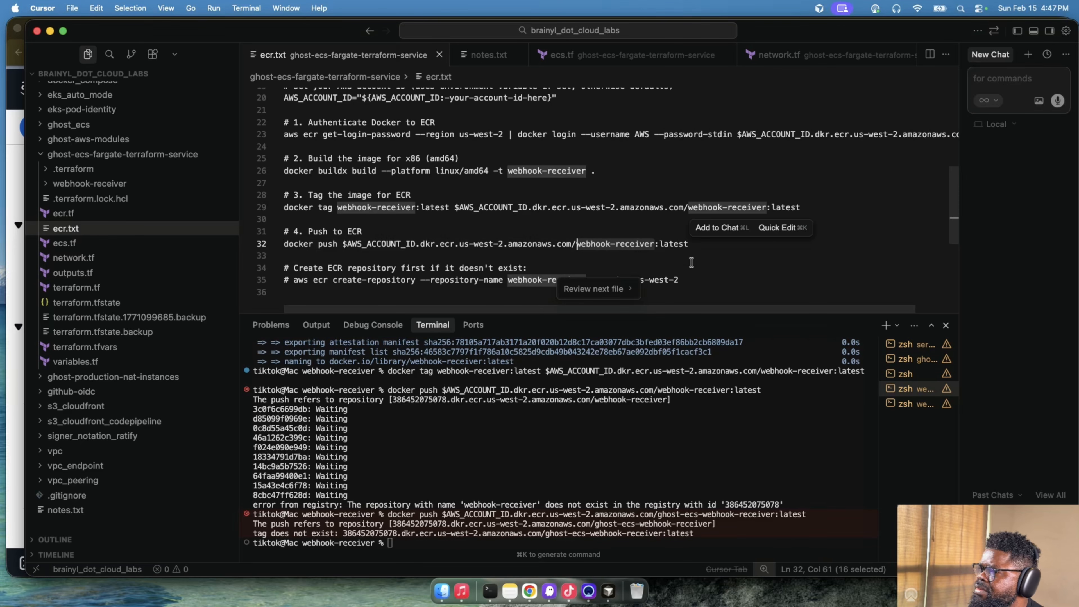
pyautogui.press('super+shift+z')
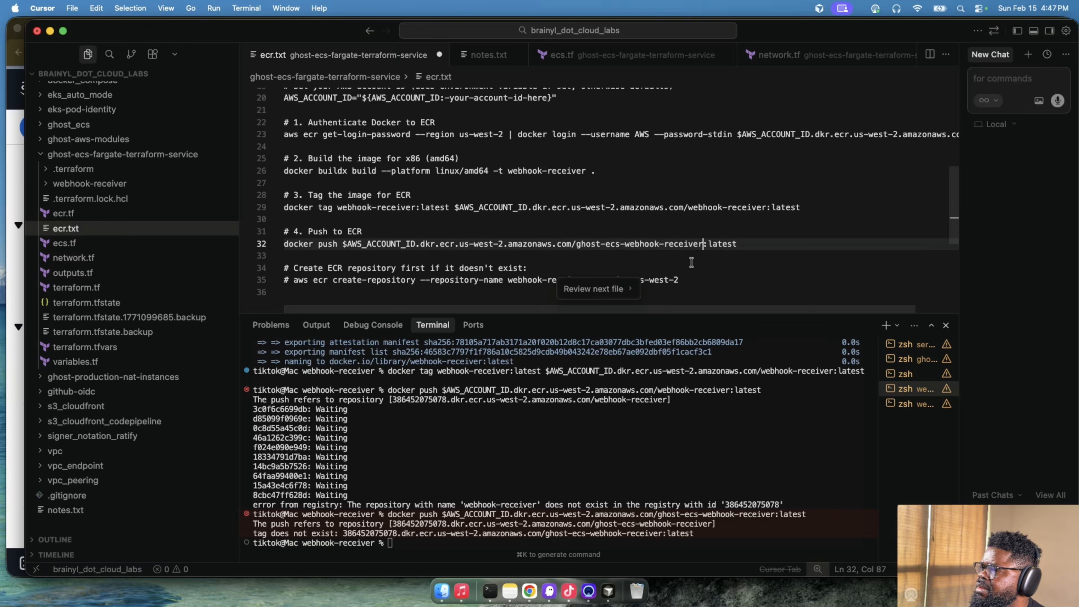
pyautogui.press('super+Tab')
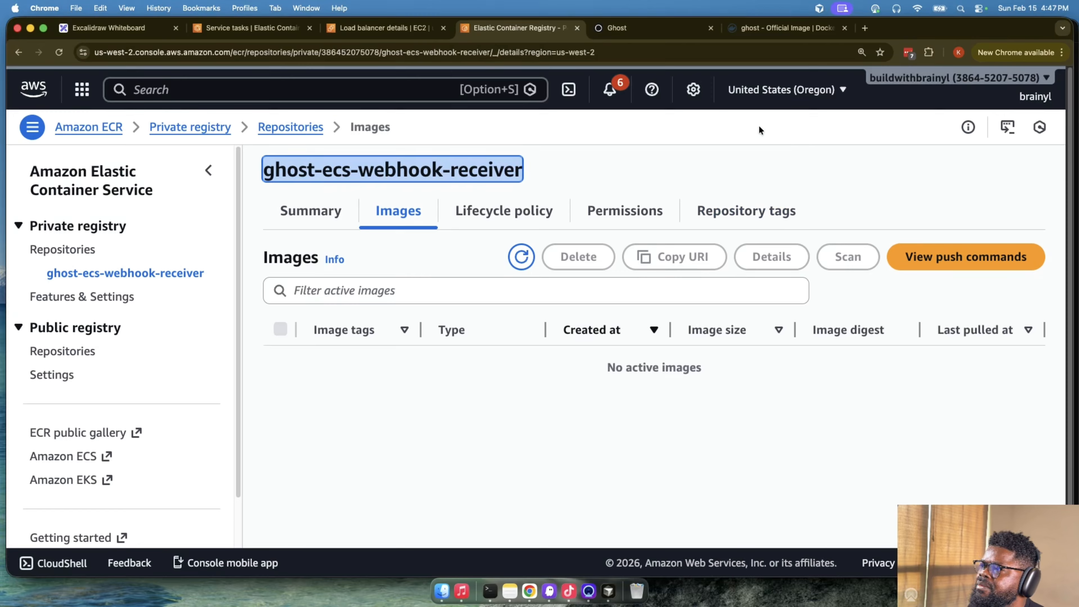
pyautogui.press('super+Tab')
# - Replace the target repository name webhook-receiver with ghost-ecs-webhook-receiver in the docker tag command of ecr.txt, keeping a single colon before latest
pyautogui.click(430, 243)
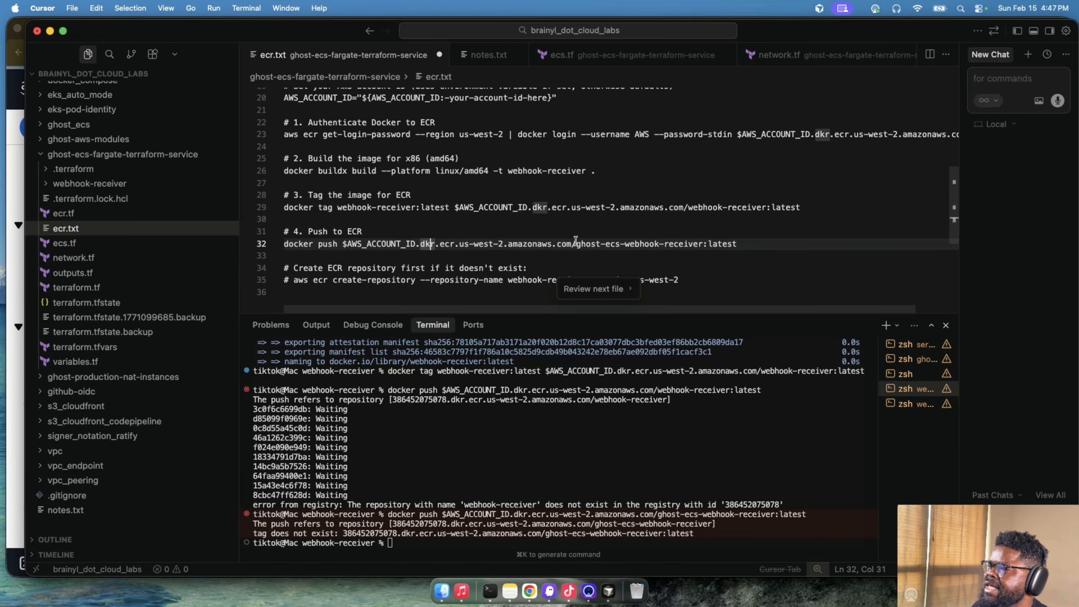
pyautogui.moveTo(575, 243); pyautogui.dragTo(764, 209)
pyautogui.press('super+v')
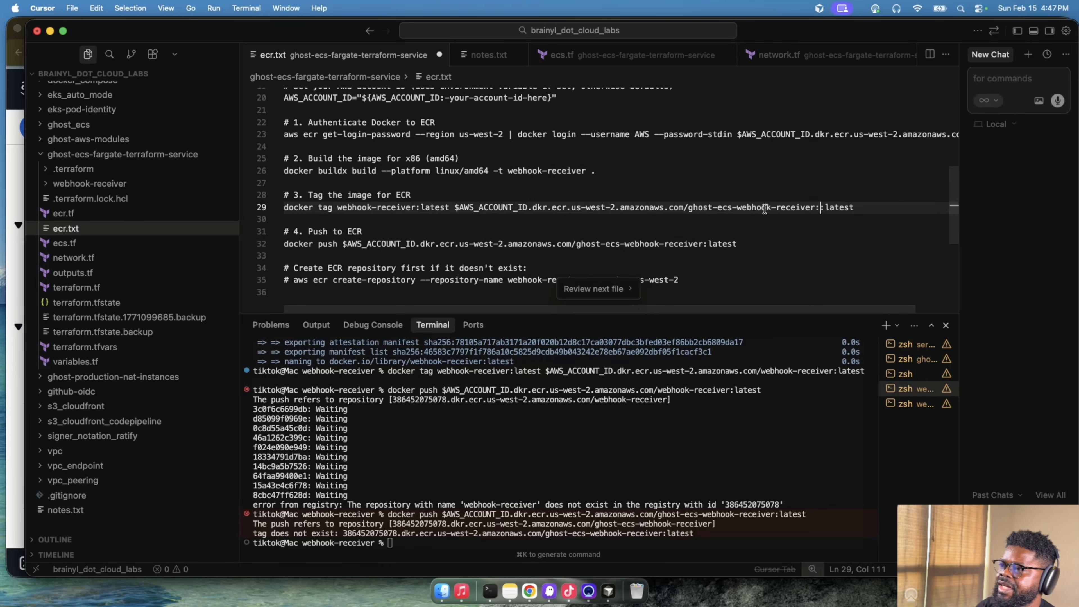
pyautogui.press('BackSpace')
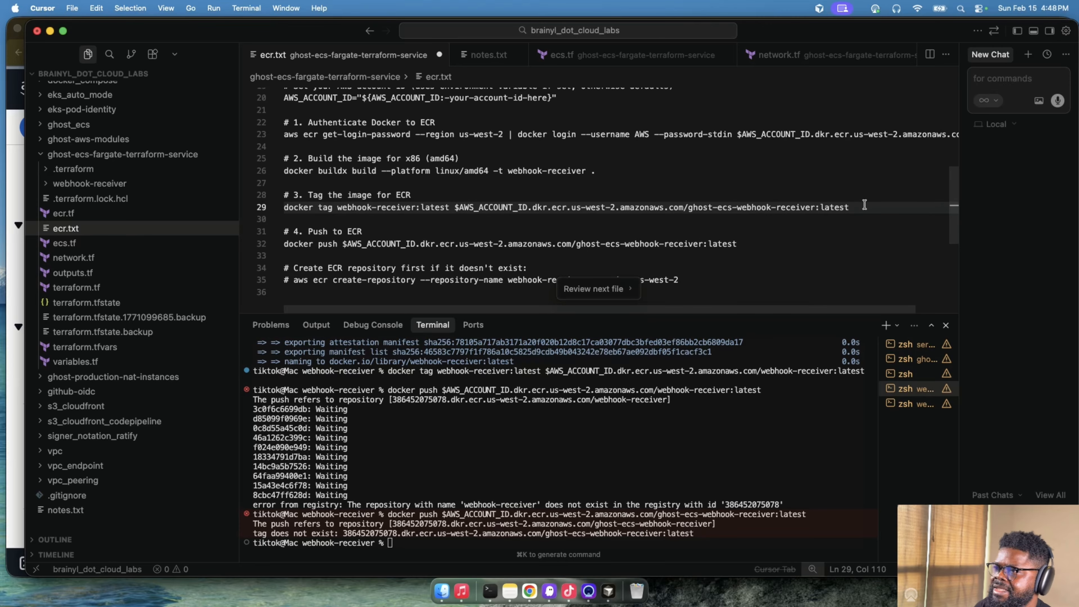
# - Clear the terminal and run the edited docker tag command from ecr.txt to tag webhook-receiver:latest for the ghost-ecs-webhook-receiver repository
pyautogui.moveTo(864, 205); pyautogui.dragTo(272, 207)
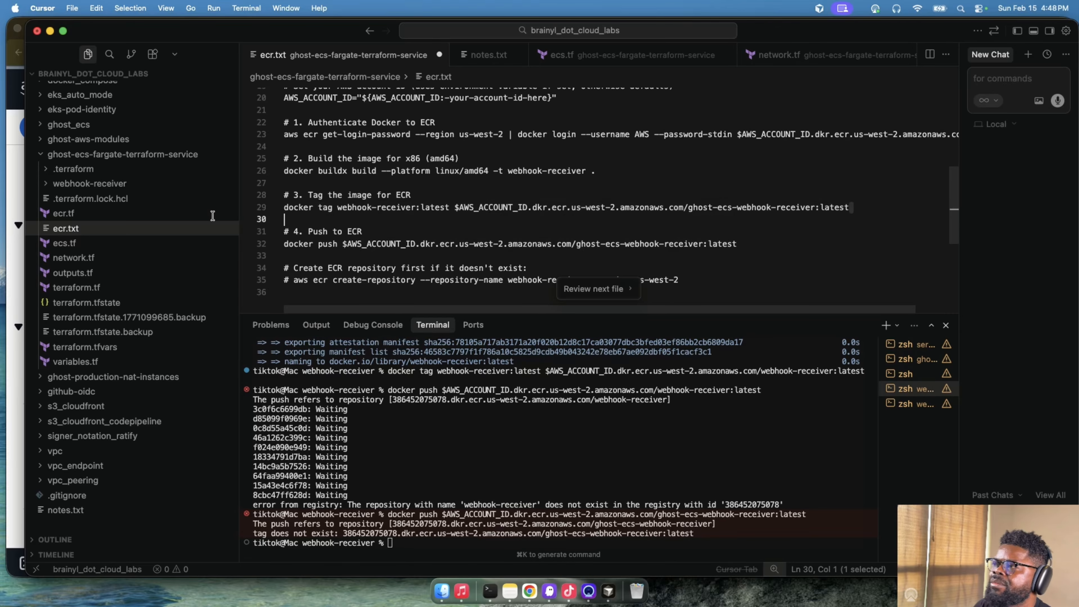
pyautogui.click(602, 408)
pyautogui.write('clear')
pyautogui.press('Return')
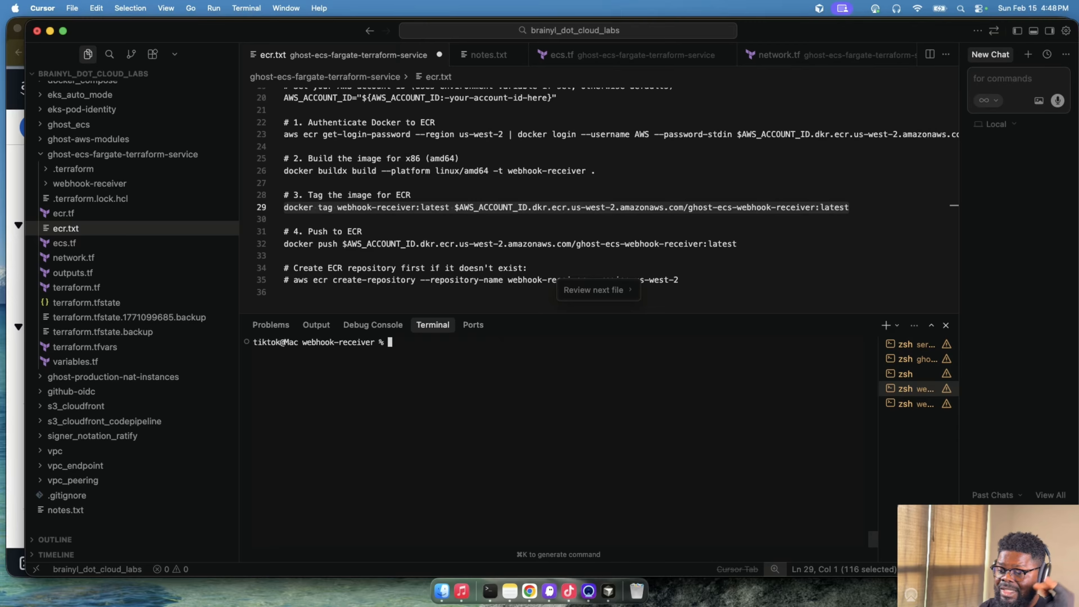
pyautogui.press('super+v')
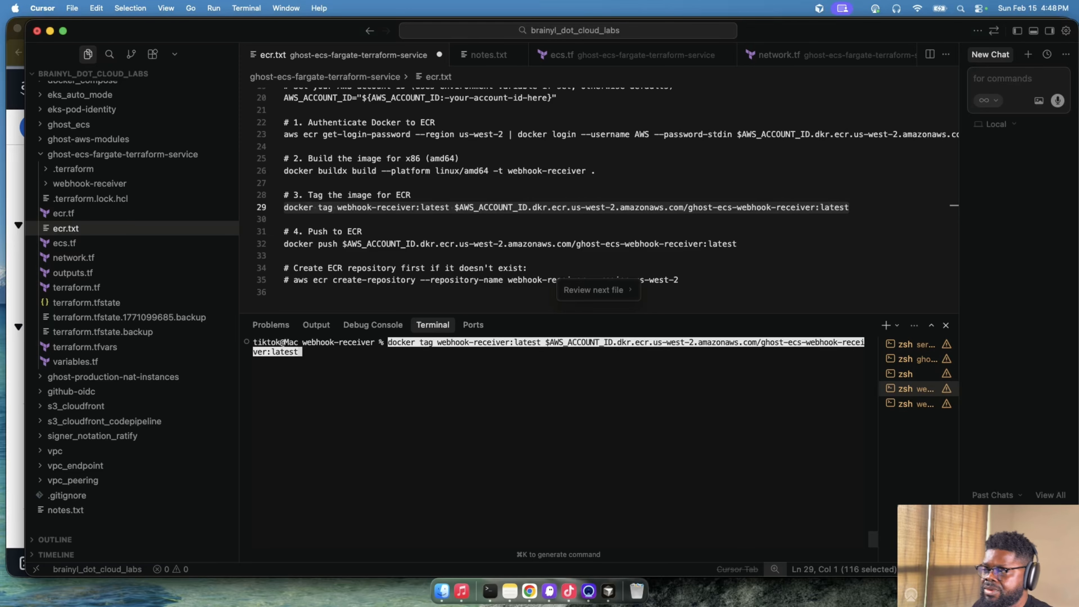
pyautogui.press('Return')
# - Push ghost-ecs-webhook-receiver:latest to ECR by running the docker push command from ecr.txt in the terminal
pyautogui.click(518, 268)
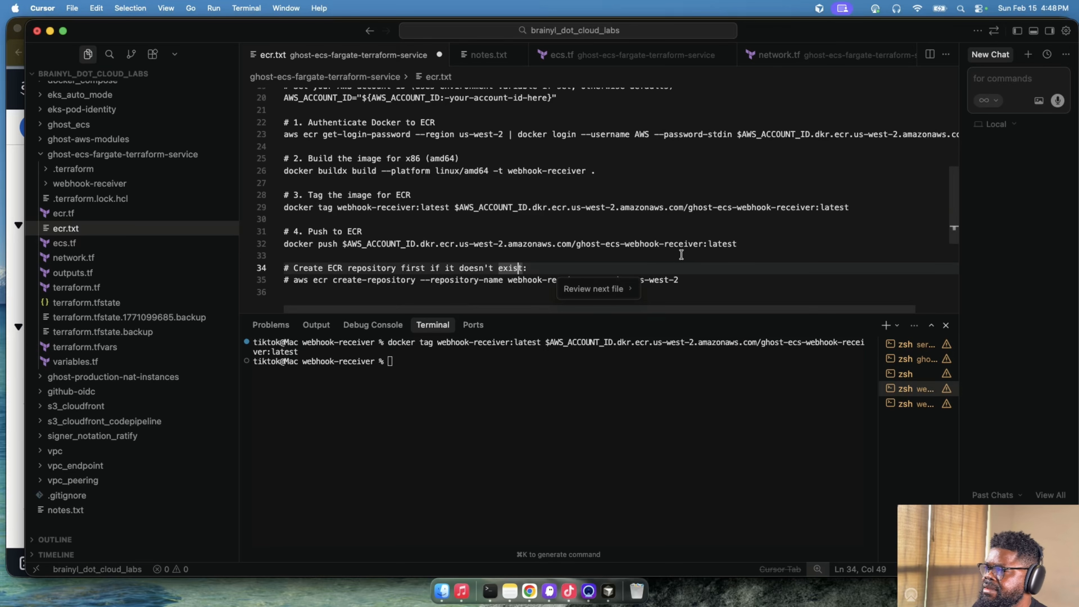
pyautogui.moveTo(737, 244); pyautogui.dragTo(284, 243)
pyautogui.press('super+c')
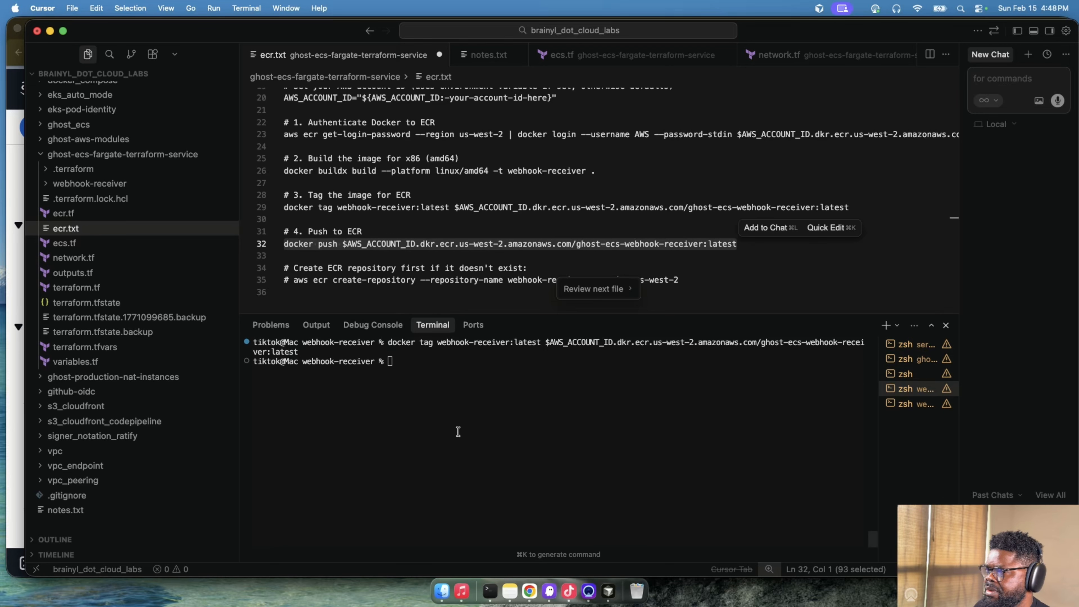
pyautogui.click(457, 429)
pyautogui.press('super+v')
pyautogui.press('Return')
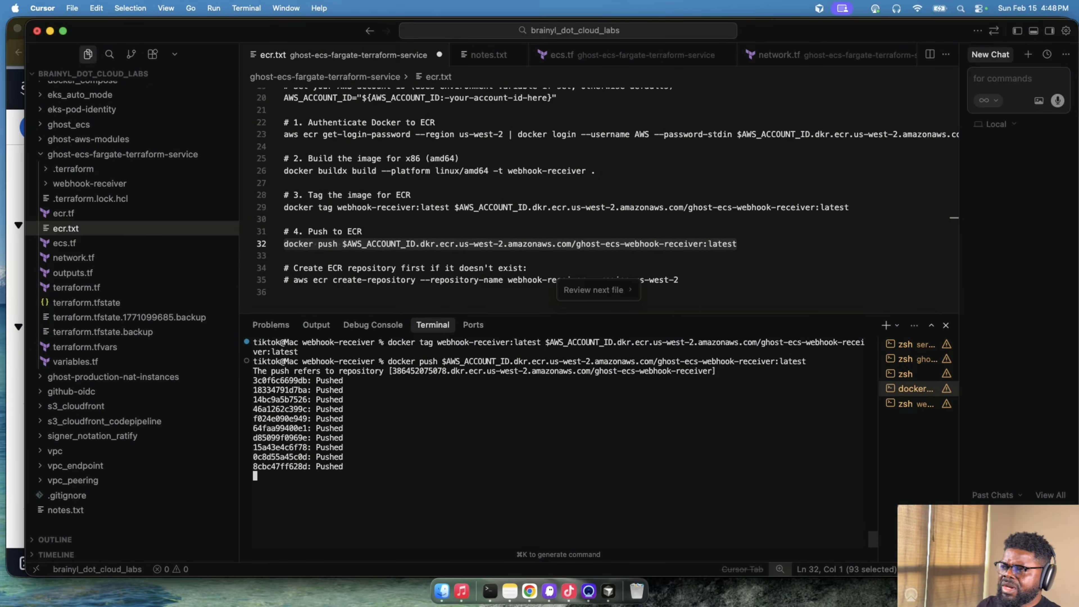
# - Switch to Chrome and refresh the ghost-ecs-webhook-receiver image list in Amazon ECR to check the pushed image
pyautogui.press('super+Tab')
pyautogui.click(668, 157)
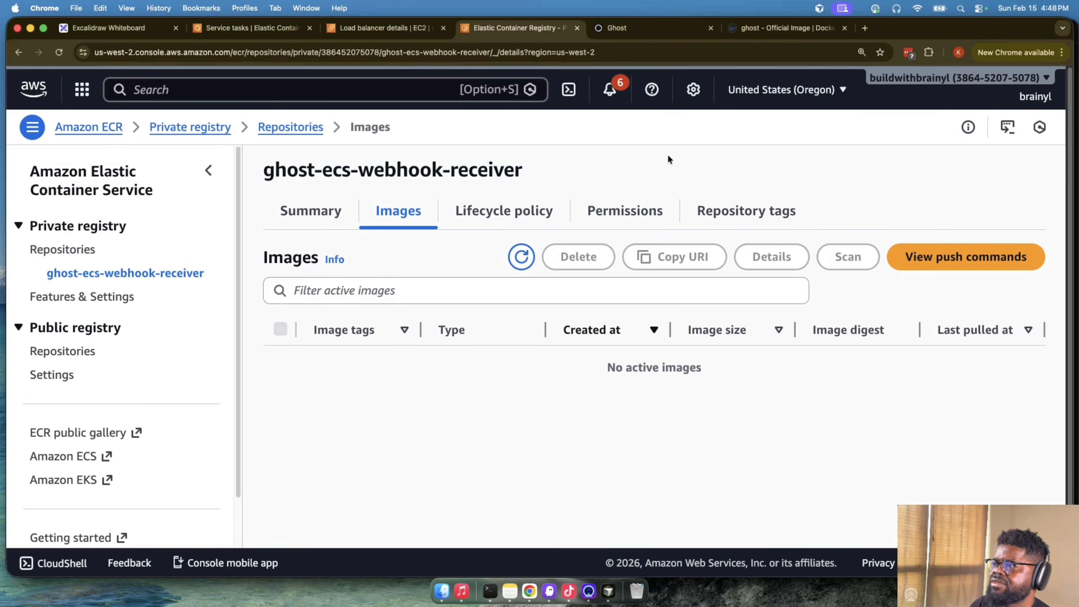
pyautogui.click(521, 257)
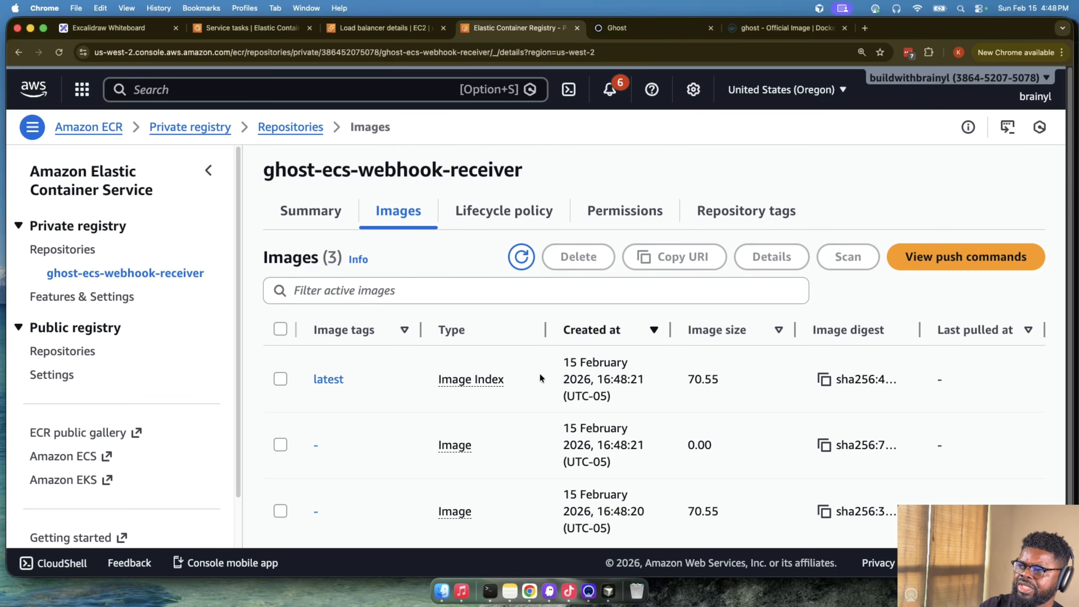
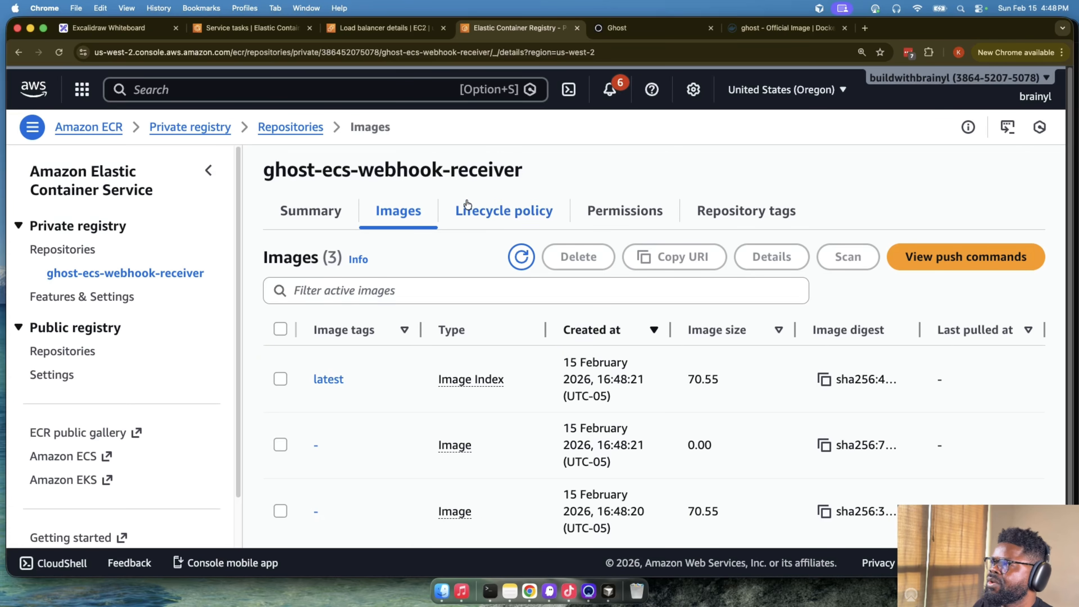
# - Return to the ECS ghost-ecs-webhook tasks and read the stop reason of the first stopped task
pyautogui.click(251, 27)
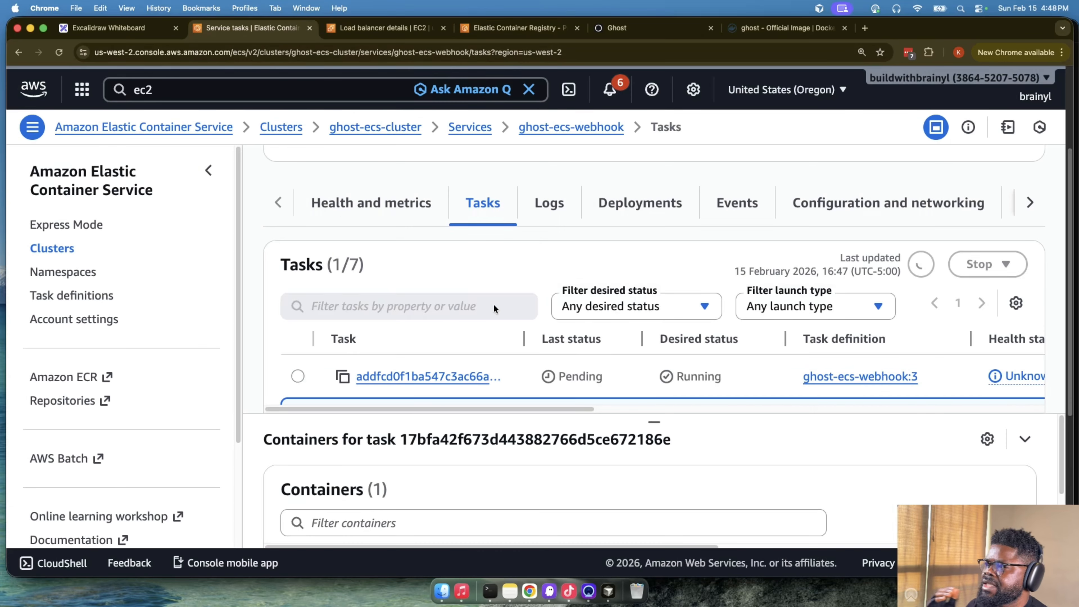
pyautogui.scroll(-3, 505, 341)
pyautogui.scroll(3, 505, 341)
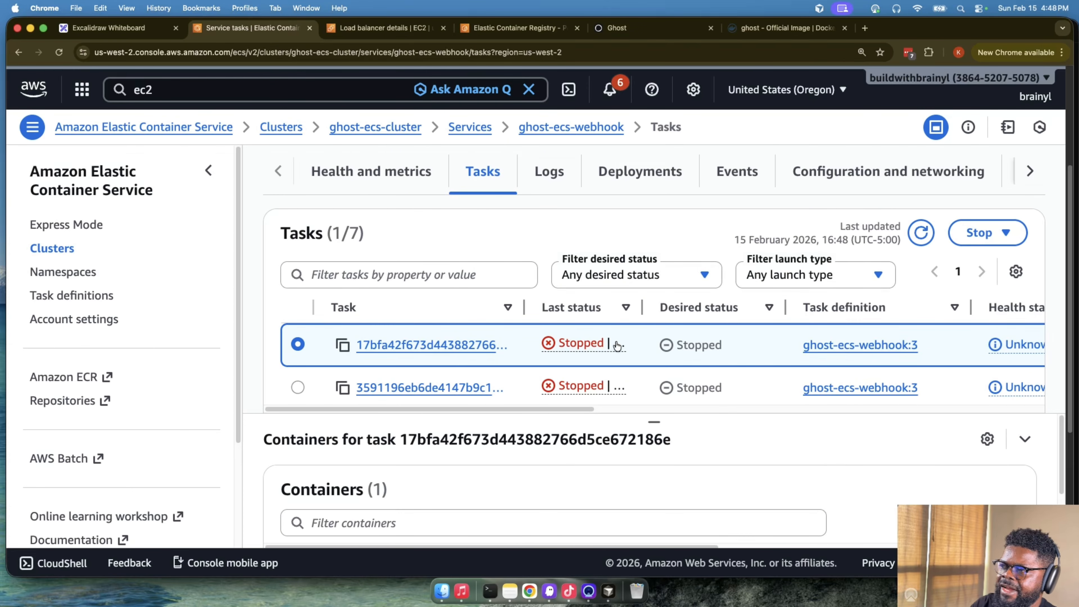
pyautogui.click(618, 346)
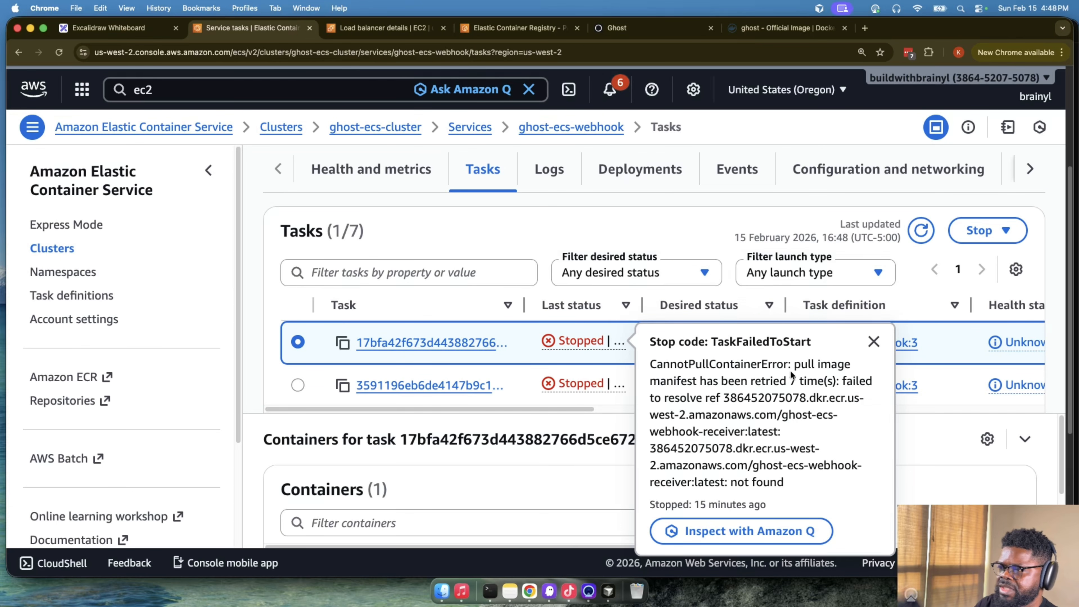
pyautogui.moveTo(786, 488); pyautogui.dragTo(735, 466)
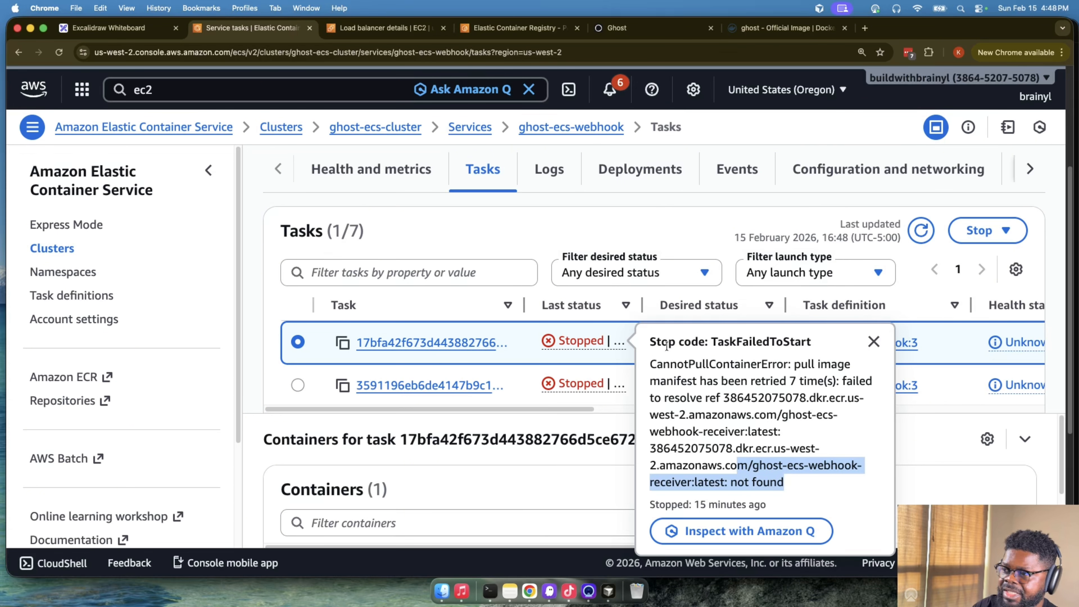
pyautogui.click(667, 245)
# - Force a new deployment of the ghost-ecs-webhook service in ghost-ecs-cluster, keeping its current task definition revision
pyautogui.scroll(3, 484, 140)
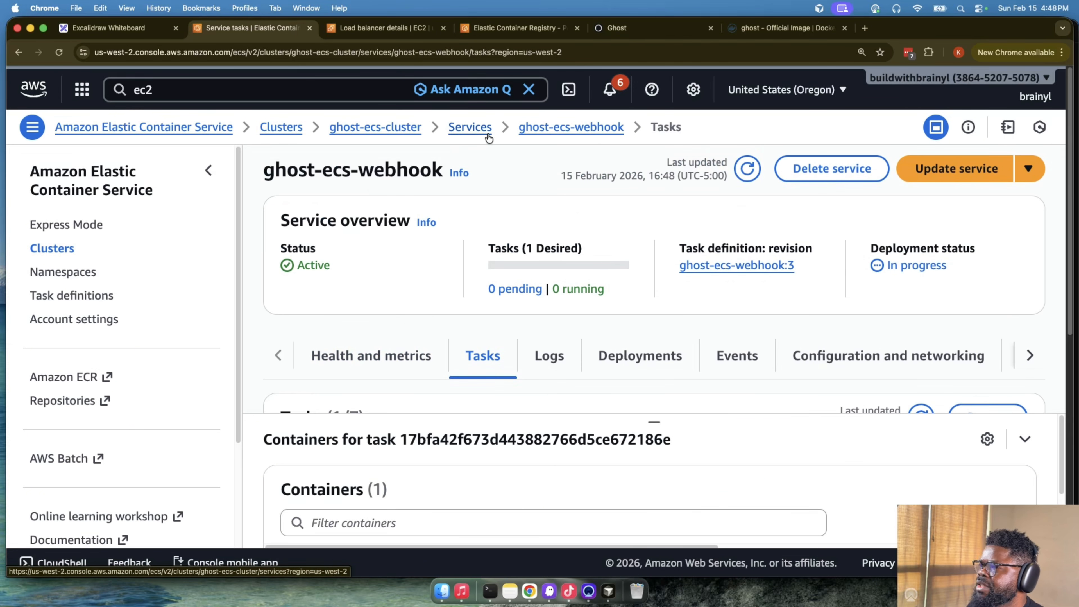
pyautogui.click(477, 133)
pyautogui.scroll(-5, 650, 258)
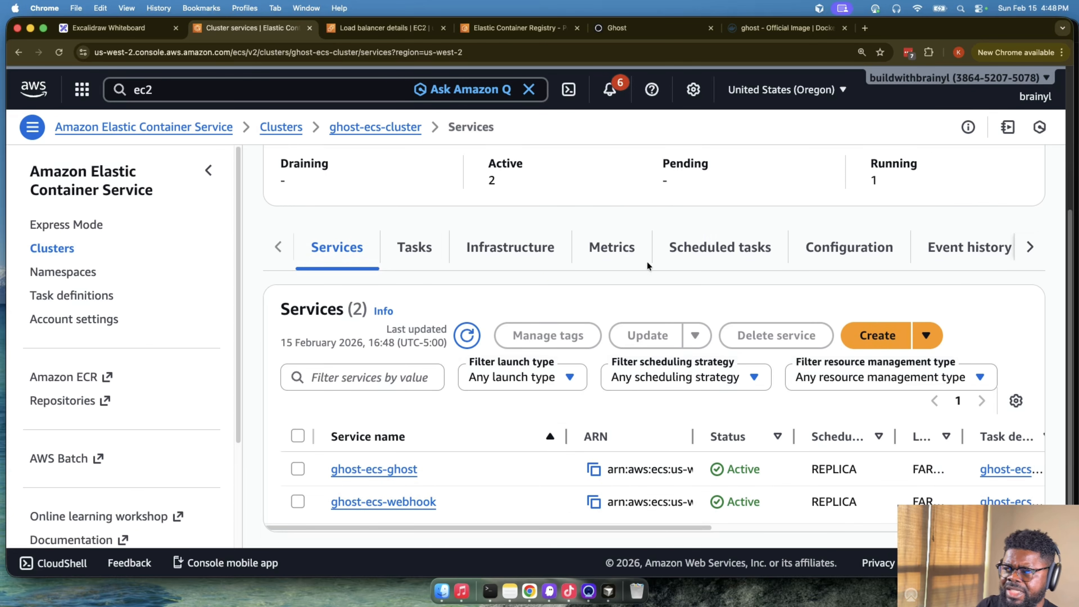
pyautogui.click(401, 503)
pyautogui.scroll(5, 828, 251)
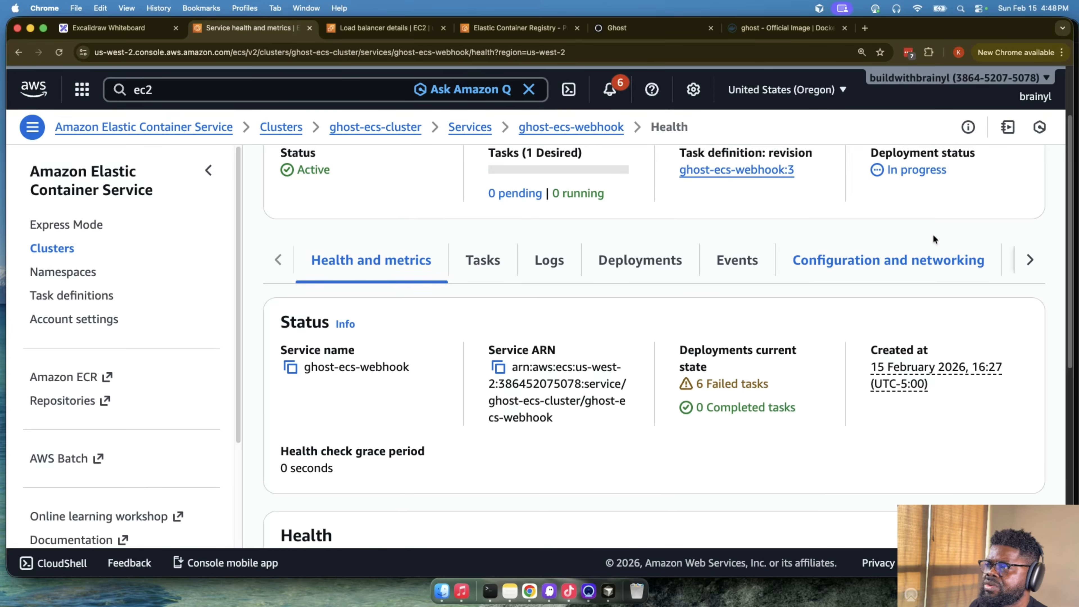
pyautogui.click(939, 170)
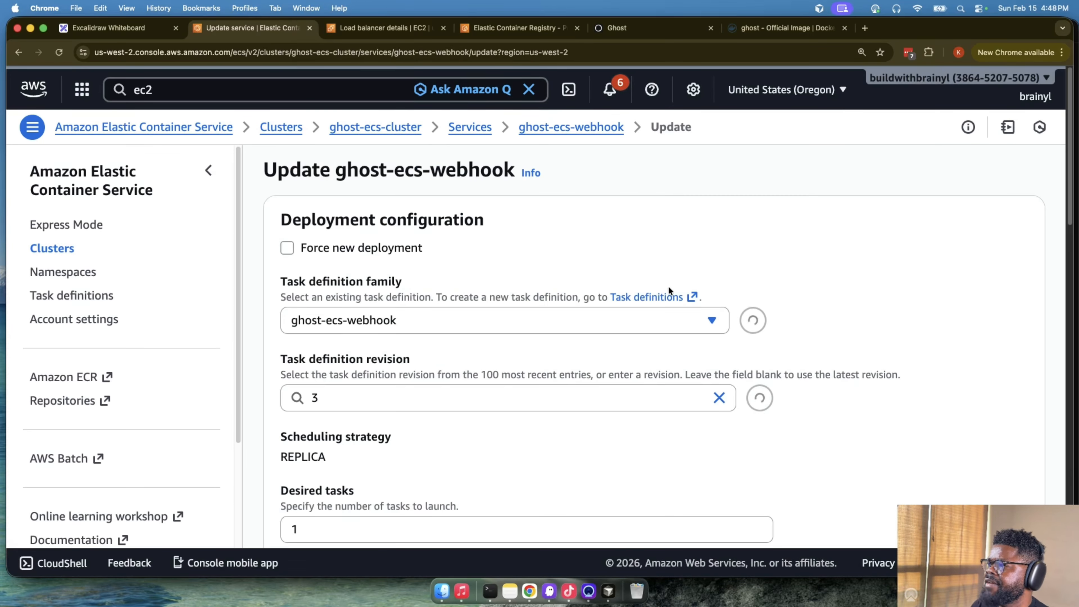
pyautogui.click(333, 250)
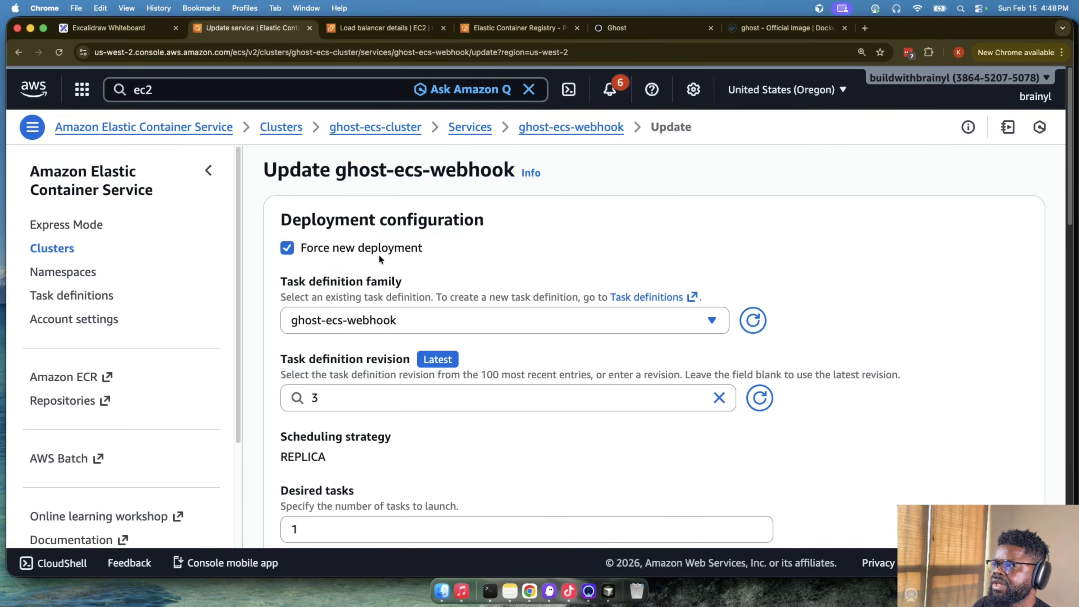
pyautogui.scroll(-15, 898, 321)
pyautogui.click(1011, 494)
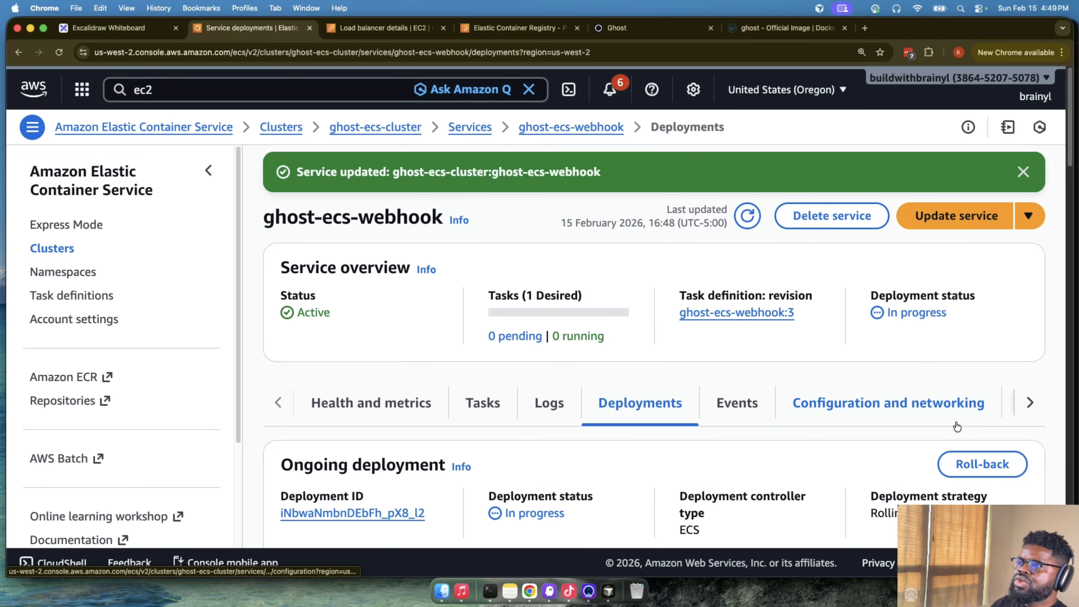
pyautogui.click(1022, 171)
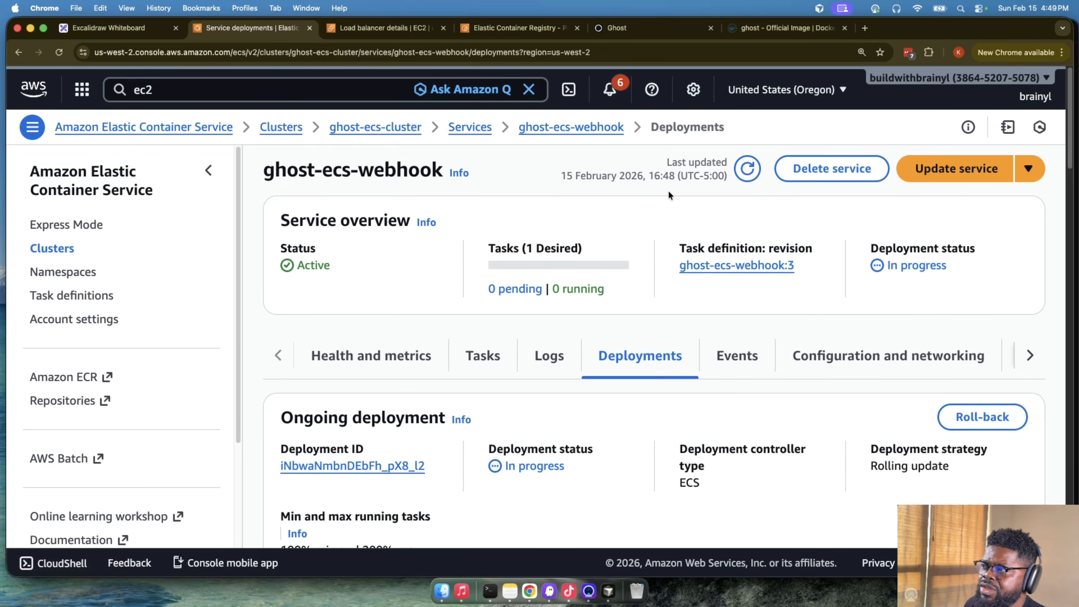
# - Refresh the task list of the ghost-ecs-webhook service and check the status of the newest task
pyautogui.click(574, 121)
pyautogui.click(473, 353)
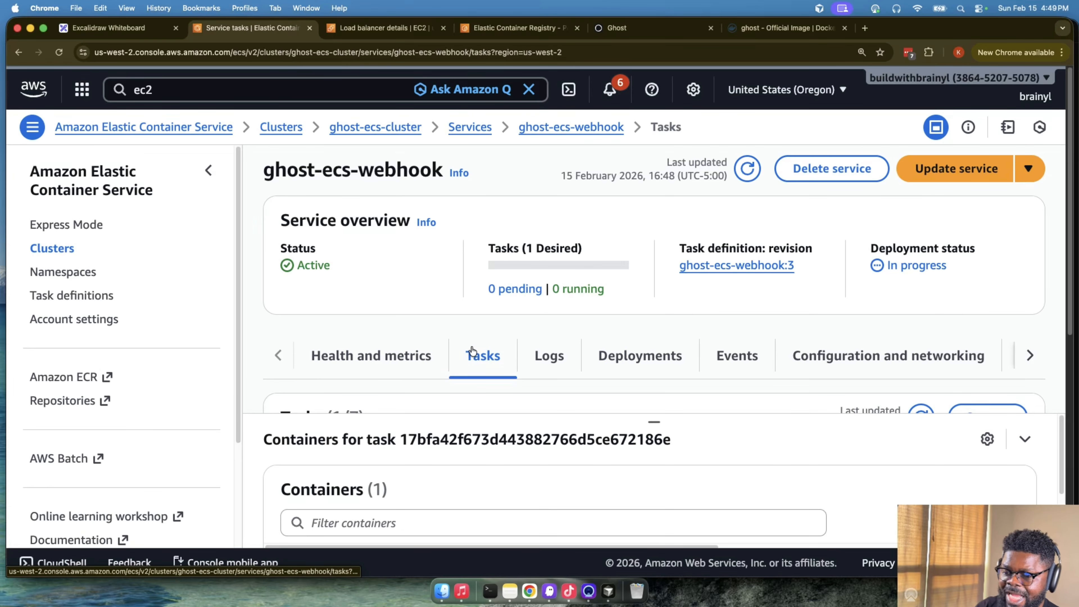
pyautogui.scroll(-10, 492, 374)
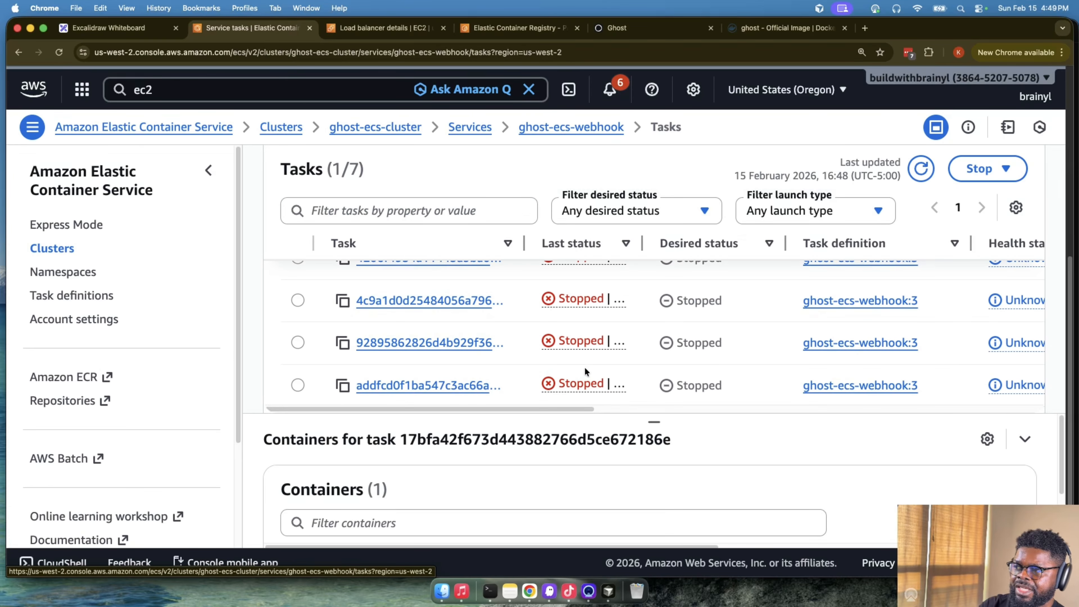
pyautogui.scroll(6, 586, 371)
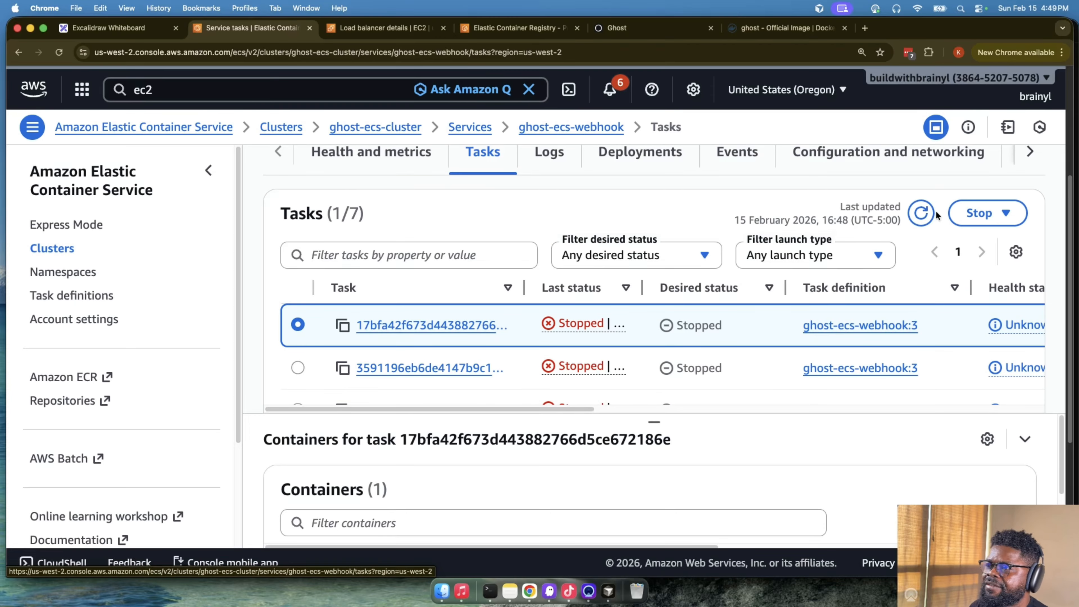
pyautogui.click(934, 214)
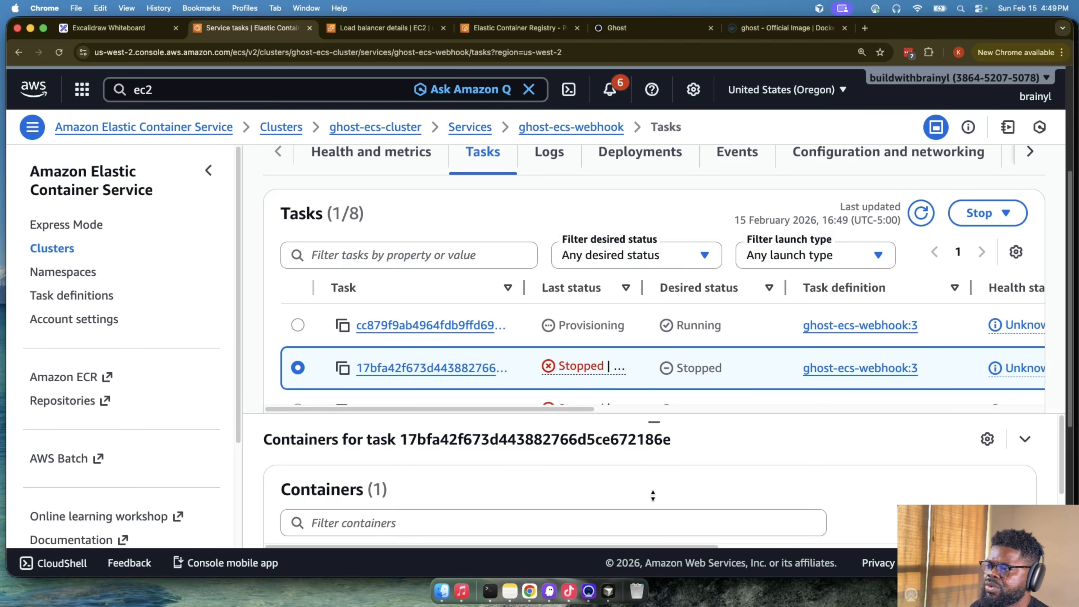
pyautogui.scroll(-3, 619, 373)
pyautogui.scroll(5, 611, 369)
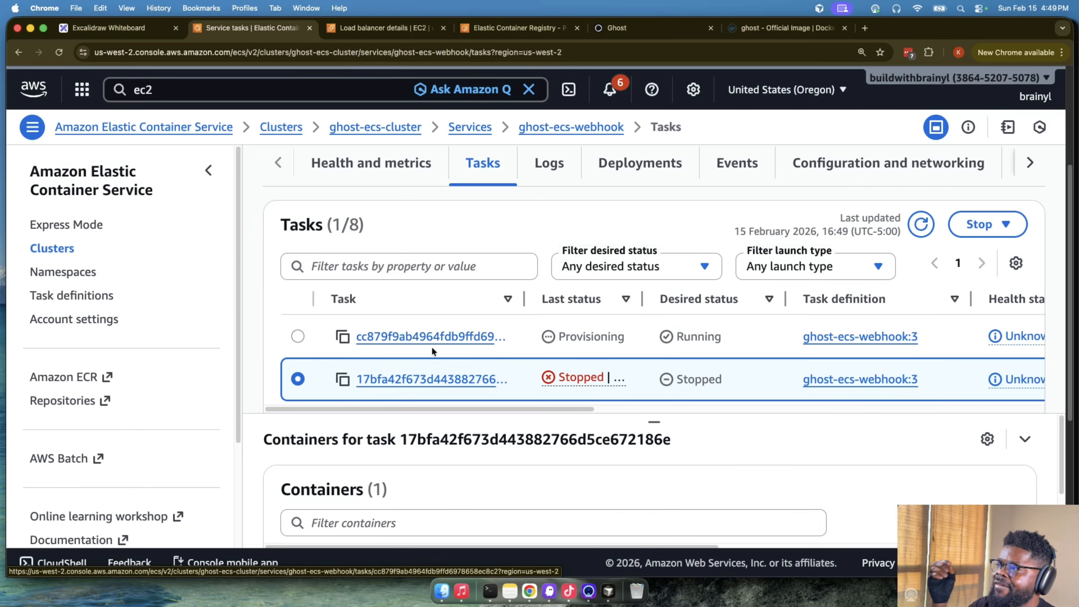
# - Open the ECS task definitions list and point out ghost-ecs-ghost and ghost-ecs-webhook
pyautogui.click(82, 298)
pyautogui.moveTo(316, 310); pyautogui.dragTo(465, 308)
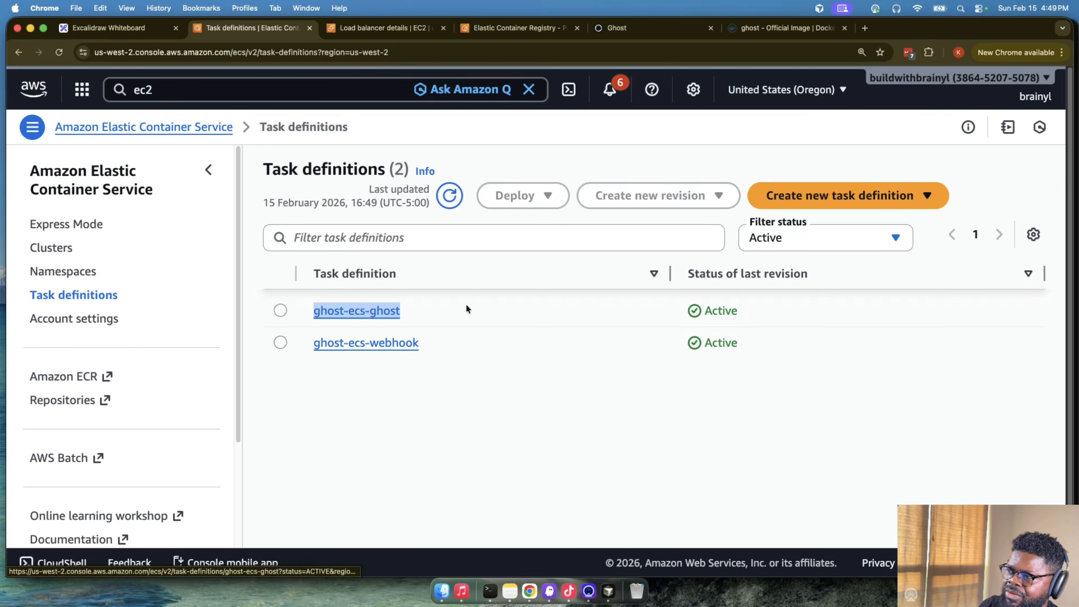
pyautogui.moveTo(296, 351); pyautogui.dragTo(459, 351)
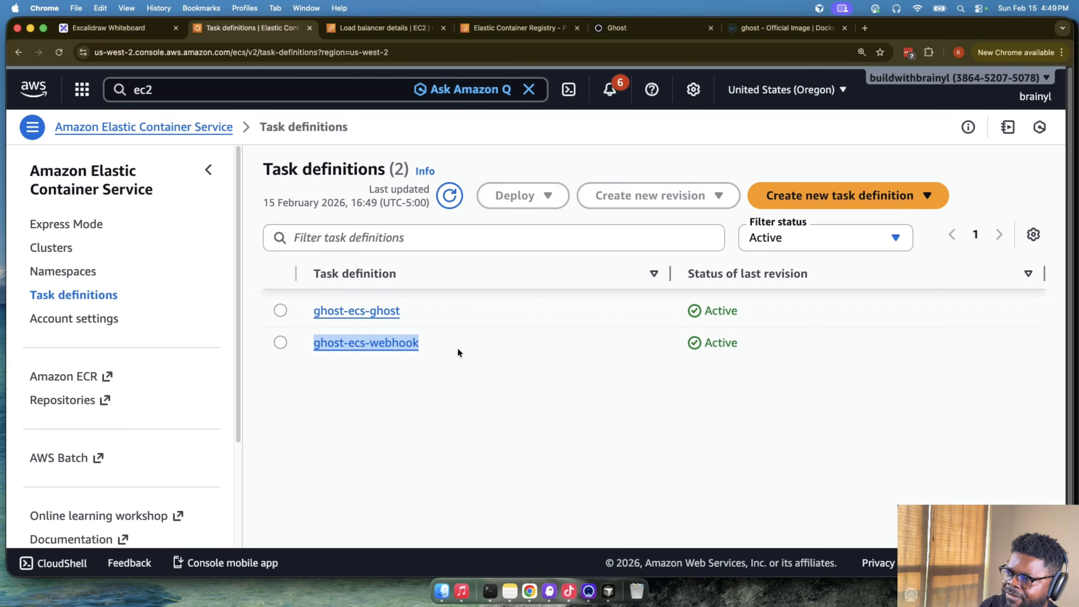
# - Open ghost-ecs-cluster and point out the ghost-ecs-ghost and ghost-ecs-webhook services in its service list
pyautogui.click(51, 249)
pyautogui.click(309, 302)
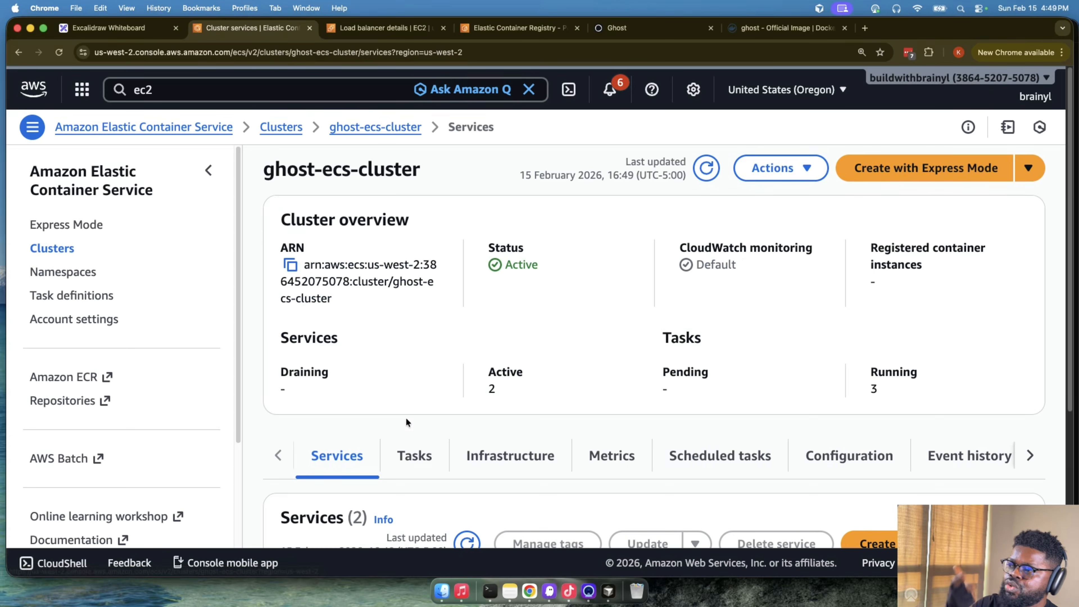
pyautogui.scroll(-5, 405, 418)
pyautogui.moveTo(326, 441); pyautogui.dragTo(457, 441)
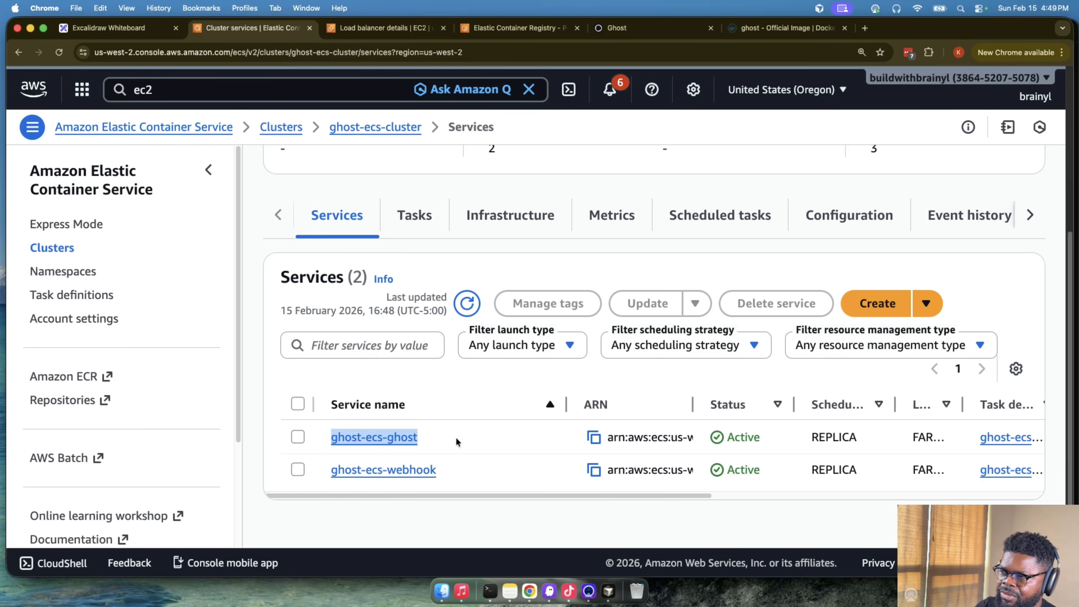
pyautogui.moveTo(327, 472); pyautogui.dragTo(456, 467)
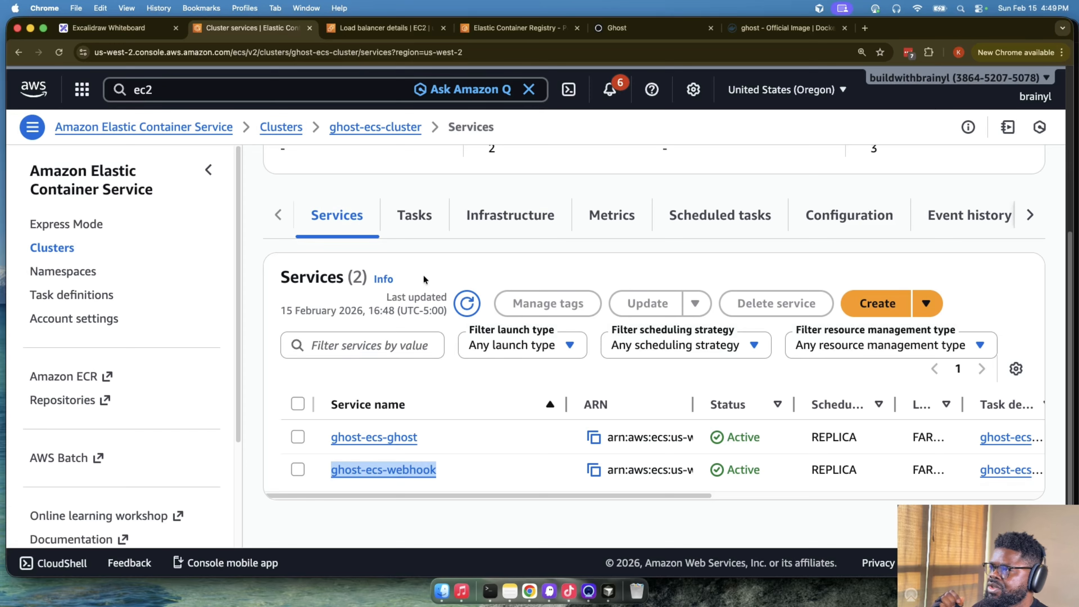
# - View all tasks of ghost-ecs-cluster and compare the statuses and task definitions of the webhook and ghost tasks
pyautogui.click(414, 214)
pyautogui.scroll(-1, 537, 466)
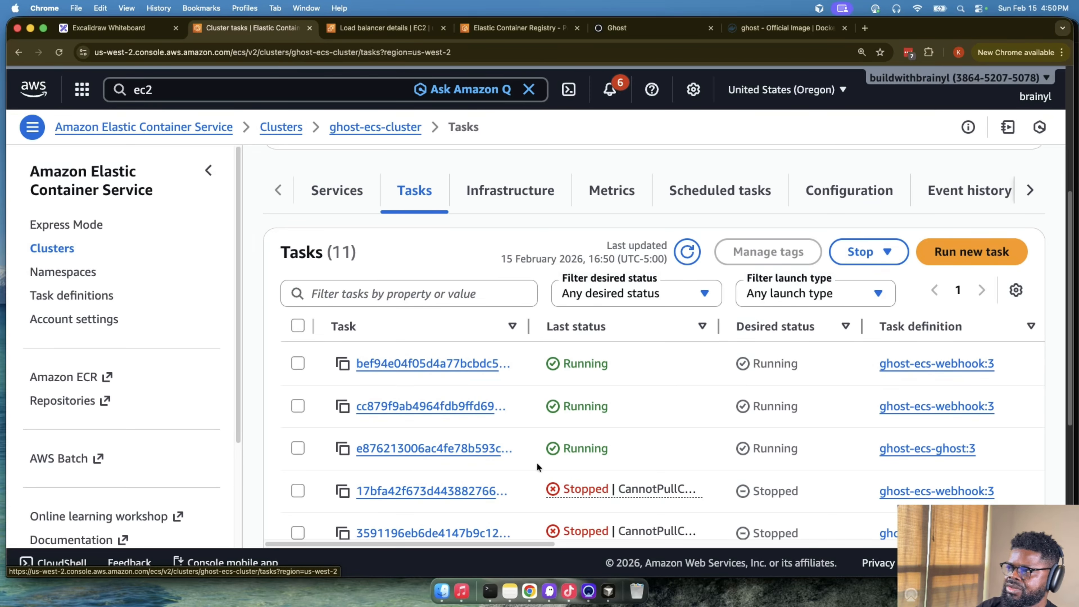
pyautogui.moveTo(877, 364); pyautogui.dragTo(1009, 365)
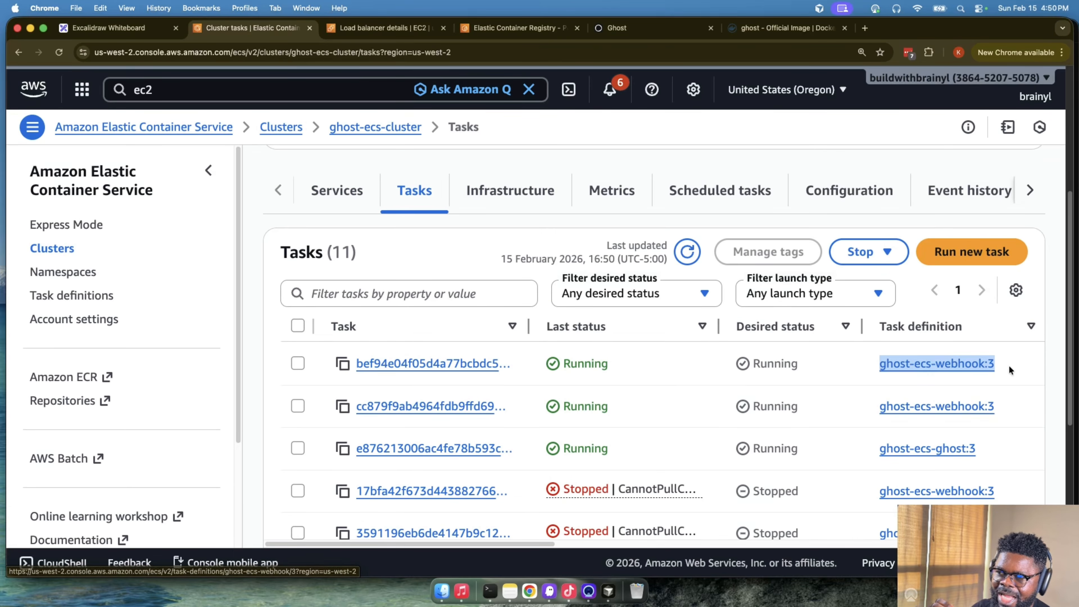
pyautogui.moveTo(876, 447); pyautogui.dragTo(995, 447)
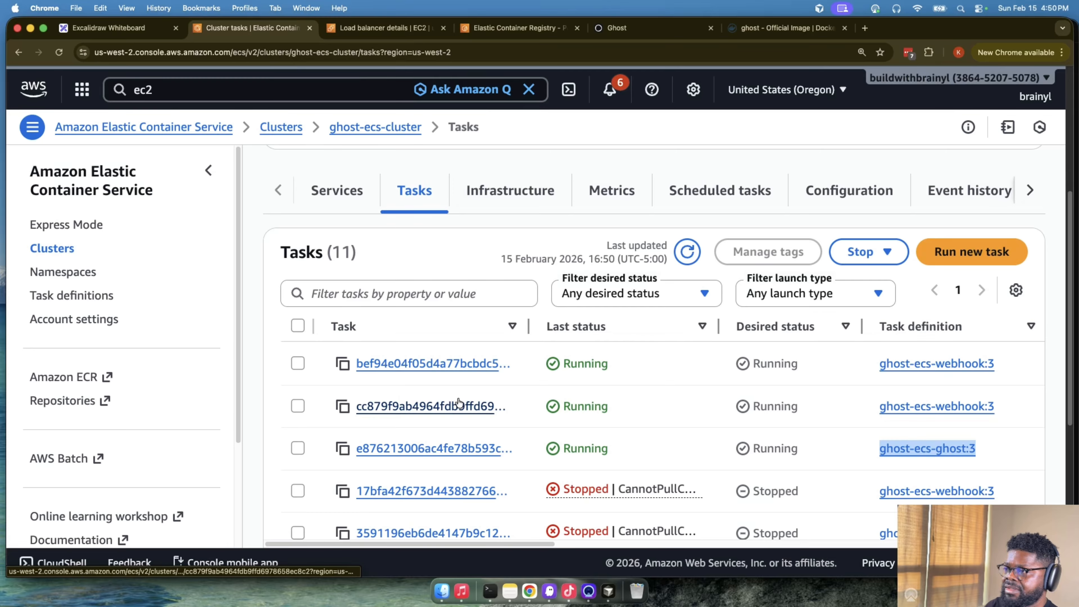
# - Return to the cluster's service list, switch to the Ghost site on the load balancer address, and reload it to check that it responds
pyautogui.scroll(5, 390, 233)
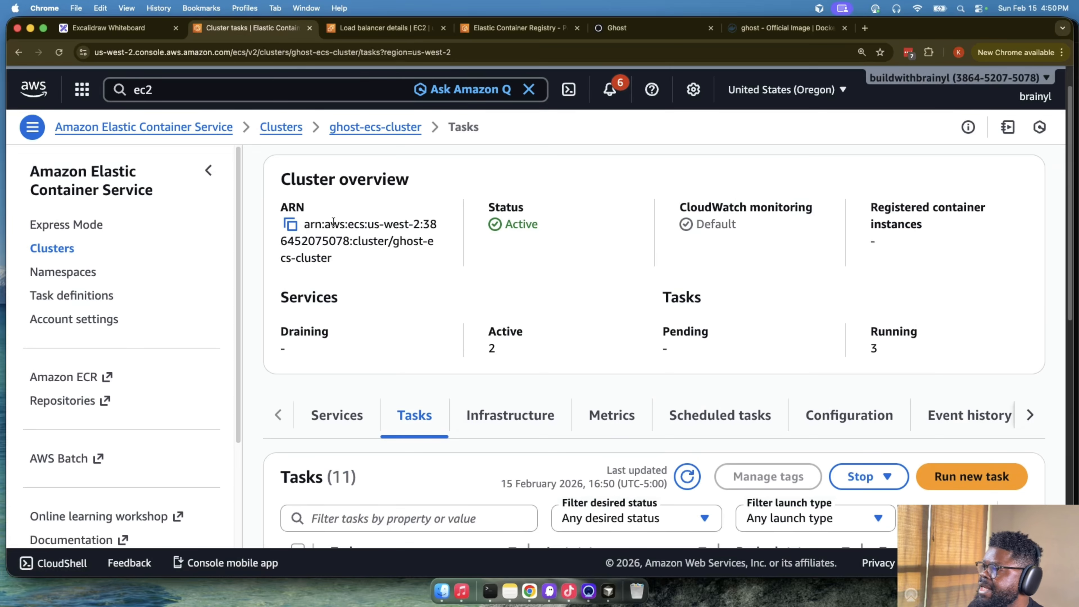
pyautogui.click(344, 414)
pyautogui.scroll(-2, 443, 406)
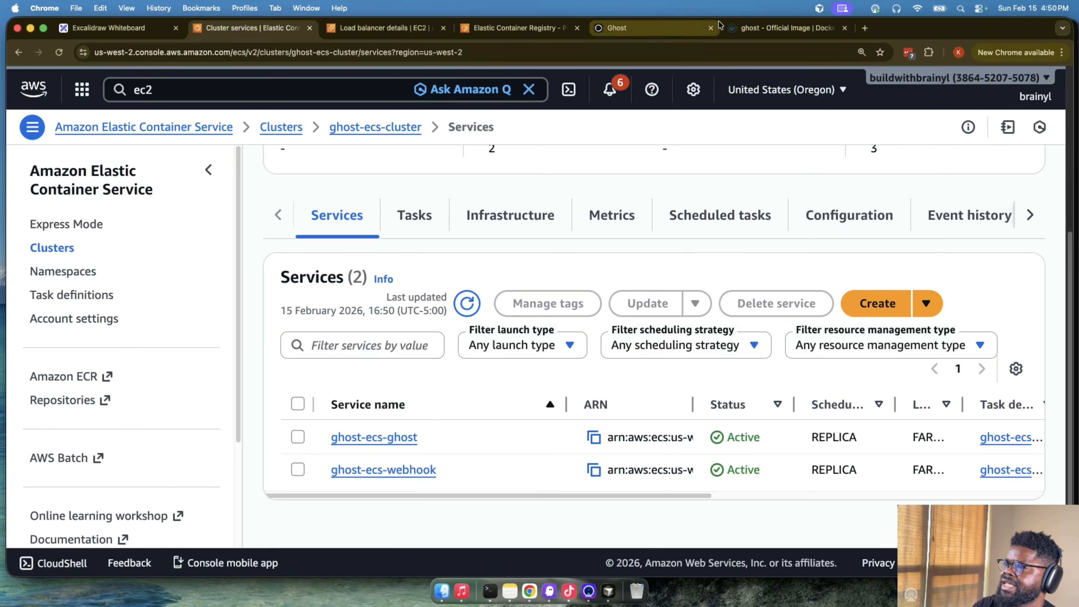
pyautogui.click(759, 26)
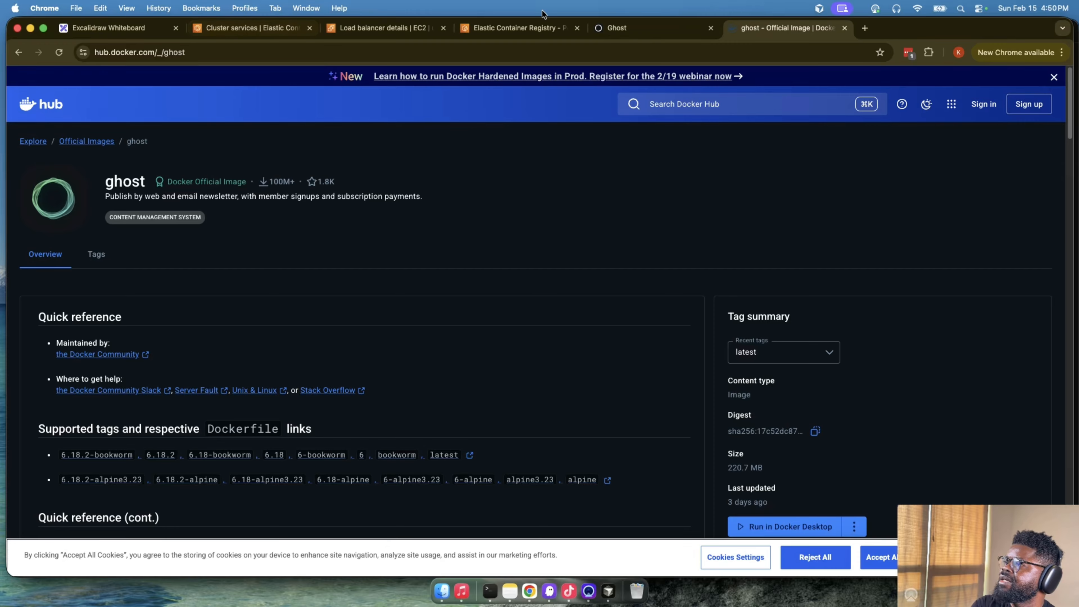
pyautogui.click(615, 26)
pyautogui.click(55, 55)
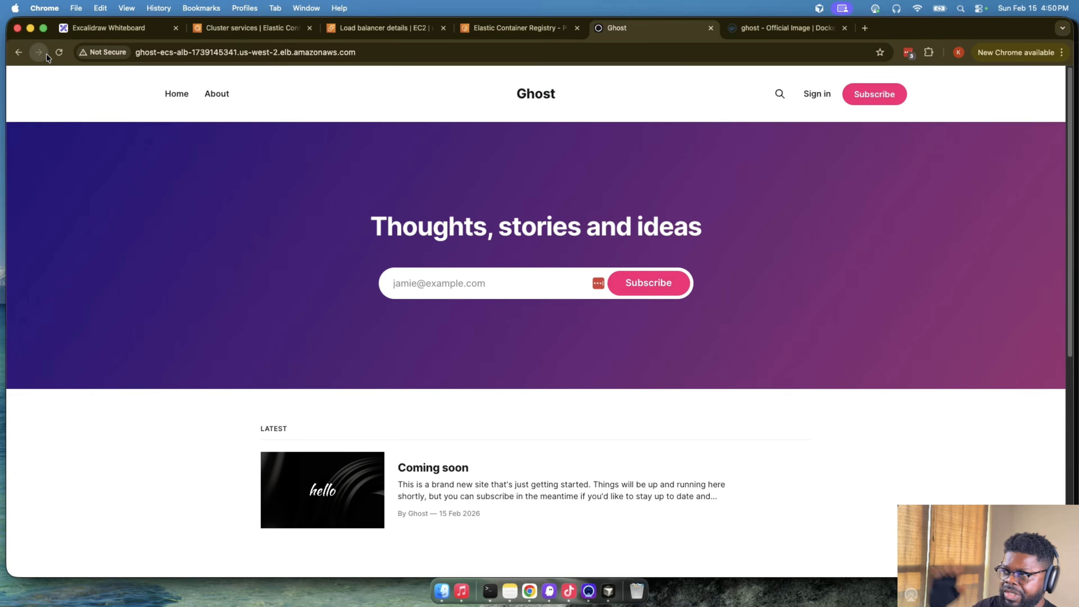
# - Go back to the ECS services of ghost-ecs-cluster and review the overview and health of the ghost-ecs-webhook service
pyautogui.click(248, 28)
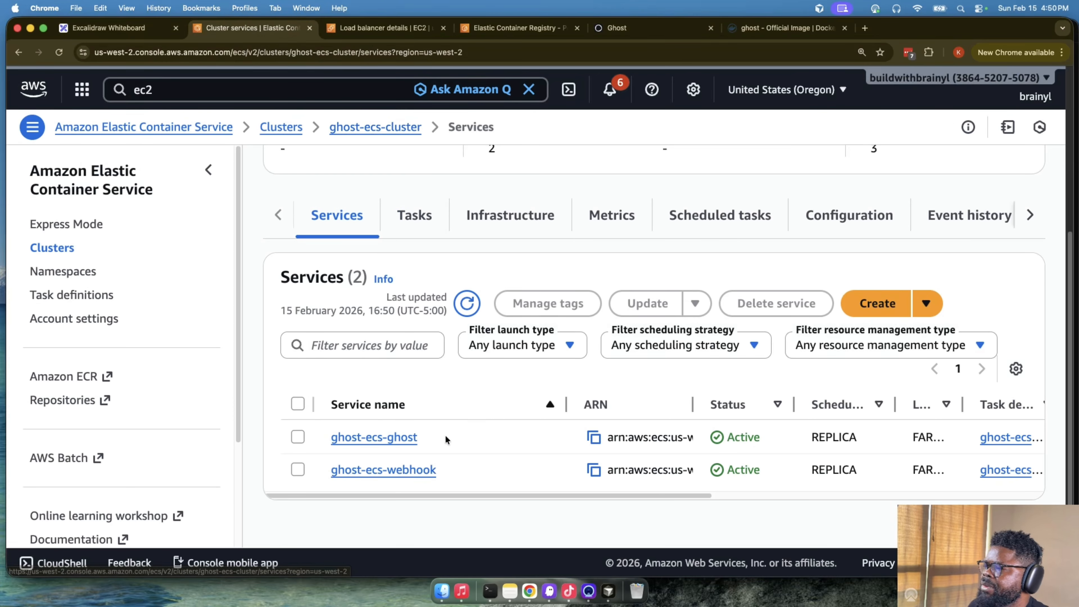
pyautogui.click(408, 473)
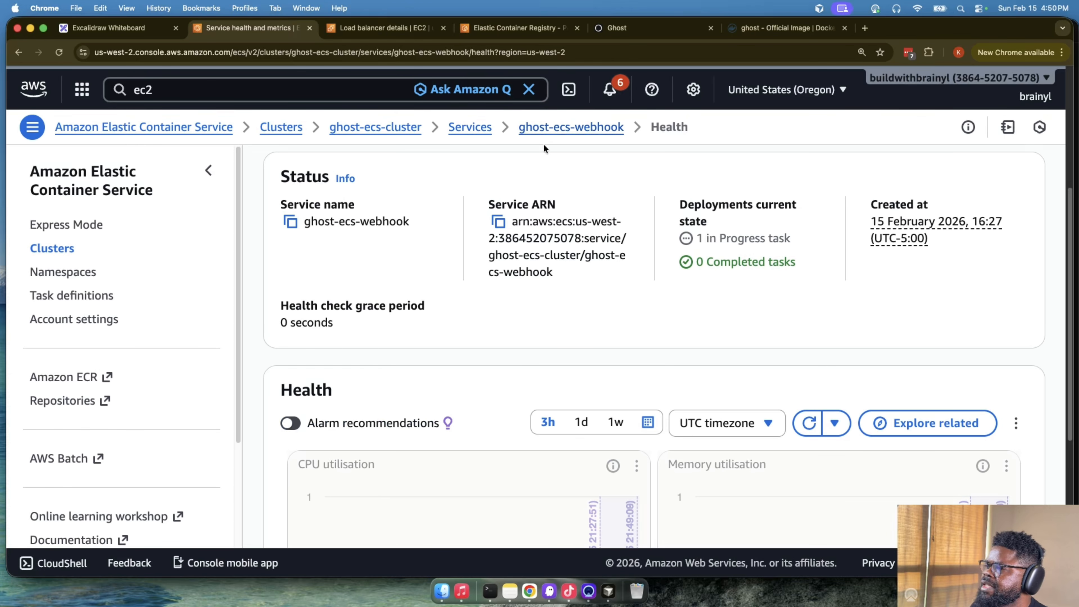
pyautogui.scroll(-3, 529, 254)
pyautogui.scroll(5, 529, 254)
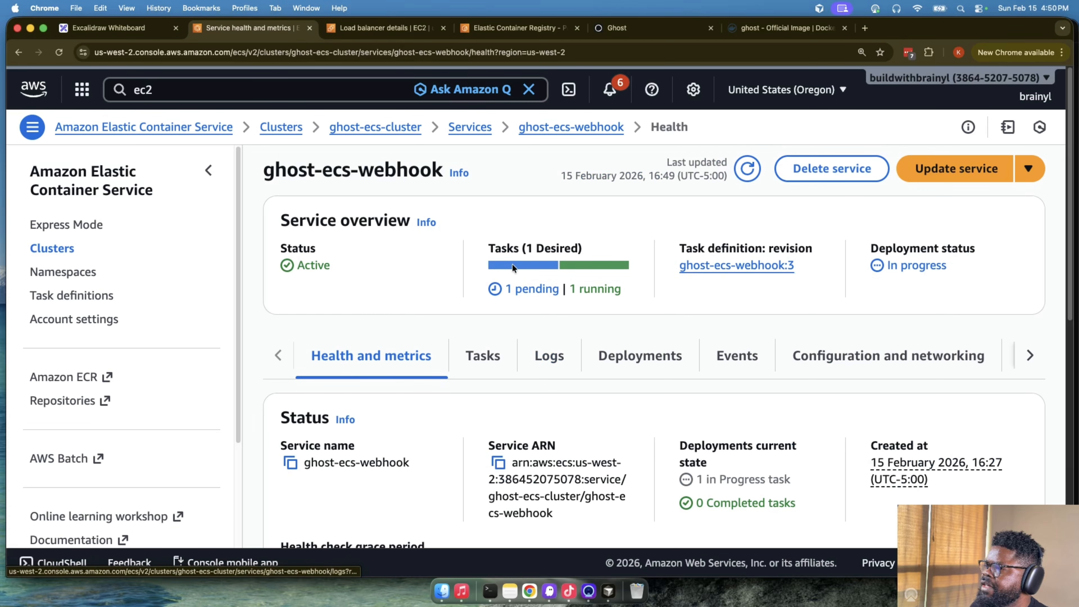
# - Open the logs of the ghost-ecs-webhook service and examine the webhook-receiver container's Uvicorn and server process startup messages
pyautogui.click(482, 353)
pyautogui.scroll(-1, 544, 352)
pyautogui.click(543, 351)
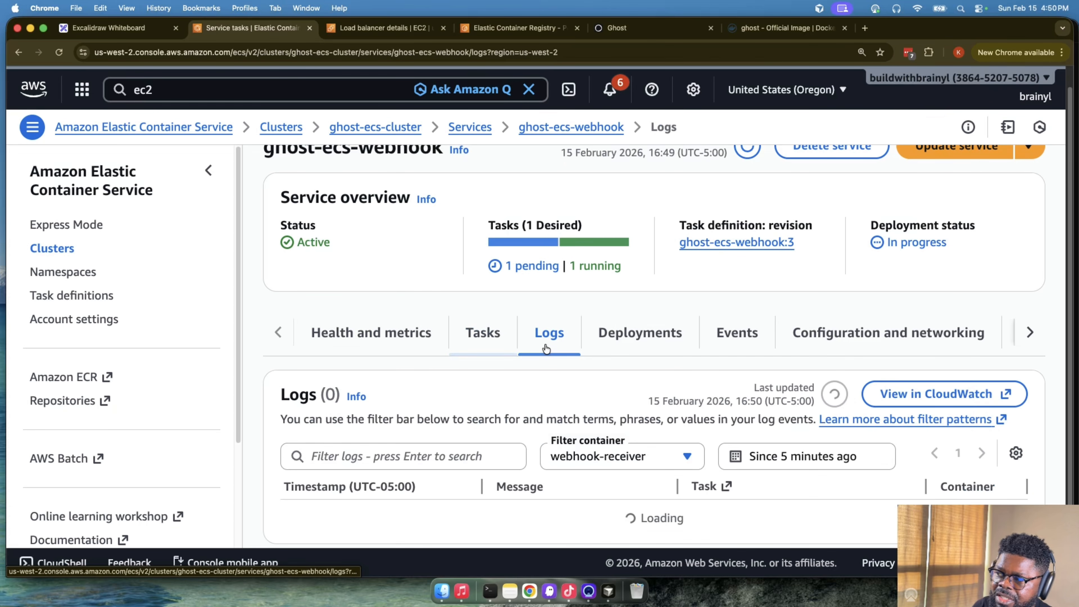
pyautogui.scroll(-5, 608, 327)
pyautogui.scroll(3, 670, 377)
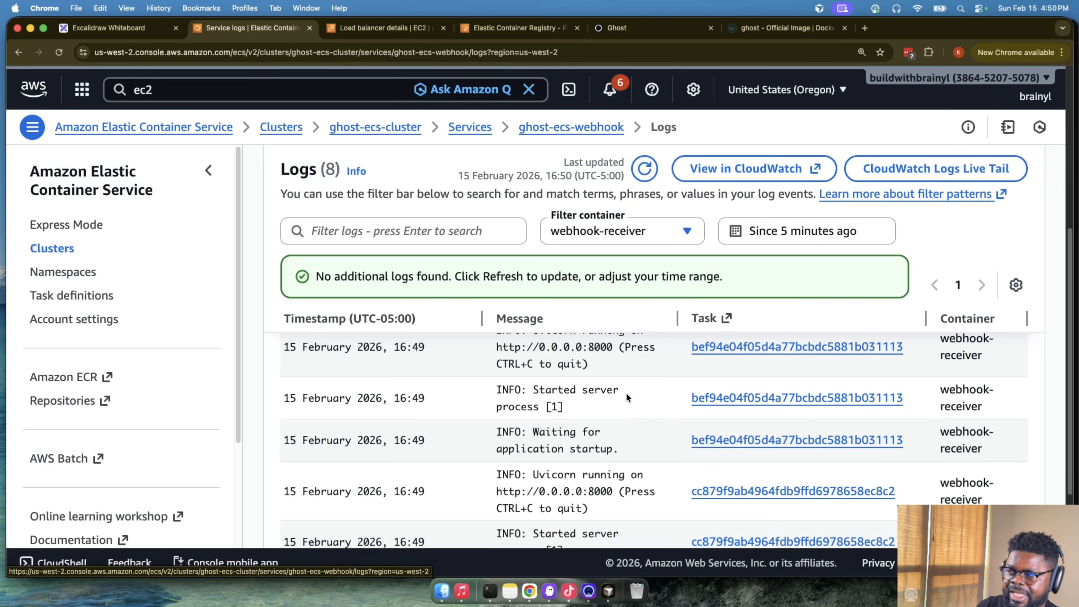
pyautogui.moveTo(573, 340); pyautogui.dragTo(611, 399)
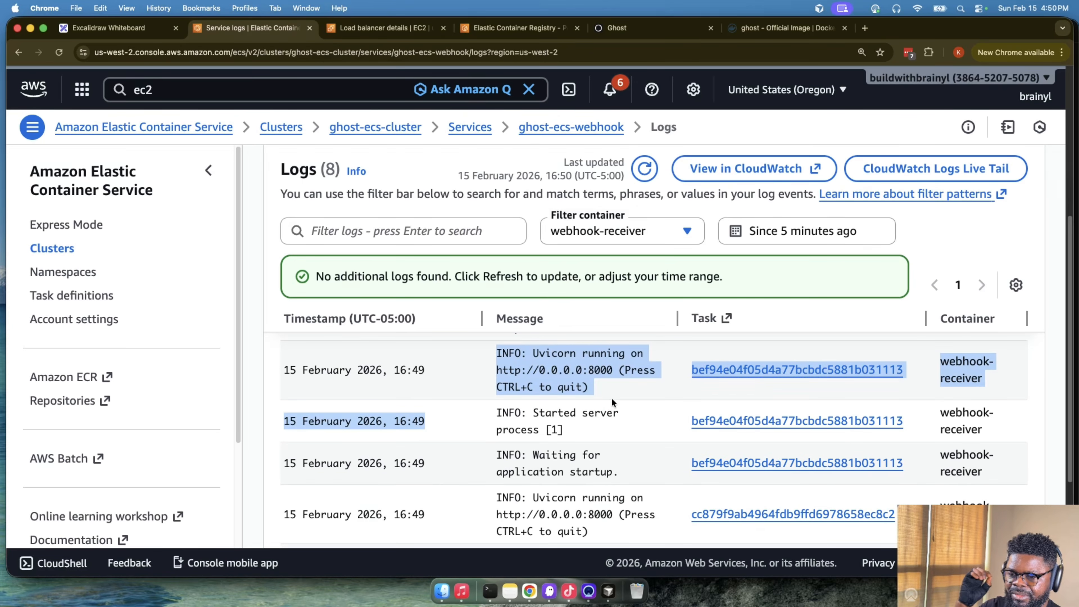
pyautogui.moveTo(503, 355); pyautogui.dragTo(641, 395)
pyautogui.moveTo(544, 410); pyautogui.dragTo(584, 422)
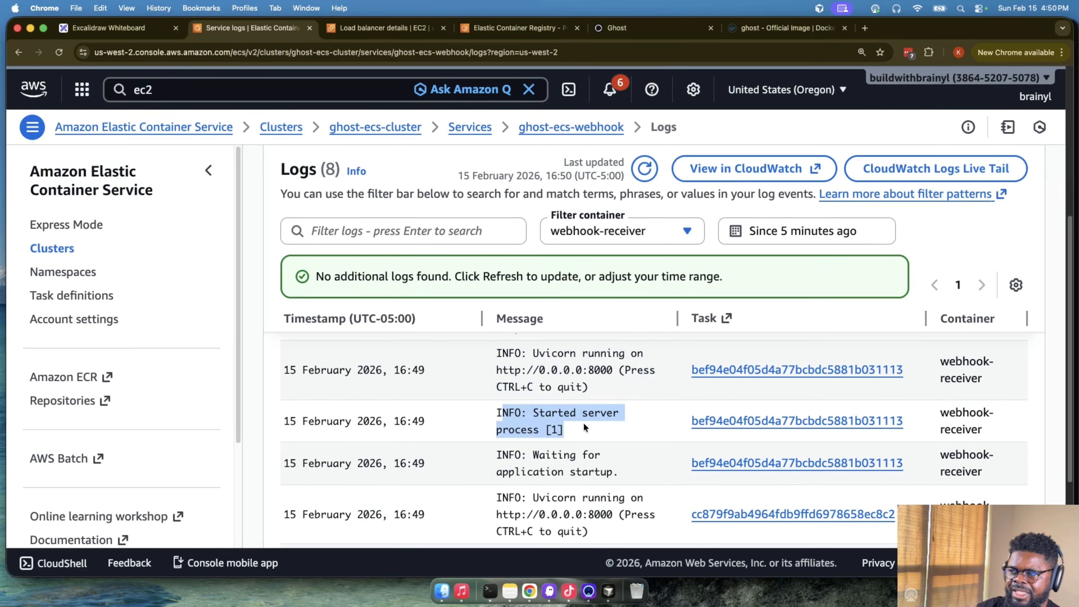
# - Check the ghost-ecs-webhook service's running tasks and deployment status, then return to the service list of ghost-ecs-cluster
pyautogui.scroll(5, 588, 423)
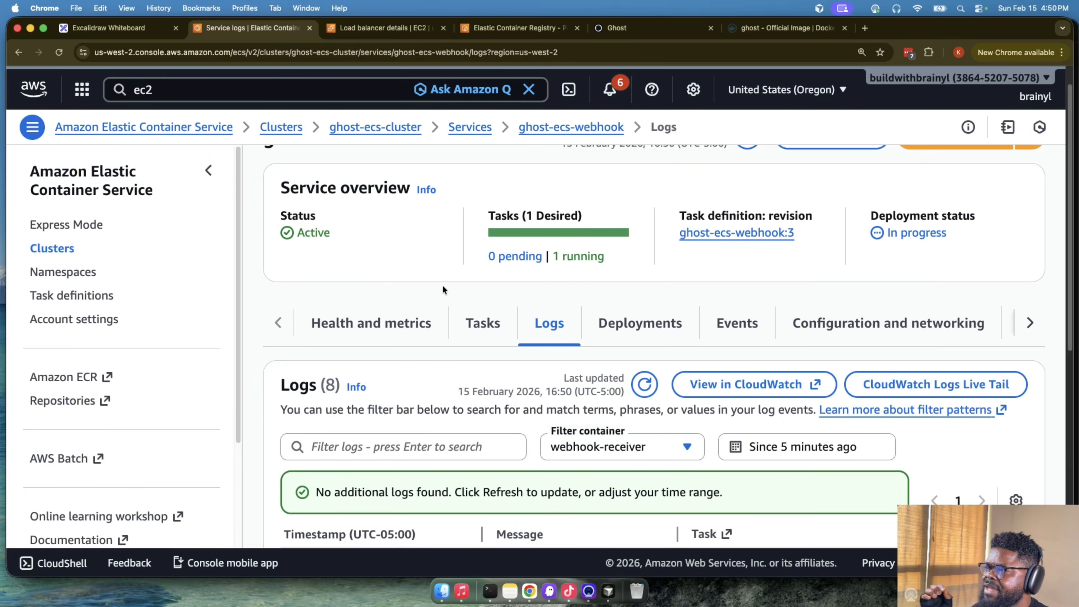
pyautogui.moveTo(552, 256); pyautogui.dragTo(604, 264)
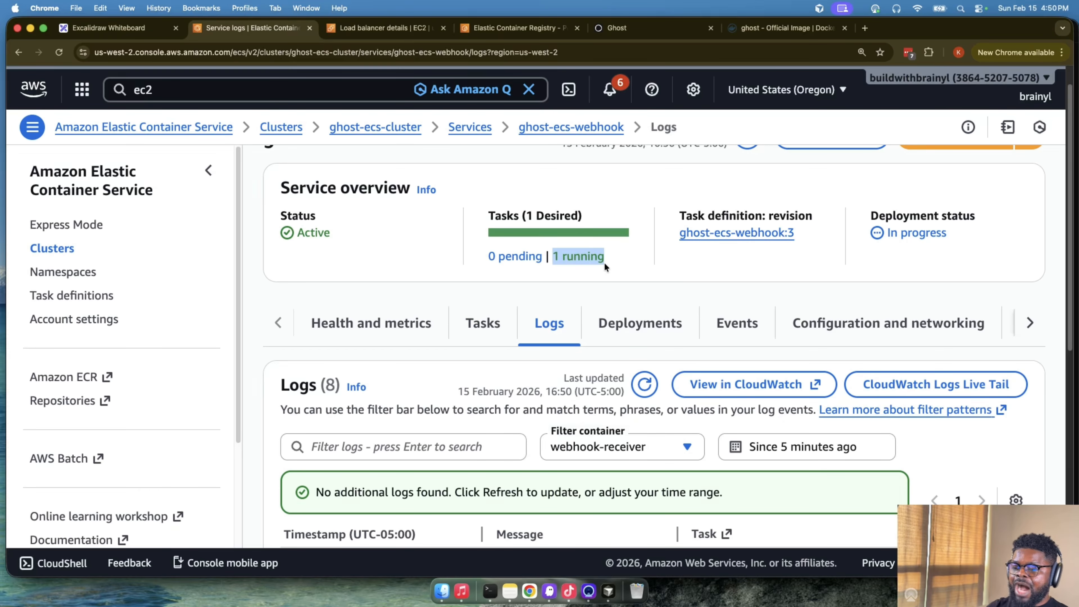
pyautogui.scroll(1, 445, 284)
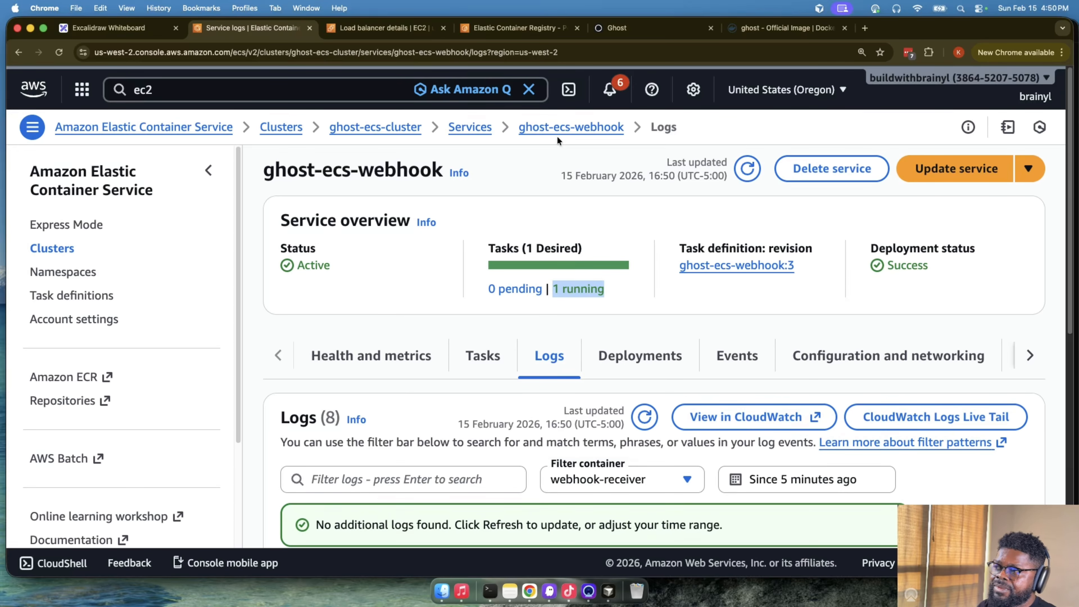
pyautogui.click(470, 127)
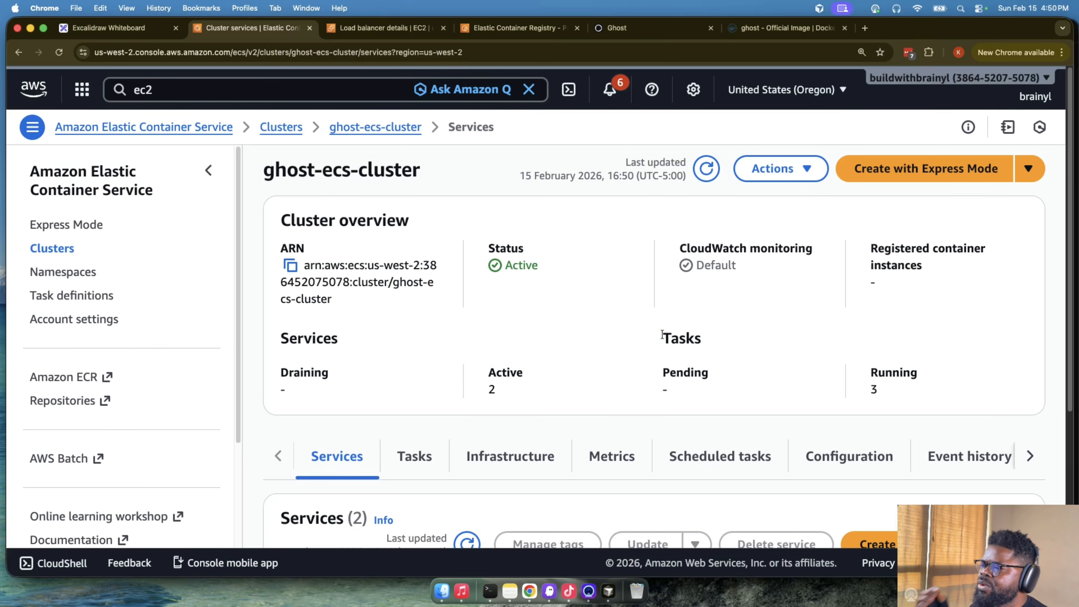
pyautogui.scroll(-5, 662, 334)
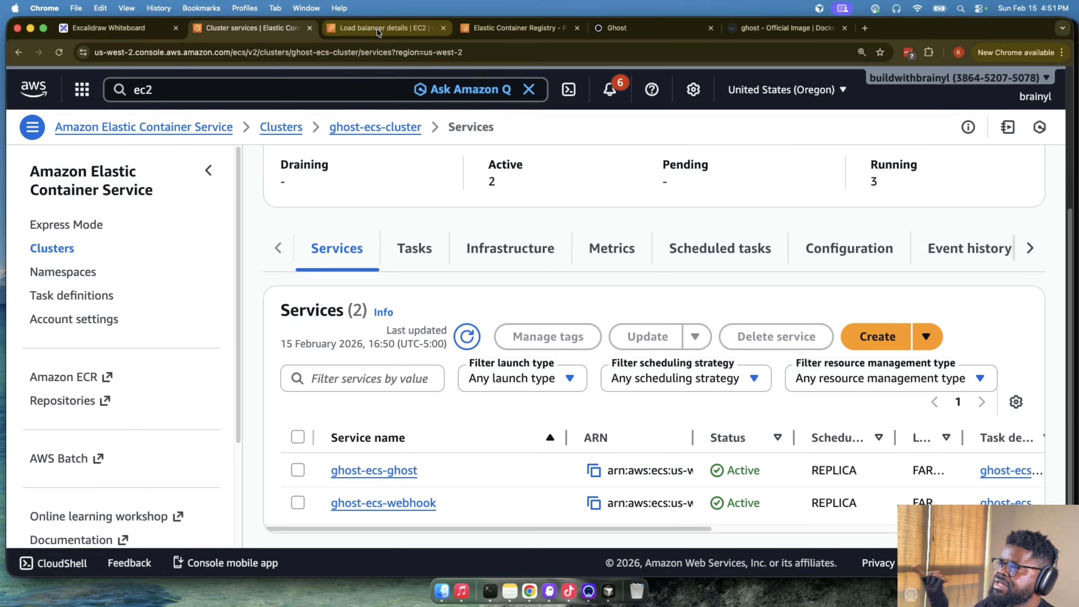
# - Search the AWS console for "security groups" and open the EC2 Security groups feature
pyautogui.click(250, 89)
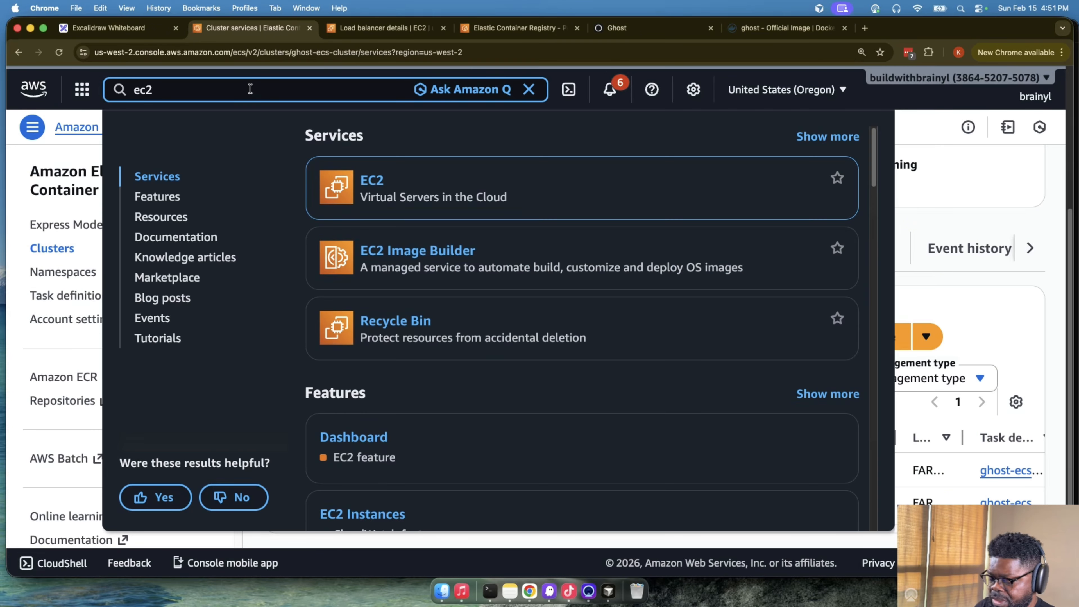
pyautogui.press('BackSpace')
pyautogui.press('BackSpace')
pyautogui.press('BackSpace')
pyautogui.write('secrty')
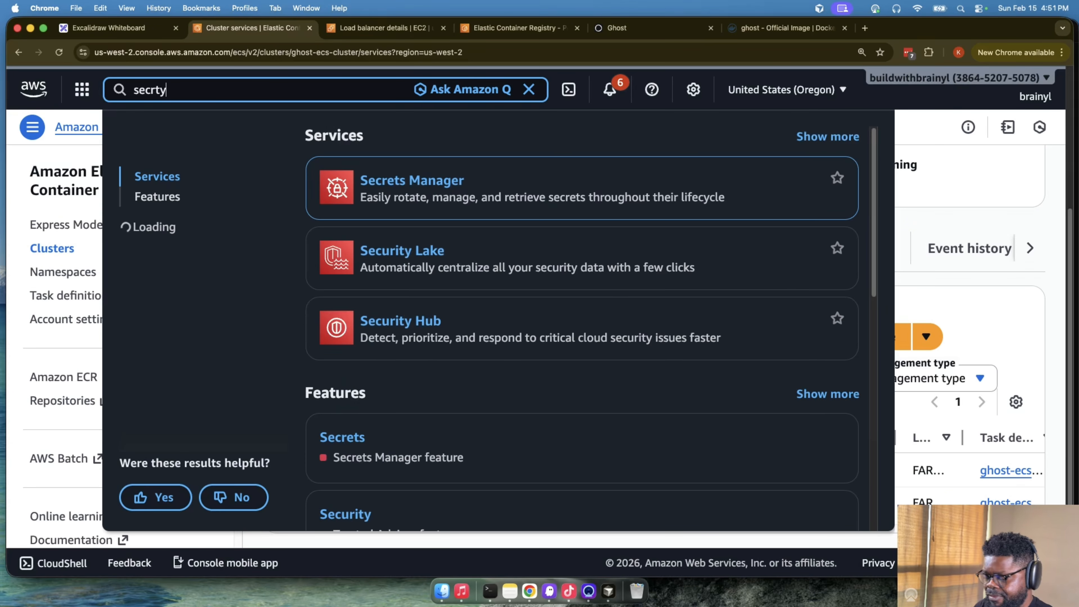
pyautogui.press('BackSpace')
pyautogui.press('BackSpace')
pyautogui.press('BackSpace')
pyautogui.write('urity')
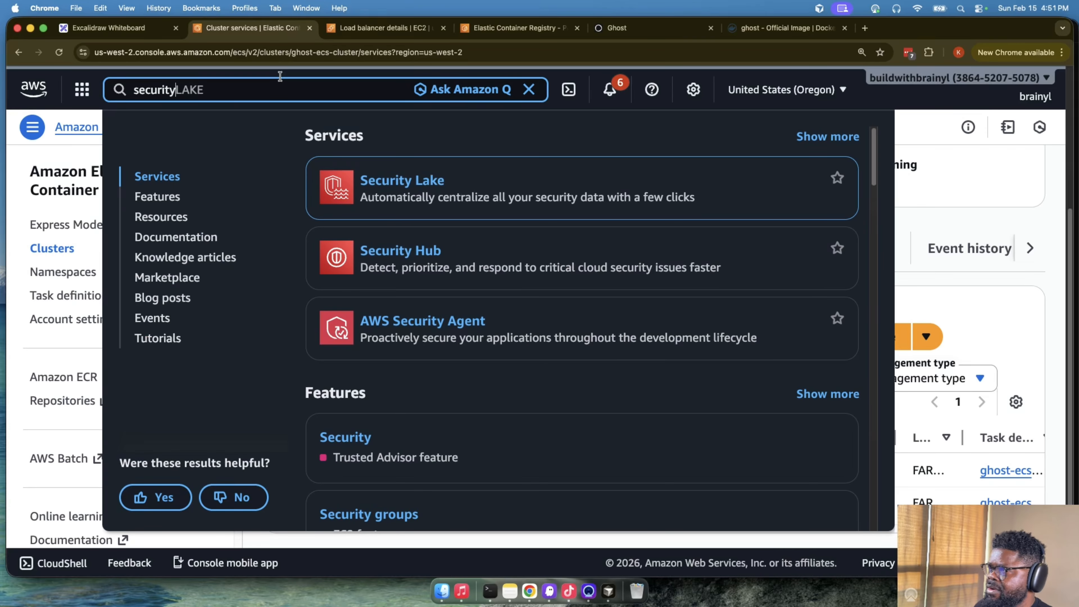
pyautogui.write(' groups')
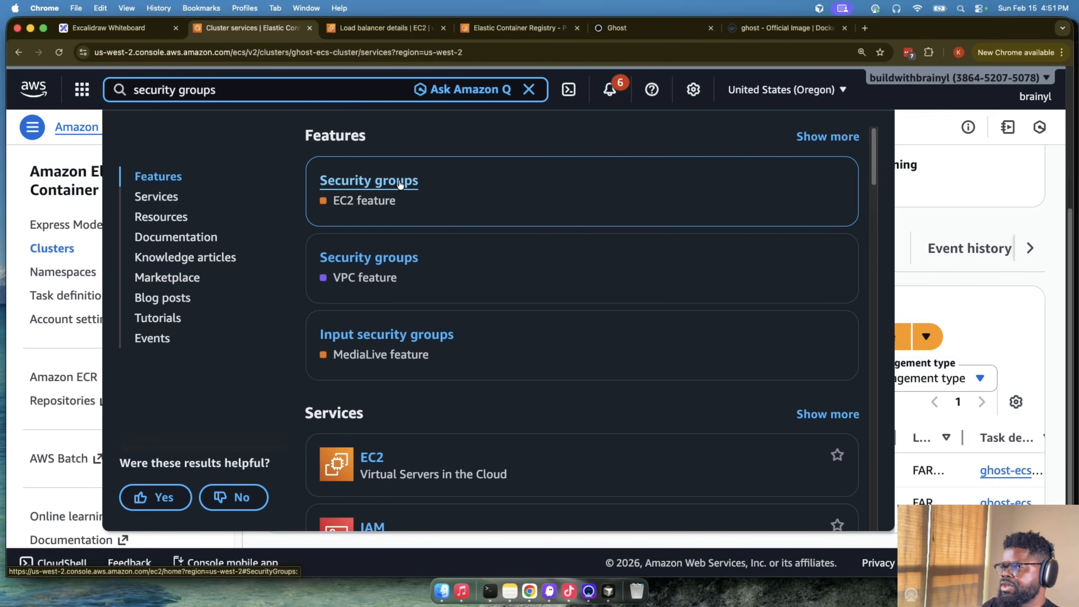
pyautogui.click(404, 184)
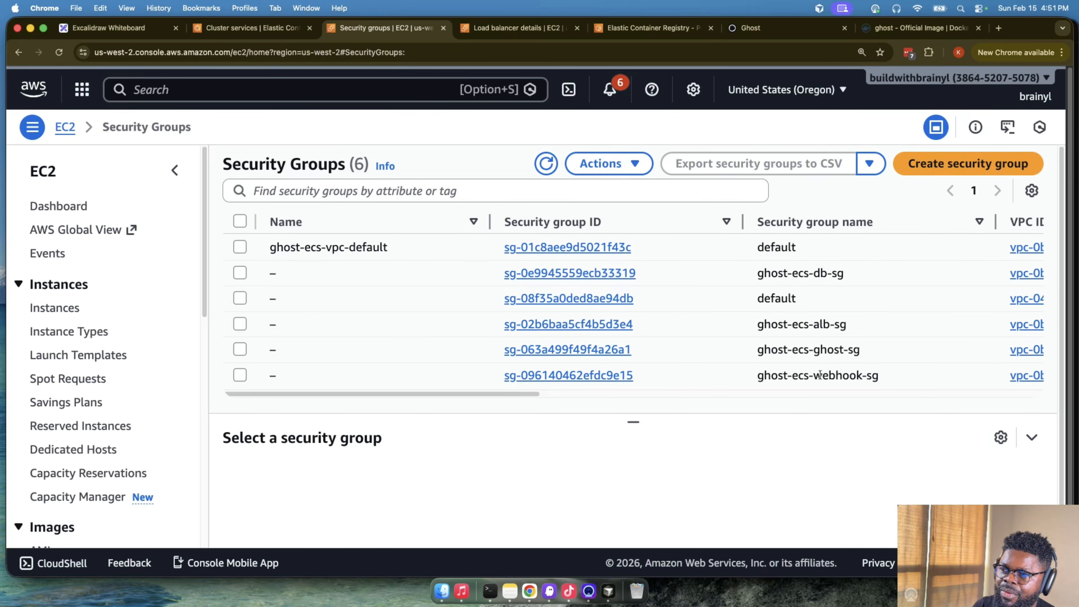
# - Locate ghost-ecs-webhook-sg in the security group list, then open ghost-ecs-ghost-sg and examine its inbound rule's port range and source
pyautogui.moveTo(819, 375); pyautogui.dragTo(906, 380)
pyautogui.click(906, 380)
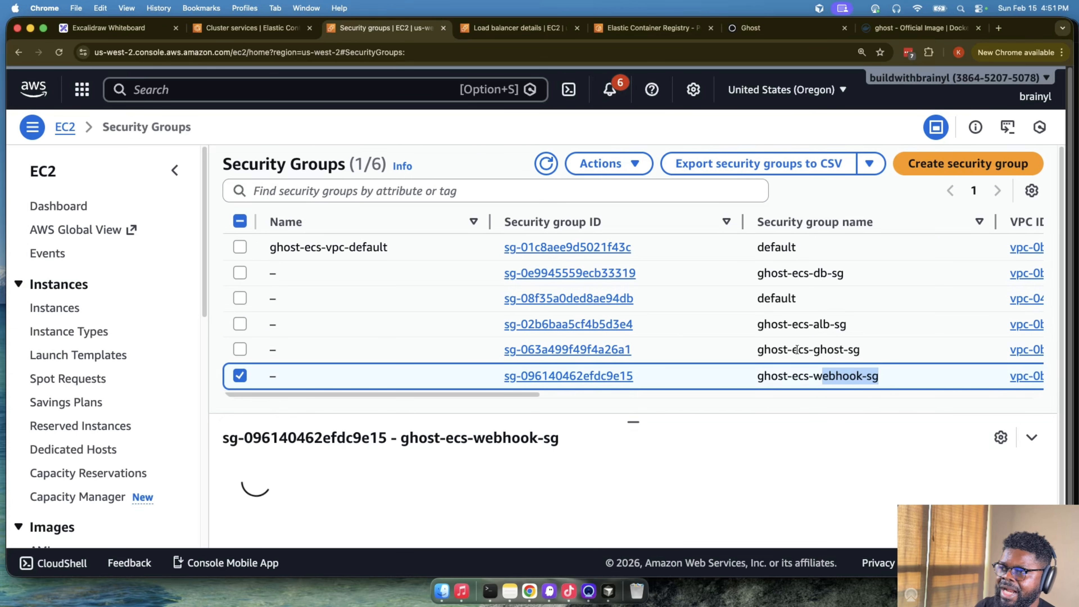
pyautogui.click(865, 353)
pyautogui.click(547, 353)
pyautogui.scroll(-2, 548, 368)
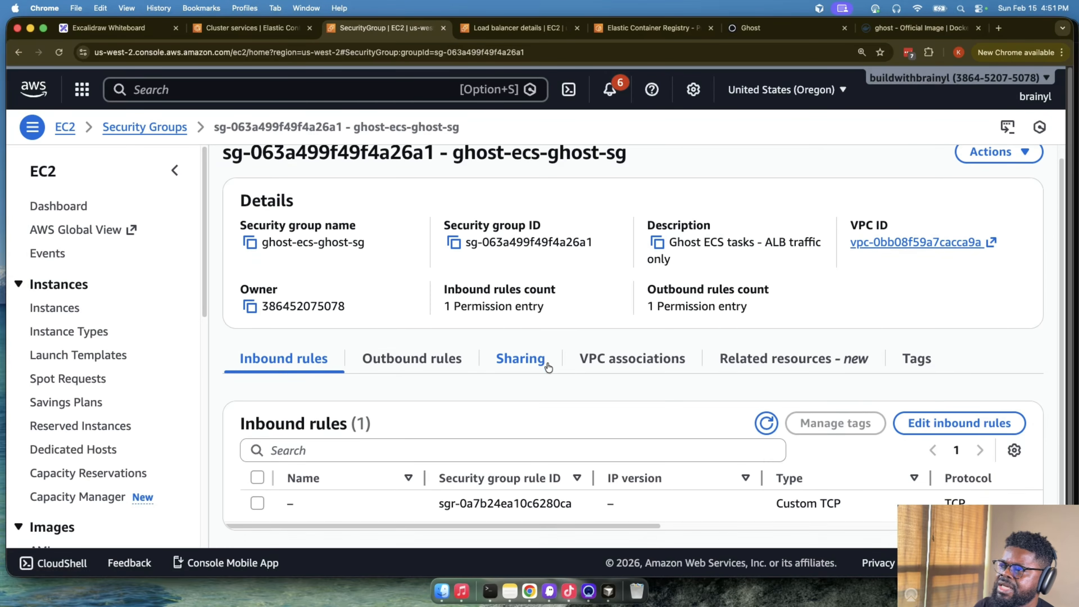
pyautogui.hscroll(10, 700, 518)
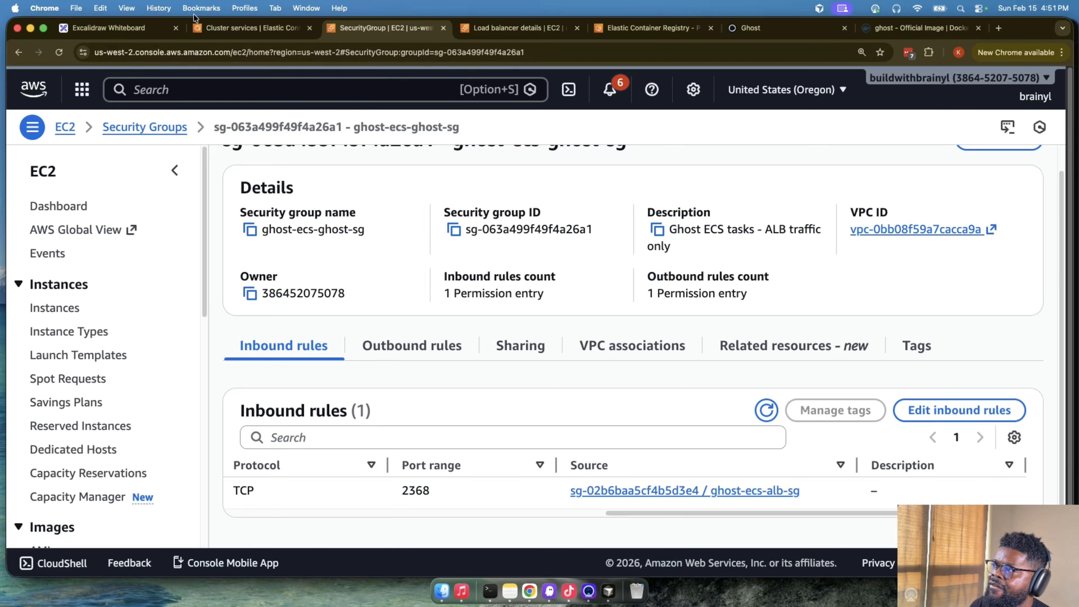
# - Switch to the Excalidraw architecture diagram and point out the ALB and the ECS service it sends traffic to
pyautogui.click(161, 28)
pyautogui.scroll(-1, 357, 289)
pyautogui.scroll(4, 358, 289)
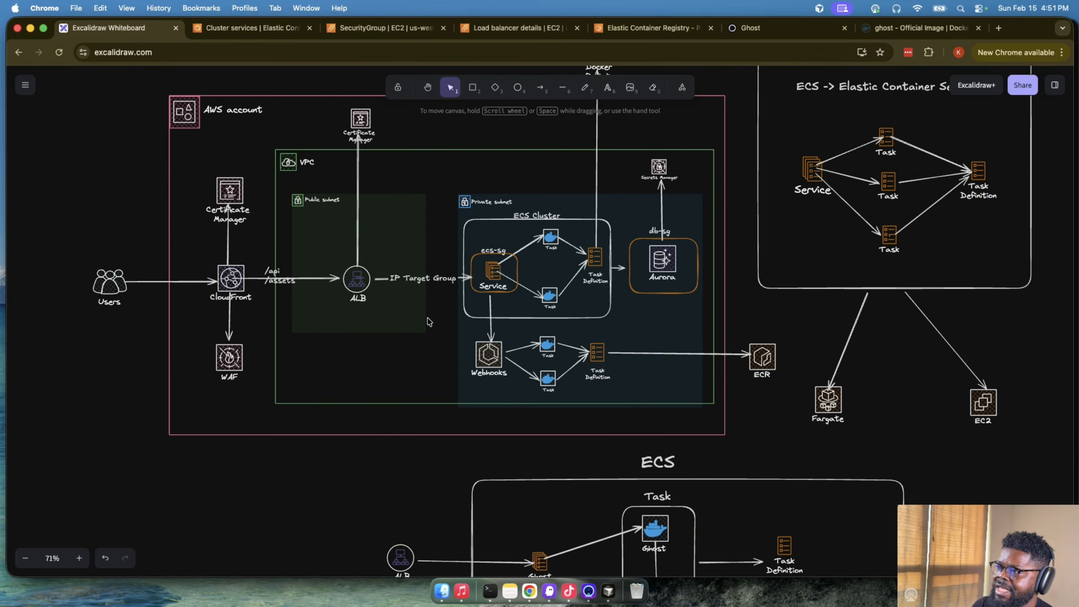
pyautogui.click(357, 289)
pyautogui.click(492, 268)
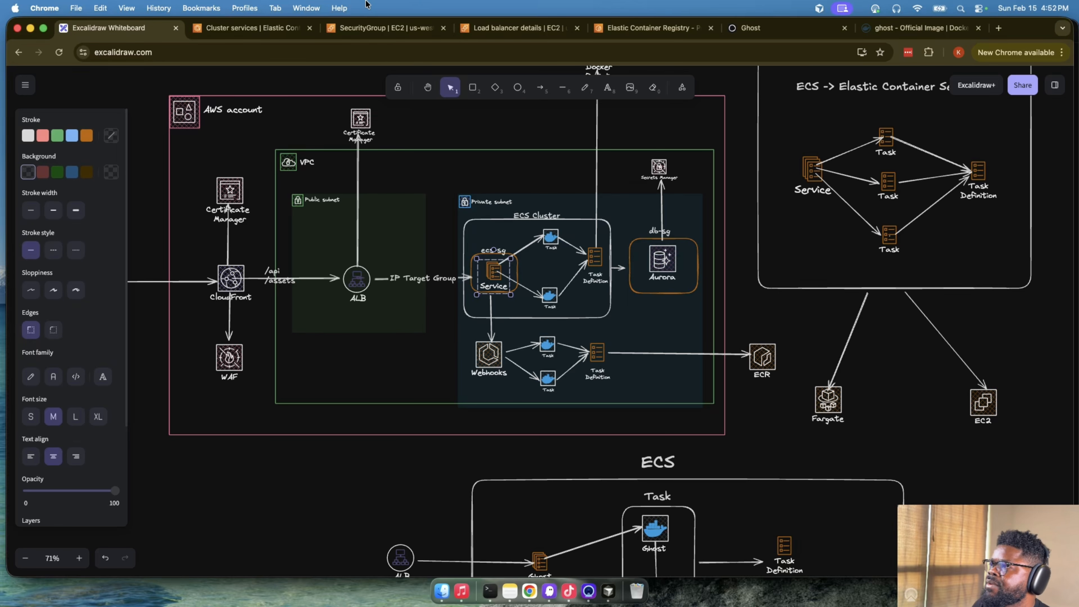
# - Return to the AWS security groups, open ghost-ecs-webhook-sg for editing its inbound rules, and add a new rule
pyautogui.hotkey('ctrl', 'Tab')
pyautogui.hotkey('ctrl', 'Tab')
pyautogui.scroll(2, 573, 387)
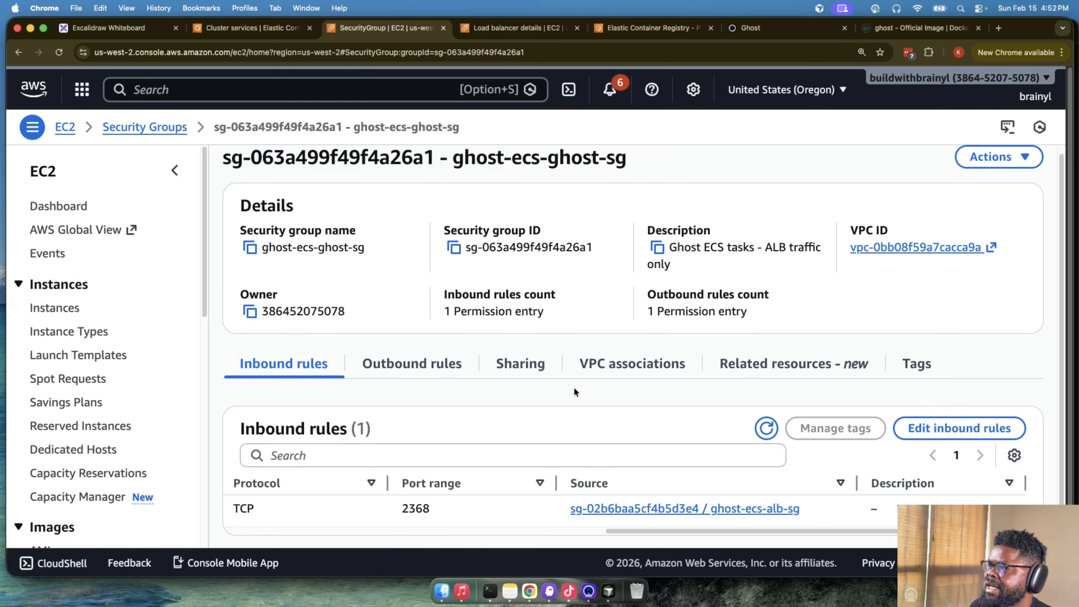
pyautogui.click(144, 127)
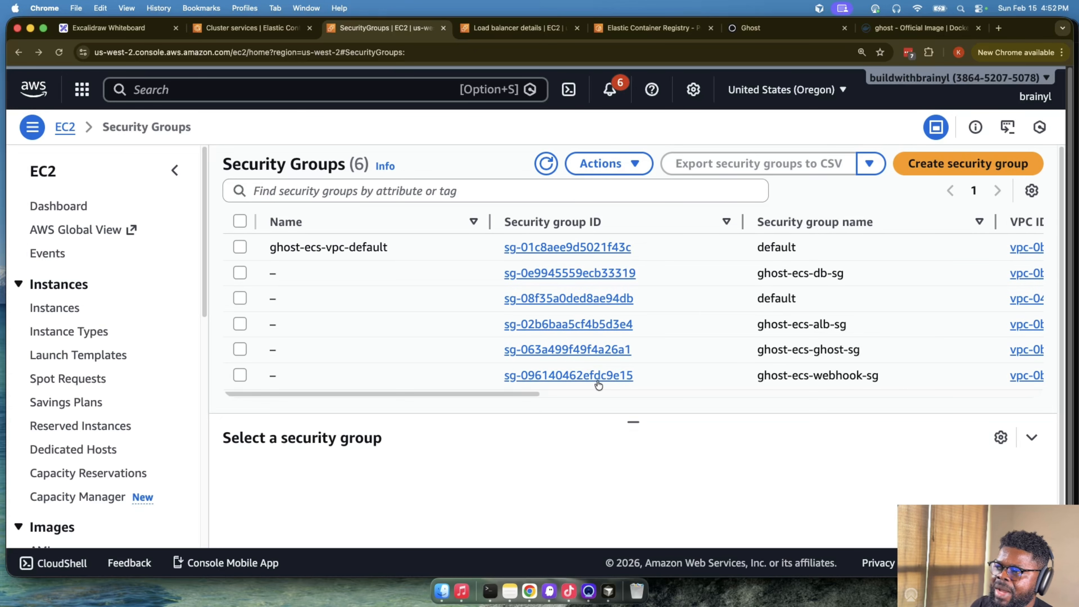
pyautogui.click(598, 376)
pyautogui.scroll(-2, 581, 437)
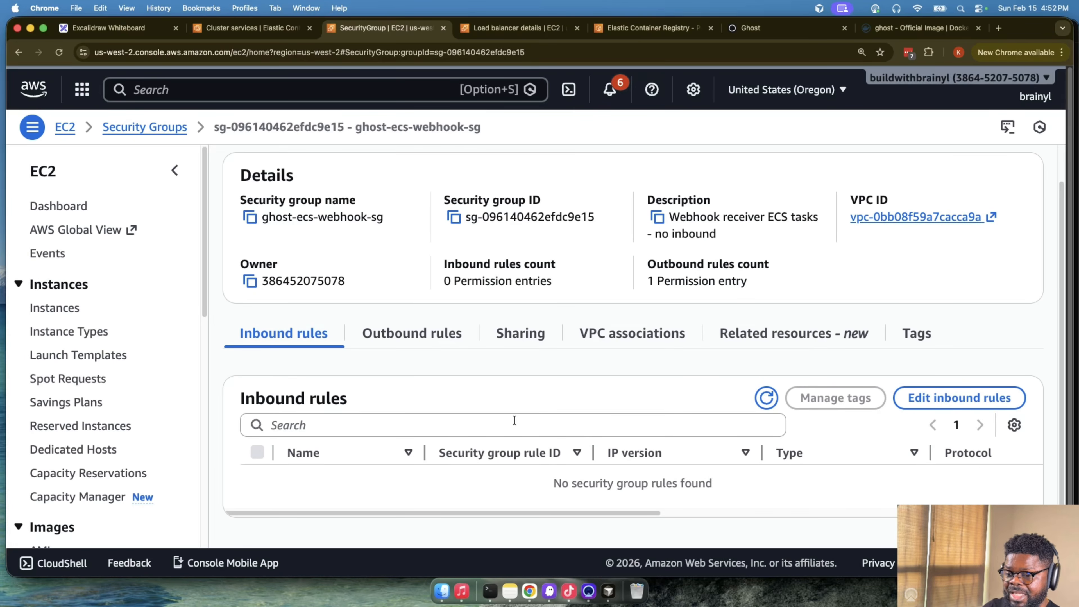
pyautogui.click(991, 399)
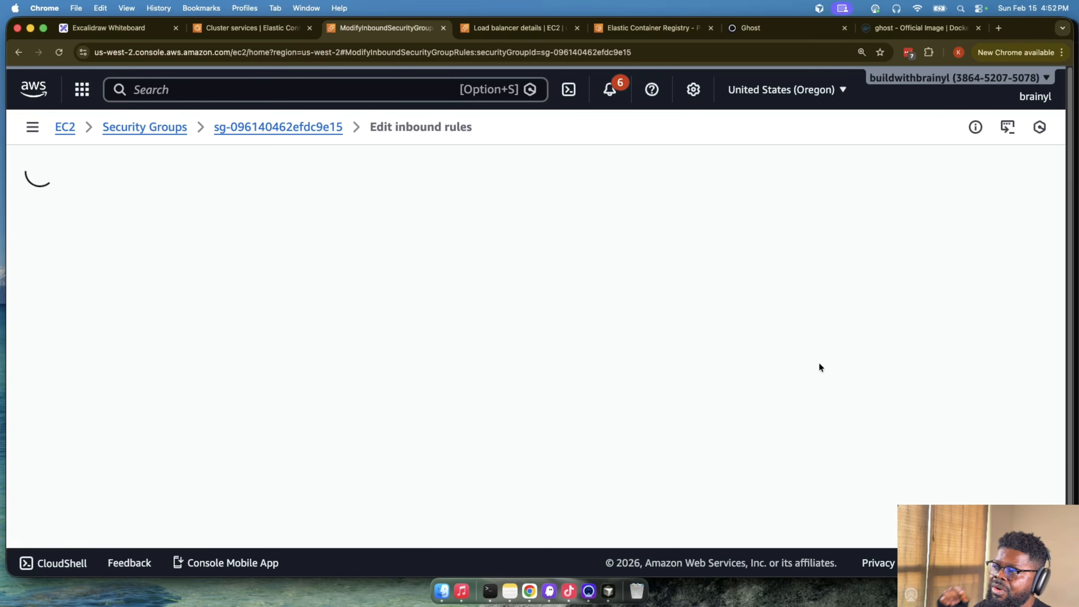
pyautogui.click(98, 317)
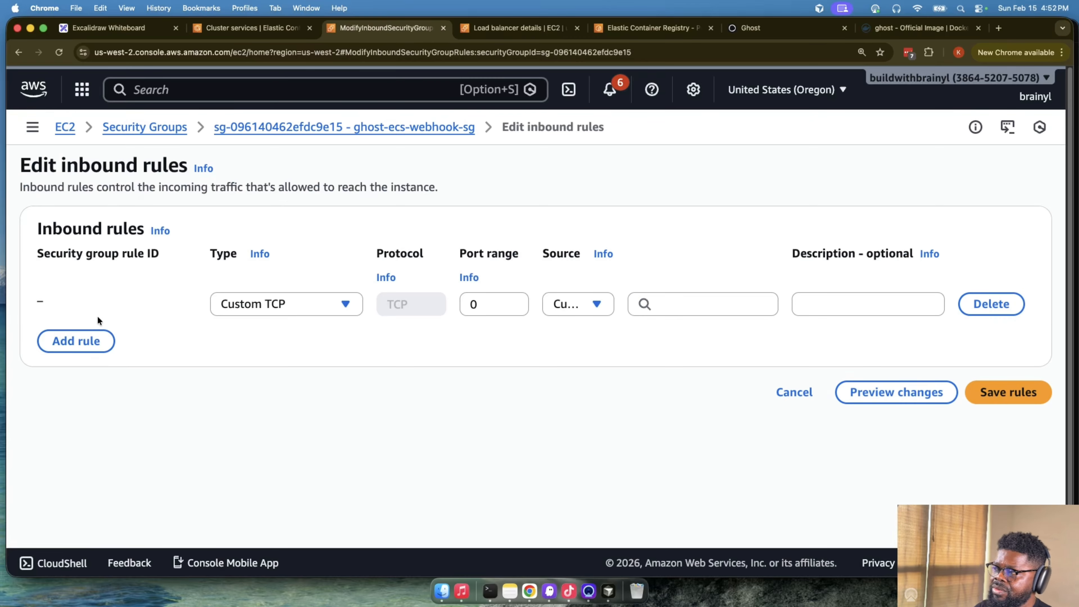
# - Set the new inbound rule's type to All traffic and its source to the ghost-ecs-ghost-sg security group
pyautogui.click(314, 316)
pyautogui.scroll(-3, 315, 429)
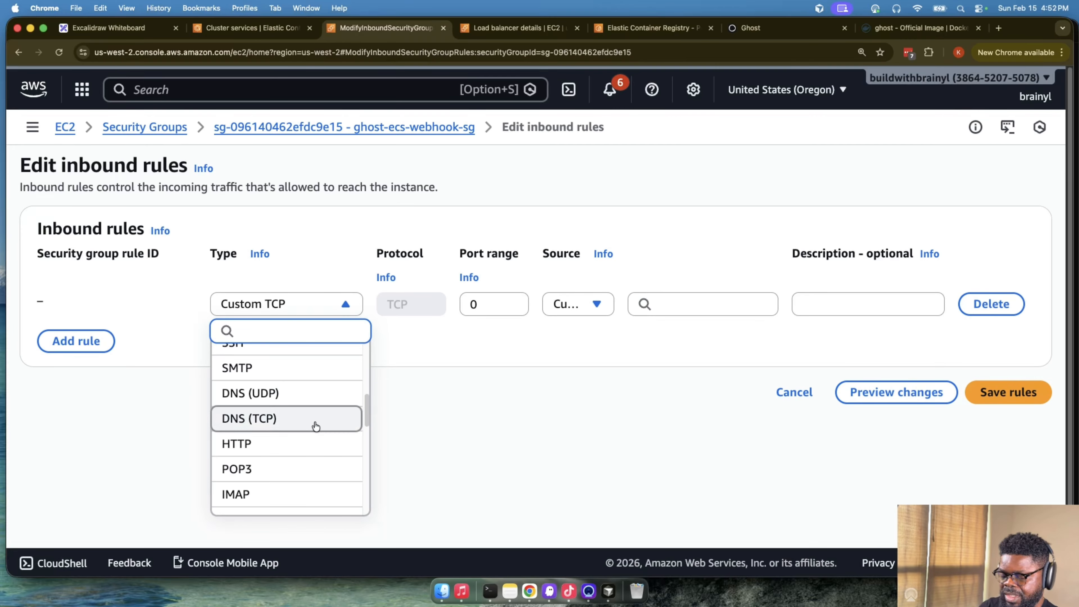
pyautogui.write('all')
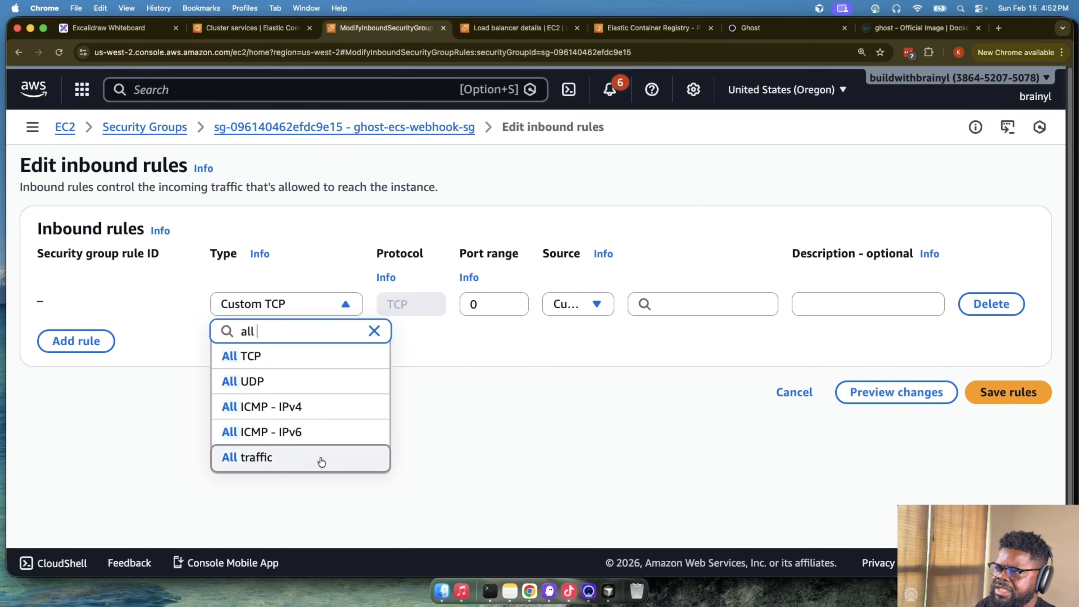
pyautogui.click(255, 457)
pyautogui.click(654, 307)
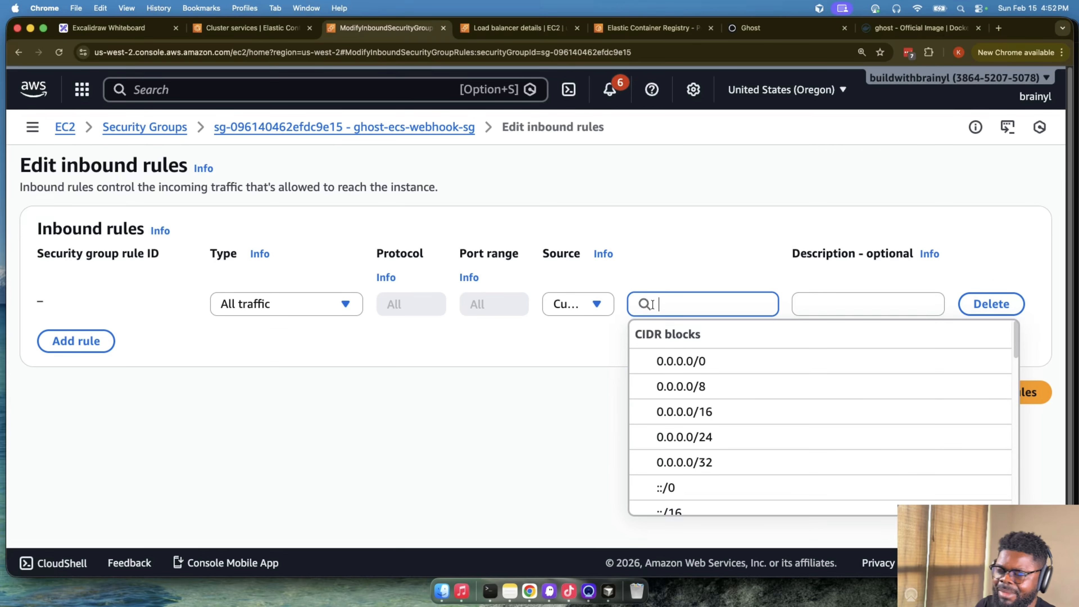
pyautogui.write('sg')
pyautogui.press('BackSpace')
pyautogui.press('BackSpace')
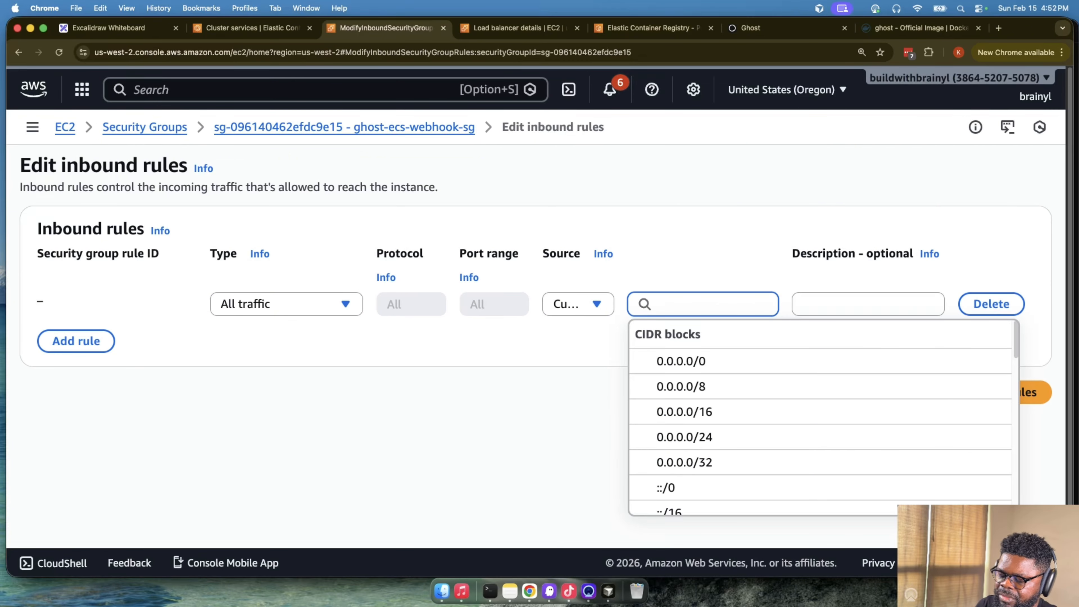
pyautogui.write('ghost')
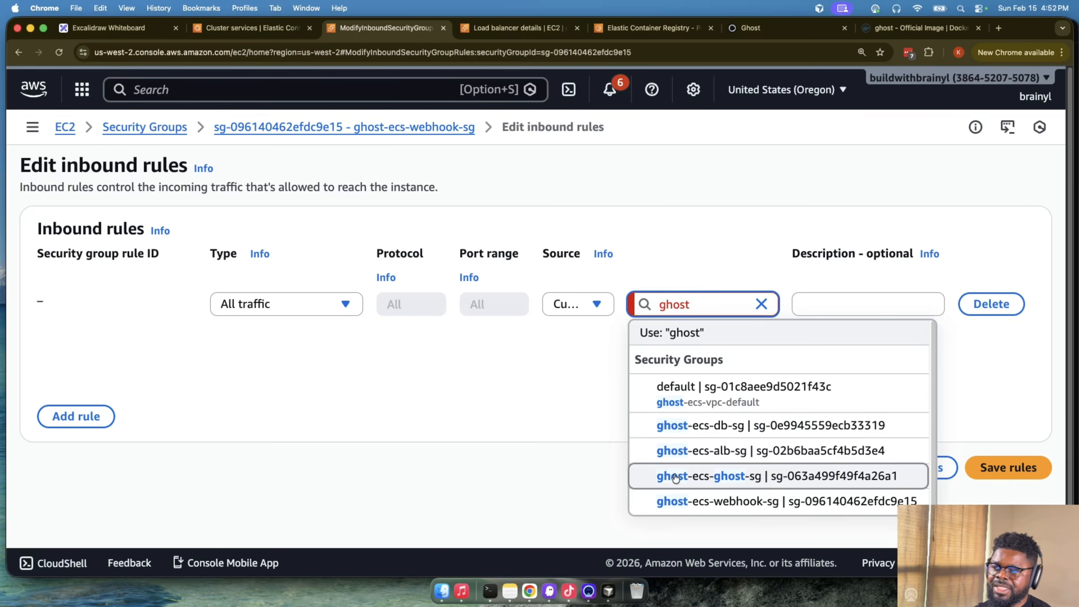
pyautogui.click(735, 476)
# - Give the inbound rule a description beginning with "allow ghost to" and save the rules of ghost-ecs-webhook-sg
pyautogui.click(886, 304)
pyautogui.write('all')
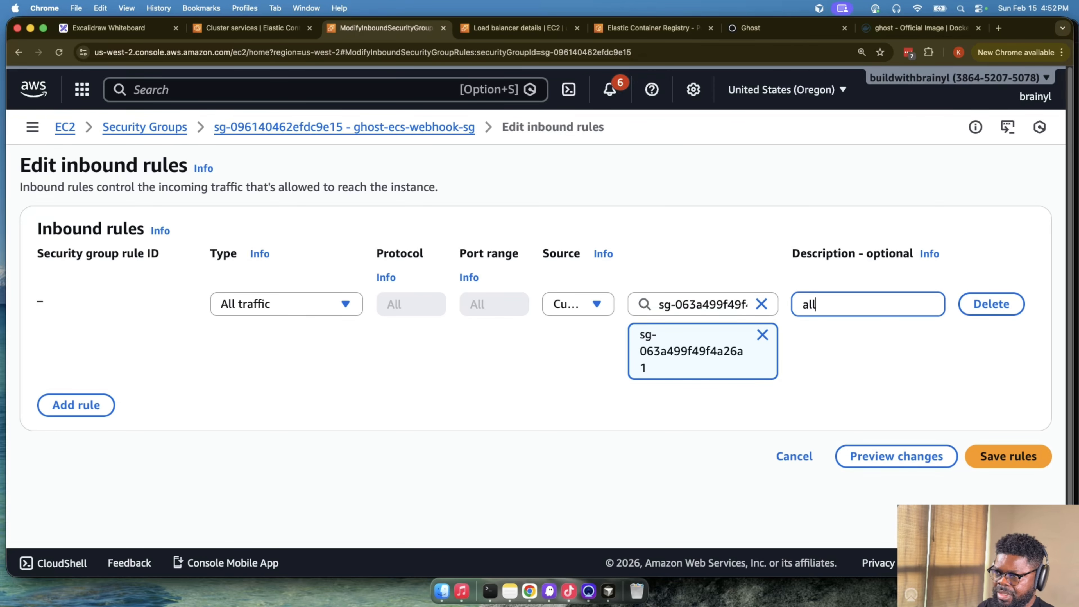
pyautogui.write('ow ghost to connect')
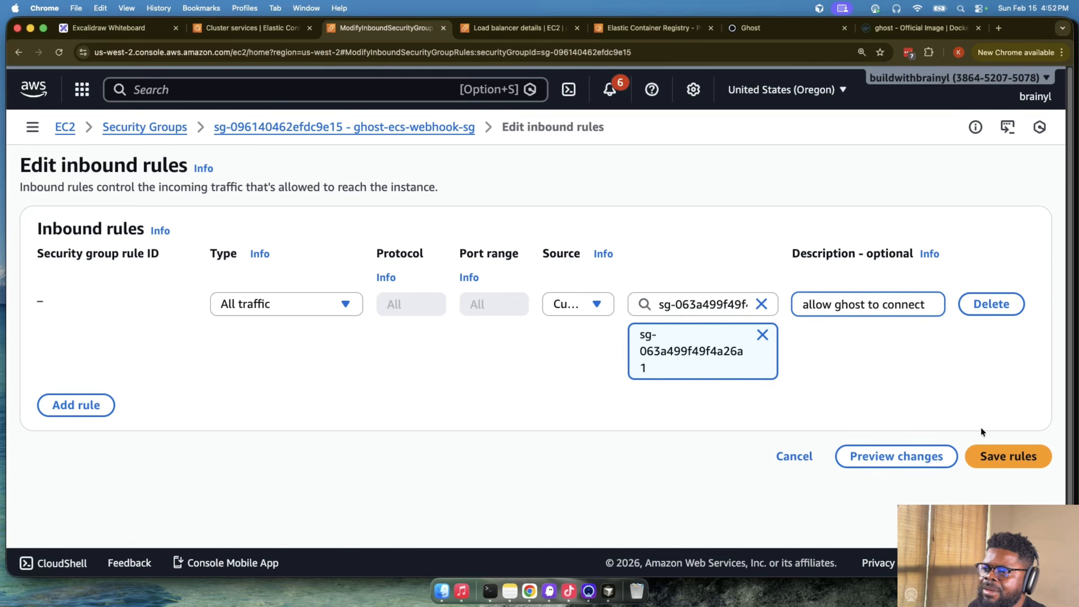
pyautogui.click(993, 448)
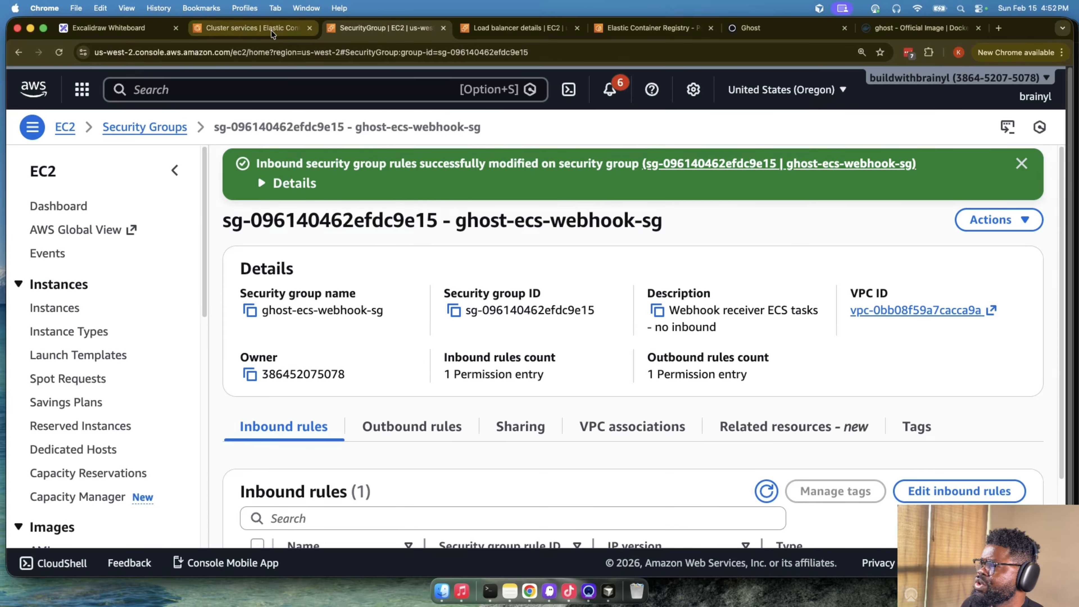
# - Switch back to ghost-ecs-cluster in Elastic Container Service and display its list of services
pyautogui.click(251, 28)
pyautogui.click(700, 335)
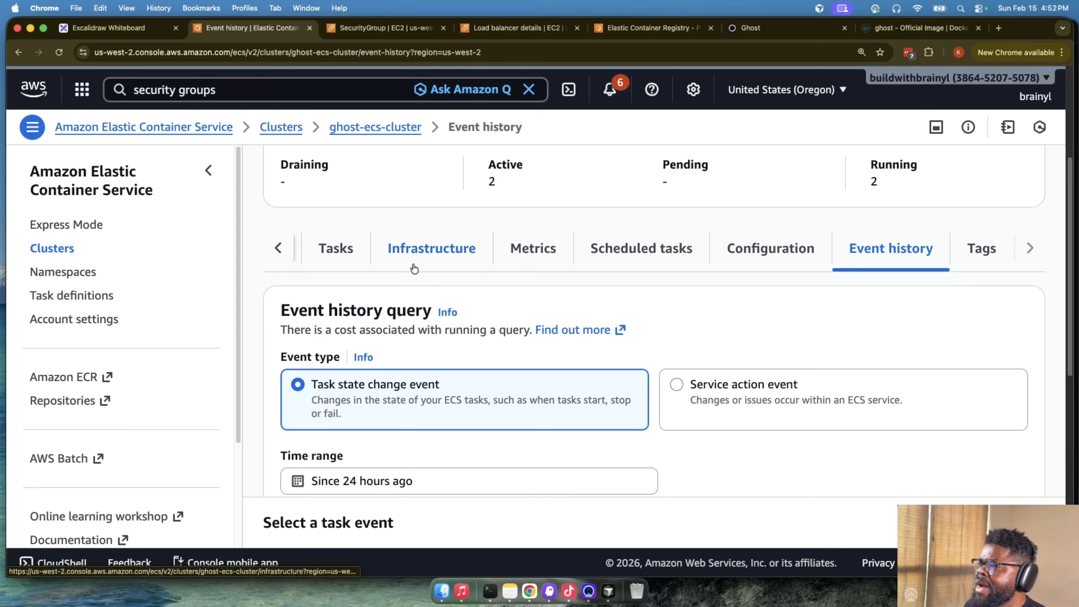
pyautogui.click(285, 250)
pyautogui.click(337, 236)
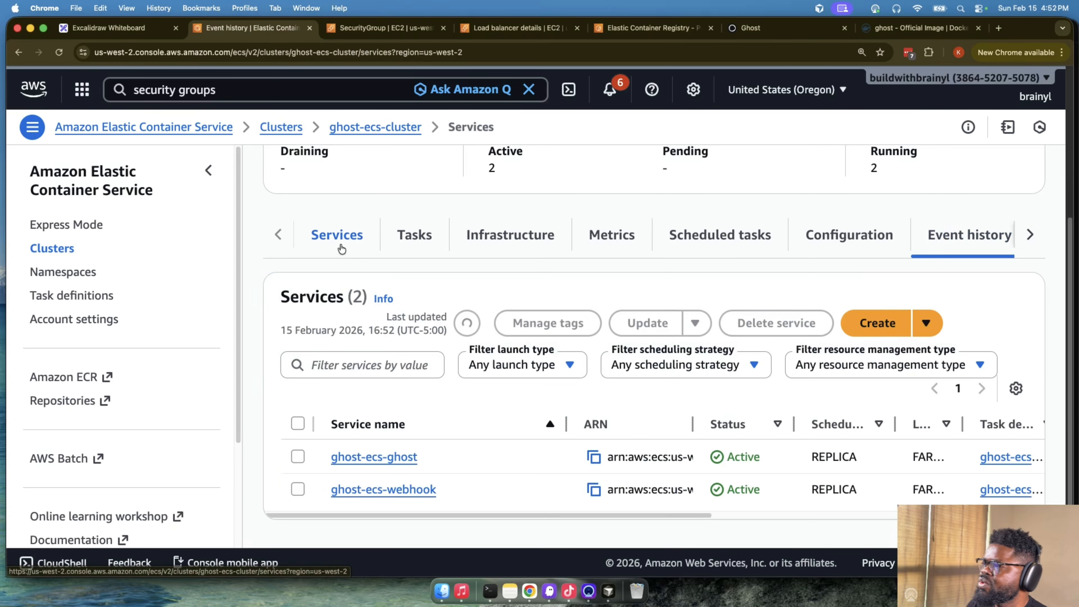
pyautogui.scroll(-1, 382, 404)
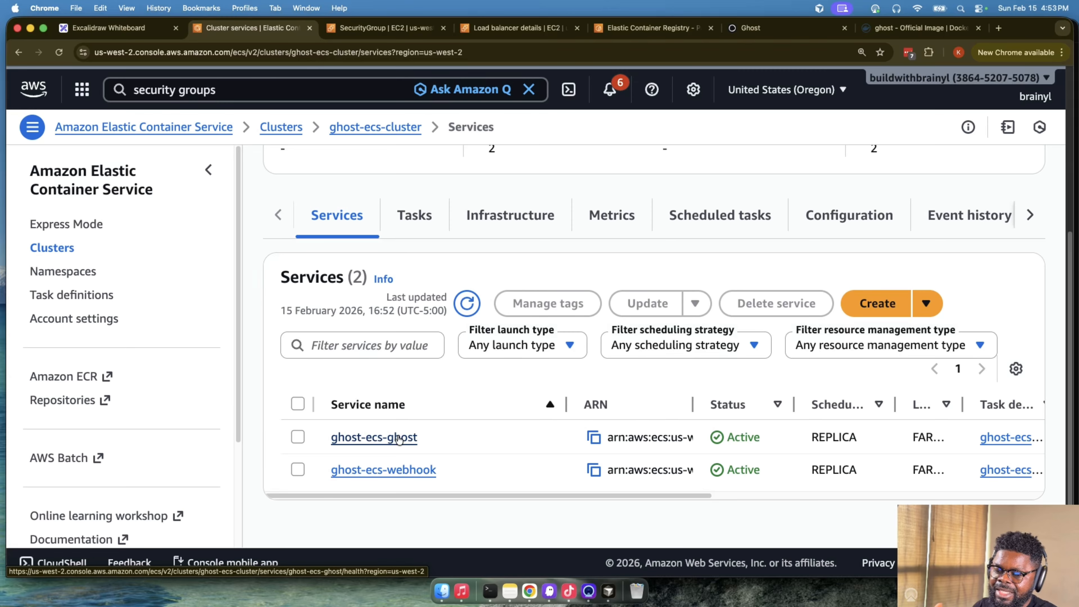
# - Open the ghost-ecs-ghost service, review its target health and utilisation graphs, and open the service's update form
pyautogui.click(398, 437)
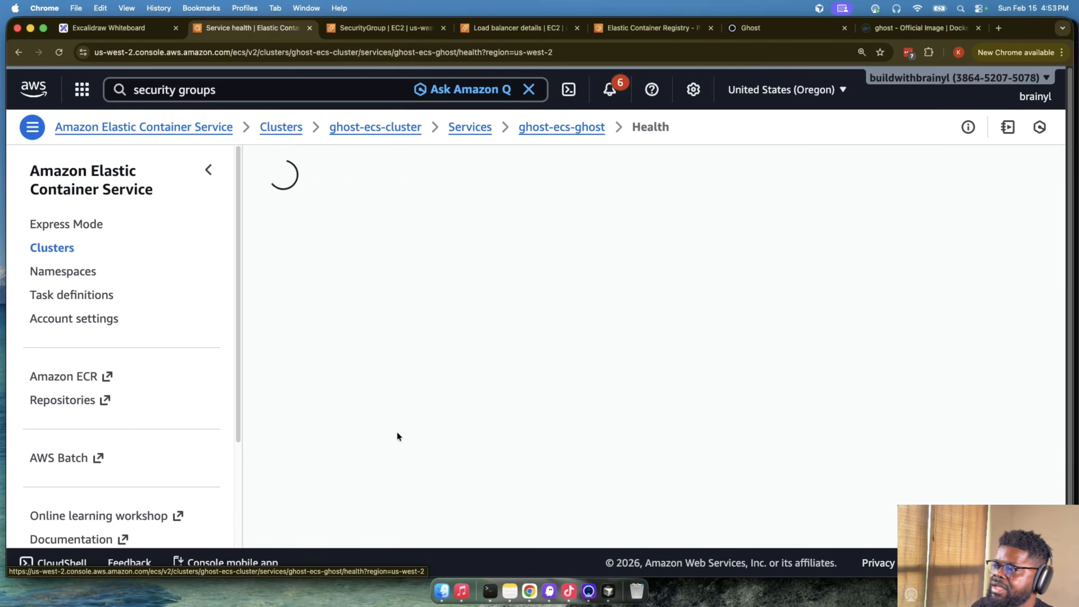
pyautogui.scroll(-10, 441, 390)
pyautogui.scroll(8, 442, 385)
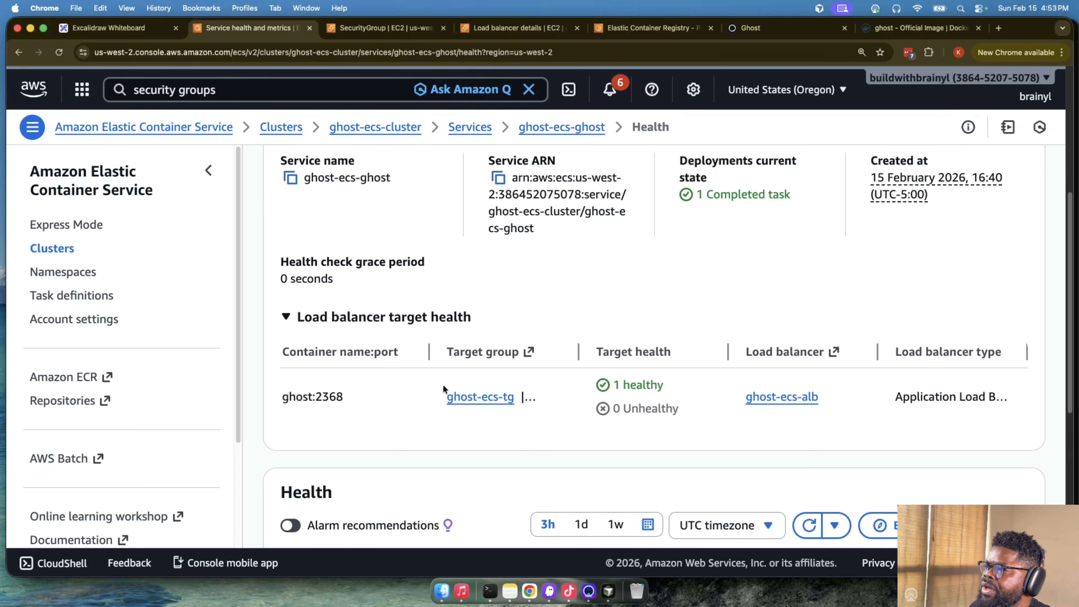
pyautogui.scroll(6, 394, 380)
pyautogui.scroll(-14, 393, 380)
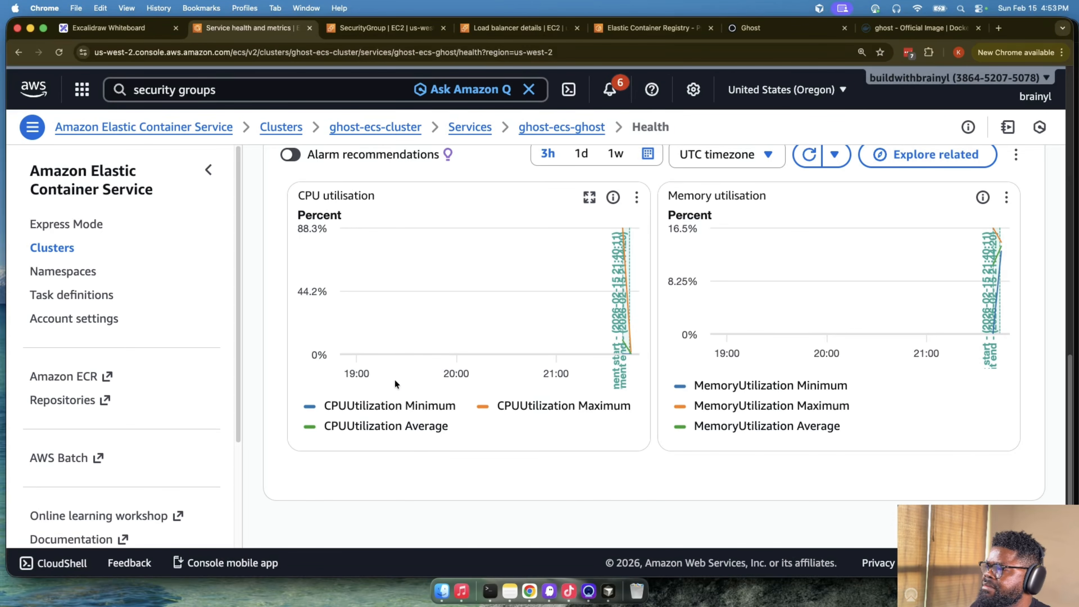
pyautogui.scroll(12, 394, 379)
pyautogui.click(939, 172)
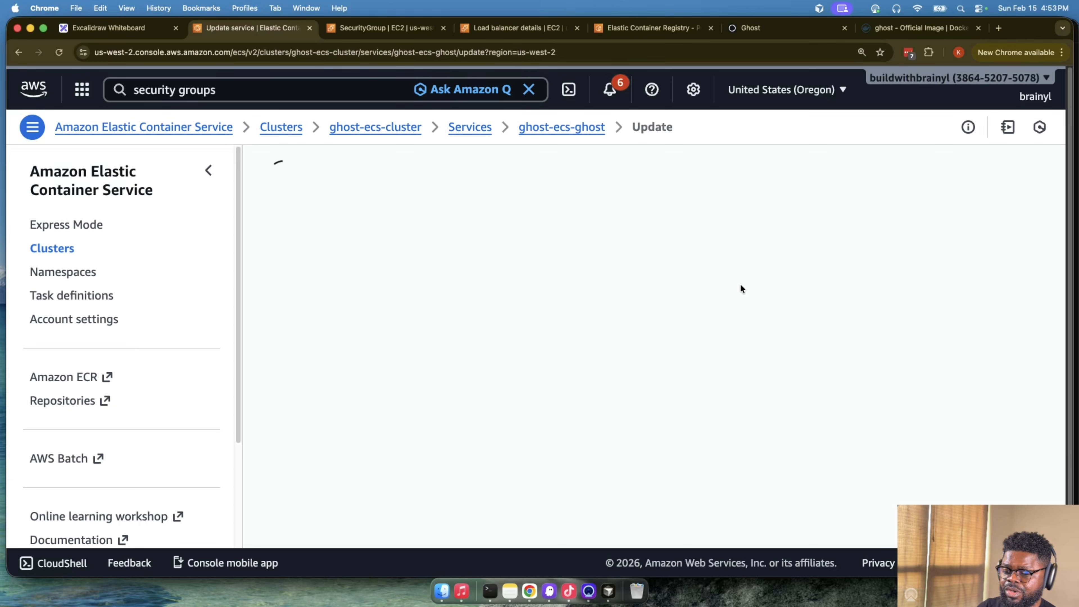
# - Try to turn on ECS Exec in the troubleshooting configuration of the ghost-ecs-ghost service
pyautogui.scroll(-10, 573, 352)
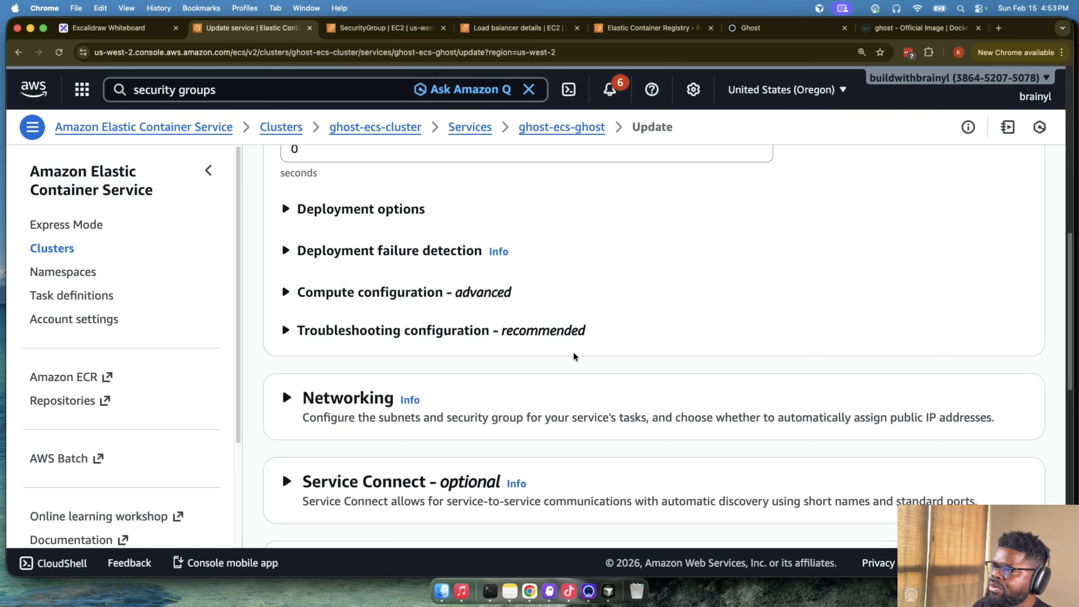
pyautogui.scroll(1, 573, 355)
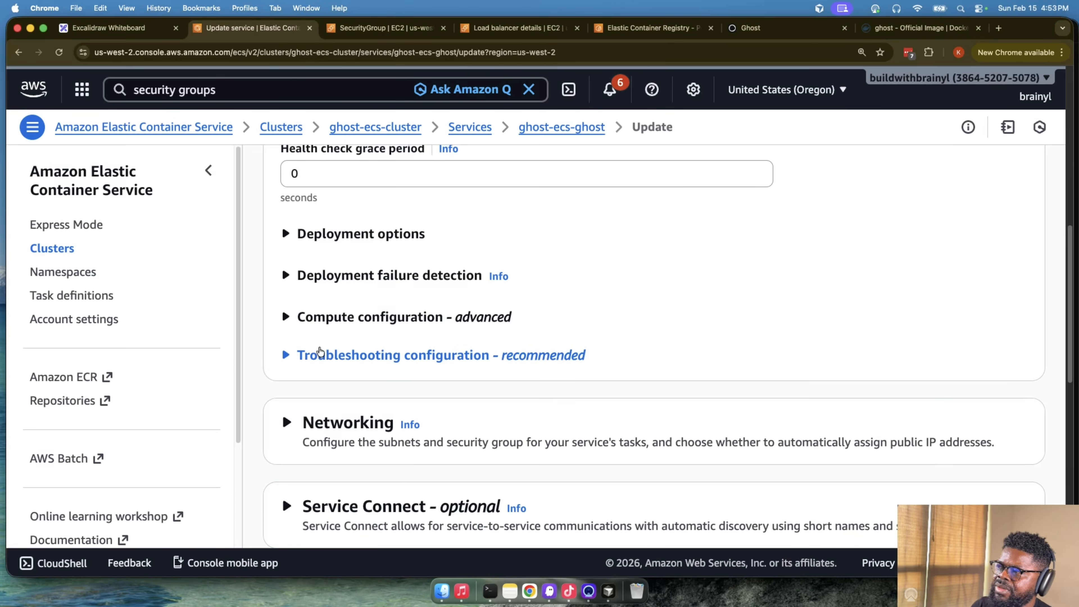
pyautogui.click(320, 356)
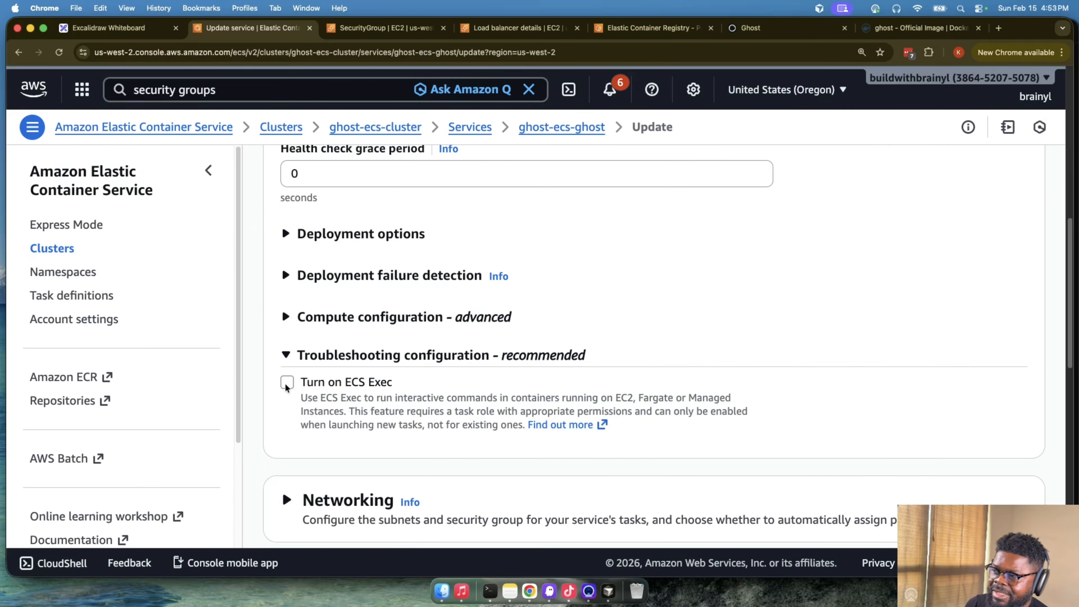
pyautogui.click(379, 382)
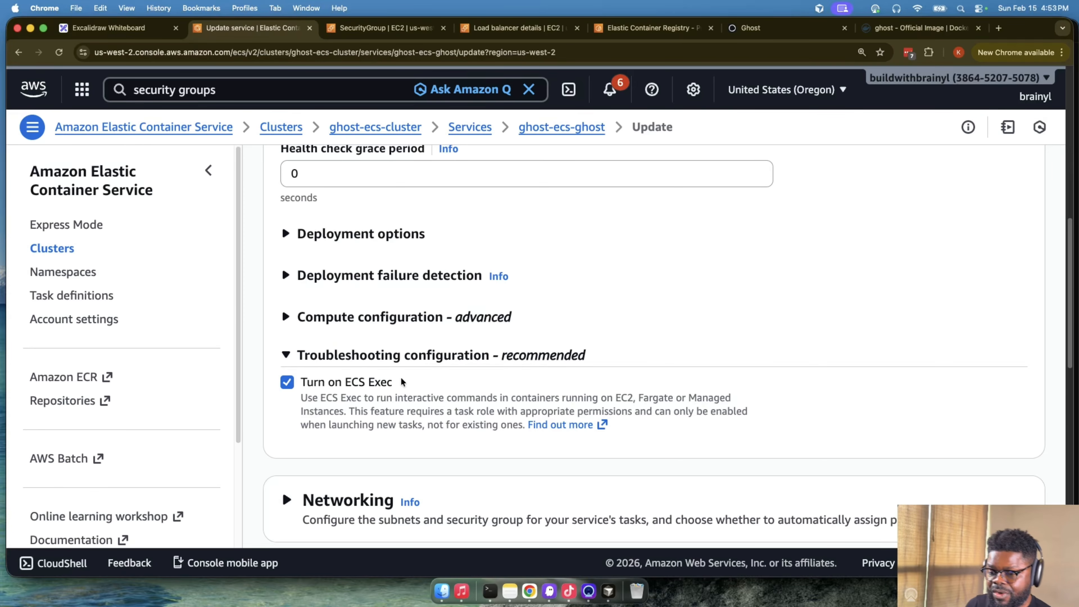
pyautogui.scroll(-10, 419, 368)
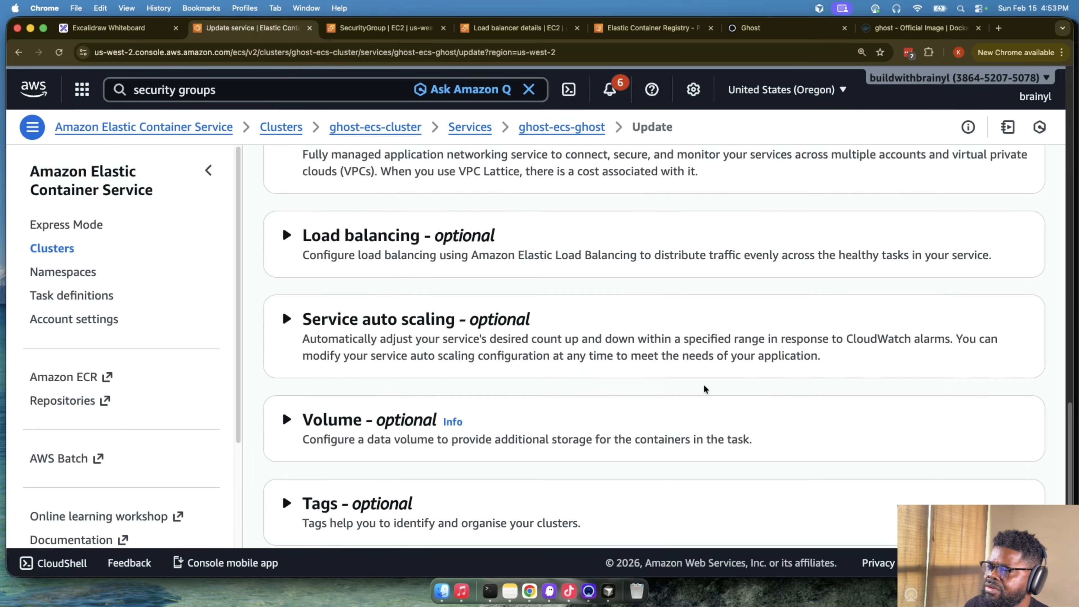
pyautogui.scroll(15, 822, 423)
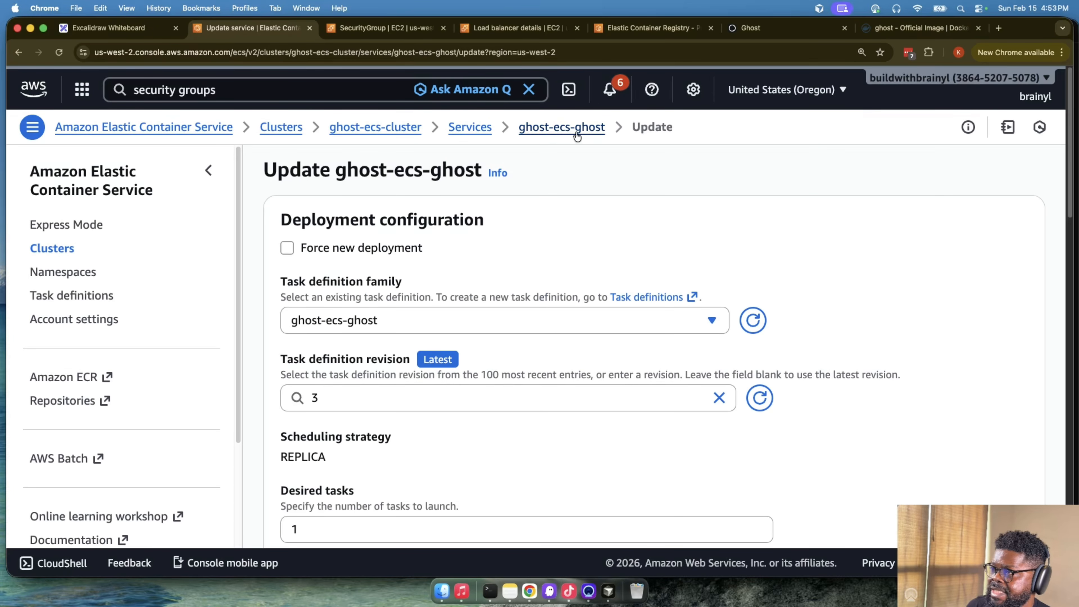
# - Review the ghost-ecs-ghost update settings and examine the task role requirement for enabling ECS Exec
pyautogui.scroll(-15, 900, 427)
pyautogui.scroll(-2, 900, 428)
pyautogui.scroll(15, 775, 460)
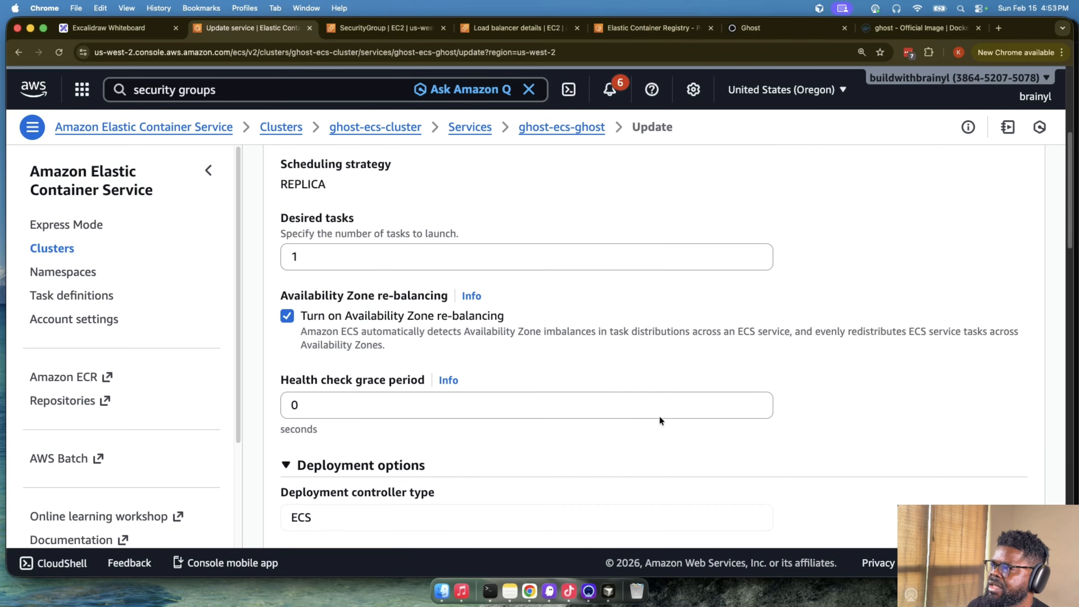
pyautogui.scroll(-15, 659, 415)
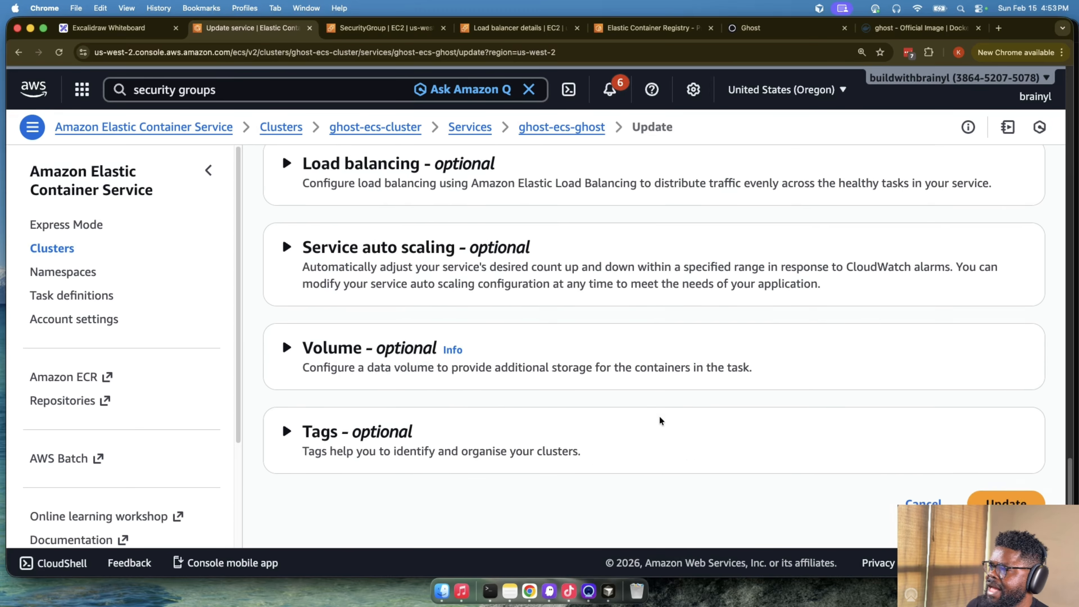
pyautogui.scroll(8, 659, 416)
pyautogui.scroll(1, 659, 416)
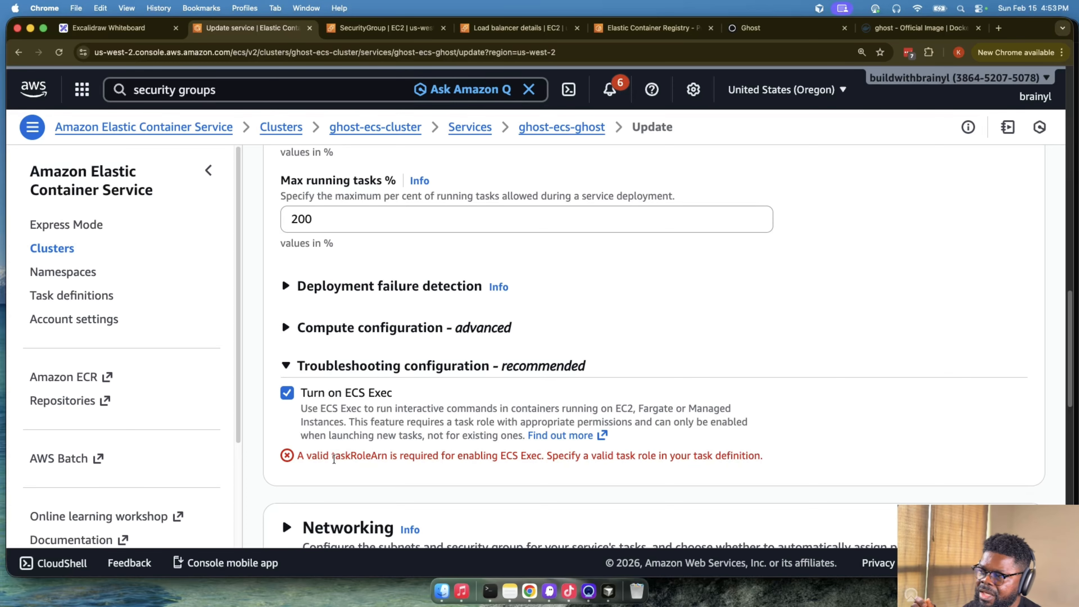
pyautogui.moveTo(336, 456); pyautogui.dragTo(388, 456)
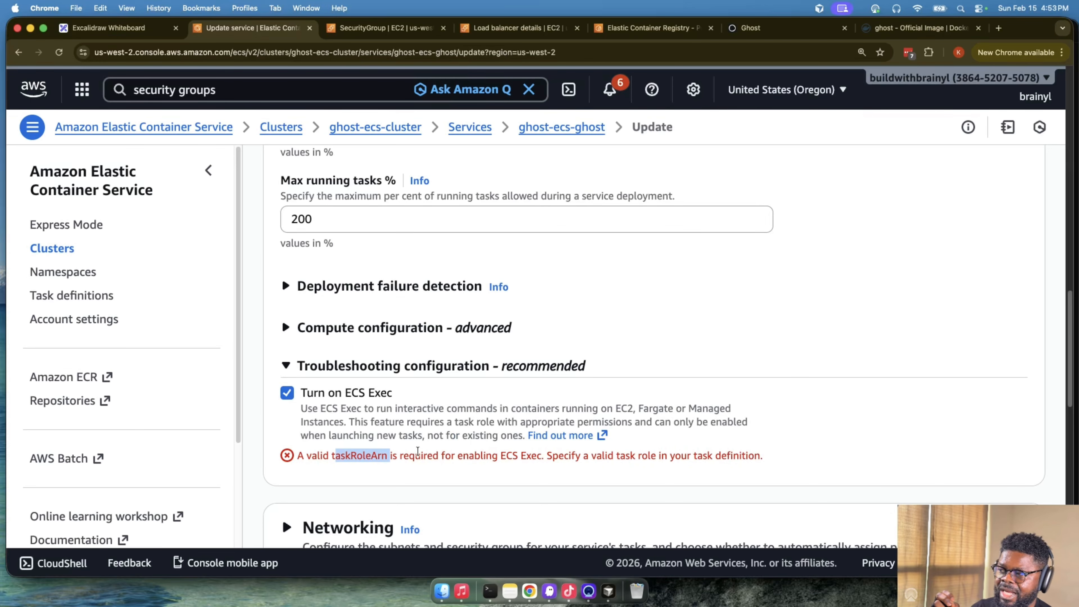
pyautogui.click(334, 455)
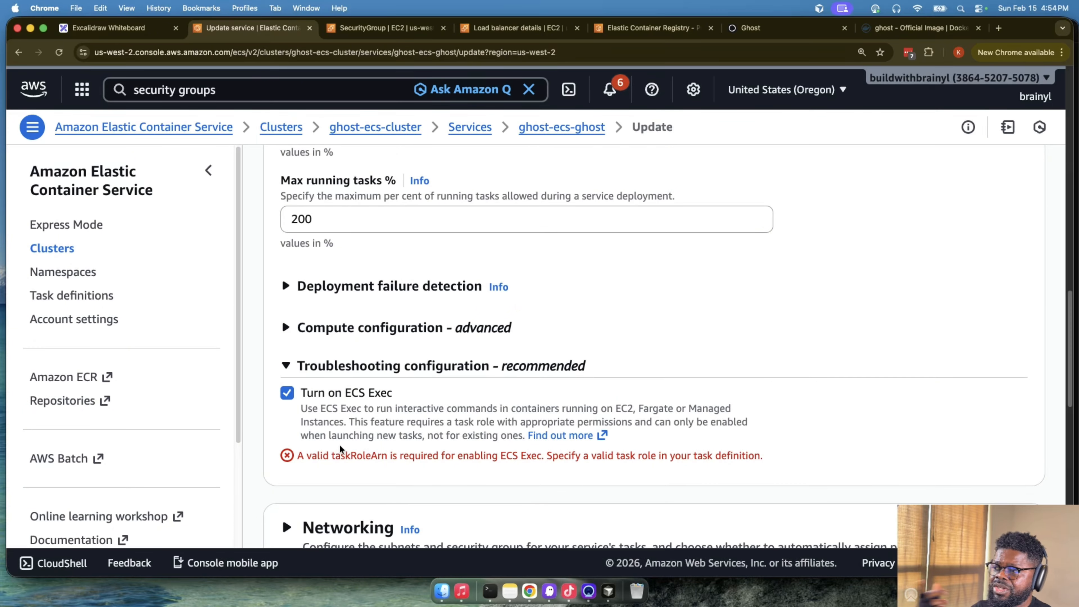
# - Open the linked ECS Exec documentation and select the JSON policy that grants a task IAM role the required SSM permissions
pyautogui.click(561, 435)
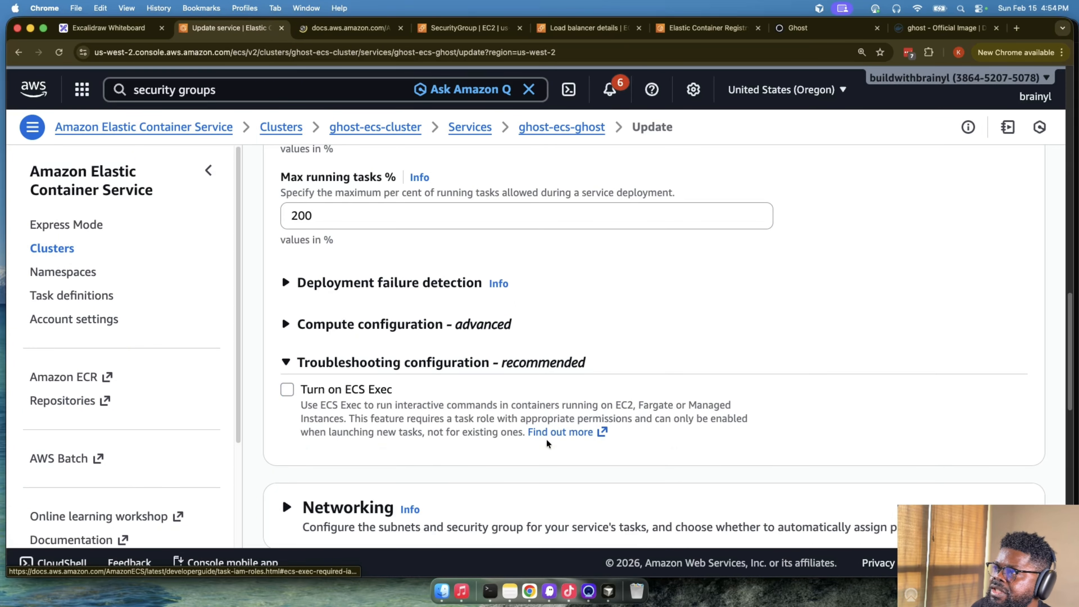
pyautogui.click(343, 29)
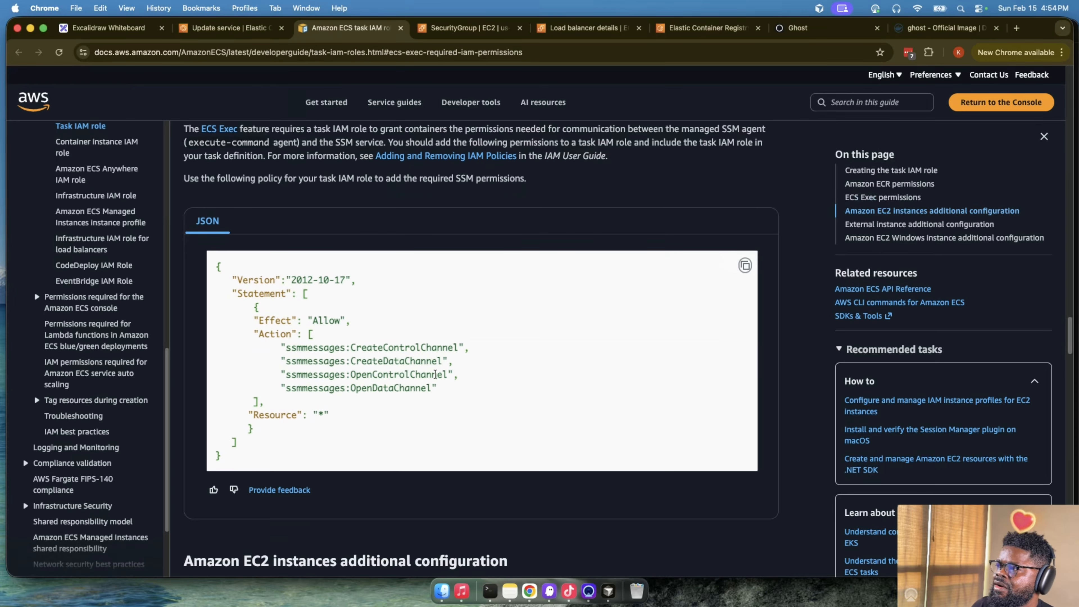
pyautogui.moveTo(335, 355); pyautogui.dragTo(330, 351)
pyautogui.click(274, 319)
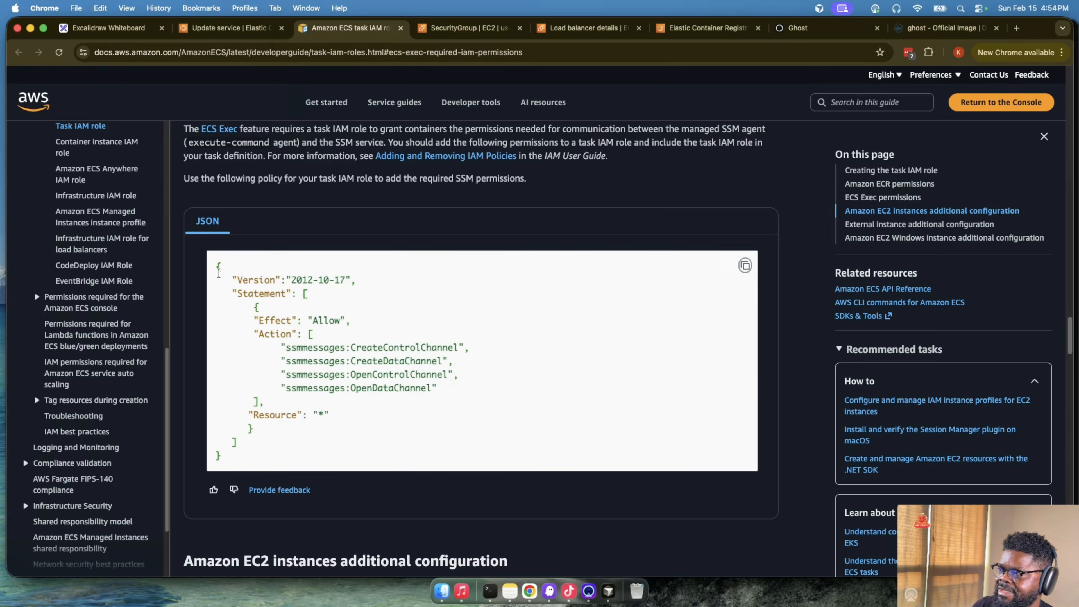
pyautogui.moveTo(216, 266); pyautogui.dragTo(339, 453)
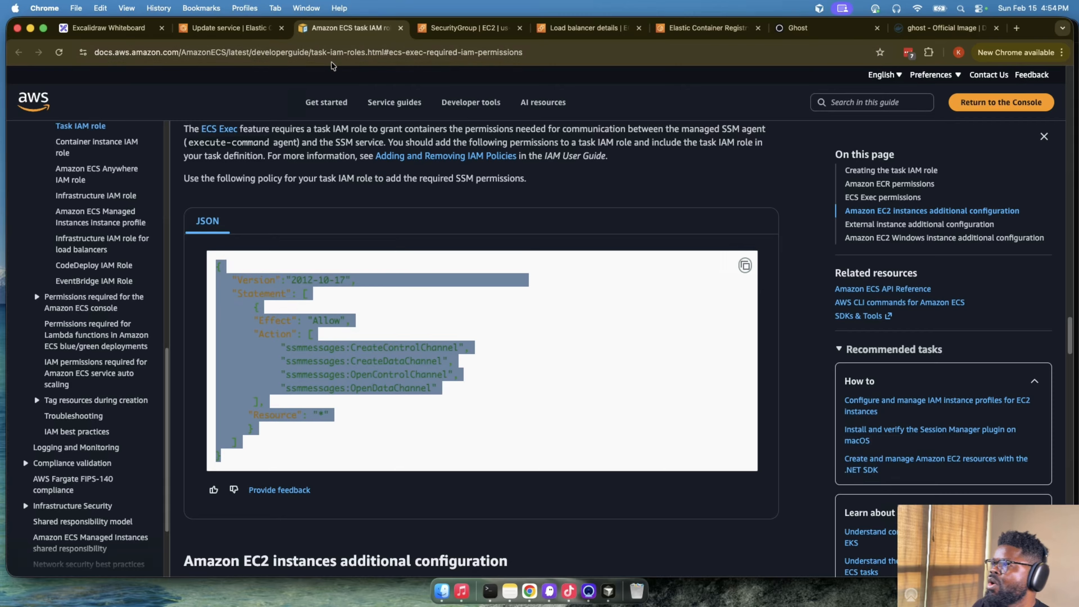
# - Return to the service update page, search the console for iam, and open the IAM dashboard in a separate browser tab
pyautogui.click(250, 29)
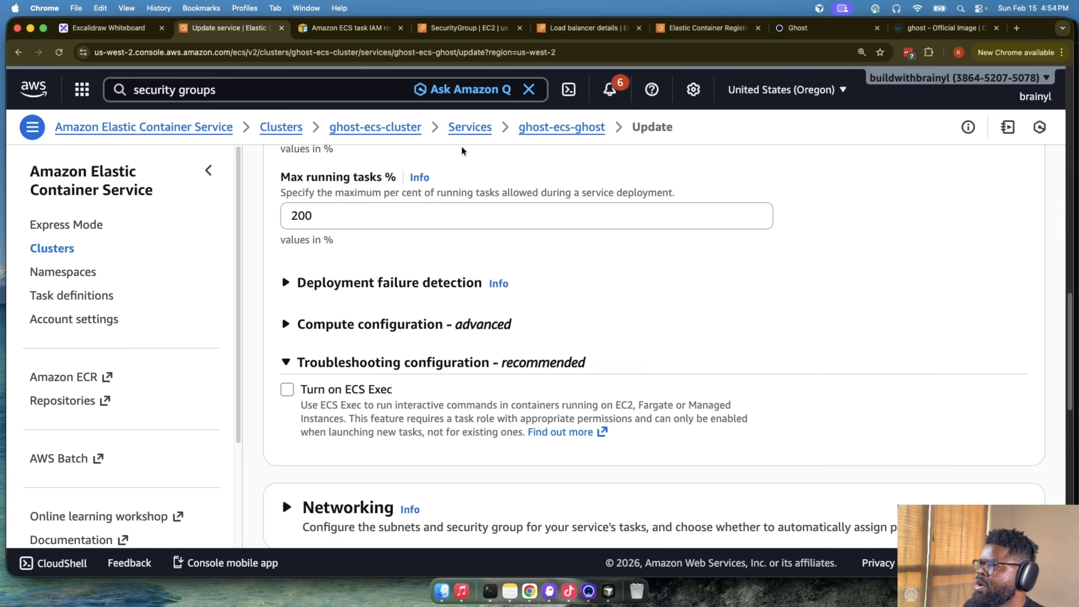
pyautogui.click(244, 90)
pyautogui.write('uam')
pyautogui.press('BackSpace')
pyautogui.press('BackSpace')
pyautogui.press('BackSpace')
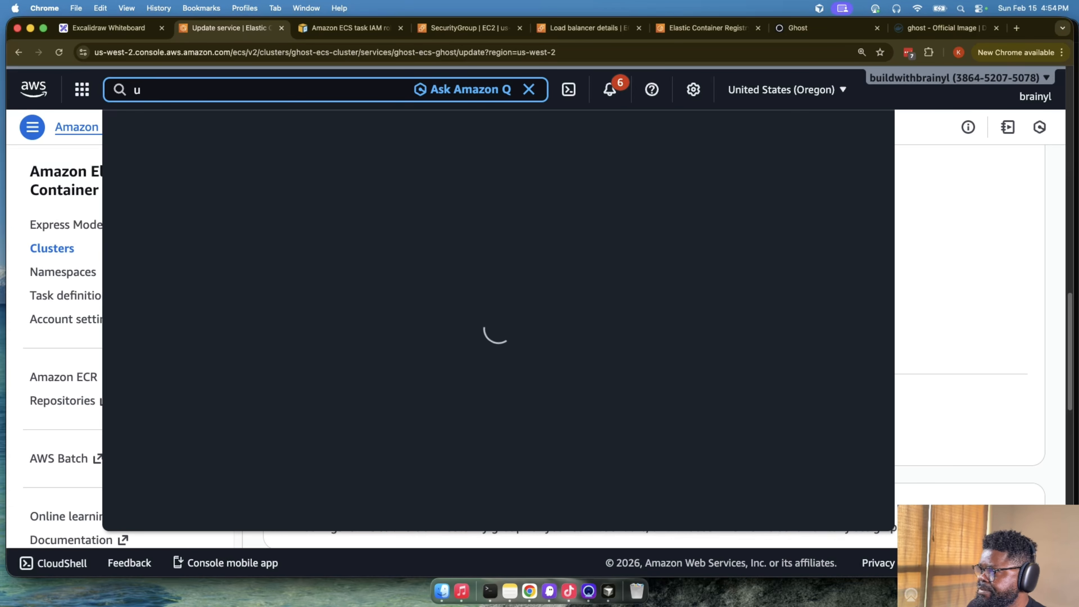
pyautogui.write('iam')
pyautogui.keyDown('super'); pyautogui.click(371, 180); pyautogui.keyUp('super')
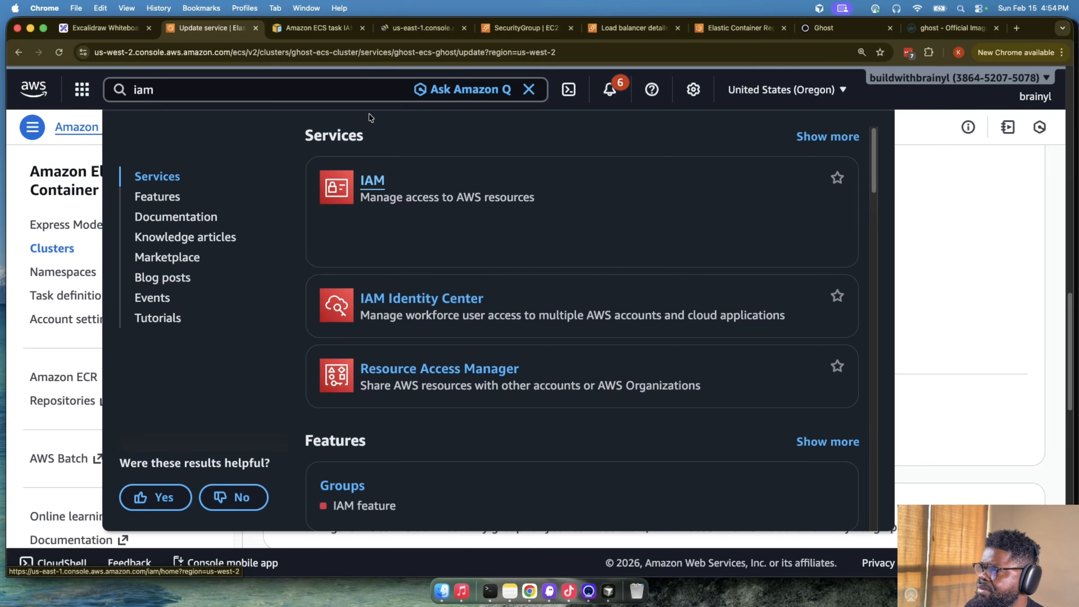
pyautogui.click(390, 31)
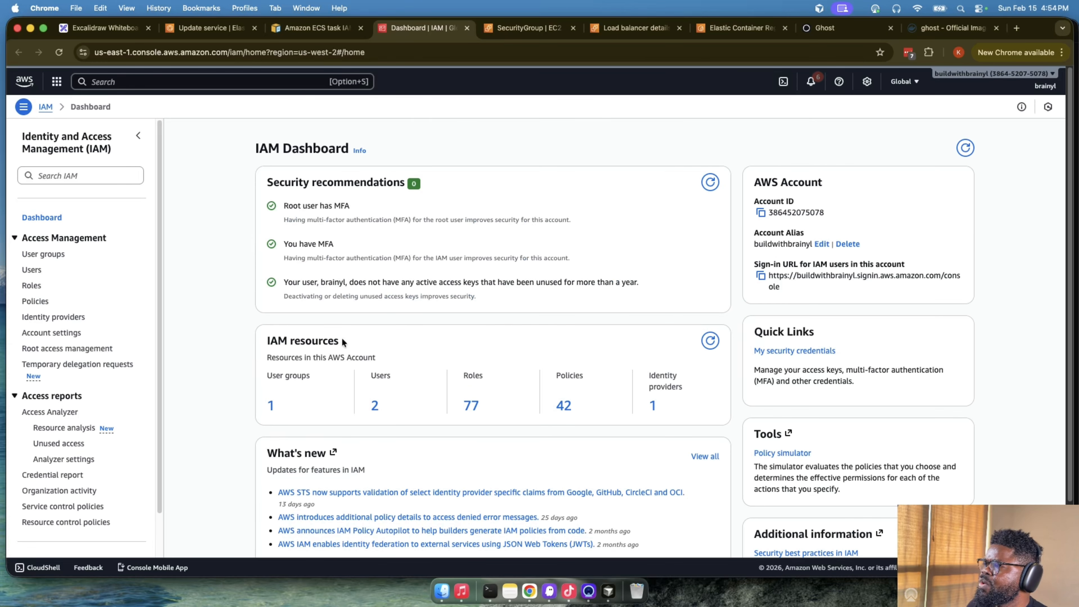
# - Display the list of IAM roles and filter it by "ecs"
pyautogui.click(467, 407)
pyautogui.click(346, 167)
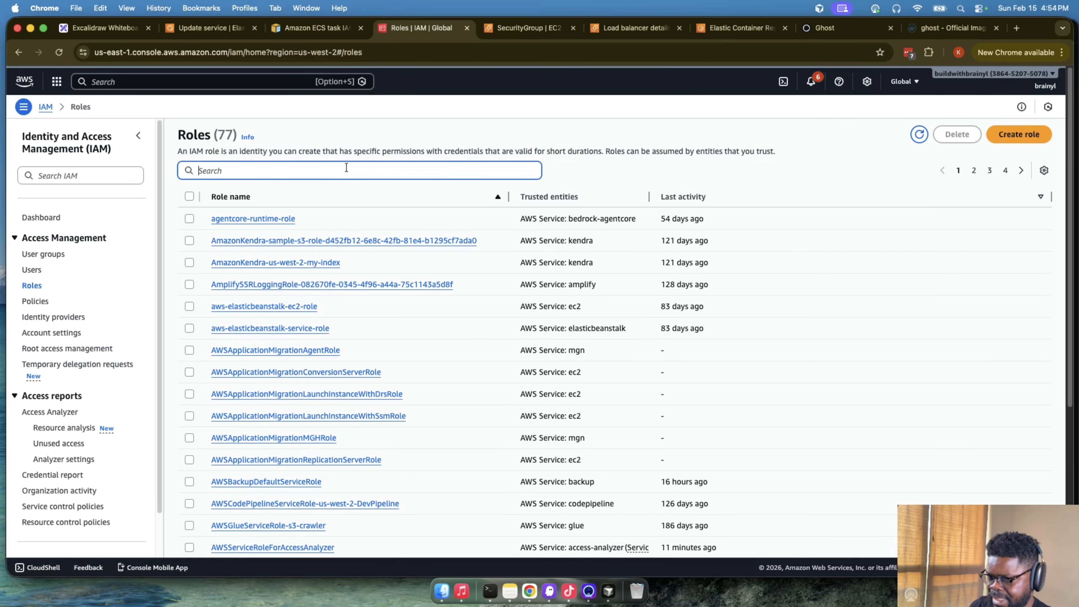
pyautogui.write('ecs')
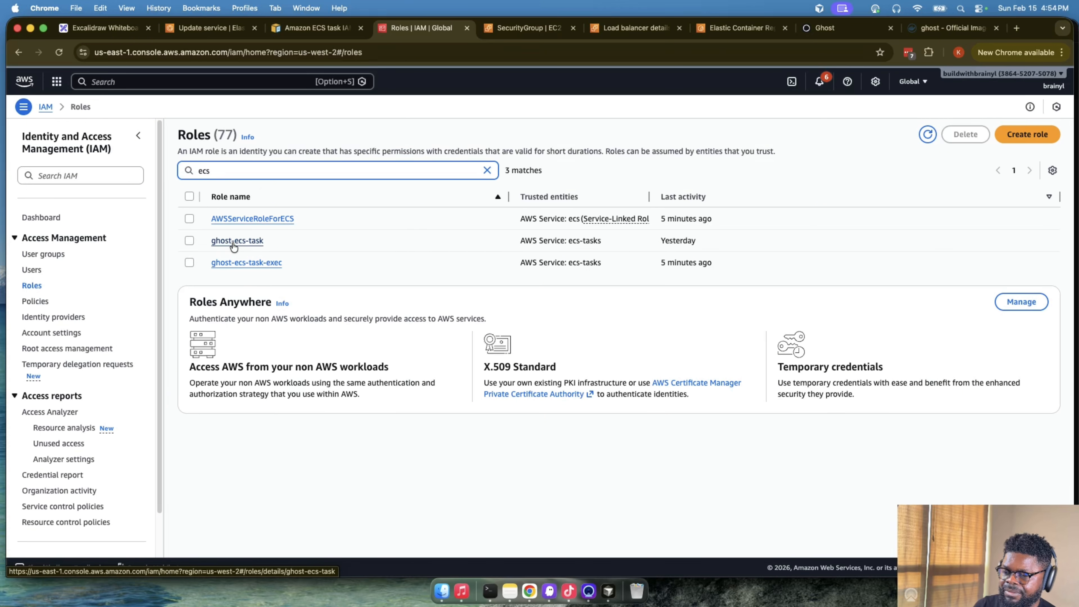
# - Delete the ghost-ecs-task role, confirming the deletion with its role name
pyautogui.click(189, 240)
pyautogui.click(965, 134)
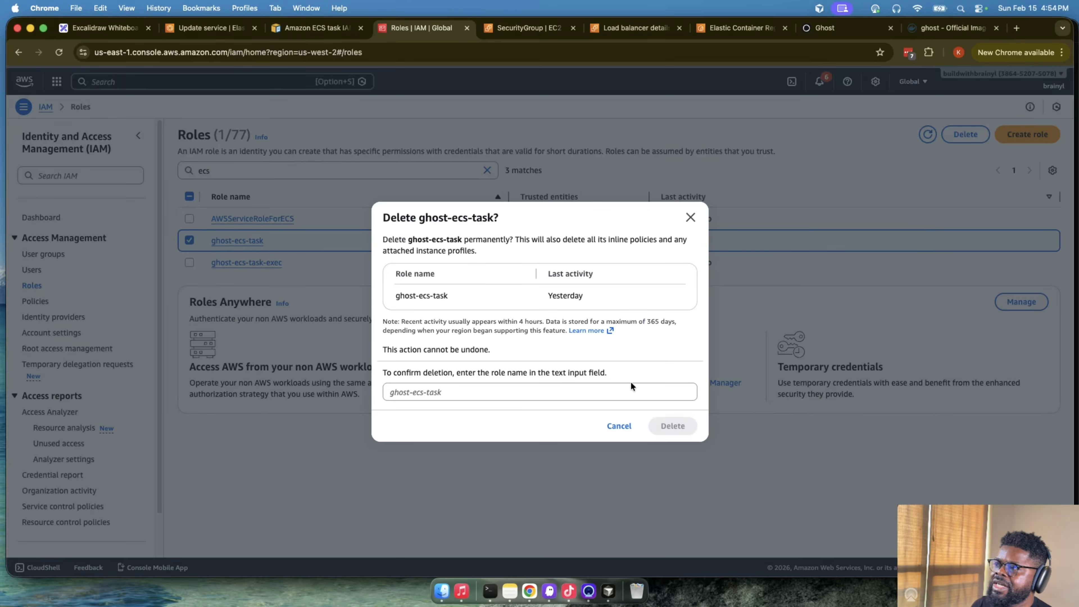
pyautogui.click(580, 394)
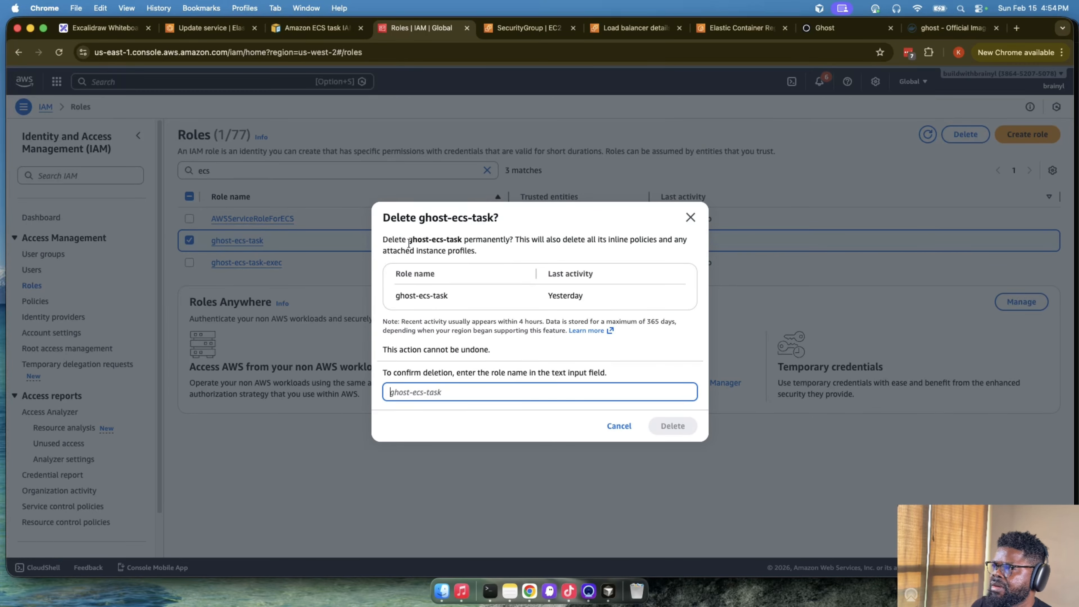
pyautogui.moveTo(407, 239); pyautogui.dragTo(463, 240)
pyautogui.press('cmd+c')
pyautogui.click(490, 385)
pyautogui.press('cmd+v')
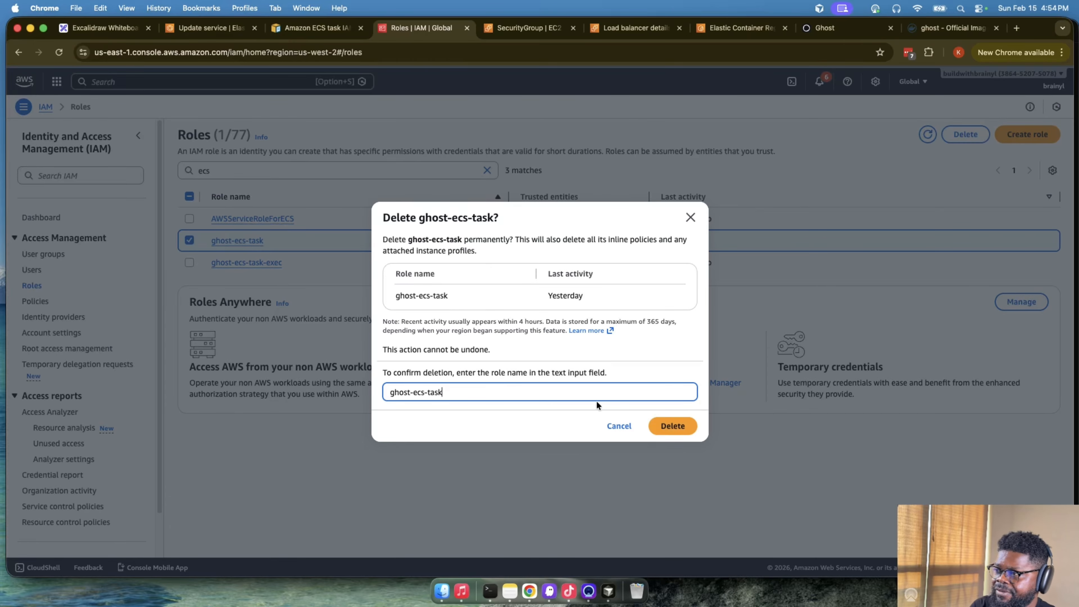
pyautogui.click(675, 426)
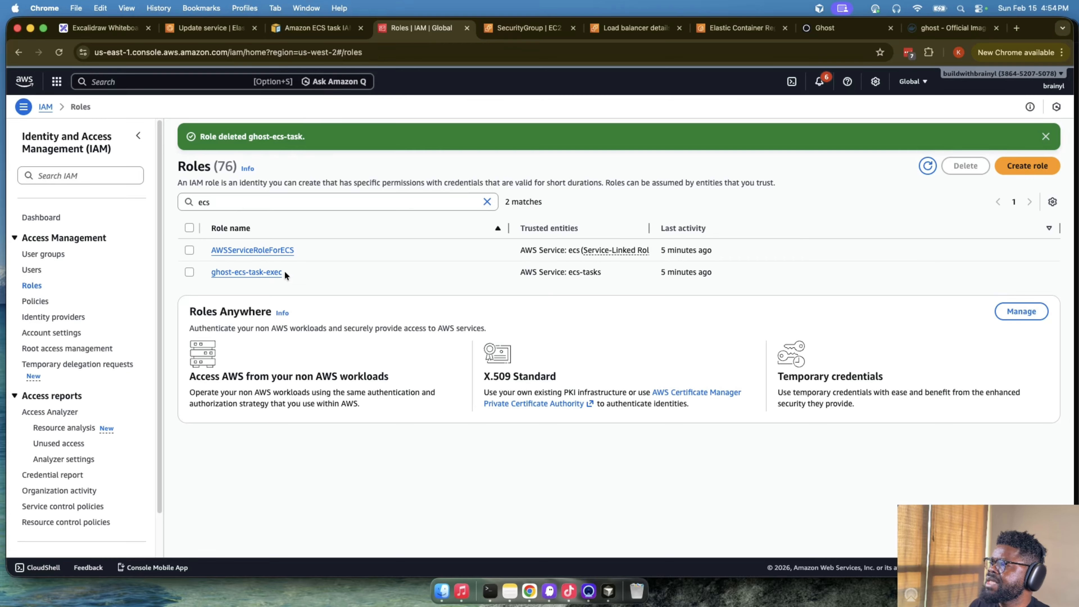
# - Open the ghost-ecs-task-exec role in a separate browser tab and start creating a new role with a custom trust policy
pyautogui.keyDown('super'); pyautogui.click(273, 272); pyautogui.keyUp('super')
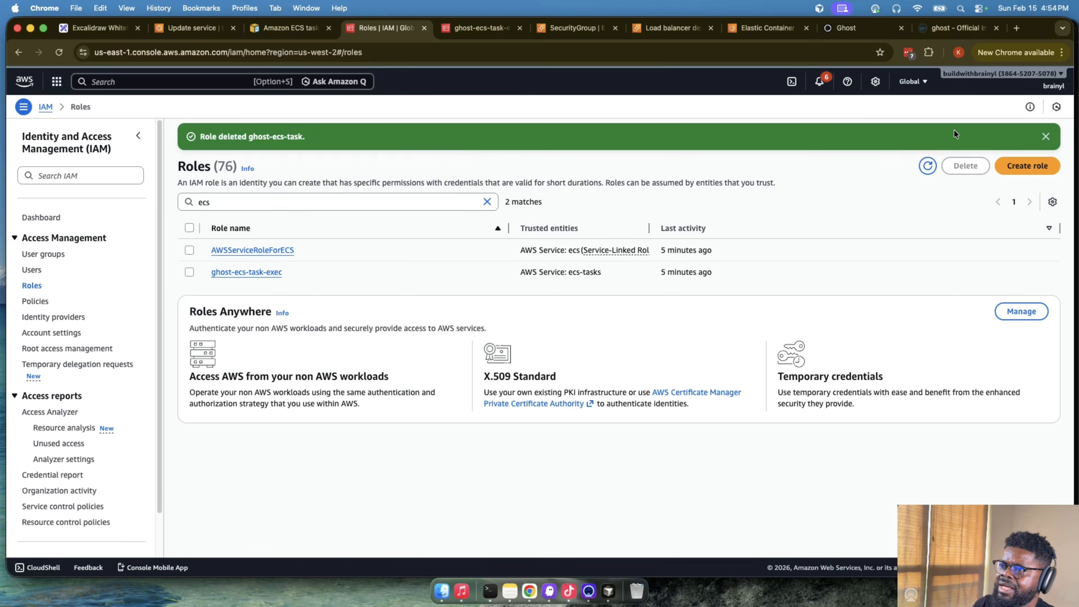
pyautogui.click(1028, 166)
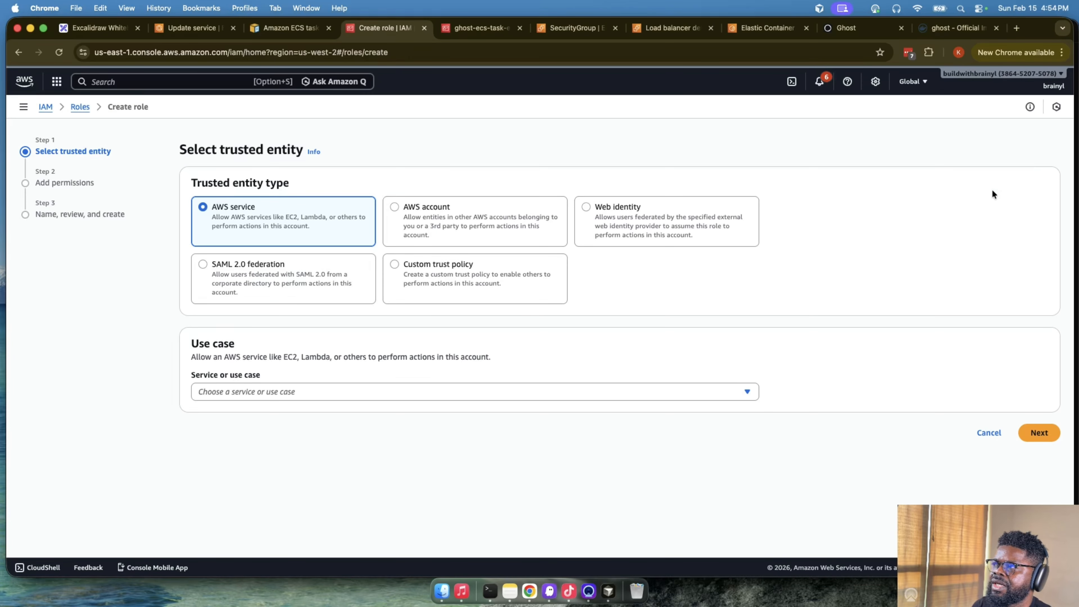
pyautogui.click(473, 274)
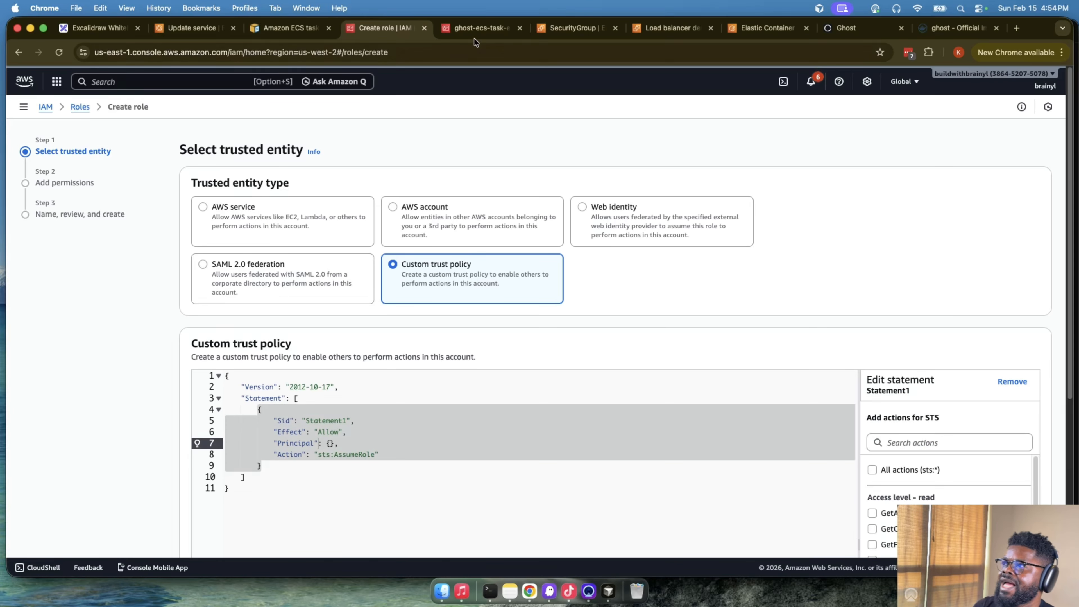
# - Copy the complete trust policy JSON from the trust relationships of the ghost-ecs-task-exec role
pyautogui.click(479, 31)
pyautogui.click(303, 278)
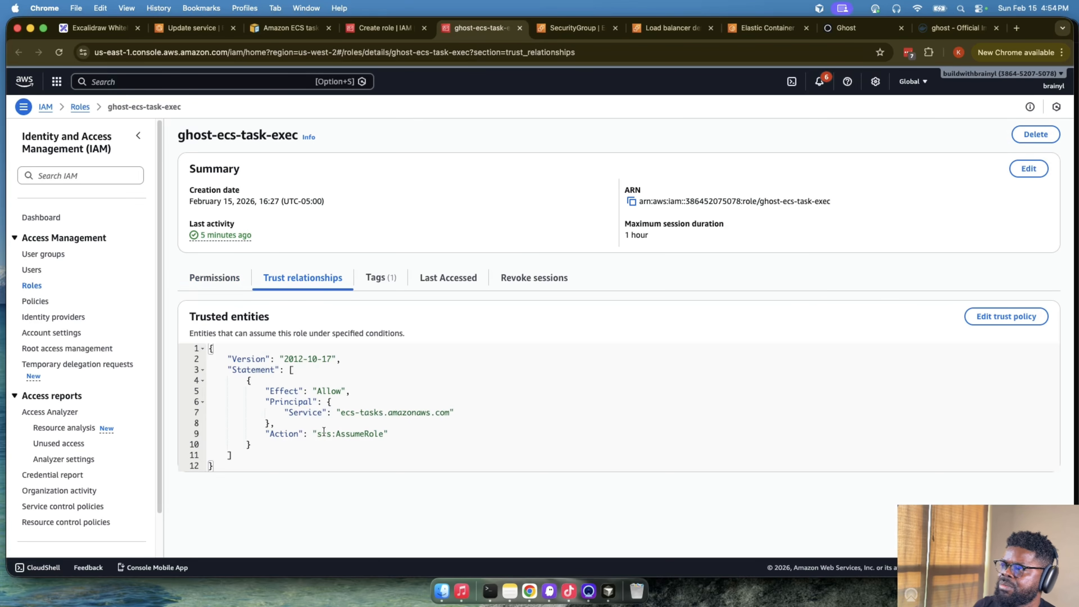
pyautogui.moveTo(340, 412); pyautogui.dragTo(383, 414)
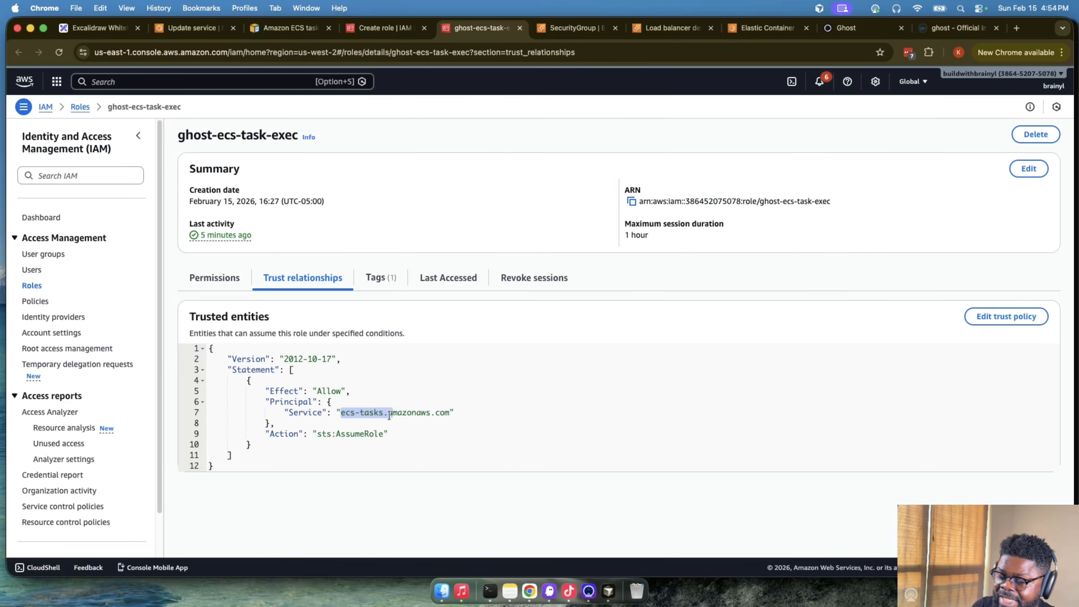
pyautogui.moveTo(246, 459); pyautogui.dragTo(221, 351)
pyautogui.press('super+c')
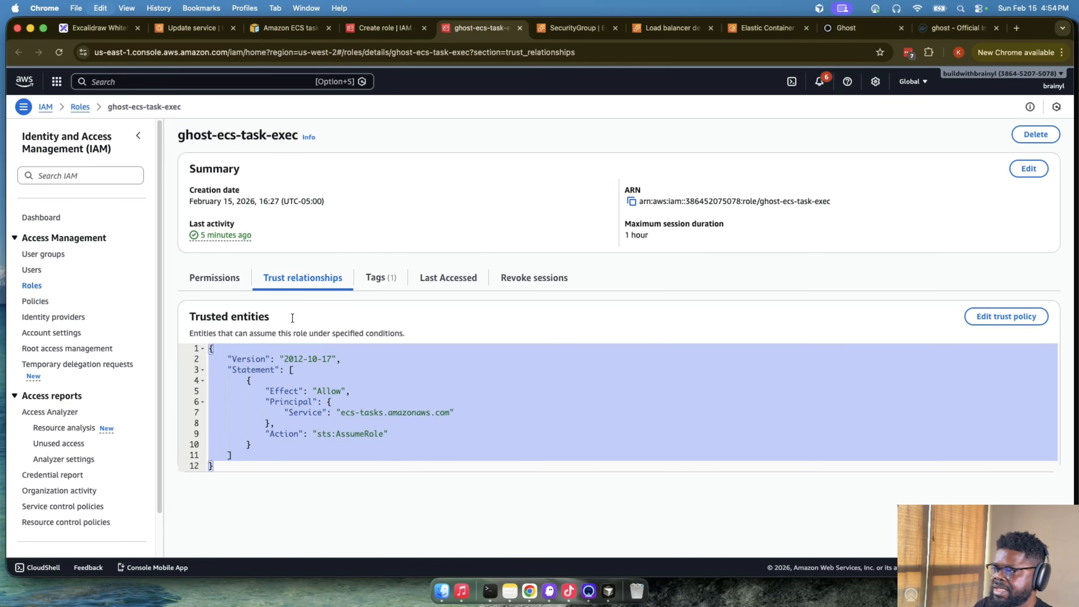
# - Replace the new role's custom trust policy with the copied JSON and continue to the naming stage without attaching any permissions policies
pyautogui.click(384, 28)
pyautogui.press('super+a')
pyautogui.press('super+v')
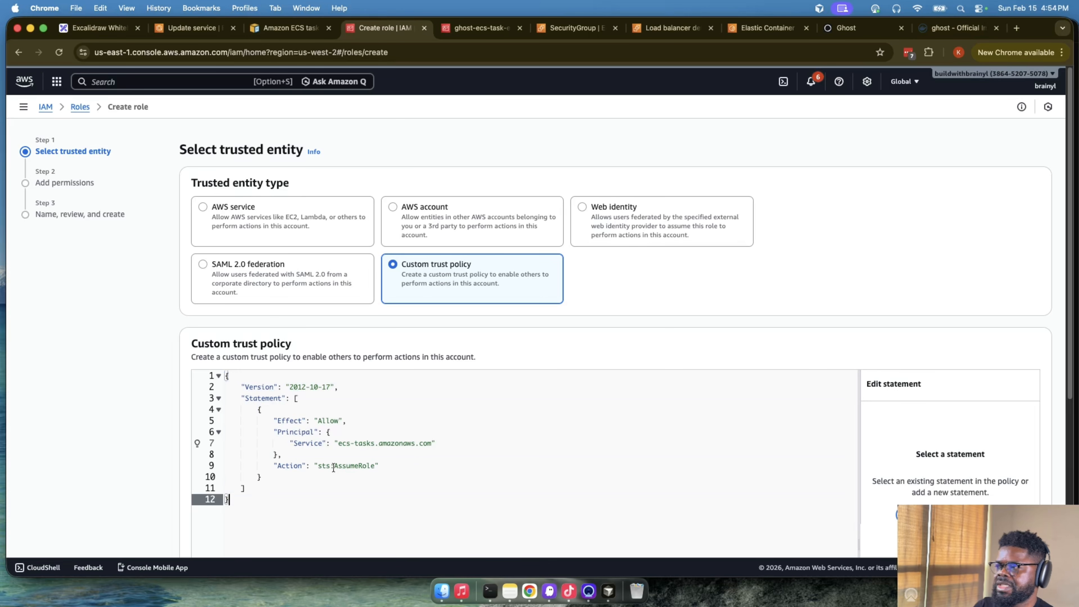
pyautogui.scroll(-6, 334, 467)
pyautogui.click(1034, 526)
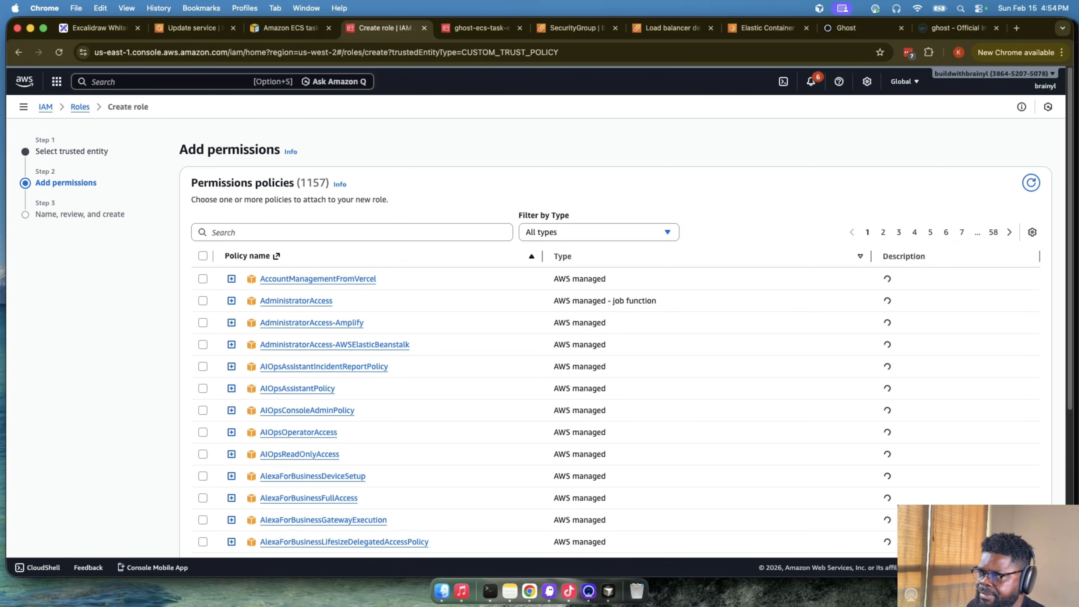
pyautogui.scroll(-6, 938, 482)
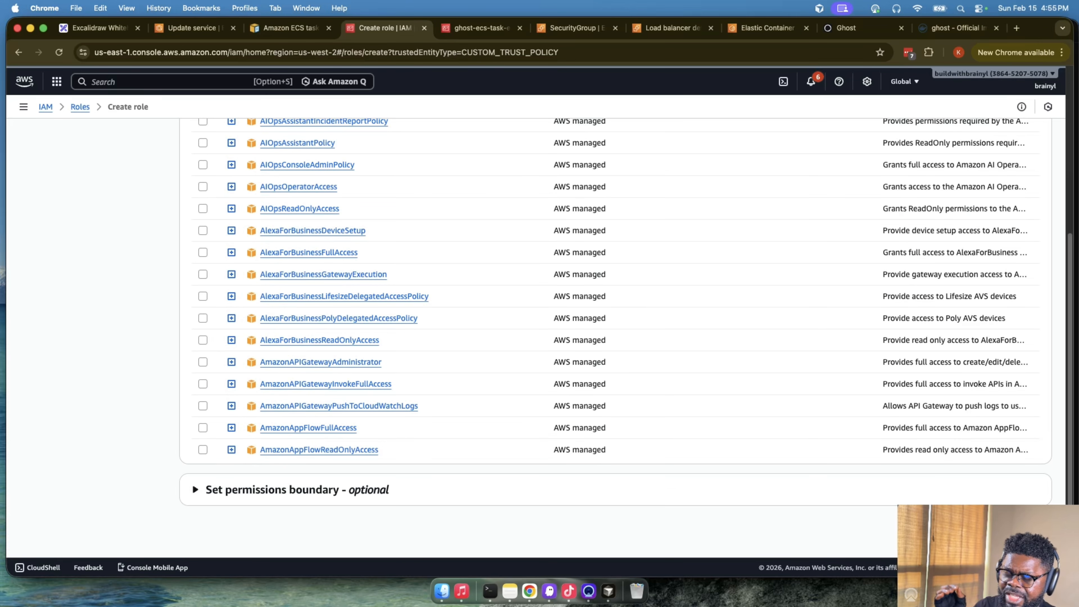
pyautogui.click(1030, 525)
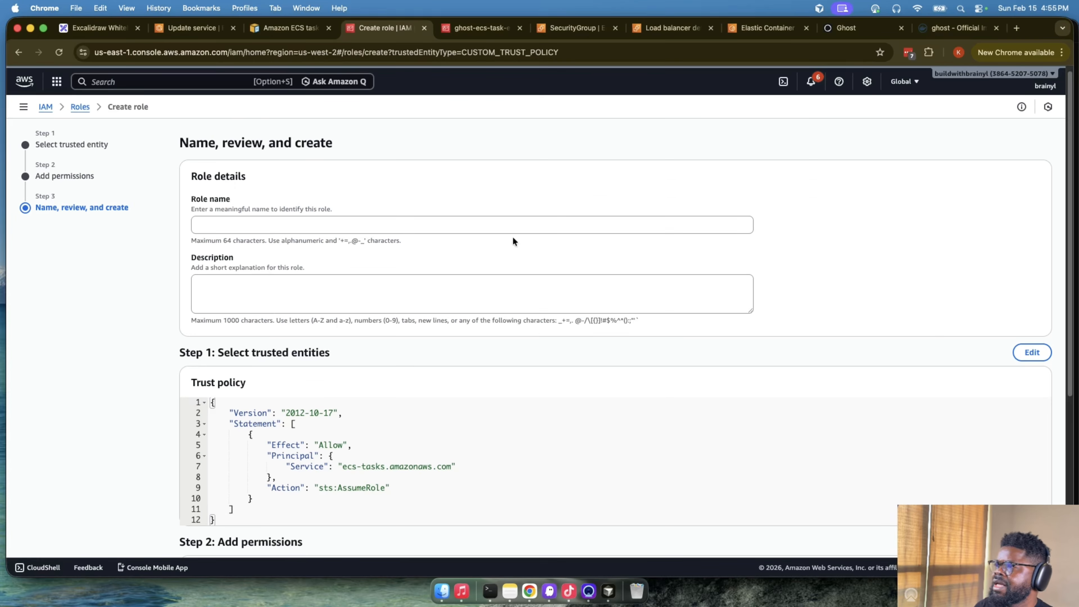
# - Name the new role ghost-ecs-task, reusing that part of the name copied from the existing ghost-ecs-task-exec role
pyautogui.click(518, 226)
pyautogui.write('ecs-')
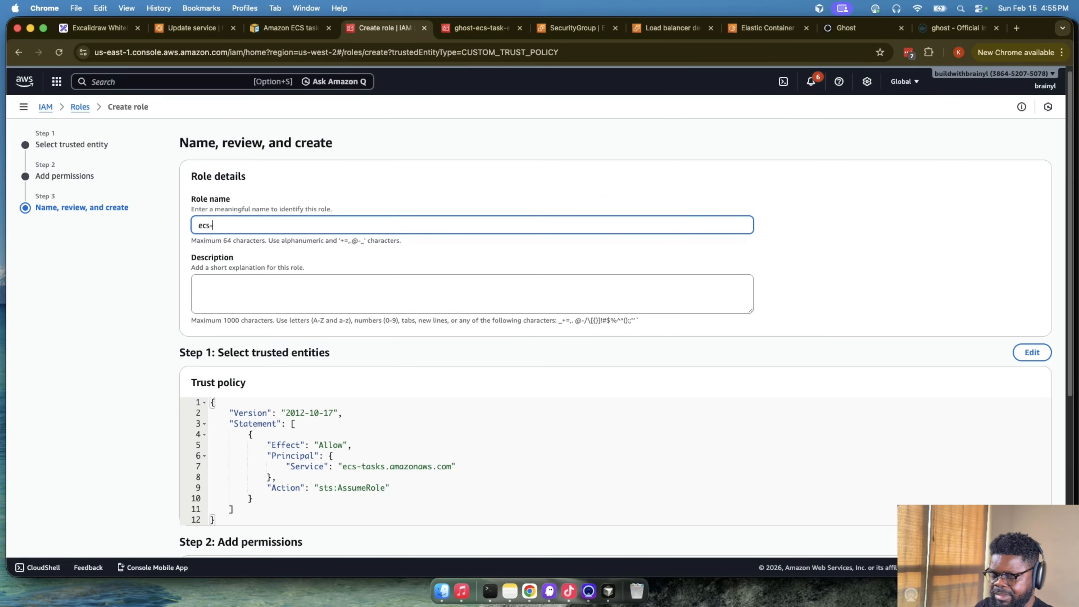
pyautogui.write('tas')
pyautogui.press('BackSpace')
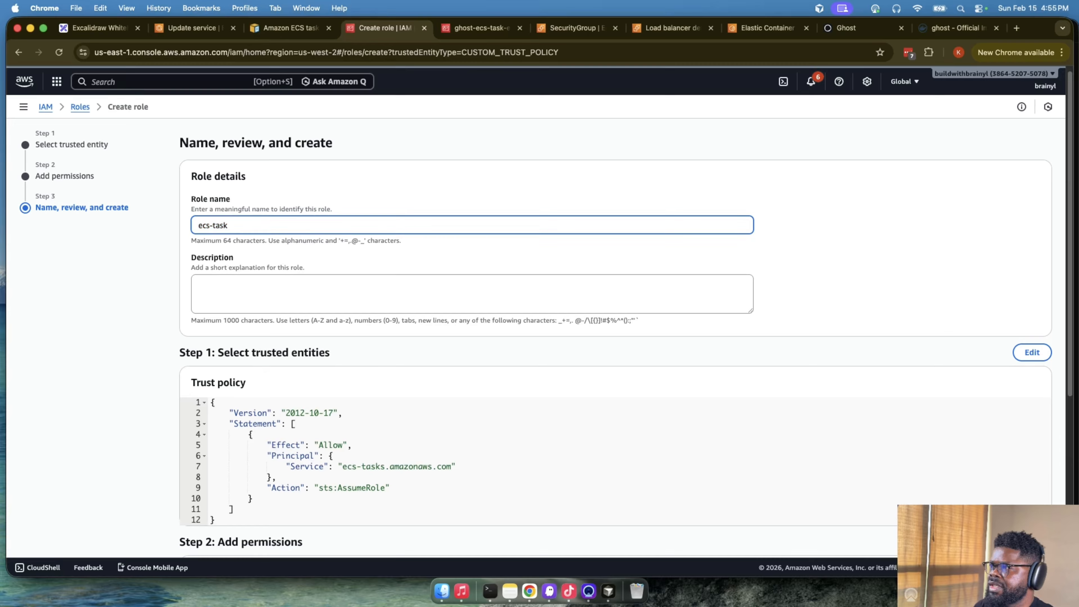
pyautogui.click(481, 29)
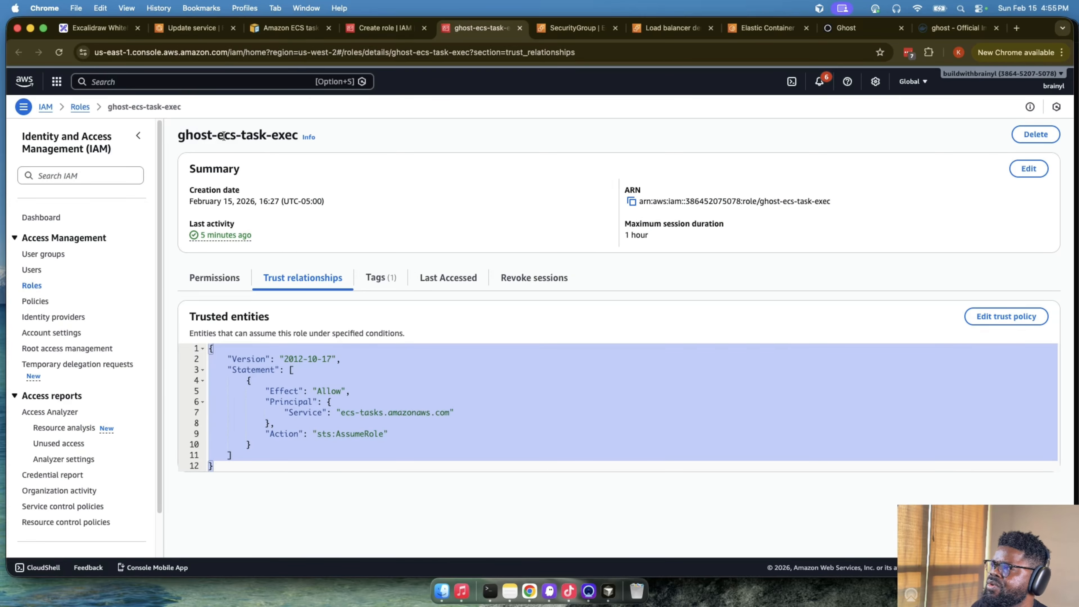
pyautogui.moveTo(267, 136); pyautogui.dragTo(180, 137)
pyautogui.click(354, 34)
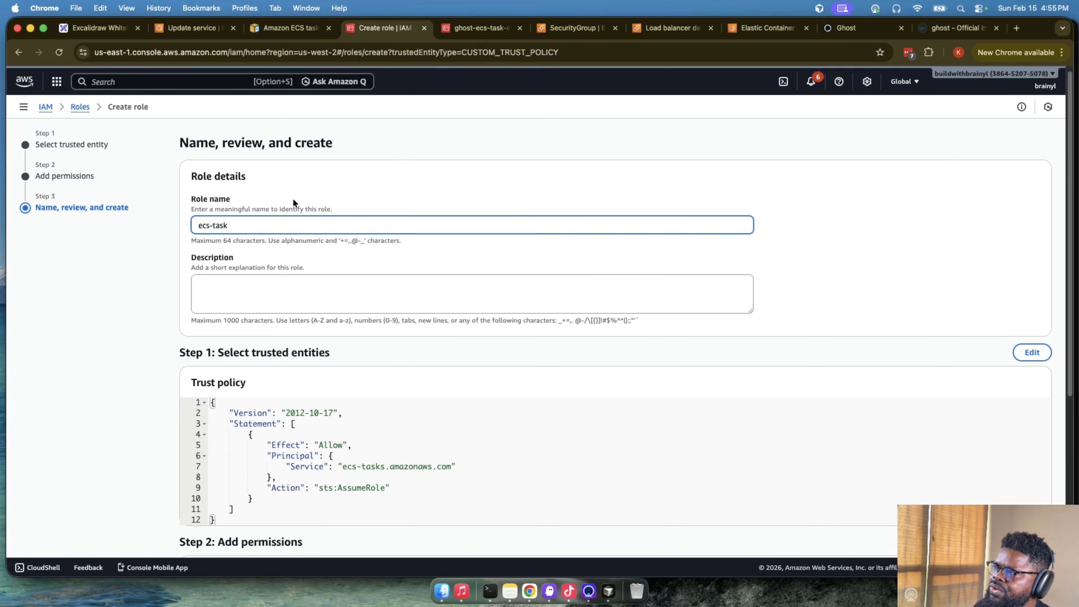
pyautogui.press('super+v')
pyautogui.press('super+a')
pyautogui.press('super+v')
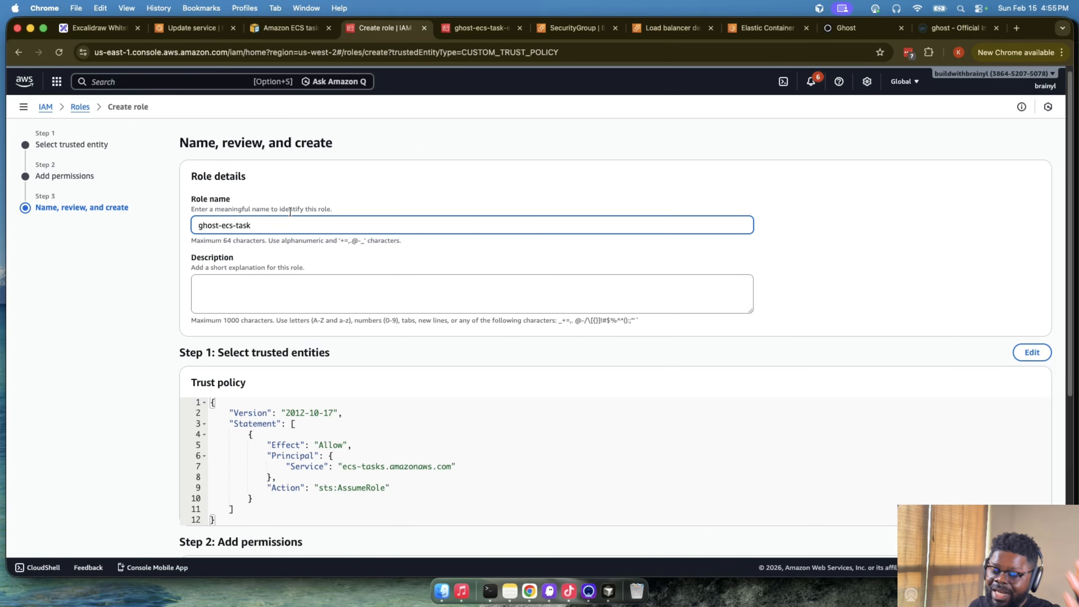
# - Describe the role as "ECS task role" and create it
pyautogui.click(341, 291)
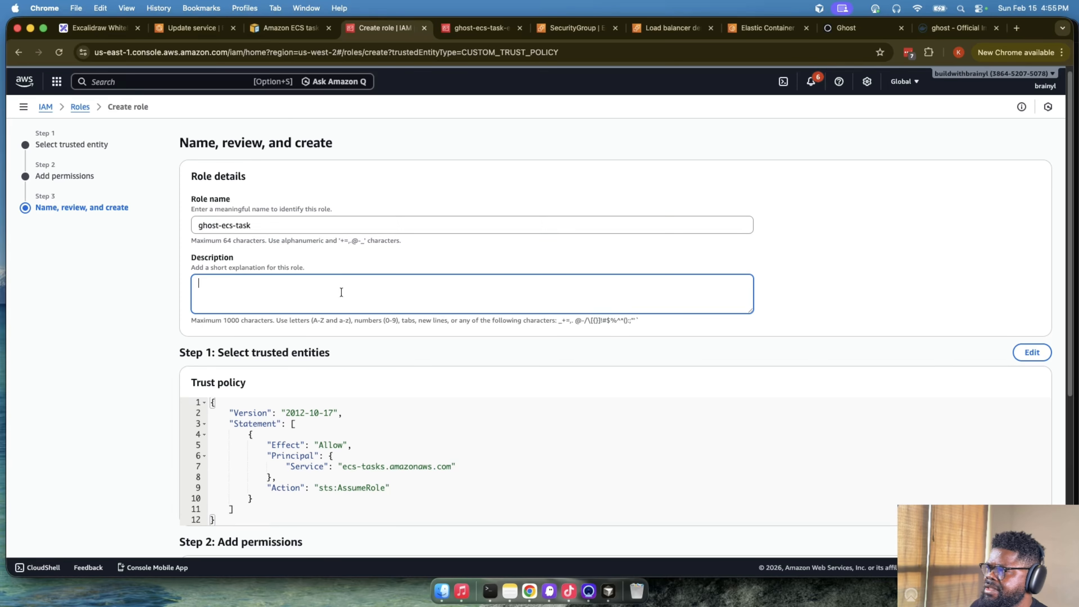
pyautogui.write('ECS taksk role')
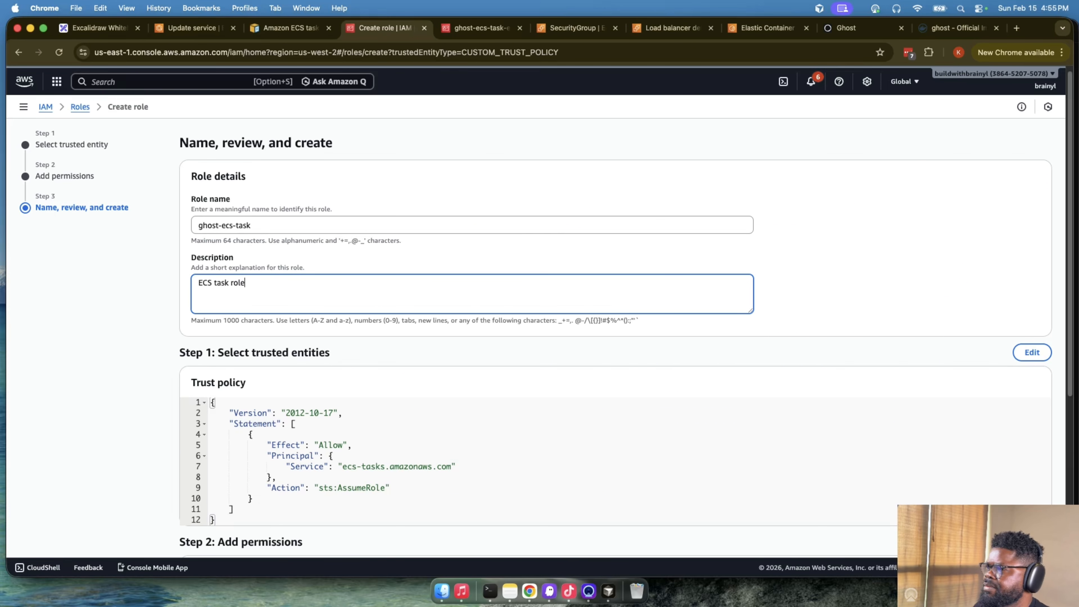
pyautogui.scroll(-6, 604, 461)
pyautogui.click(1019, 525)
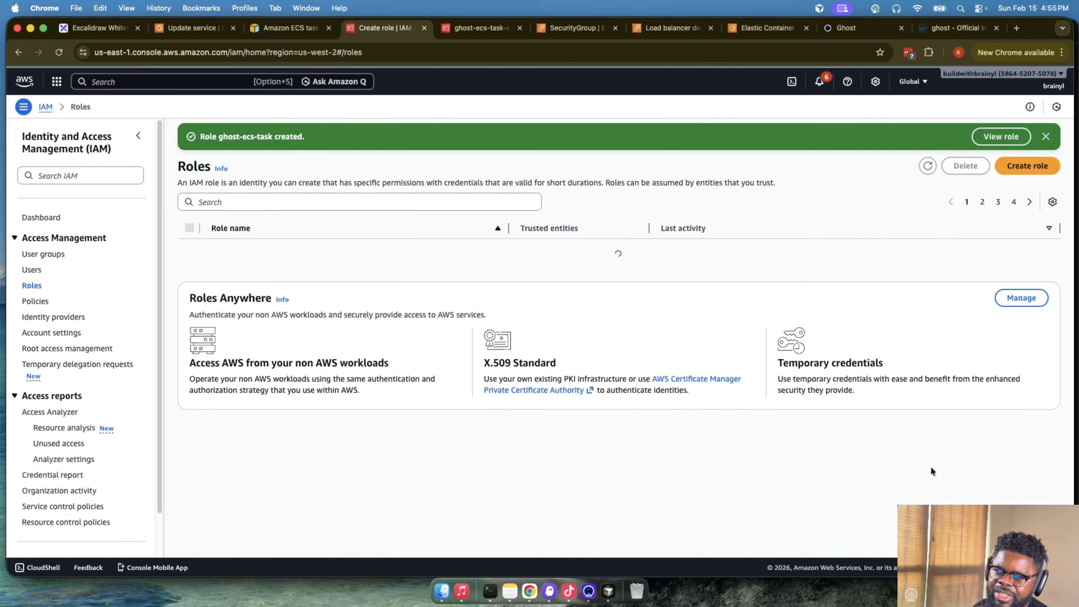
# - Find and open the ghost-ecs-task role among the IAM roles and start an inline policy for it in the JSON editor
pyautogui.click(473, 208)
pyautogui.write('ecs')
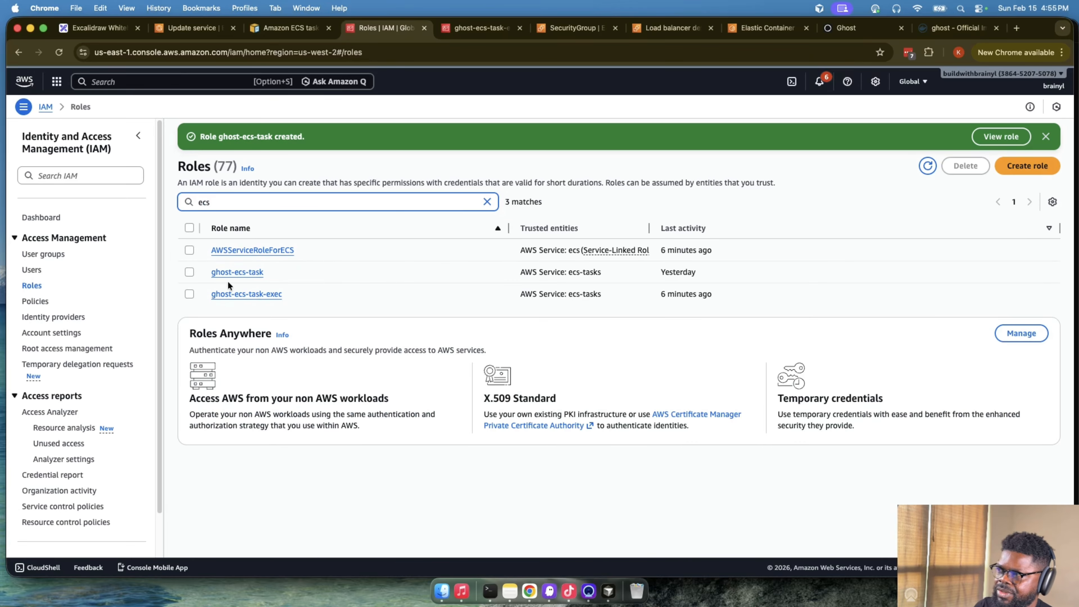
pyautogui.click(237, 272)
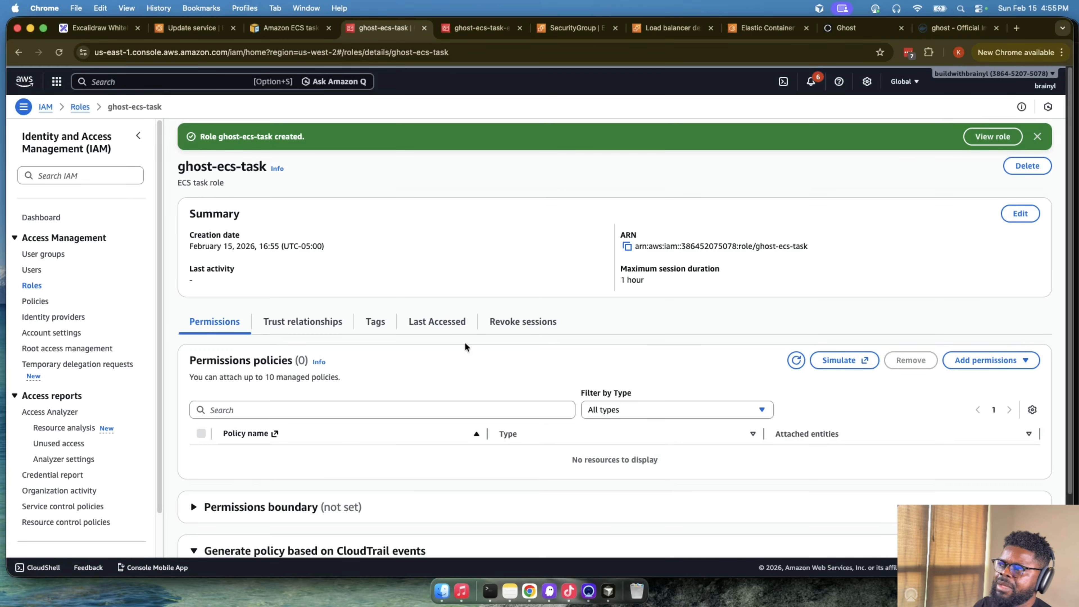
pyautogui.scroll(-3, 464, 342)
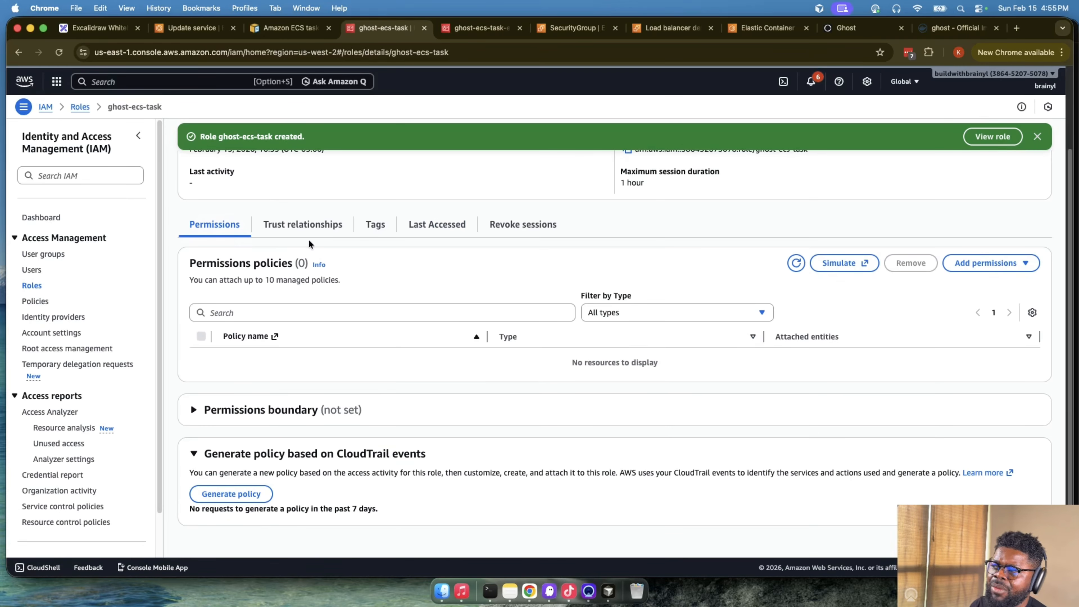
pyautogui.click(975, 264)
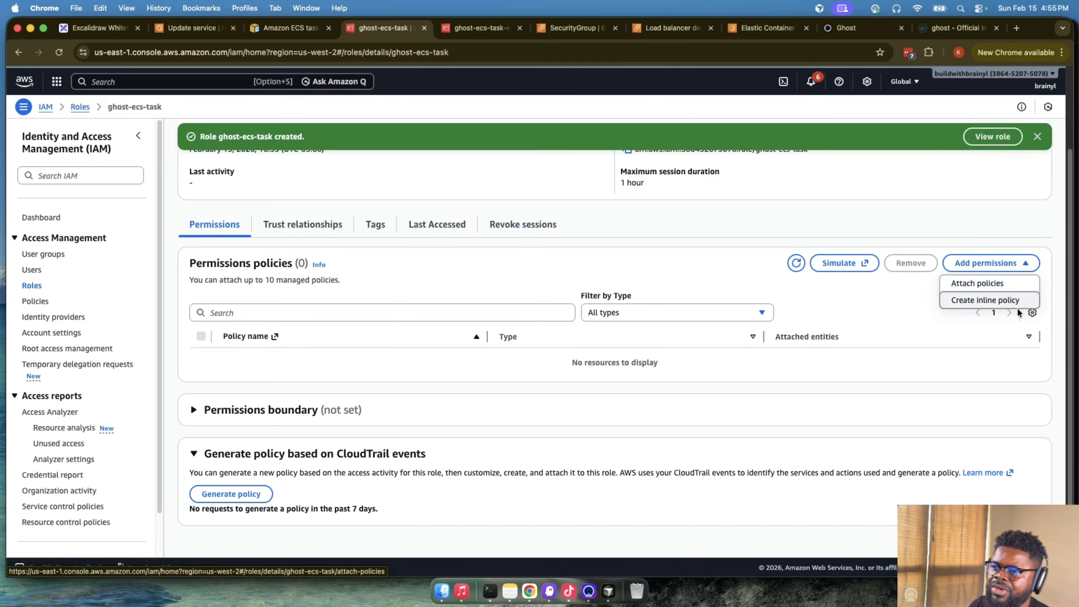
pyautogui.click(1002, 299)
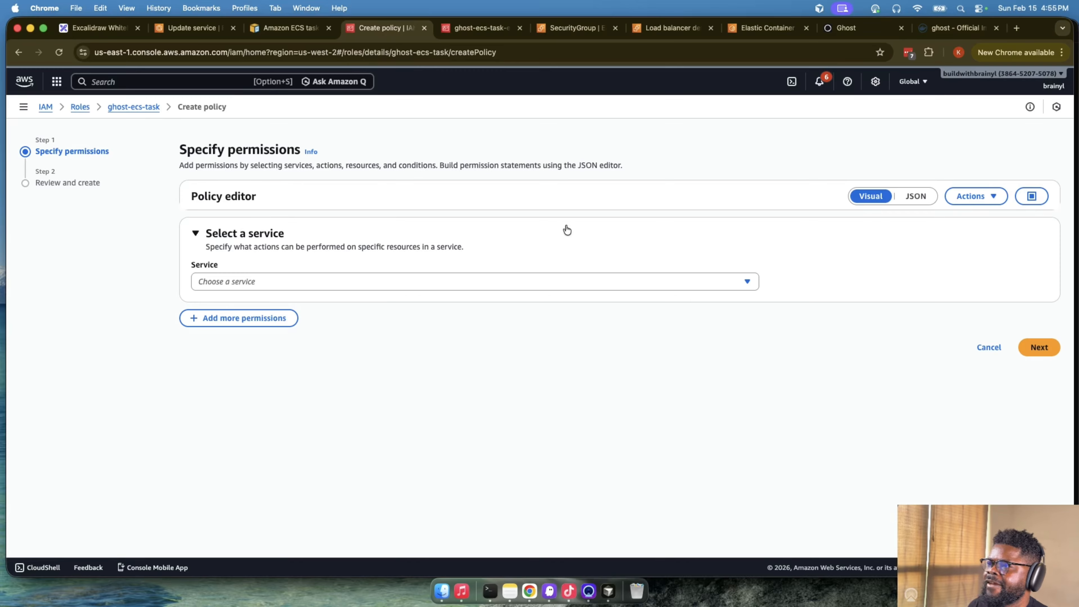
pyautogui.click(916, 196)
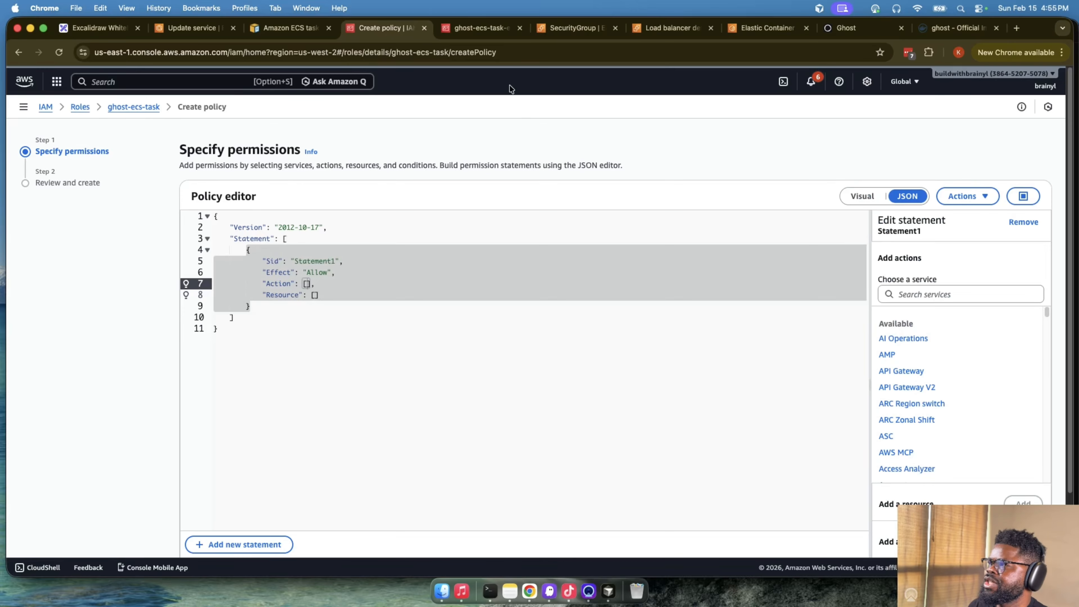
# - Copy the ECS Exec policy JSON with the SSM messages permissions from the Amazon ECS task IAM role documentation
pyautogui.click(699, 29)
pyautogui.click(727, 29)
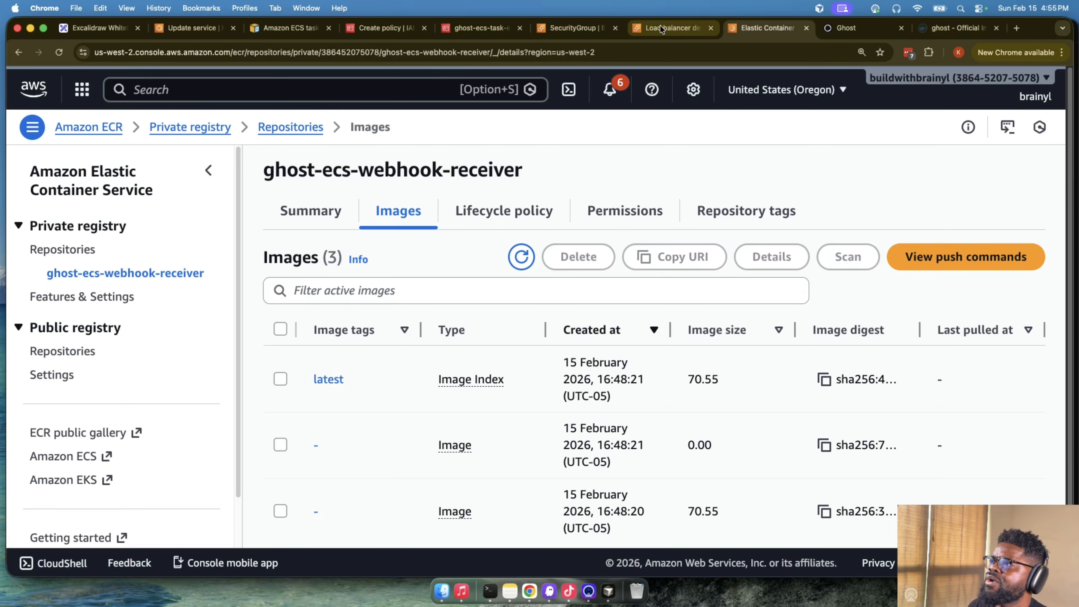
pyautogui.click(293, 27)
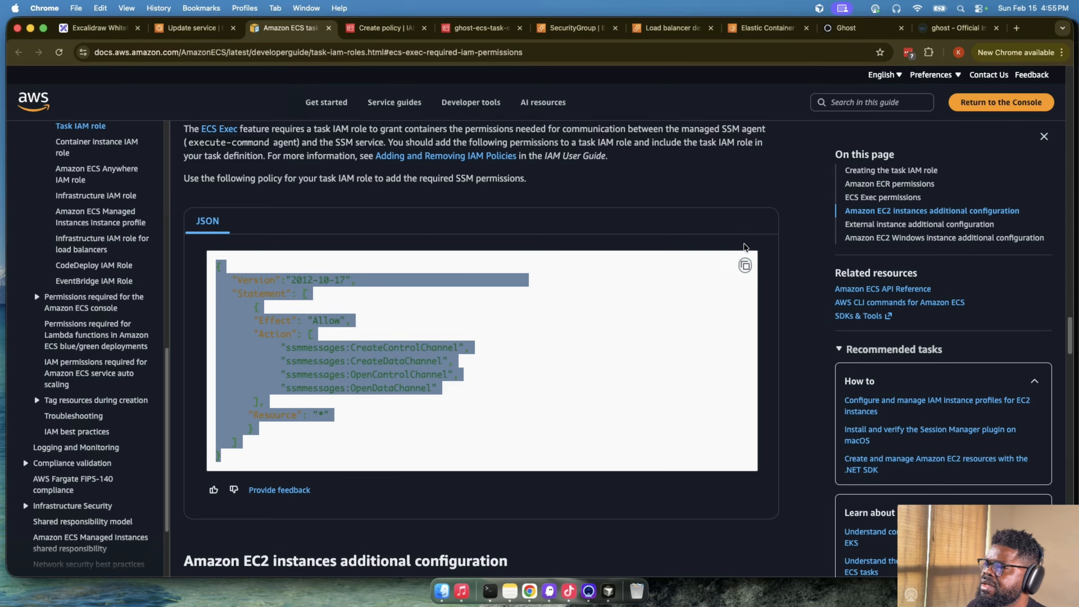
pyautogui.click(744, 264)
# - Replace the default inline policy JSON with the copied SSM permissions and create the policy as allow-ecs-exec
pyautogui.click(450, 28)
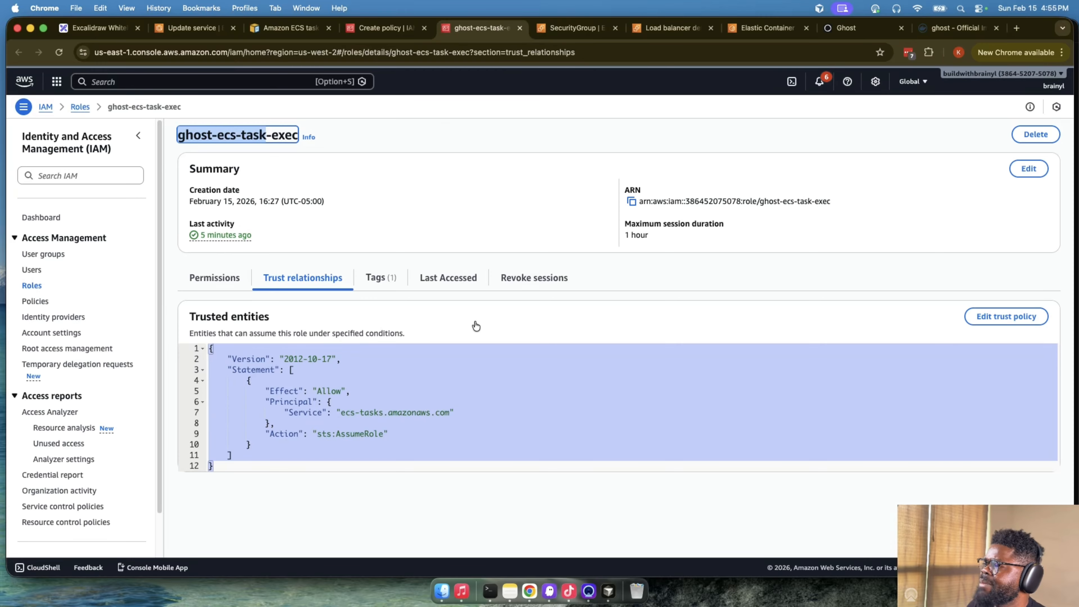
pyautogui.click(397, 27)
pyautogui.press('super+a')
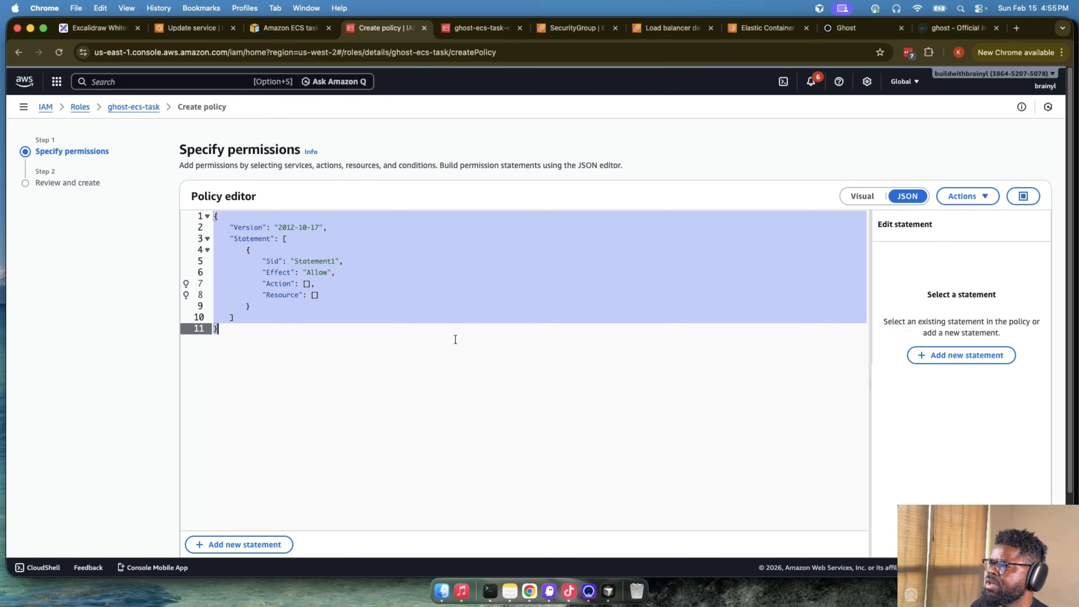
pyautogui.press('super+v')
pyautogui.scroll(-3, 674, 296)
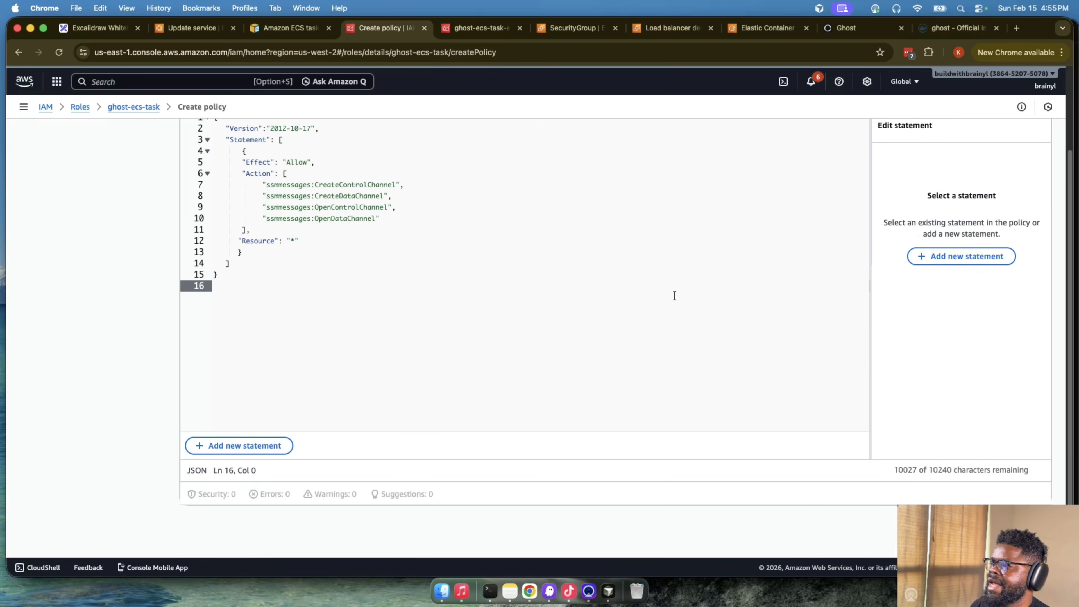
pyautogui.click(329, 236)
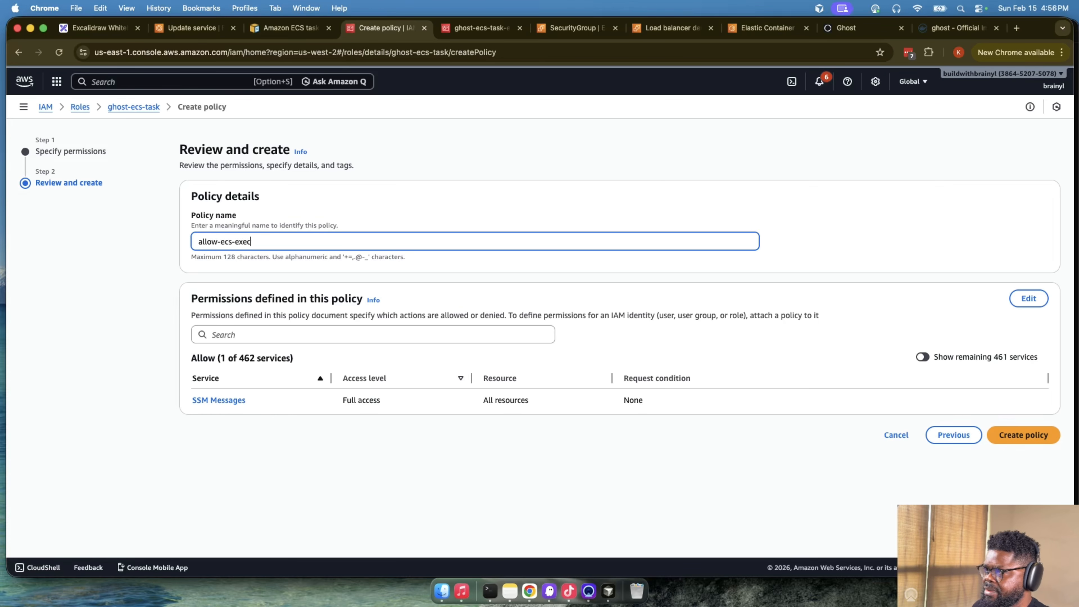
pyautogui.click(1030, 433)
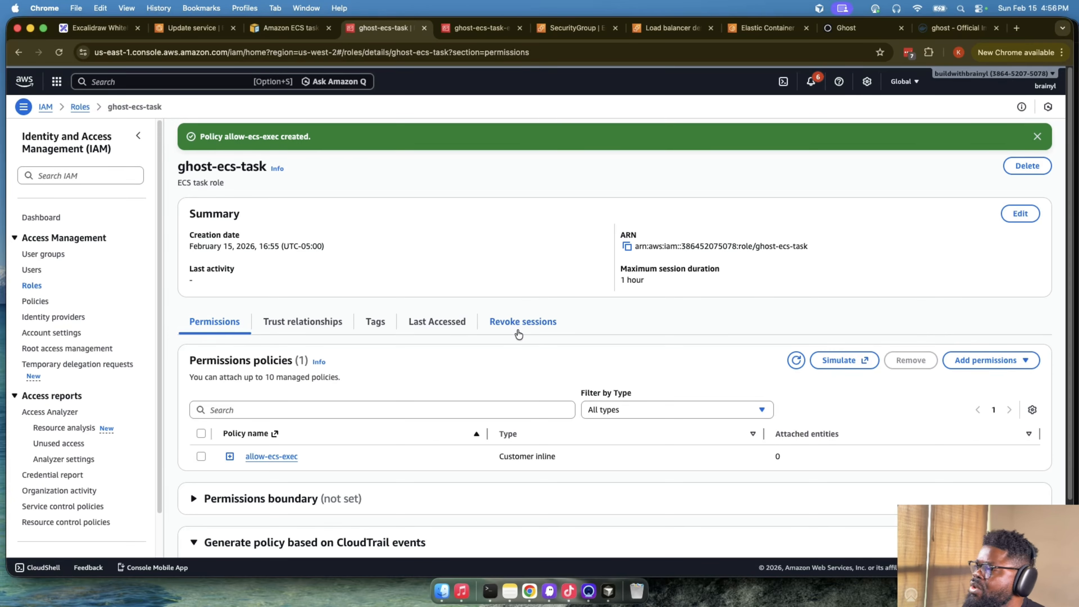
# - Open the ECS task definitions in a separate browser tab and start a new revision of ghost-ecs-ghost
pyautogui.click(205, 28)
pyautogui.click(916, 234)
pyautogui.scroll(15, 622, 287)
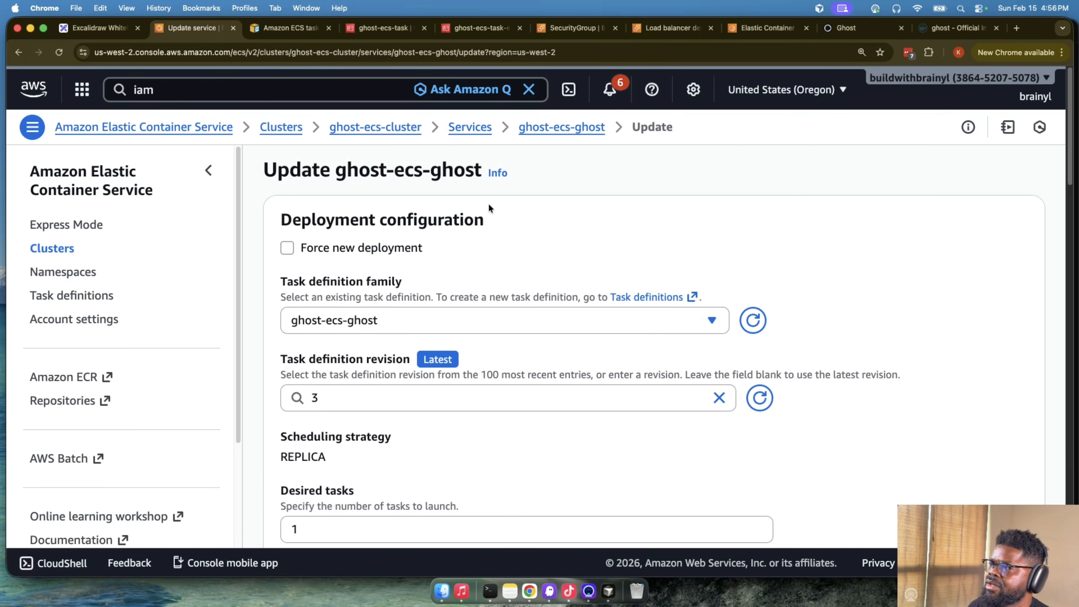
pyautogui.keyDown('super'); pyautogui.click(89, 301); pyautogui.keyUp('super')
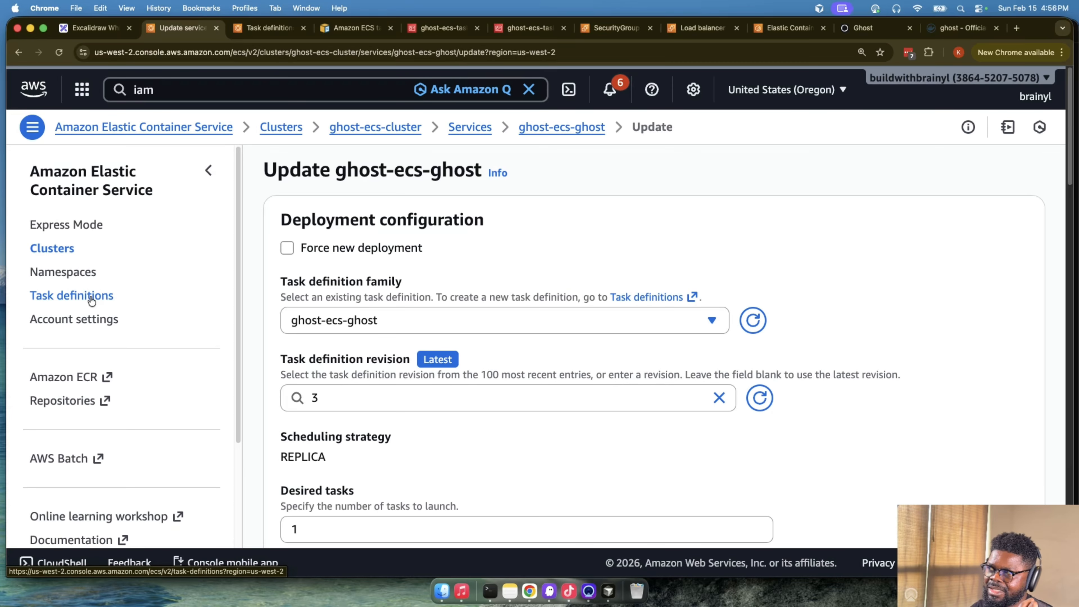
pyautogui.click(267, 28)
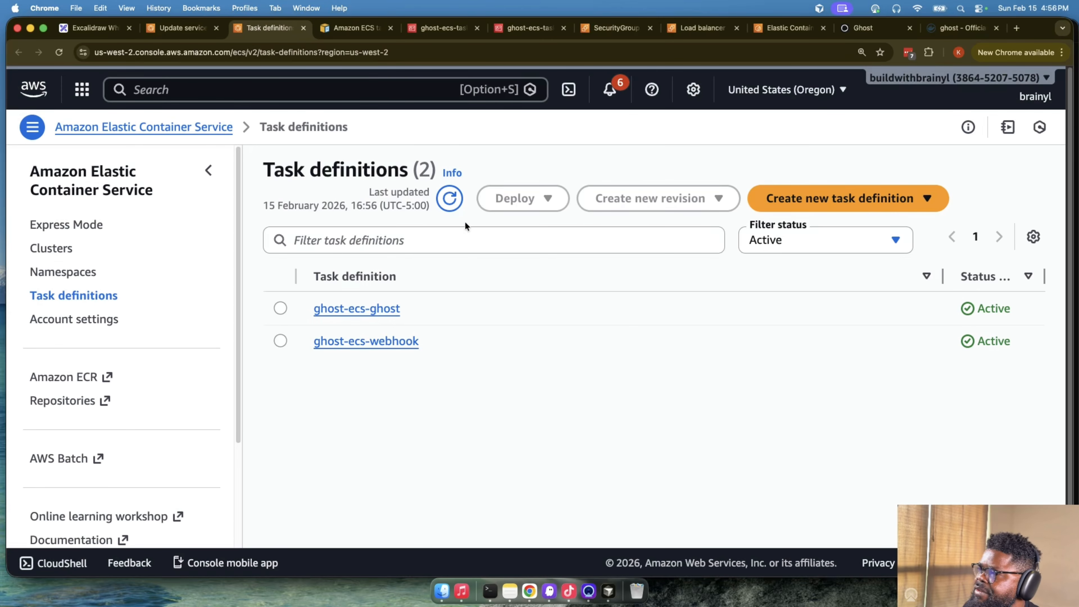
pyautogui.click(356, 314)
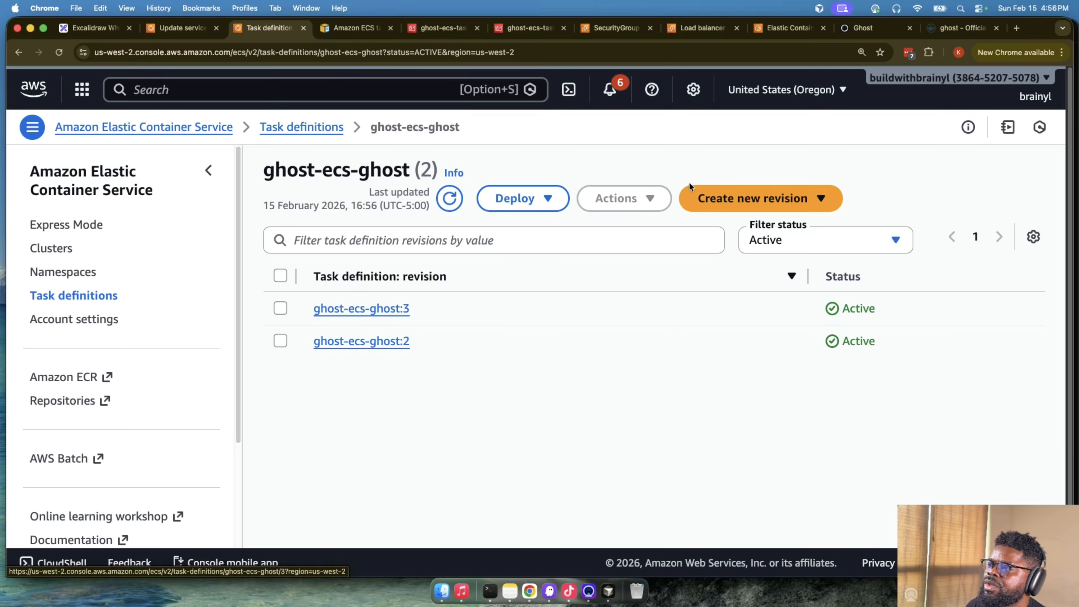
pyautogui.click(734, 199)
pyautogui.click(759, 226)
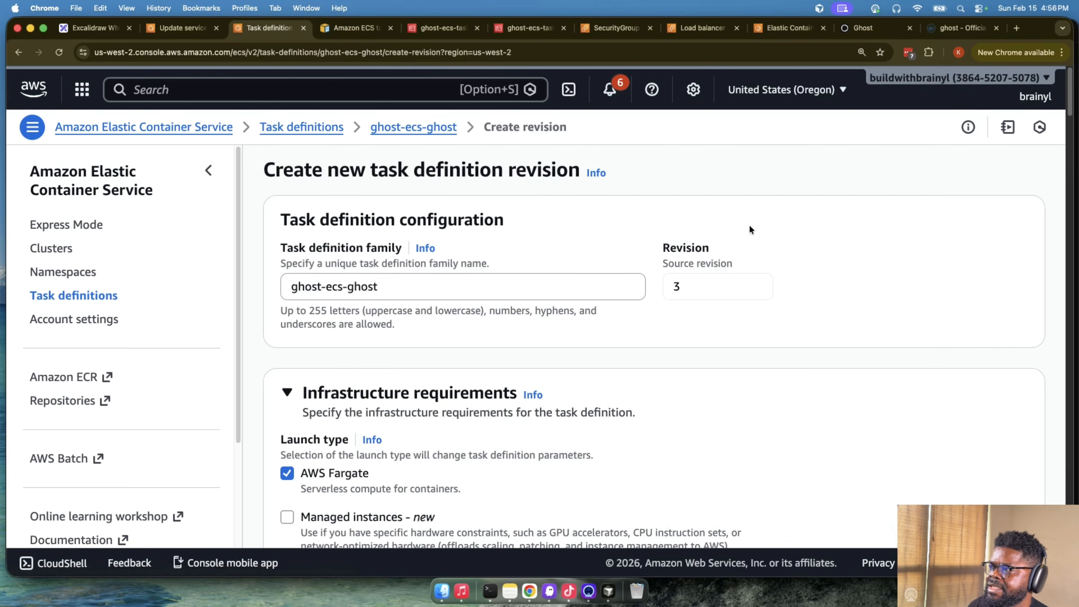
# - Set the revision's task role to ghost-ecs-task and create the new task definition revision
pyautogui.scroll(-5, 653, 359)
pyautogui.scroll(-8, 655, 356)
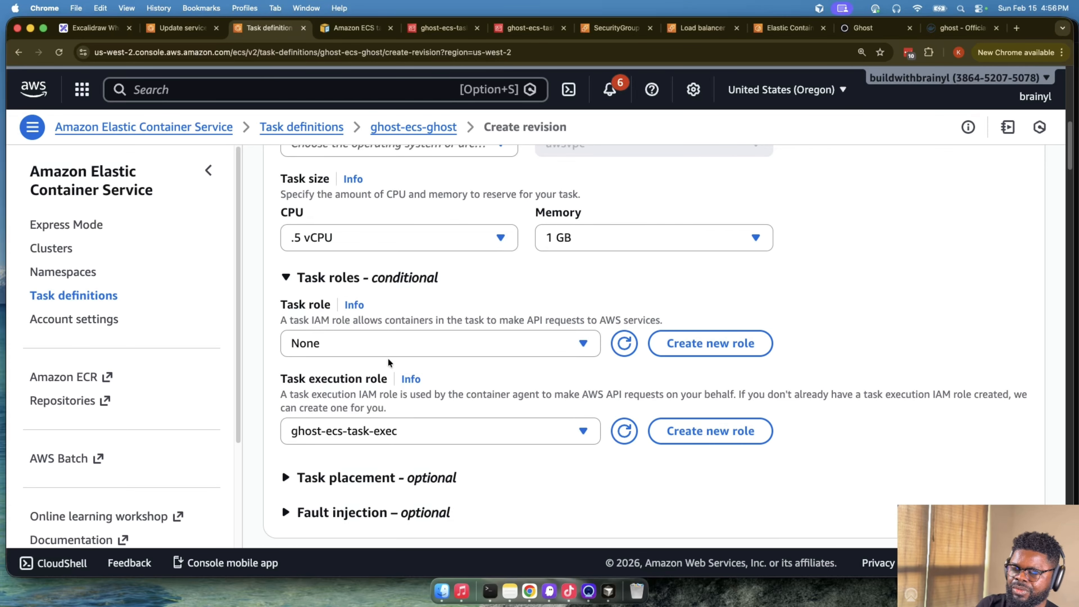
pyautogui.click(390, 348)
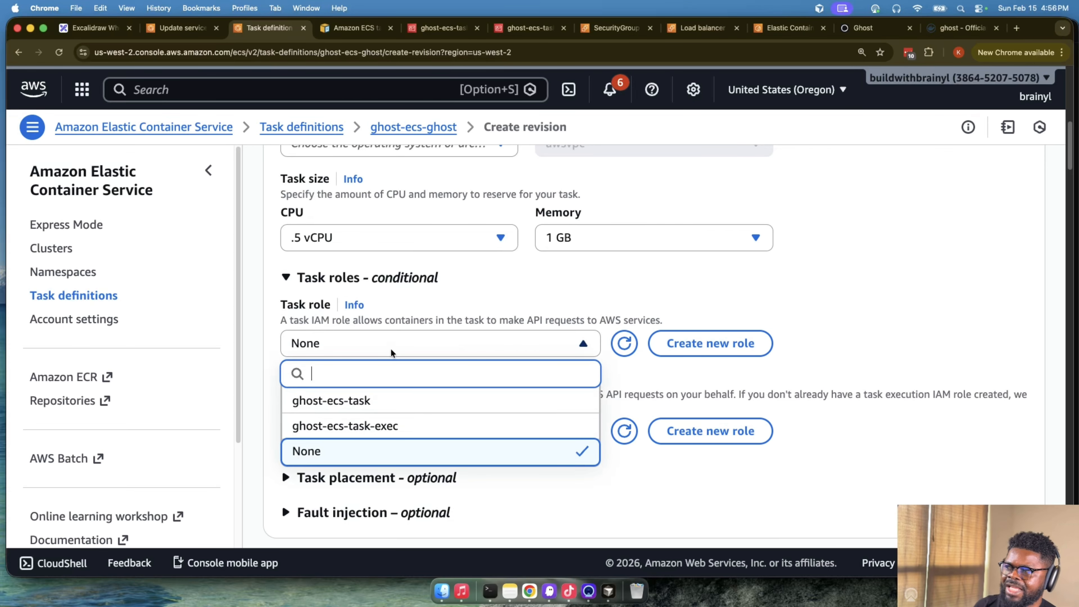
pyautogui.click(394, 407)
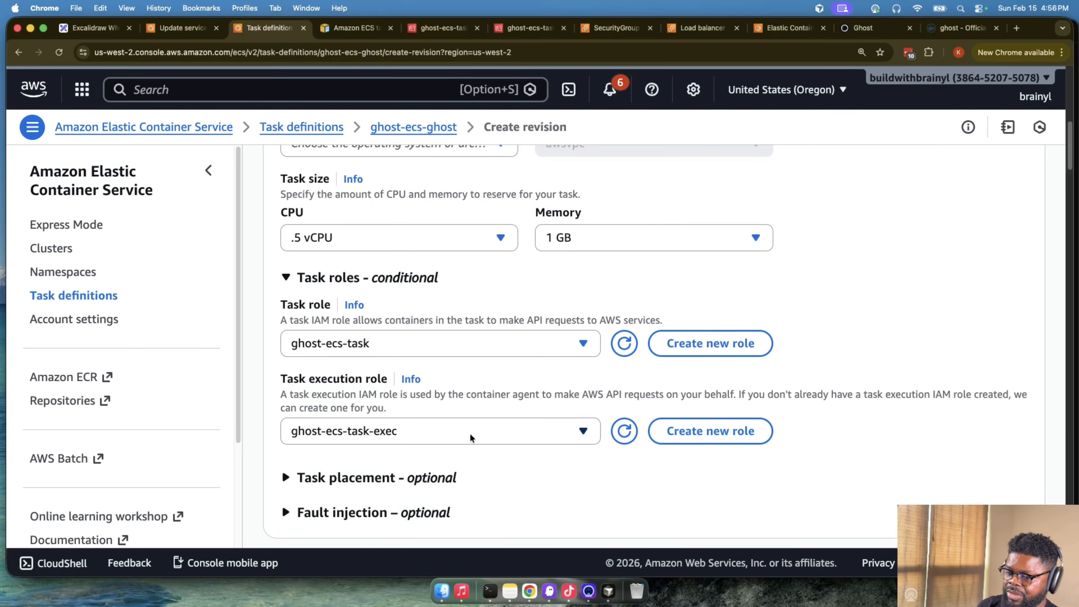
pyautogui.scroll(-20, 729, 479)
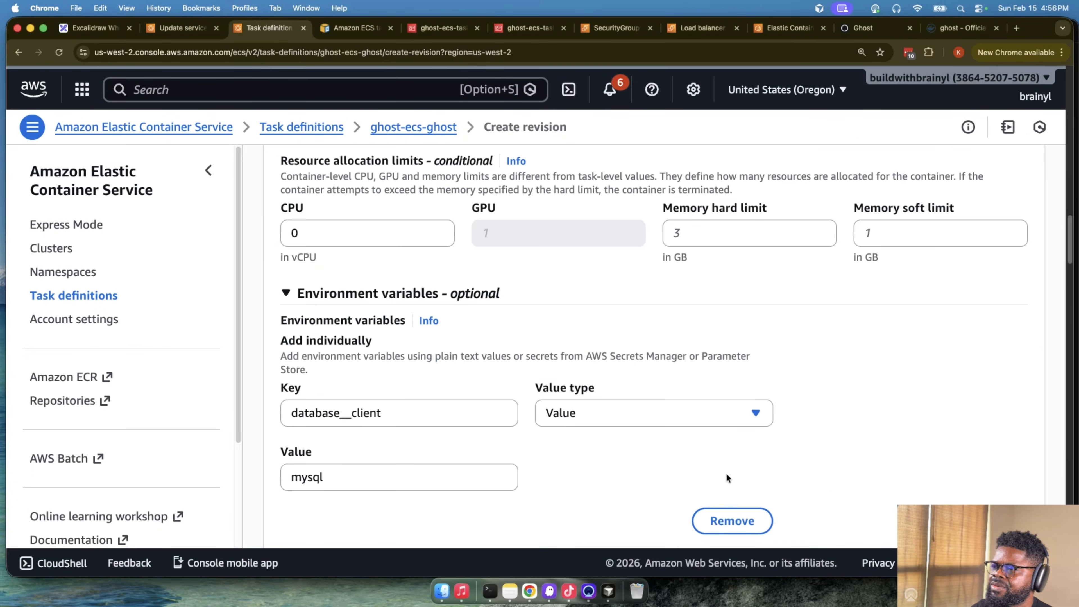
pyautogui.scroll(-20, 889, 502)
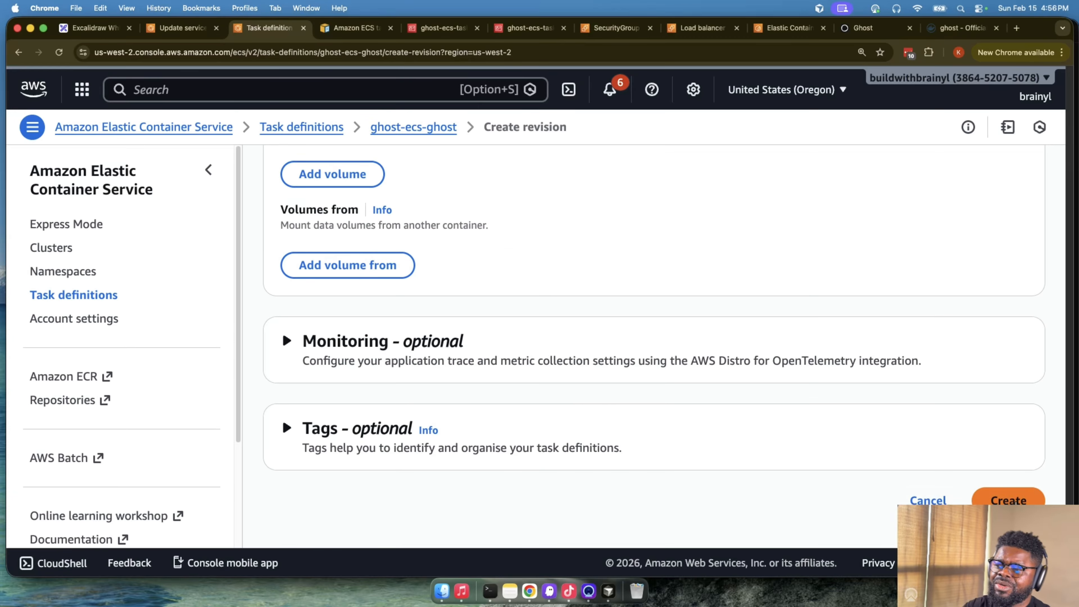
pyautogui.click(1002, 497)
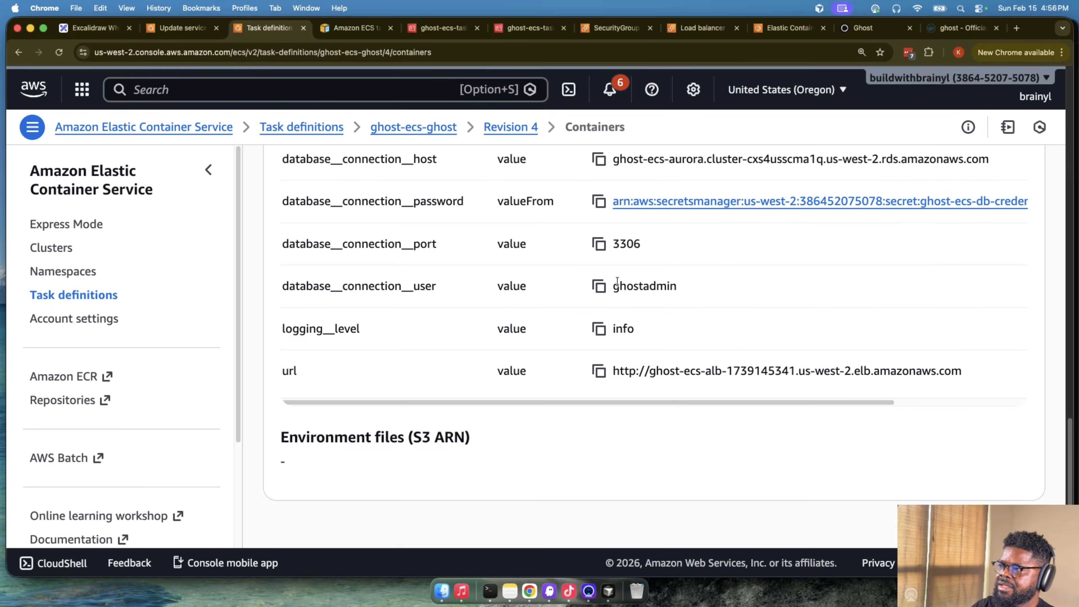
pyautogui.scroll(20, 611, 293)
pyautogui.scroll(5, 609, 291)
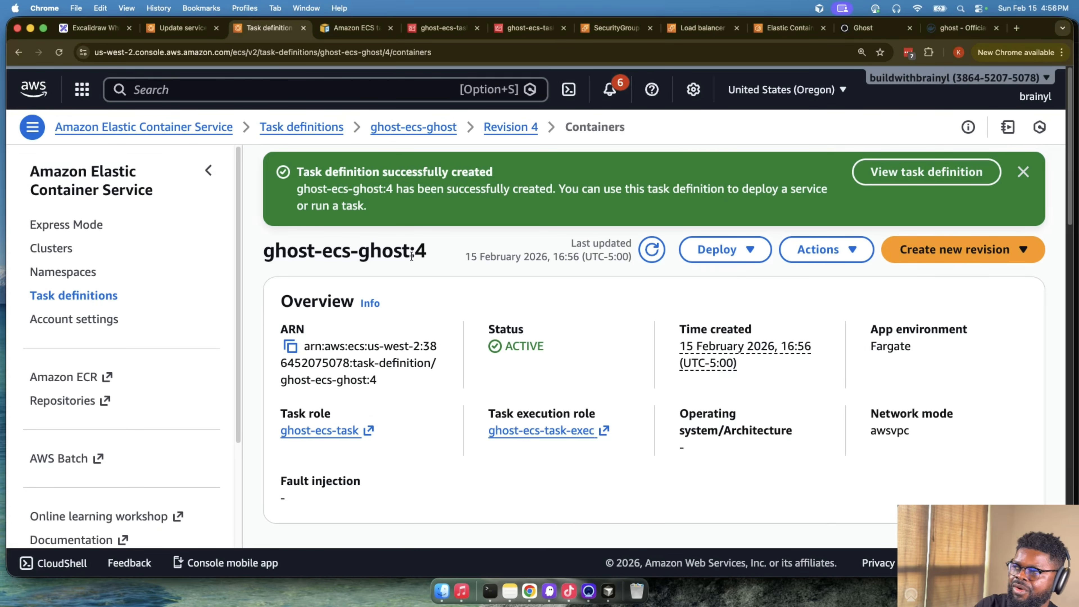
# - Return to the ghost-ecs-ghost service update, refresh the available task definition revisions and set the revision to 4
pyautogui.click(178, 27)
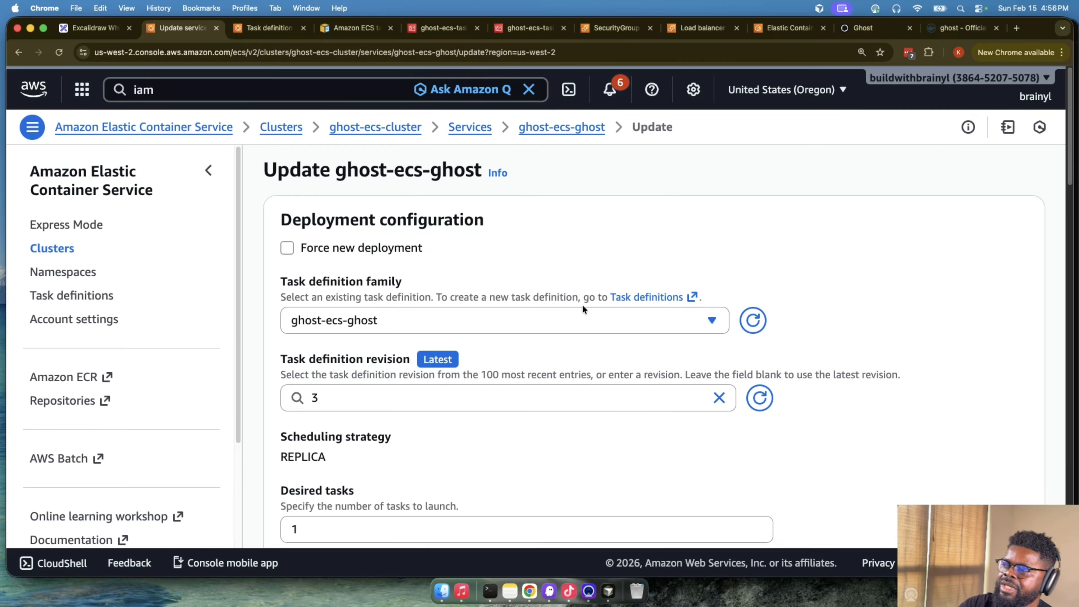
pyautogui.scroll(-20, 583, 306)
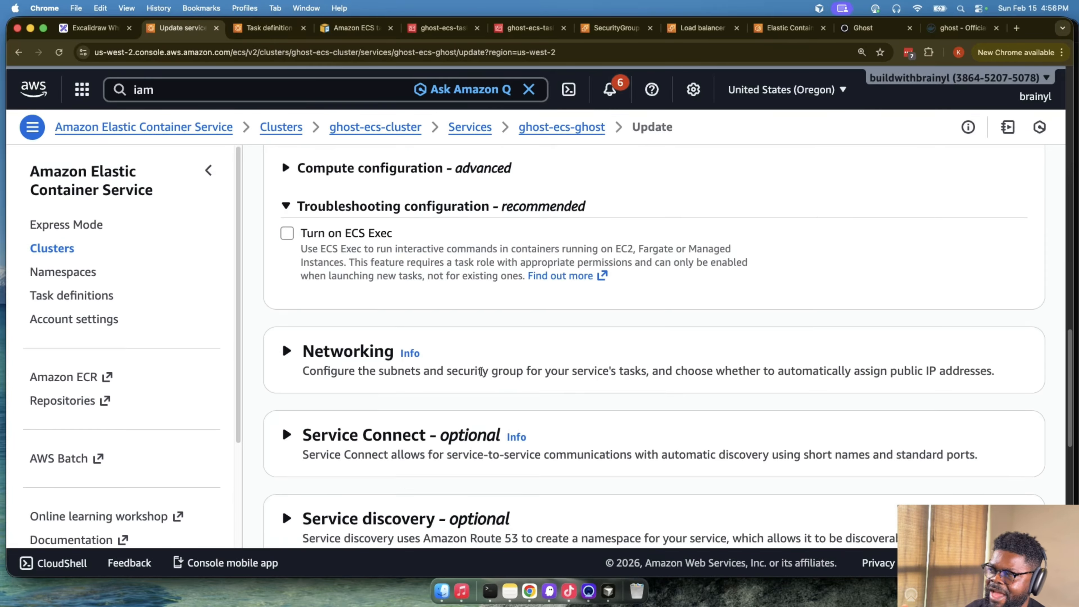
pyautogui.scroll(10, 337, 224)
pyautogui.scroll(-5, 298, 429)
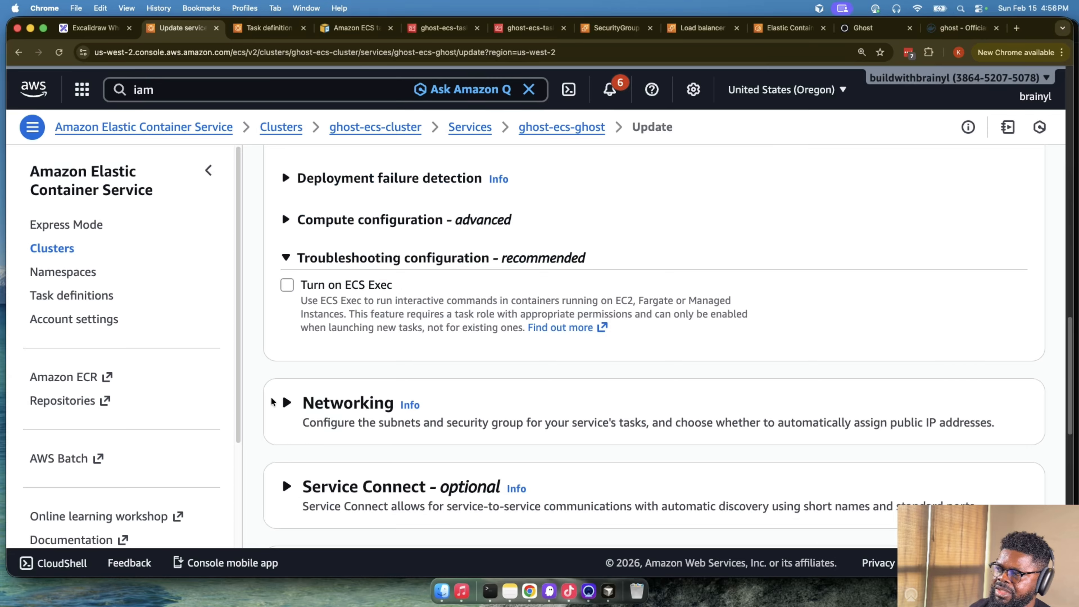
pyautogui.scroll(10, 282, 212)
pyautogui.scroll(5, 461, 314)
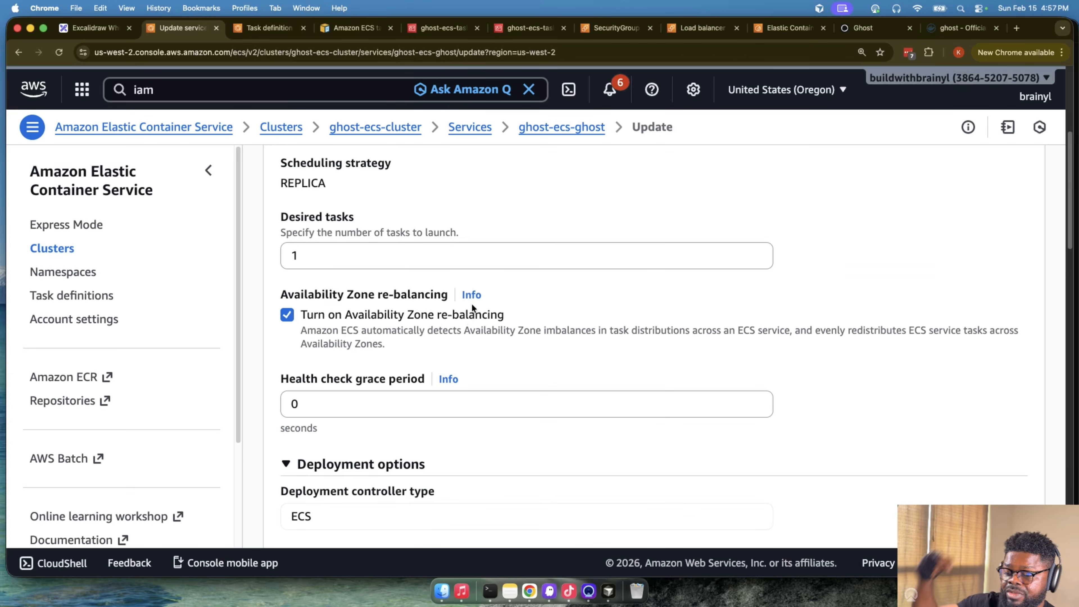
pyautogui.scroll(5, 472, 303)
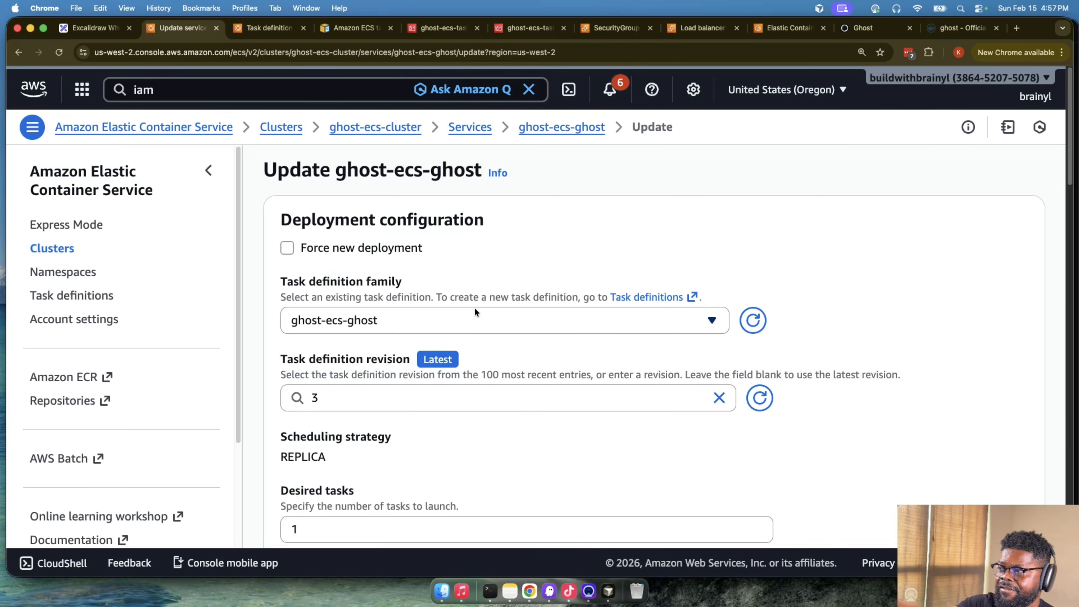
pyautogui.click(474, 308)
pyautogui.click(515, 283)
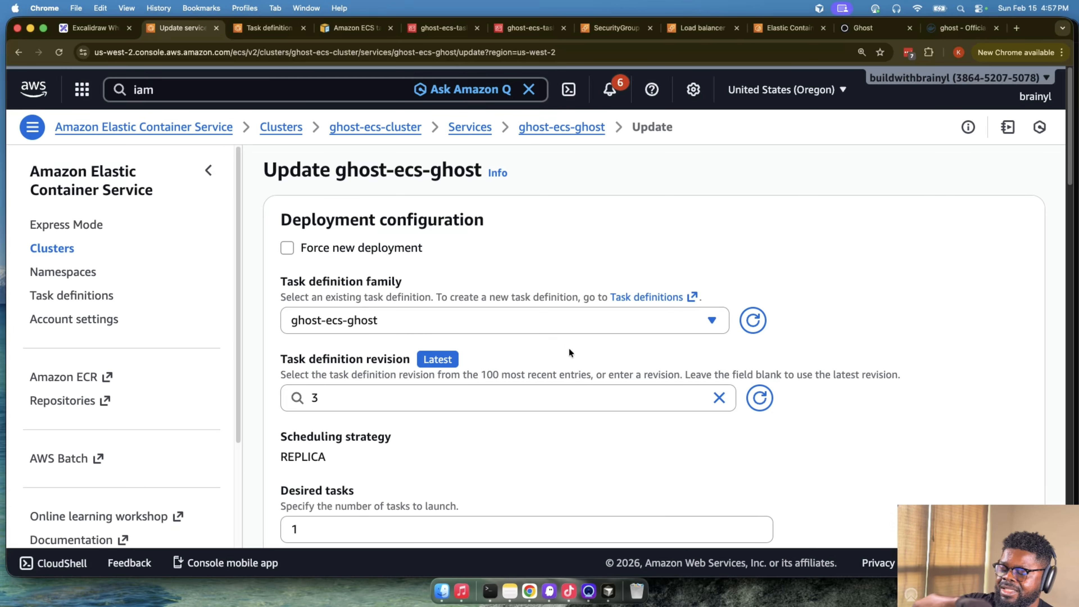
pyautogui.click(591, 389)
pyautogui.click(758, 396)
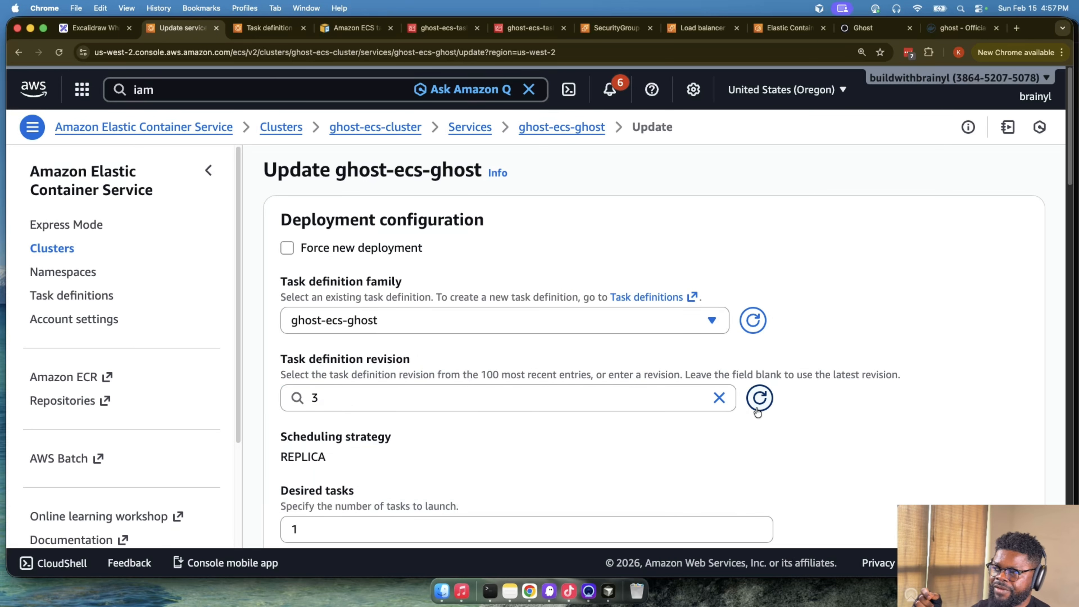
pyautogui.click(658, 402)
pyautogui.click(458, 452)
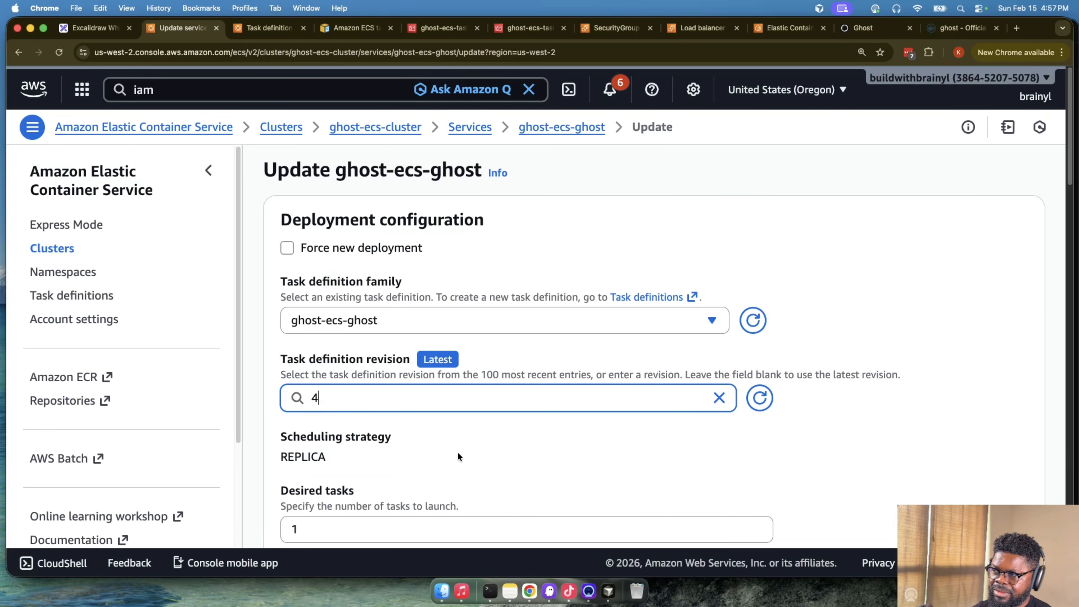
# - Turn on ECS Exec in the troubleshooting configuration and submit the ghost-ecs-ghost service update
pyautogui.scroll(-15, 458, 452)
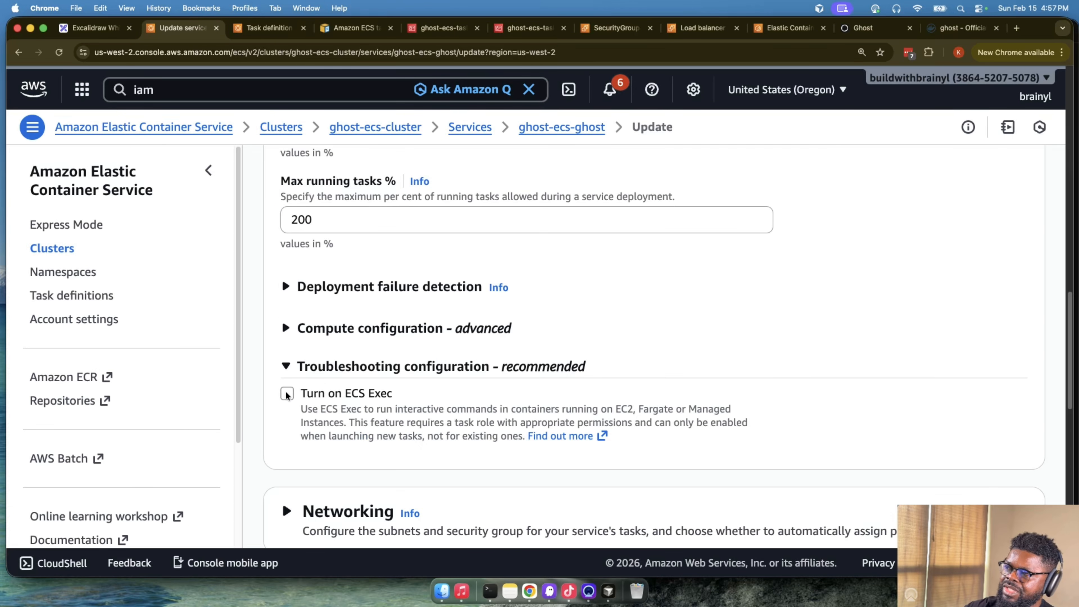
pyautogui.click(284, 395)
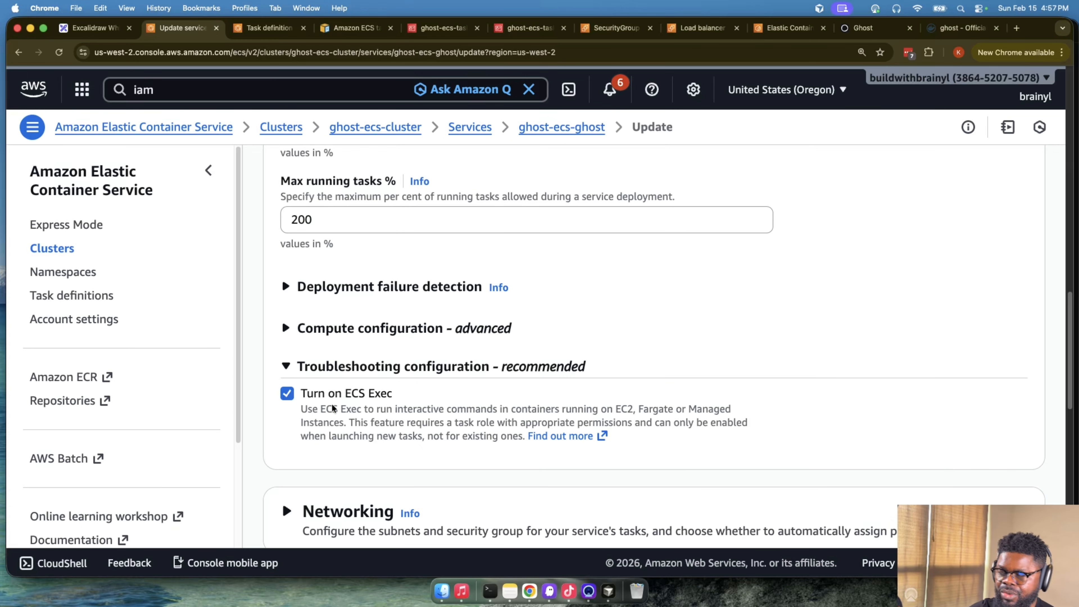
pyautogui.scroll(-10, 812, 517)
pyautogui.click(1004, 500)
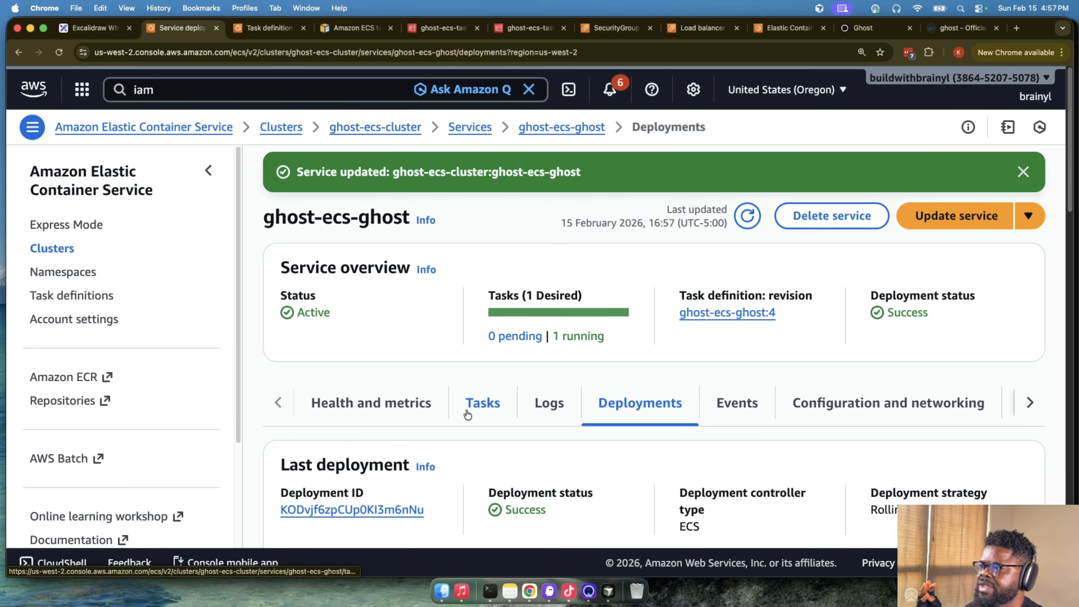
# - Open the running ghost-ecs-ghost:3 task from the service's tasks and check whether its ghost container can be connected to
pyautogui.click(479, 409)
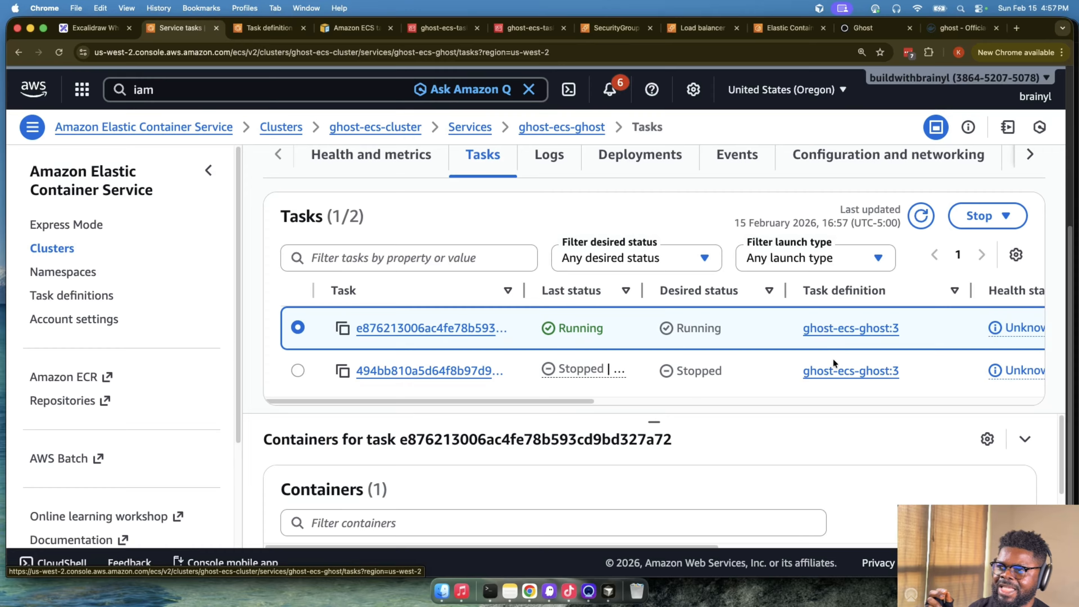
pyautogui.click(459, 332)
pyautogui.scroll(-8, 576, 388)
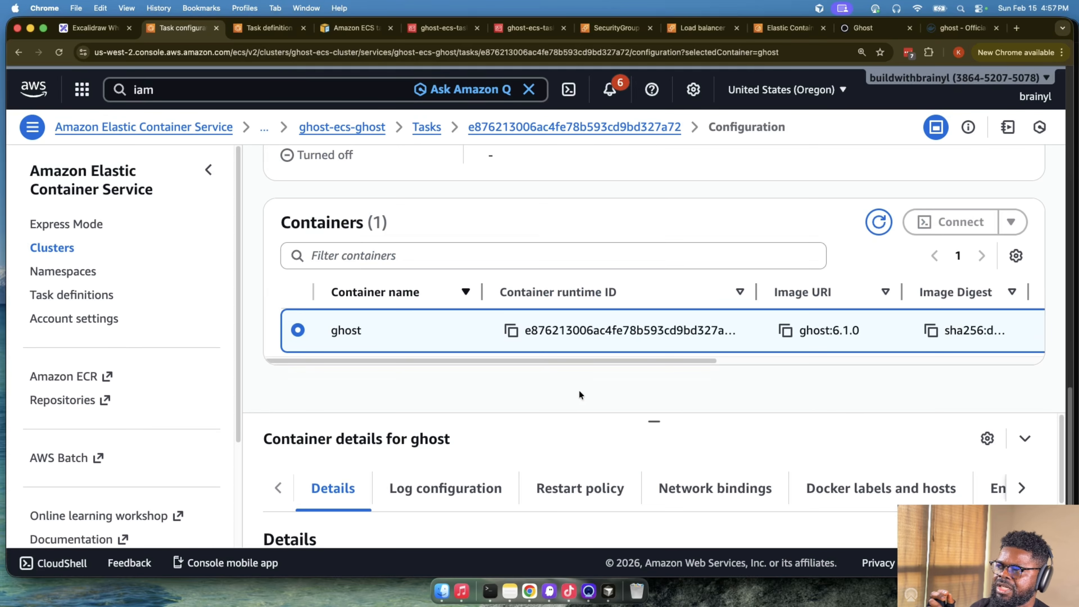
pyautogui.moveTo(948, 223)
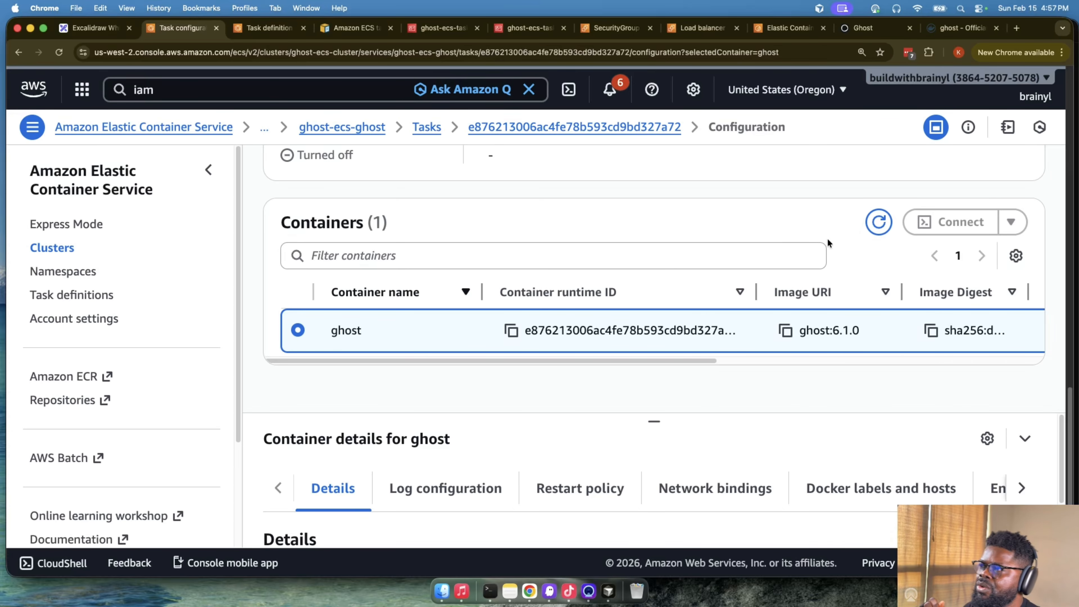
pyautogui.scroll(8, 644, 258)
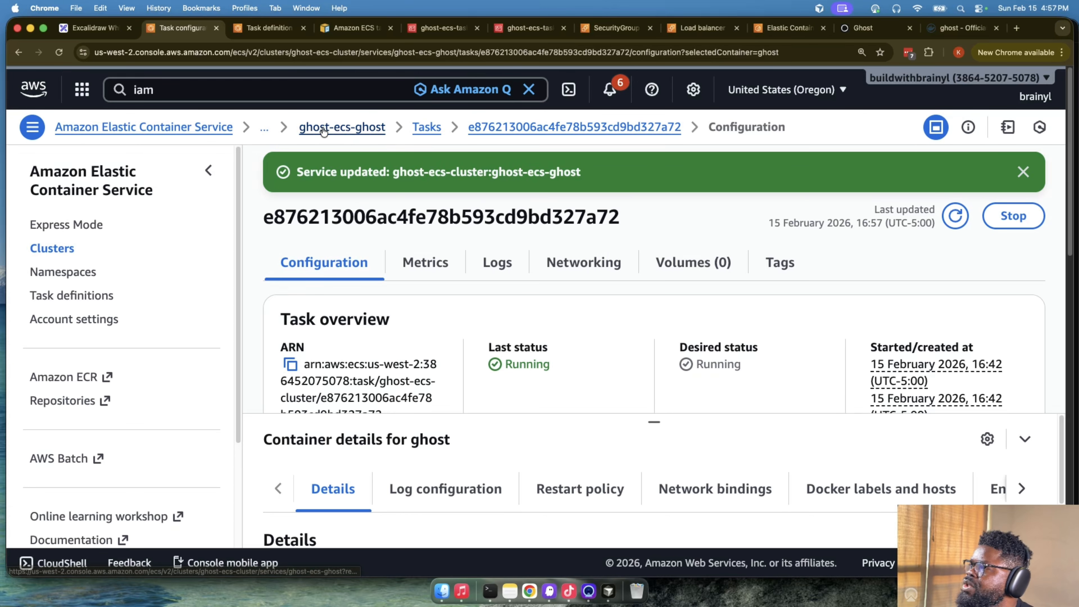
# - Go back to the ghost-ecs-ghost service's task list, refresh it and check the new task's creation time and status
pyautogui.click(357, 129)
pyautogui.click(479, 404)
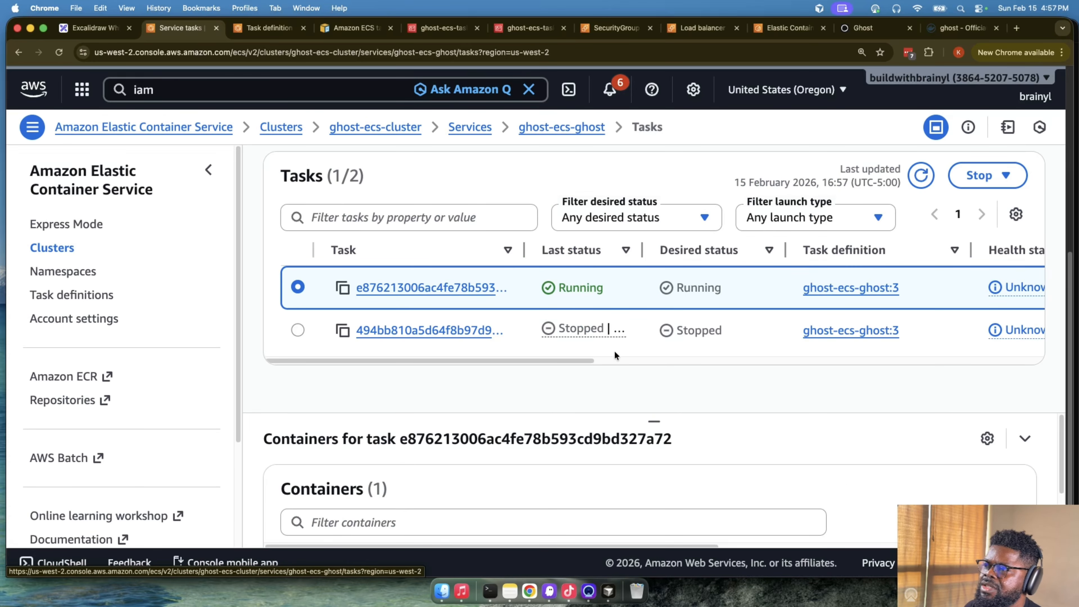
pyautogui.hscroll(8, 614, 358)
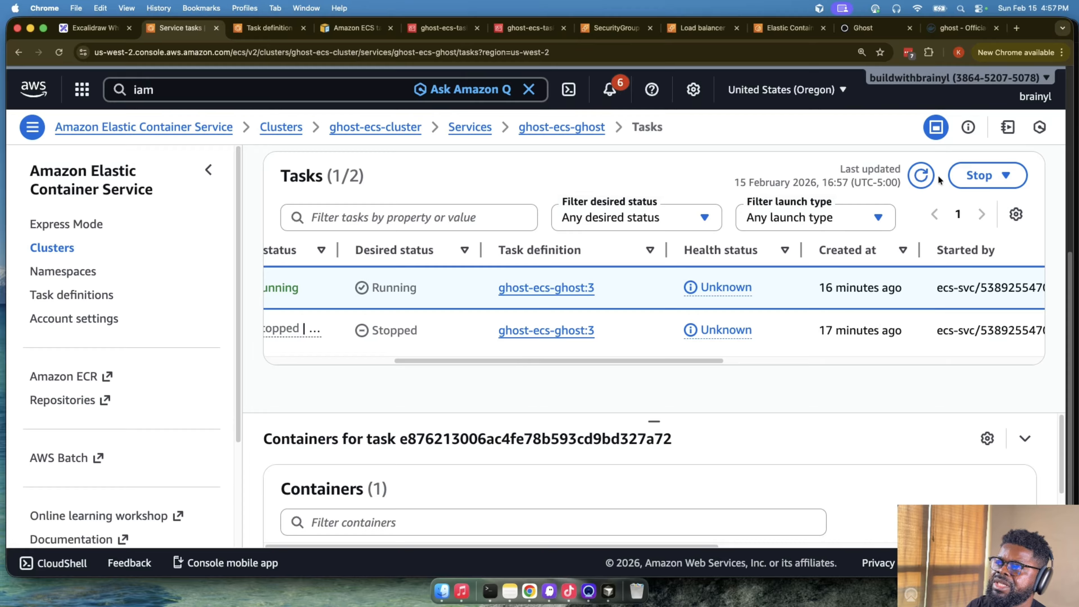
pyautogui.click(921, 177)
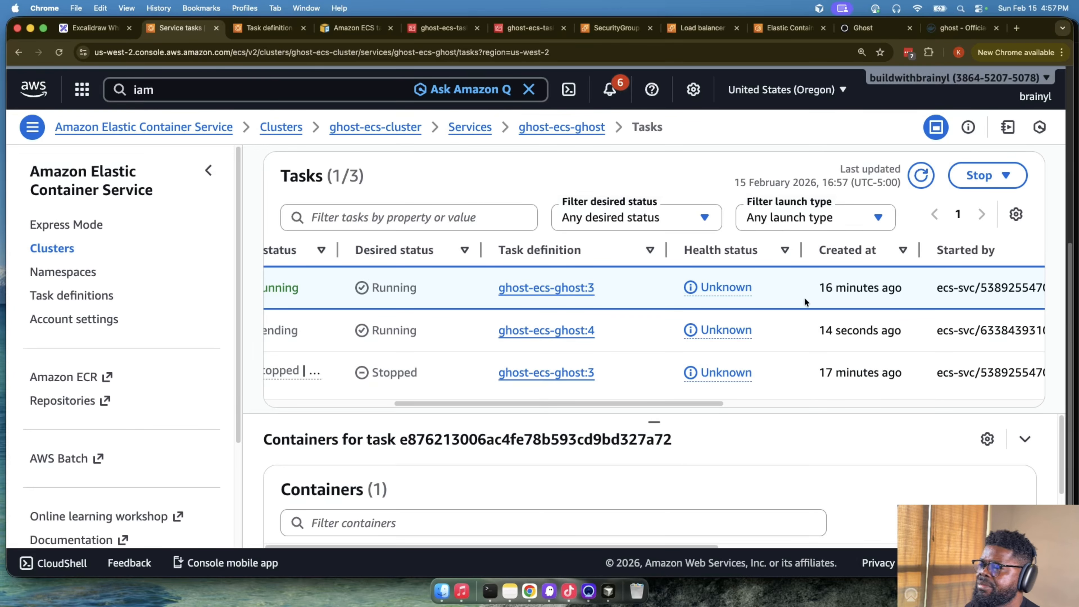
pyautogui.moveTo(813, 332); pyautogui.dragTo(907, 334)
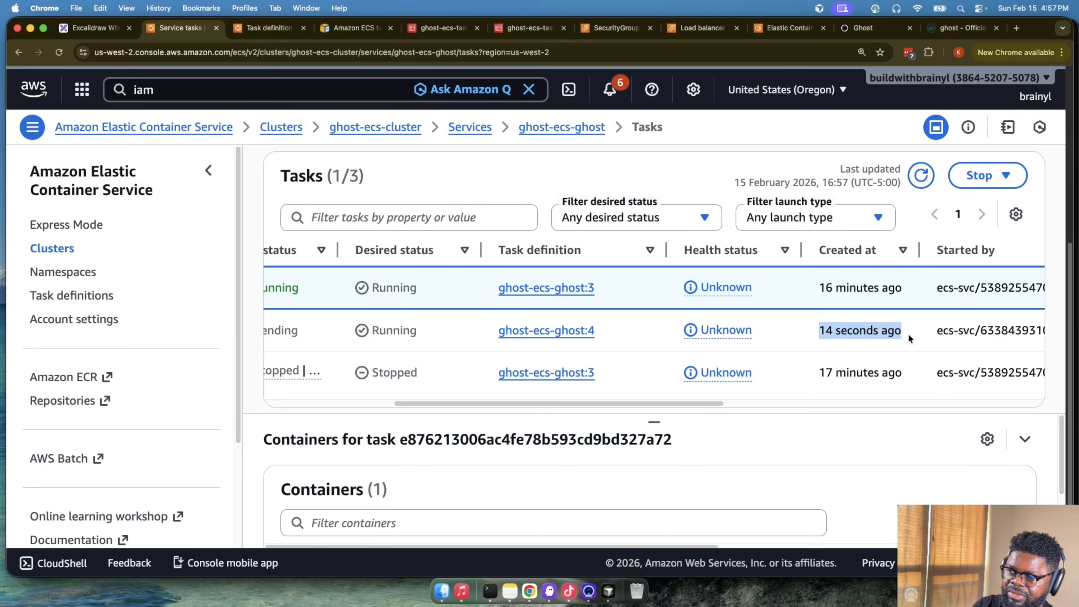
pyautogui.moveTo(723, 404); pyautogui.dragTo(558, 408)
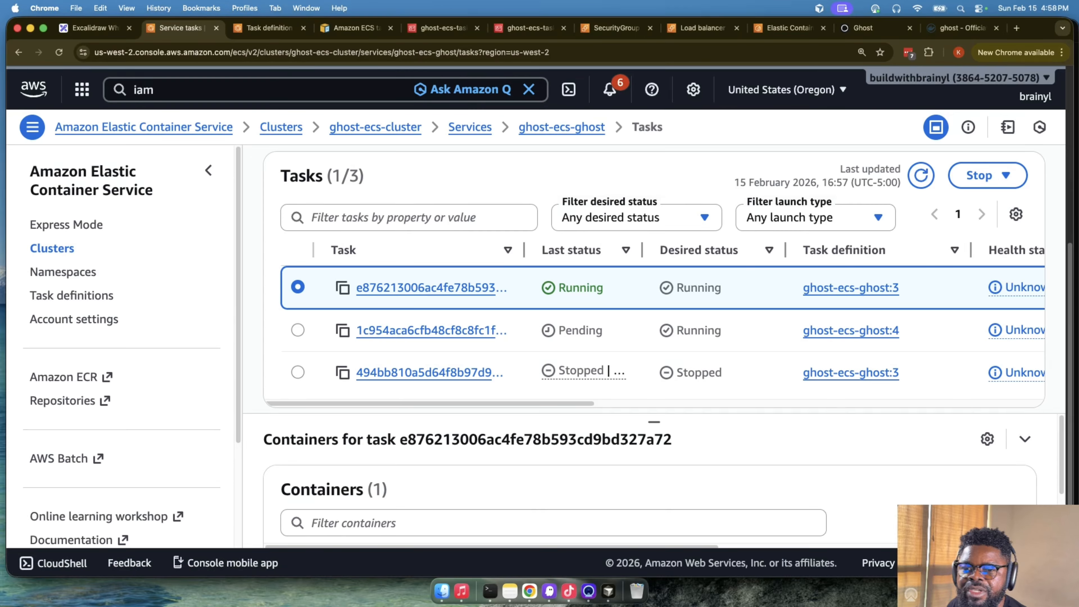
pyautogui.press('super+Tab')
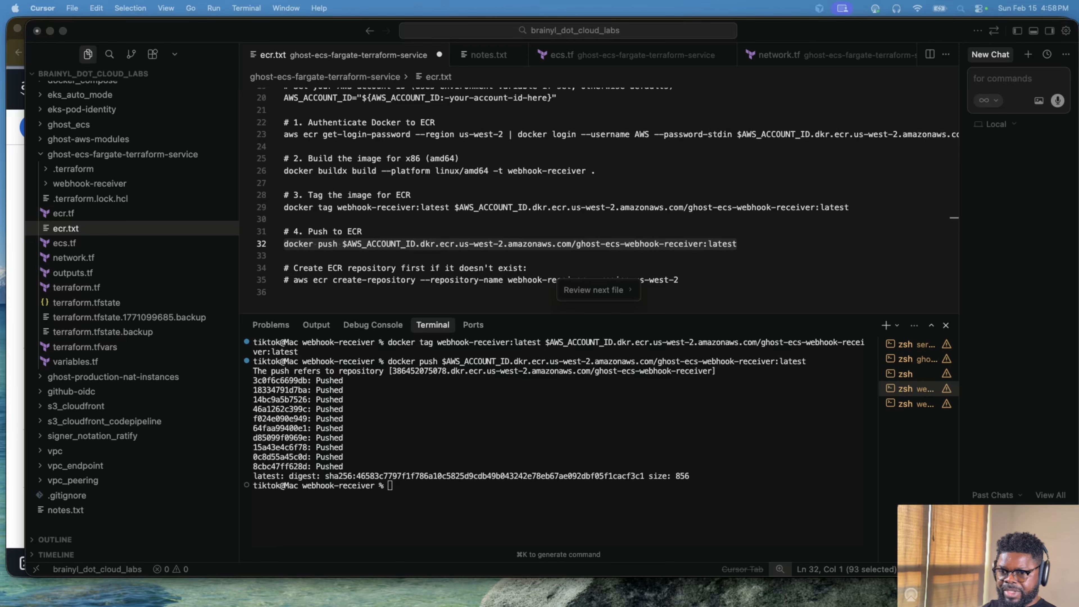
pyautogui.press('super+Tab')
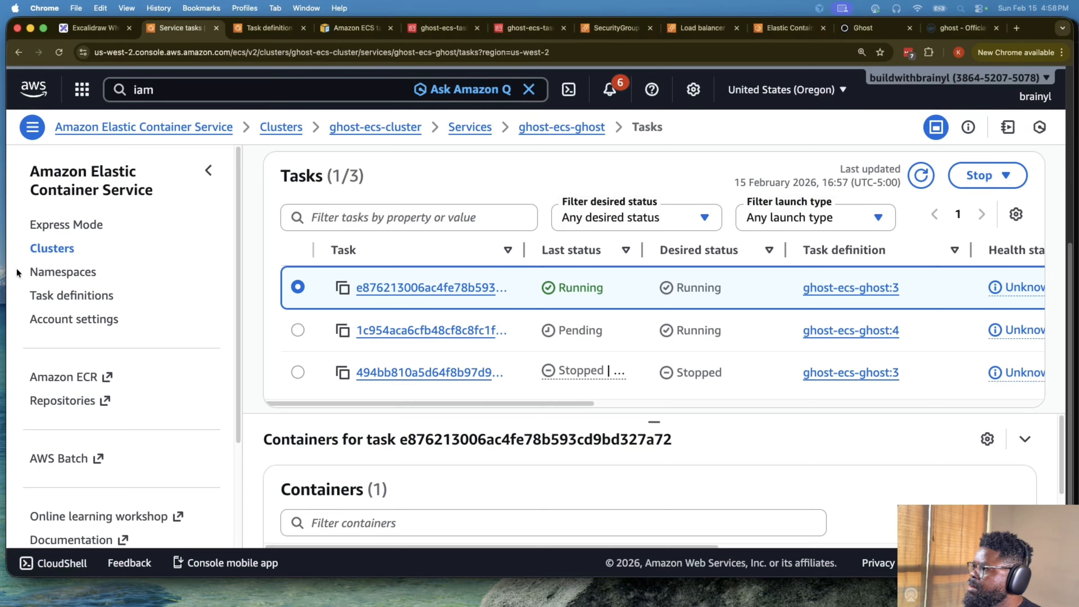
# - Refresh the service's task list, open the ghost-ecs-ghost:4 task and refresh its containers to check the connect option
pyautogui.scroll(-1, 726, 255)
pyautogui.scroll(8, 899, 208)
pyautogui.scroll(-5, 938, 298)
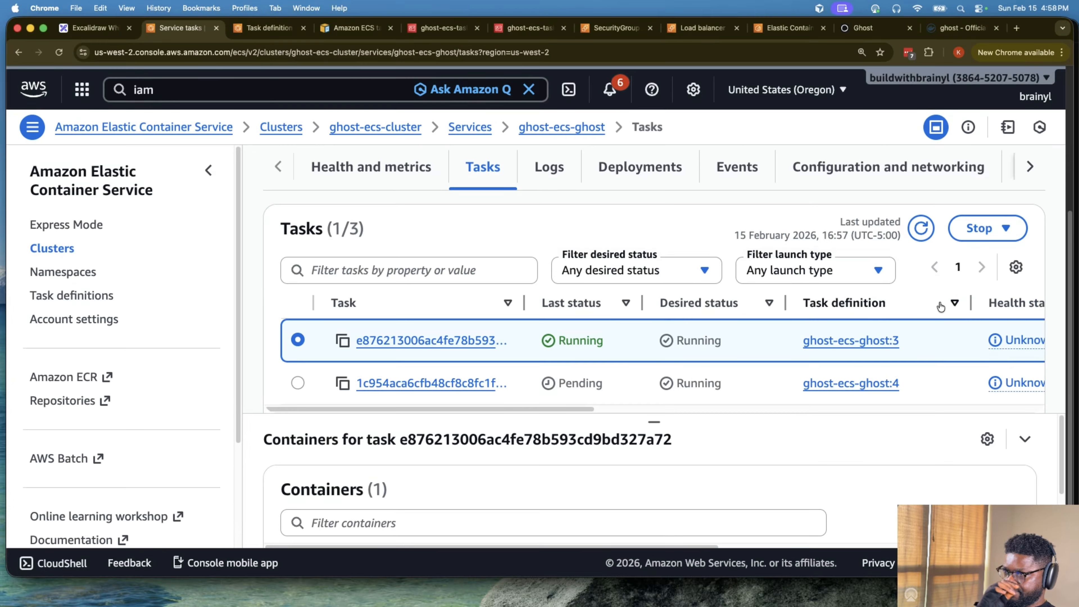
pyautogui.click(921, 228)
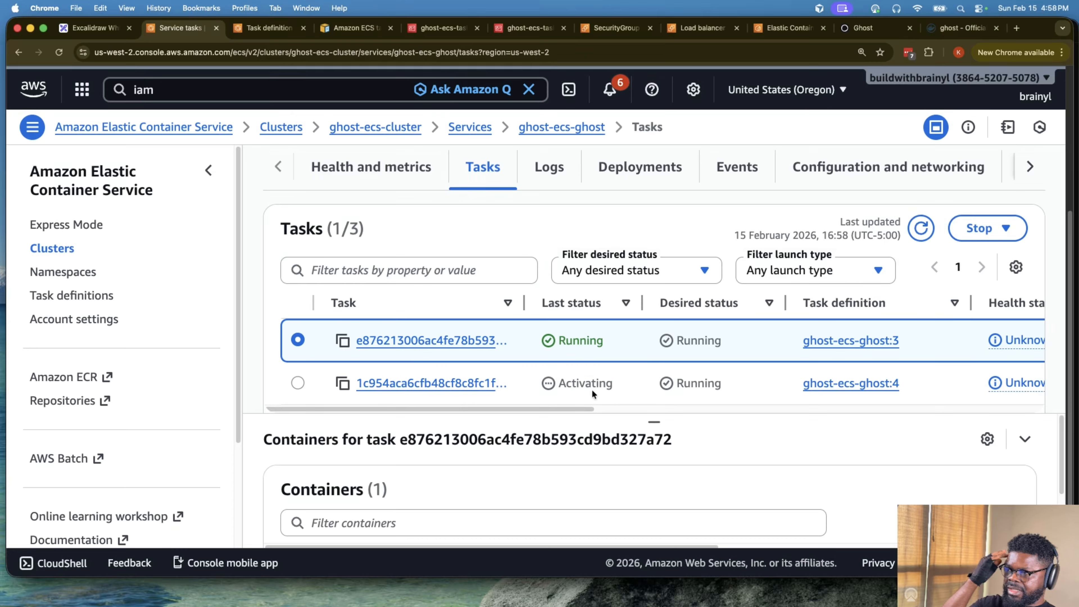
pyautogui.click(445, 383)
pyautogui.scroll(-5, 743, 358)
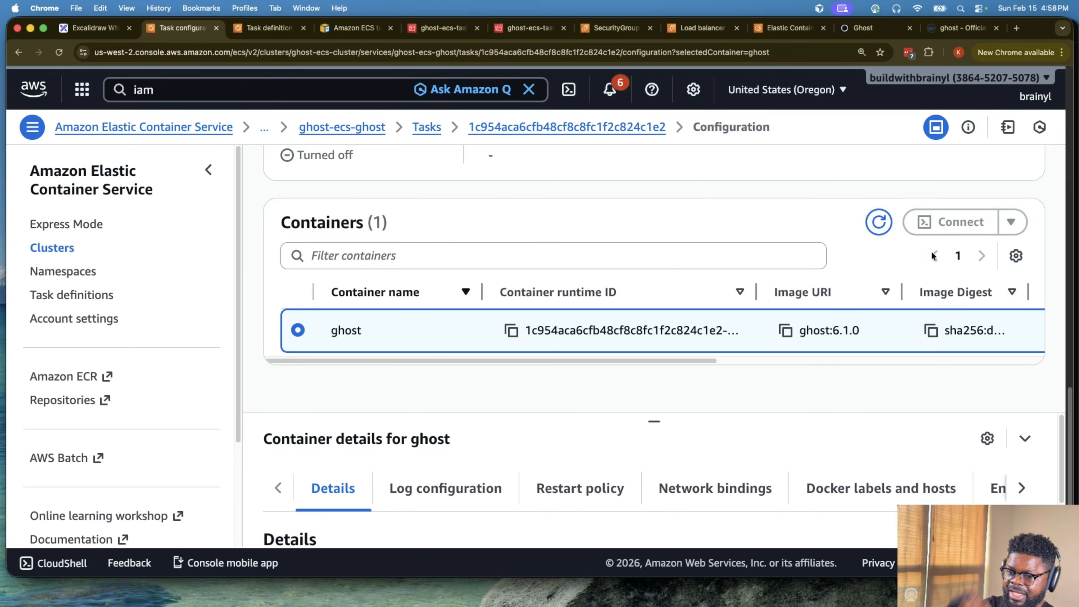
pyautogui.click(877, 222)
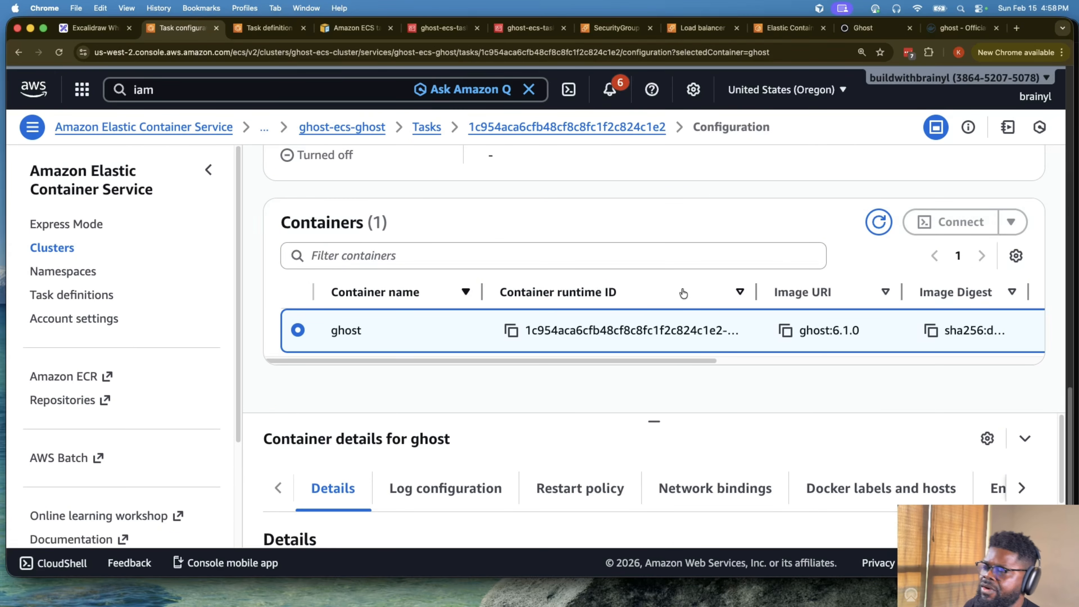
# - Open the ghost-ecs-webhook service in ghost-ecs-cluster and view its tasks
pyautogui.scroll(5, 645, 289)
pyautogui.click(362, 127)
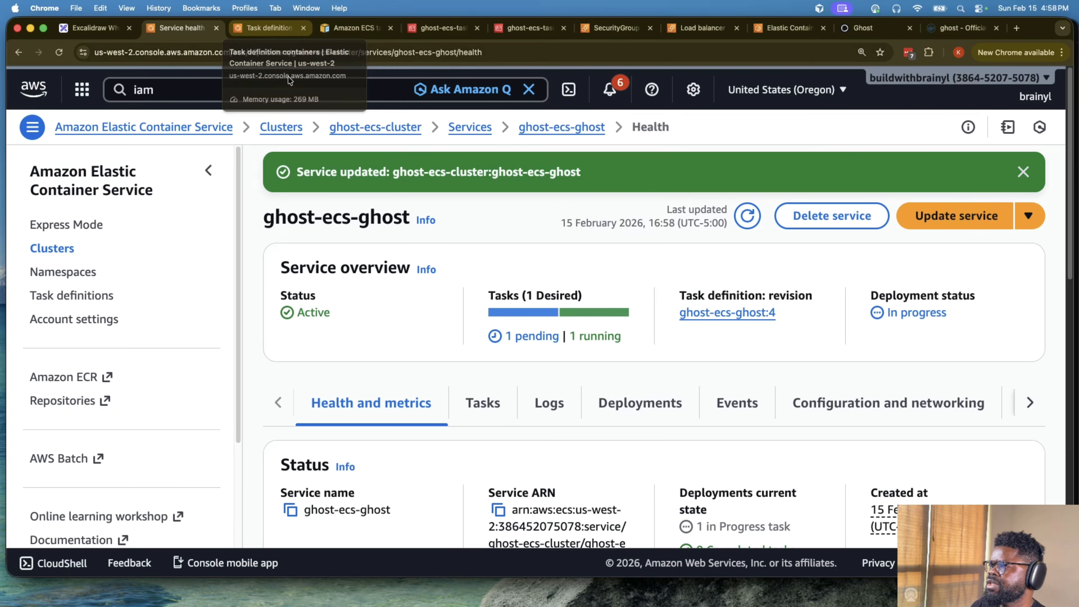
pyautogui.click(302, 126)
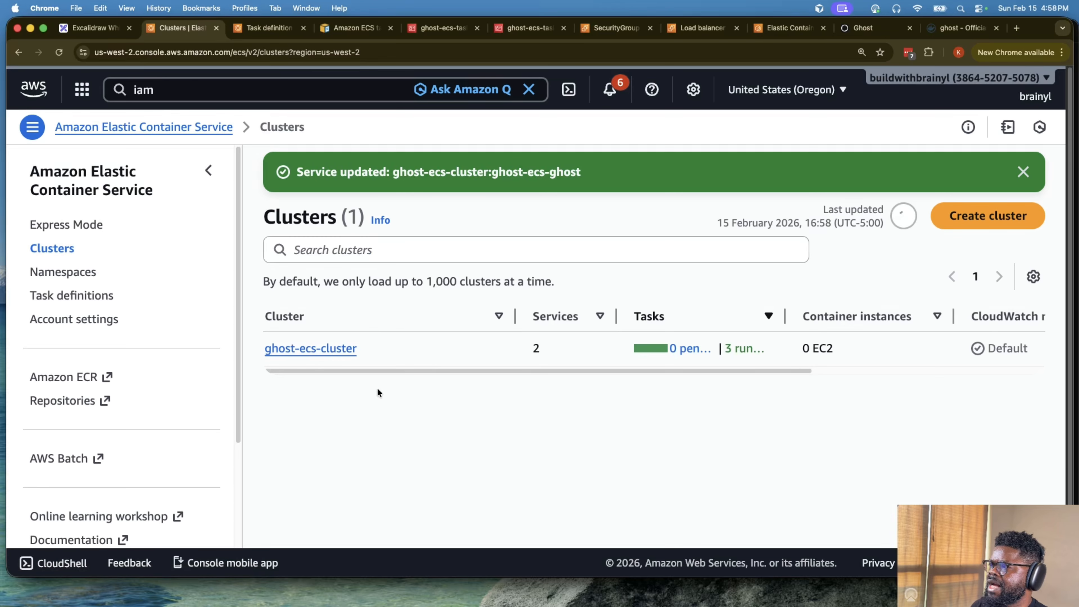
pyautogui.click(309, 346)
pyautogui.click(382, 470)
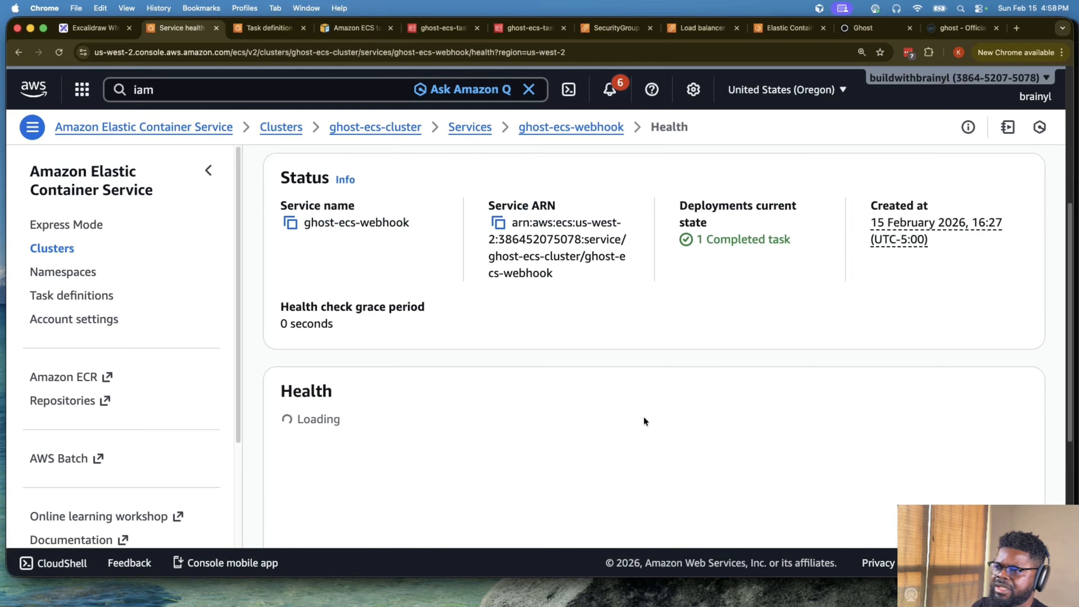
pyautogui.scroll(3, 457, 352)
pyautogui.click(482, 251)
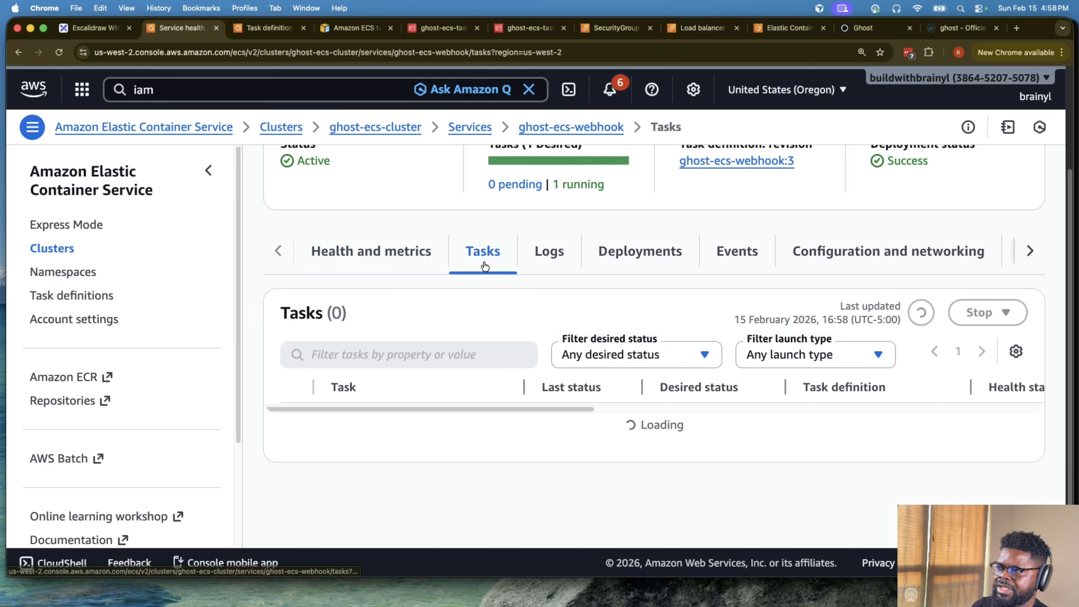
pyautogui.scroll(-2, 672, 398)
# - Show the webhook service's logs since 1 hour ago and review the webhook-receiver log entries
pyautogui.click(549, 157)
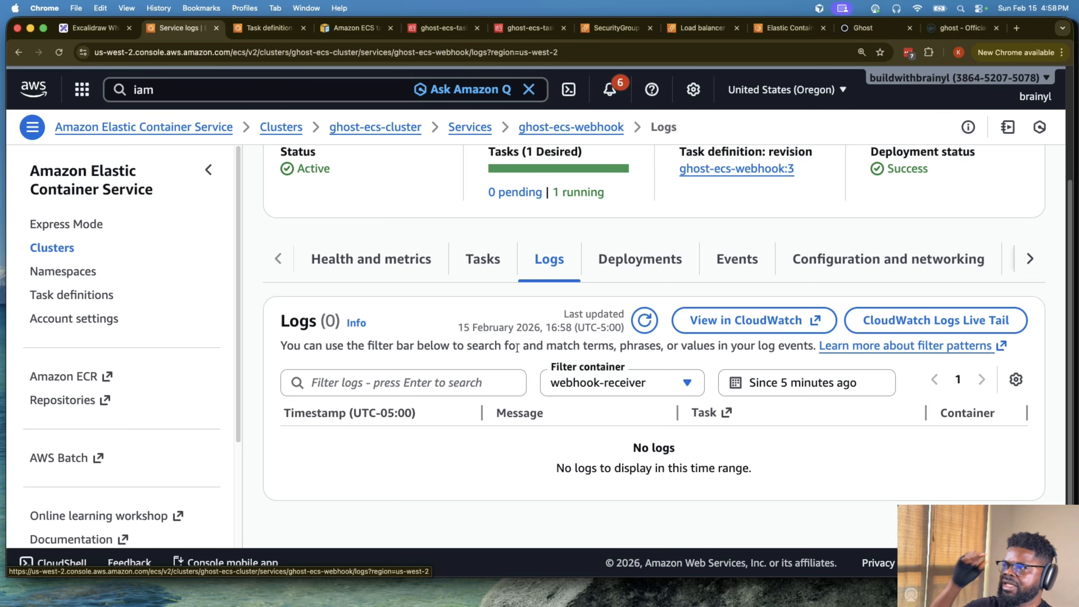
pyautogui.click(829, 386)
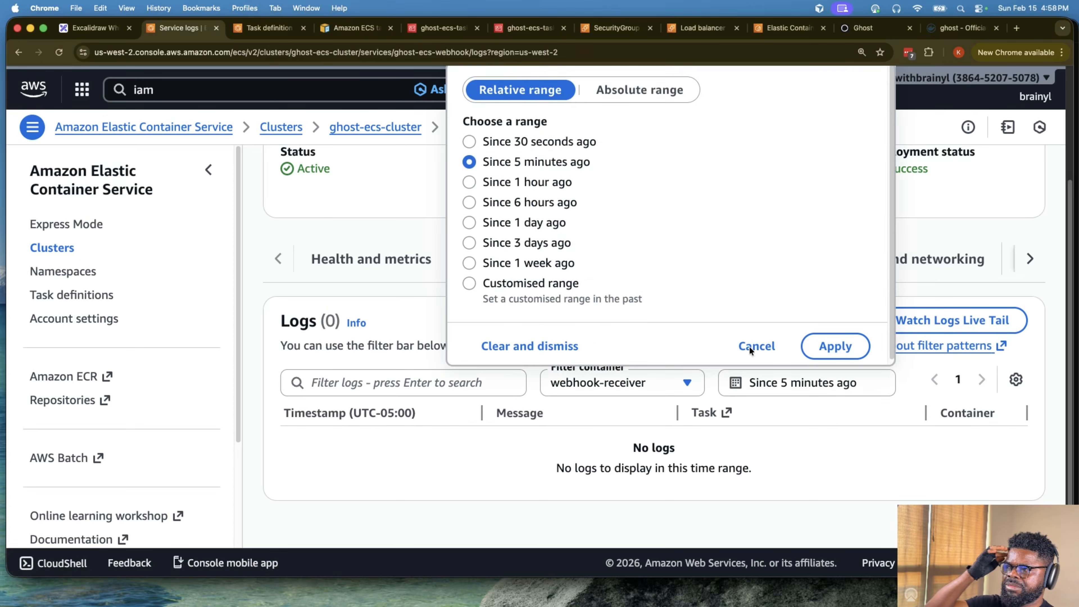
pyautogui.click(509, 182)
pyautogui.click(826, 346)
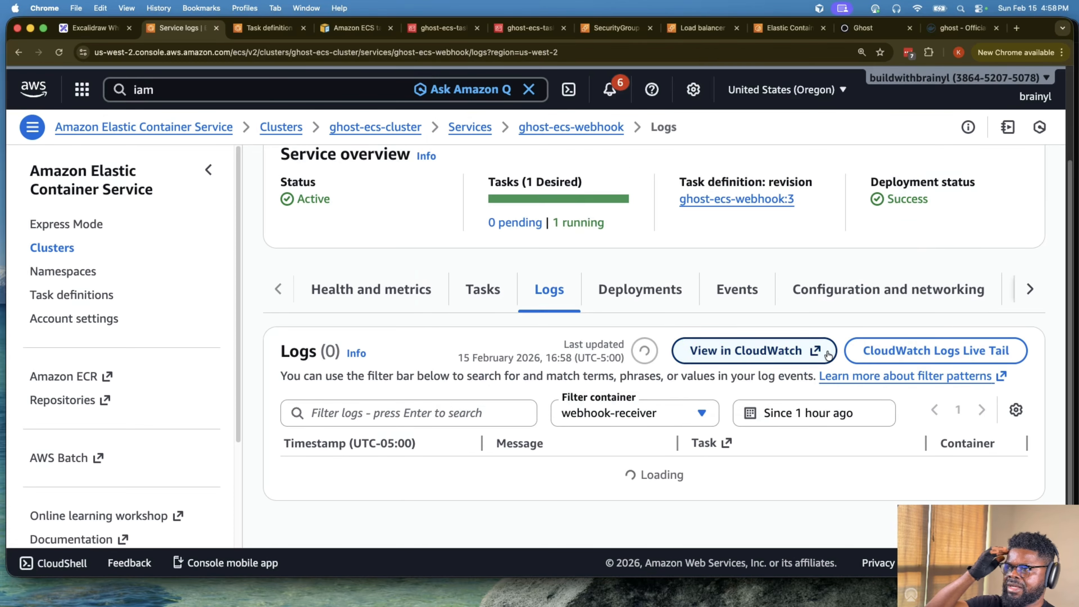
pyautogui.scroll(-5, 780, 419)
pyautogui.scroll(-3, 781, 416)
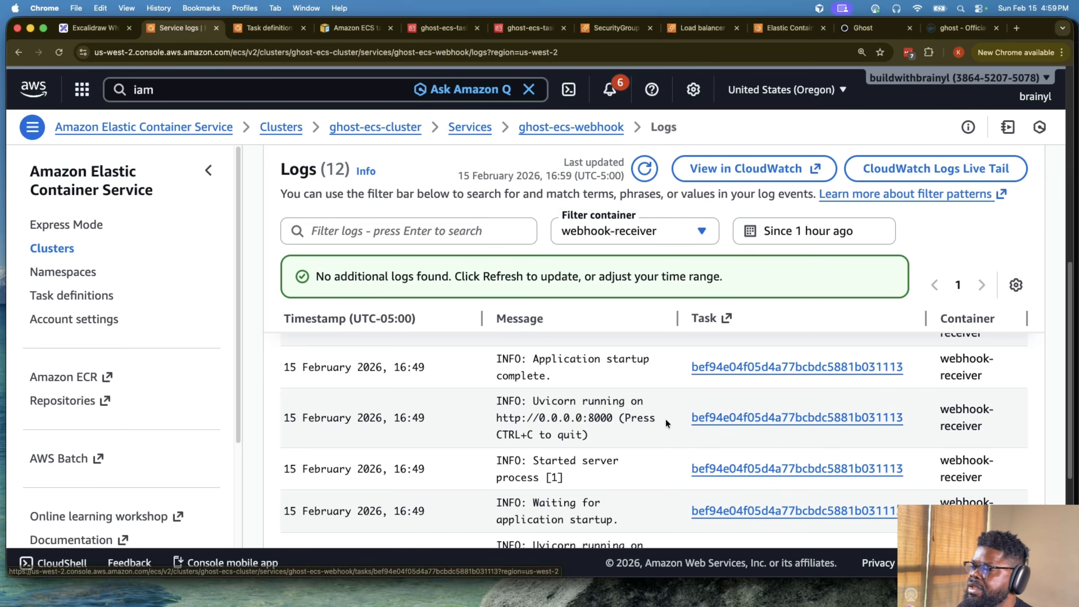
pyautogui.scroll(8, 661, 424)
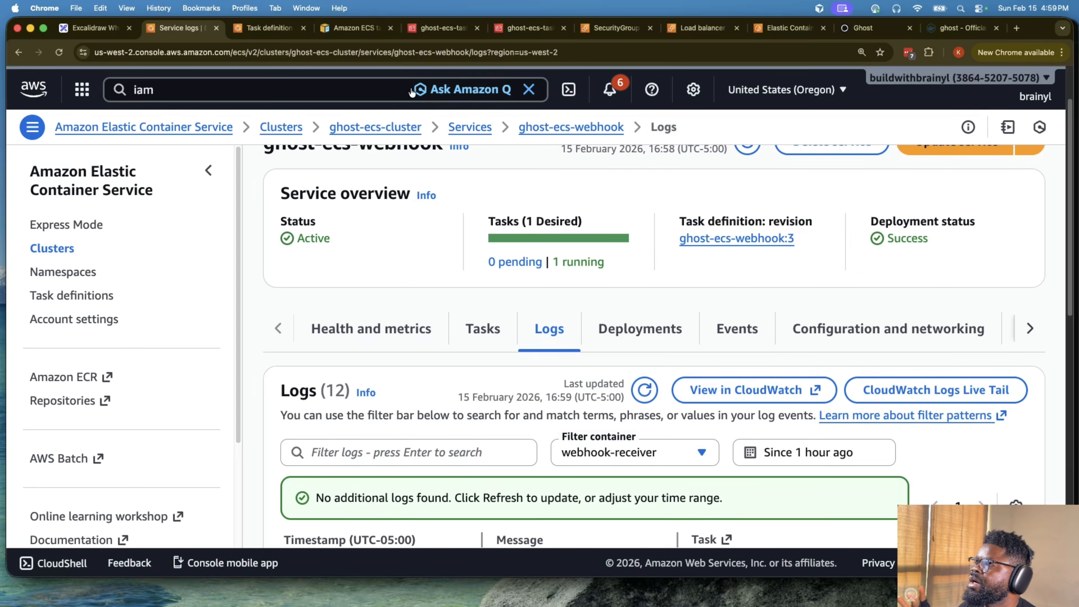
# - Return to the cluster's services, open the ghost-ecs-ghost service and view its tasks
pyautogui.scroll(2, 421, 129)
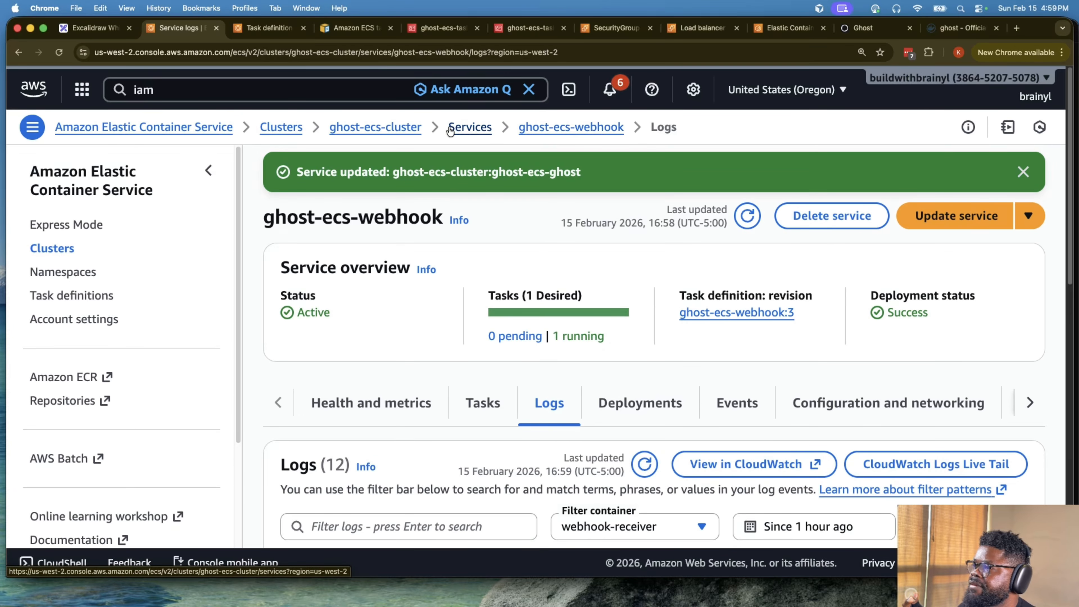
pyautogui.click(468, 127)
pyautogui.scroll(-5, 573, 412)
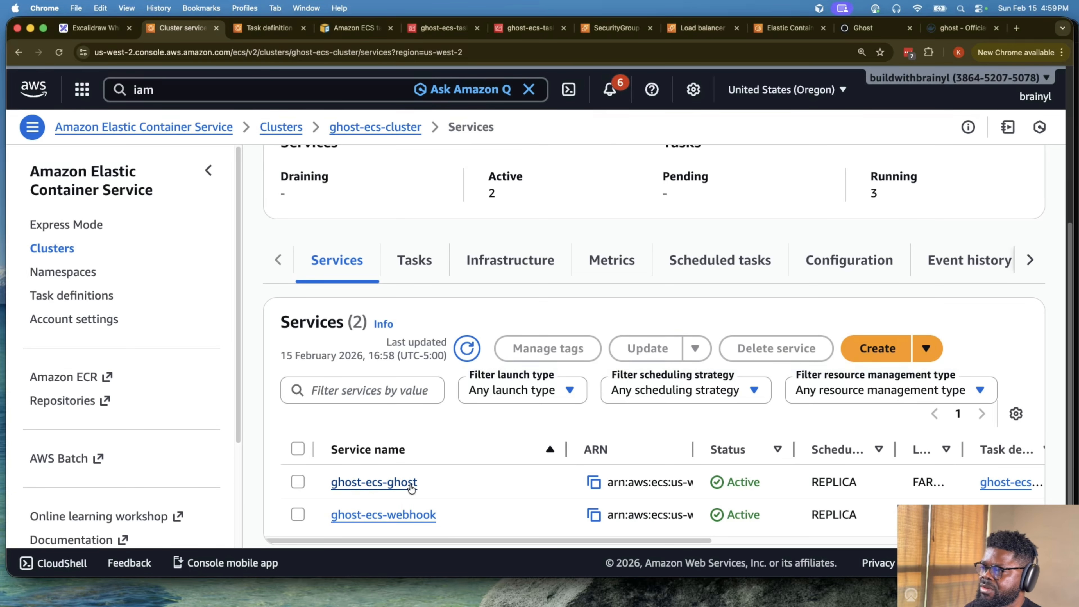
pyautogui.click(373, 481)
pyautogui.scroll(-5, 548, 442)
pyautogui.scroll(10, 569, 394)
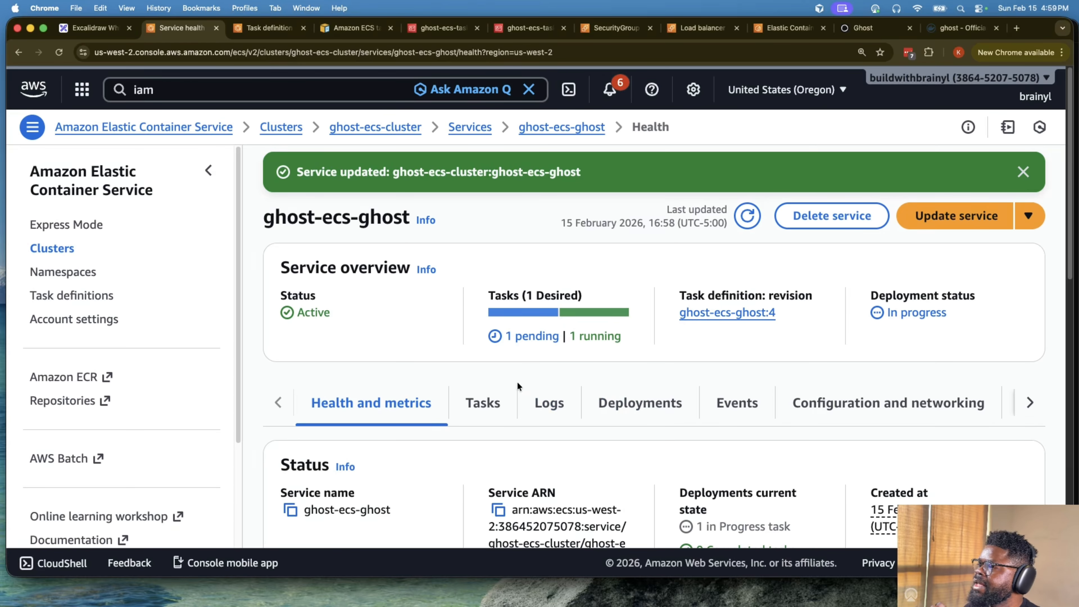
pyautogui.click(482, 403)
pyautogui.scroll(-5, 592, 368)
pyautogui.scroll(3, 596, 351)
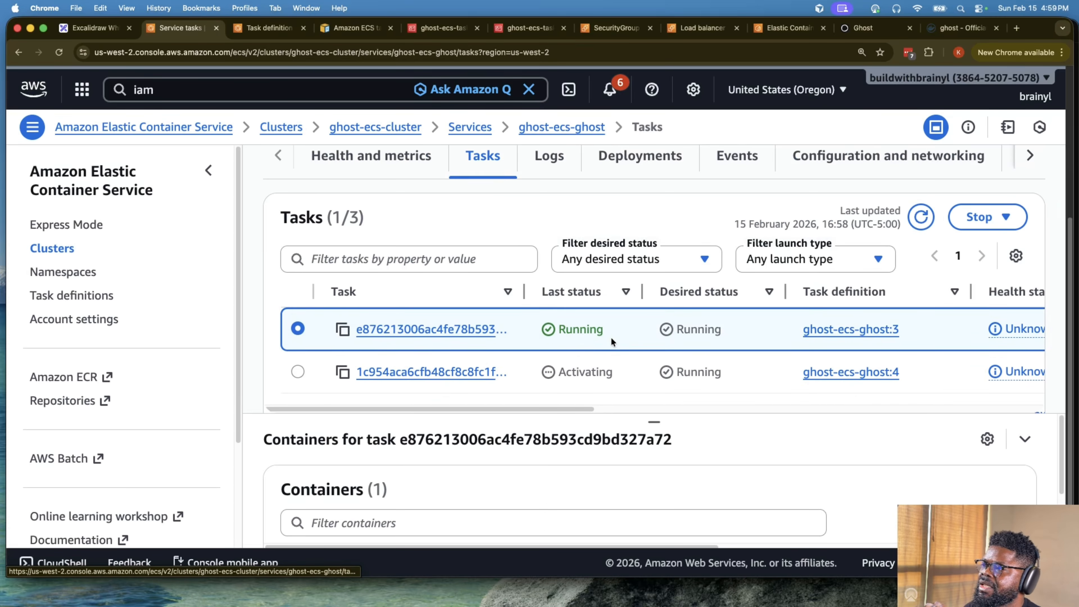
pyautogui.moveTo(586, 409)
pyautogui.mouseDown()
pyautogui.moveTo(886, 408)
pyautogui.moveTo(588, 407)
pyautogui.mouseUp()
# - Open the ghost-ecs-ghost:4 task and refresh its container list
pyautogui.click(454, 382)
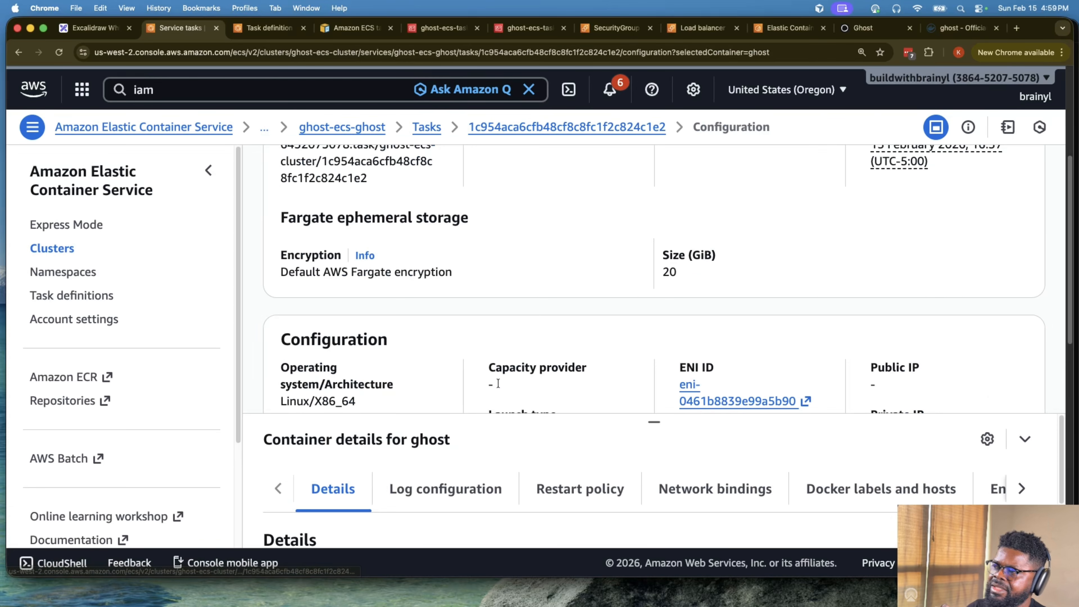
pyautogui.scroll(-5, 540, 366)
pyautogui.scroll(-5, 559, 361)
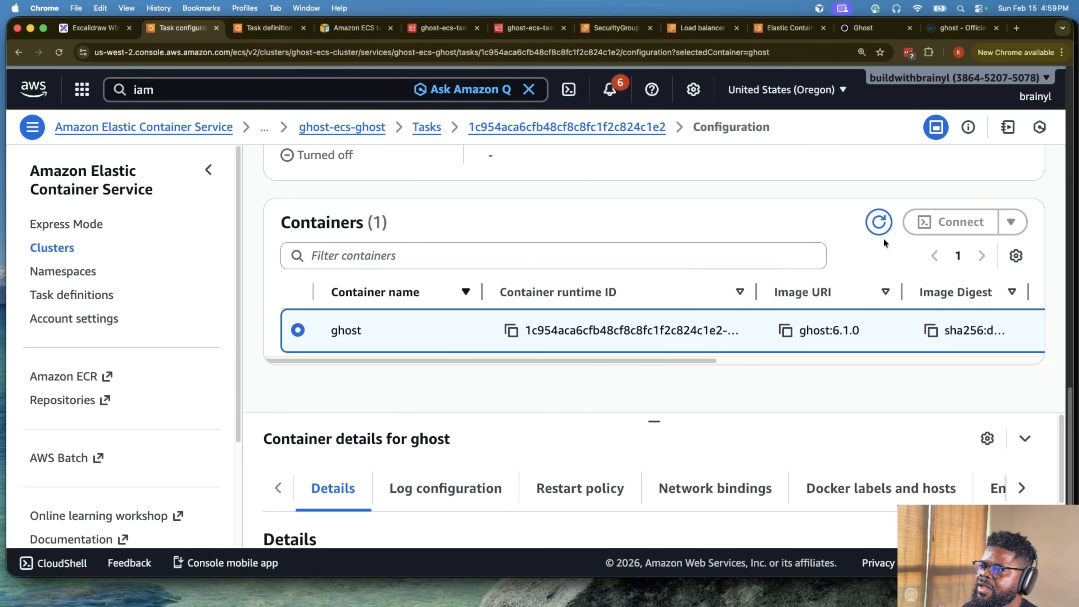
pyautogui.click(882, 219)
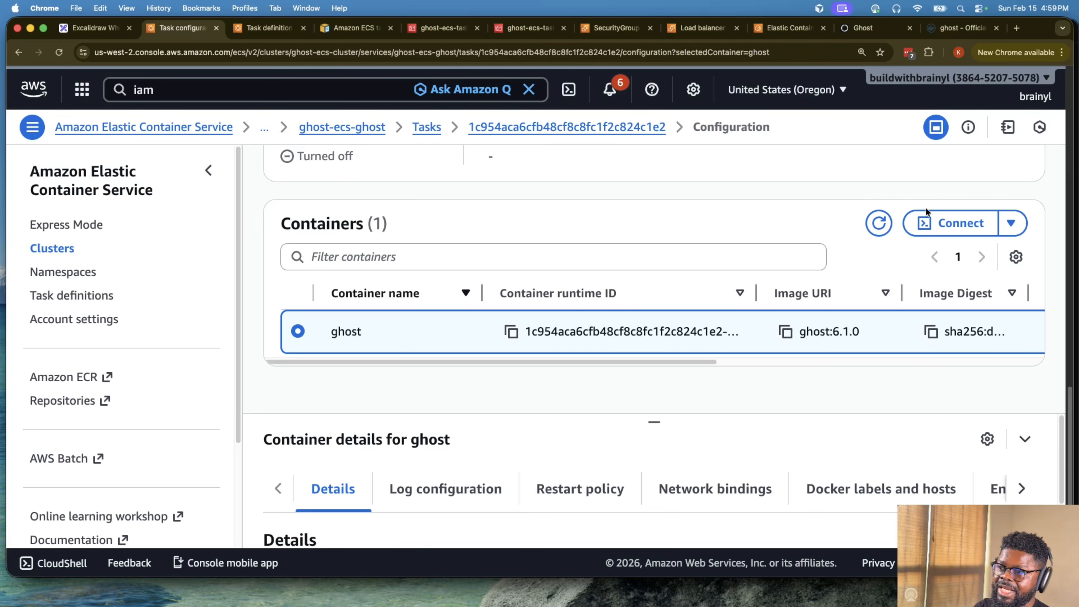
# - Connect to the ghost container through CloudShell, changing the execute command's shell to /bin/bash before running it
pyautogui.click(959, 225)
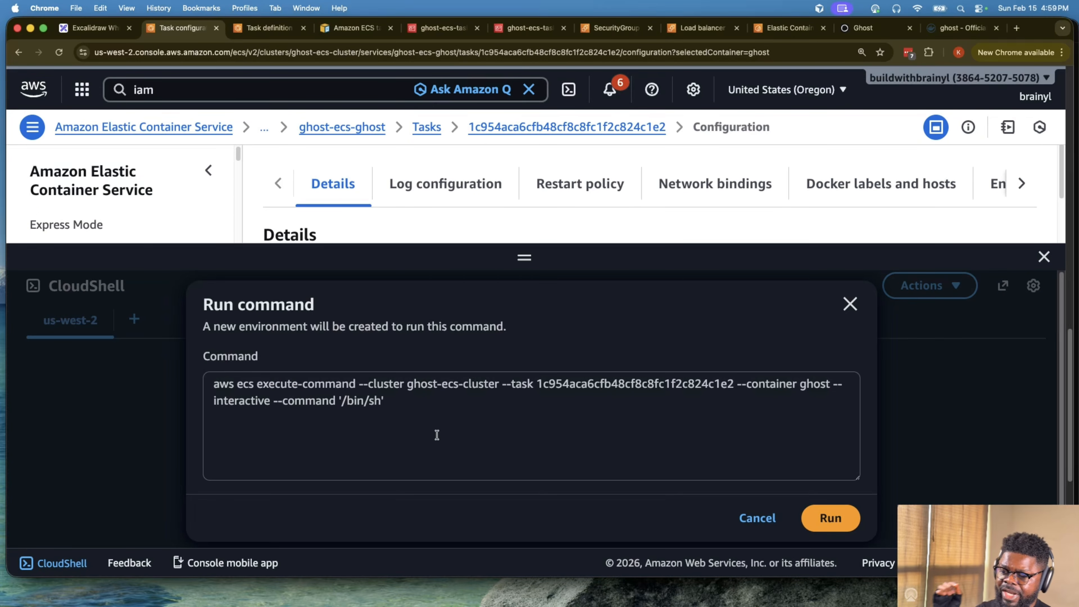
pyautogui.moveTo(435, 414); pyautogui.dragTo(218, 385)
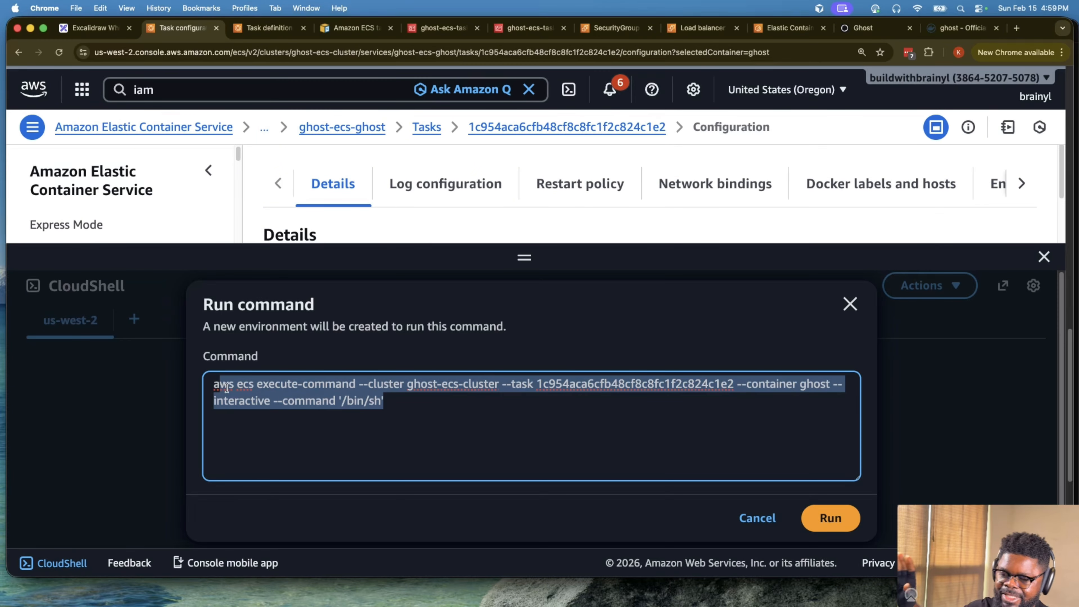
pyautogui.click(242, 380)
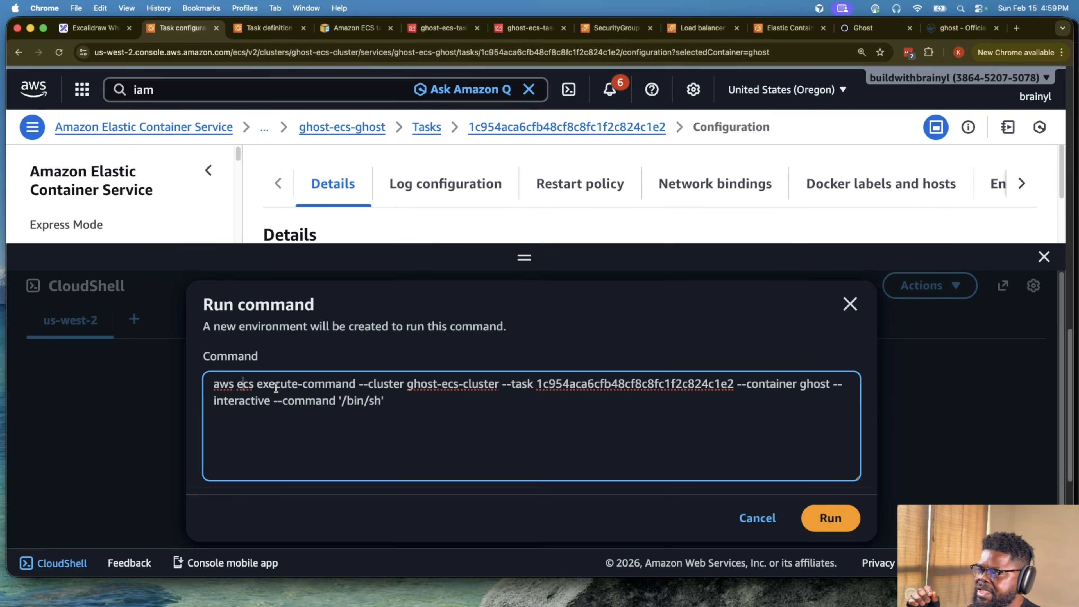
pyautogui.moveTo(238, 385); pyautogui.dragTo(368, 384)
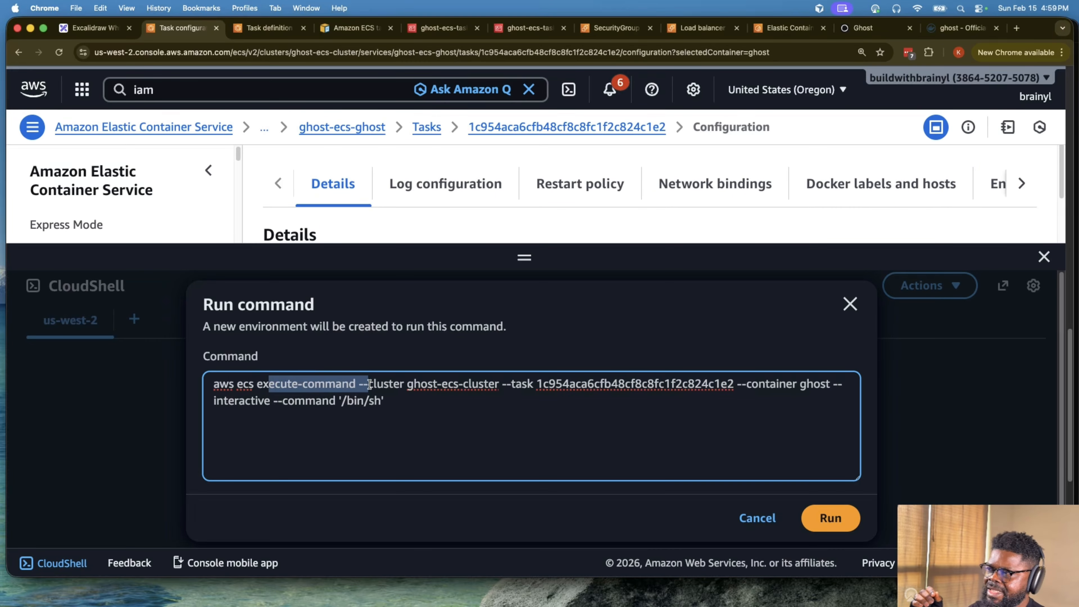
pyautogui.doubleClick(370, 402)
pyautogui.write('basg')
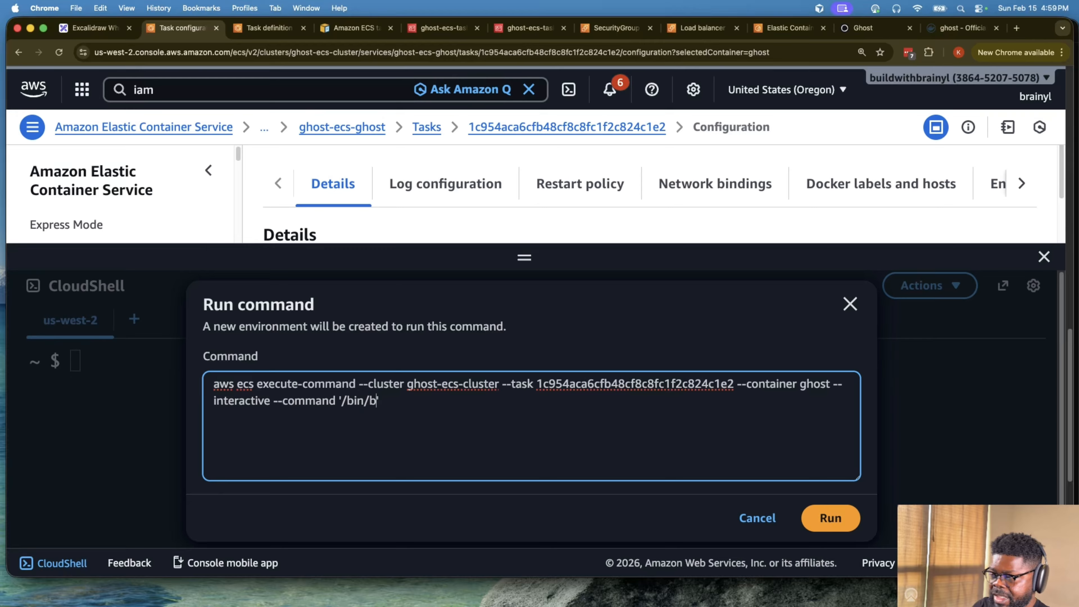
pyautogui.write('h')
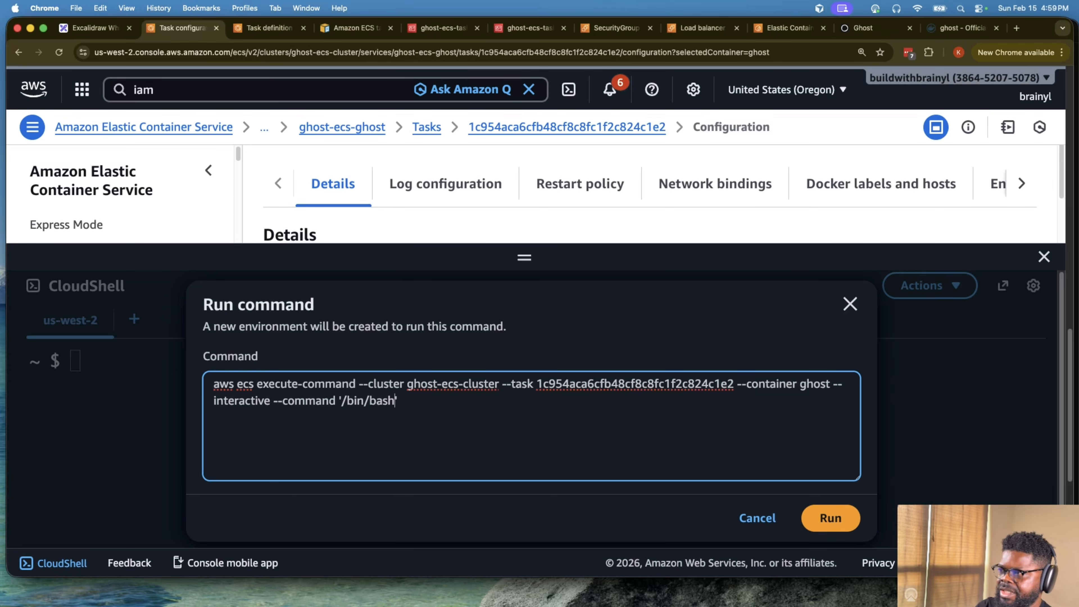
pyautogui.click(835, 519)
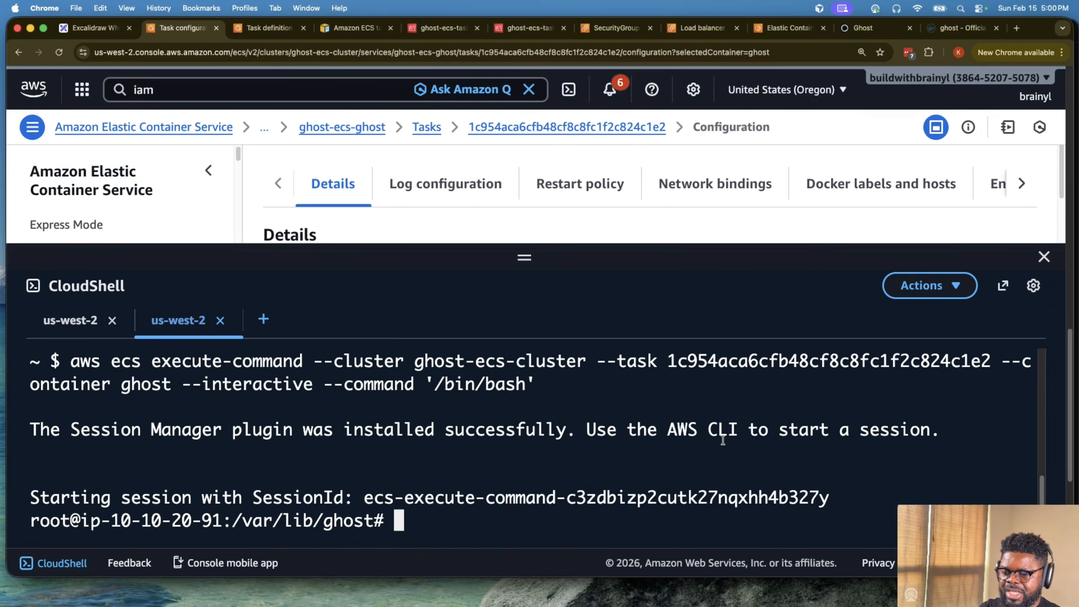
# - Clear the container's terminal output and make the CloudShell pane slightly shorter
pyautogui.write('clear')
pyautogui.press('Return')
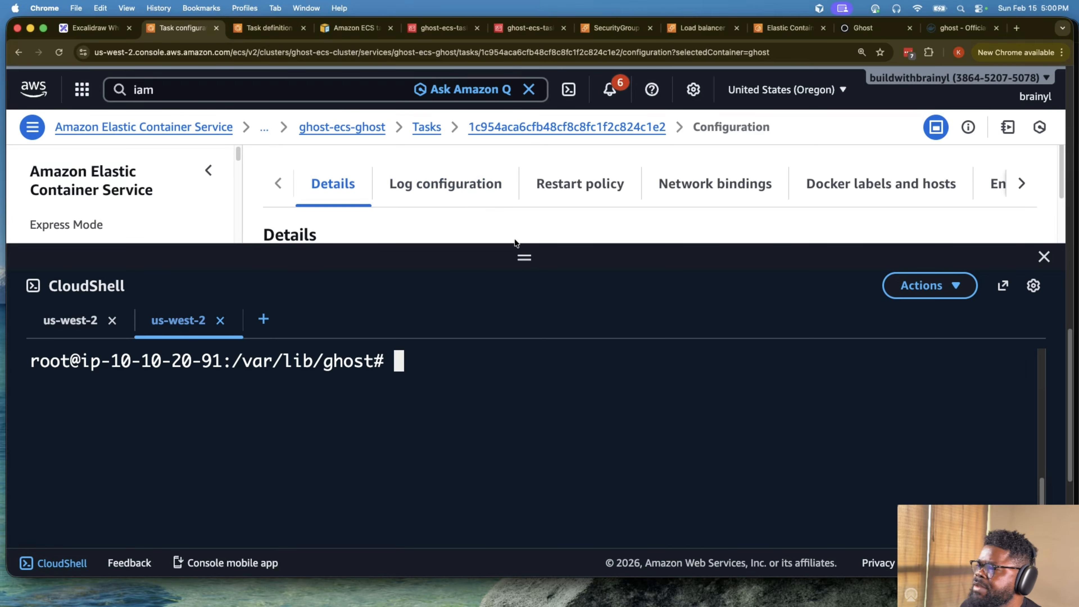
pyautogui.moveTo(516, 251); pyautogui.dragTo(524, 288)
pyautogui.click(523, 418)
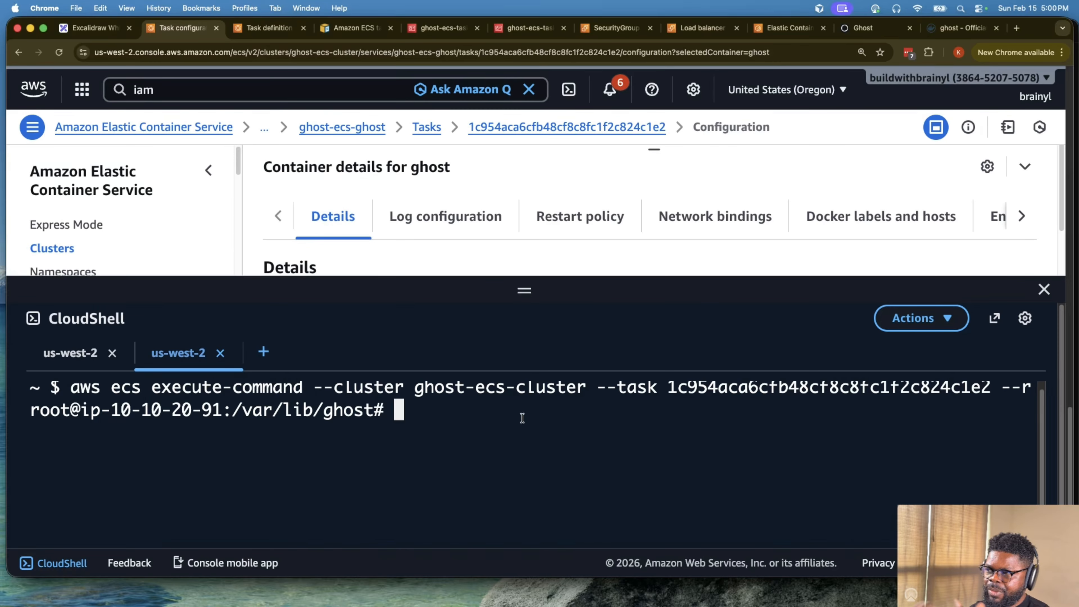
# - Update the package lists and install curl, iputils-ping, dnsutils and jq in the ghost container with apt update && apt install -y
pyautogui.click(662, 446)
pyautogui.write('apt update && apt install -y curl iputils-ping dnsutils jq')
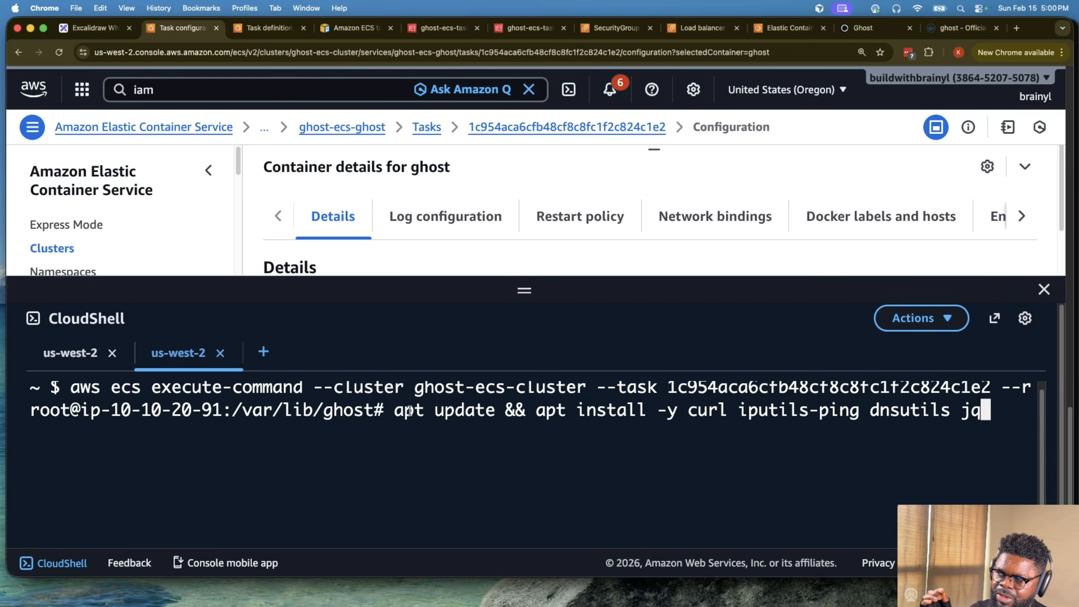
pyautogui.moveTo(394, 410); pyautogui.dragTo(483, 410)
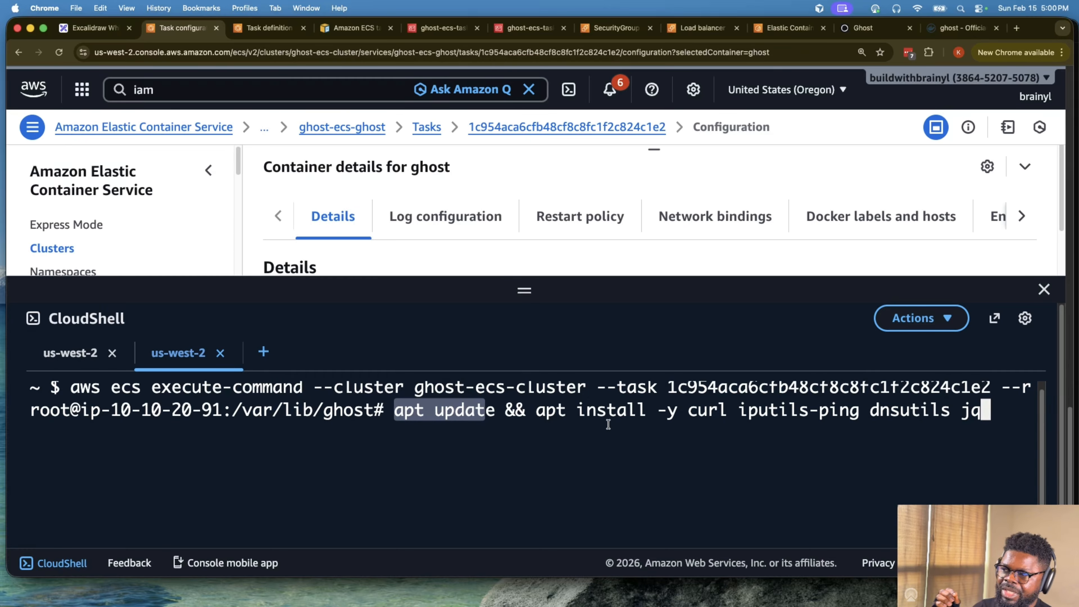
pyautogui.click(647, 413)
pyautogui.moveTo(752, 416); pyautogui.dragTo(813, 414)
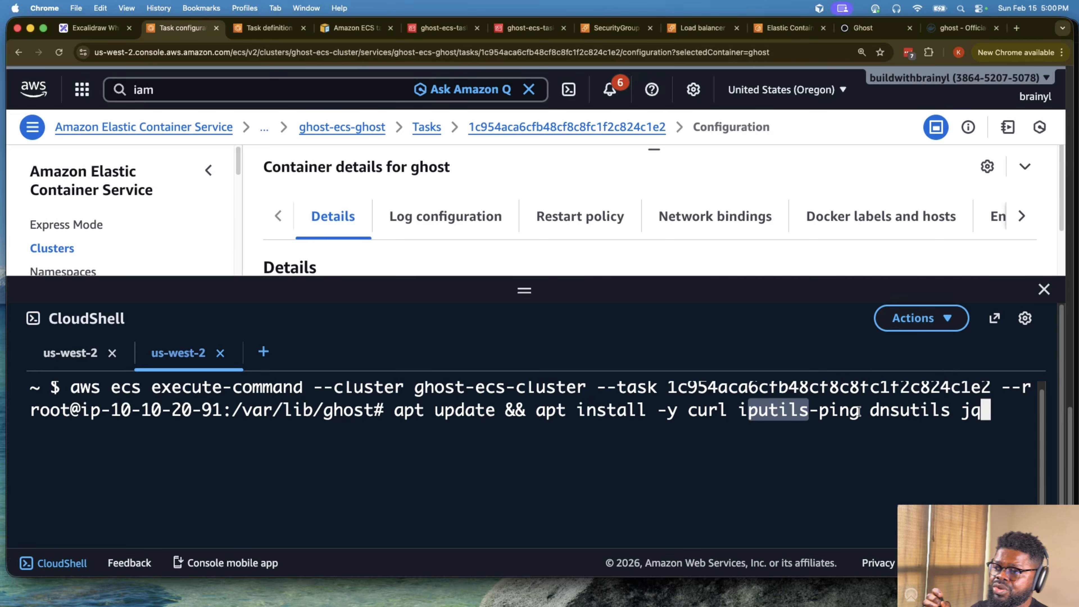
pyautogui.click(876, 410)
pyautogui.doubleClick(910, 413)
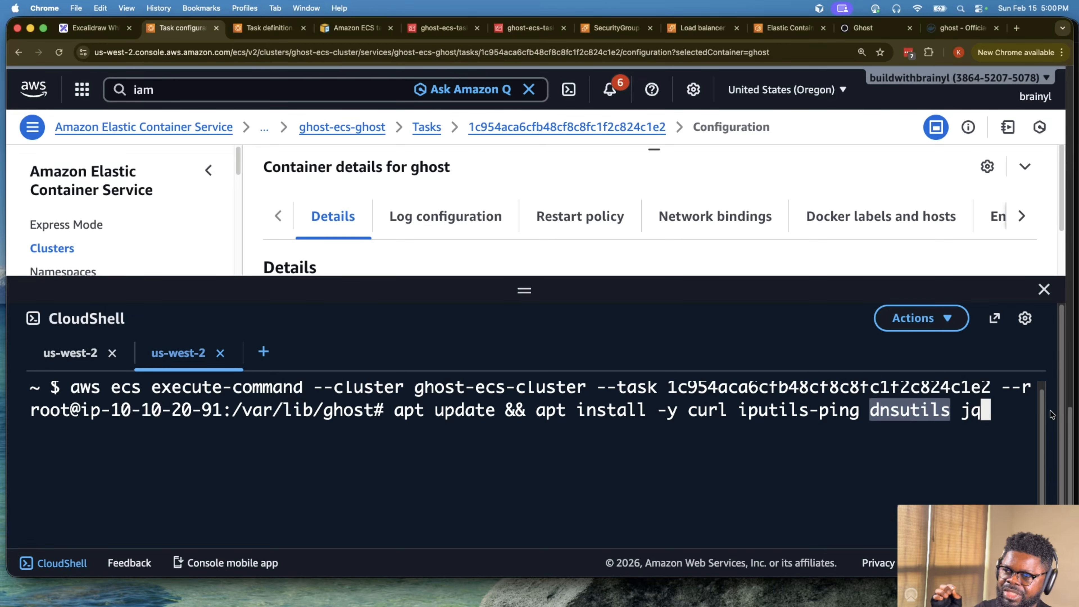
pyautogui.click(965, 419)
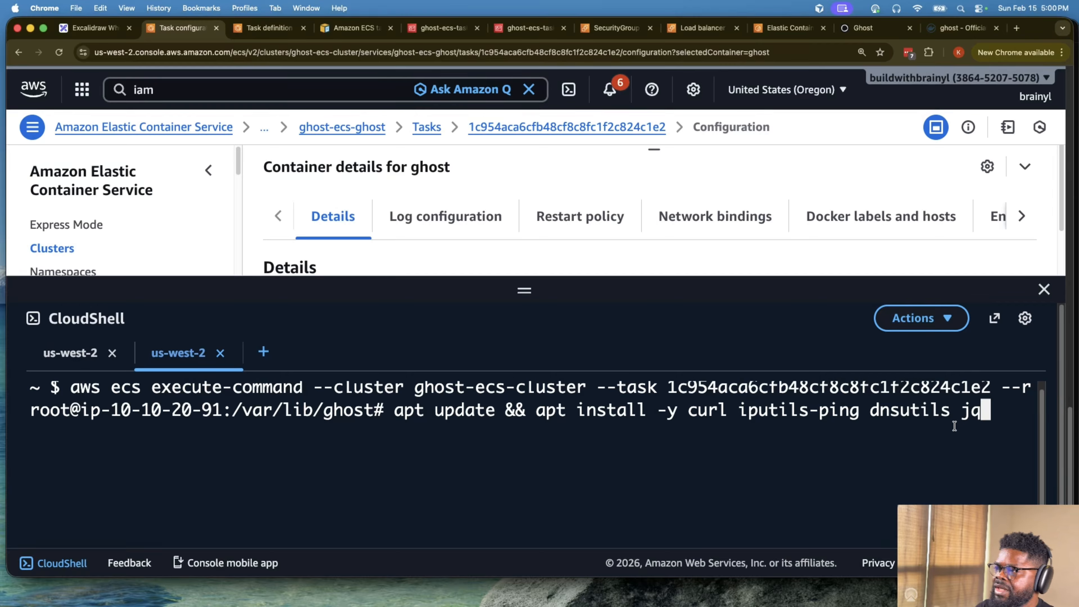
pyautogui.press('Return')
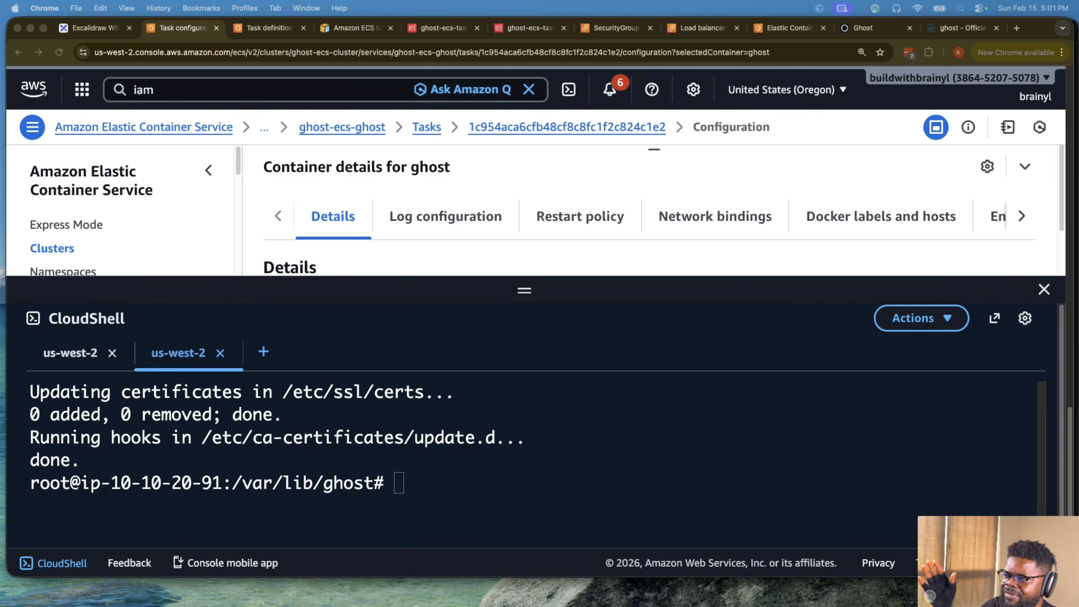
# - Ping google.com from the ghost container to test its outbound internet connectivity
pyautogui.click(722, 469)
pyautogui.write('[')
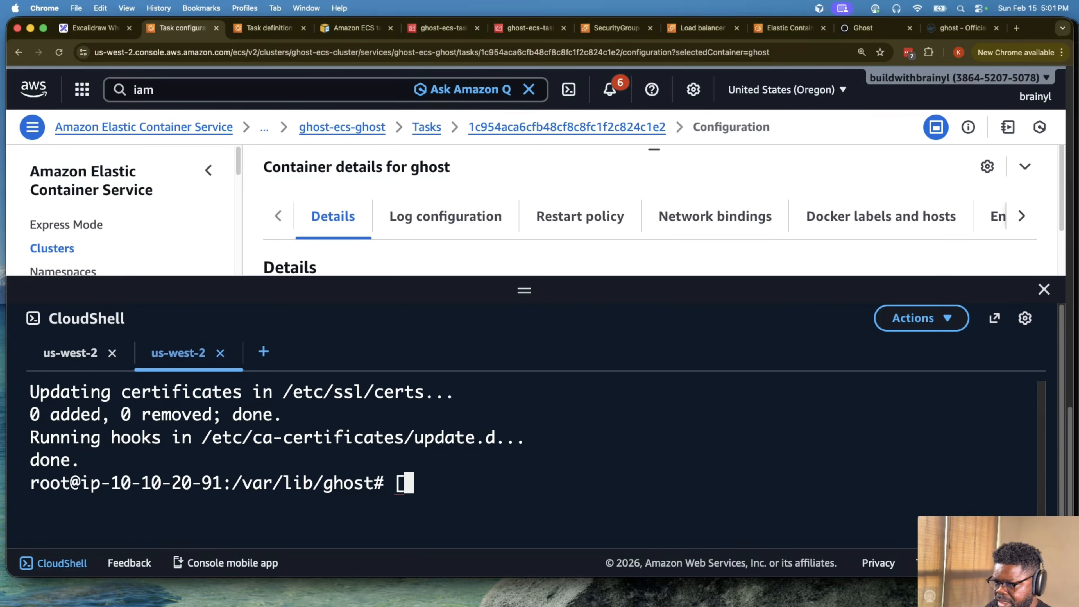
pyautogui.press('BackSpace')
pyautogui.write('ping google')
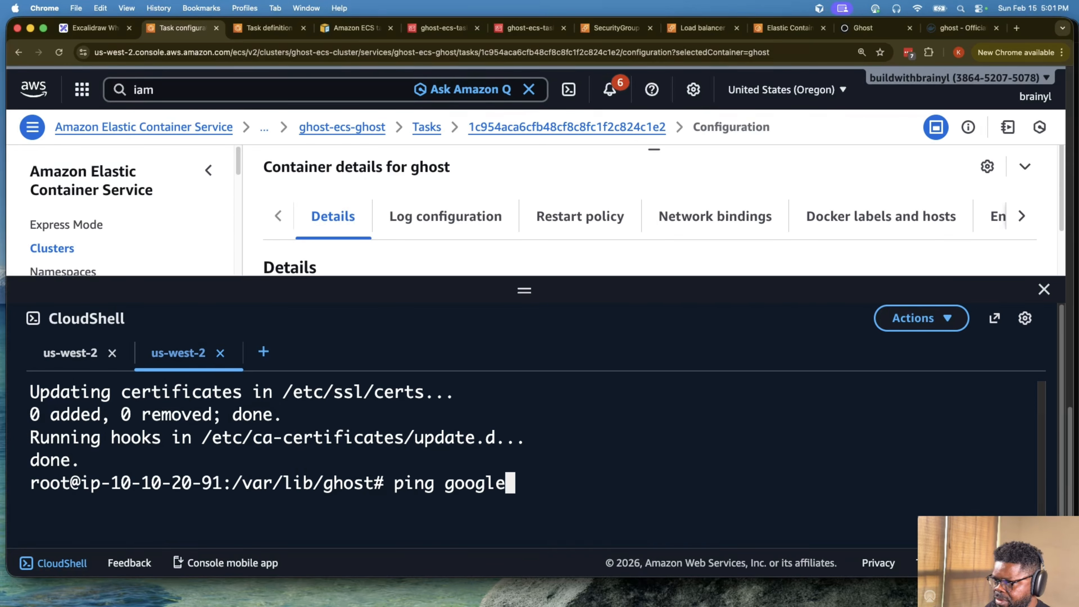
pyautogui.write('.com')
pyautogui.press('Return')
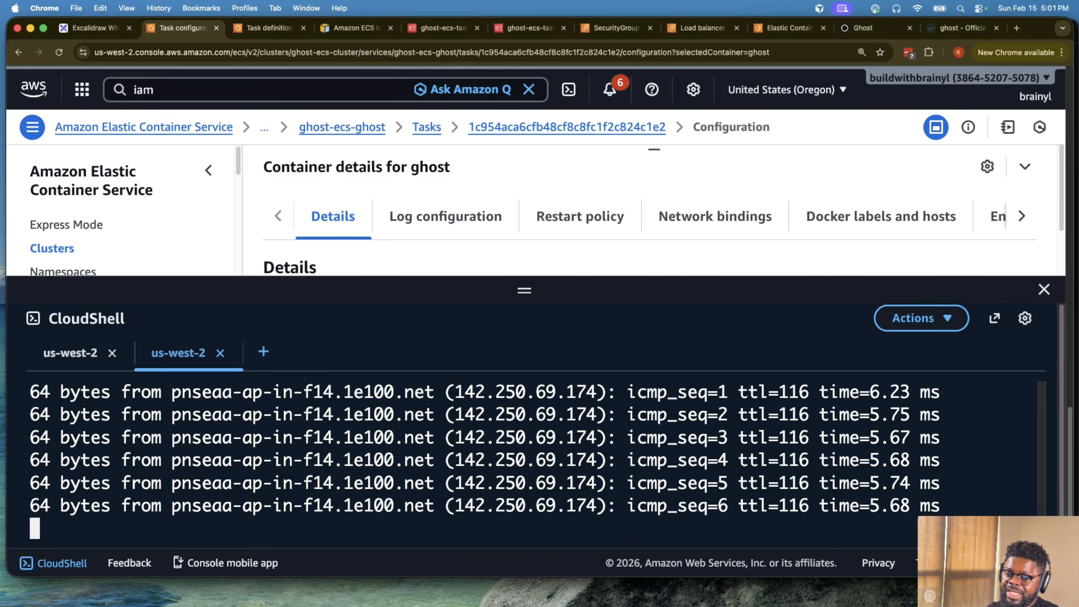
# - Stop the running ping and clear the terminal output
pyautogui.write('q')
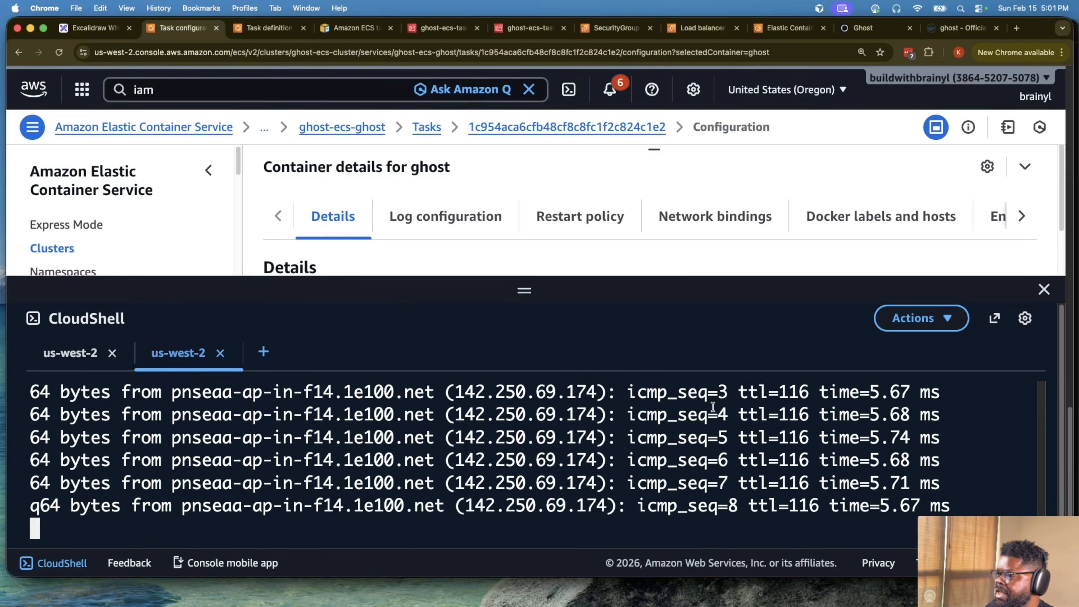
pyautogui.hotkey('ctrl', 'a')
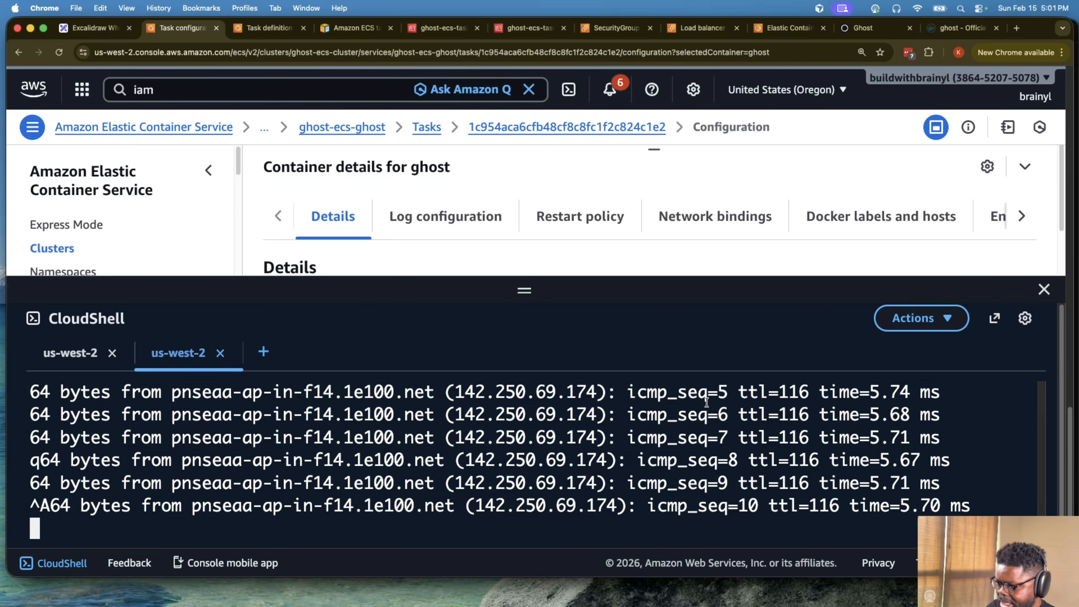
pyautogui.hotkey('ctrl', 'c')
pyautogui.write('clear')
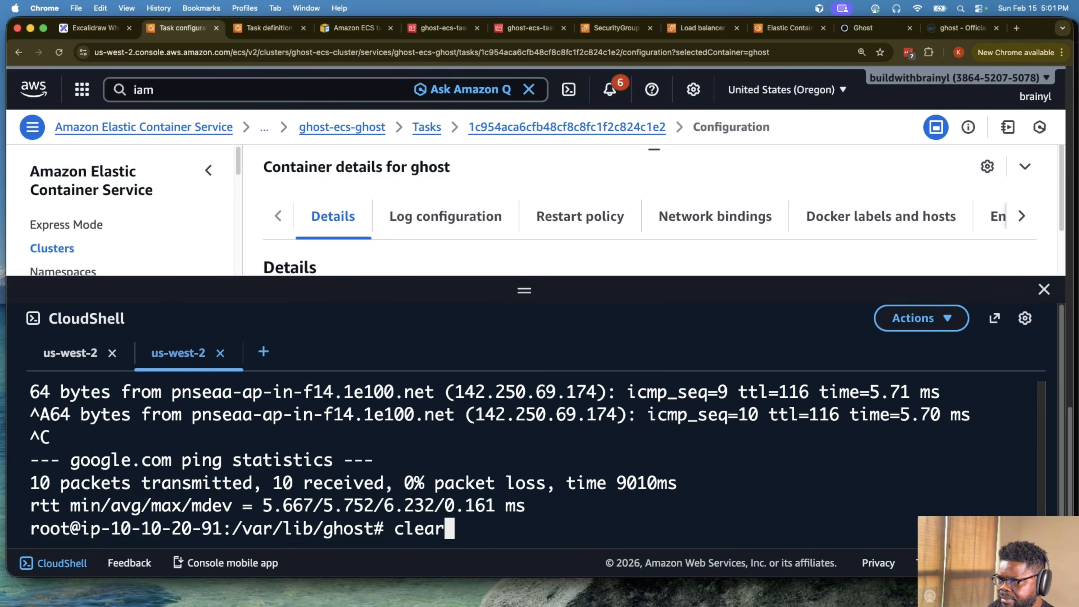
pyautogui.press('Return')
pyautogui.scroll(-1, 509, 195)
pyautogui.scroll(1, 512, 186)
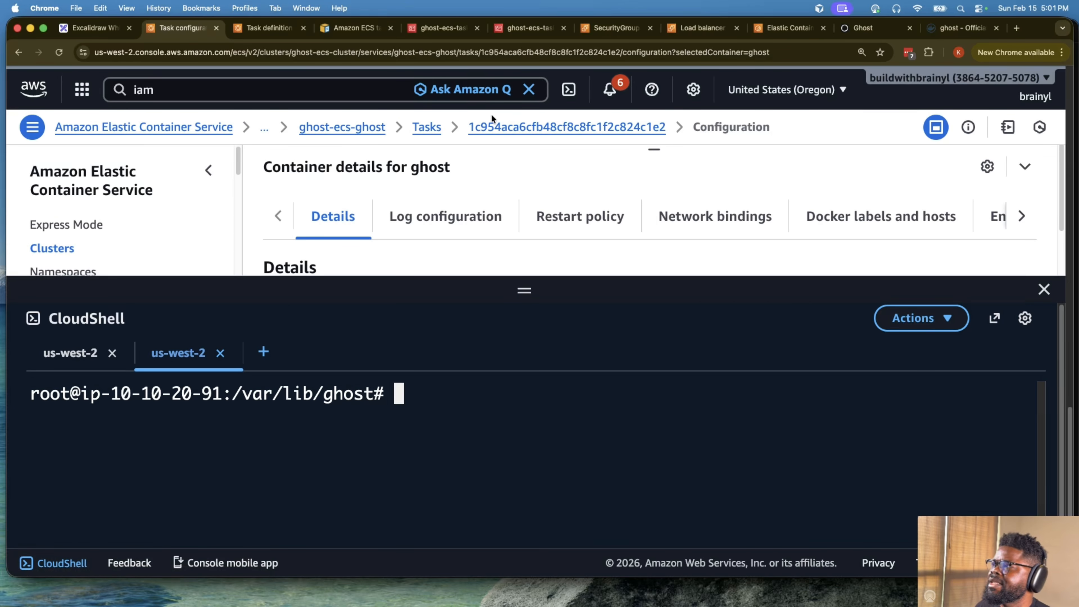
# - Open the ECS clusters list in a separate browser tab and shrink its CloudShell pane to reveal the clusters
pyautogui.keyDown('super'); pyautogui.click(344, 134); pyautogui.keyUp('super')
pyautogui.click(243, 27)
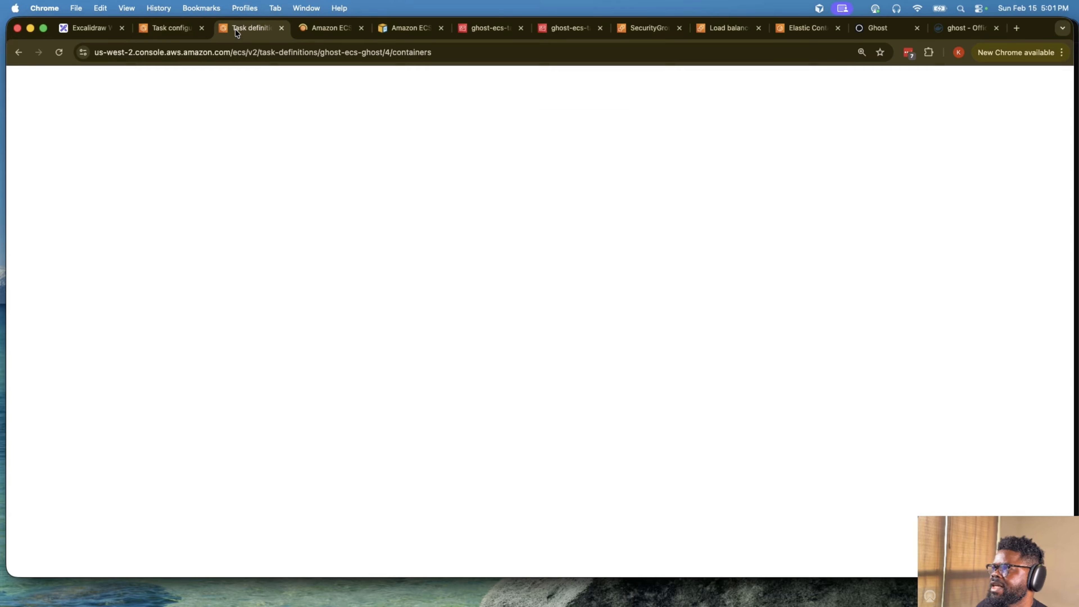
pyautogui.click(331, 27)
pyautogui.click(352, 127)
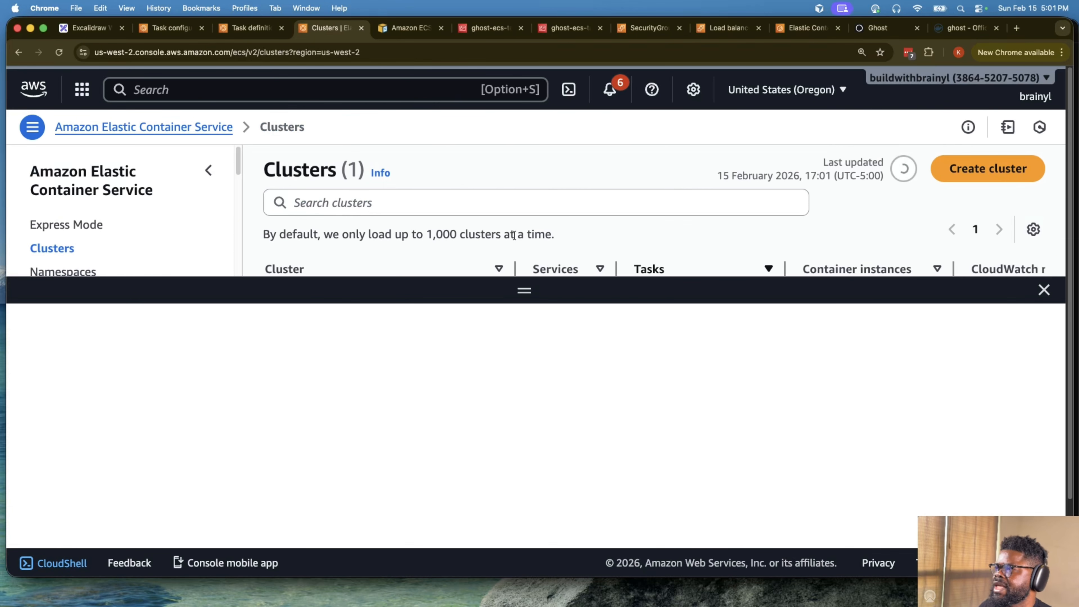
pyautogui.moveTo(524, 290); pyautogui.dragTo(524, 315)
pyautogui.scroll(-1, 361, 267)
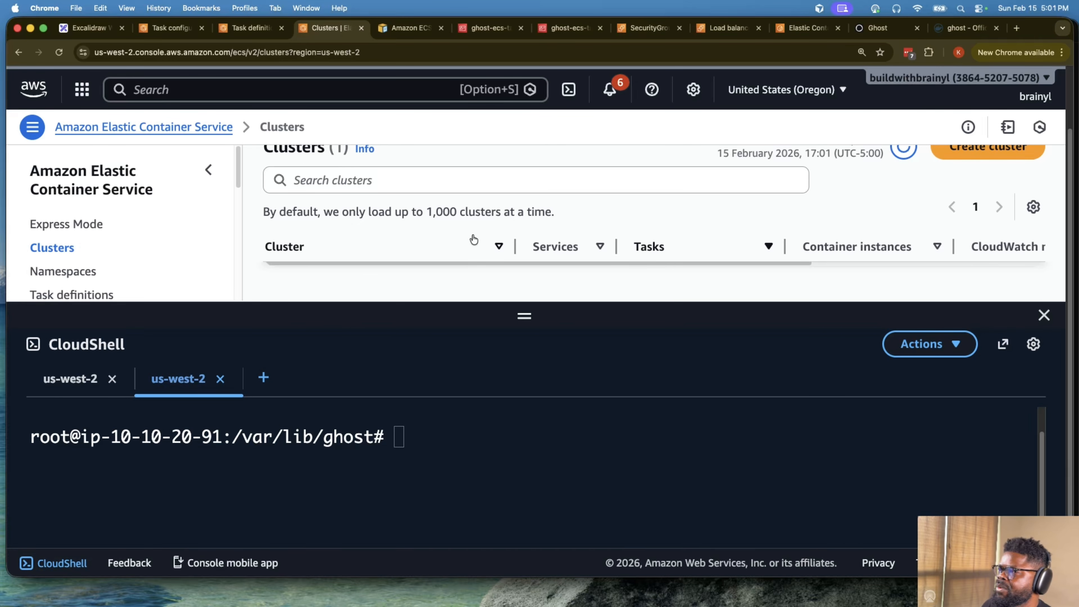
pyautogui.moveTo(519, 315); pyautogui.dragTo(521, 373)
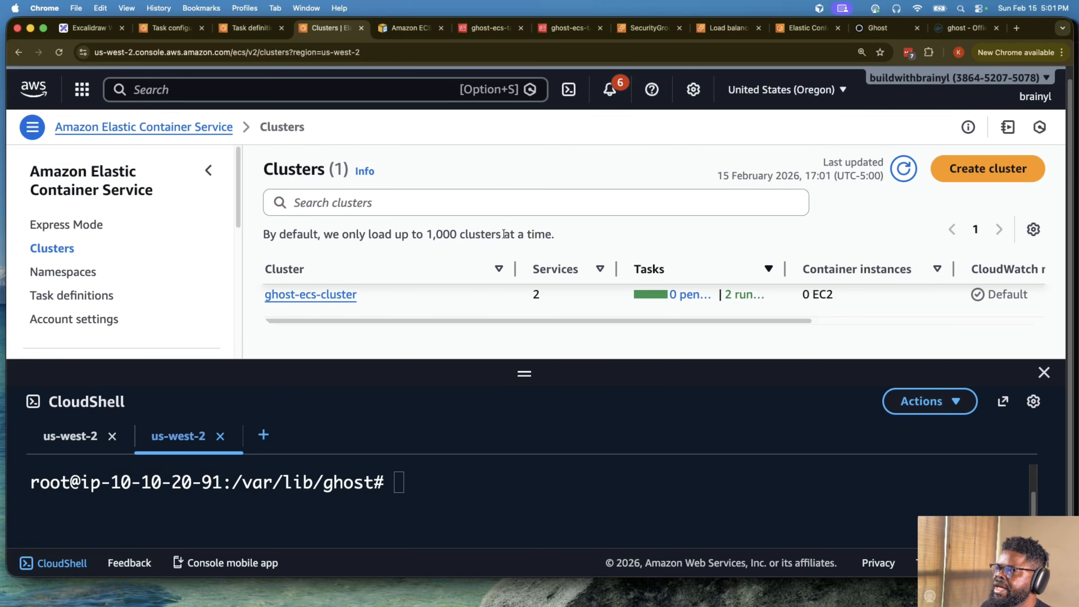
# - Open the ghost-ecs-webhook service in ghost-ecs-cluster
pyautogui.click(304, 295)
pyautogui.scroll(-5, 382, 263)
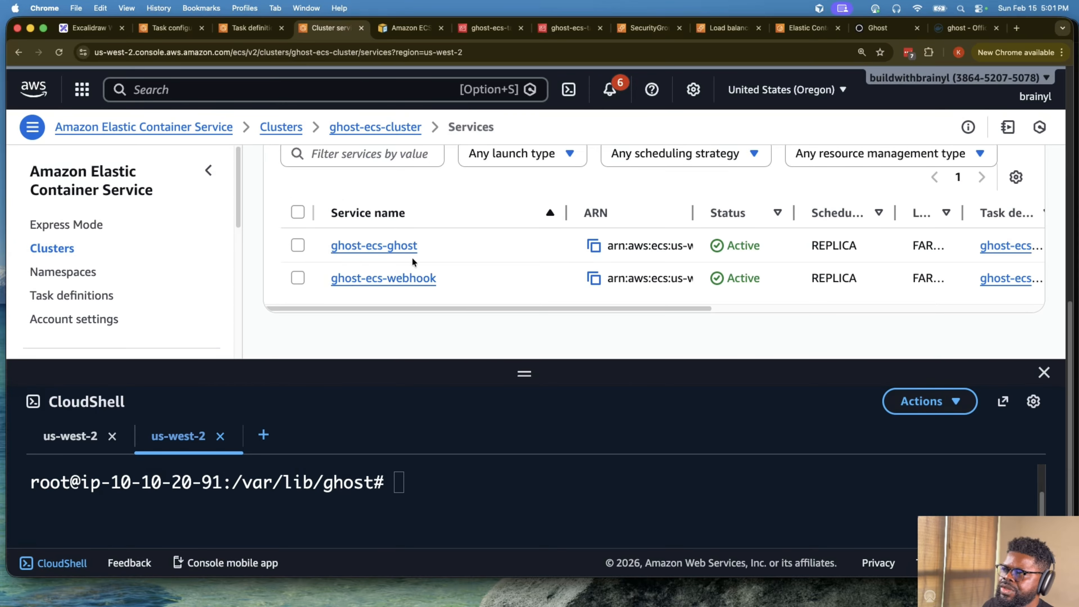
pyautogui.click(398, 278)
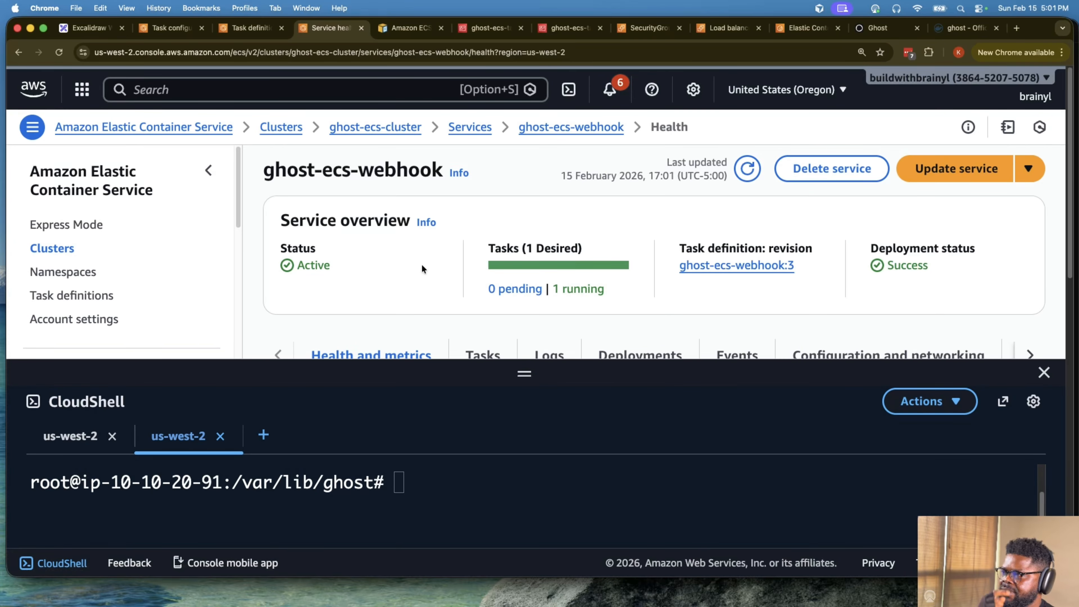
# - Show the task list of the ghost-ecs-webhook service and shrink the CloudShell pane to make room for it
pyautogui.scroll(-3, 429, 263)
pyautogui.scroll(4, 434, 261)
pyautogui.click(482, 234)
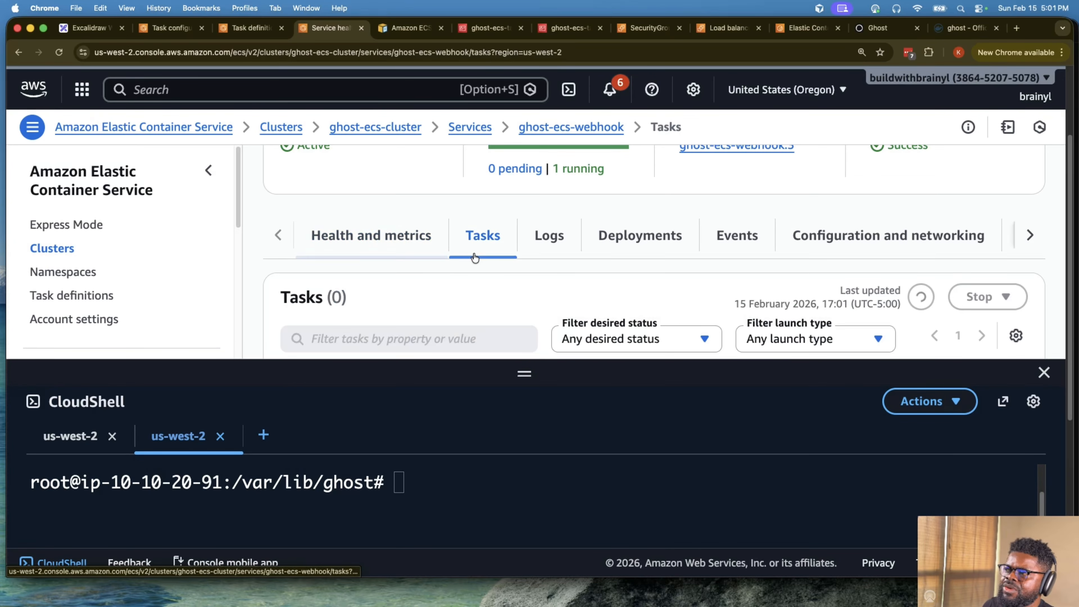
pyautogui.scroll(-3, 473, 253)
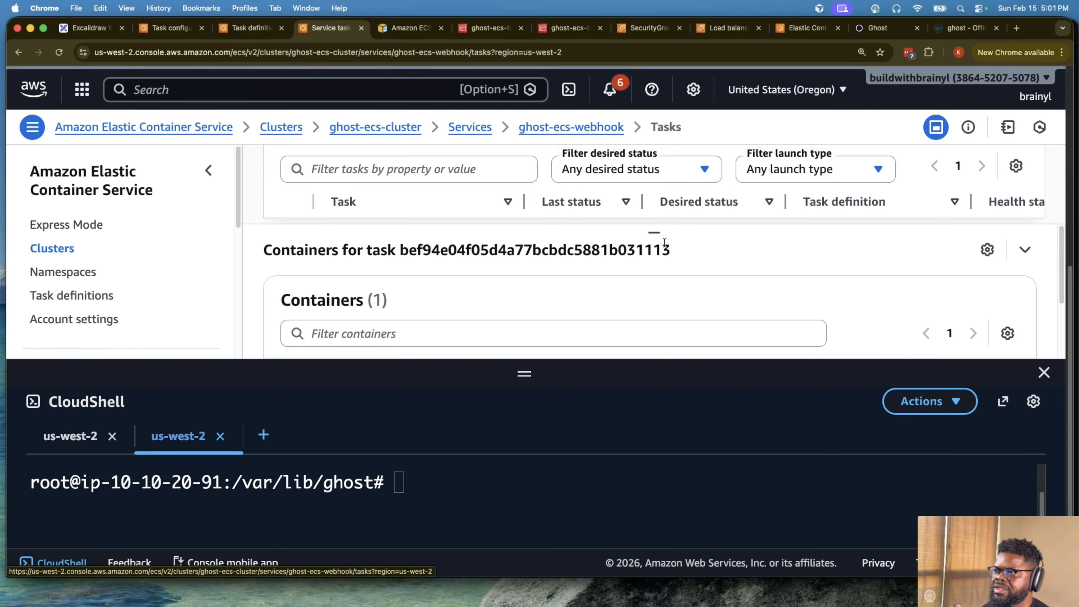
pyautogui.scroll(-1, 659, 215)
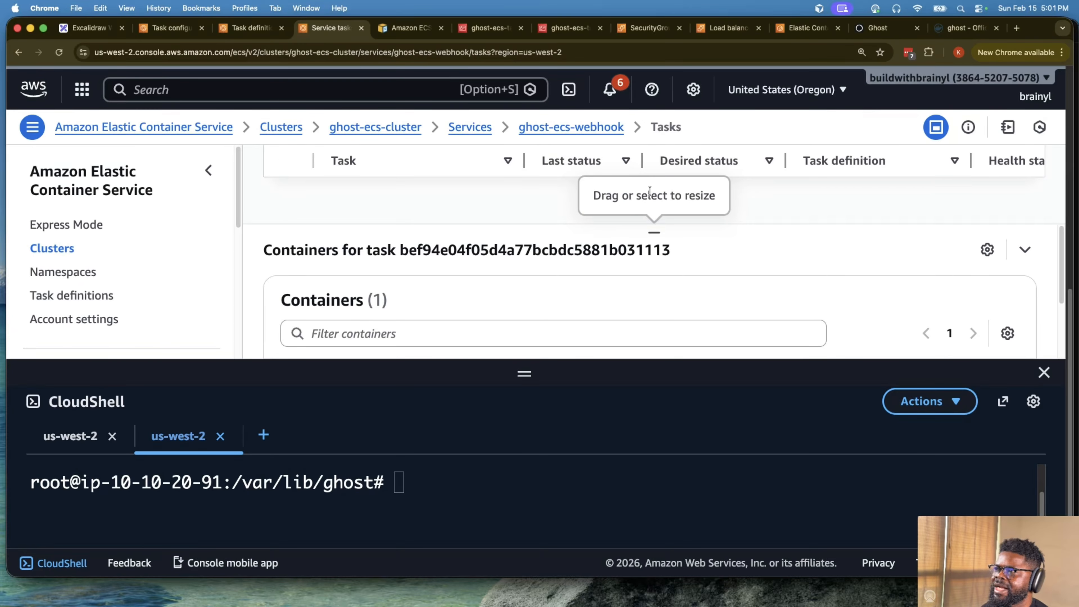
pyautogui.scroll(2, 659, 215)
pyautogui.scroll(-1, 813, 230)
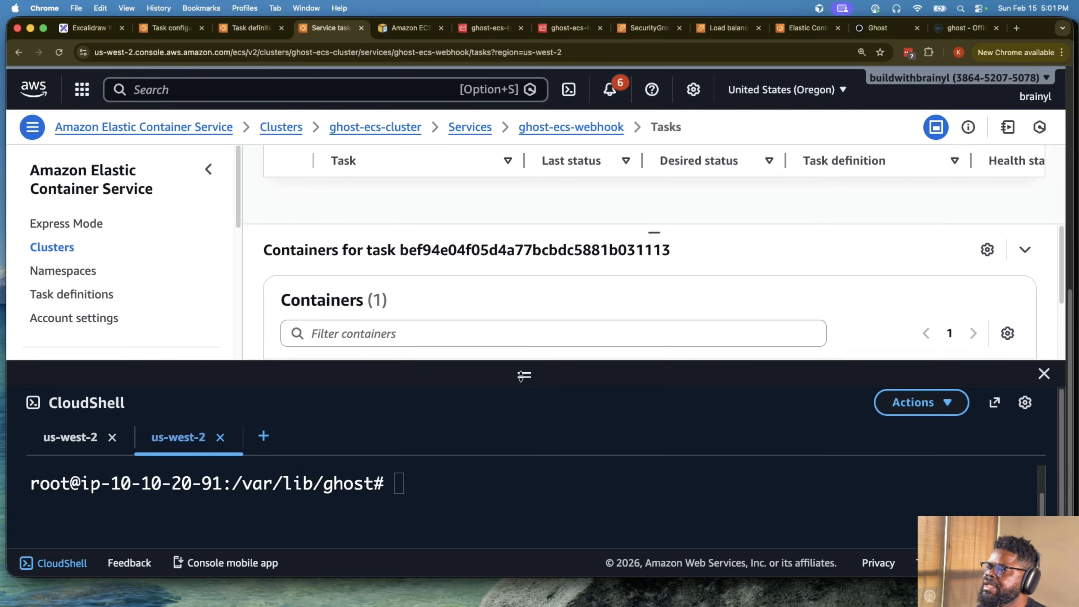
pyautogui.moveTo(523, 362); pyautogui.dragTo(524, 411)
pyautogui.scroll(1, 650, 280)
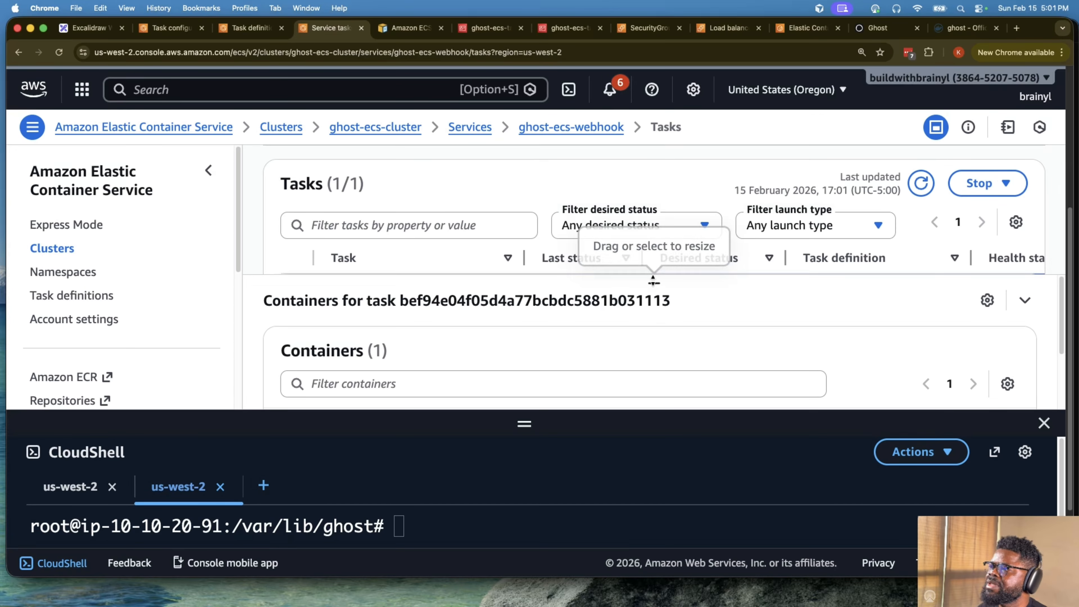
pyautogui.scroll(-1, 650, 281)
pyautogui.scroll(1, 623, 177)
pyautogui.scroll(-1, 620, 170)
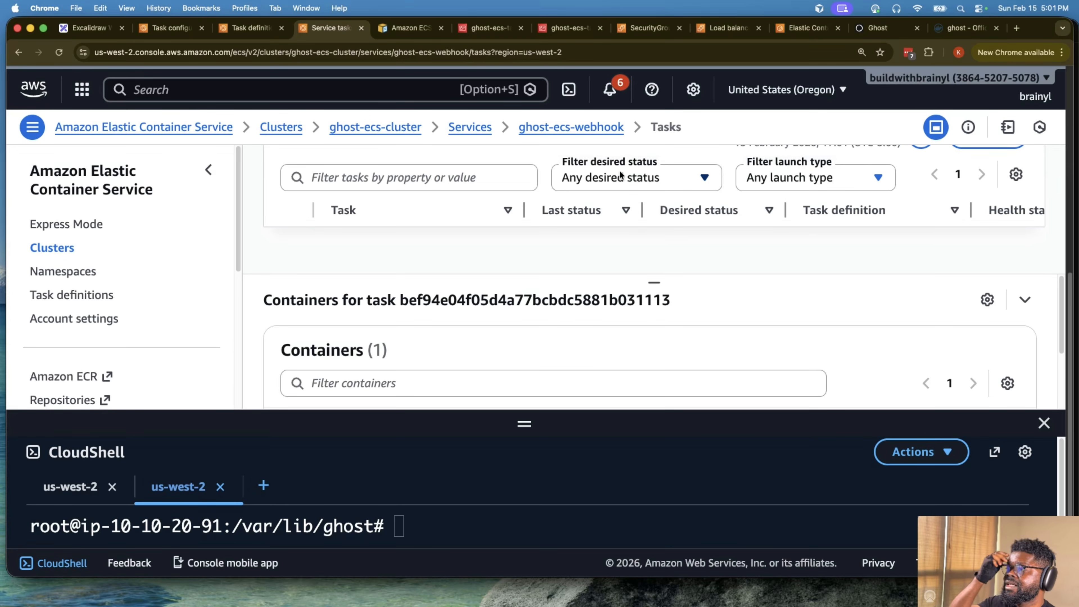
pyautogui.scroll(5, 654, 260)
pyautogui.scroll(-1, 654, 260)
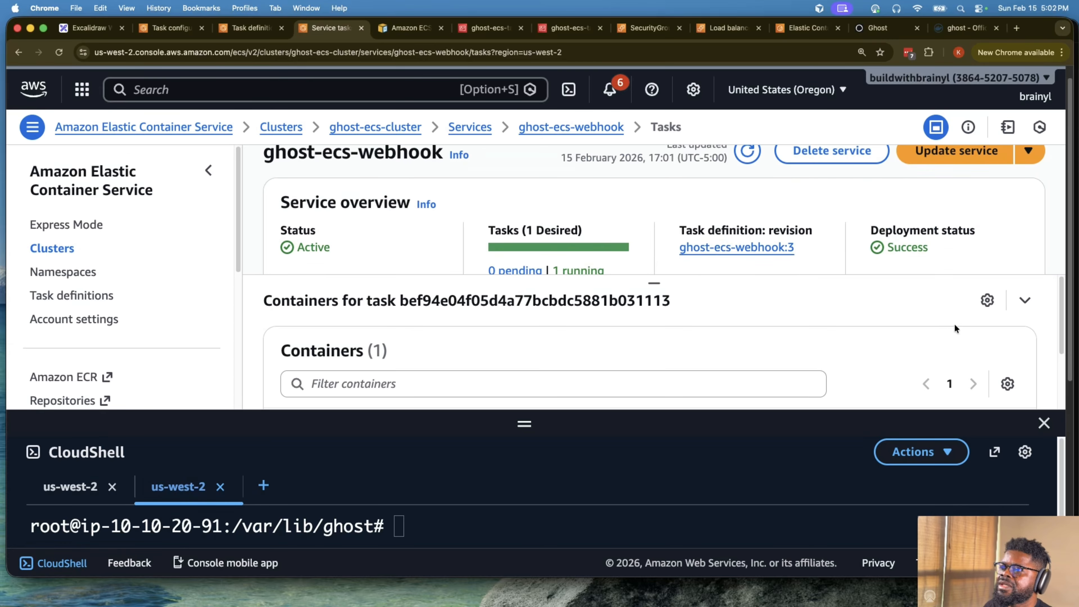
# - Collapse the containers pane and open the webhook service's running task
pyautogui.click(1024, 300)
pyautogui.scroll(-5, 603, 289)
pyautogui.click(459, 270)
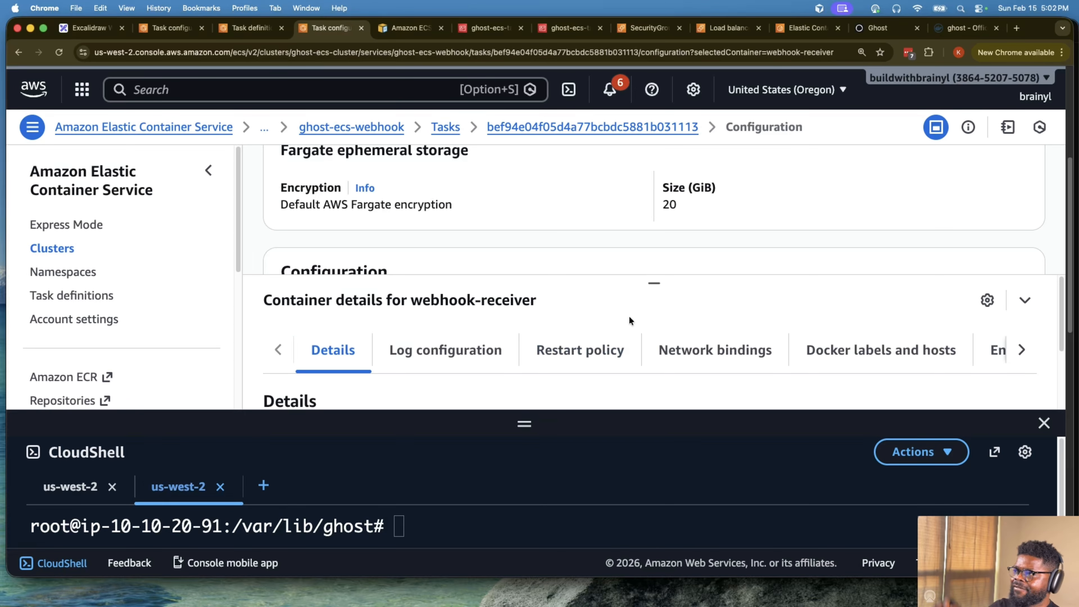
# - Copy the webhook task's private IP from its configuration and enlarge the CloudShell pane, making its terminal active
pyautogui.scroll(3, 631, 300)
pyautogui.scroll(1, 707, 252)
pyautogui.scroll(2, 707, 252)
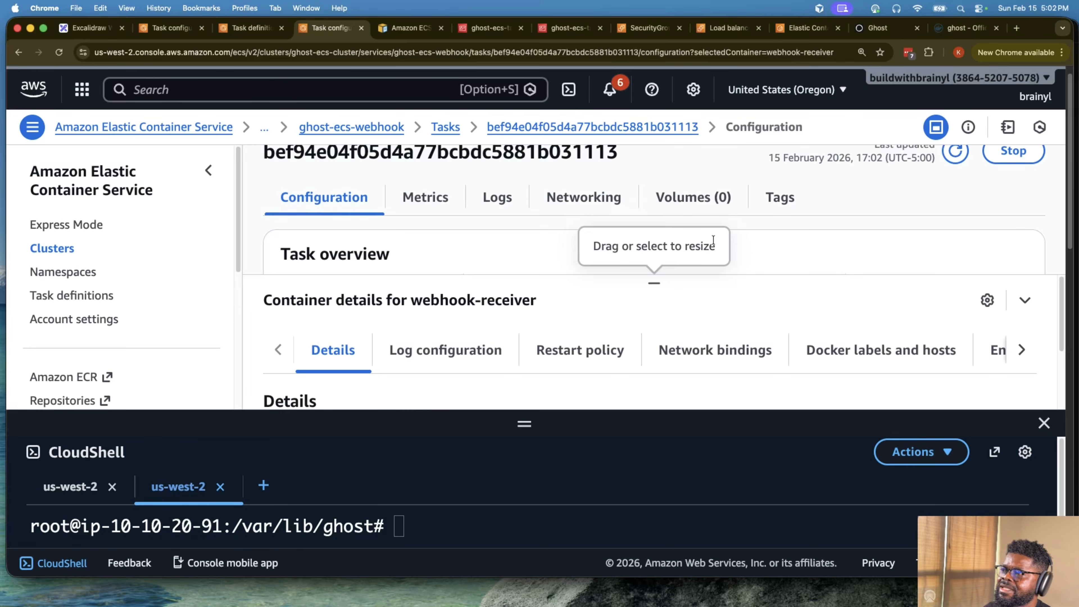
pyautogui.scroll(-5, 719, 228)
pyautogui.scroll(3, 719, 228)
pyautogui.scroll(-1, 747, 227)
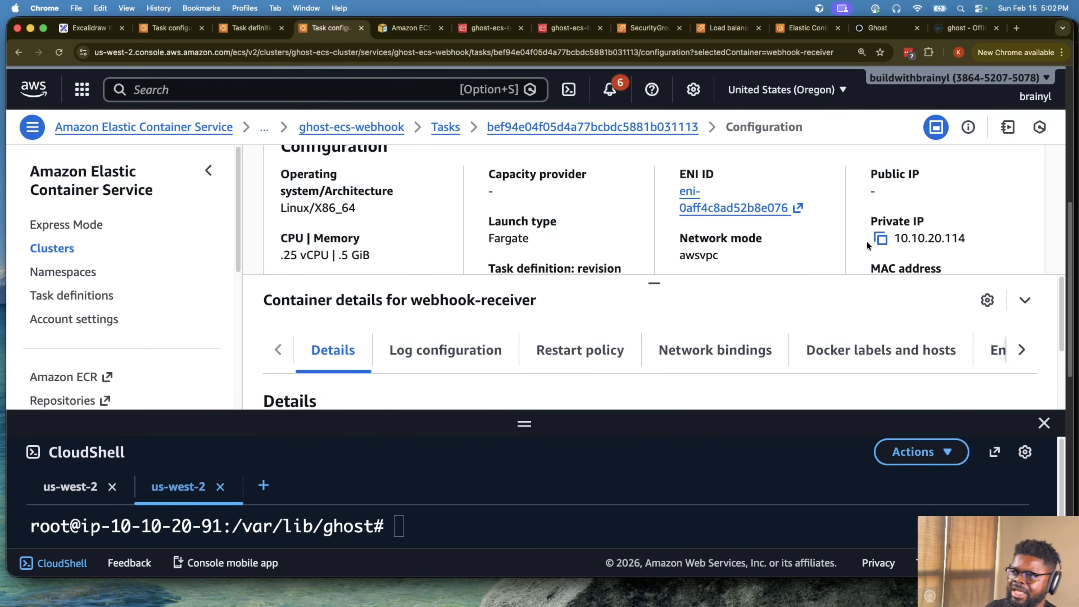
pyautogui.moveTo(889, 242); pyautogui.dragTo(1001, 237)
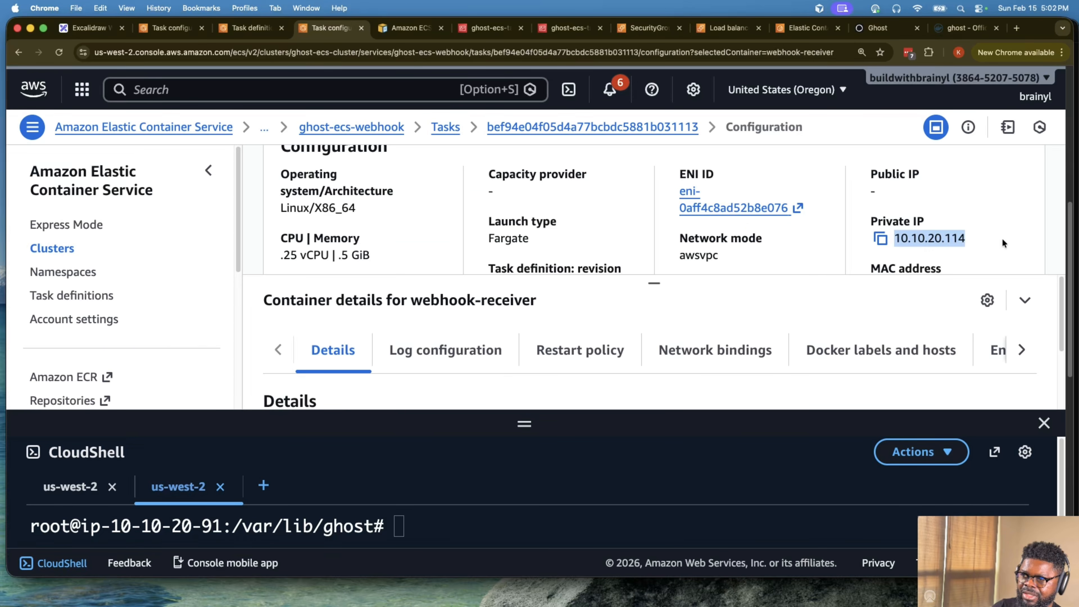
pyautogui.moveTo(503, 421); pyautogui.dragTo(503, 377)
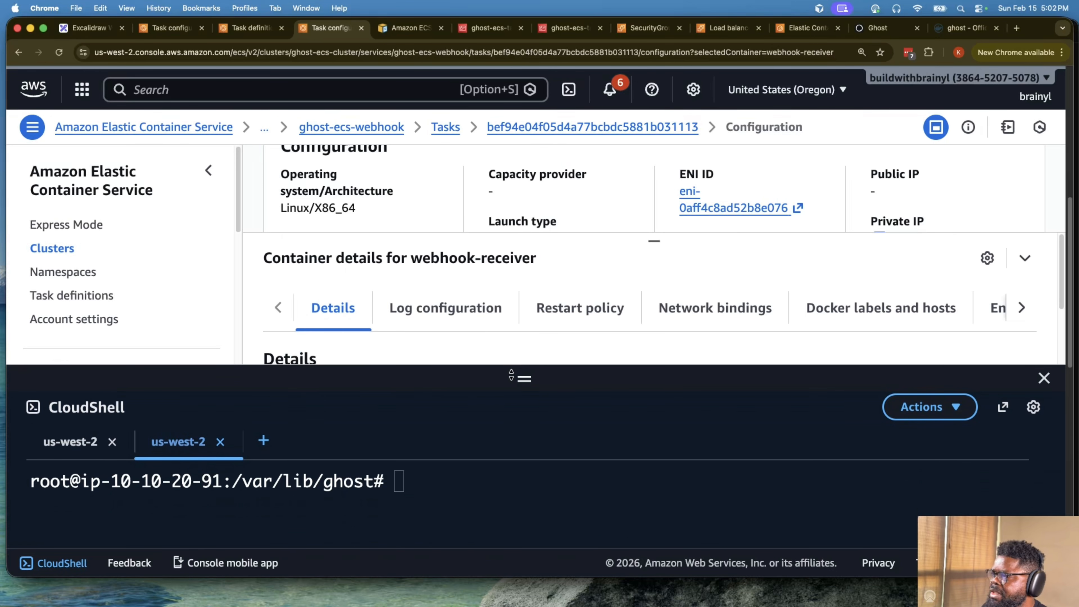
pyautogui.click(473, 488)
pyautogui.write('ping')
pyautogui.press('super+v')
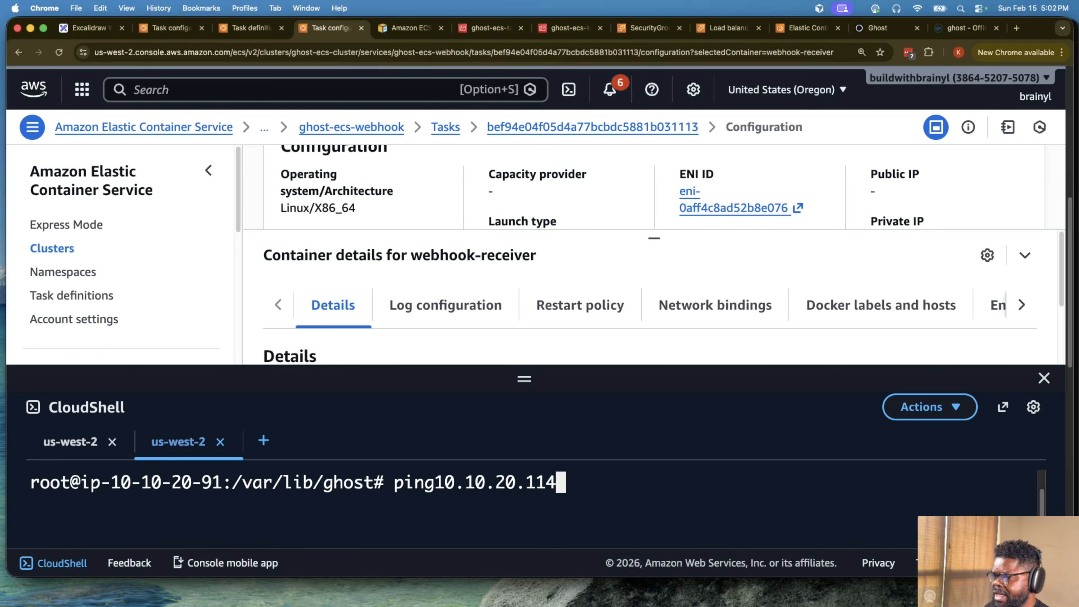
pyautogui.hotkey('ctrl', 'c')
# - Ping the webhook task at 10.10.20.114 from the ghost container, stopping it after several replies
pyautogui.write('ping')
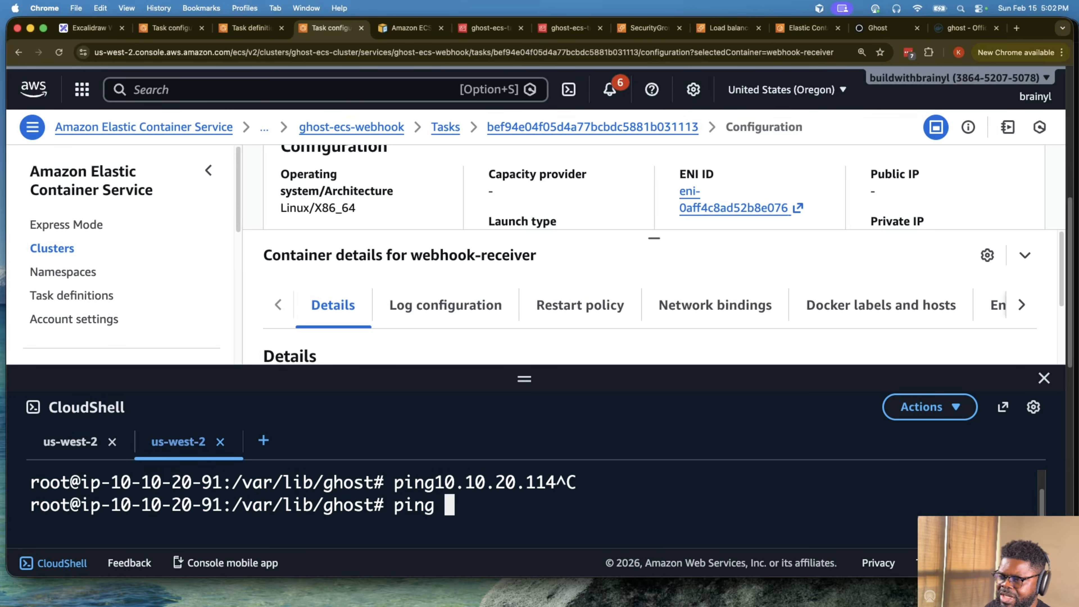
pyautogui.press('super+v')
pyautogui.press('Return')
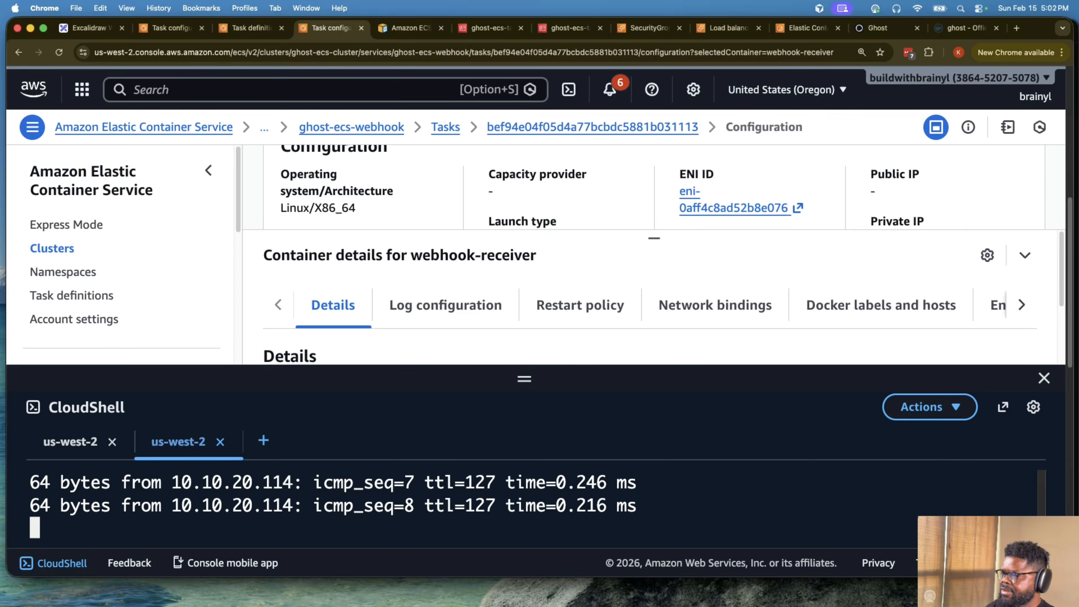
pyautogui.hotkey('ctrl', 'c')
pyautogui.moveTo(532, 376); pyautogui.dragTo(532, 362)
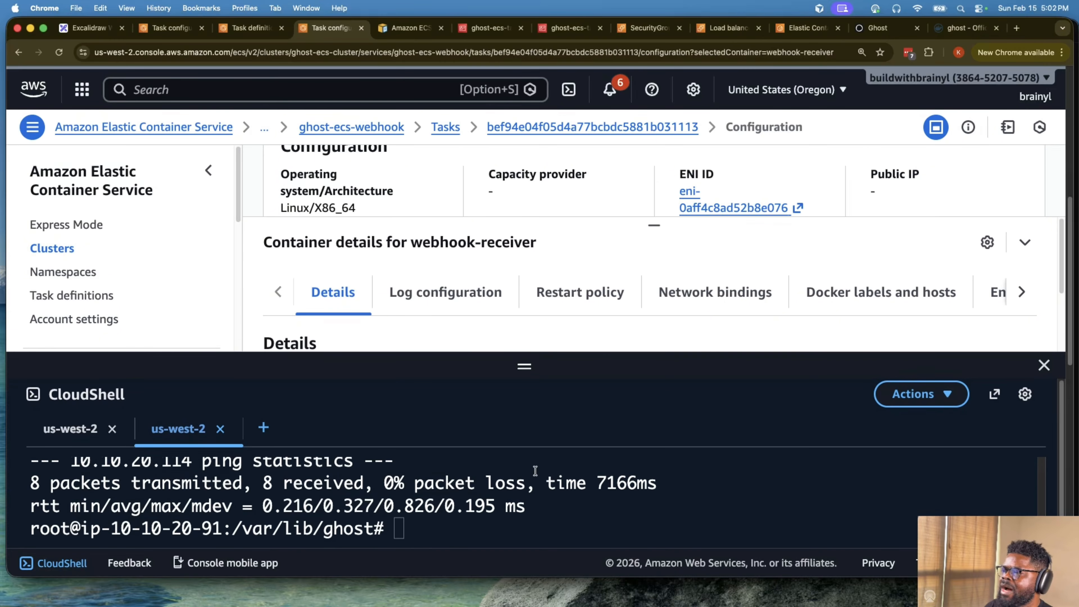
pyautogui.write('curl ')
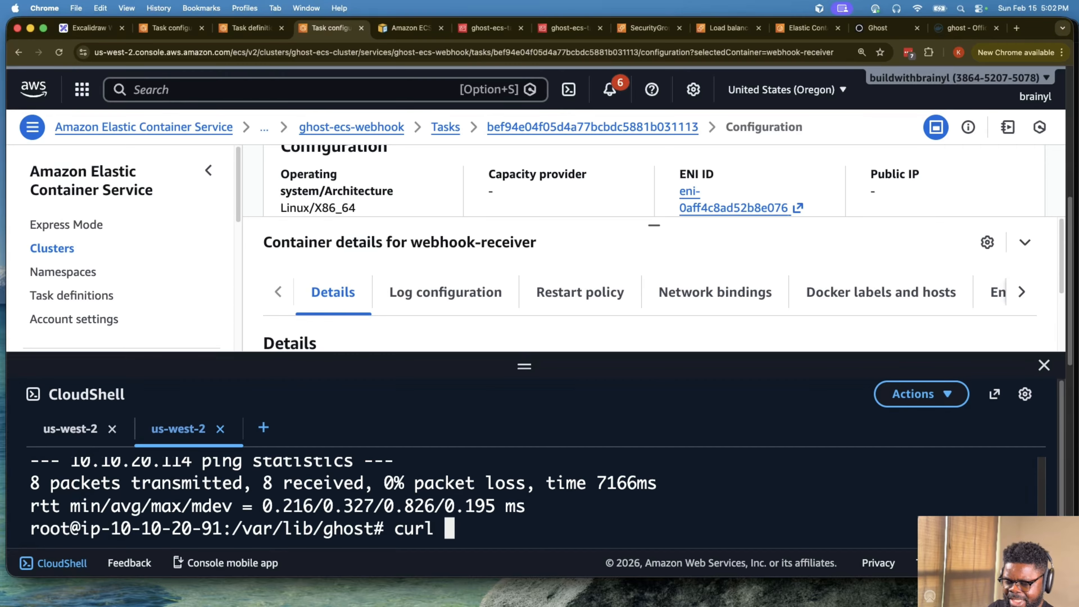
pyautogui.write('http:..')
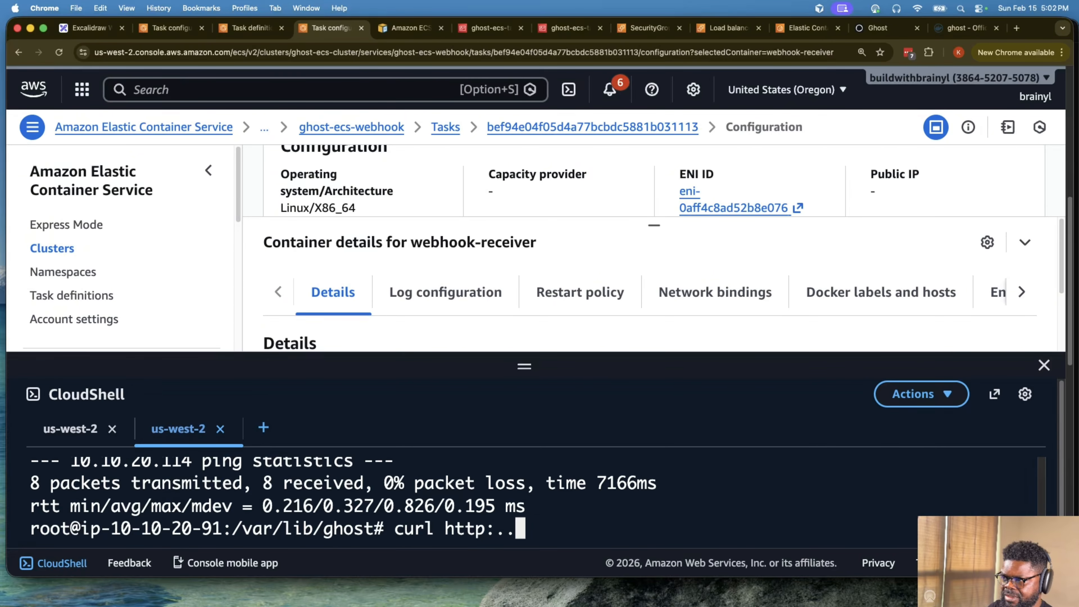
pyautogui.press('BackSpace')
pyautogui.press('BackSpace')
pyautogui.write('//')
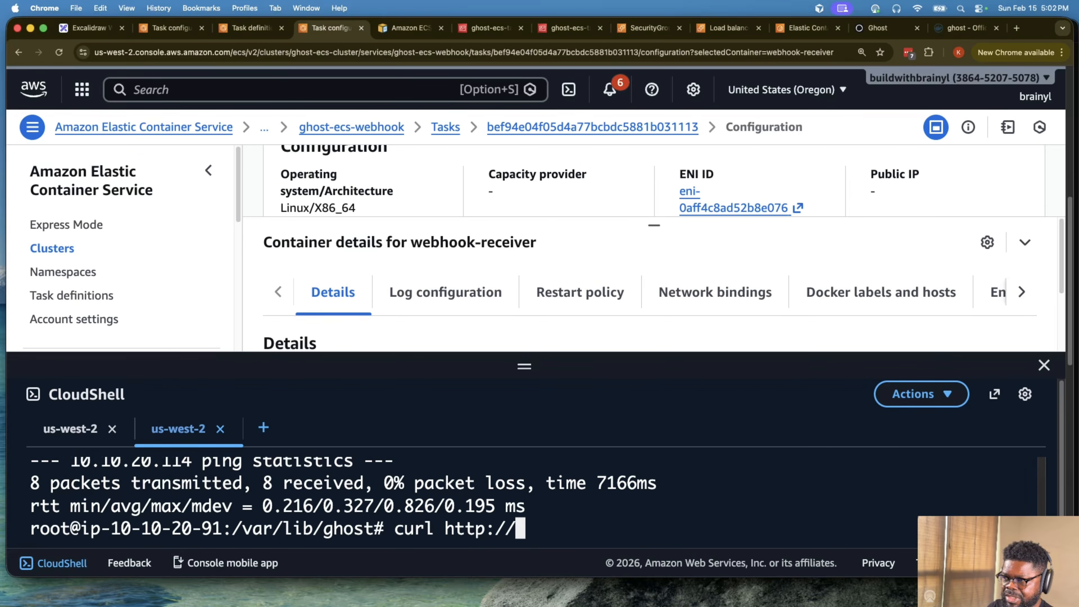
pyautogui.write('10.10.20.114')
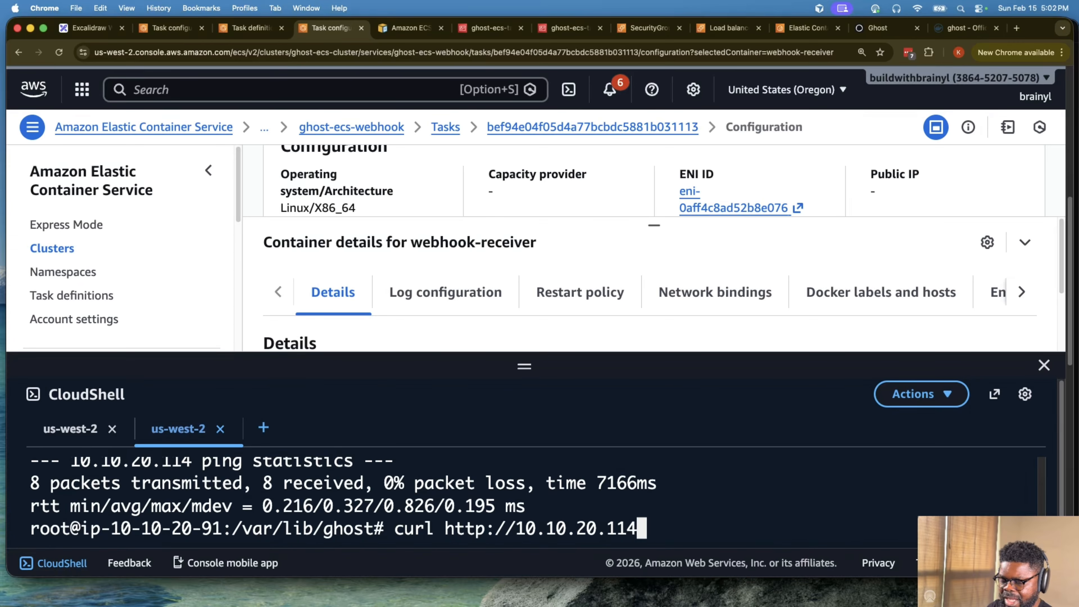
pyautogui.write(':8000')
pyautogui.press('Return')
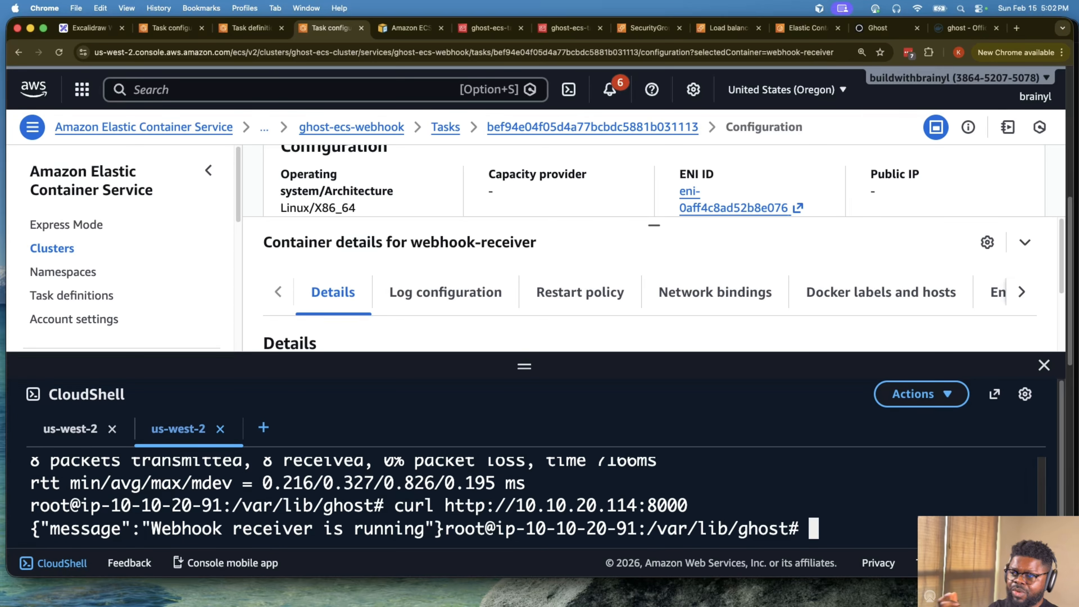
# - Rerun the webhook curl request with its output piped to jq and enlarge the CloudShell pane to view the response
pyautogui.press('Up')
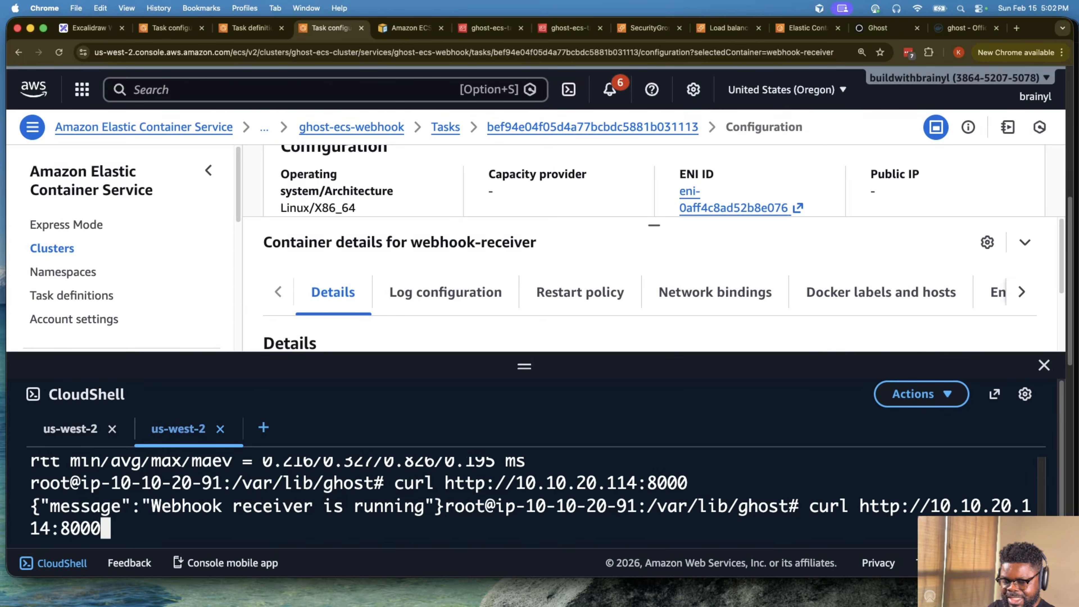
pyautogui.write('| jq')
pyautogui.press('Return')
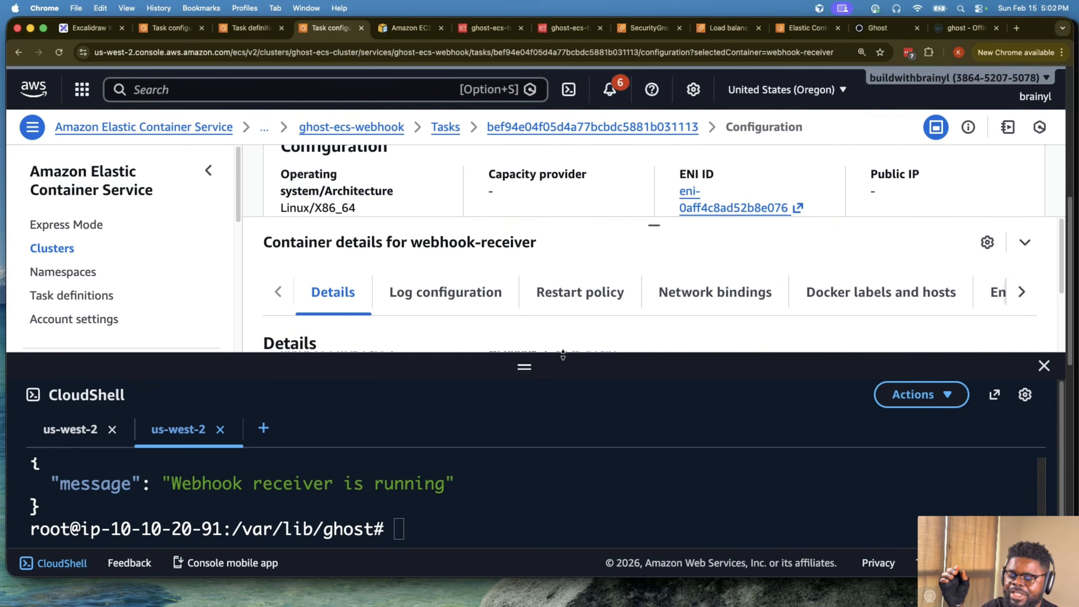
pyautogui.moveTo(565, 353); pyautogui.dragTo(567, 310)
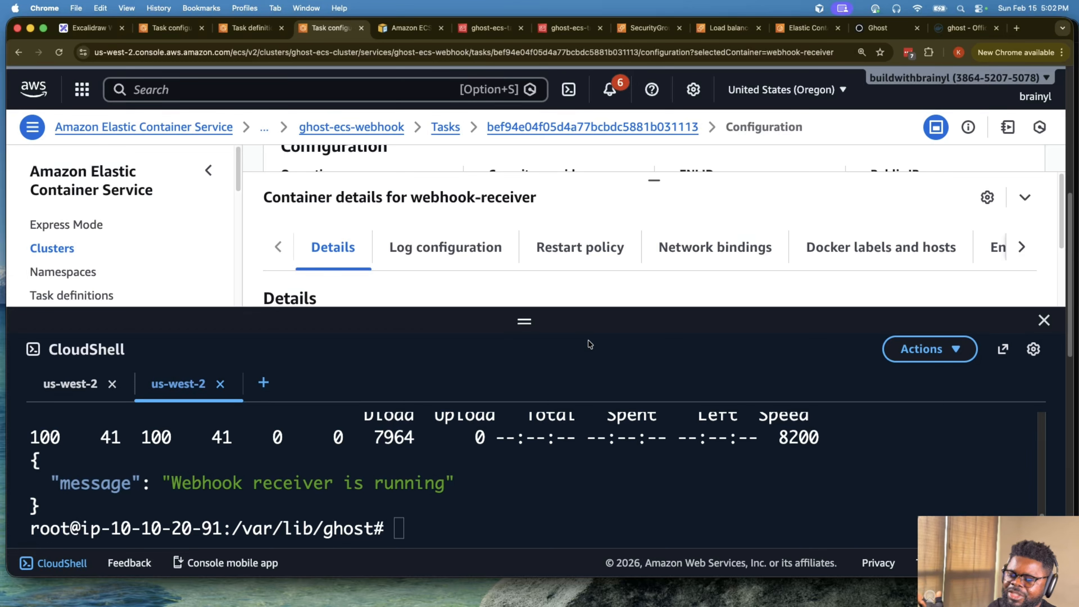
# - Recall the curl command piped to jq at the prompt and examine the webhook IP address in its URL
pyautogui.click(404, 523)
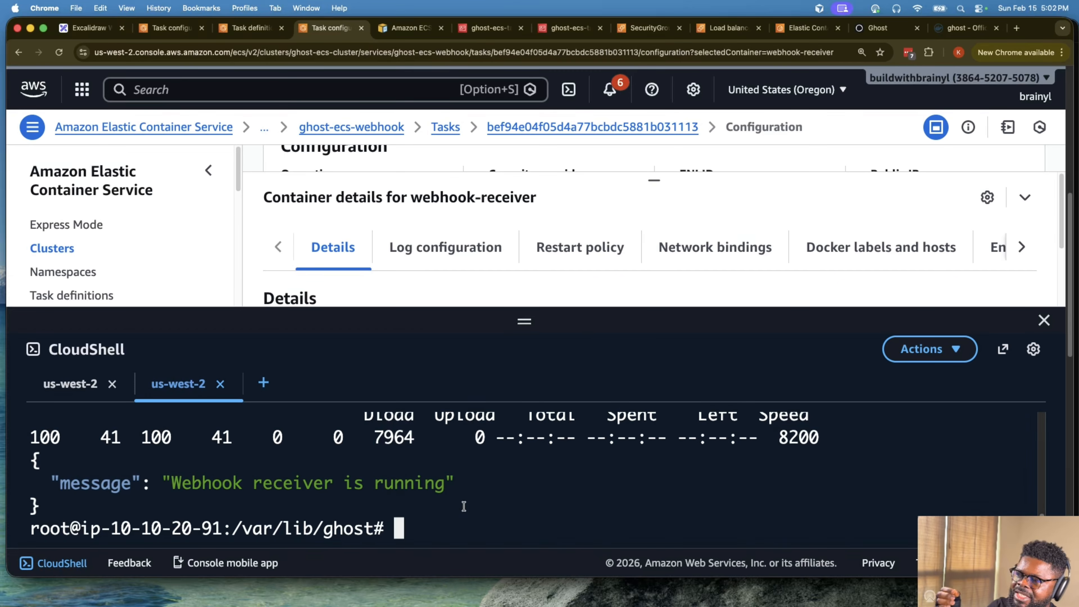
pyautogui.press('Up')
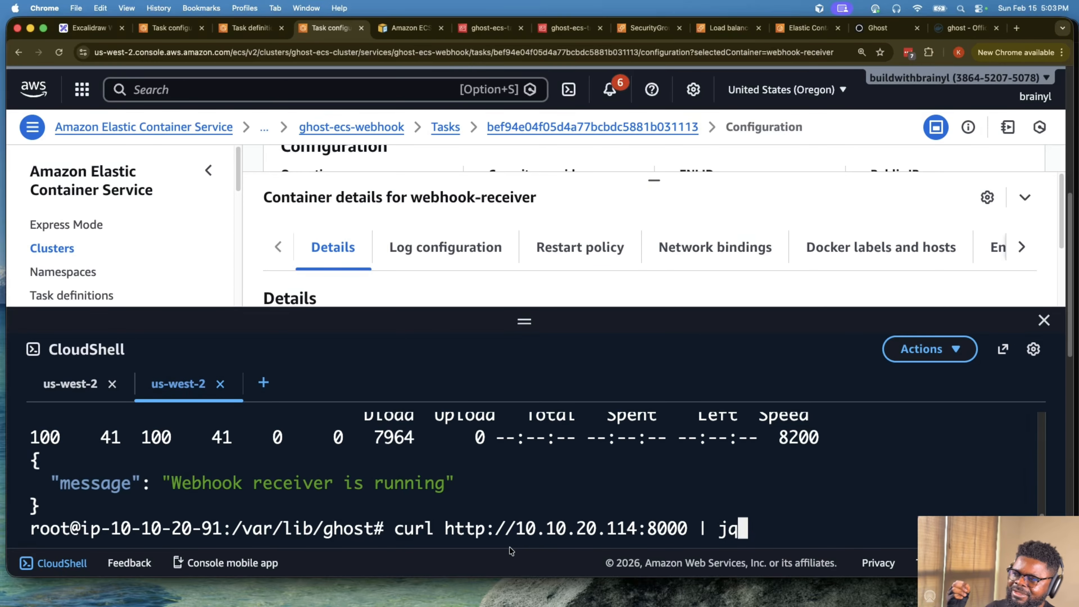
pyautogui.moveTo(516, 528); pyautogui.dragTo(632, 528)
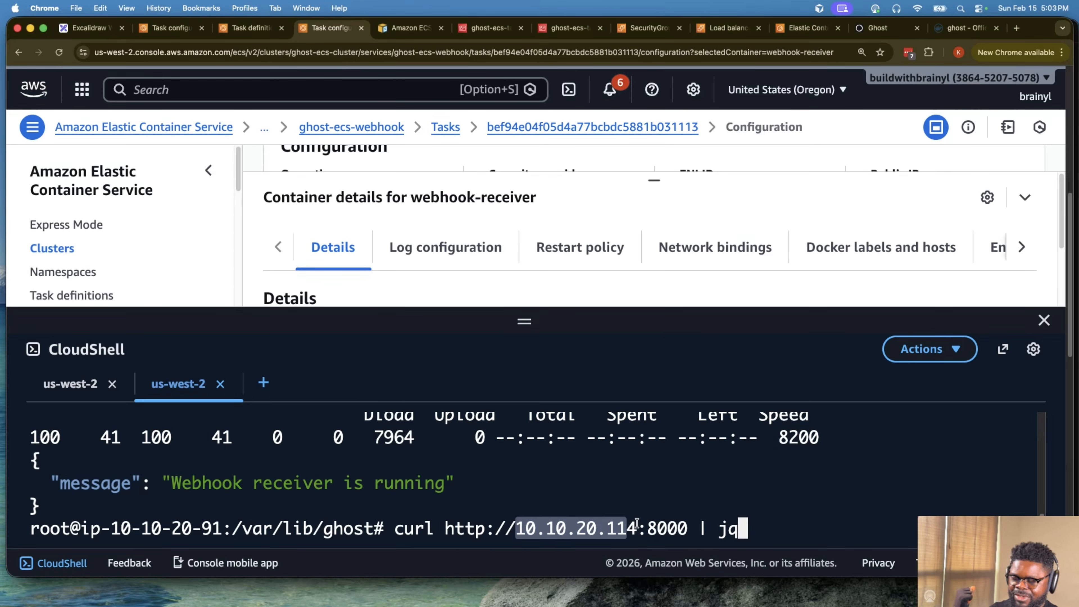
pyautogui.click(575, 529)
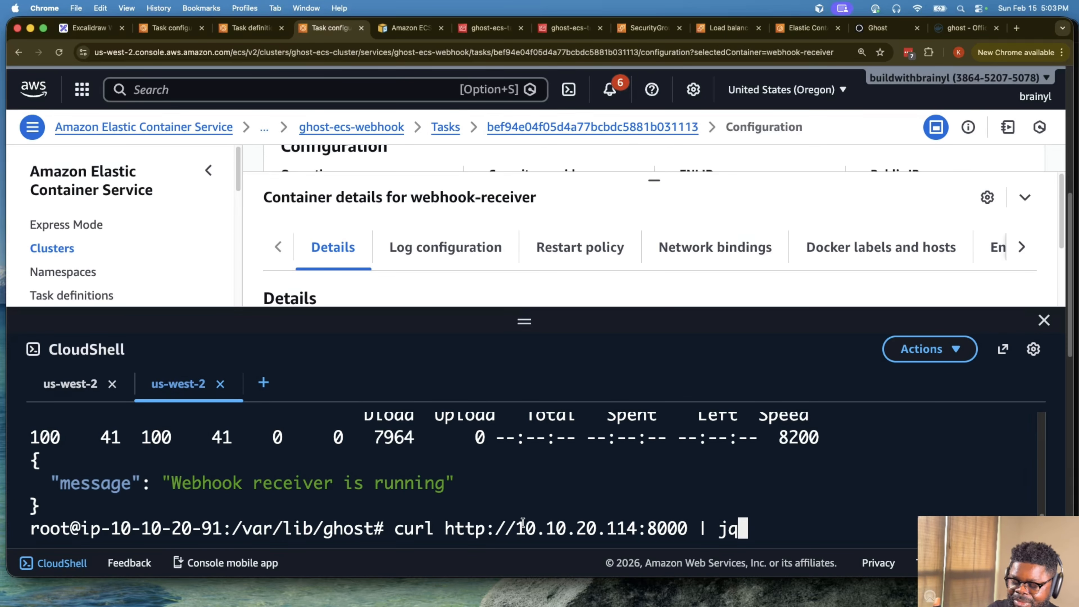
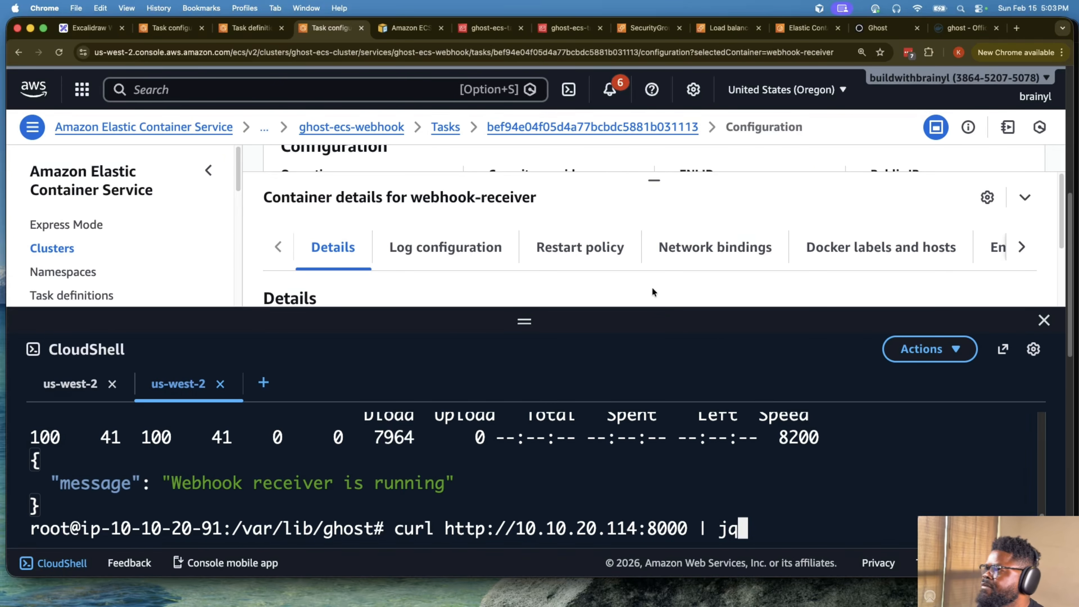
# - Switch to the Excalidraw board and examine the ECS diagrams from the internal ALB layout to the ServiceDiscovery CloudMap one
pyautogui.click(87, 28)
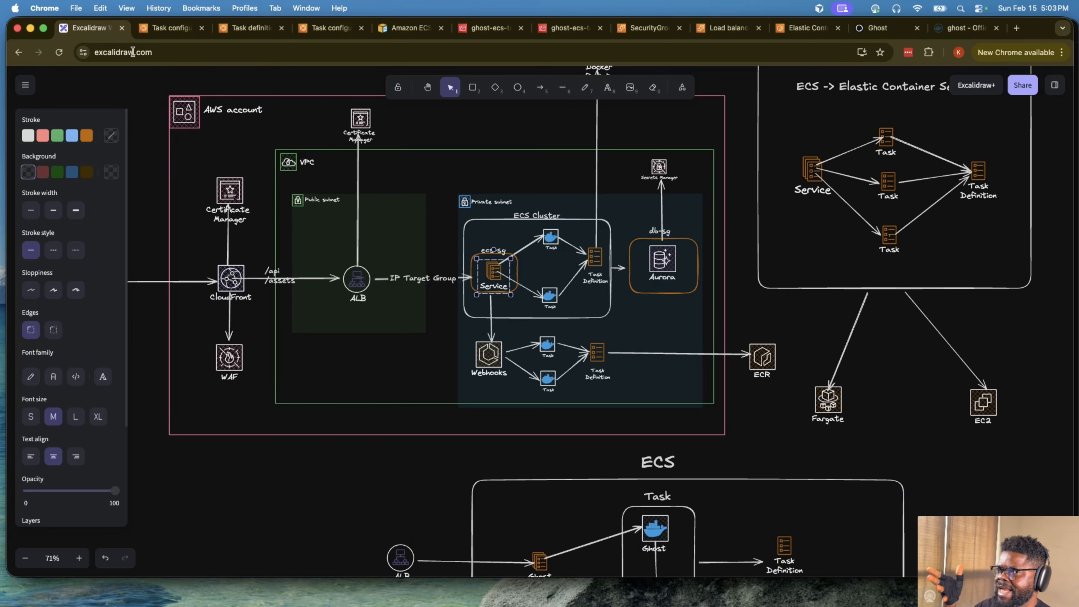
pyautogui.scroll(15, 625, 339)
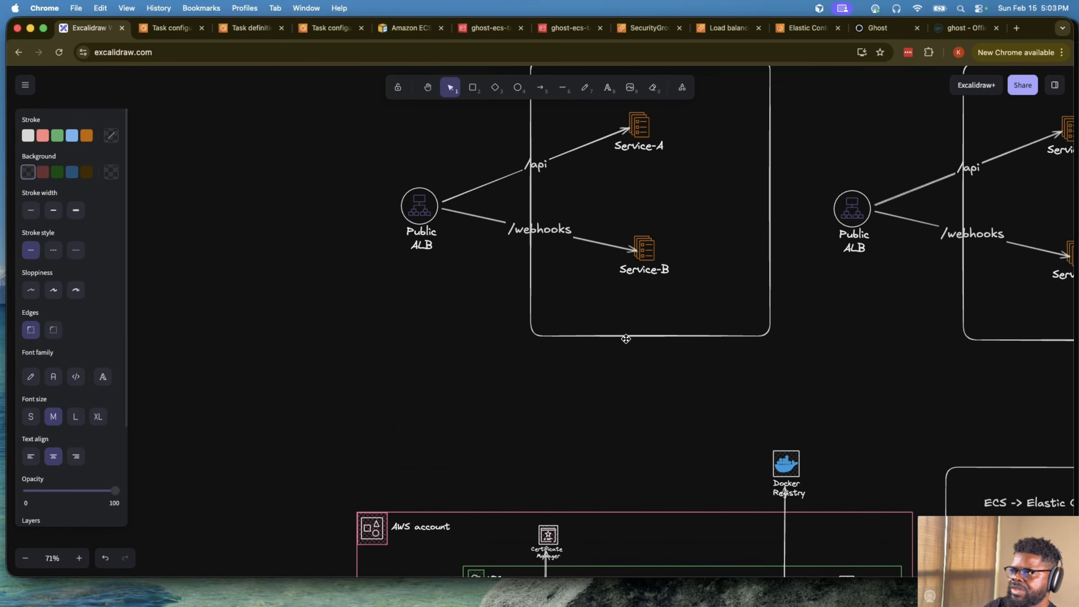
pyautogui.hscroll(10, 629, 342)
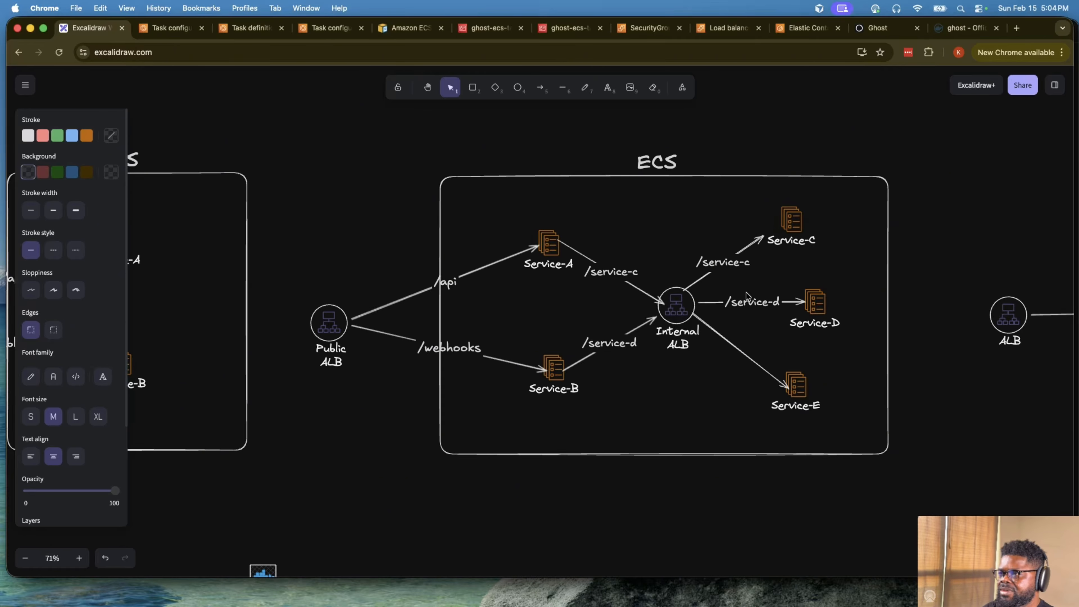
pyautogui.hscroll(15, 746, 295)
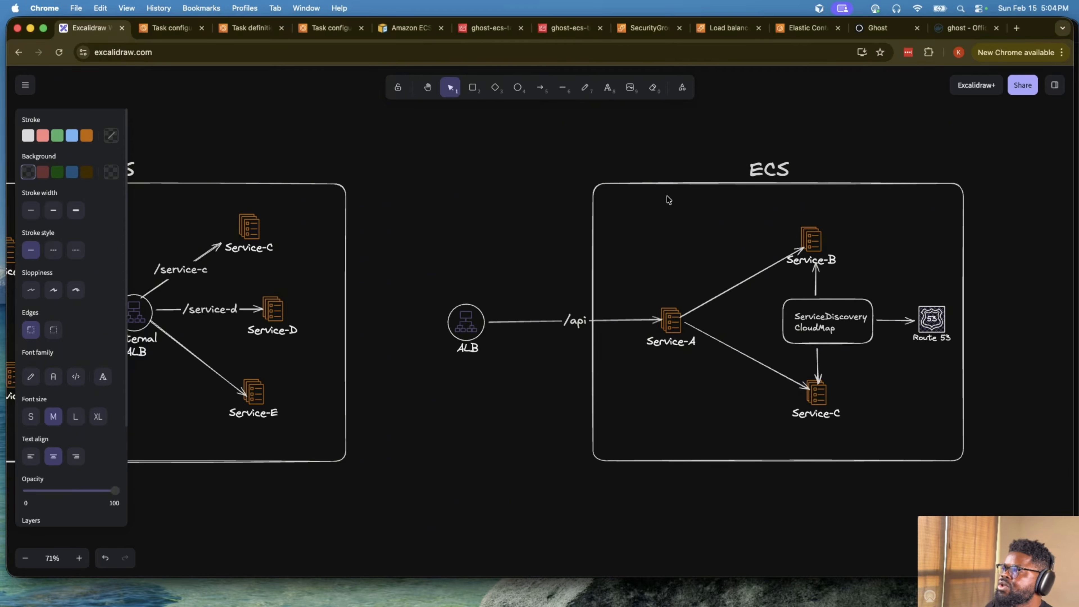
# - Return to the AWS console, open the services list of ghost-ecs-cluster and shrink the CloudShell pane to reveal it
pyautogui.click(159, 34)
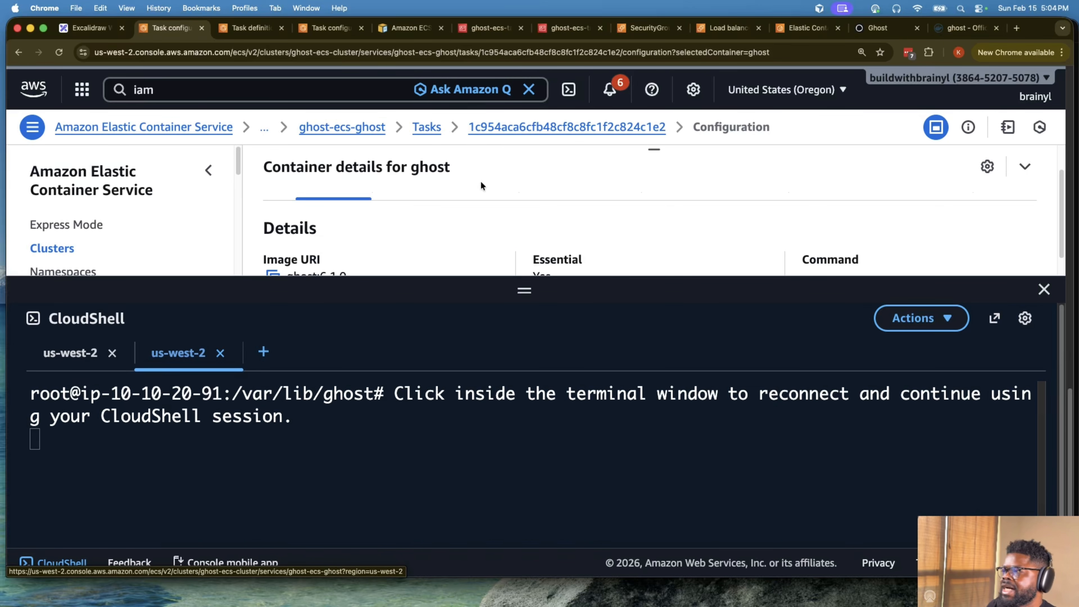
pyautogui.click(340, 129)
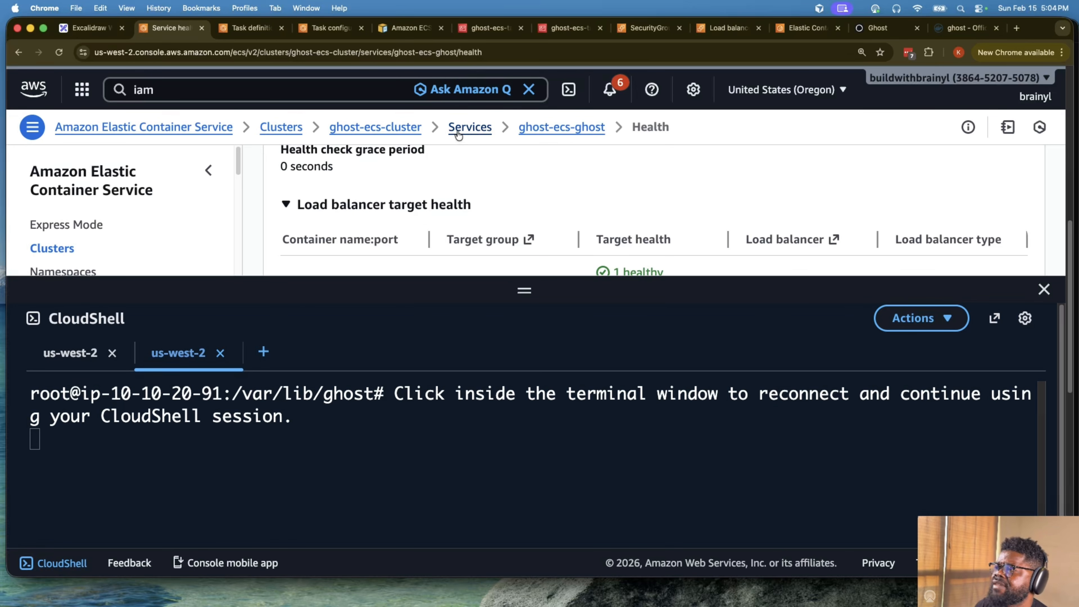
pyautogui.click(470, 126)
pyautogui.moveTo(512, 292); pyautogui.dragTo(523, 455)
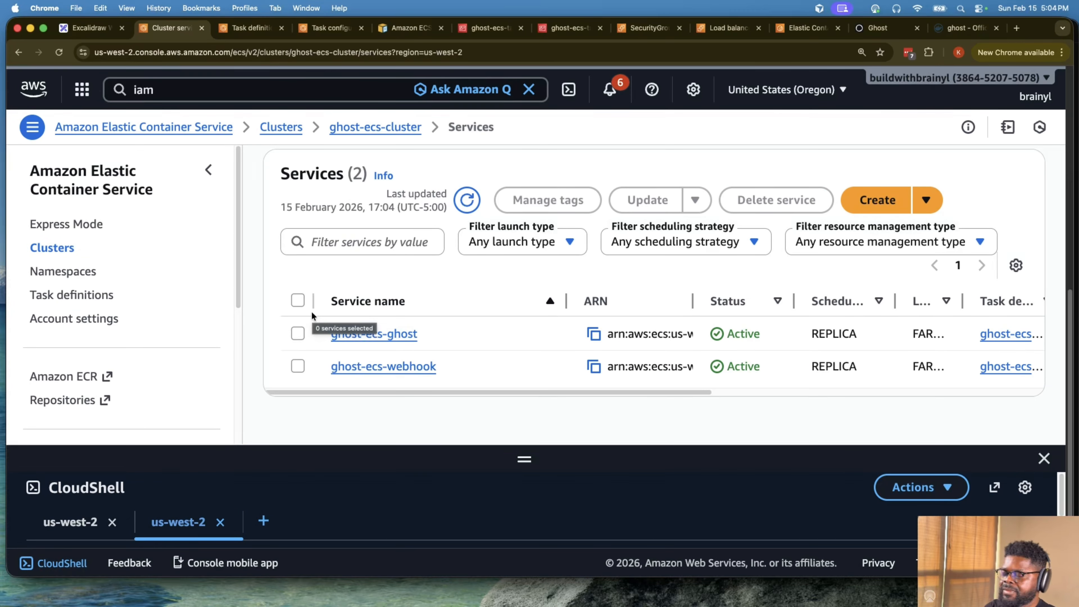
# - Search the AWS console for cloudmap and open the AWS Cloud Map namespaces in a separate browser tab
pyautogui.click(207, 94)
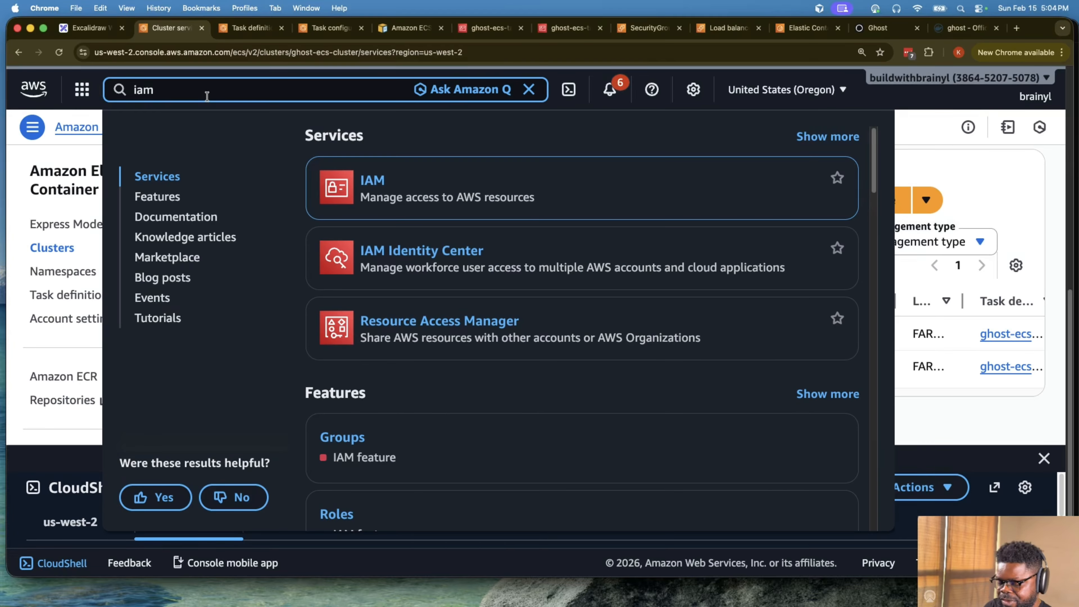
pyautogui.press('super+a')
pyautogui.write('cloudmap')
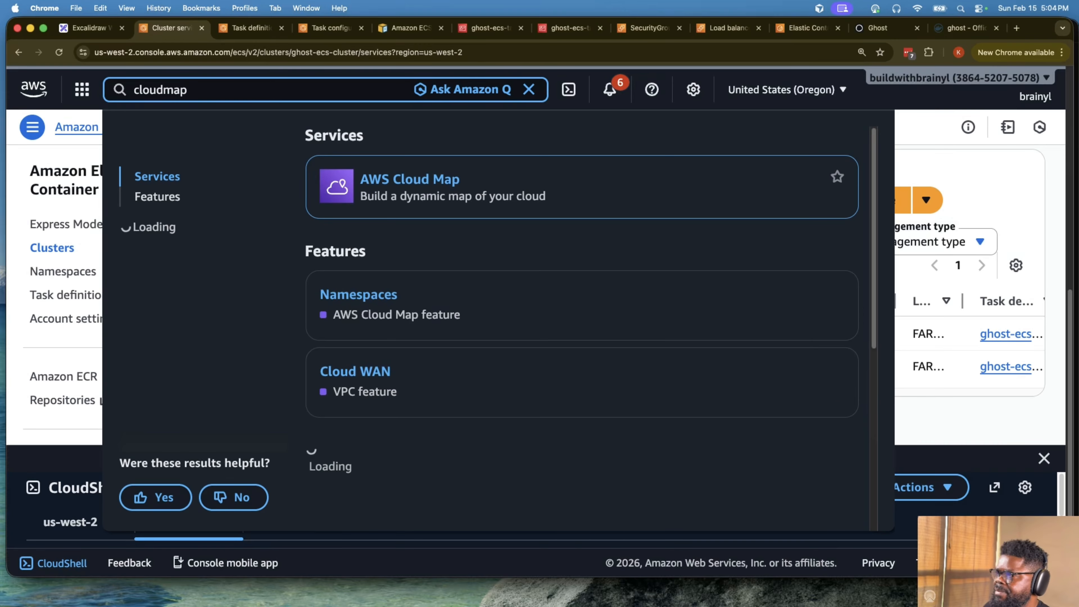
pyautogui.keyDown('super'); pyautogui.click(433, 177); pyautogui.keyUp('super')
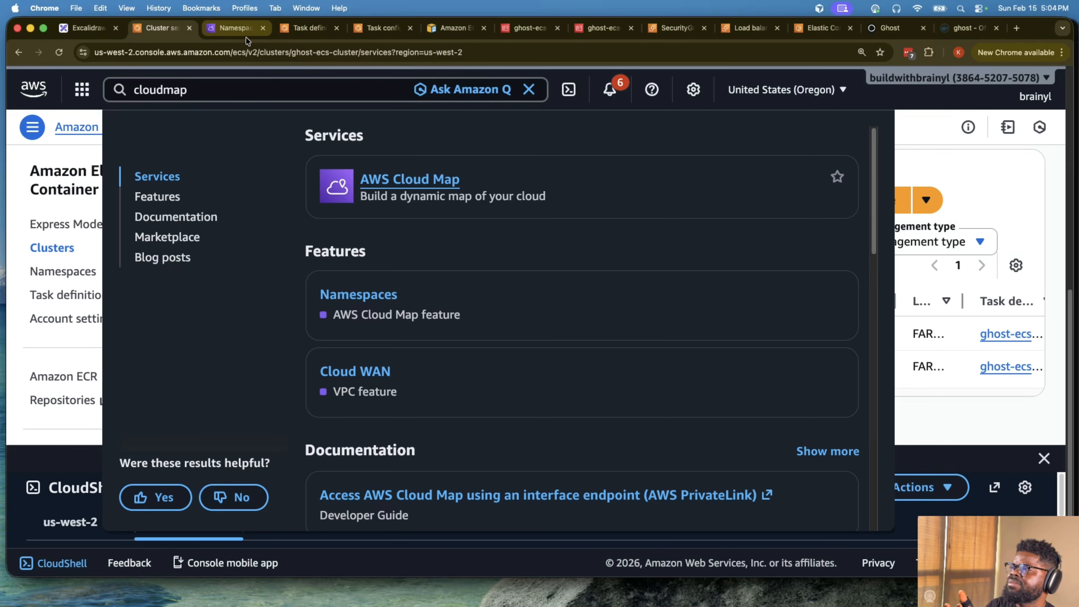
pyautogui.click(245, 36)
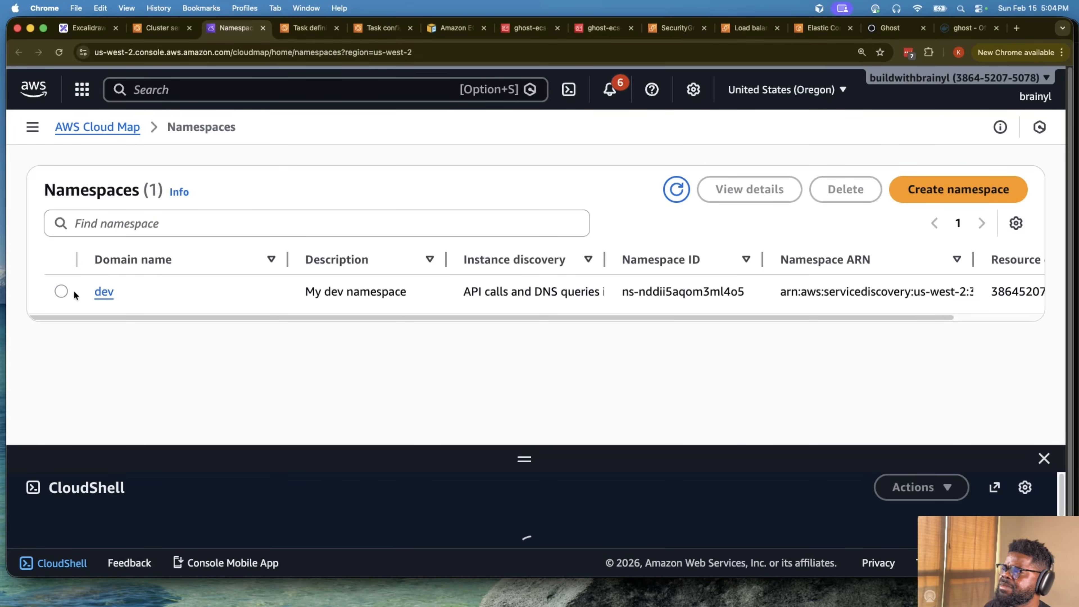
# - Delete the existing dev namespace and refresh the namespace list
pyautogui.click(62, 291)
pyautogui.click(845, 189)
pyautogui.click(759, 393)
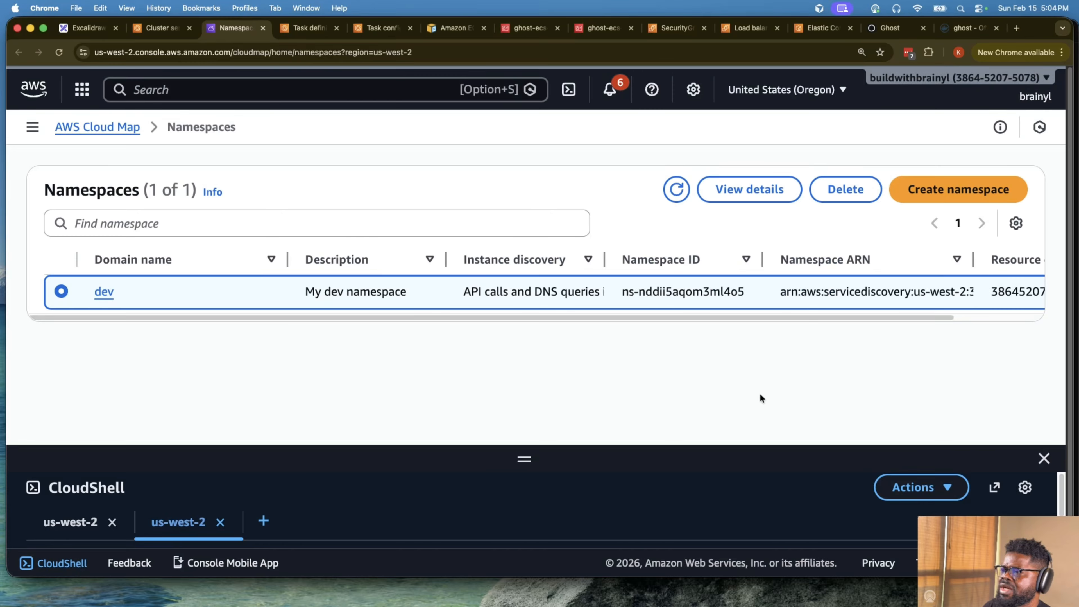
pyautogui.click(845, 189)
pyautogui.click(720, 355)
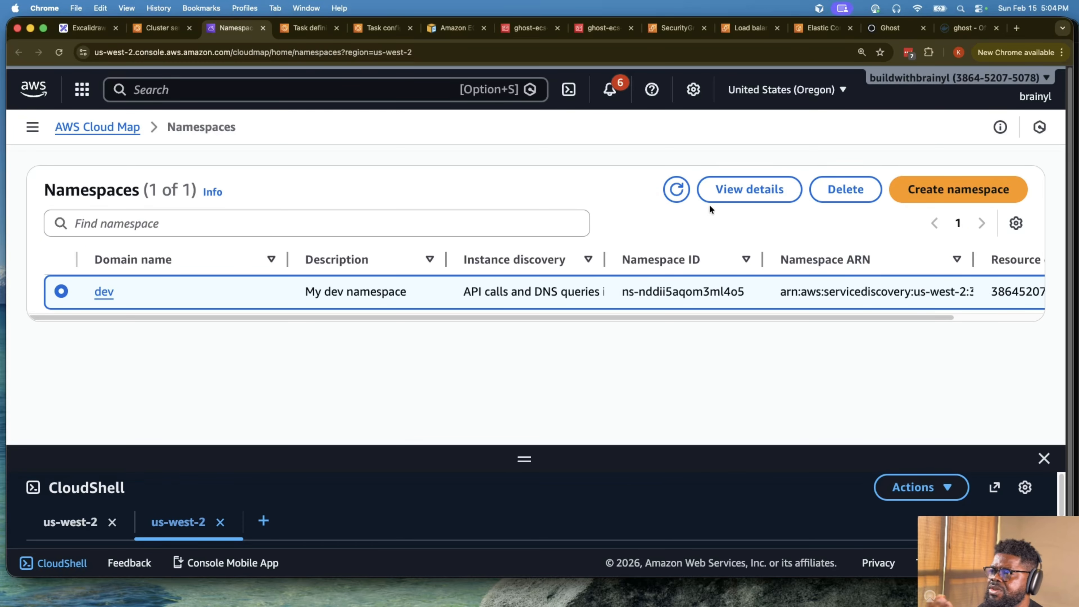
pyautogui.click(671, 197)
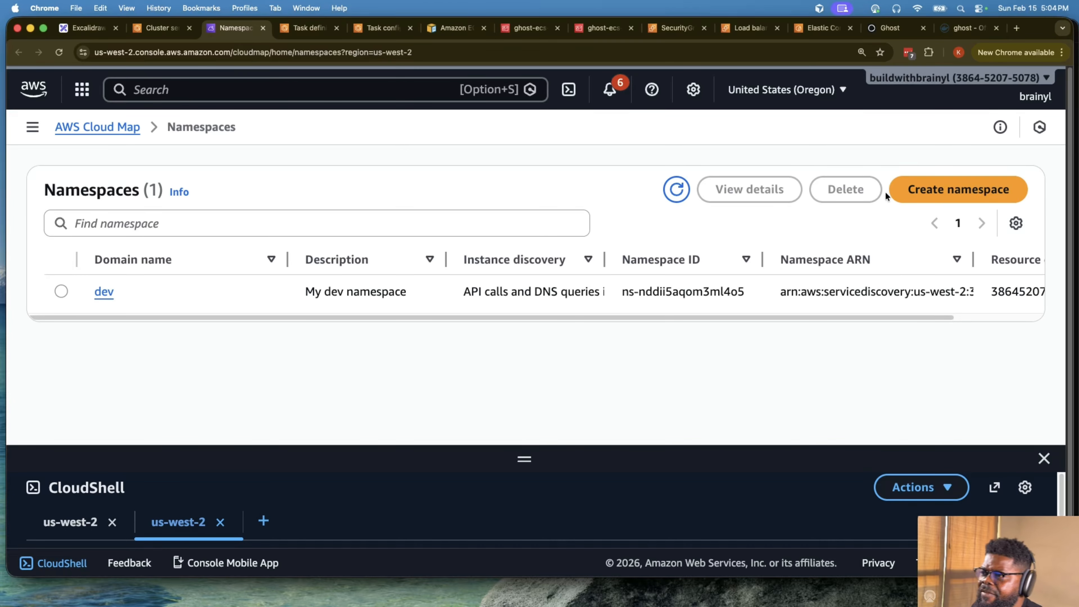
# - Start a new Cloud Map namespace named tiktok with the description Tiktok
pyautogui.click(894, 190)
pyautogui.click(384, 323)
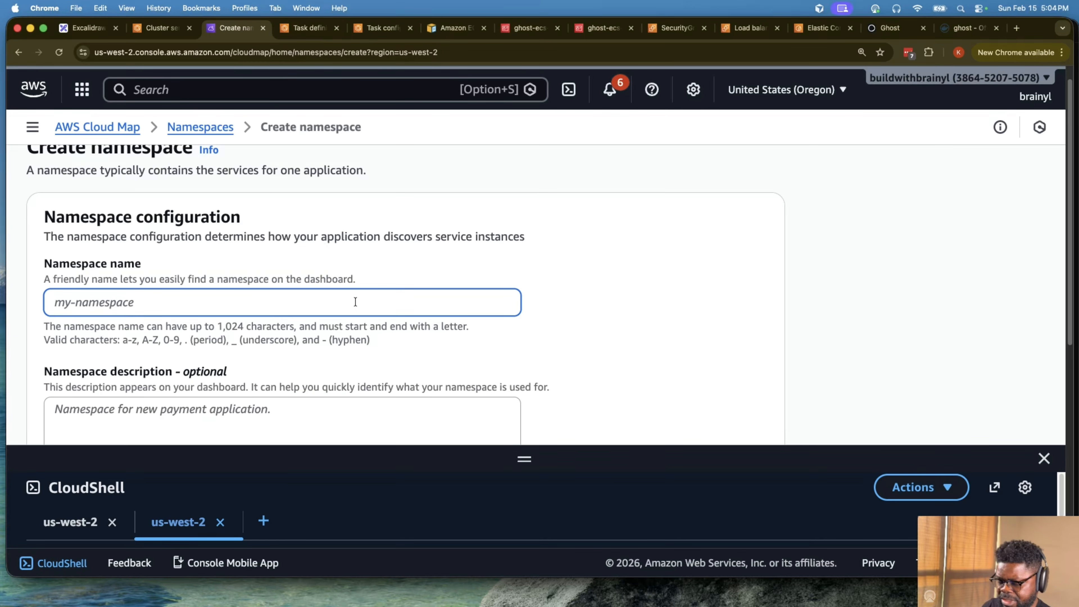
pyautogui.write('tiktok')
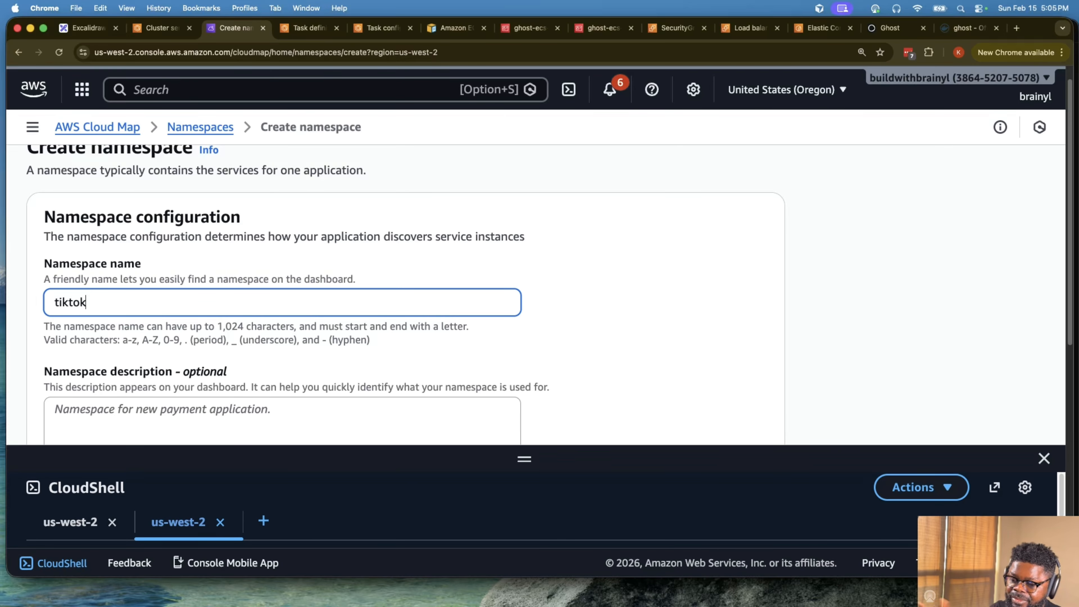
pyautogui.scroll(-1, 372, 307)
pyautogui.scroll(-5, 372, 306)
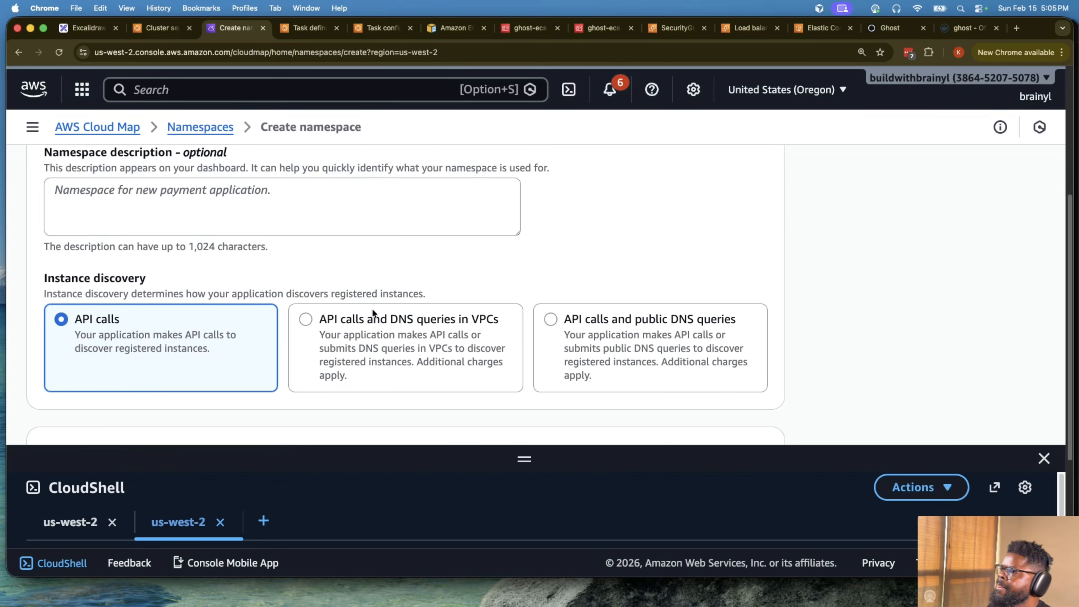
pyautogui.scroll(2, 372, 308)
pyautogui.click(272, 280)
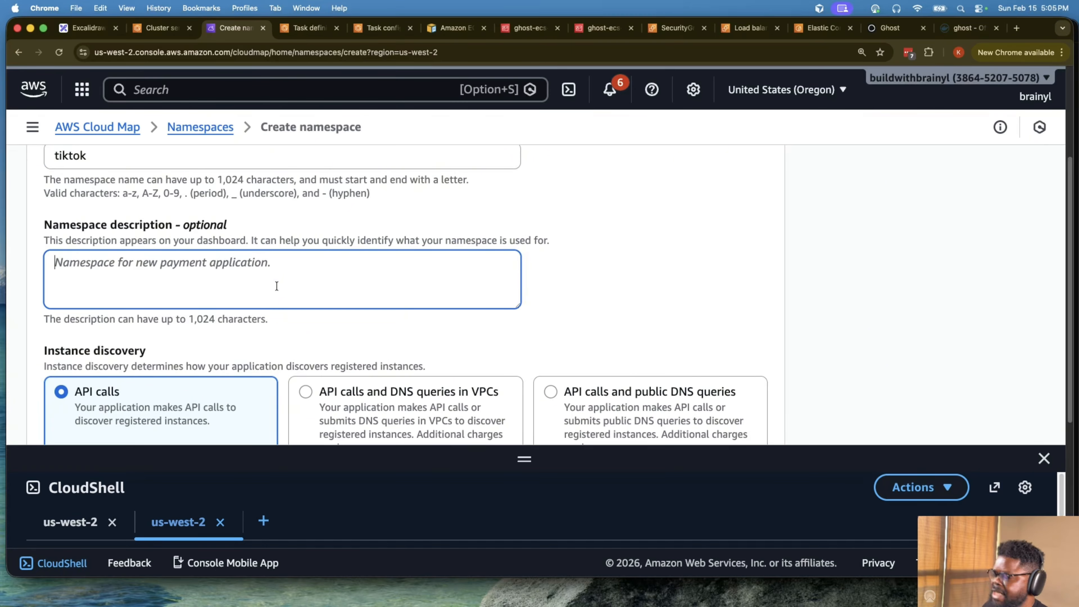
pyautogui.write('Tiktok')
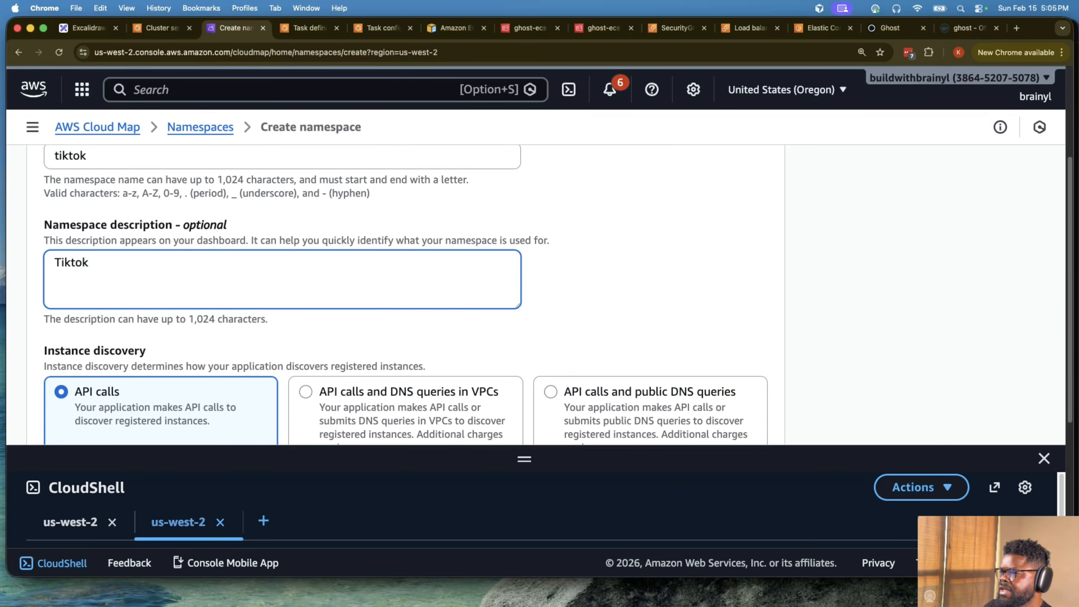
# - Set instance discovery to API calls and DNS queries in VPCs and associate the namespace with ghost-ecs-vpc
pyautogui.scroll(-5, 254, 262)
pyautogui.scroll(3, 255, 264)
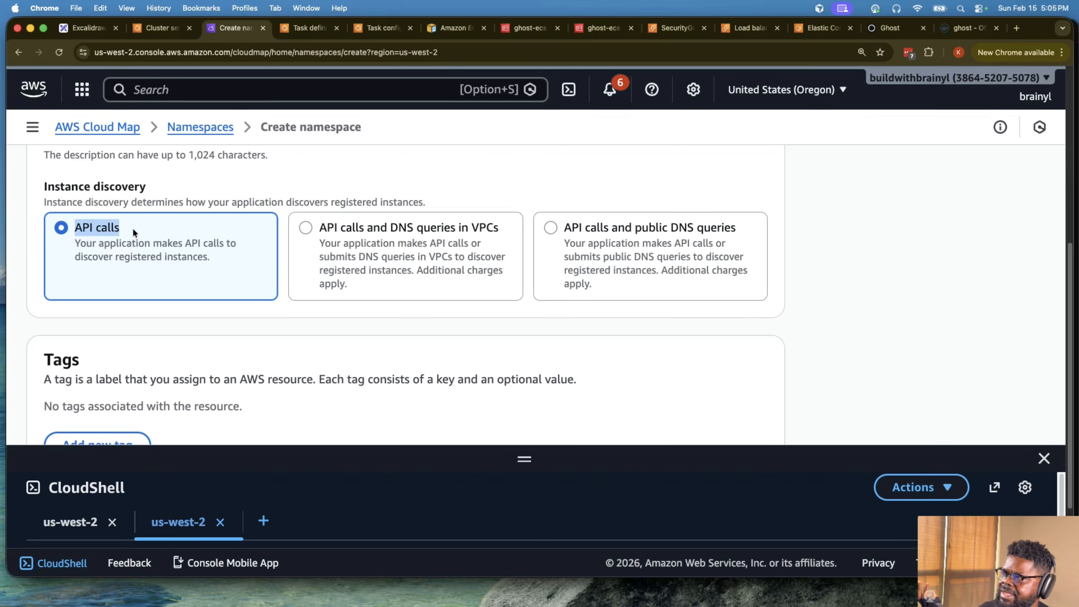
pyautogui.moveTo(319, 228); pyautogui.dragTo(352, 227)
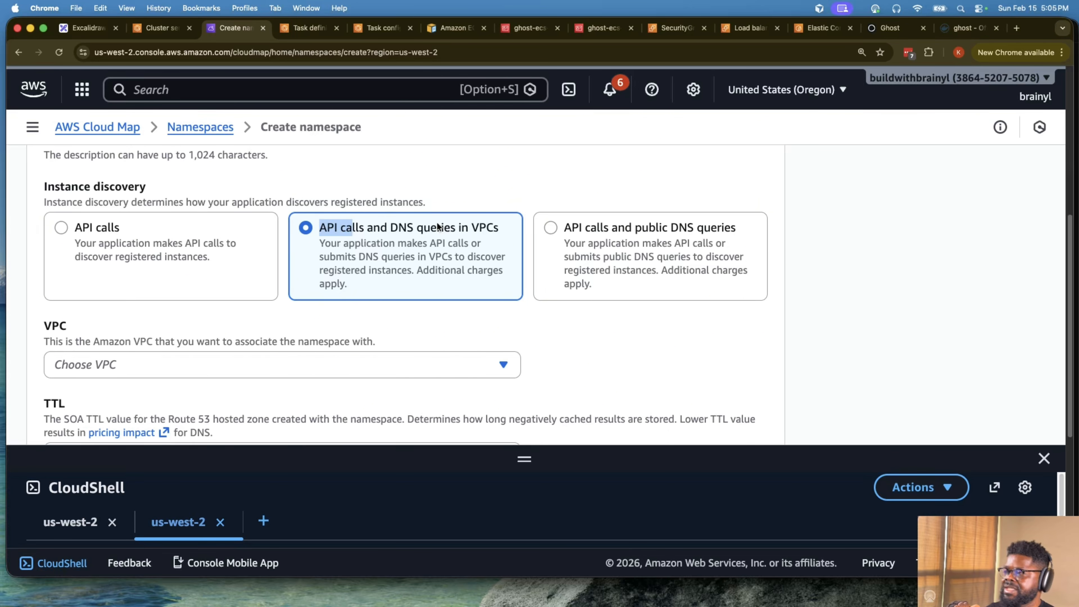
pyautogui.scroll(-5, 440, 229)
pyautogui.scroll(4, 424, 232)
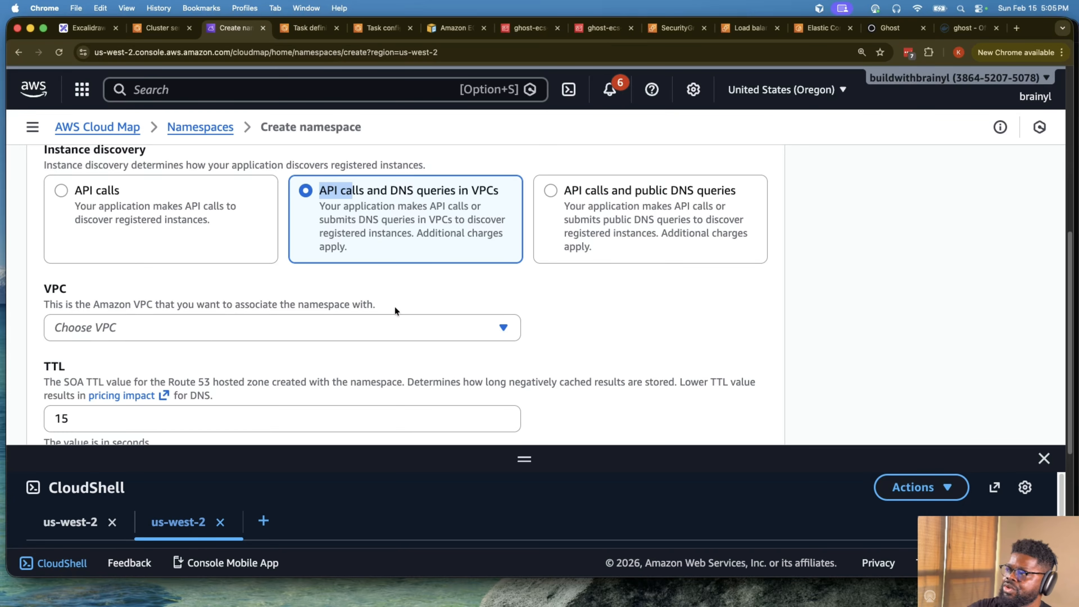
pyautogui.click(395, 317)
pyautogui.scroll(-5, 406, 327)
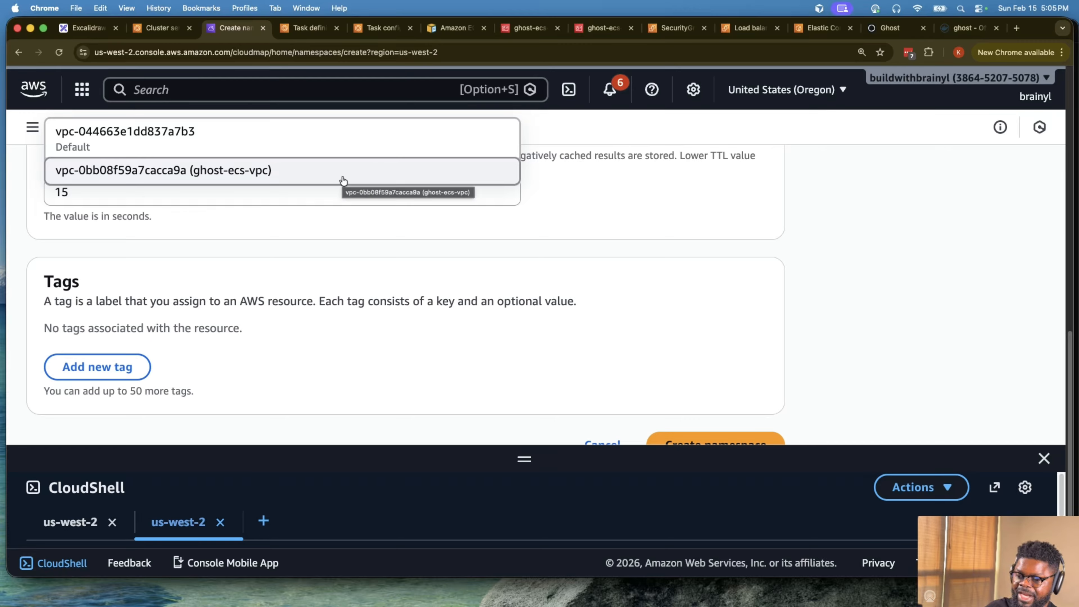
pyautogui.click(294, 171)
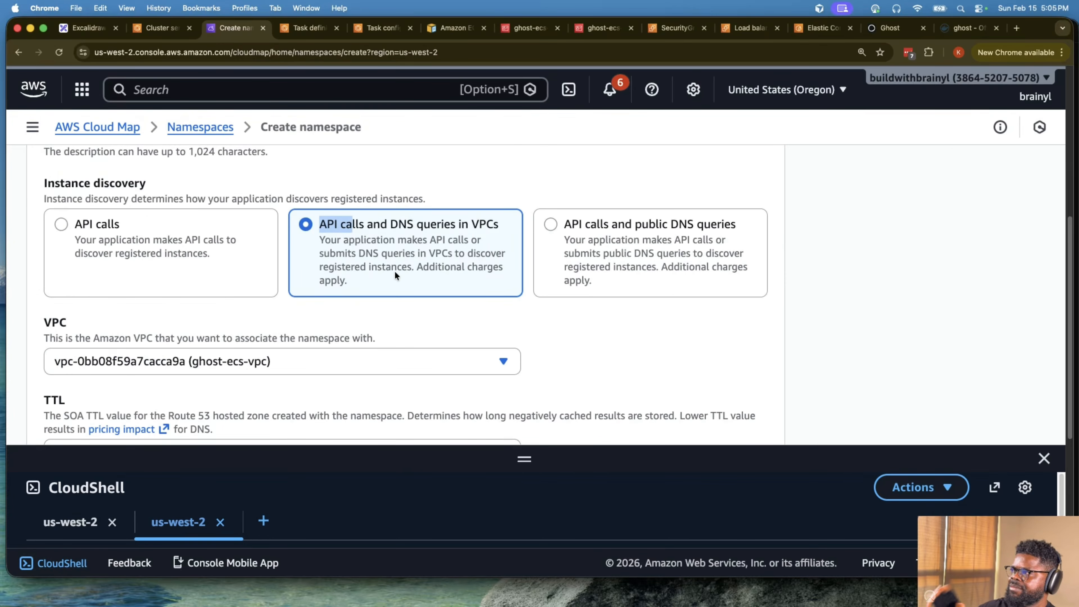
# - Review the tiktok namespace settings, create the namespace and dismiss the progress notification
pyautogui.scroll(-5, 397, 272)
pyautogui.scroll(-1, 402, 276)
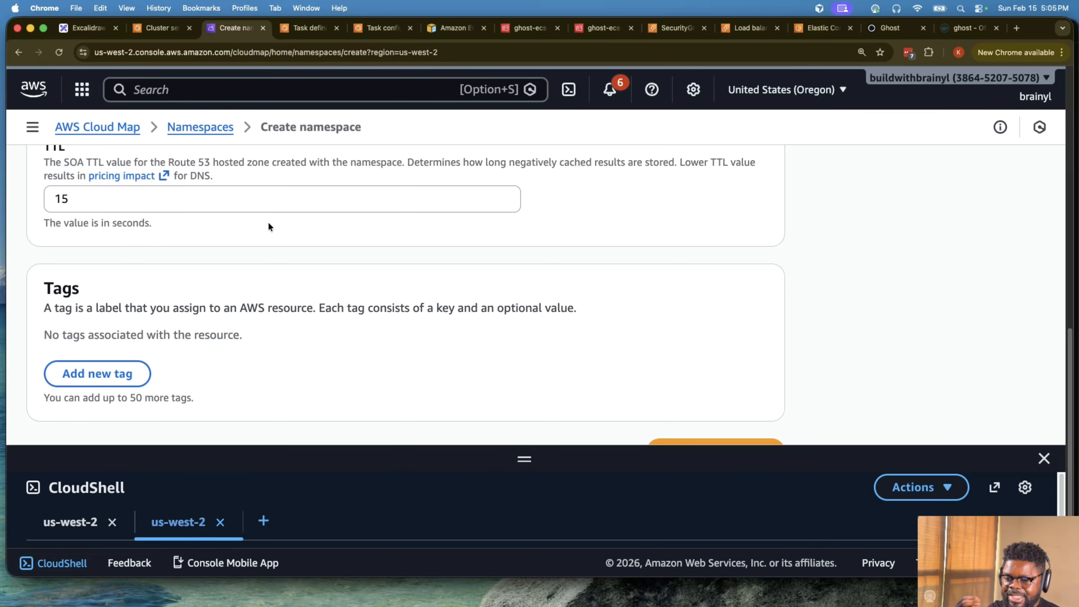
pyautogui.scroll(10, 299, 238)
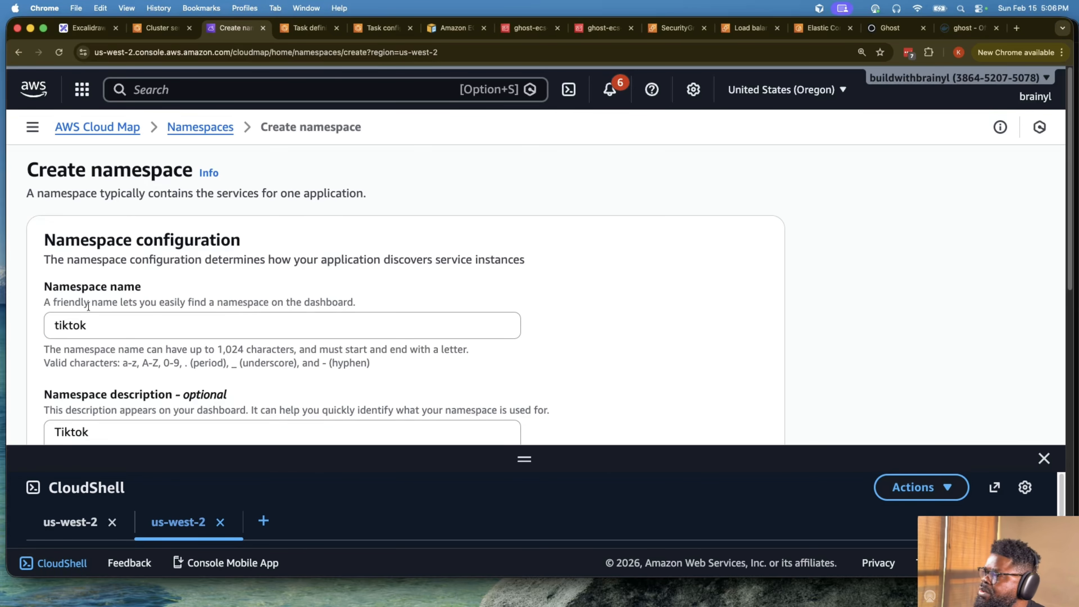
pyautogui.click(81, 324)
pyautogui.scroll(-7, 559, 324)
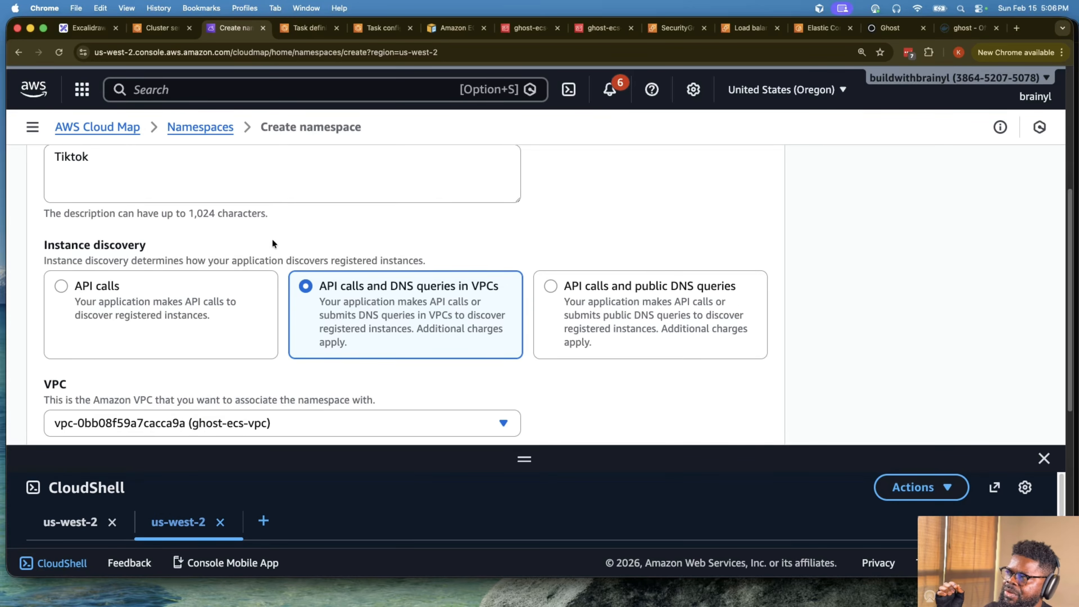
pyautogui.scroll(5, 272, 240)
pyautogui.scroll(-12, 818, 395)
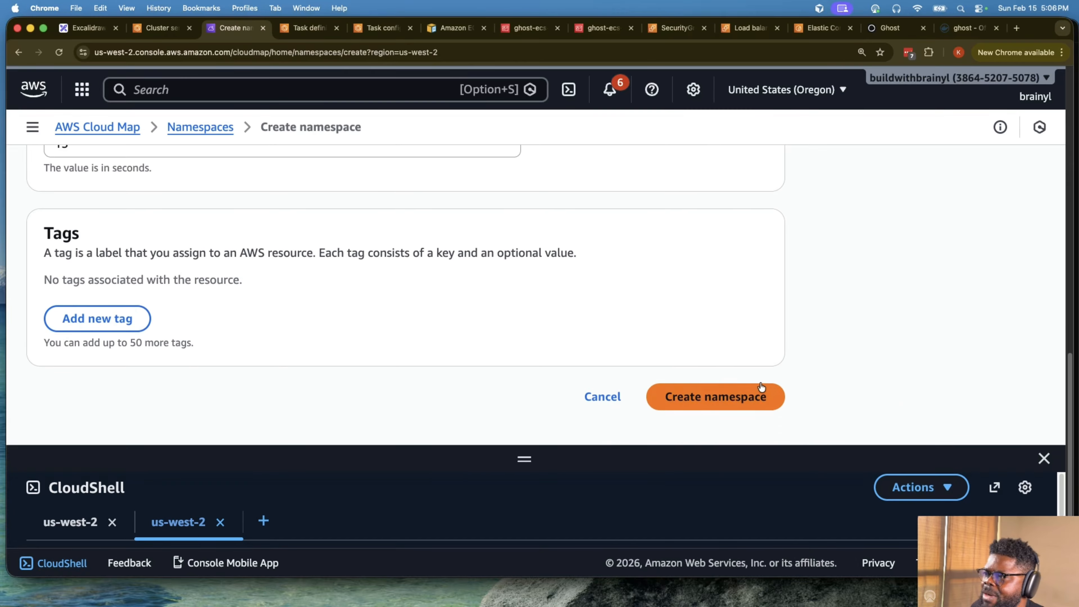
pyautogui.click(751, 394)
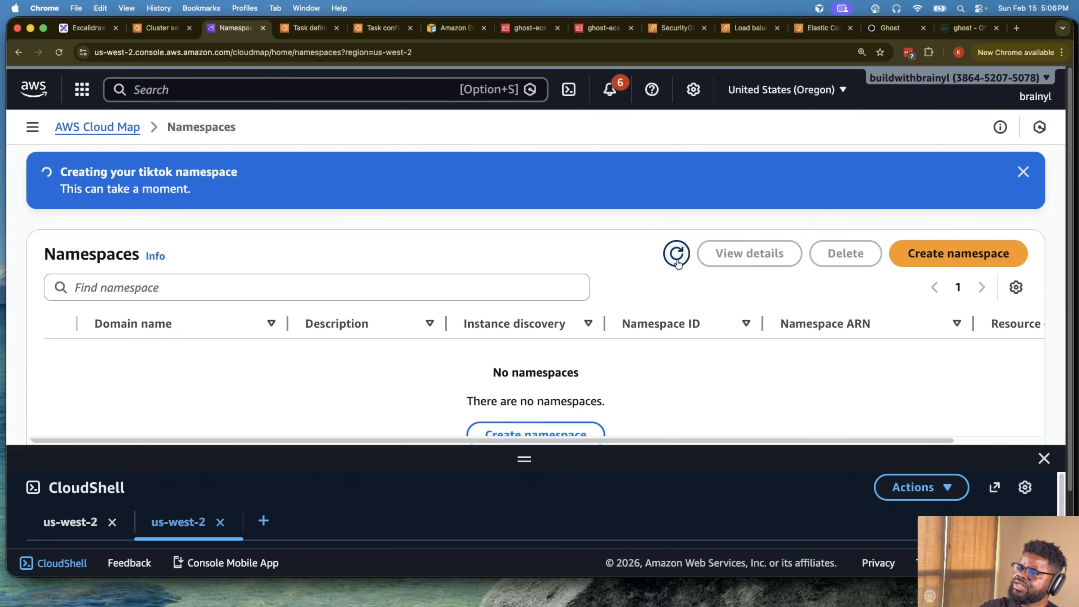
pyautogui.click(1023, 172)
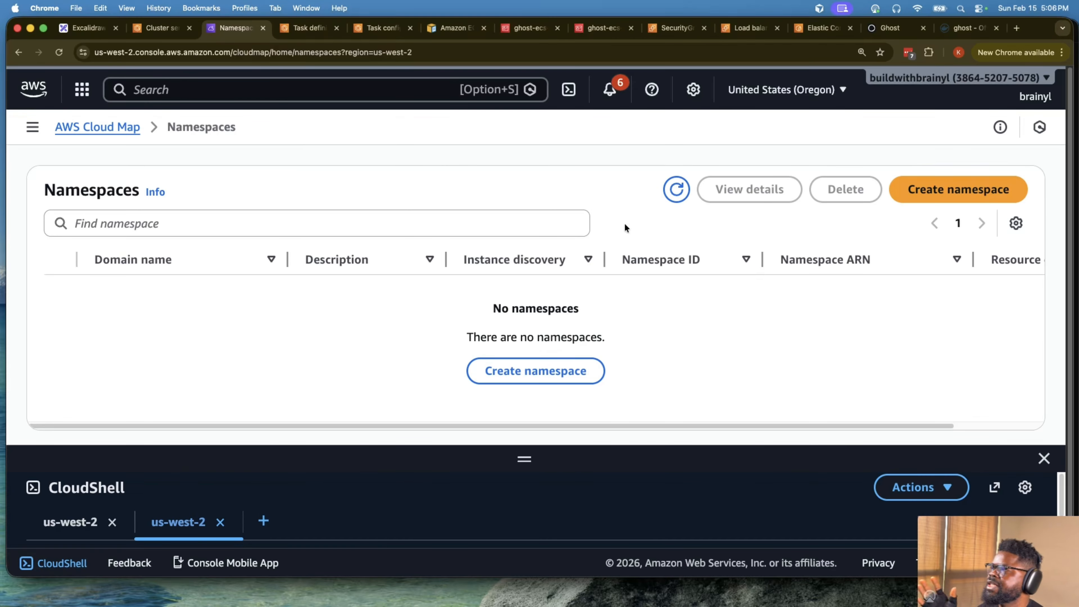
# - Search the AWS console for route53, open Route 53 in a separate browser tab and show its hosted zones
pyautogui.click(282, 90)
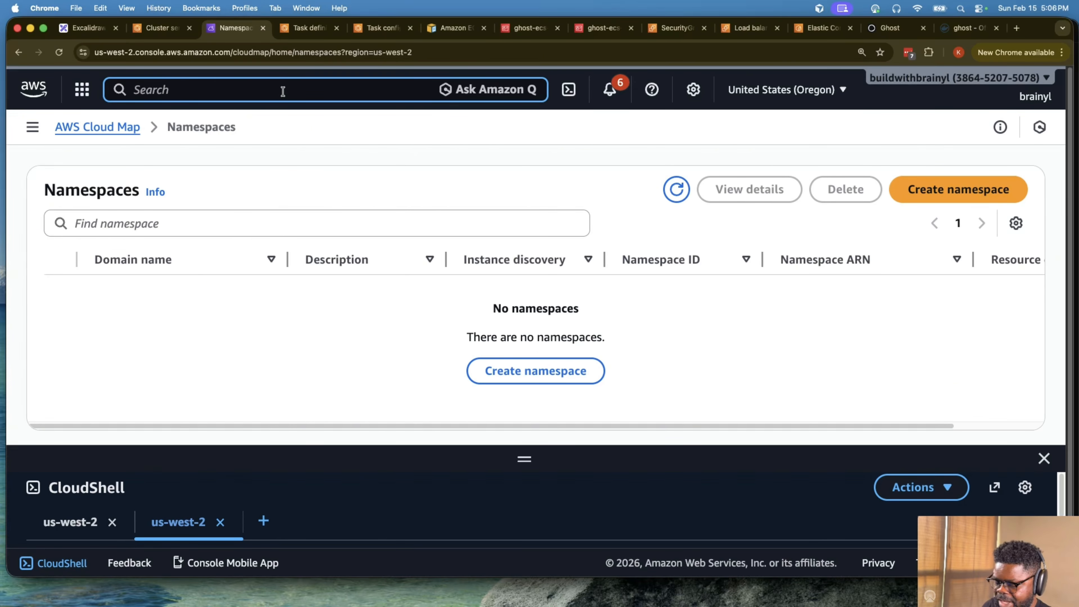
pyautogui.write('route 53')
pyautogui.press('Left')
pyautogui.press('Left')
pyautogui.press('BackSpace')
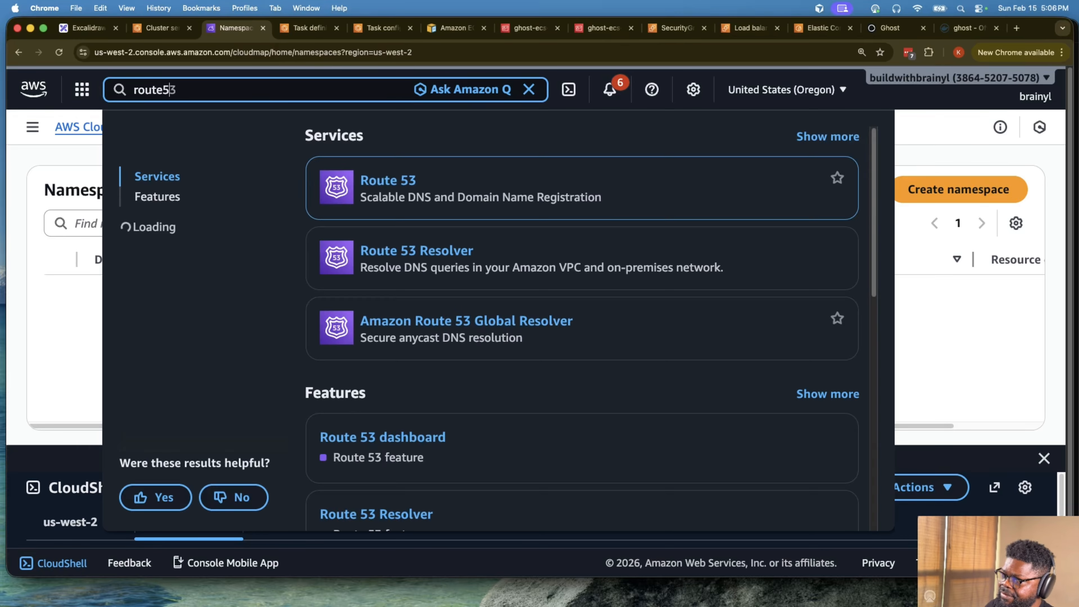
pyautogui.keyDown('super'); pyautogui.click(380, 180); pyautogui.keyUp('super')
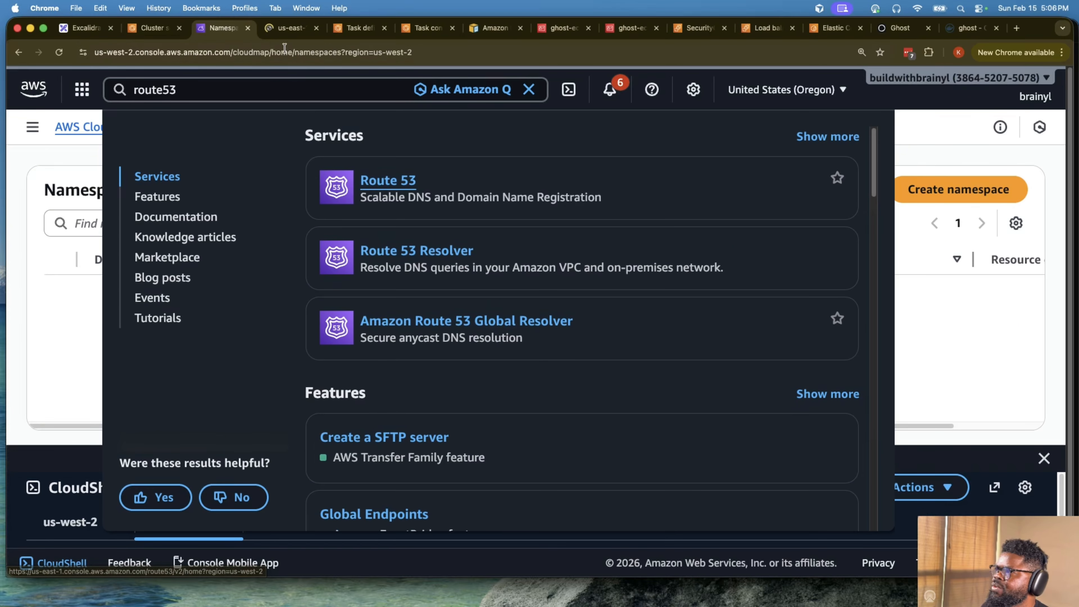
pyautogui.click(286, 29)
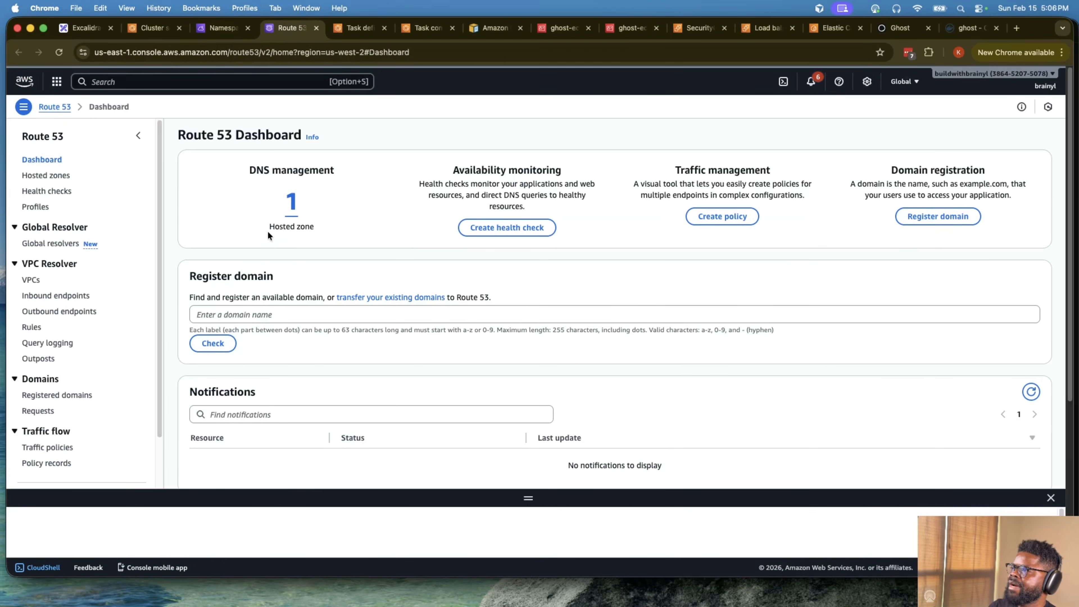
pyautogui.click(291, 208)
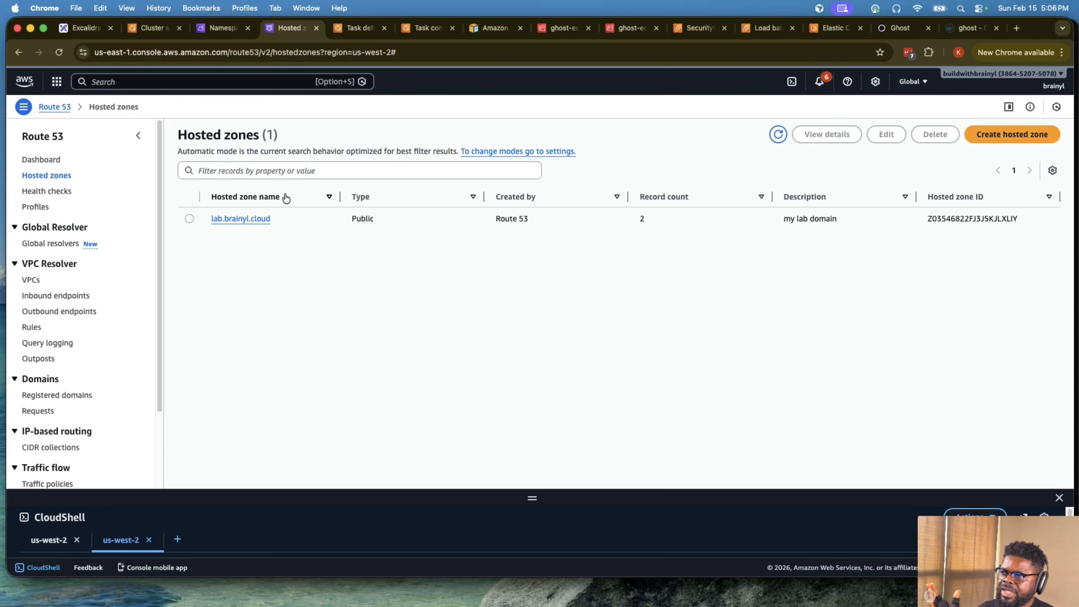
# - Refresh the Route 53 hosted zones, return to Cloud Map, close the service search and refresh its namespaces list
pyautogui.click(786, 136)
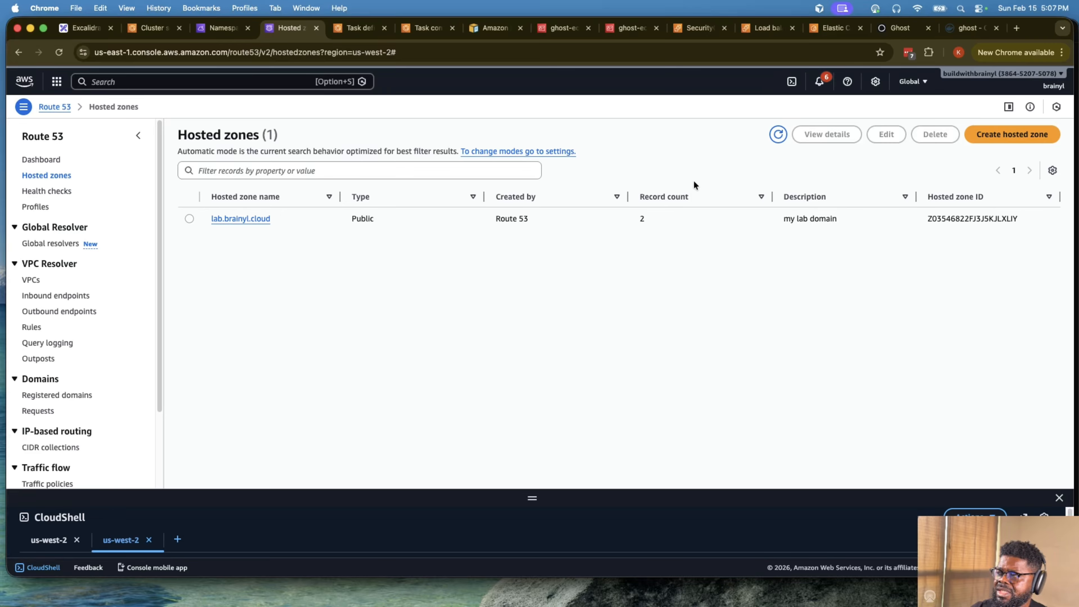
pyautogui.click(768, 135)
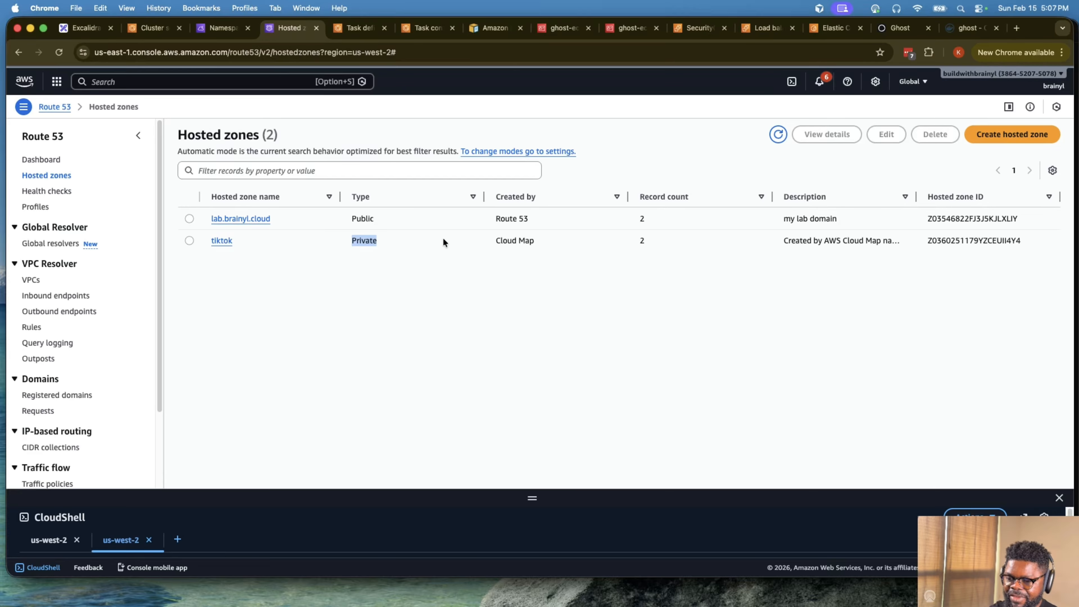
pyautogui.click(222, 29)
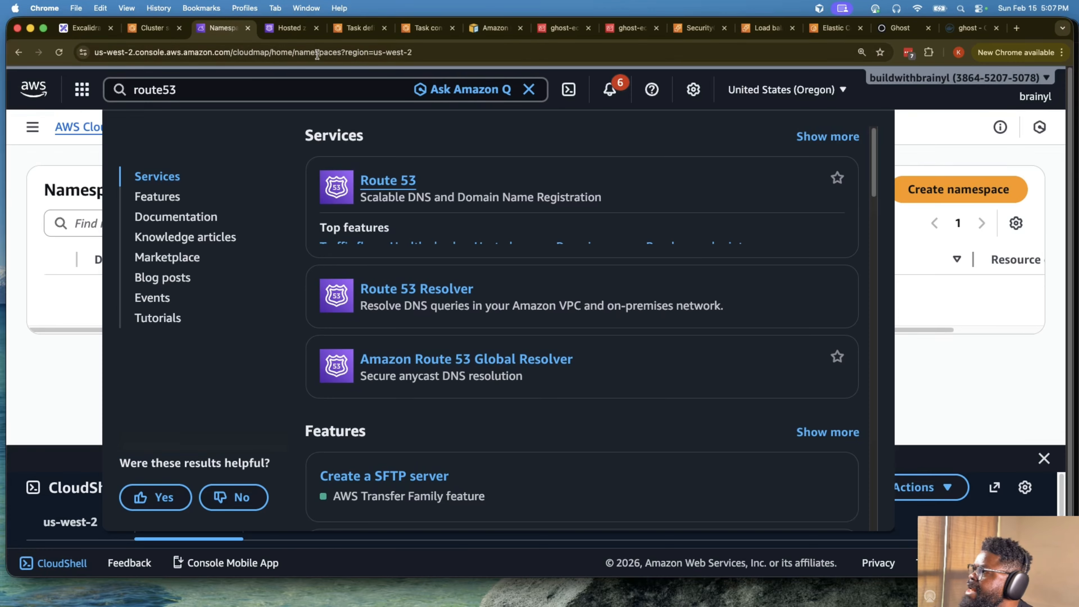
pyautogui.click(956, 158)
pyautogui.click(682, 179)
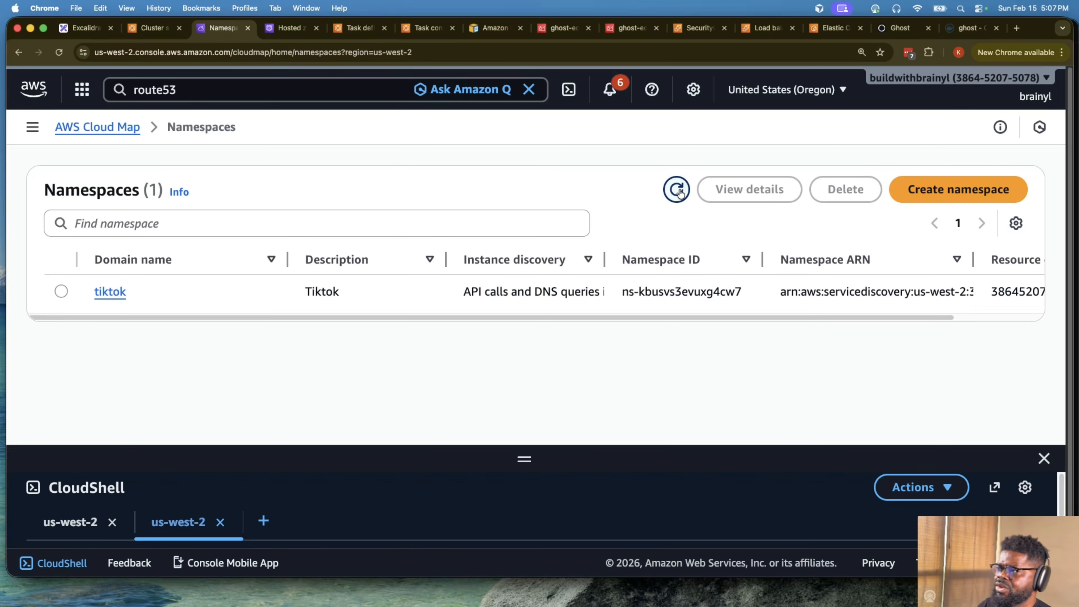
# - Open the tiktok namespace and examine its details, associated Route 53 hosted zone and VPC, and services list
pyautogui.click(114, 291)
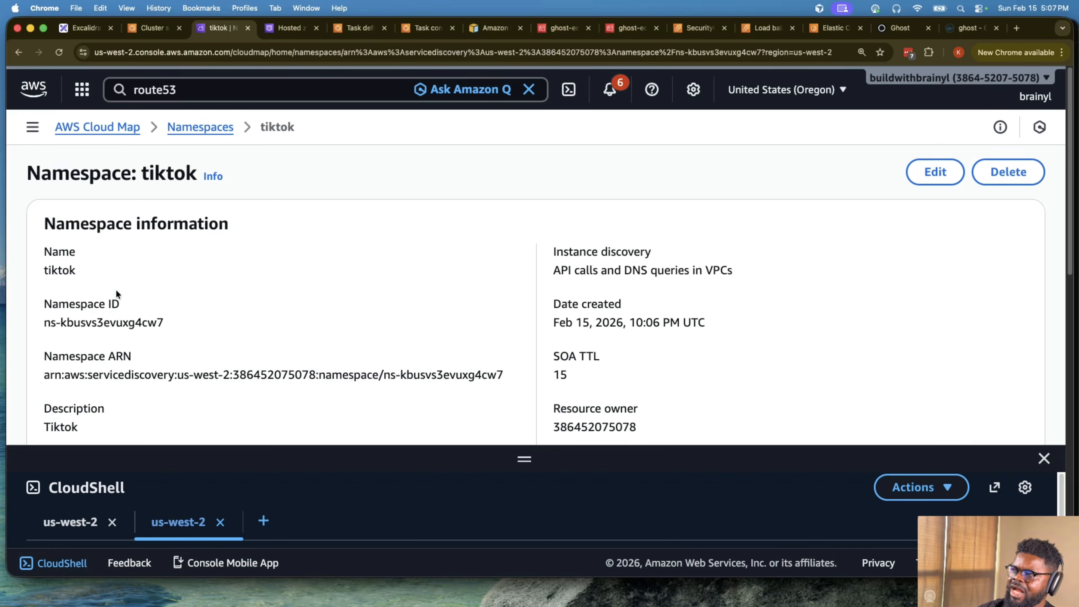
pyautogui.scroll(-5, 170, 293)
pyautogui.scroll(-1, 340, 298)
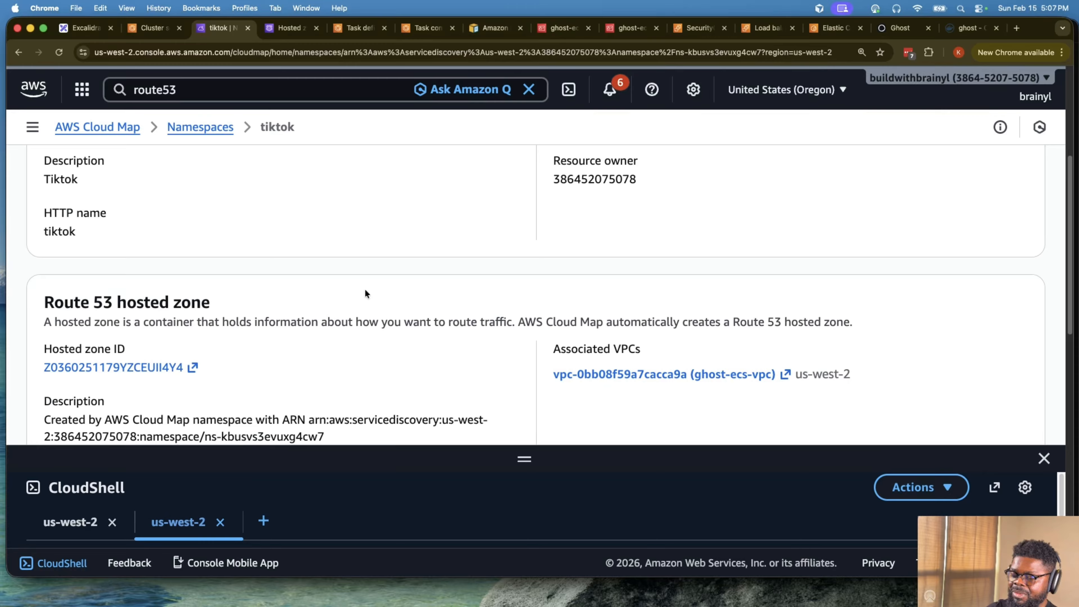
pyautogui.scroll(-5, 365, 287)
pyautogui.scroll(-15, 366, 282)
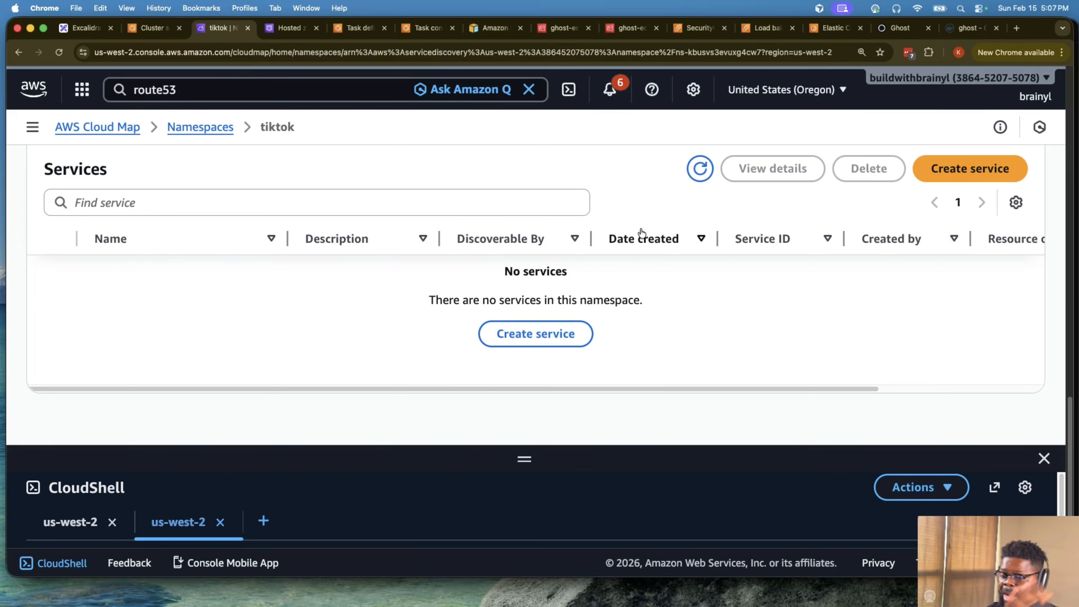
pyautogui.scroll(10, 643, 232)
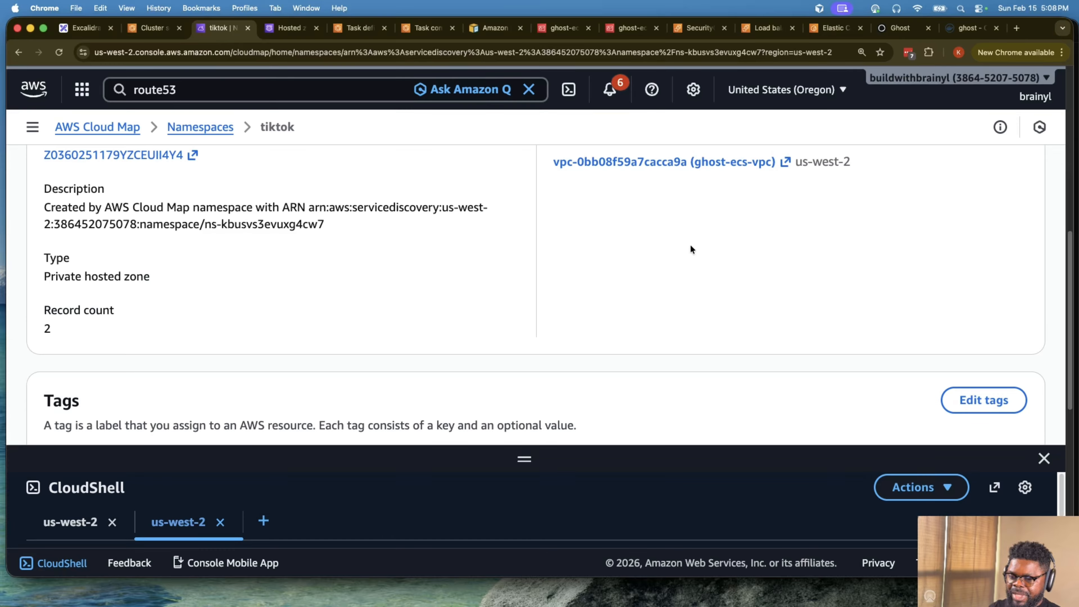
# - Open the service creation form for the tiktok namespace and look through its health check and tag options
pyautogui.scroll(-7, 677, 208)
pyautogui.click(1014, 287)
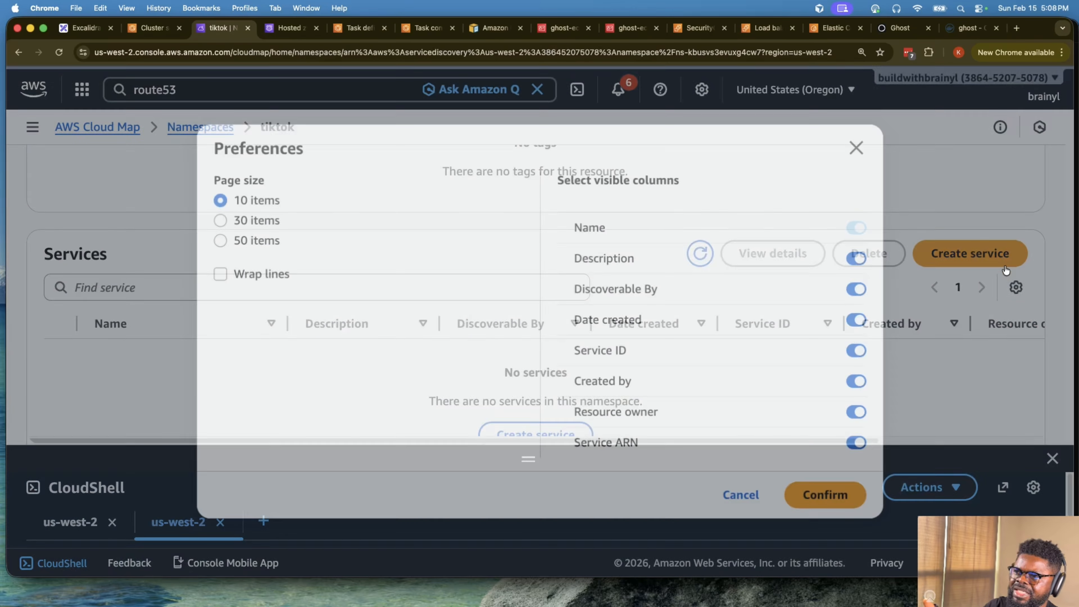
pyautogui.click(857, 147)
pyautogui.click(944, 251)
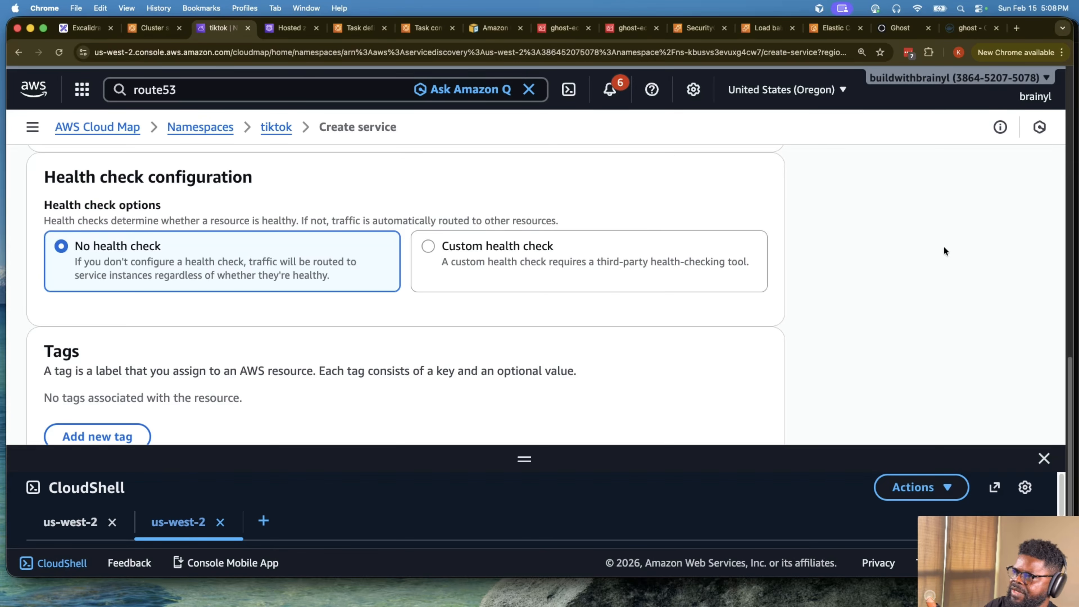
pyautogui.scroll(-3, 573, 242)
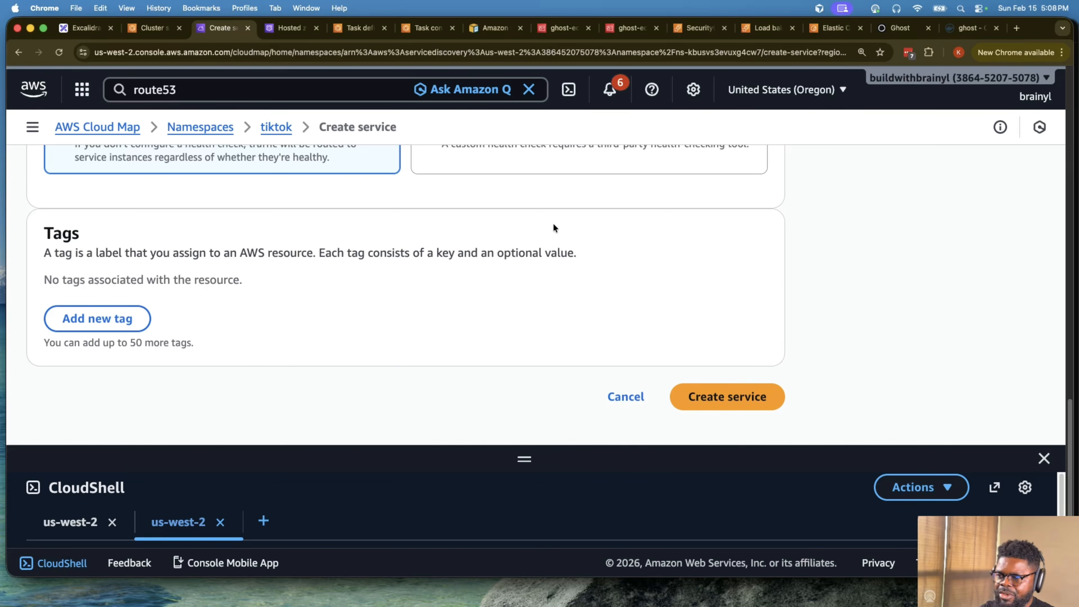
pyautogui.scroll(10, 553, 222)
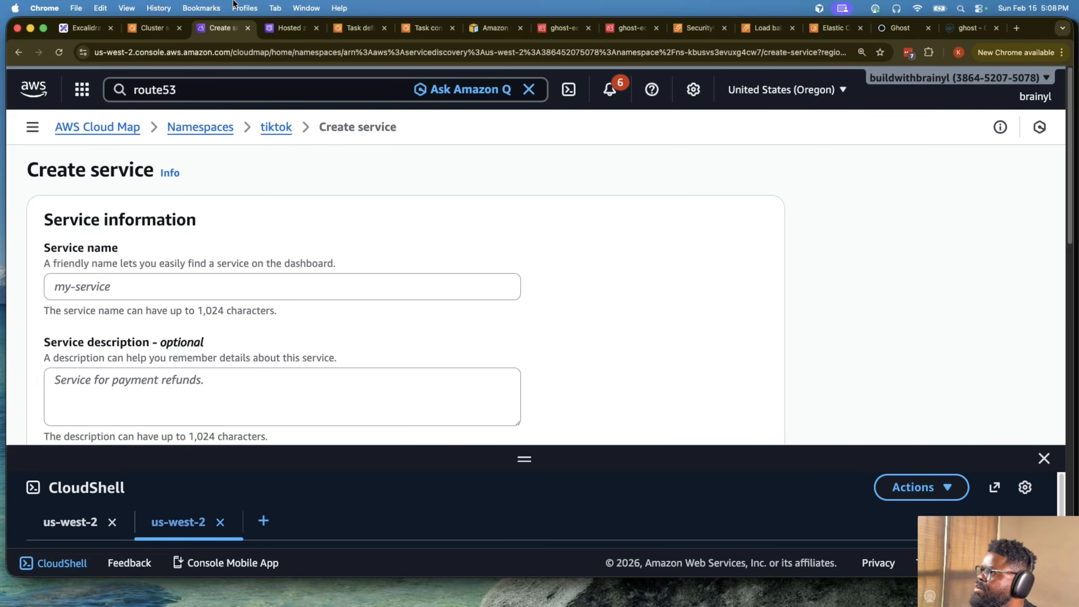
# - Look at the ghost-ecs-cluster services and the Ghost site's load balancer address, and return to the Cloud Map service form
pyautogui.click(157, 26)
pyautogui.click(977, 192)
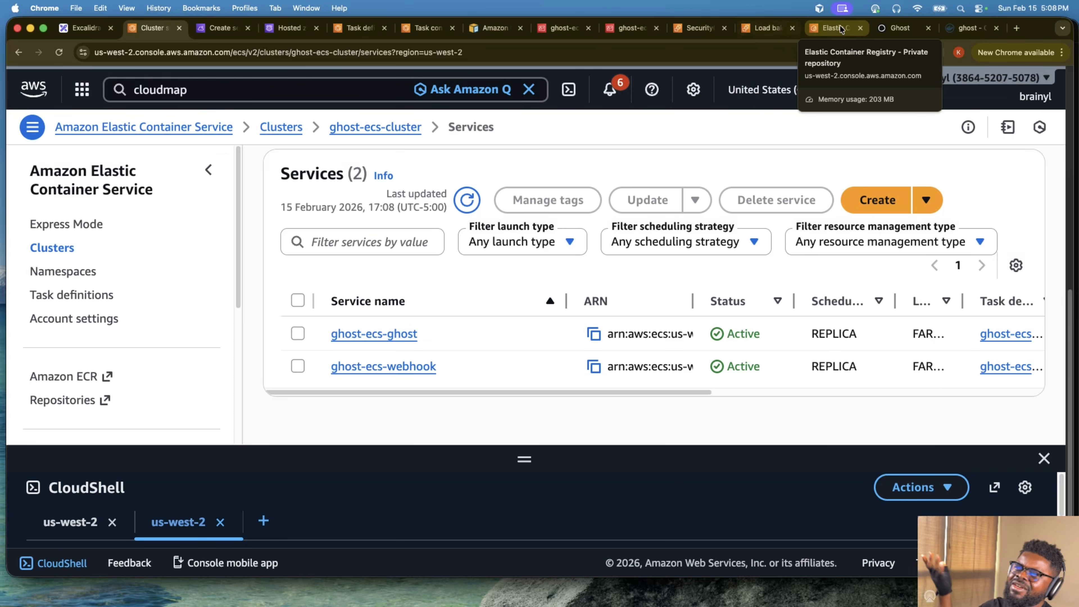
pyautogui.click(899, 28)
pyautogui.click(385, 52)
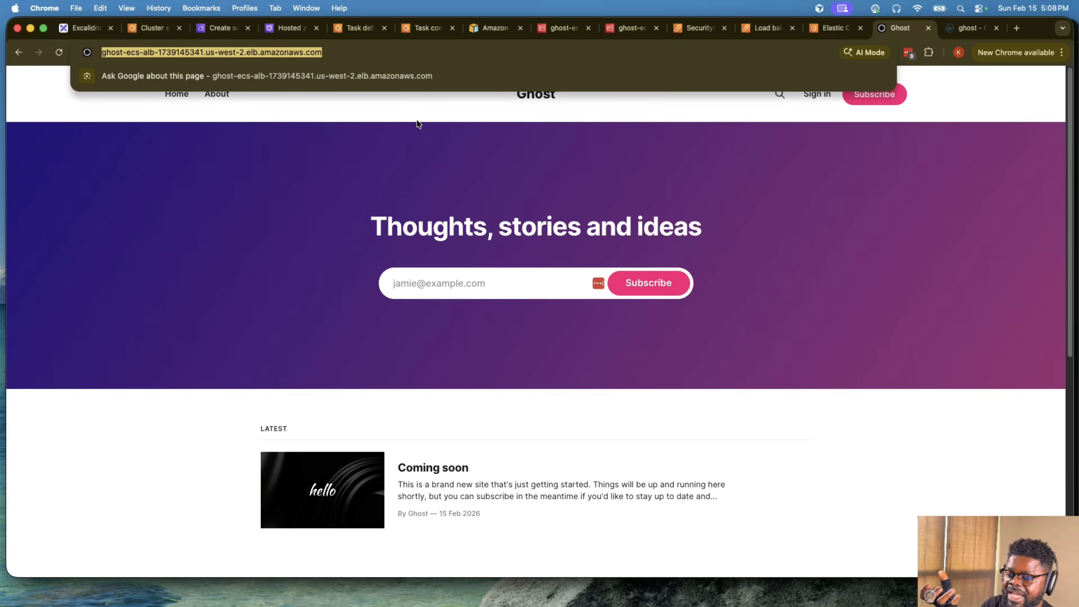
pyautogui.click(267, 195)
pyautogui.click(131, 28)
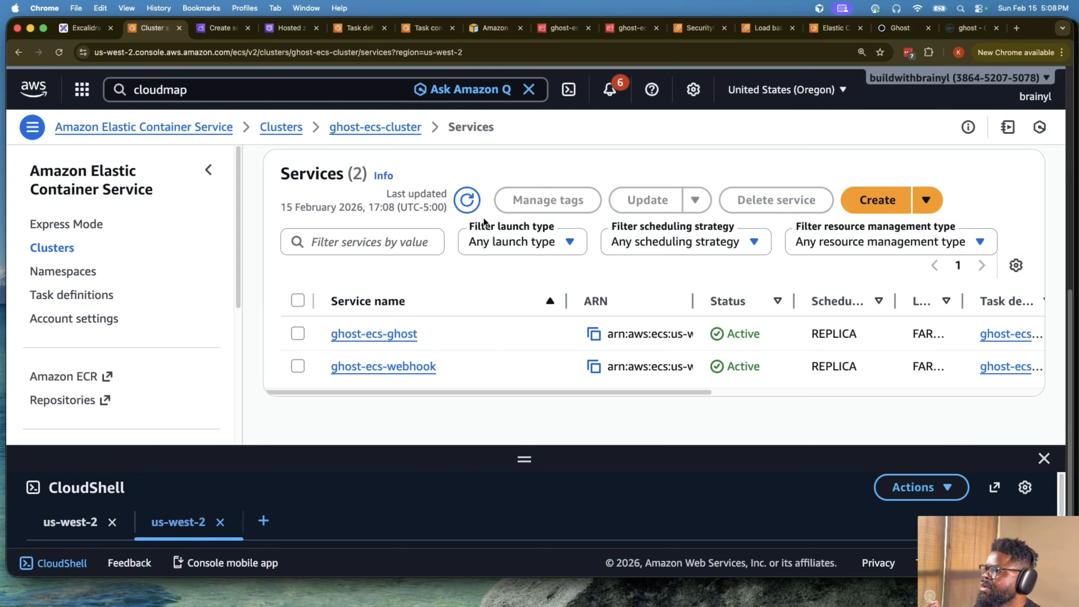
pyautogui.scroll(3, 536, 273)
pyautogui.click(220, 34)
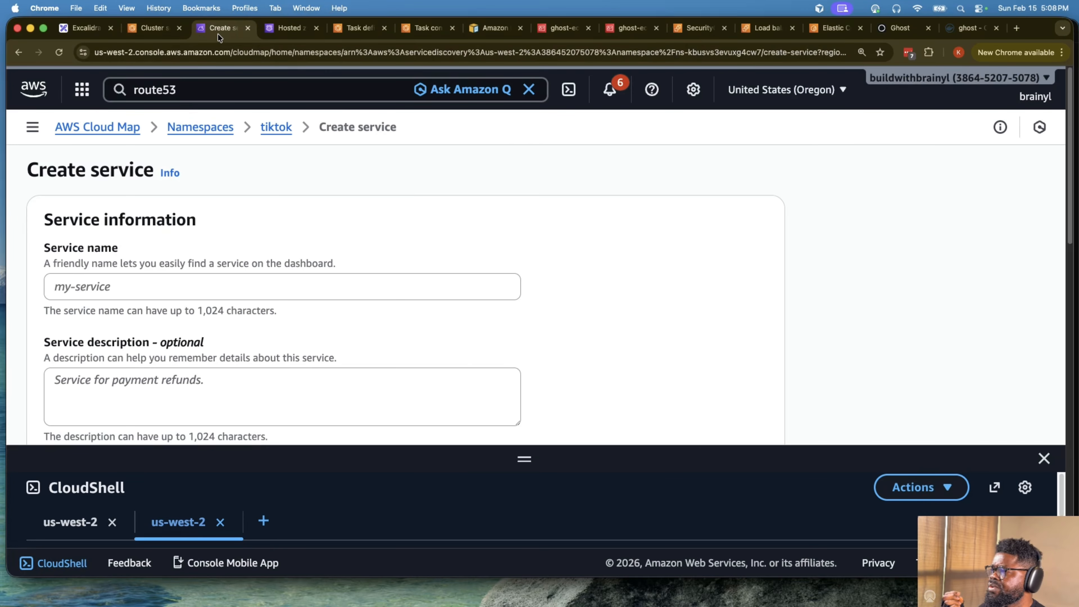
# - Start an update of the ghost-ecs-webhook service in ghost-ecs-cluster
pyautogui.click(153, 30)
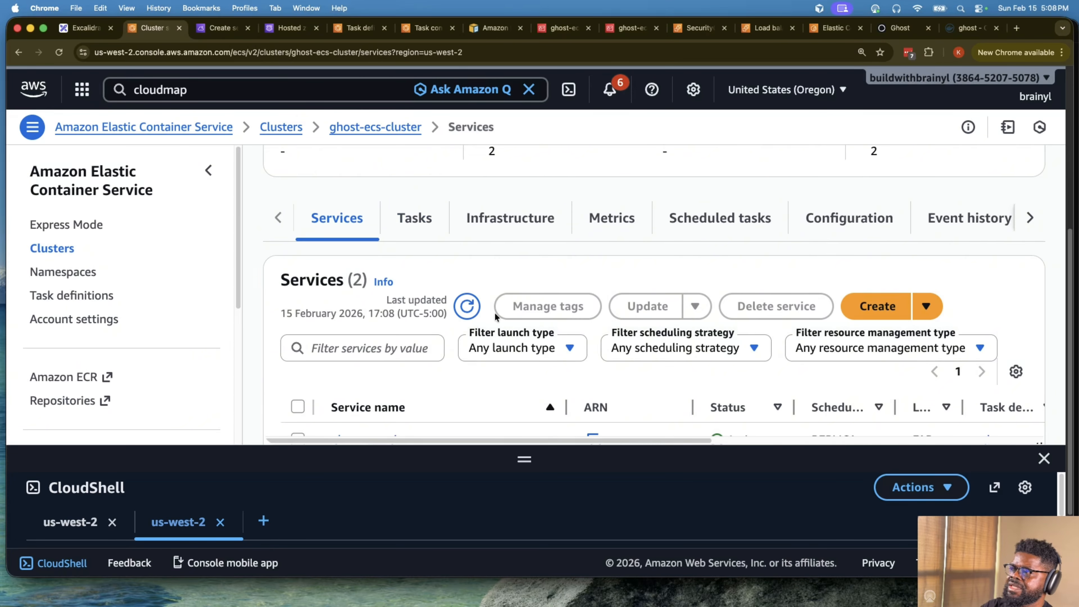
pyautogui.scroll(-3, 495, 312)
pyautogui.click(298, 366)
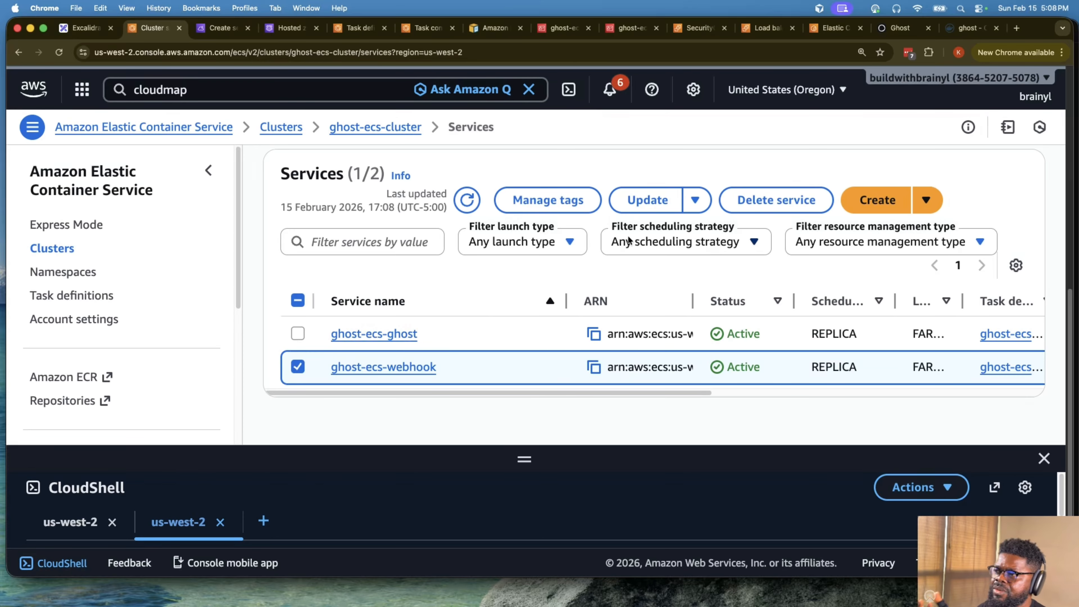
pyautogui.click(647, 199)
# - Enable service discovery for the webhook service and select the existing tiktok namespace
pyautogui.scroll(-5, 512, 355)
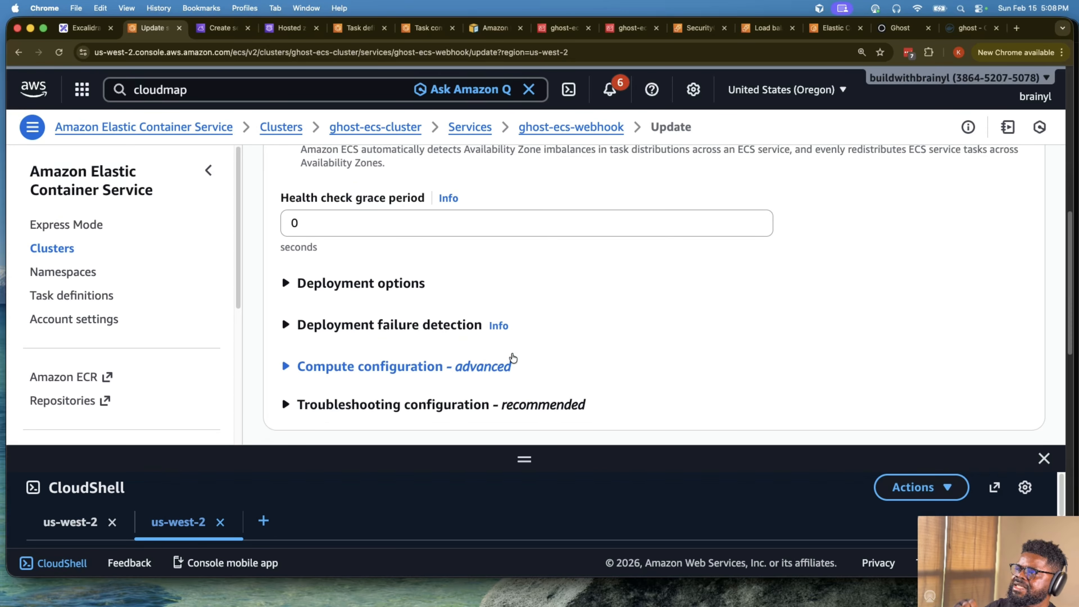
pyautogui.scroll(-5, 471, 373)
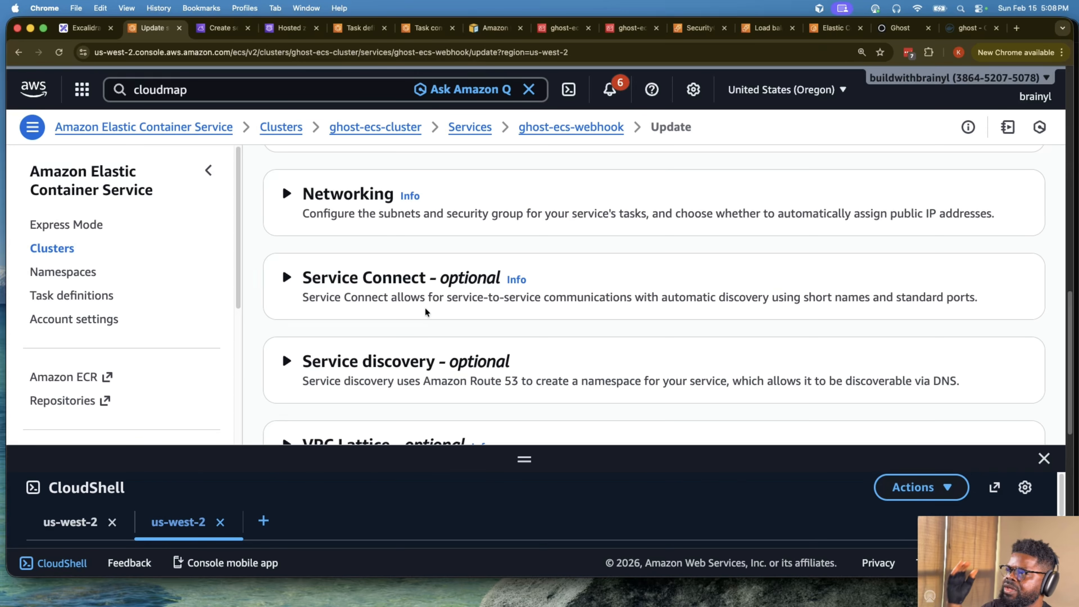
pyautogui.scroll(-3, 406, 310)
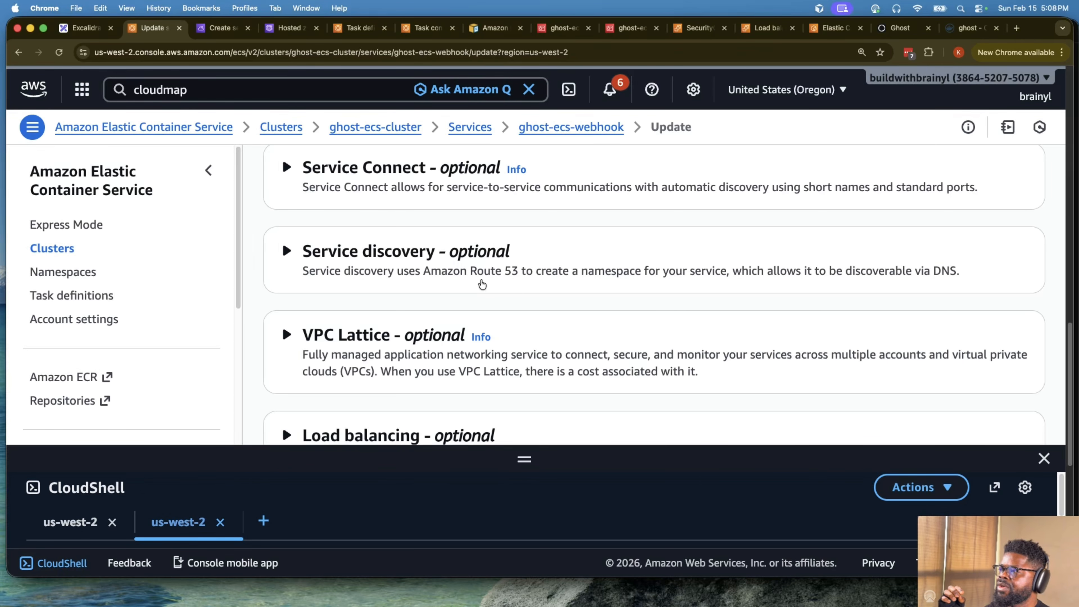
pyautogui.click(370, 248)
pyautogui.click(345, 295)
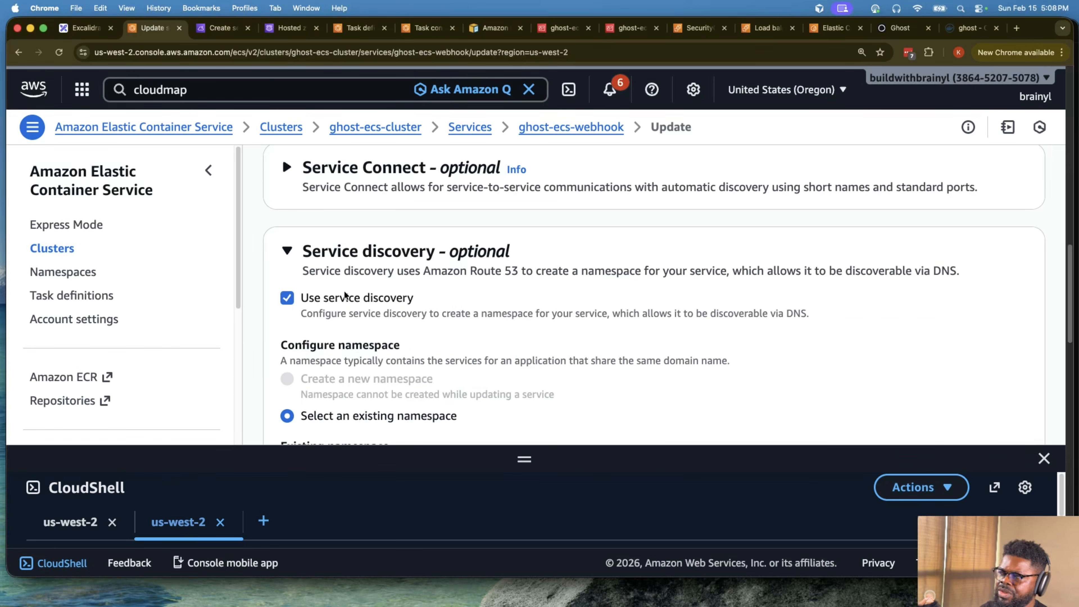
pyautogui.scroll(-3, 463, 306)
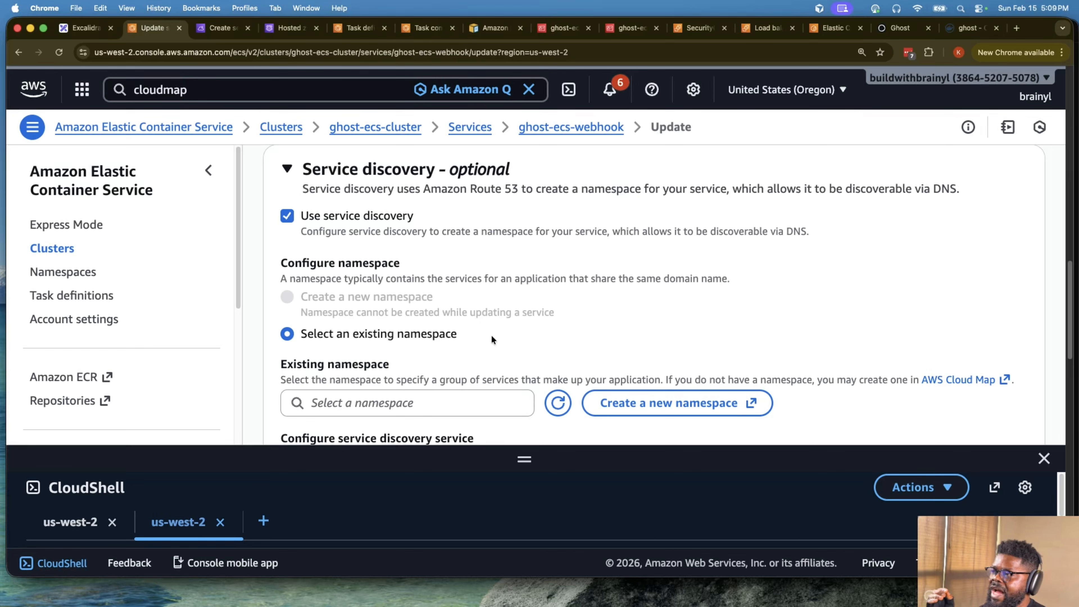
pyautogui.click(490, 395)
pyautogui.scroll(-3, 490, 396)
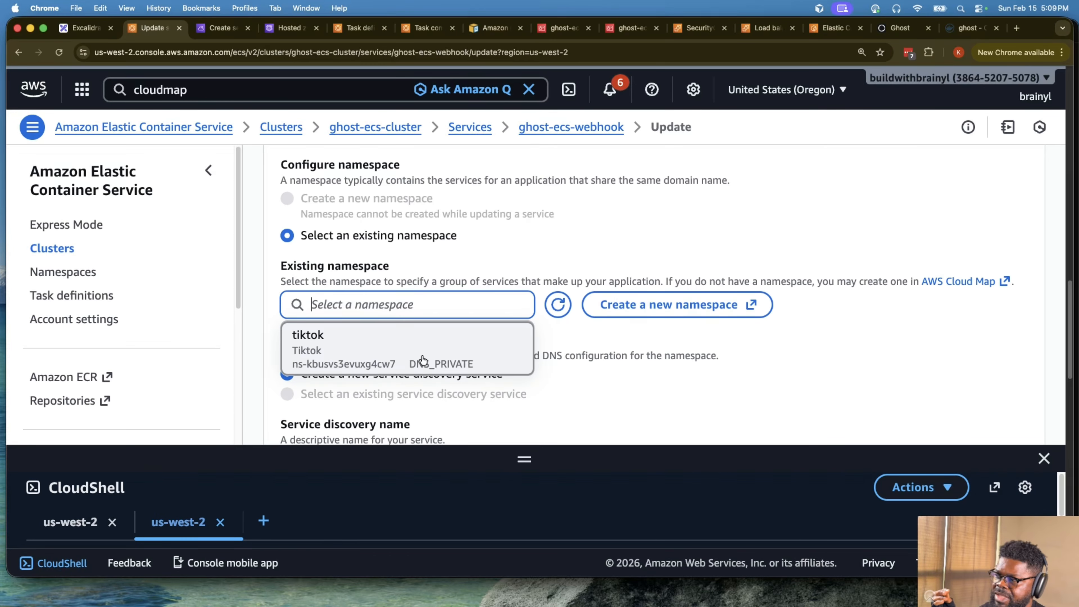
pyautogui.click(437, 361)
# - Name the new service discovery service webhooks and describe it as My webhooks service
pyautogui.scroll(-10, 438, 345)
pyautogui.scroll(1, 404, 287)
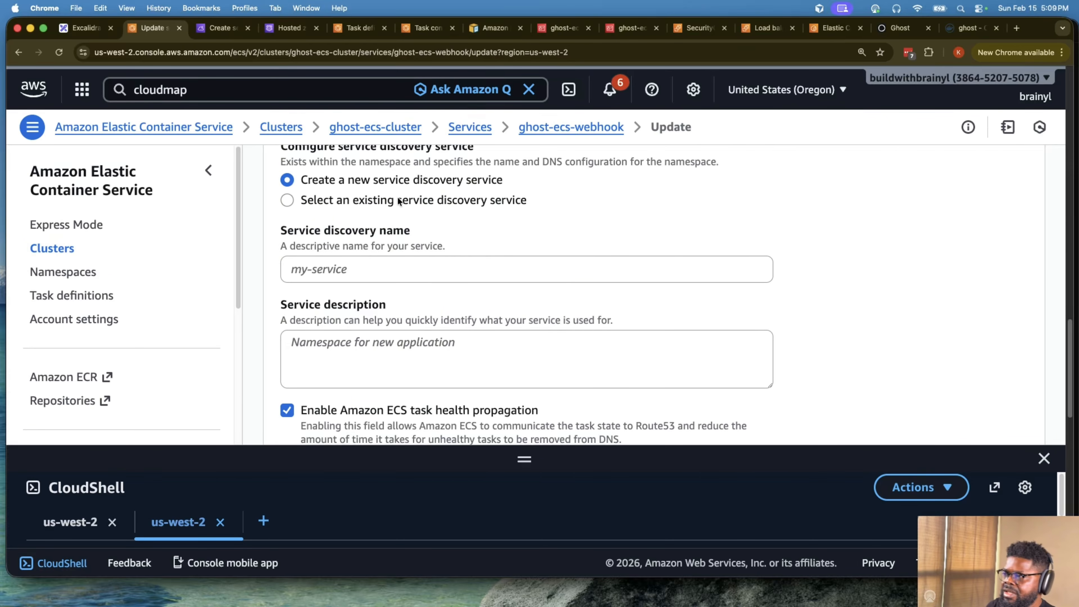
pyautogui.click(411, 260)
pyautogui.write('webhooks')
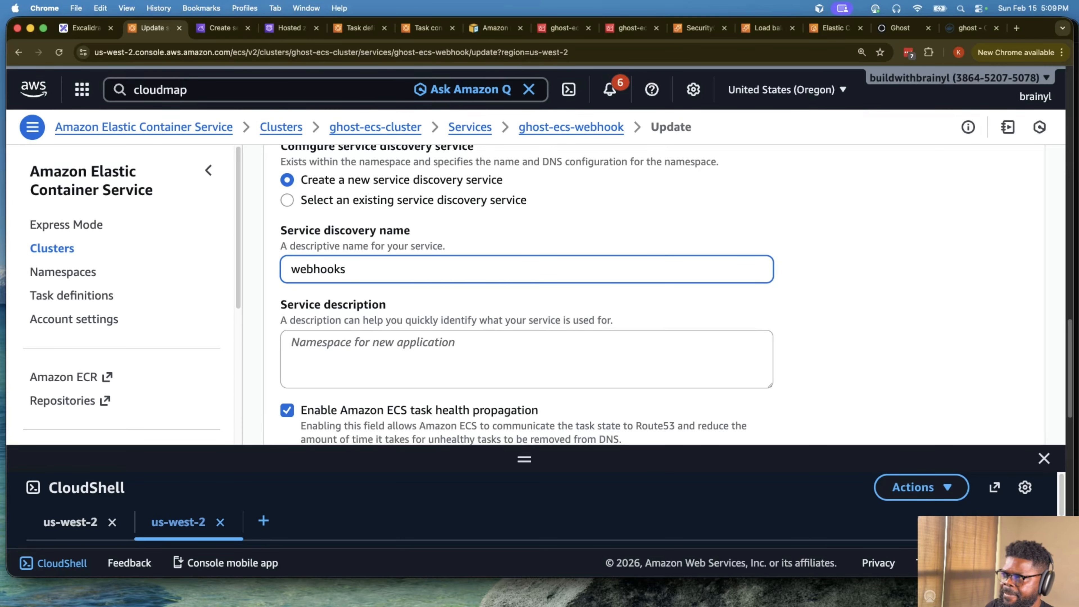
pyautogui.click(579, 353)
pyautogui.write('e')
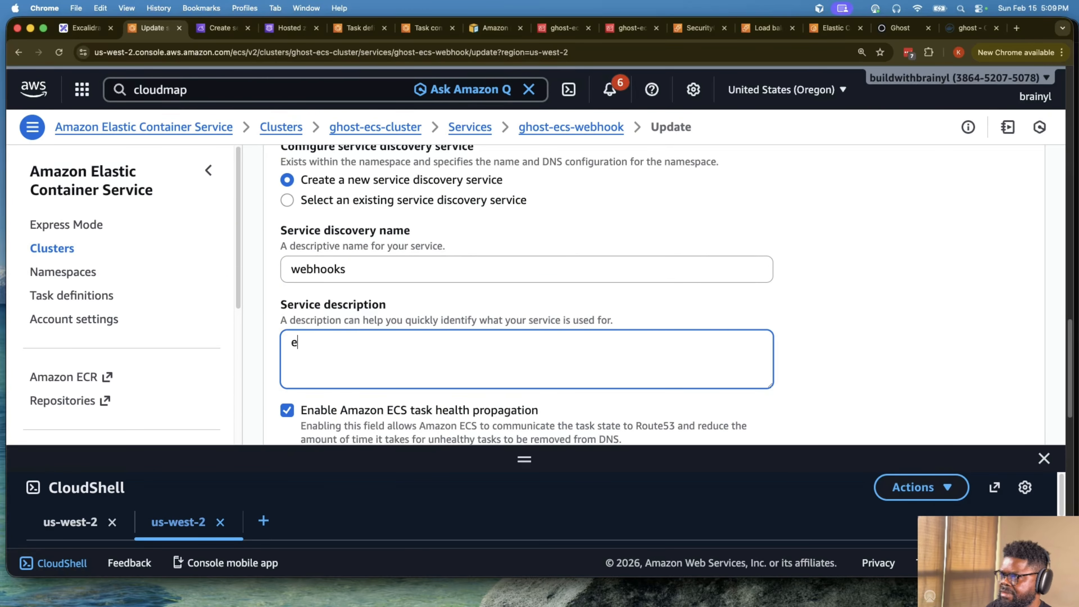
pyautogui.press('BackSpace')
pyautogui.write('My webh')
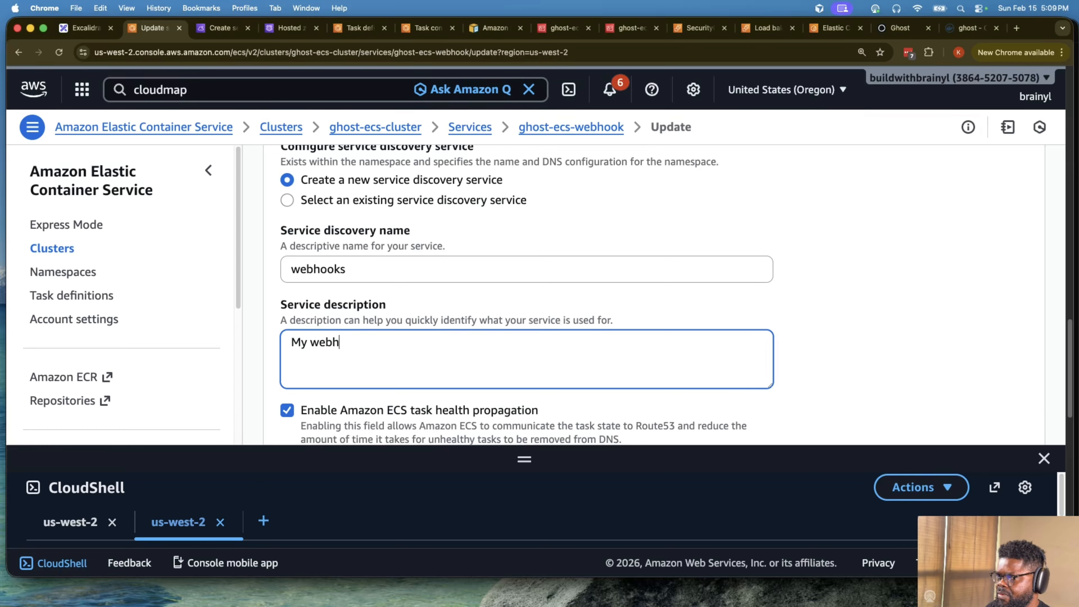
pyautogui.write('ooks server')
pyautogui.press('BackSpace')
pyautogui.press('BackSpace')
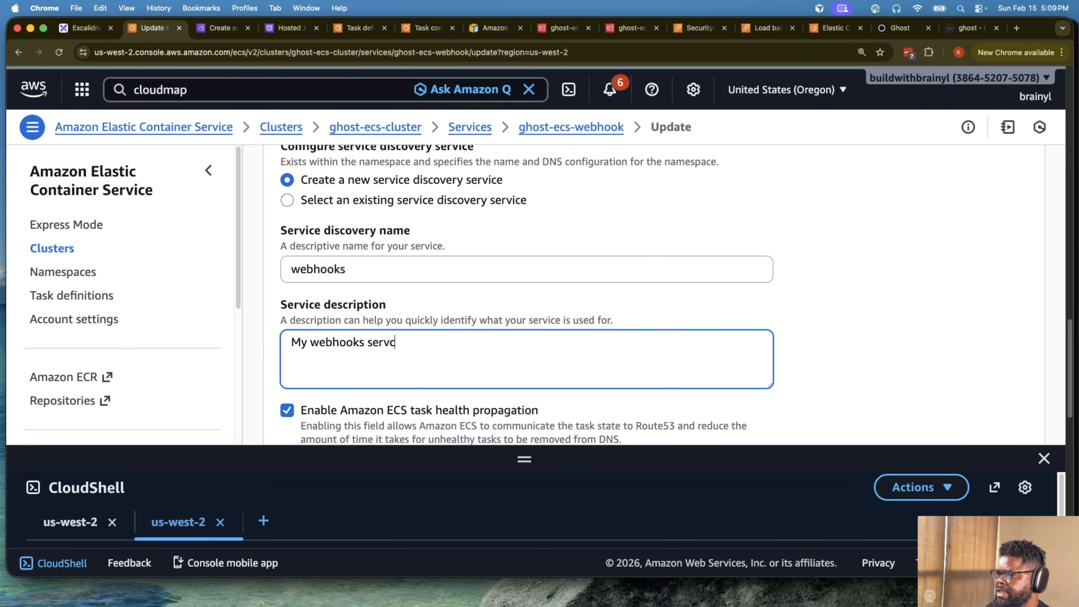
pyautogui.write('ice')
# - Keep ECS task health propagation enabled and DNS record 1 as type A, and submit the ghost-ecs-webhook service update
pyautogui.scroll(-3, 624, 356)
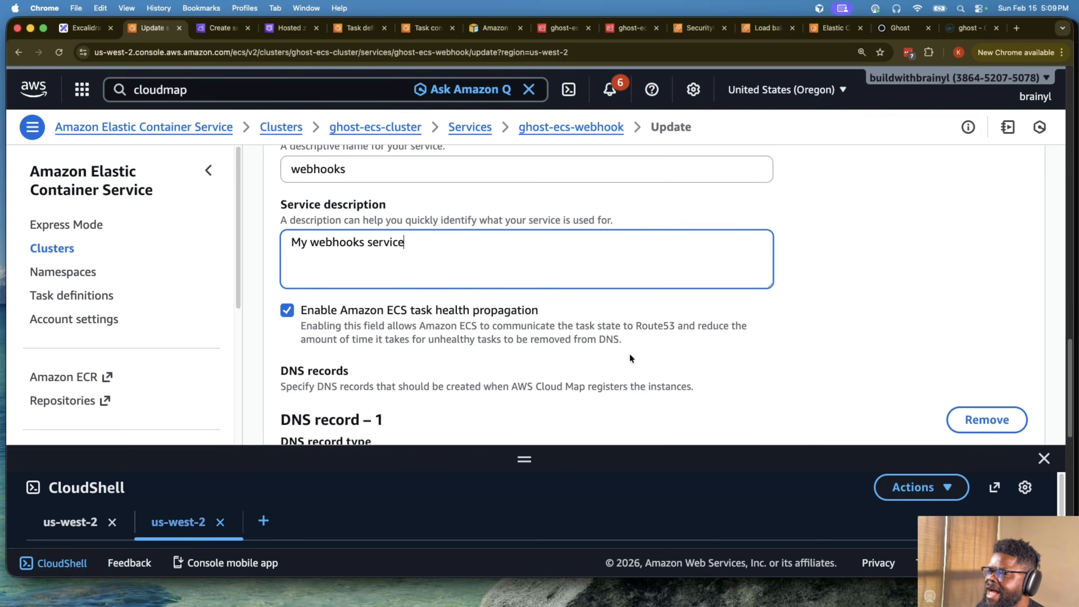
pyautogui.click(439, 307)
pyautogui.moveTo(432, 306); pyautogui.dragTo(393, 305)
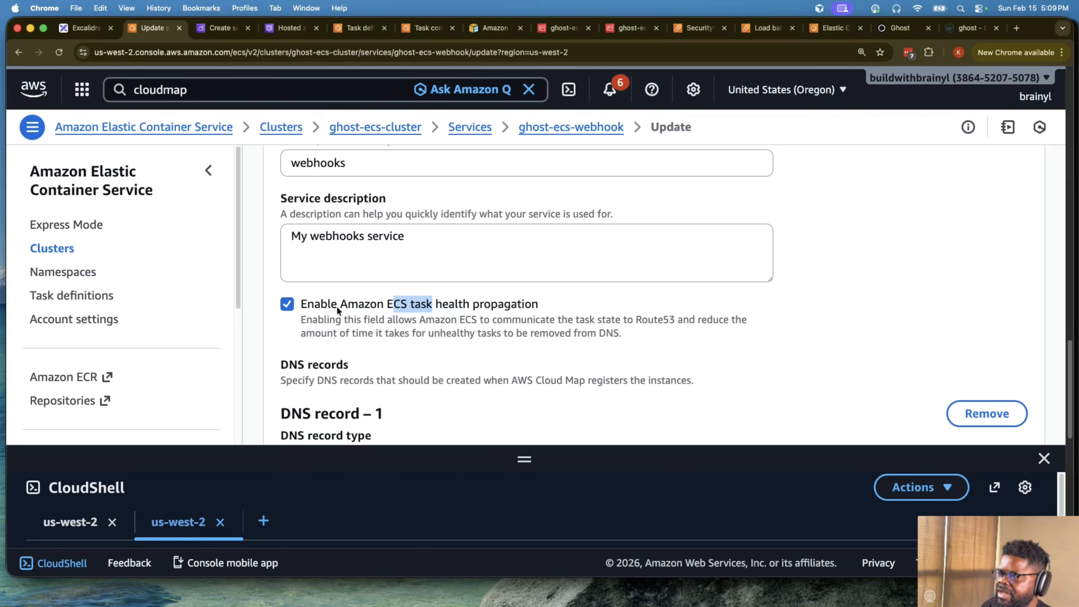
pyautogui.scroll(-5, 407, 313)
pyautogui.click(429, 246)
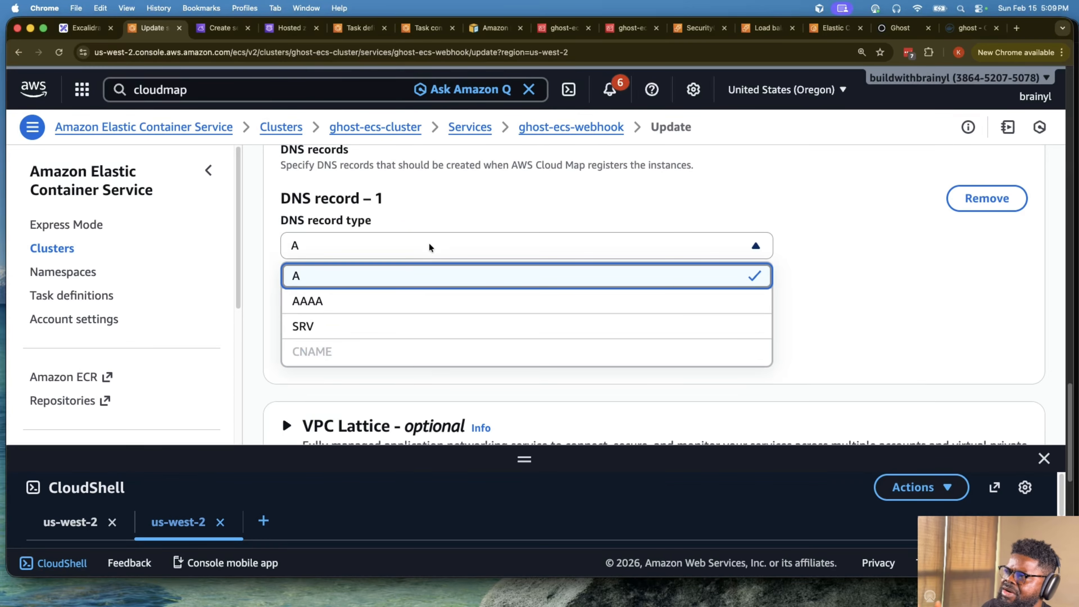
pyautogui.click(630, 245)
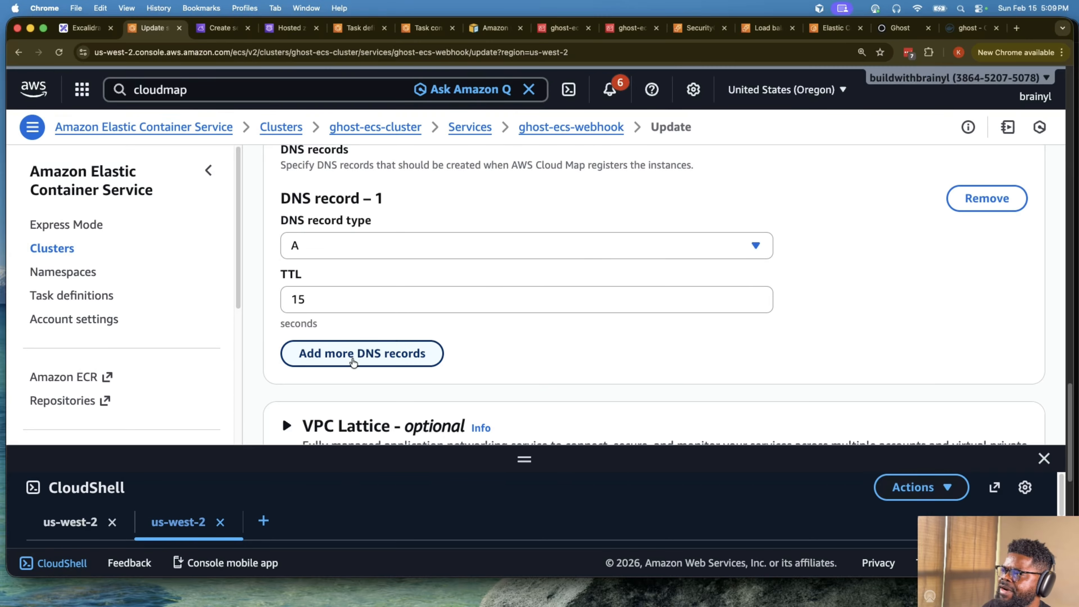
pyautogui.scroll(-8, 494, 313)
pyautogui.scroll(-3, 500, 316)
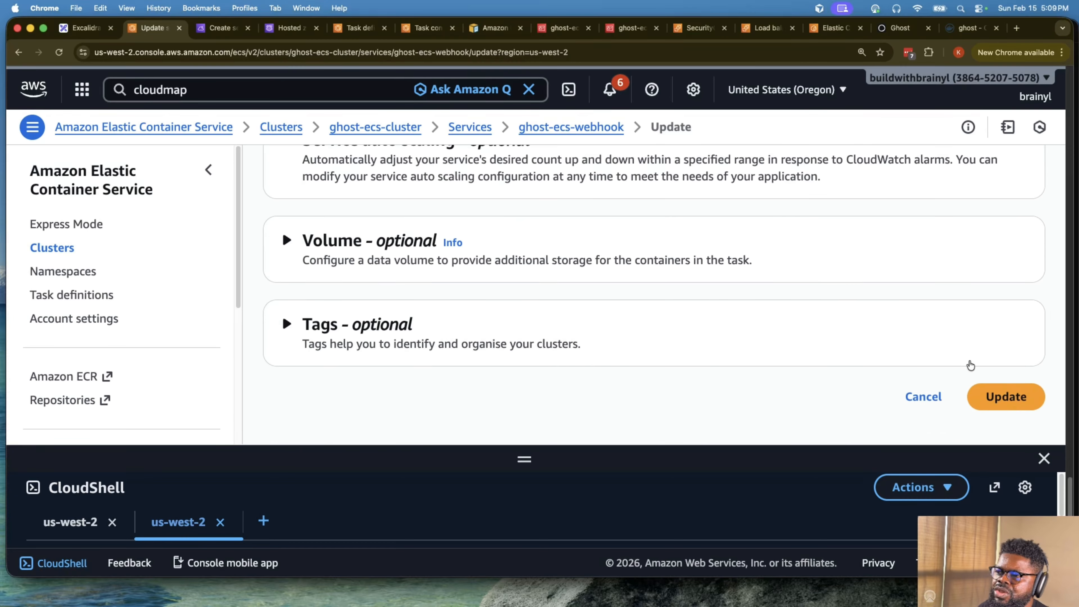
pyautogui.click(992, 394)
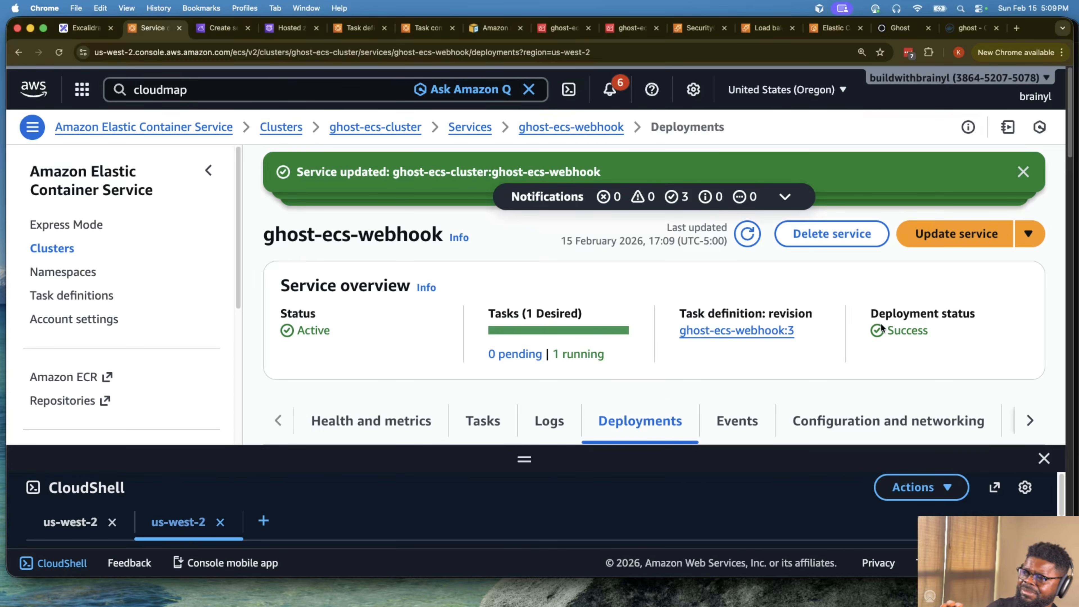
# - Refresh the ghost-ecs-webhook service and check its deployment status and task list
pyautogui.scroll(-10, 875, 340)
pyautogui.scroll(10, 869, 360)
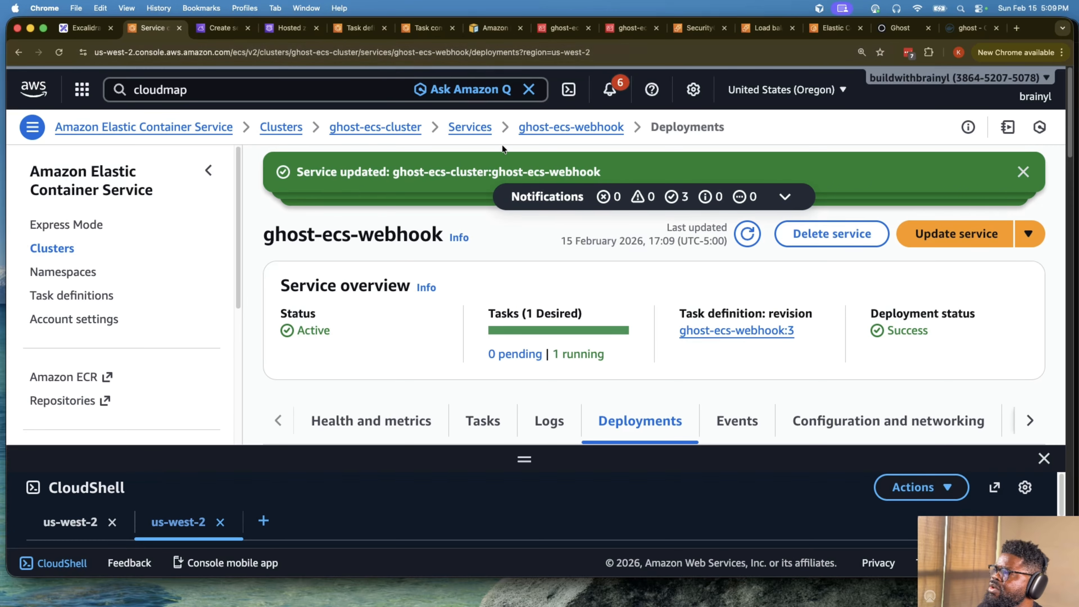
pyautogui.click(747, 233)
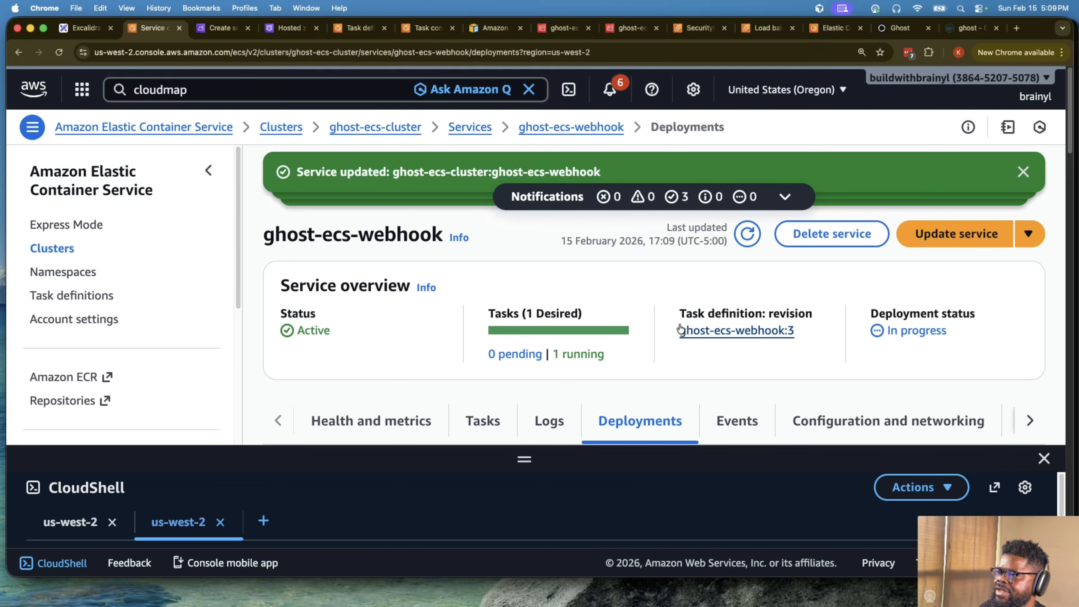
pyautogui.scroll(-1, 629, 365)
pyautogui.click(482, 399)
pyautogui.scroll(-5, 614, 342)
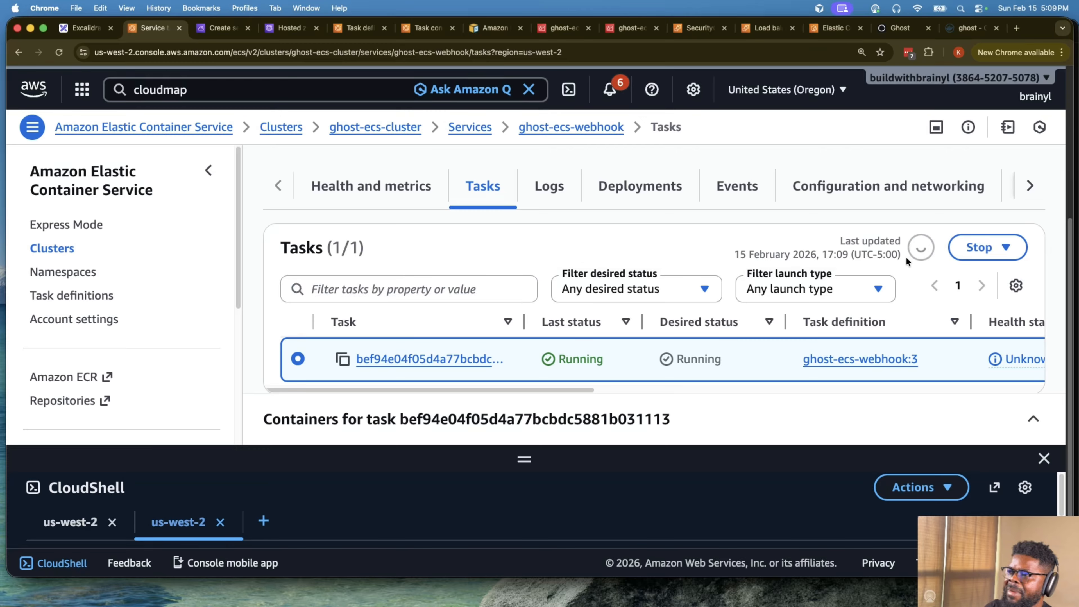
pyautogui.scroll(-1, 764, 366)
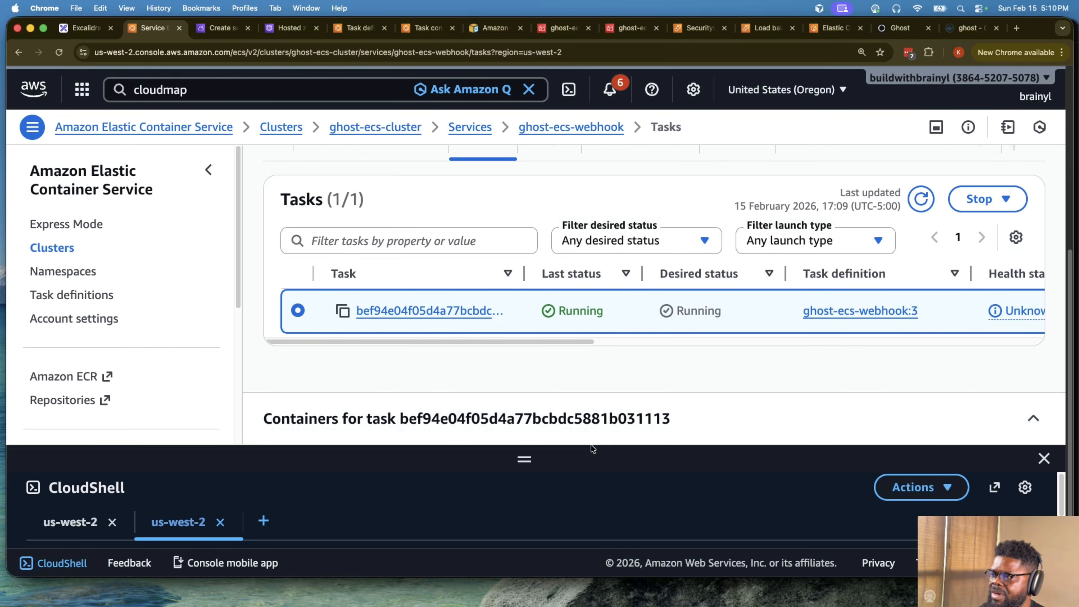
# - Enlarge the CloudShell terminal pane to view the session inside the Ghost container
pyautogui.moveTo(524, 459); pyautogui.dragTo(523, 372)
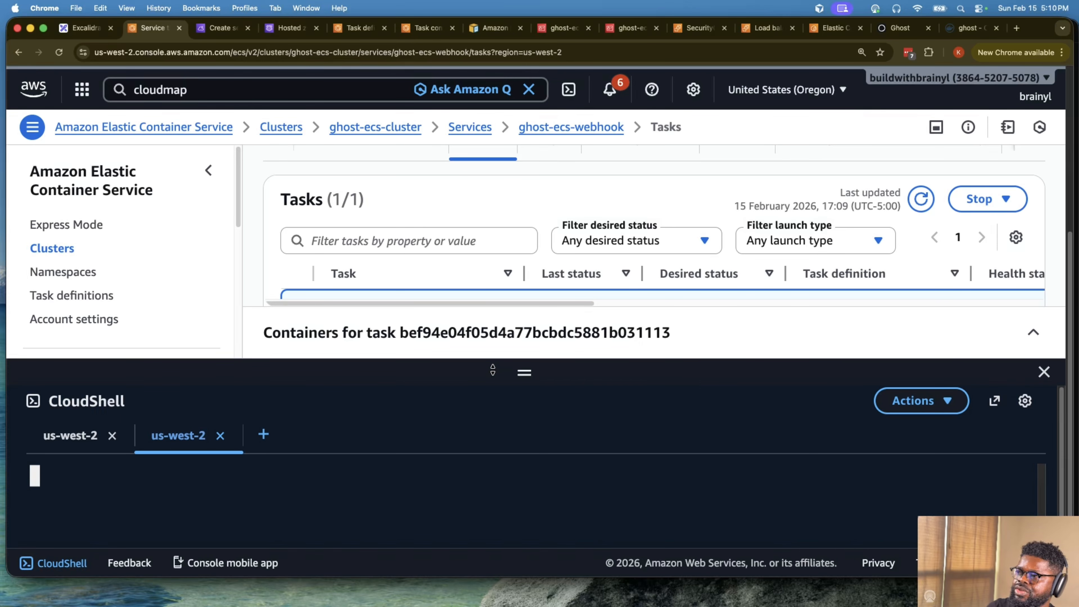
pyautogui.moveTo(493, 370); pyautogui.dragTo(493, 278)
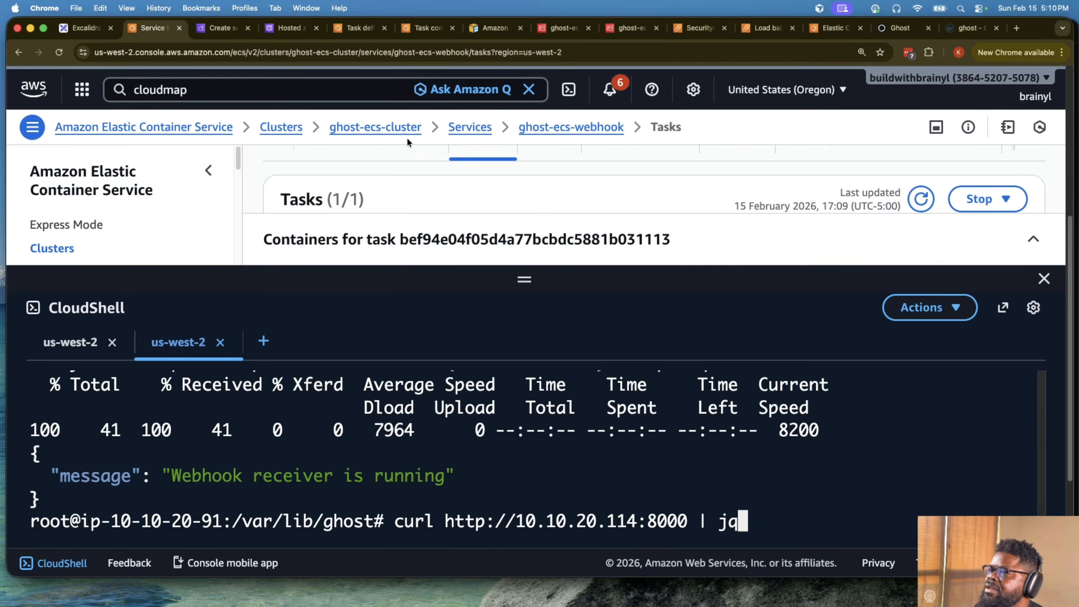
pyautogui.click(221, 29)
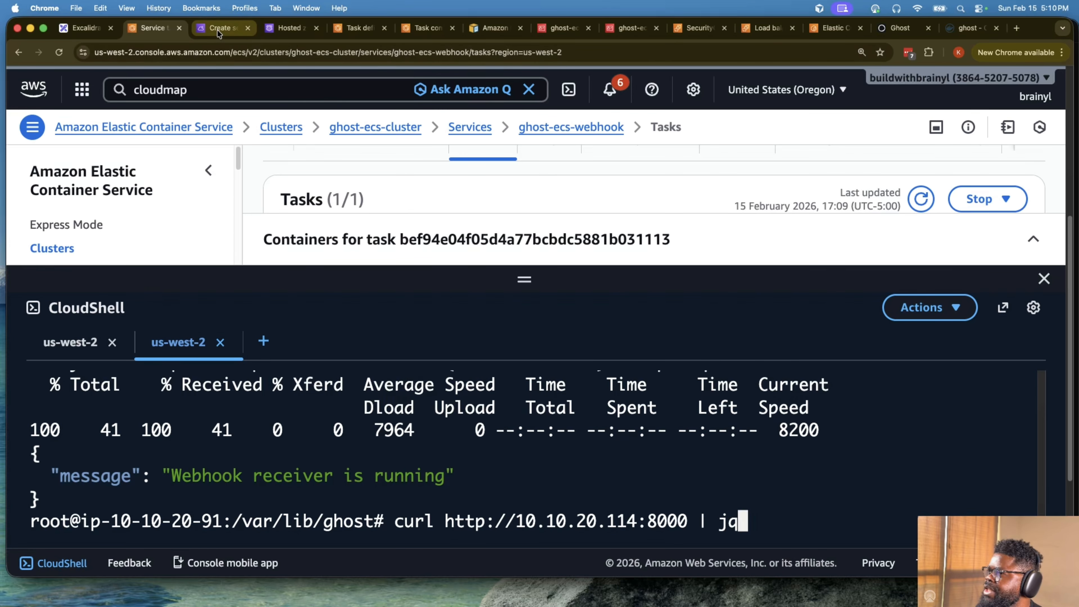
pyautogui.scroll(-15, 685, 283)
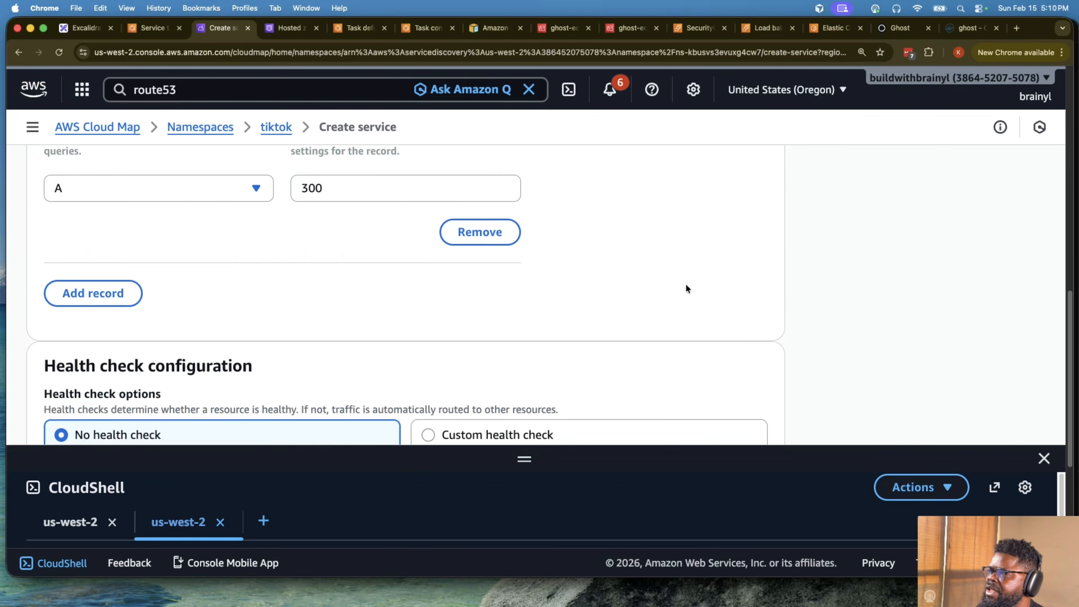
pyautogui.scroll(15, 685, 284)
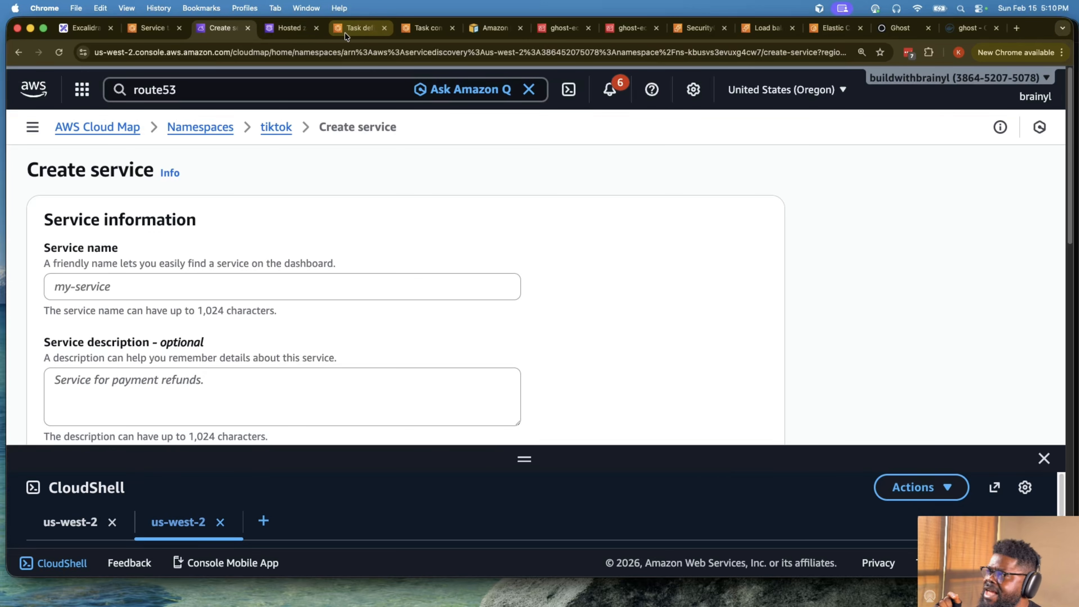
pyautogui.click(154, 32)
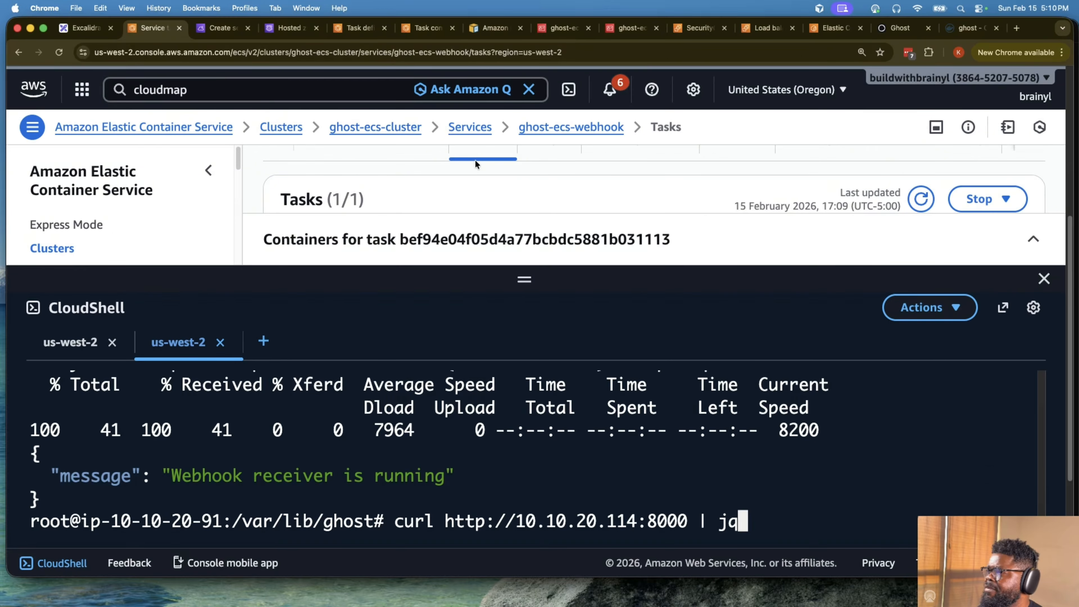
pyautogui.click(354, 29)
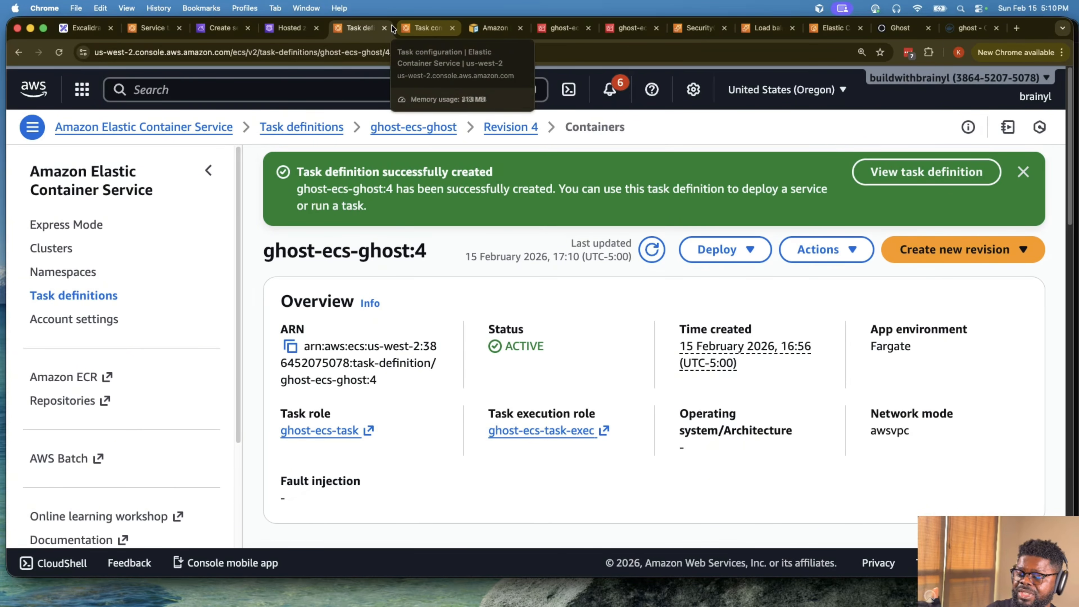
# - Open the webhooks service in the tiktok namespace of Cloud Map and check its service instance's health
pyautogui.click(242, 33)
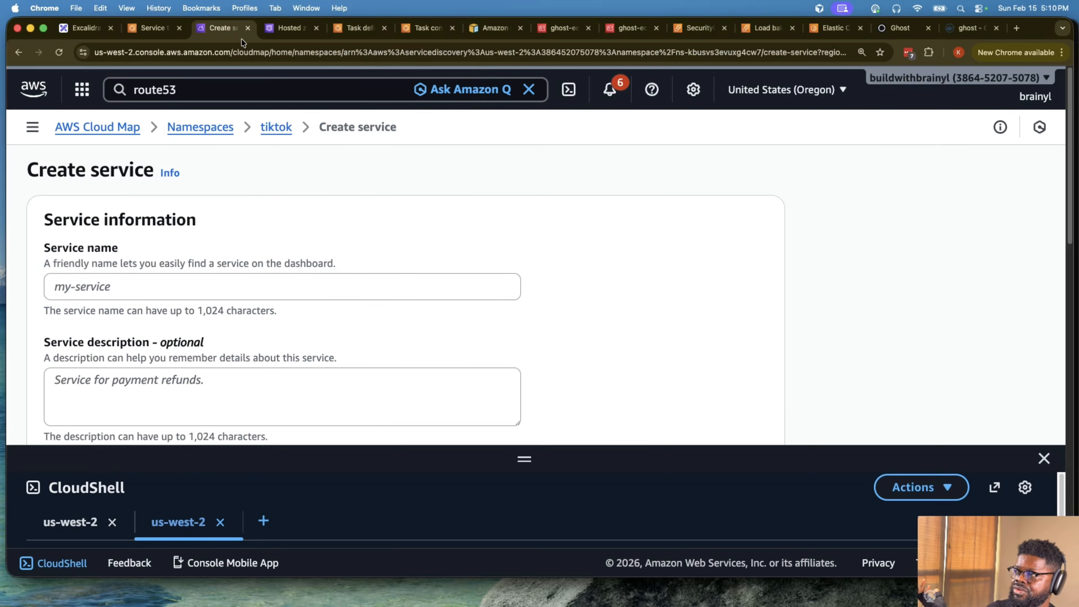
pyautogui.click(292, 128)
pyautogui.scroll(-10, 497, 227)
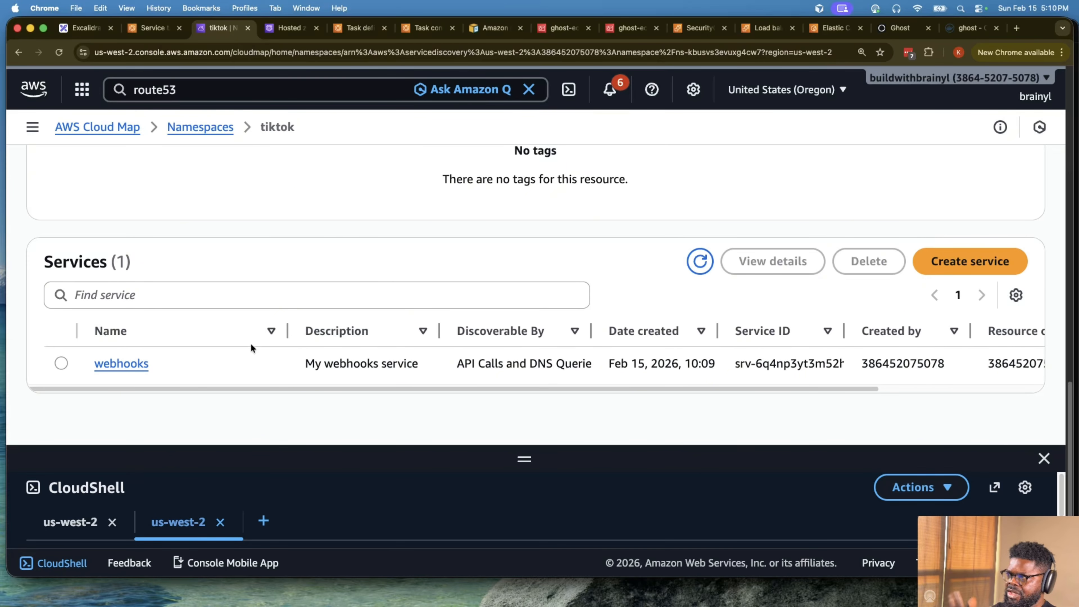
pyautogui.click(118, 364)
pyautogui.scroll(-5, 123, 366)
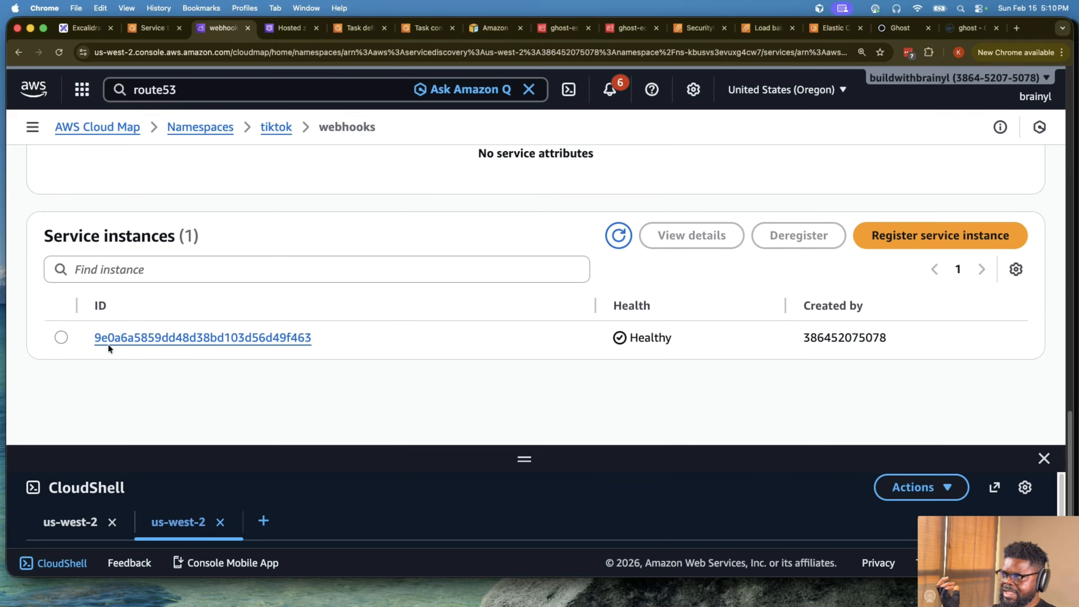
pyautogui.moveTo(624, 340); pyautogui.dragTo(674, 338)
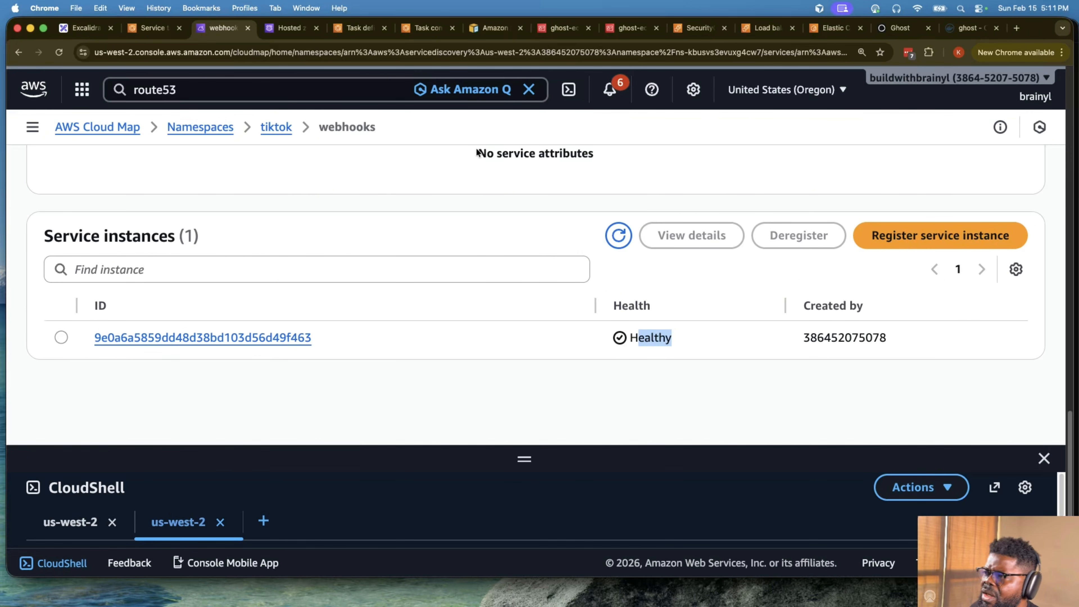
# - Switch to Route 53, refresh the hosted zones, and inspect the webhooks.tiktok record's name and IP value in the tiktok zone
pyautogui.click(296, 27)
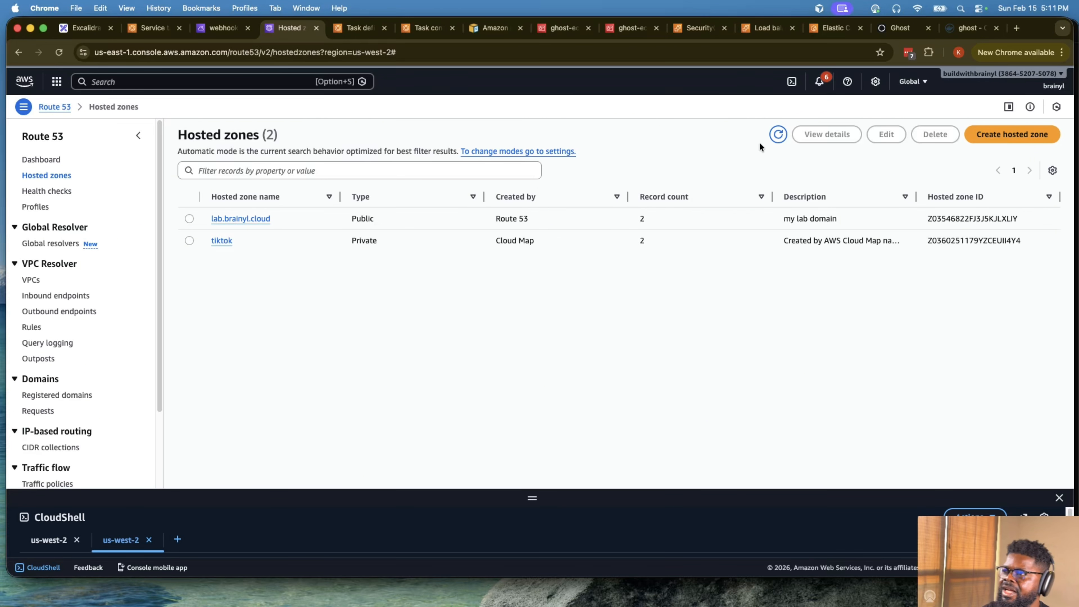
pyautogui.click(774, 137)
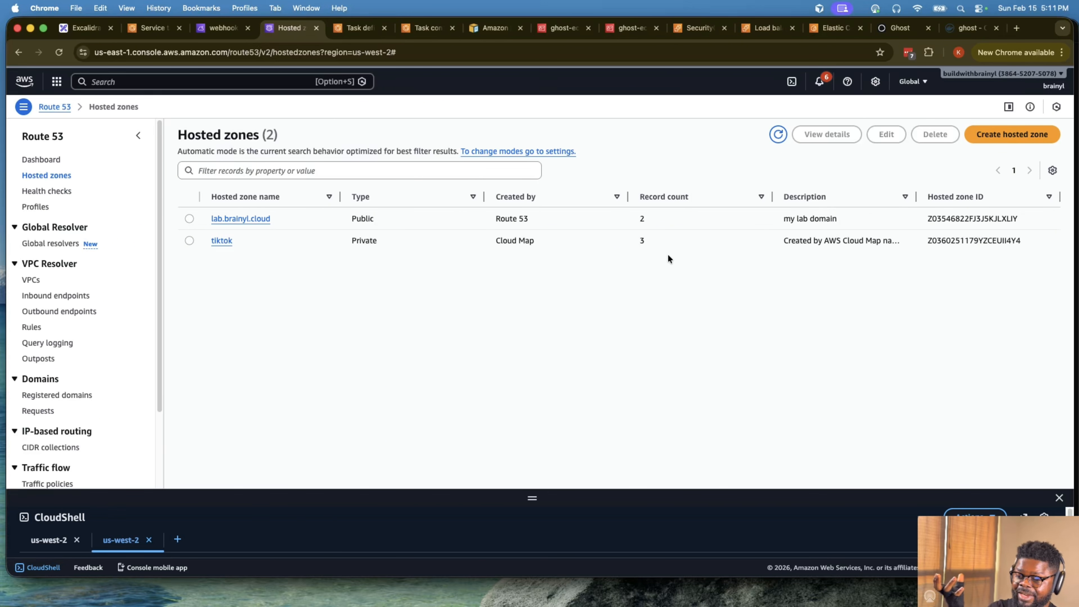
pyautogui.click(218, 240)
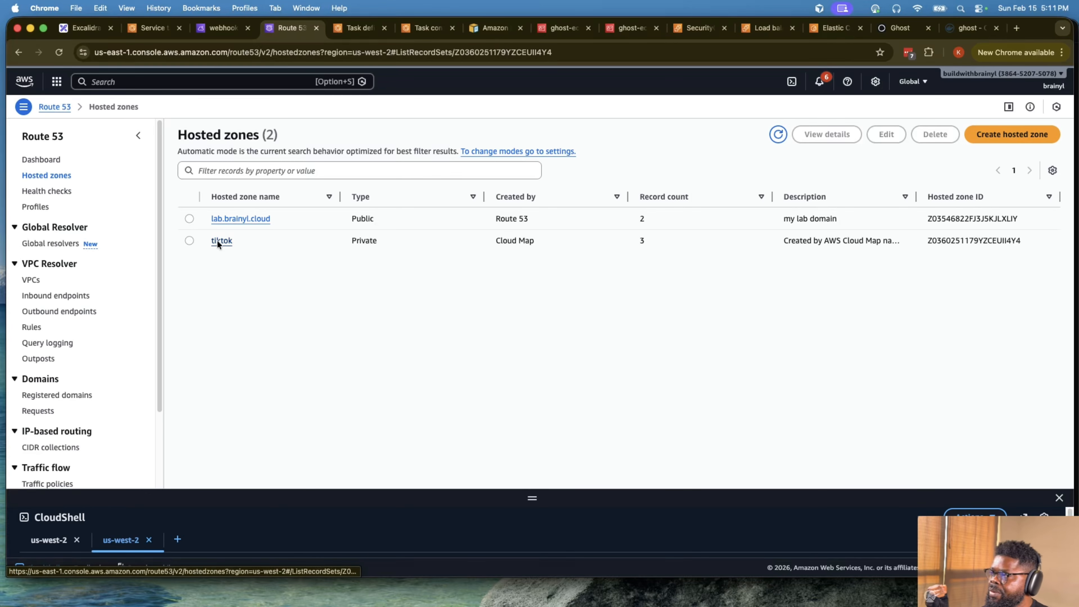
pyautogui.moveTo(223, 407); pyautogui.dragTo(272, 407)
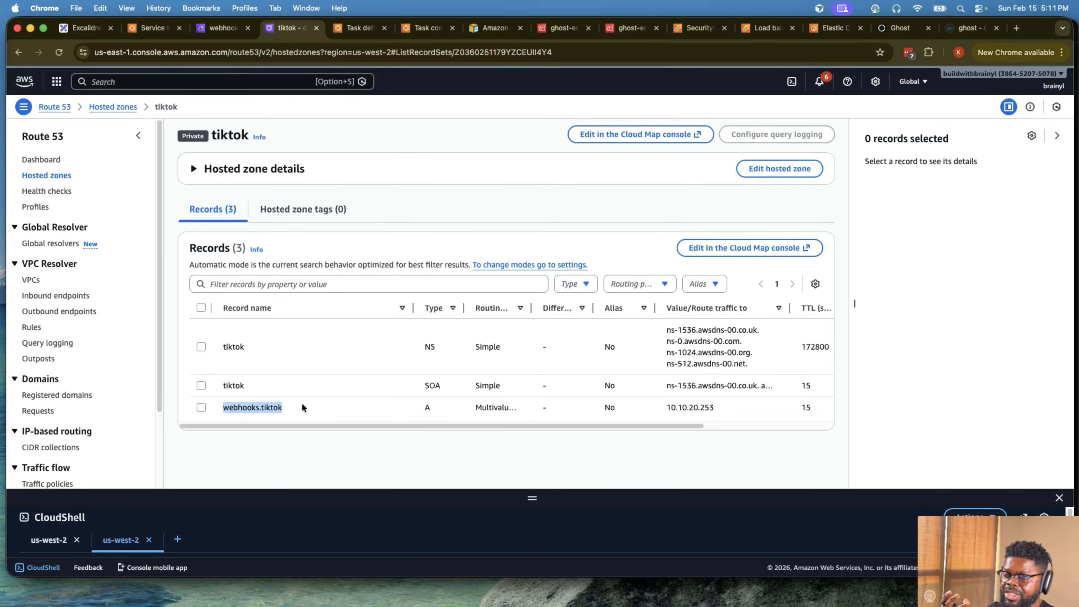
pyautogui.moveTo(665, 407); pyautogui.dragTo(739, 410)
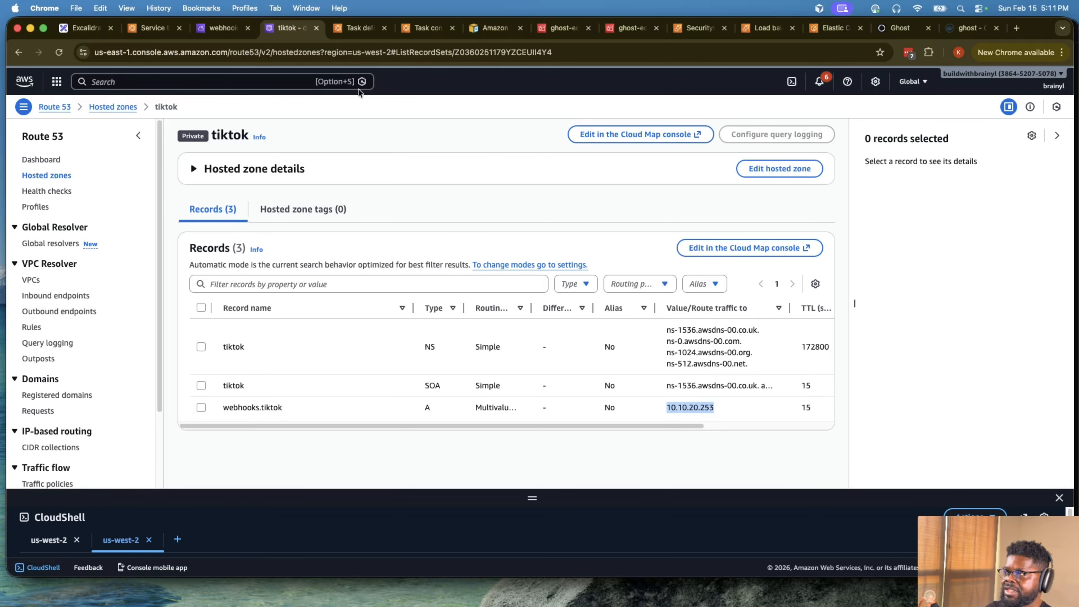
# - Return to the tiktok hosted zone and examine the remaining columns of its records
pyautogui.click(217, 29)
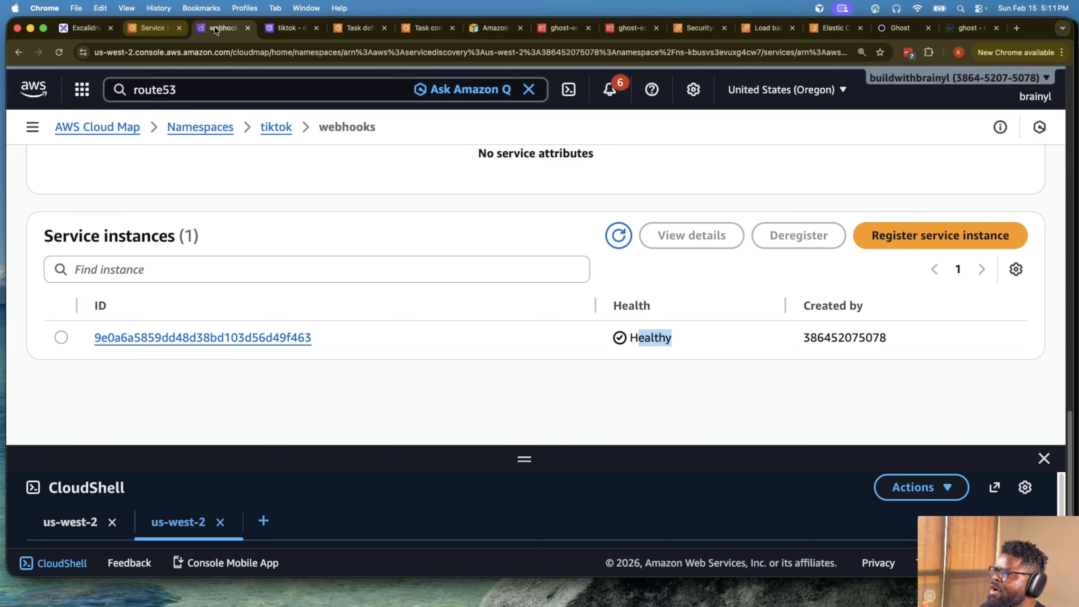
pyautogui.click(356, 28)
pyautogui.click(408, 28)
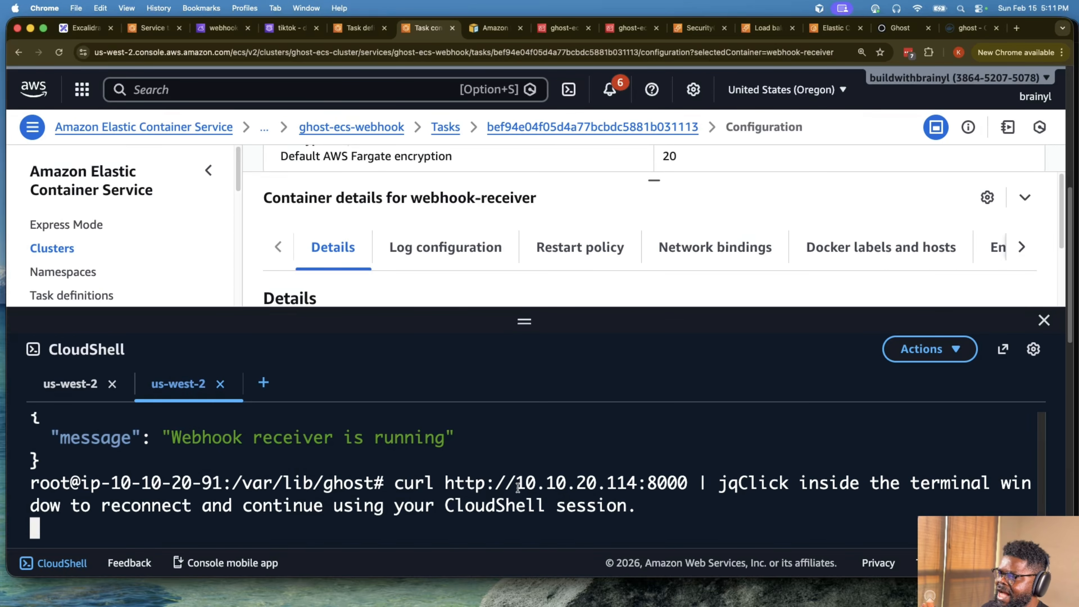
pyautogui.click(289, 28)
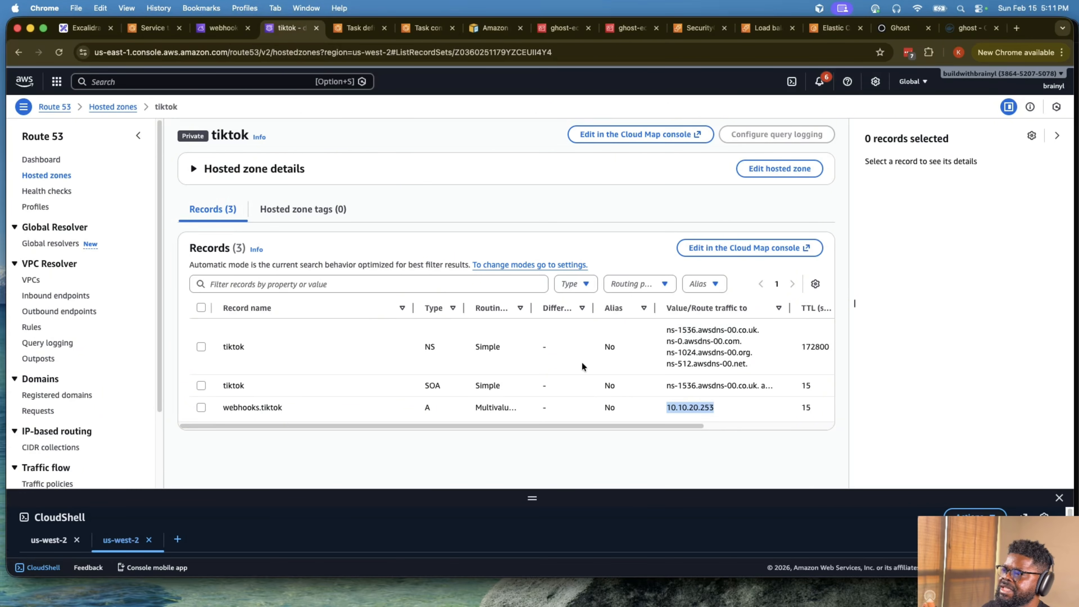
pyautogui.hscroll(5, 705, 427)
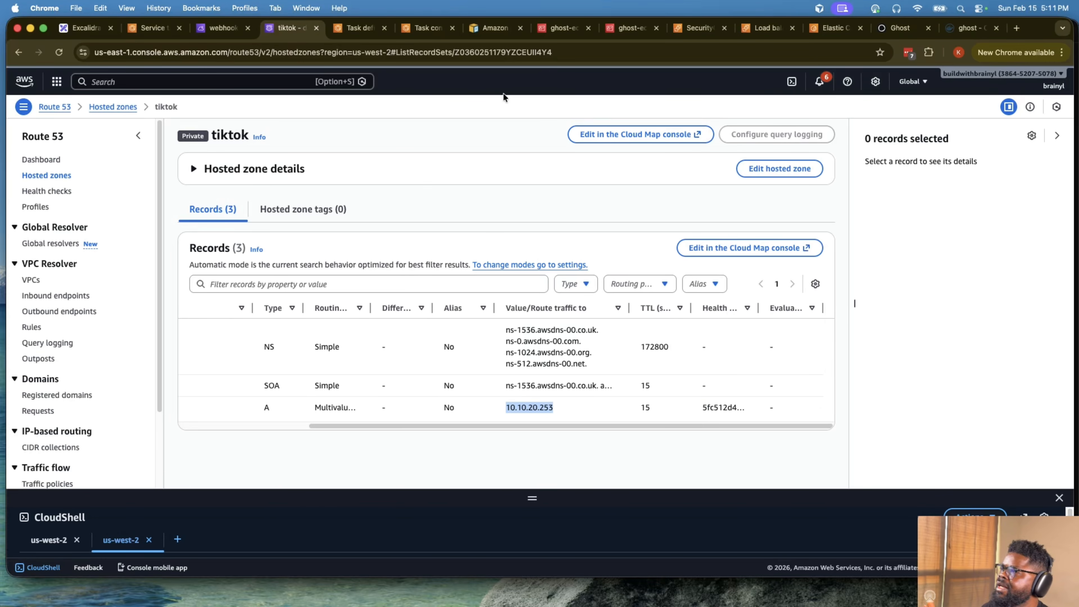
# - Return to the ghost-ecs-webhook task list in ECS, shrink the CloudShell pane, and compare the tasks' statuses and start times
pyautogui.click(360, 28)
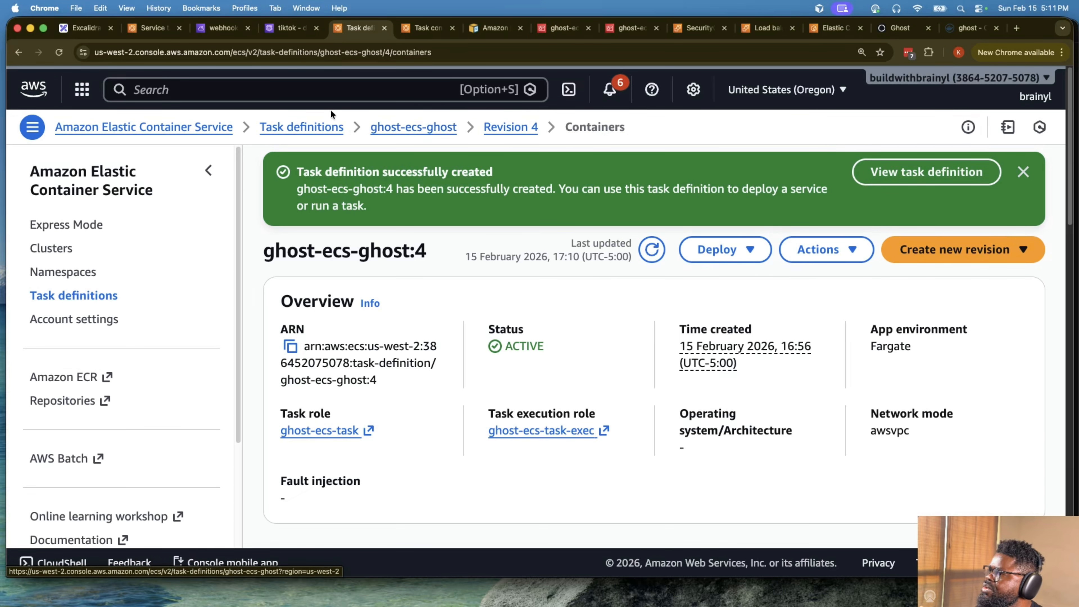
pyautogui.click(425, 28)
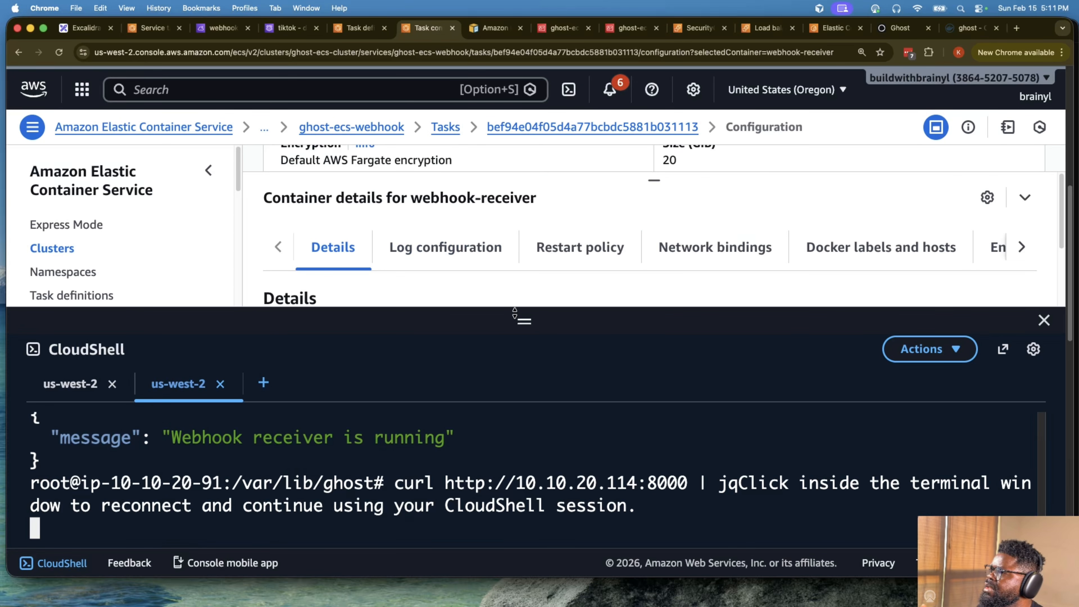
pyautogui.click(445, 127)
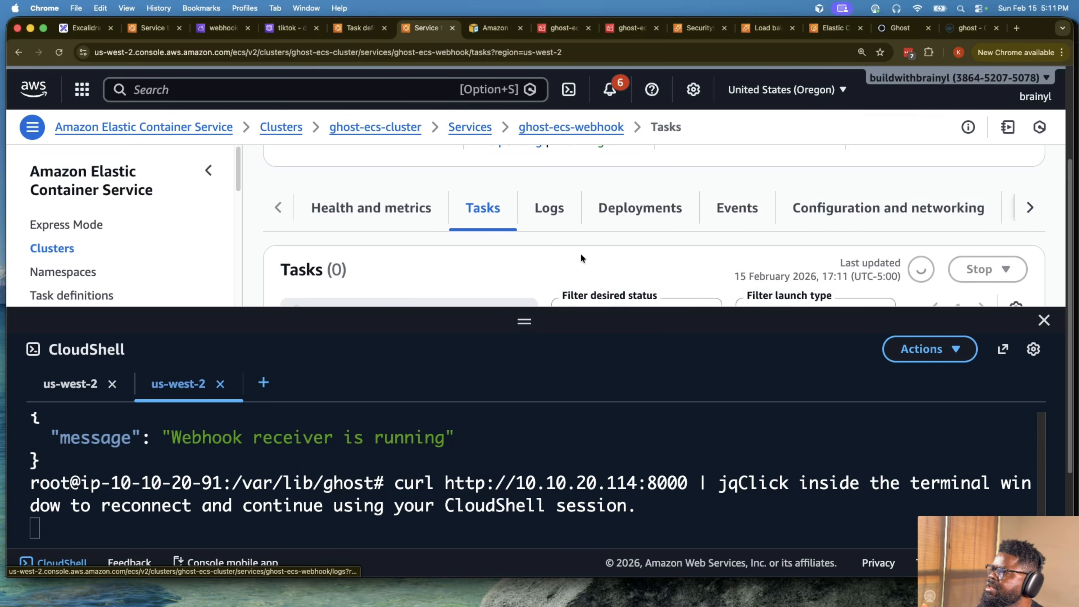
pyautogui.scroll(-3, 593, 265)
pyautogui.scroll(8, 722, 203)
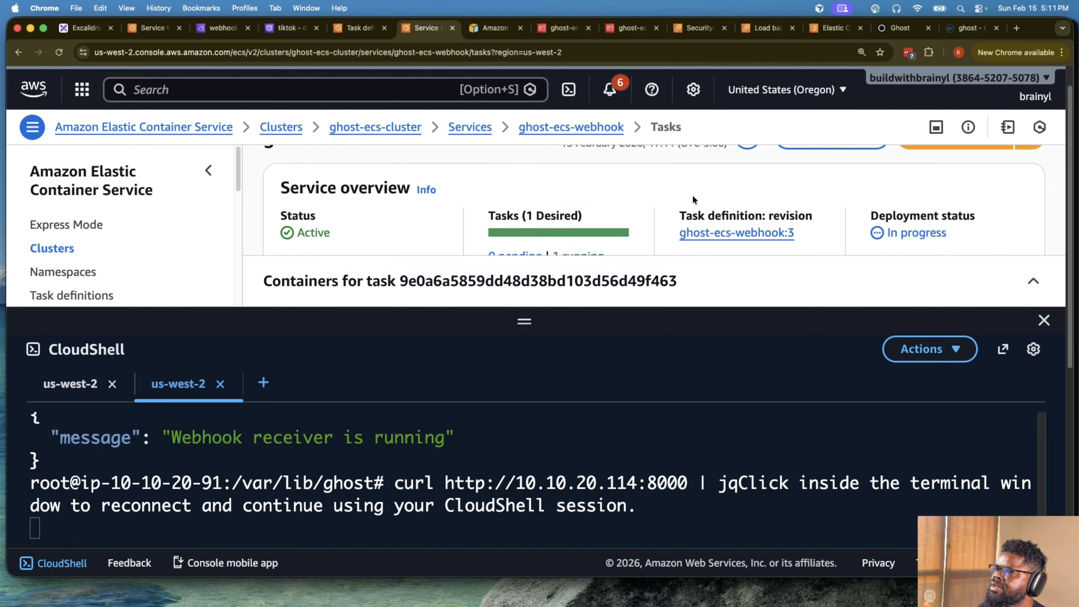
pyautogui.moveTo(554, 321); pyautogui.dragTo(537, 488)
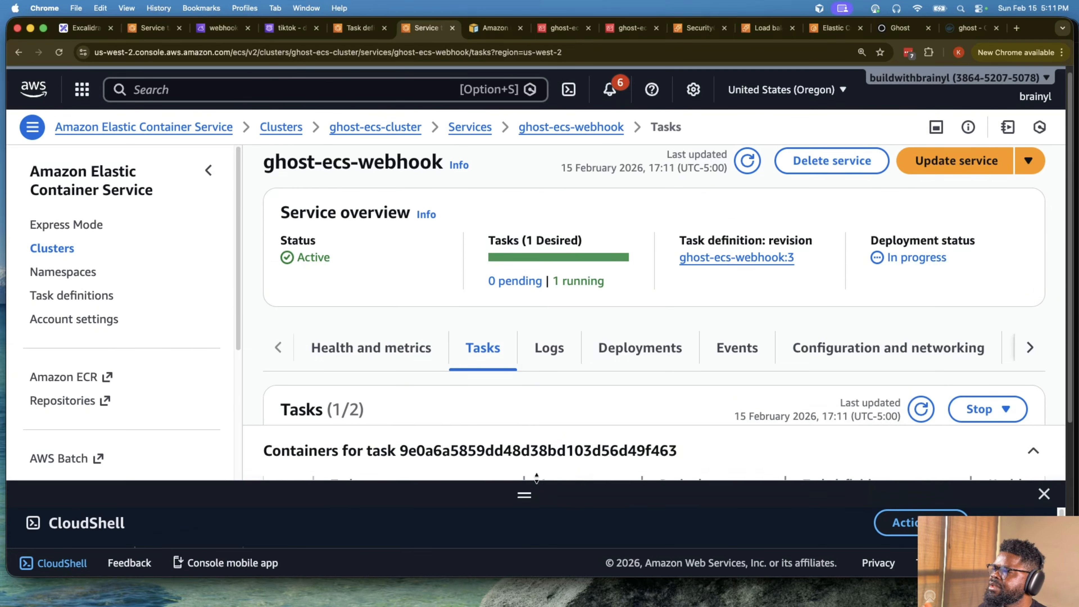
pyautogui.scroll(-5, 570, 350)
pyautogui.scroll(1, 566, 310)
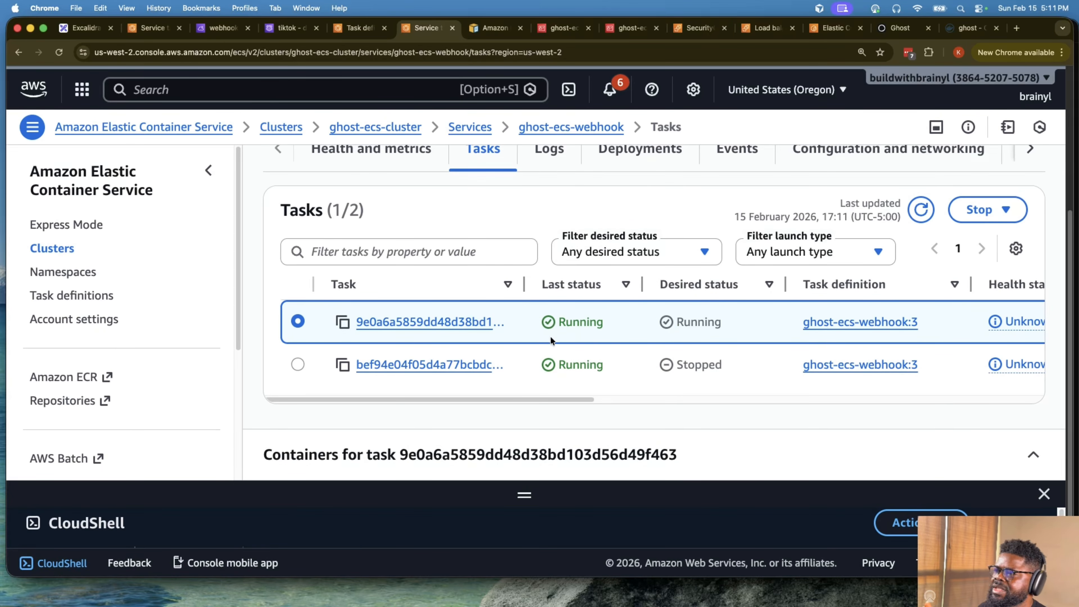
pyautogui.click(658, 397)
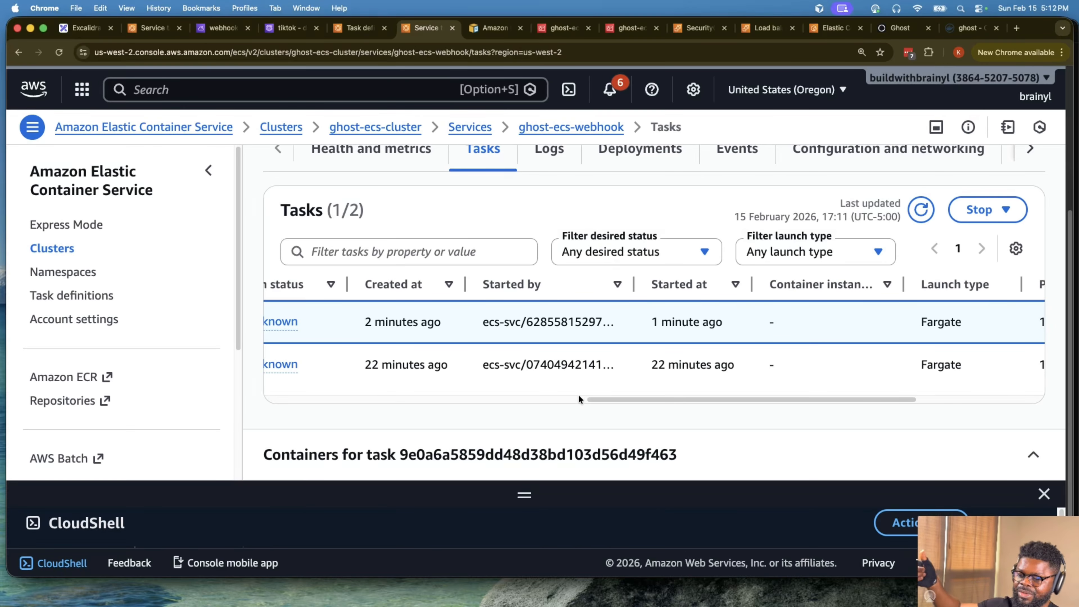
pyautogui.hscroll(-10, 532, 392)
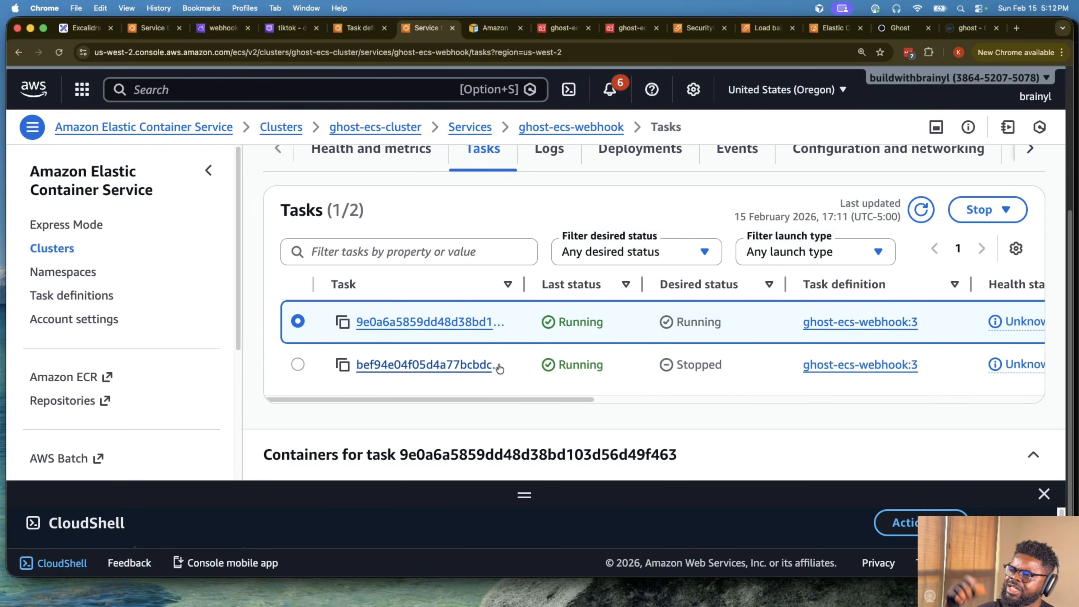
# - Open the webhook task whose desired status is Running and examine its private IP in the configuration details
pyautogui.click(430, 322)
pyautogui.scroll(-15, 616, 317)
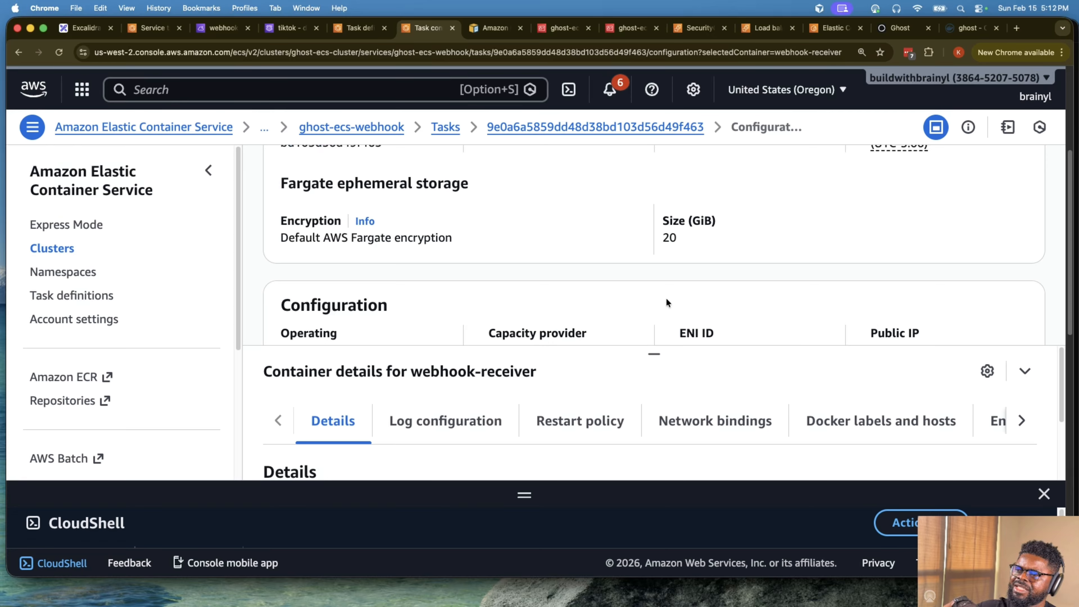
pyautogui.scroll(8, 693, 292)
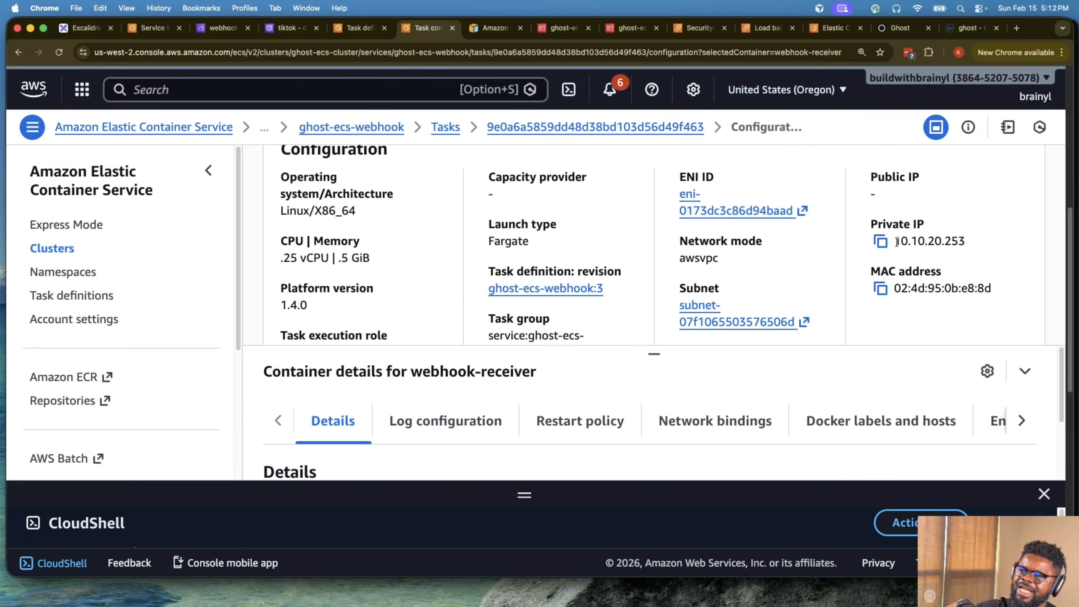
pyautogui.moveTo(894, 241); pyautogui.dragTo(970, 240)
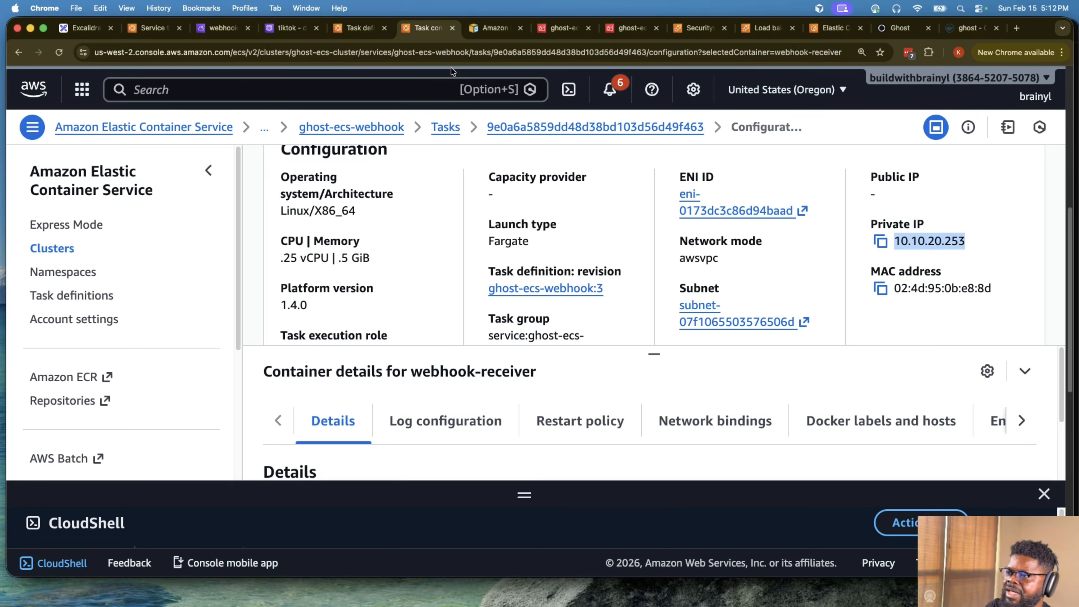
# - Return to the tiktok hosted zone in Route 53 and compare the A record's IP value with the running webhook task's private IP
pyautogui.rightClick(899, 268)
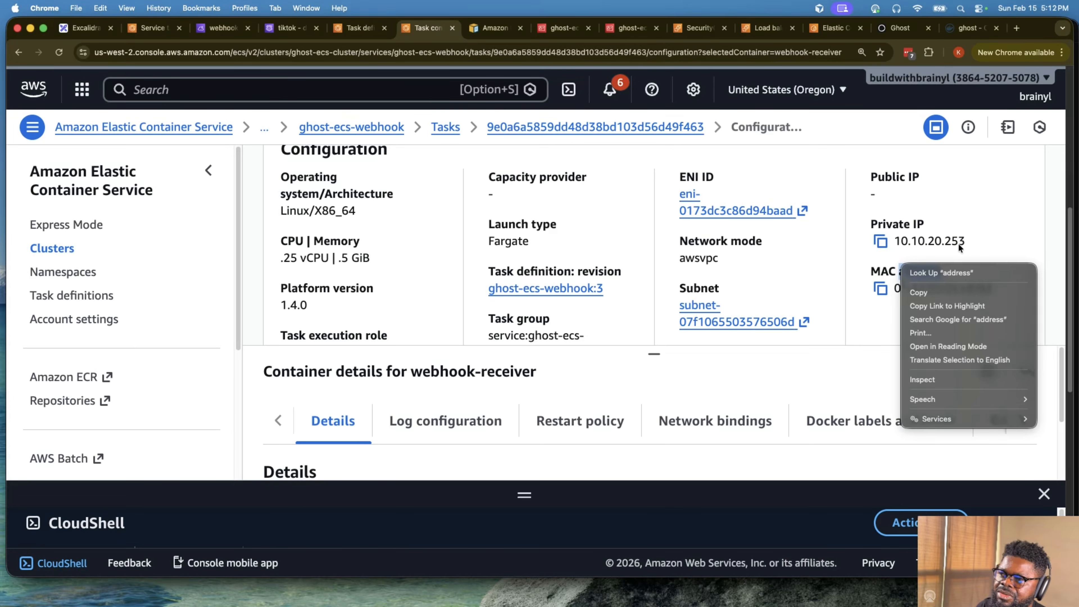
pyautogui.click(288, 32)
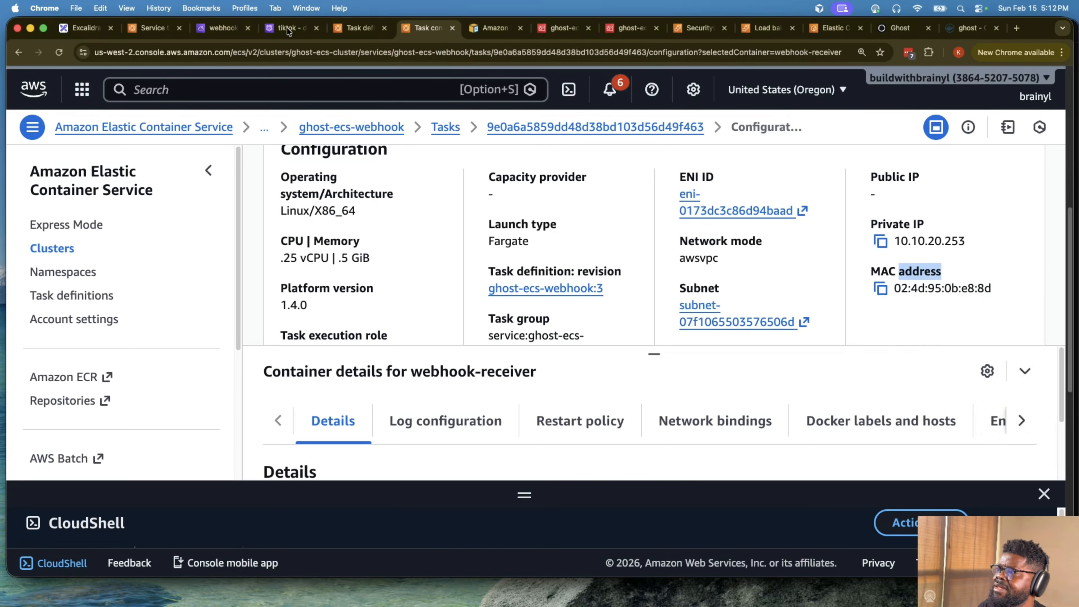
pyautogui.click(293, 29)
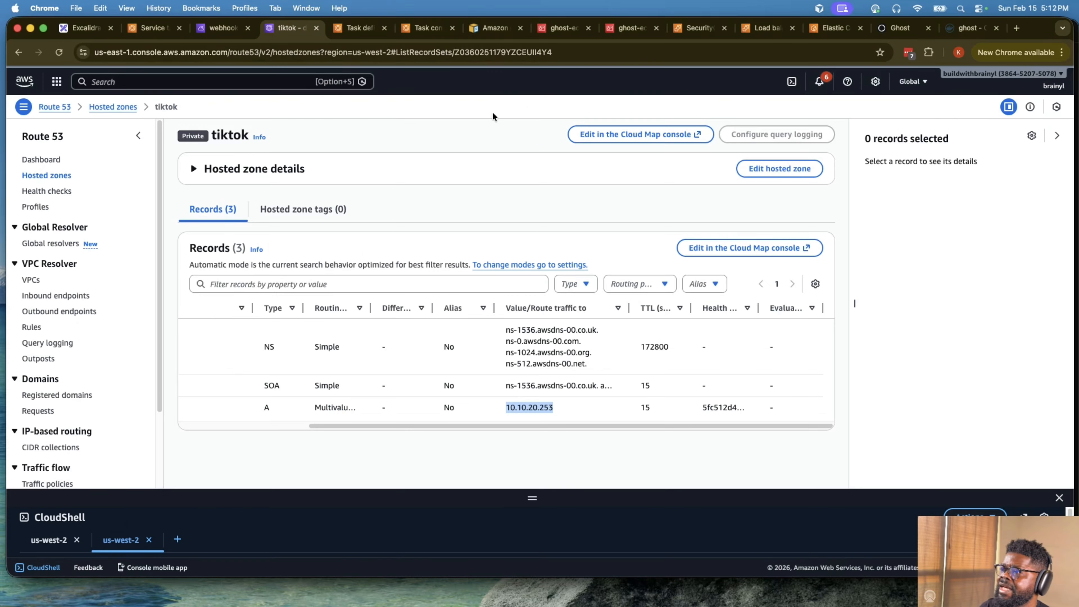
pyautogui.moveTo(509, 411); pyautogui.dragTo(553, 408)
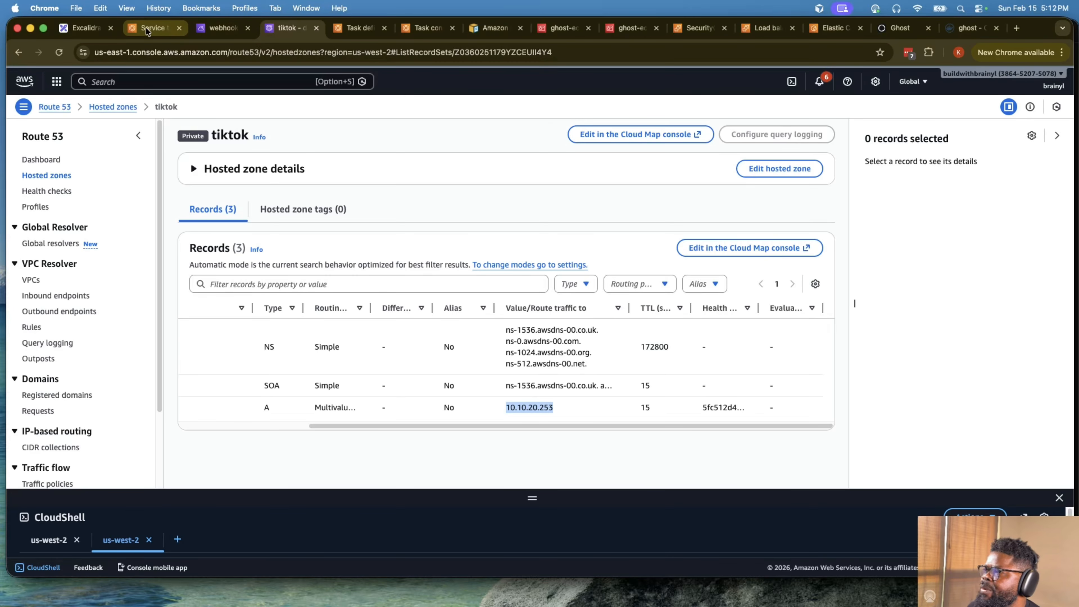
# - Select the webhooks.tiktok record and examine its record name and health check ID in the record details
pyautogui.moveTo(345, 426); pyautogui.dragTo(254, 408)
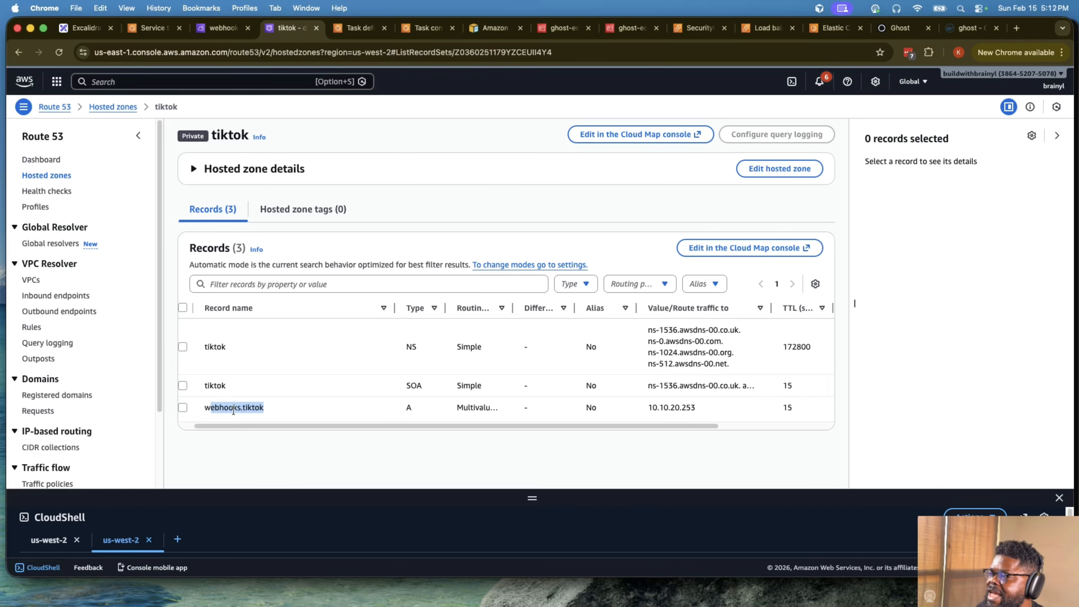
pyautogui.click(182, 407)
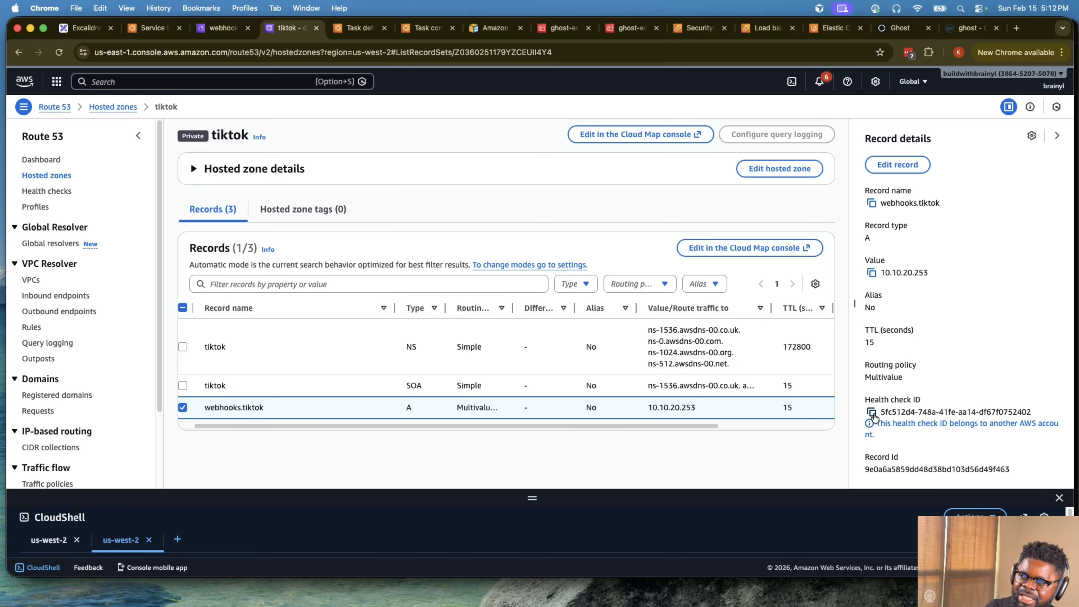
pyautogui.moveTo(878, 411); pyautogui.dragTo(1037, 411)
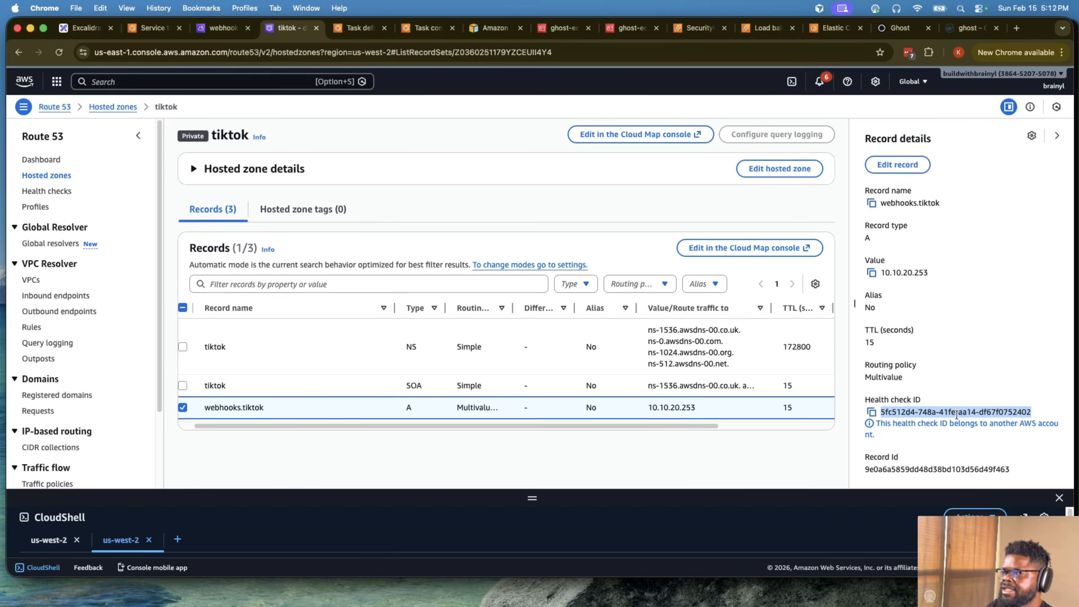
pyautogui.moveTo(205, 407); pyautogui.dragTo(303, 408)
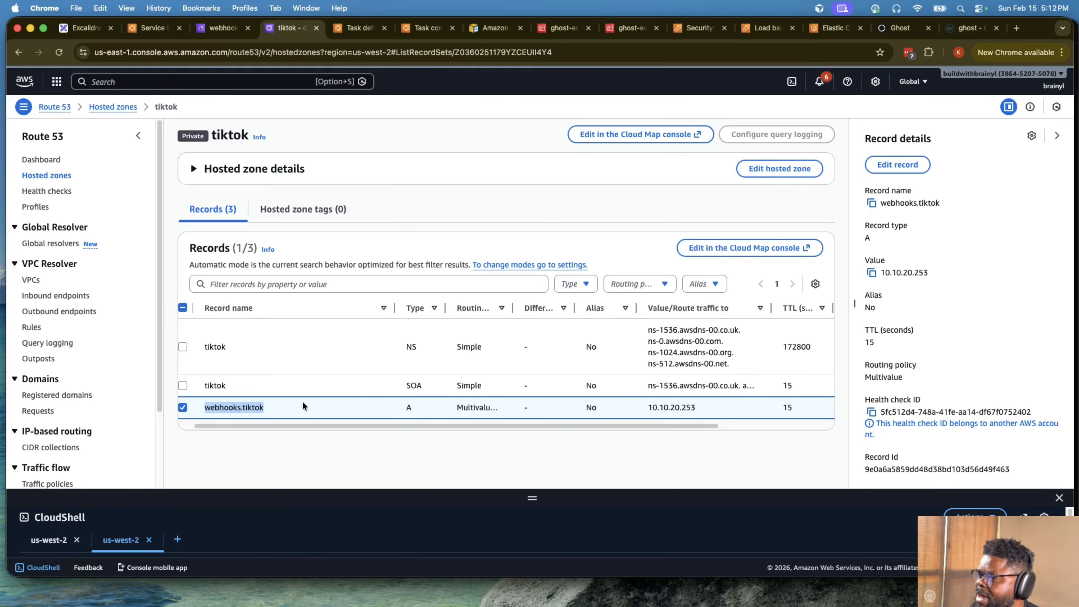
pyautogui.press('super+space')
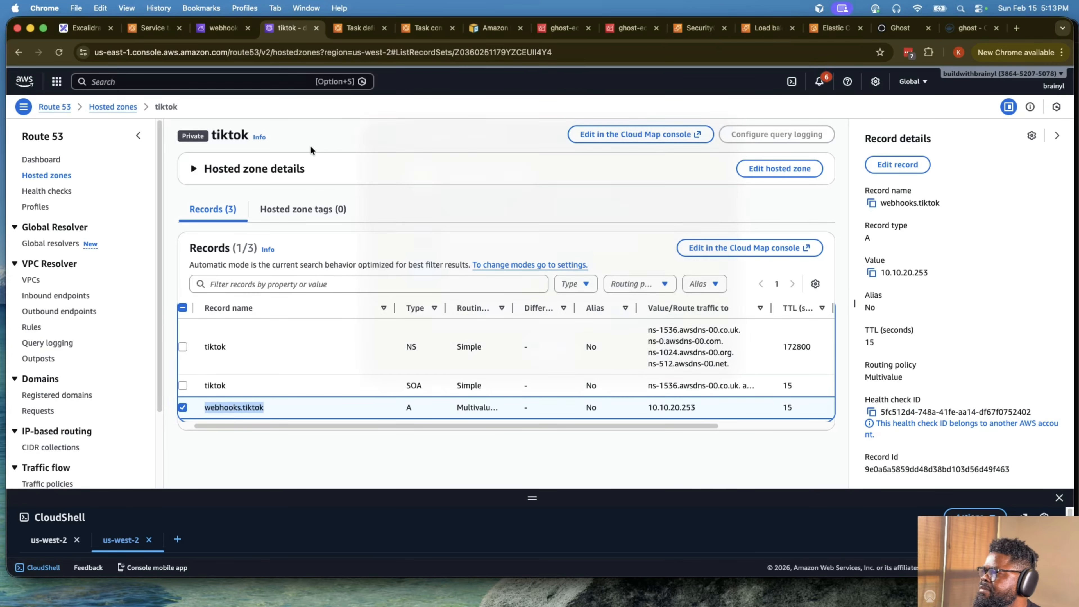
pyautogui.click(318, 143)
pyautogui.click(214, 403)
pyautogui.moveTo(205, 407); pyautogui.dragTo(280, 419)
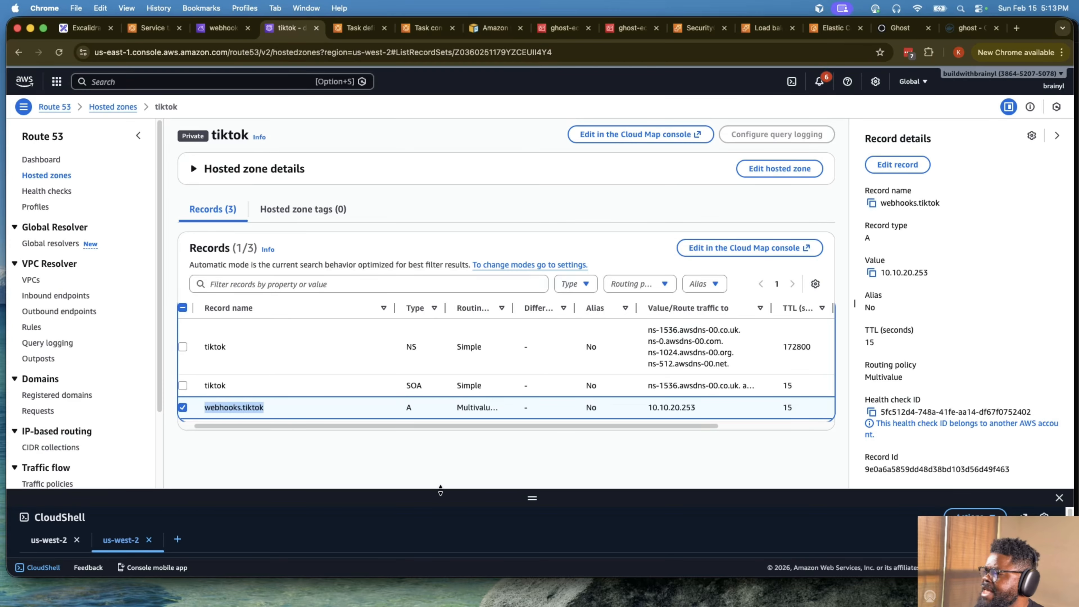
# - Enlarge CloudShell, reconnect and review the open terminals, close the old Ghost container session, and shrink the pane
pyautogui.moveTo(522, 496); pyautogui.dragTo(527, 268)
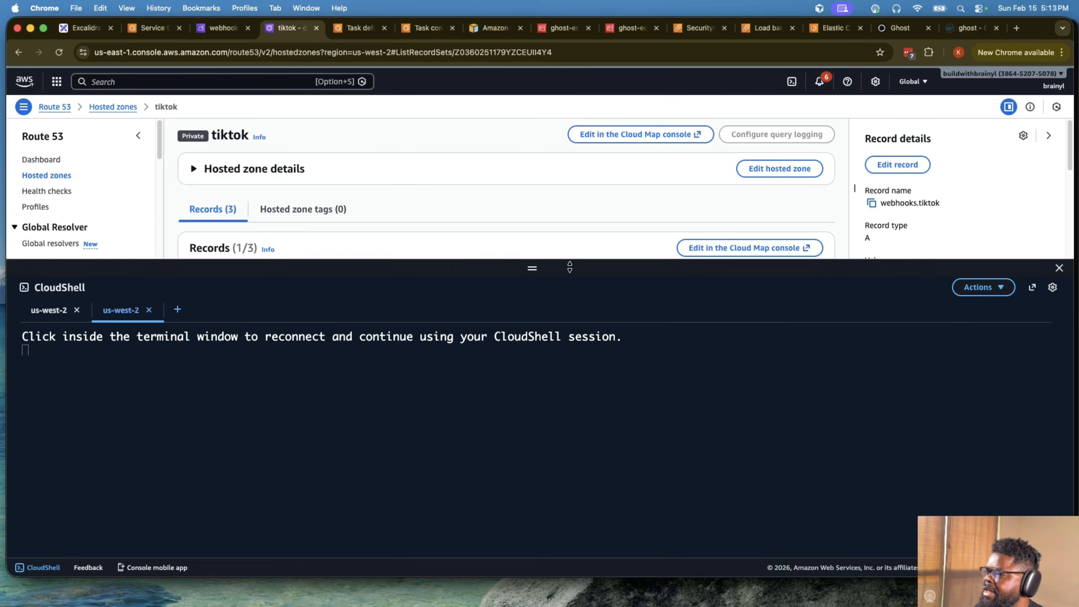
pyautogui.click(548, 416)
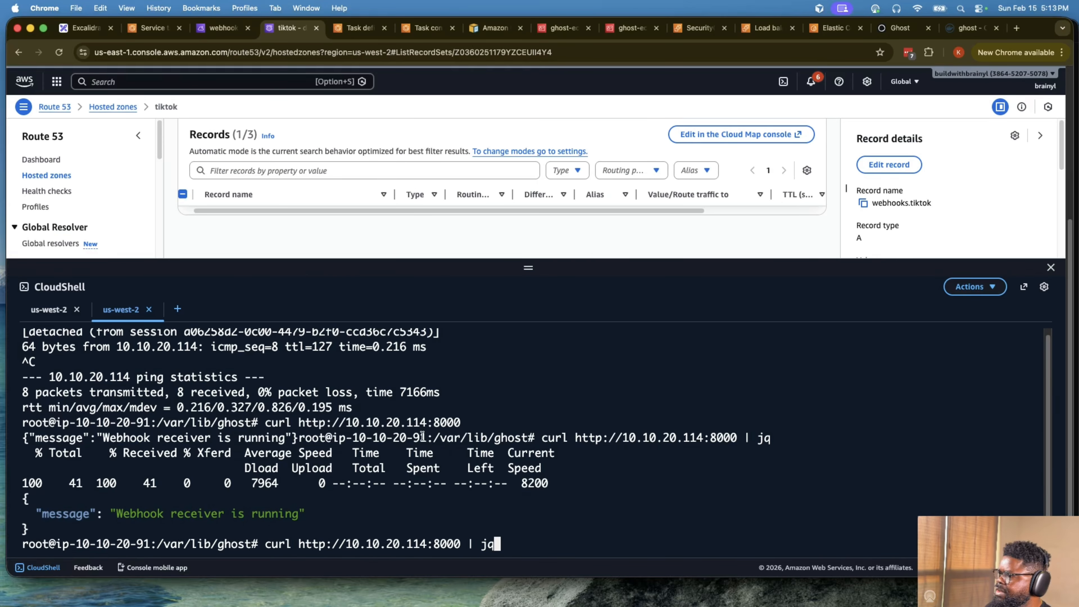
pyautogui.moveTo(541, 453); pyautogui.dragTo(527, 453)
pyautogui.scroll(1, 287, 410)
pyautogui.click(49, 309)
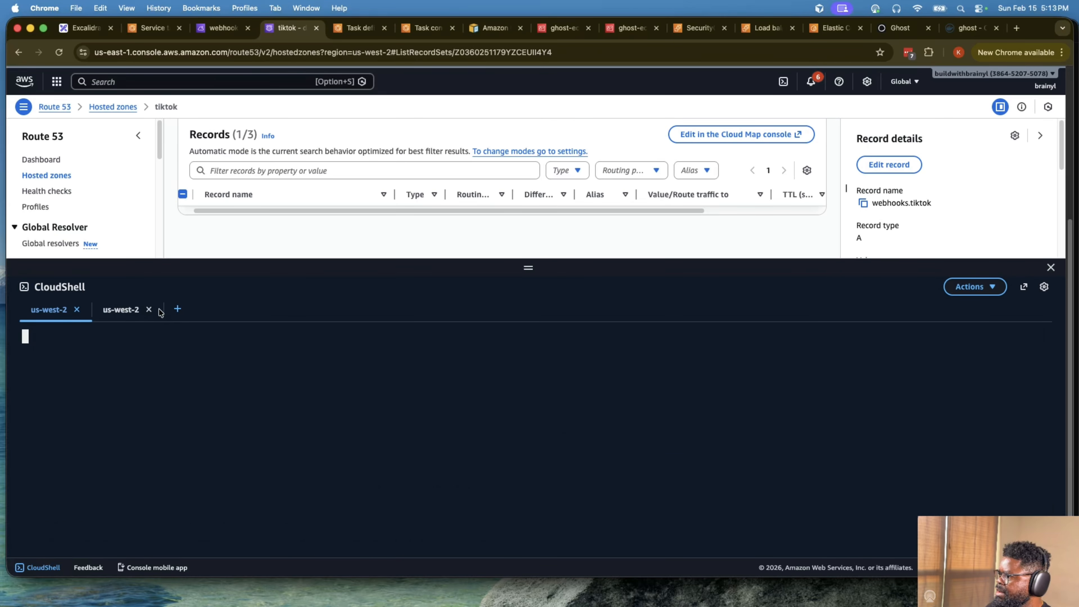
pyautogui.click(123, 310)
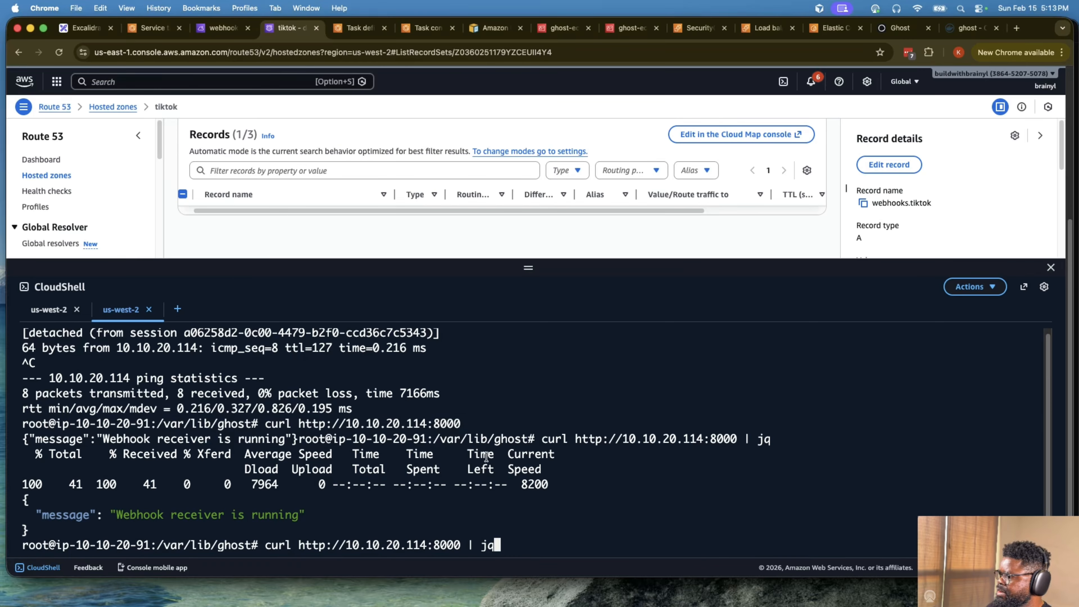
pyautogui.scroll(3, 498, 441)
pyautogui.scroll(-3, 498, 440)
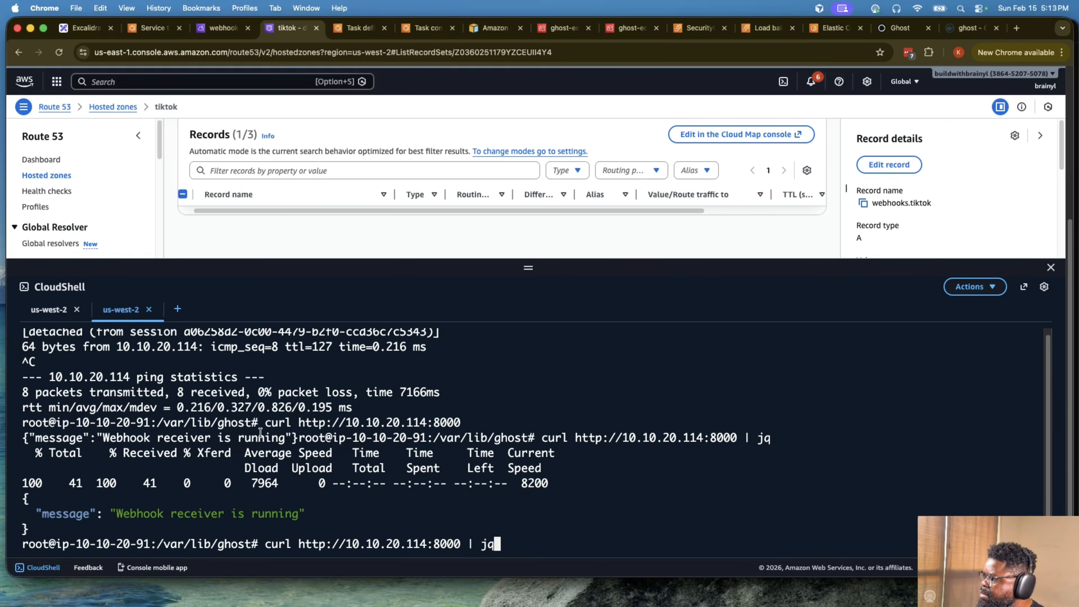
pyautogui.scroll(1, 357, 398)
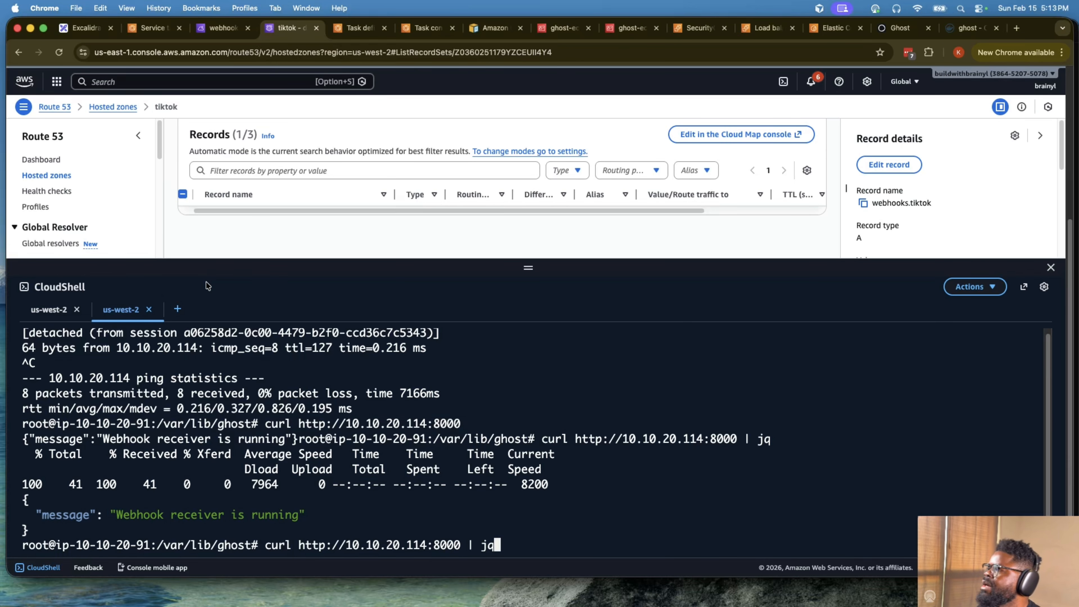
pyautogui.click(148, 309)
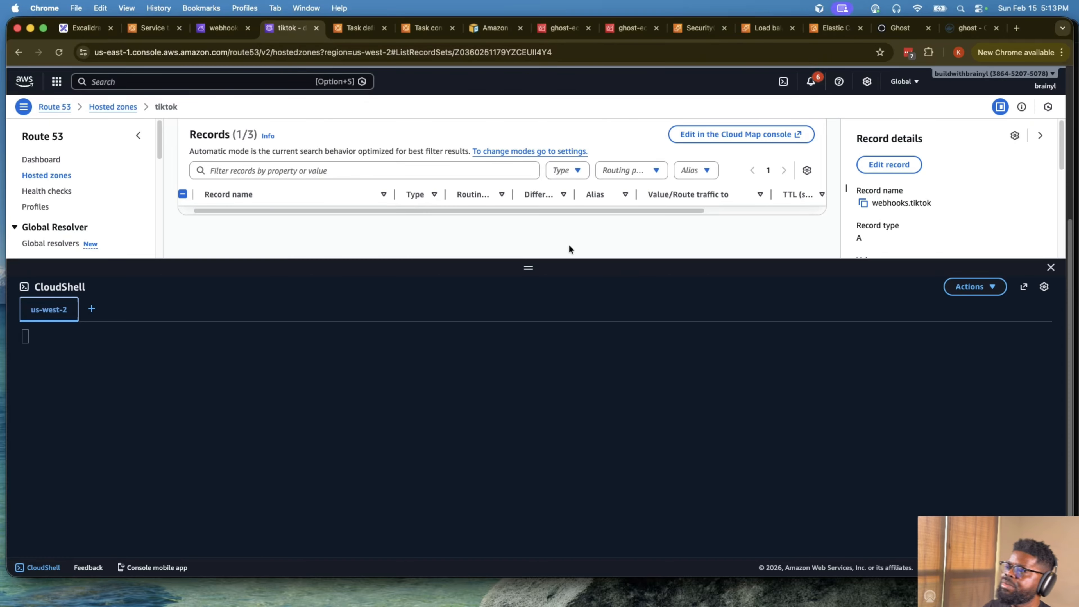
pyautogui.moveTo(527, 266); pyautogui.dragTo(528, 369)
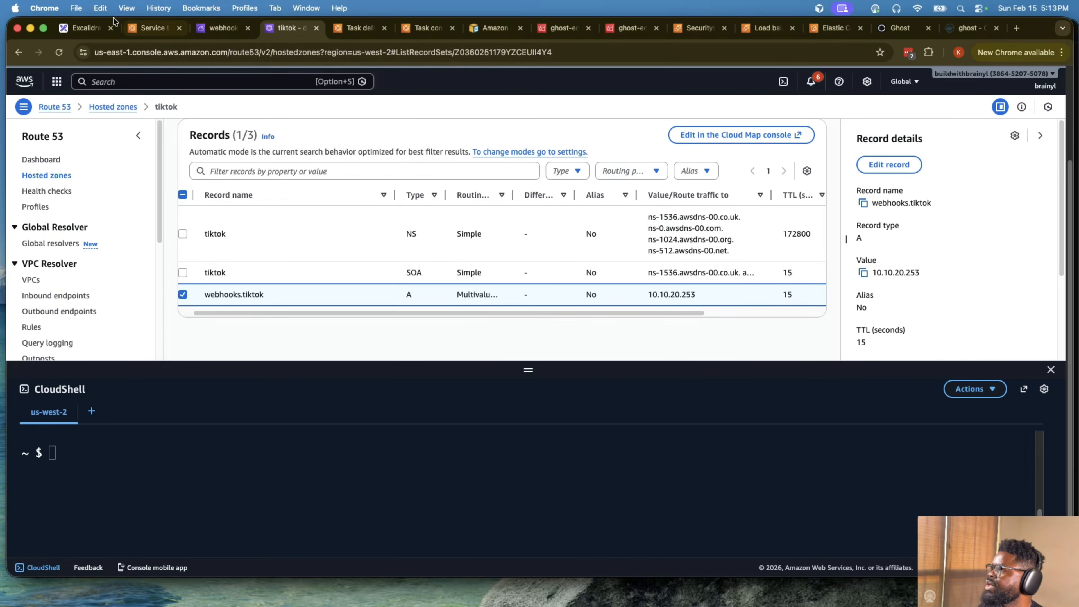
# - Switch to ECS, open the ghost-ecs-ghost service in ghost-ecs-cluster, and check its load balancer target health
pyautogui.click(359, 28)
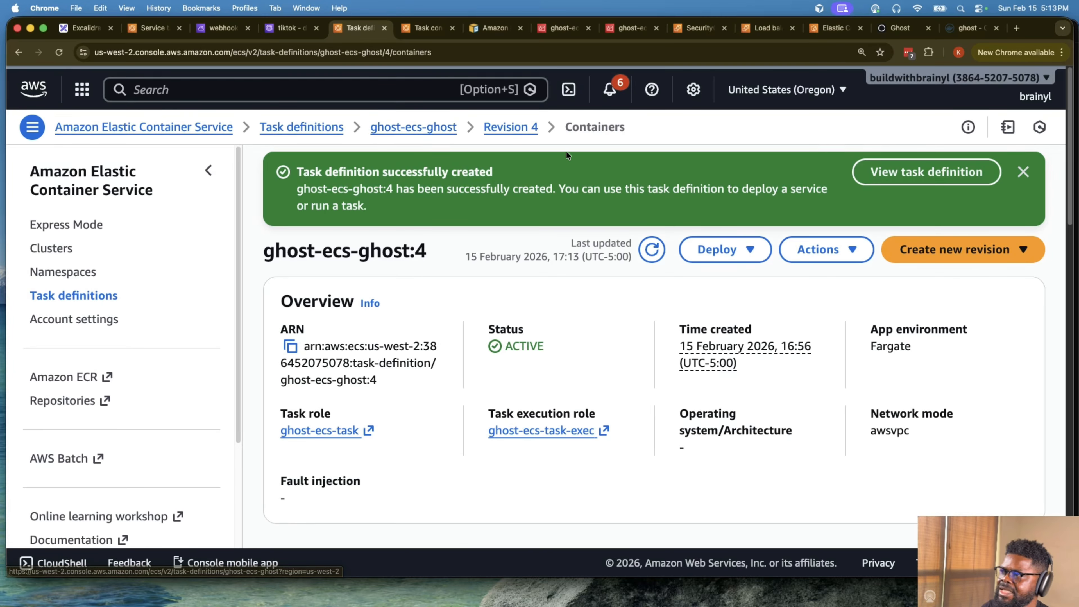
pyautogui.click(434, 131)
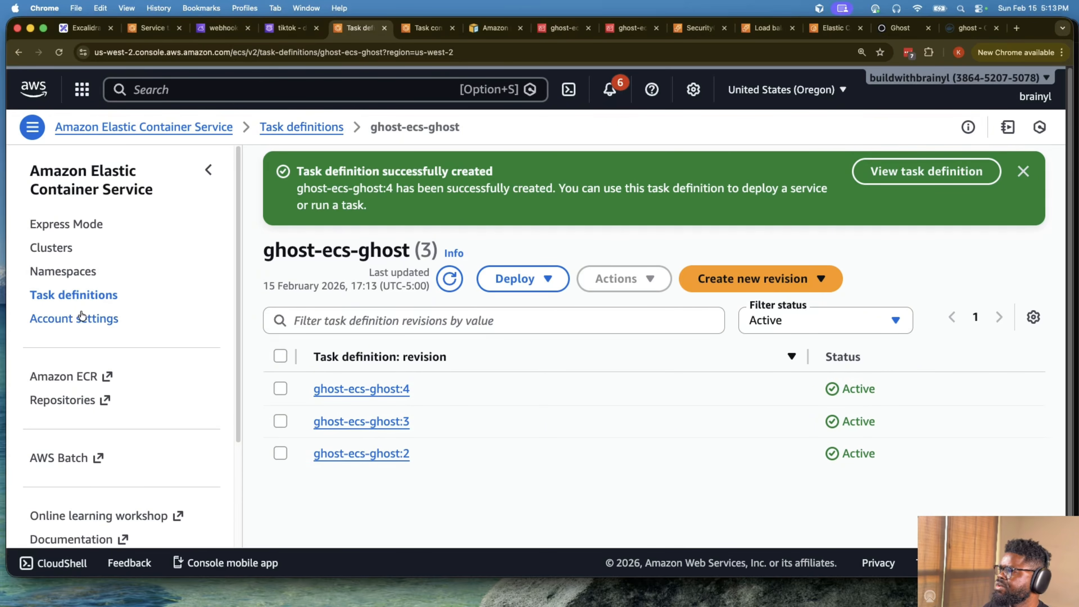
pyautogui.click(51, 248)
pyautogui.click(324, 372)
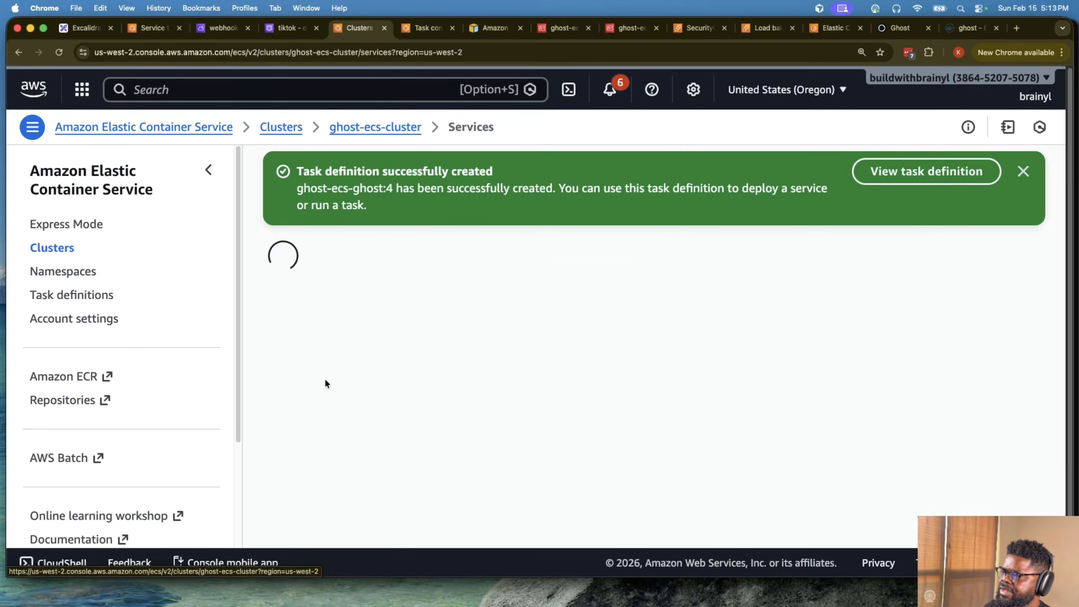
pyautogui.scroll(-5, 324, 379)
pyautogui.click(343, 434)
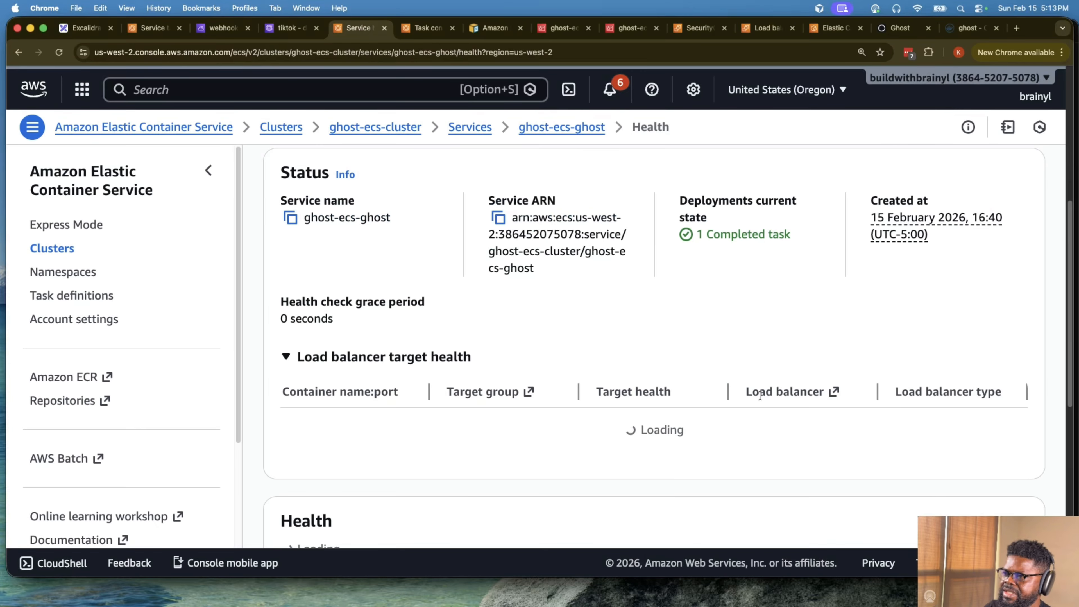
pyautogui.scroll(-5, 761, 393)
pyautogui.scroll(2, 761, 394)
pyautogui.scroll(5, 485, 289)
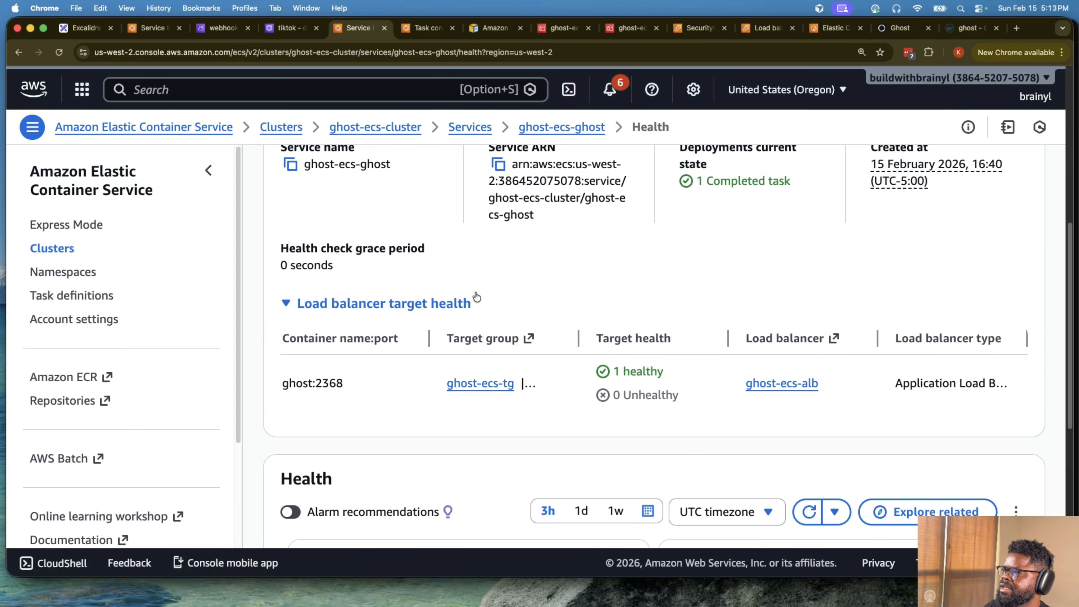
# - Open the running task of the ghost-ecs-ghost service and bring up its container list
pyautogui.click(476, 290)
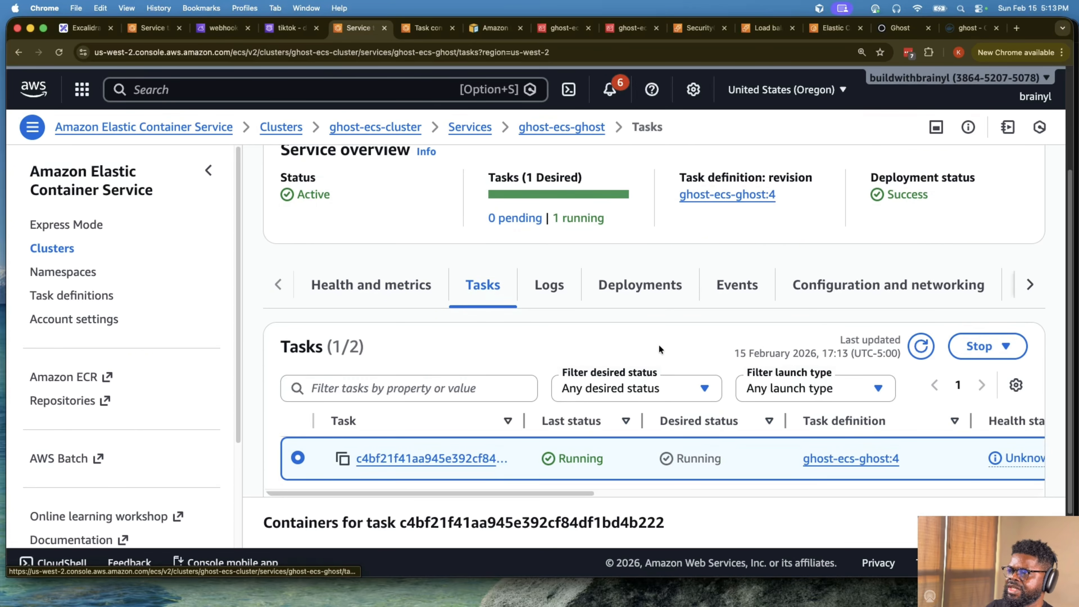
pyautogui.scroll(-2, 722, 382)
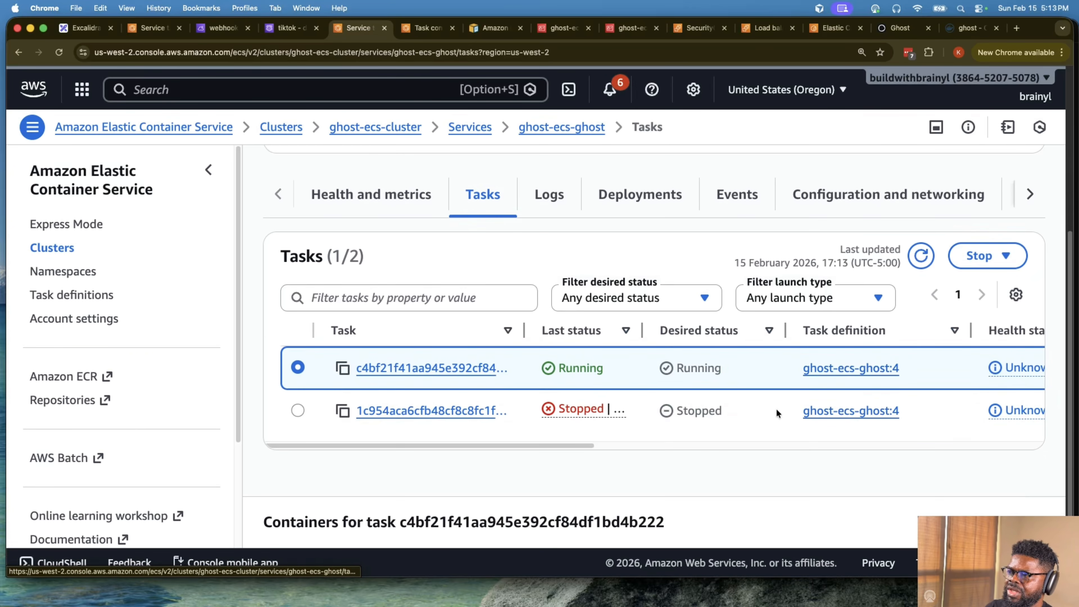
pyautogui.click(484, 368)
pyautogui.scroll(-8, 703, 386)
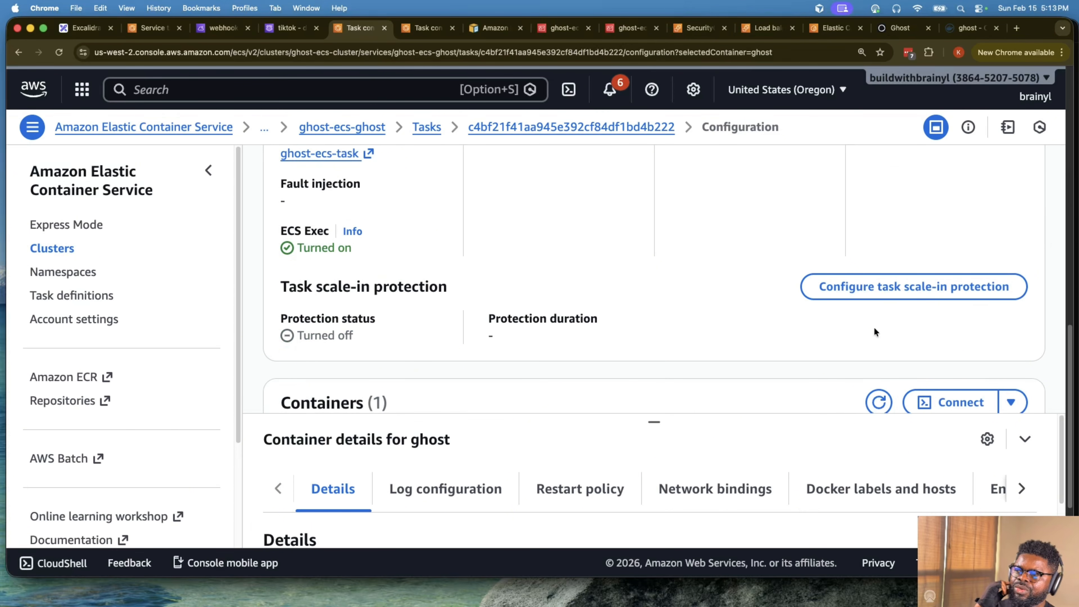
pyautogui.scroll(-3, 874, 332)
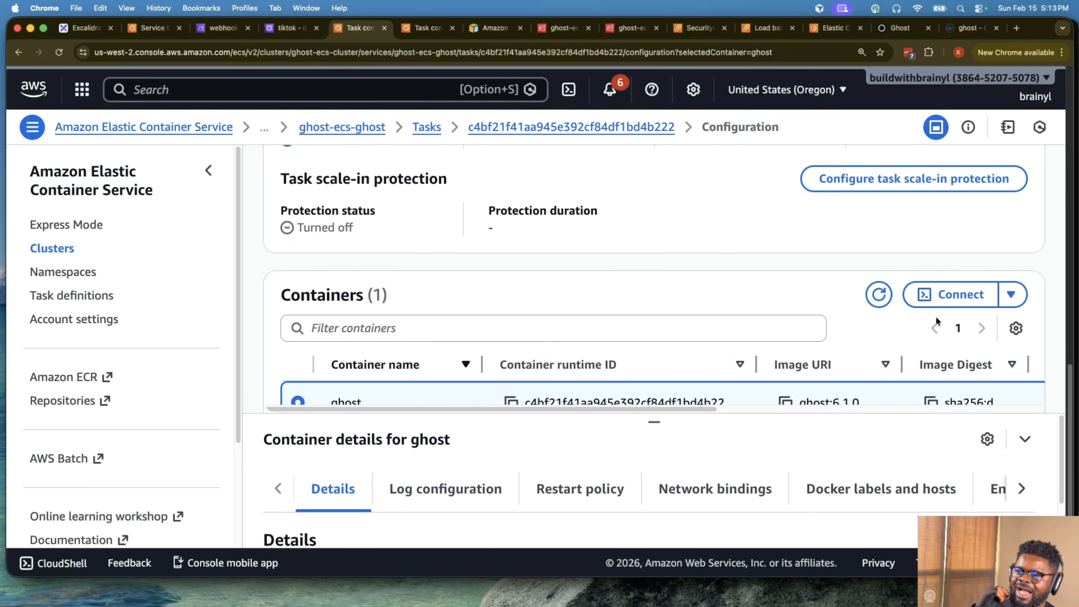
# - Connect to the ghost container through CloudShell, changing the execute command's shell to /bin/bash before running it
pyautogui.click(950, 298)
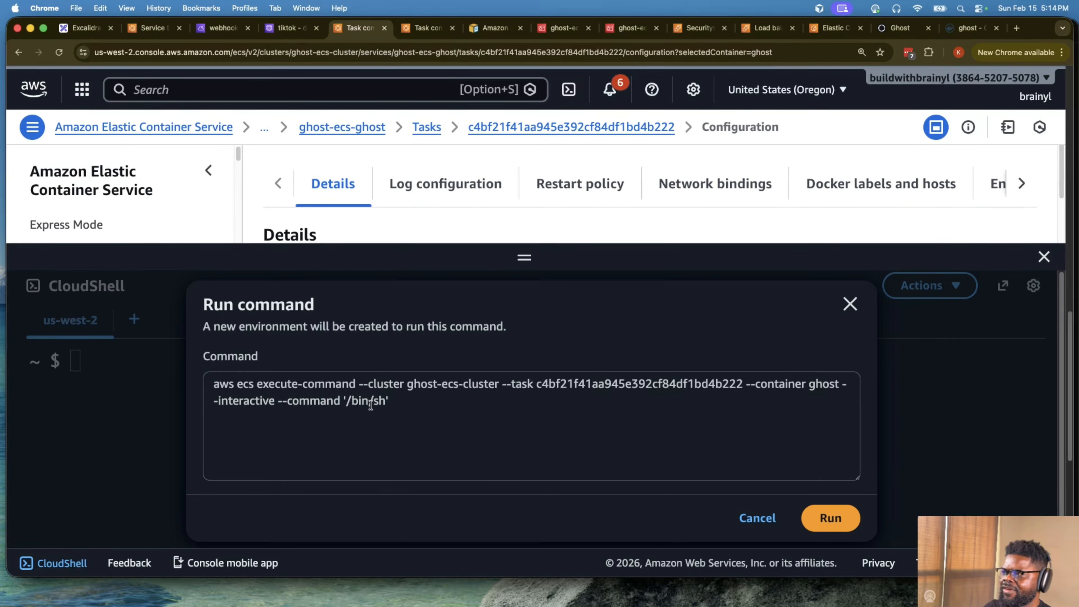
pyautogui.click(385, 401)
pyautogui.press('BackSpace')
pyautogui.write('bashg')
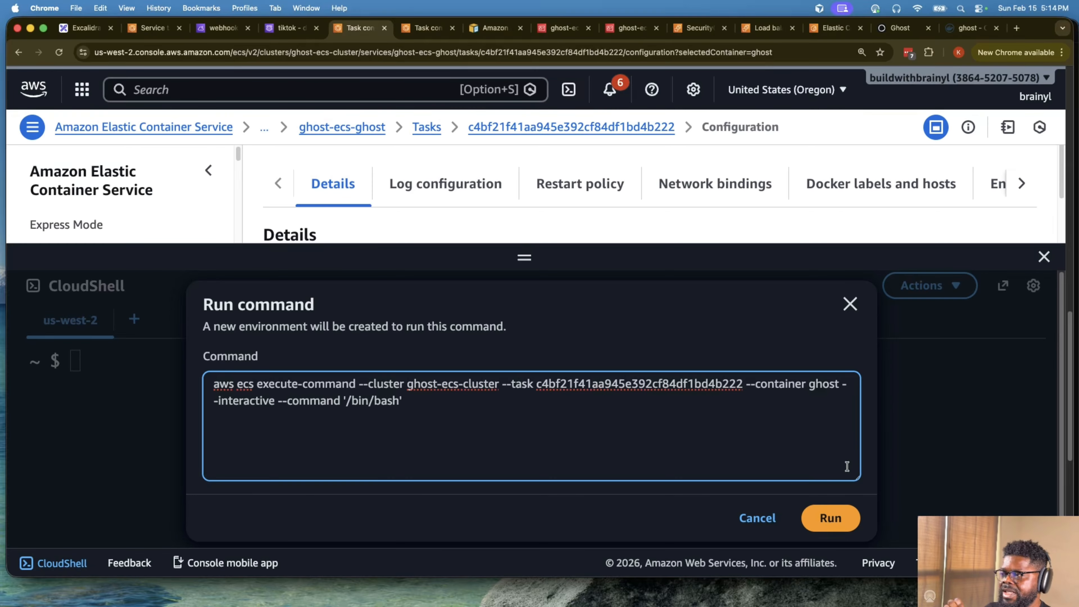
pyautogui.click(830, 518)
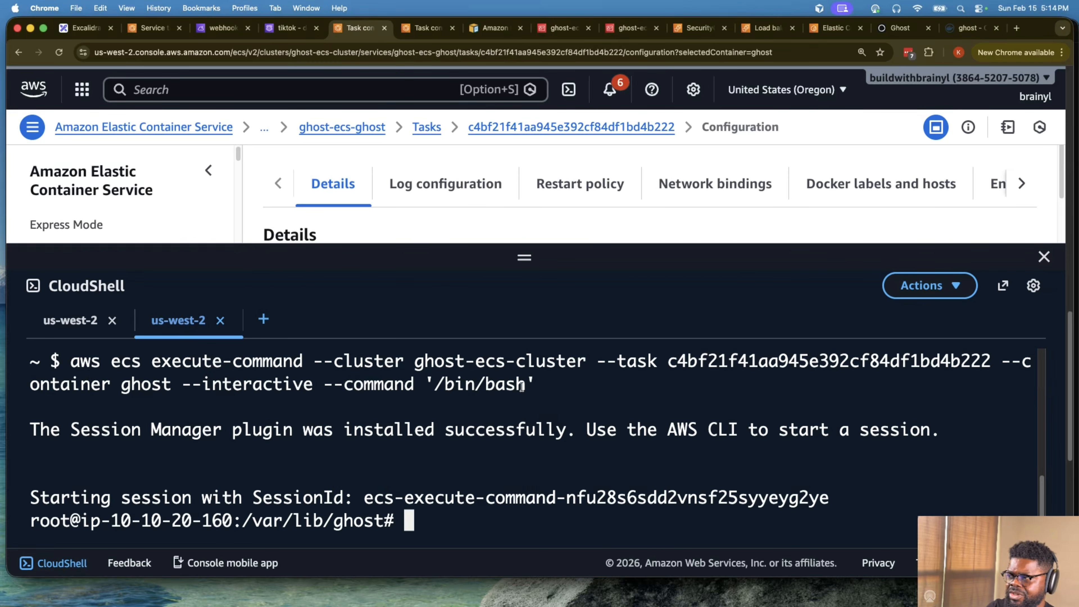
# - Run curl without arguments in the ghost container shell to check whether the tool is available
pyautogui.write('ciurl')
pyautogui.press('BackSpace')
pyautogui.press('BackSpace')
pyautogui.press('BackSpace')
pyautogui.press('BackSpace')
pyautogui.write('hyrl')
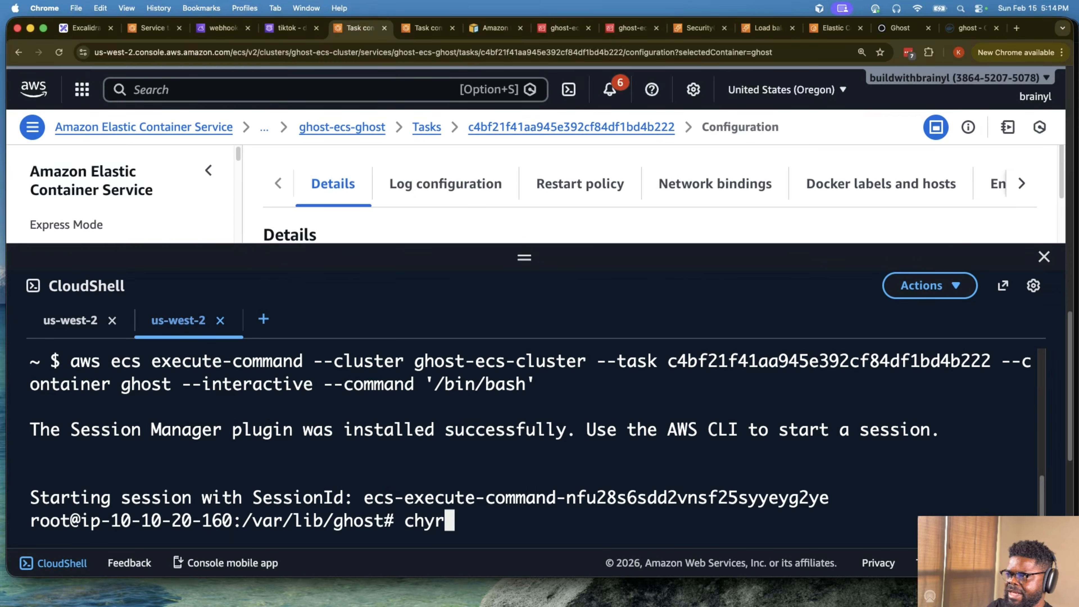
pyautogui.press('BackSpace')
pyautogui.press('BackSpace')
pyautogui.press('BackSpace')
pyautogui.press('BackSpace')
pyautogui.write('url')
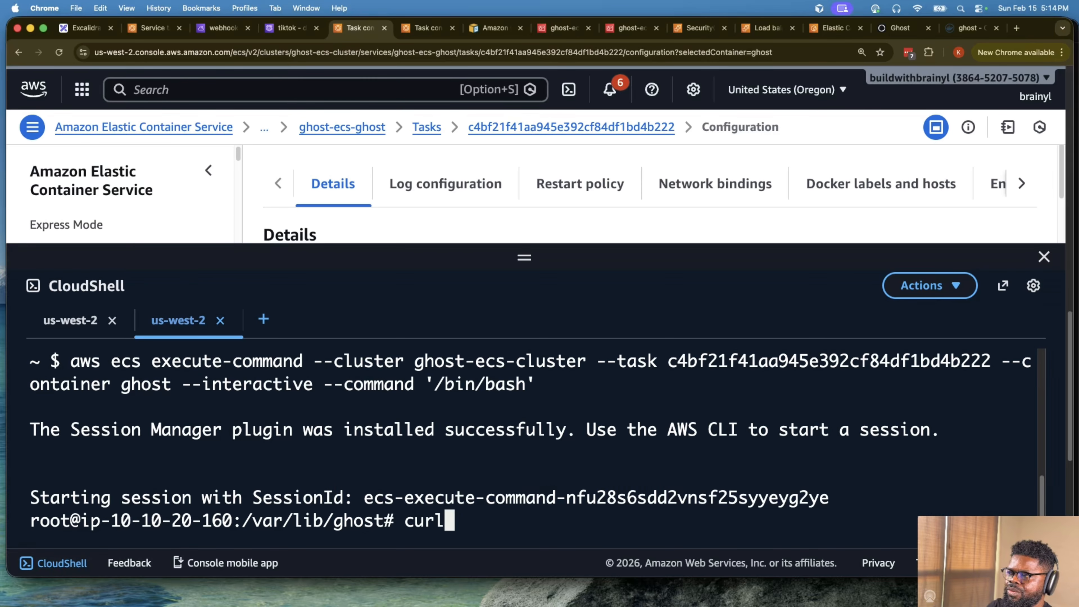
pyautogui.press('Return')
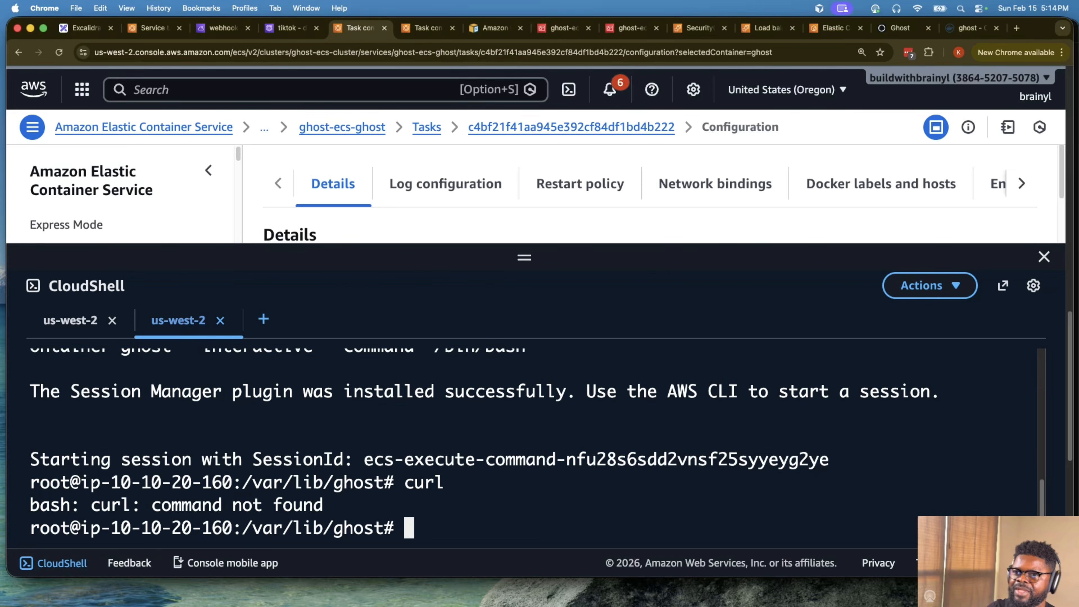
# - Run the copied package installation command in the ghost container shell to install curl
pyautogui.press('super+Tab')
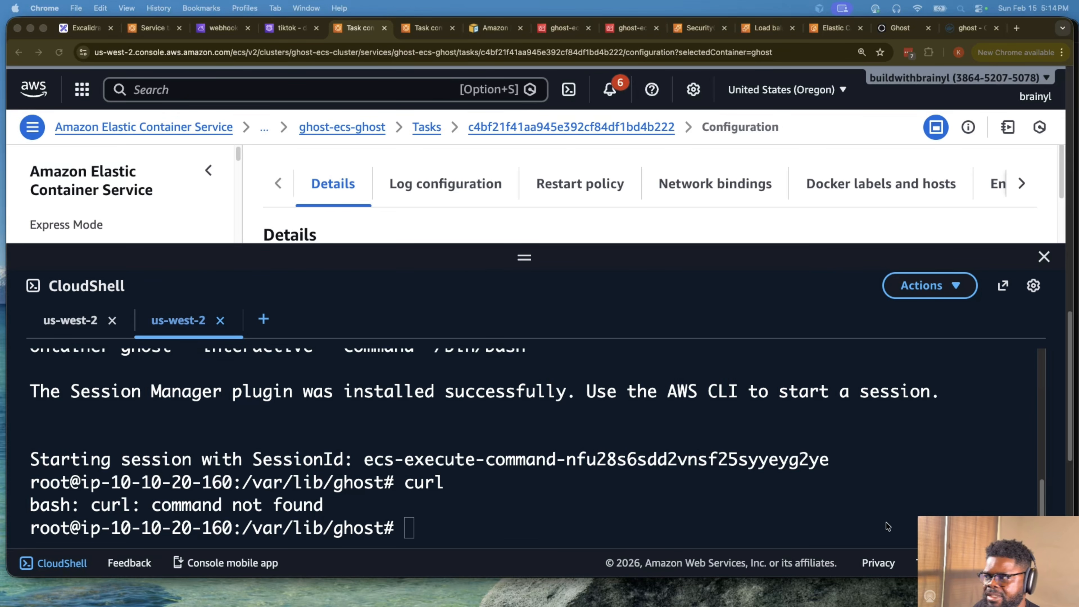
pyautogui.click(422, 479)
pyautogui.write('apt update && apt install -y curl iputils-ping dnsutils jq')
pyautogui.press('Return')
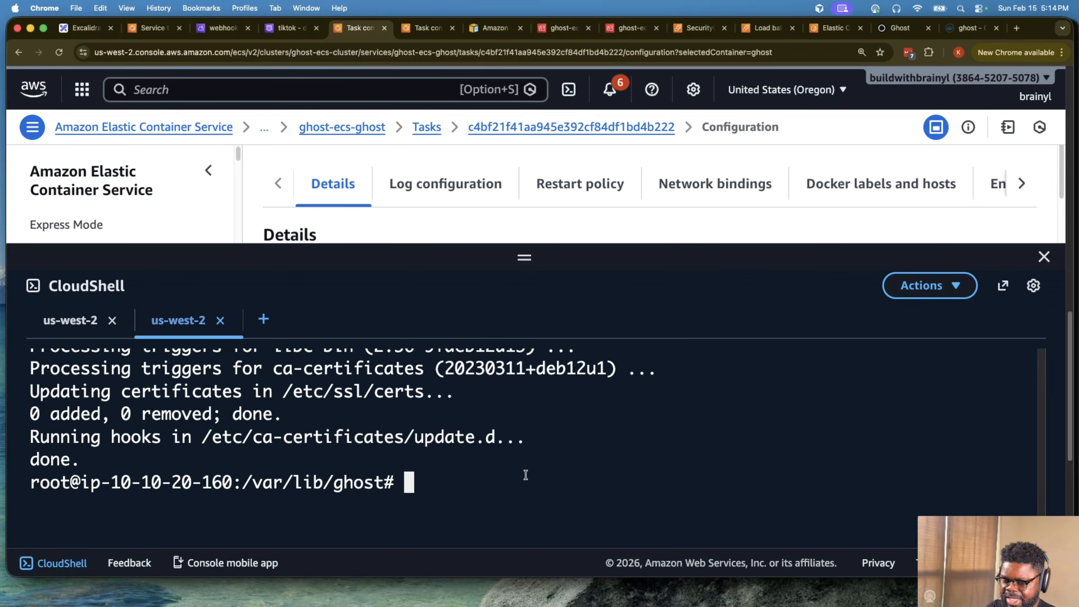
pyautogui.write('chru')
pyautogui.press('BackSpace')
pyautogui.press('BackSpace')
pyautogui.press('BackSpace')
pyautogui.press('BackSpace')
pyautogui.write('cur')
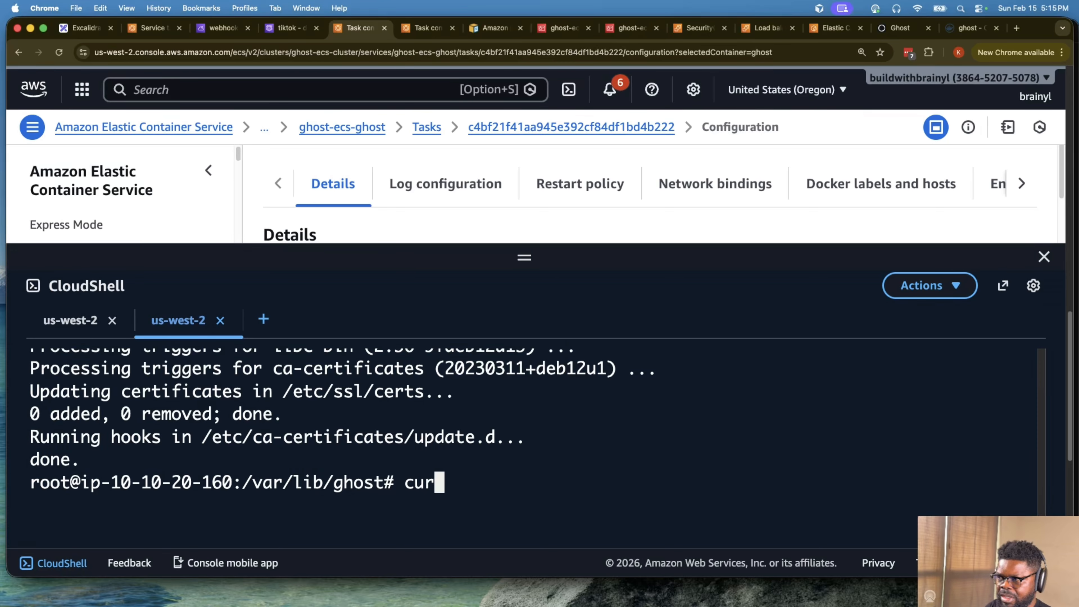
pyautogui.write('l ht')
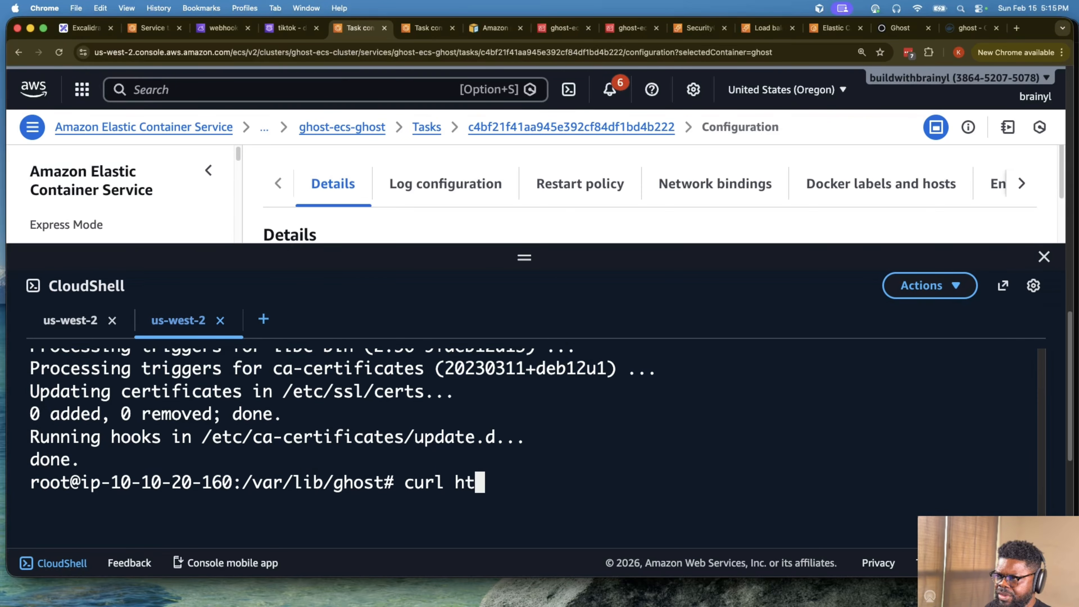
pyautogui.write('tp://')
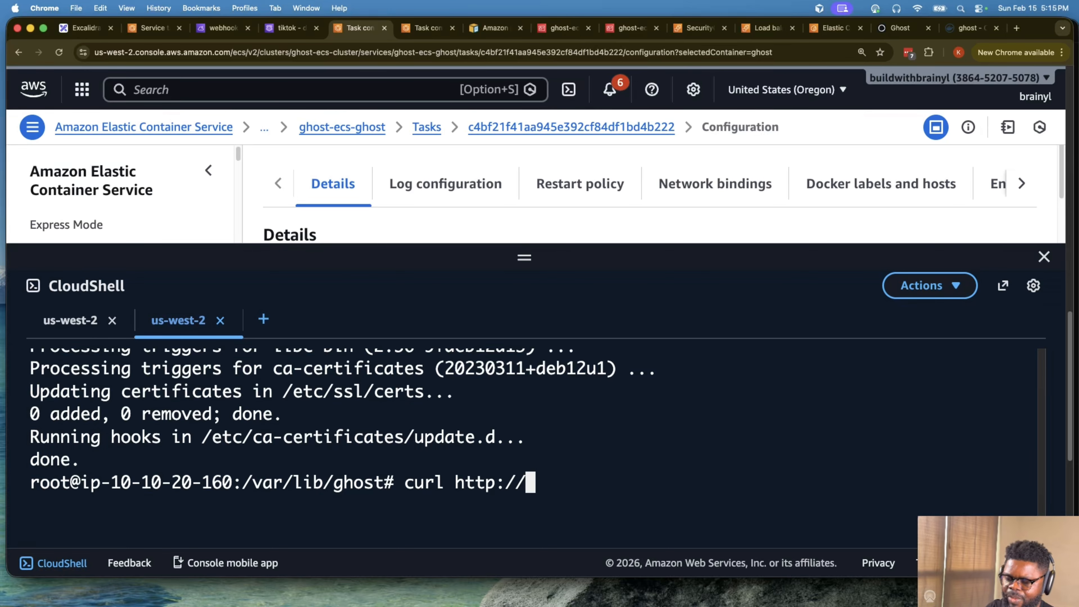
pyautogui.write('webhoo')
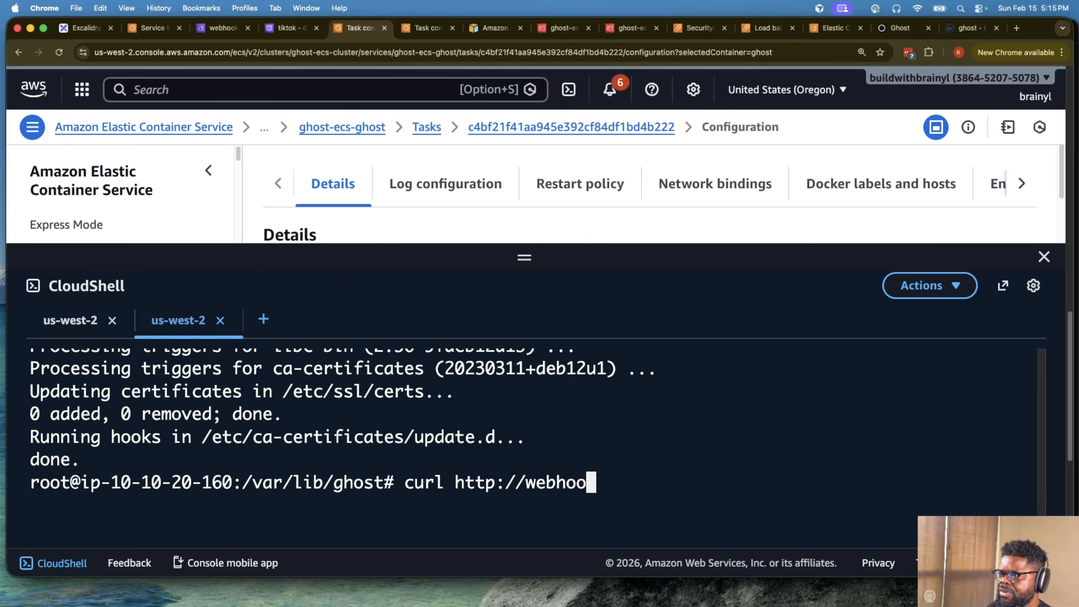
pyautogui.write('ks.tik')
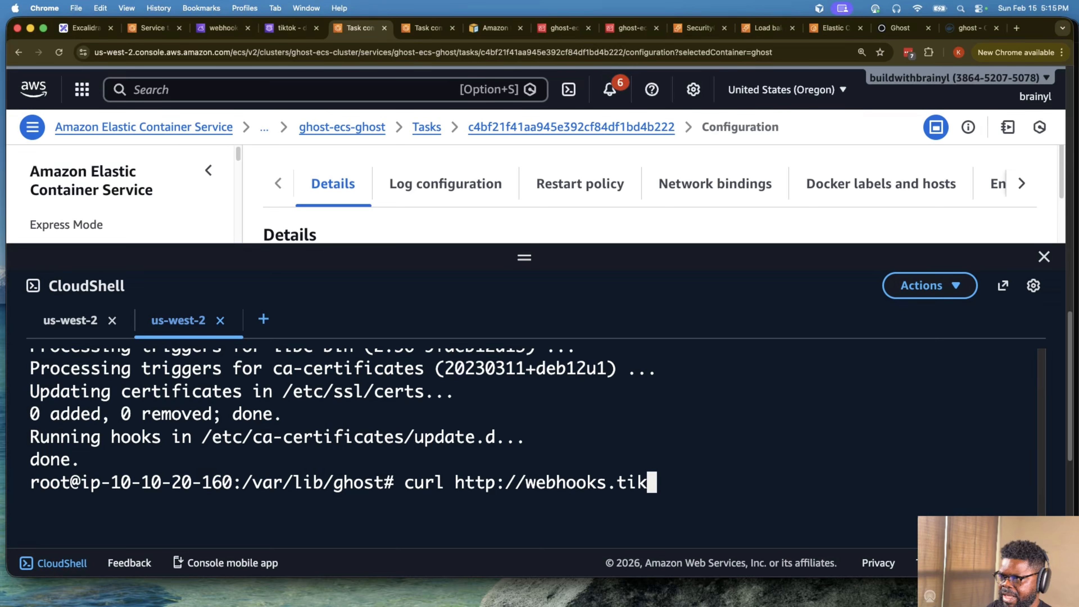
pyautogui.write('tok:')
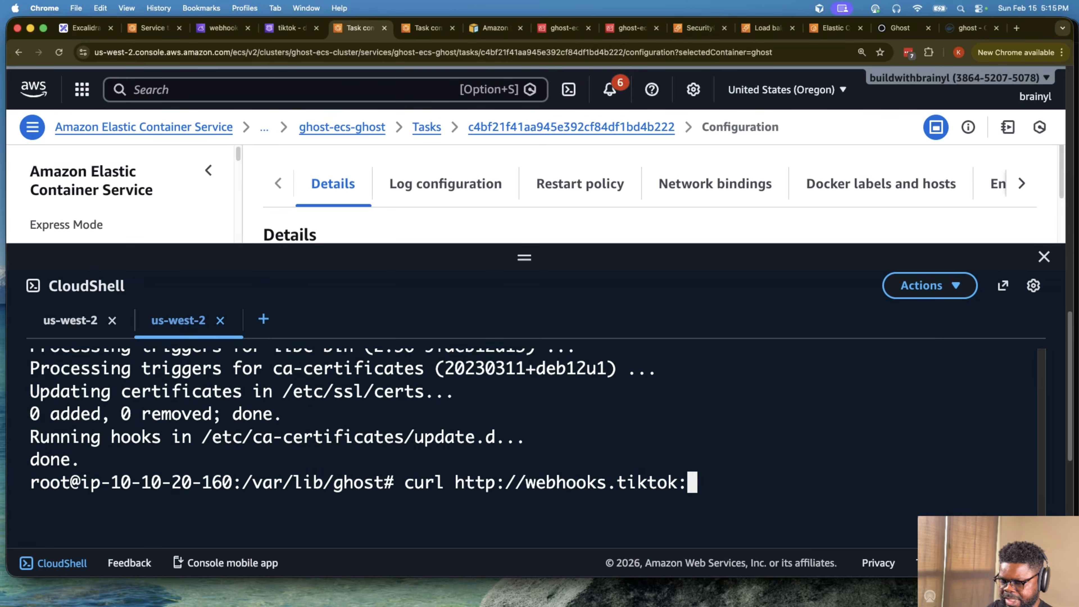
pyautogui.write('8000')
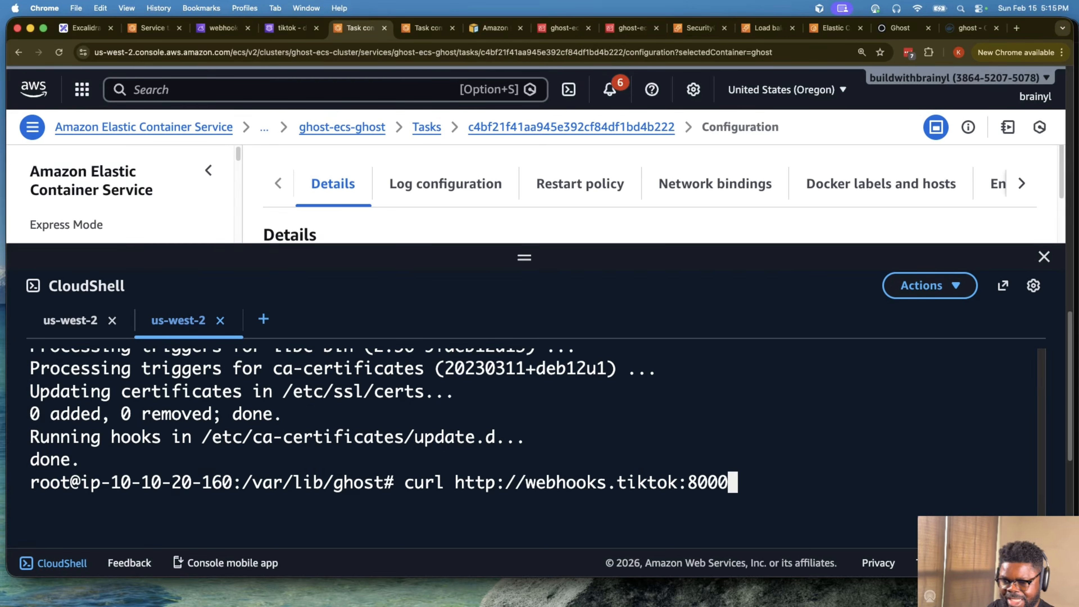
pyautogui.write('/')
pyautogui.press('Return')
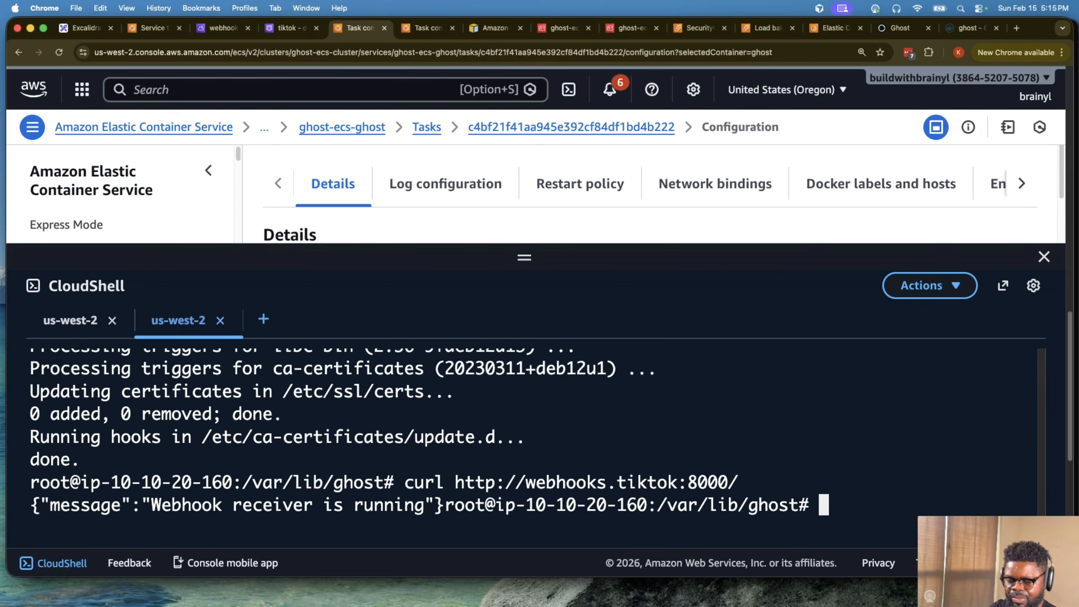
pyautogui.press('Up')
pyautogui.write('| jq')
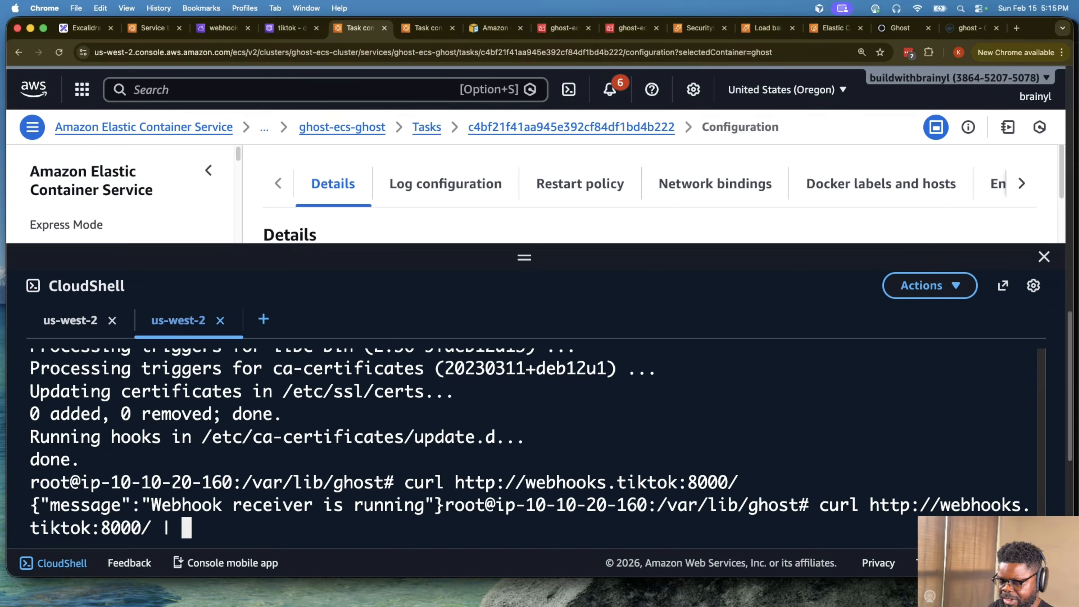
pyautogui.press('Return')
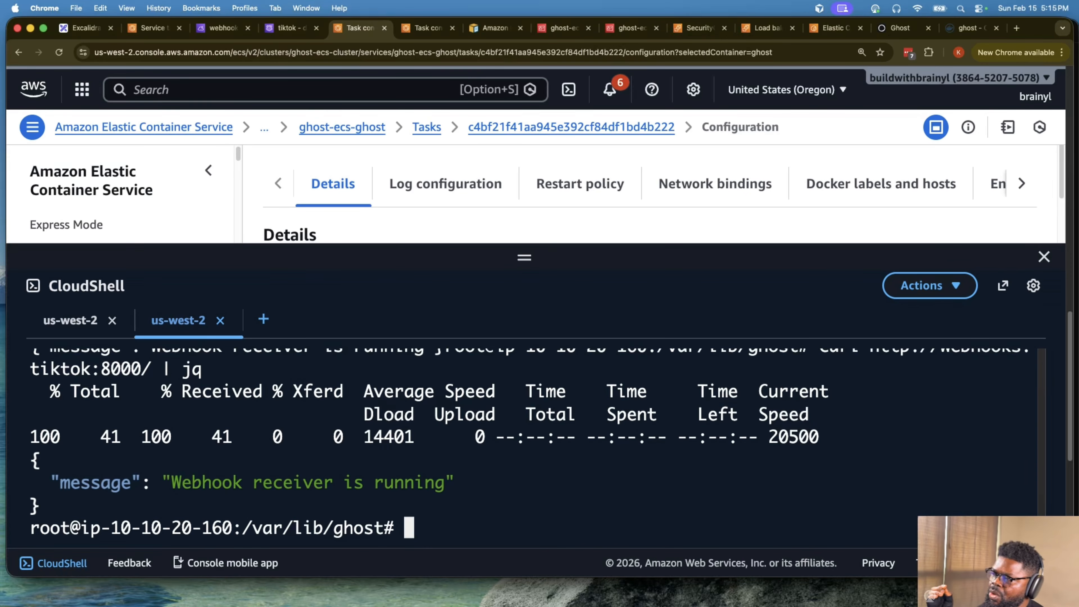
pyautogui.scroll(3, 419, 465)
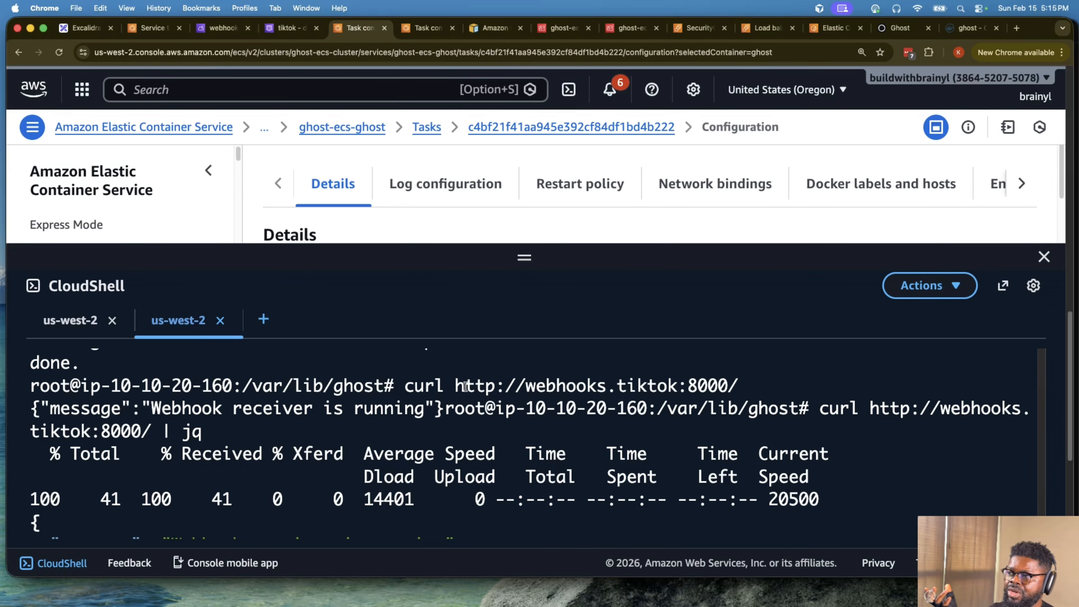
pyautogui.moveTo(464, 385); pyautogui.dragTo(739, 379)
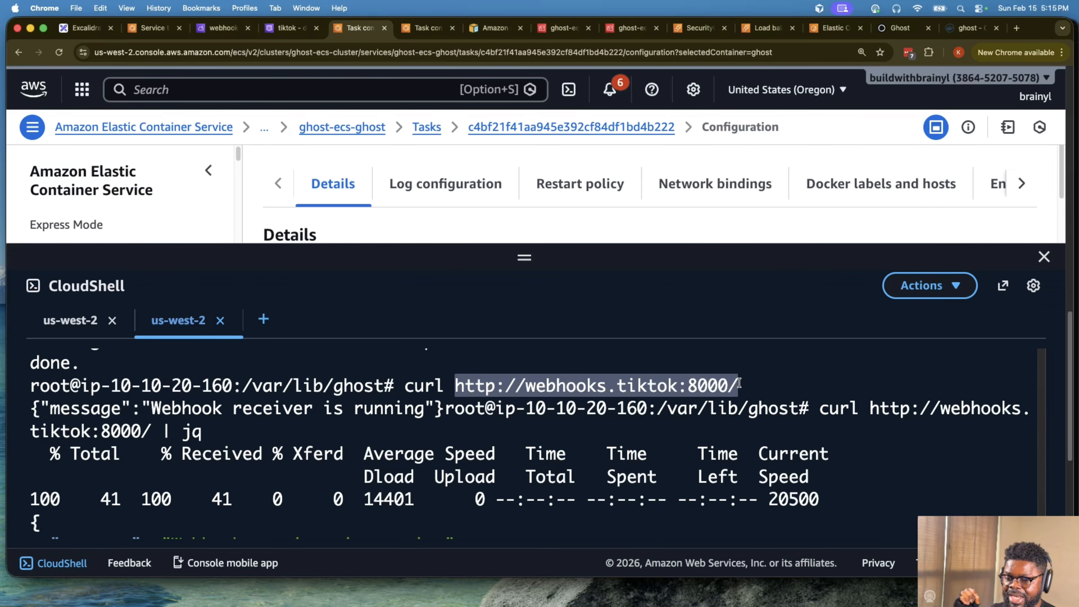
pyautogui.click(460, 391)
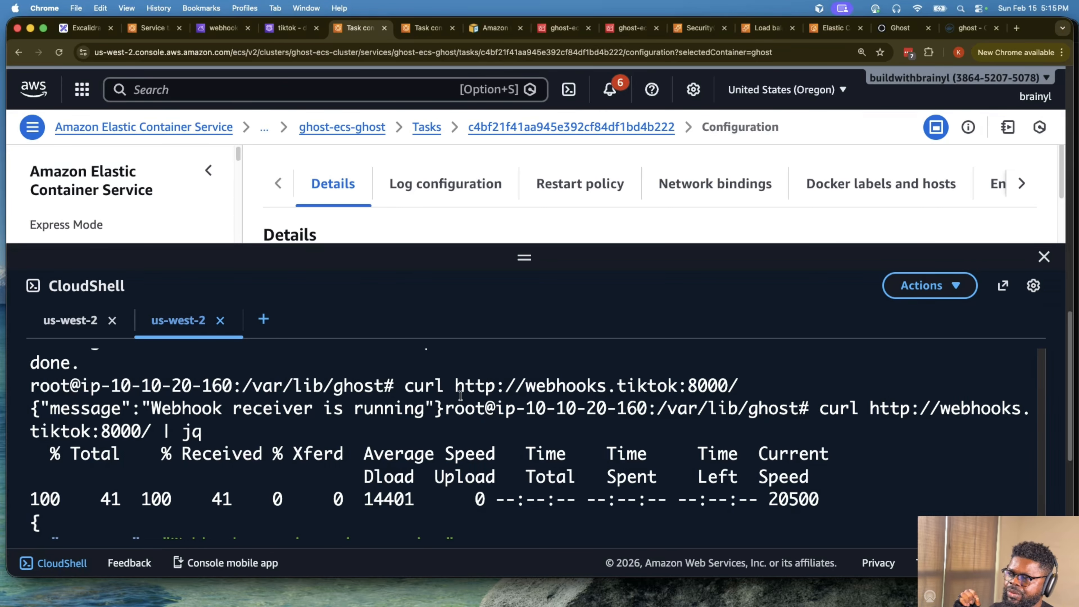
pyautogui.moveTo(459, 389); pyautogui.dragTo(552, 386)
pyautogui.moveTo(549, 386); pyautogui.dragTo(555, 386)
pyautogui.click(633, 387)
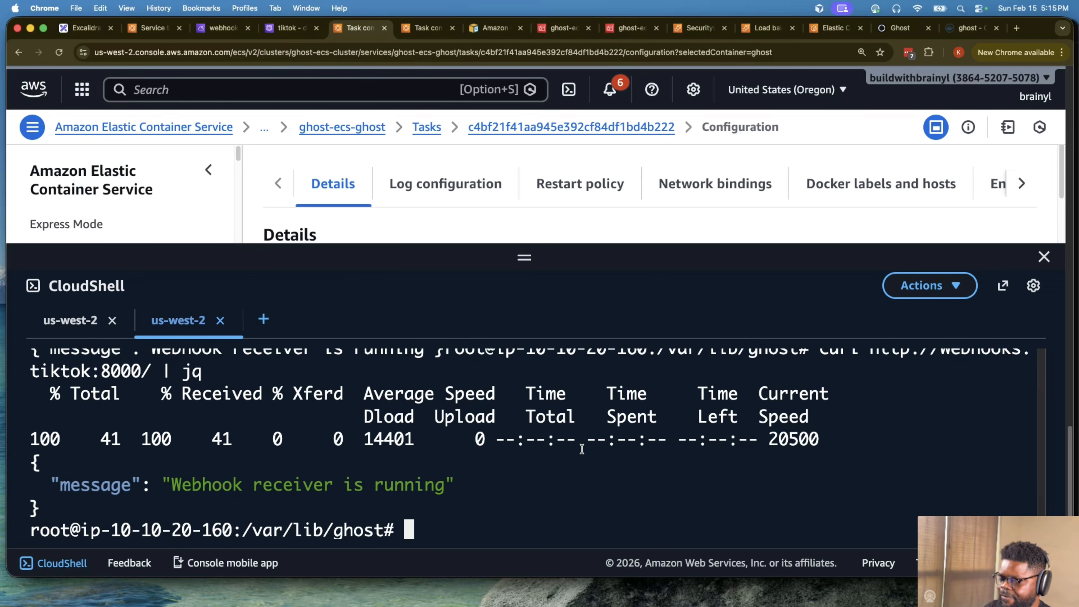
# - Resolve the webhooks.tiktok name in the ghost container shell with dig +short and check the returned address
pyautogui.write('dig +short')
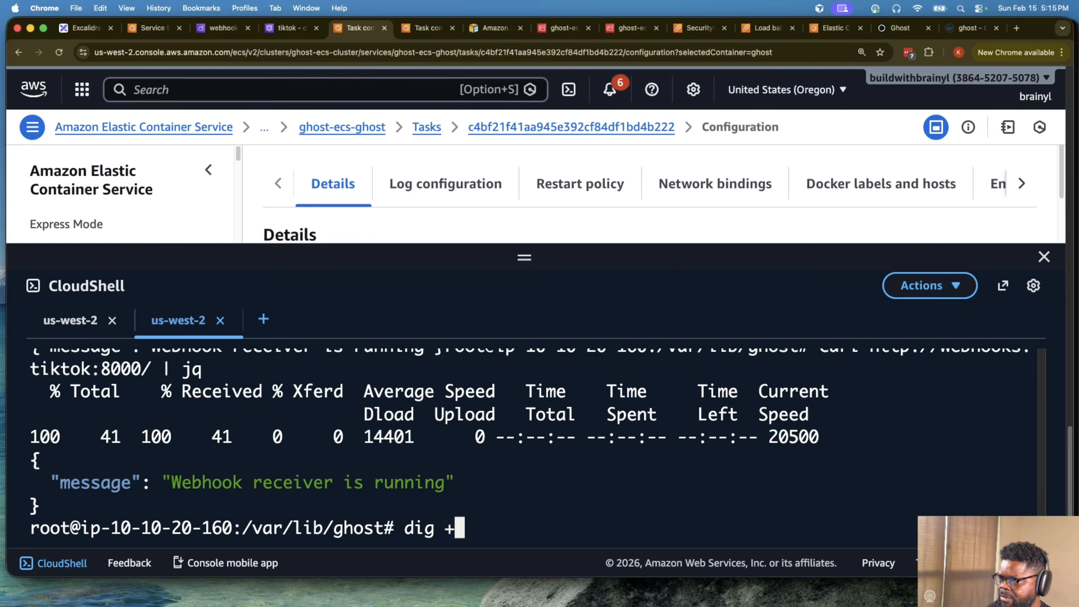
pyautogui.press('BackSpace')
pyautogui.write('rt')
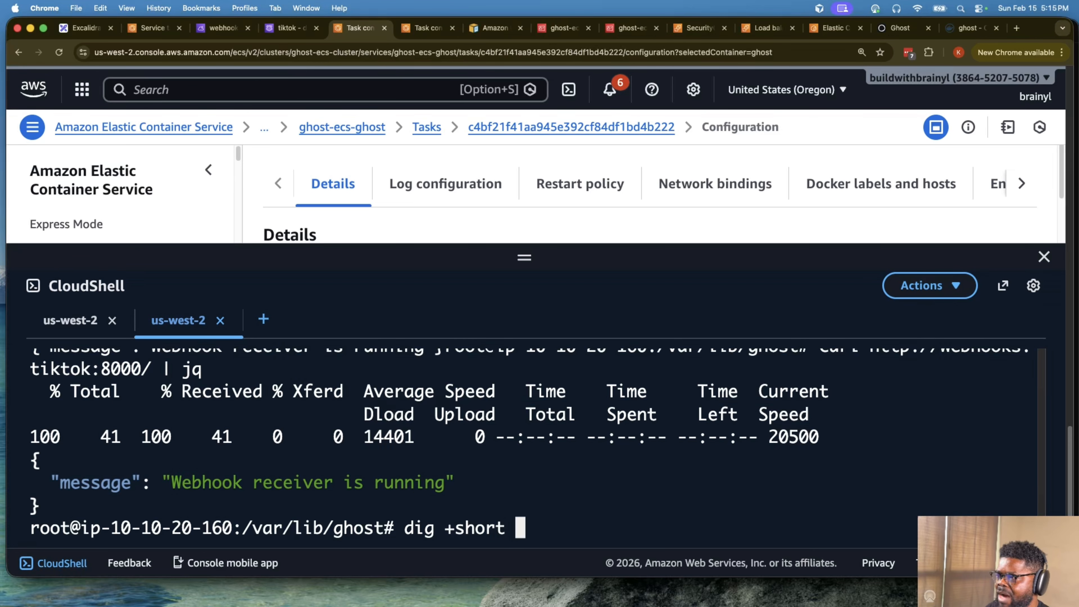
pyautogui.scroll(3, 582, 455)
pyautogui.moveTo(536, 461); pyautogui.dragTo(675, 463)
pyautogui.press('super+c')
pyautogui.press('super+v')
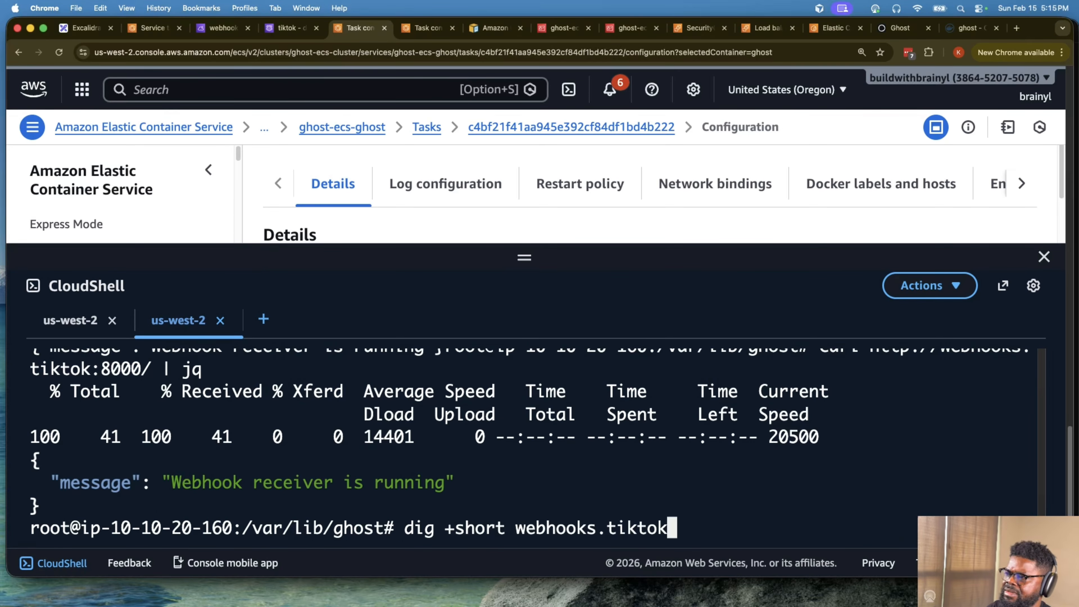
pyautogui.press('Return')
pyautogui.moveTo(162, 509); pyautogui.dragTo(45, 505)
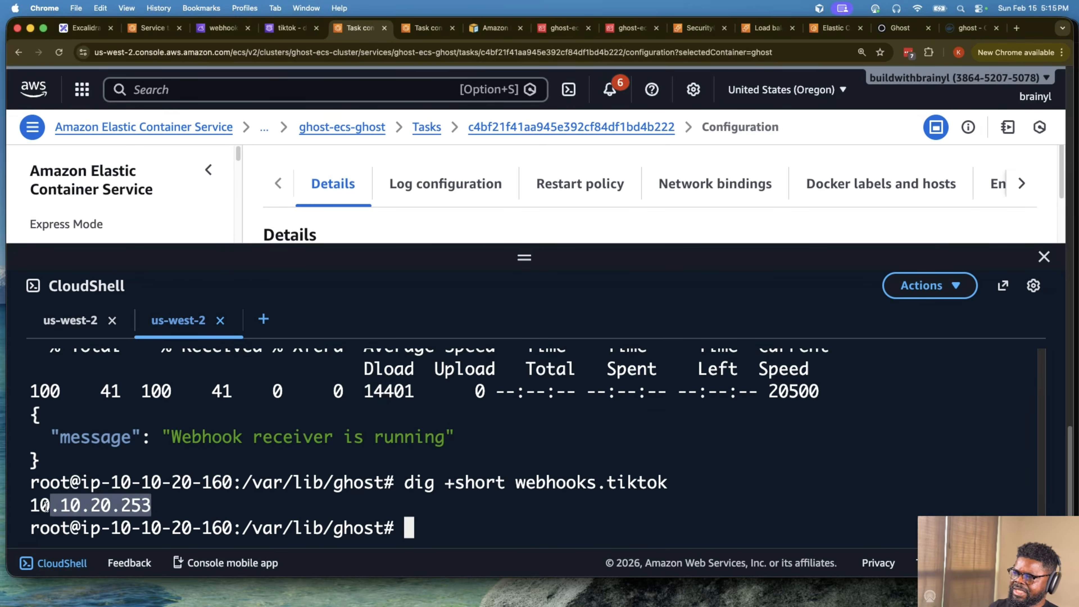
pyautogui.click(40, 504)
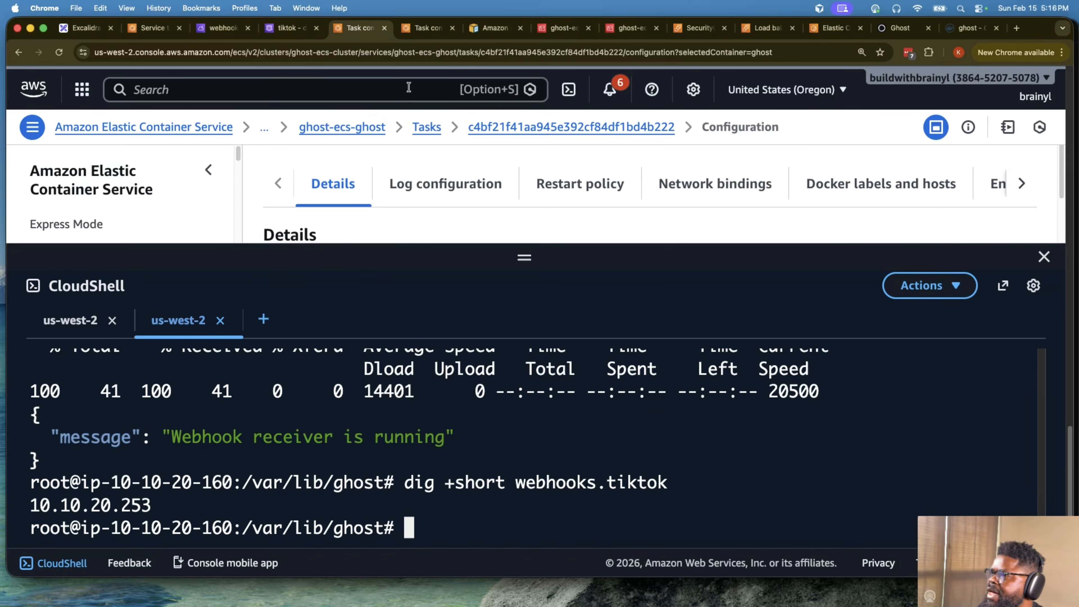
# - Go from the webhook task page to the clusters list and open the ghost-ecs-webhook service in ghost-ecs-cluster
pyautogui.click(427, 27)
pyautogui.scroll(5, 459, 152)
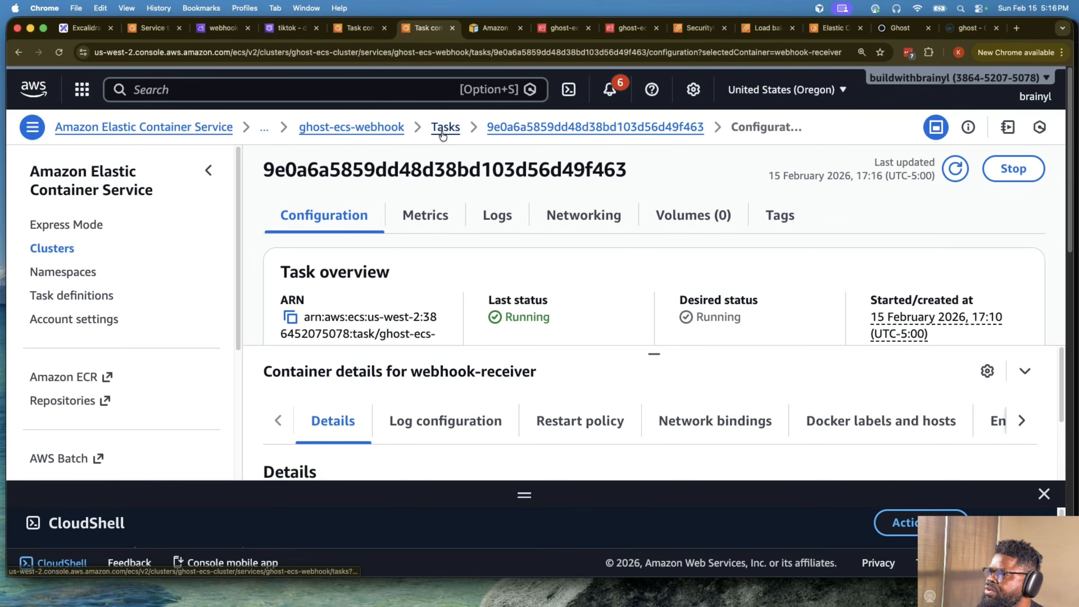
pyautogui.click(55, 250)
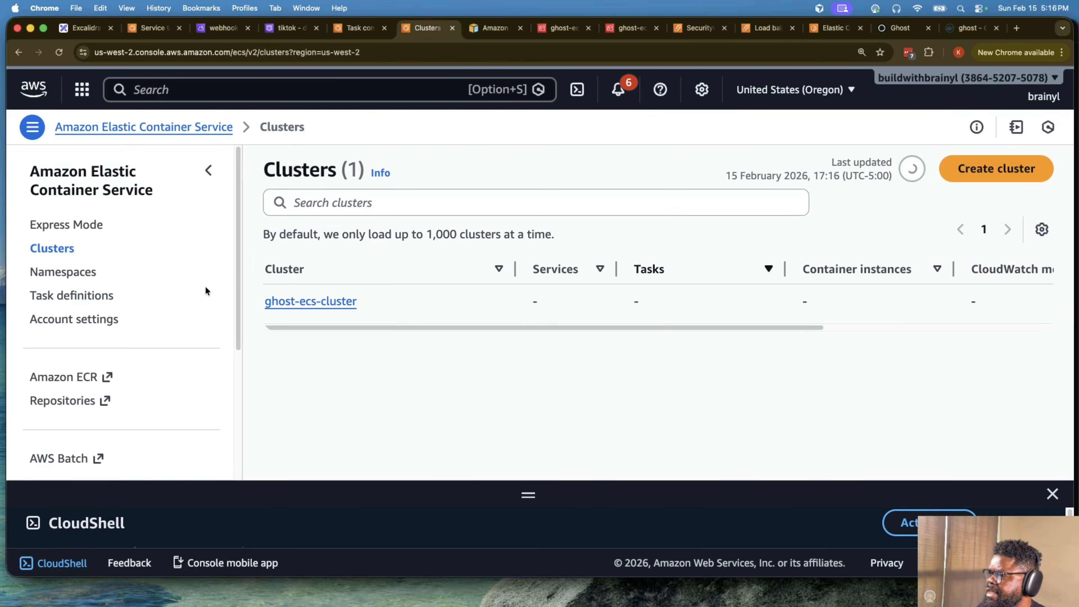
pyautogui.click(267, 304)
pyautogui.scroll(-5, 425, 364)
pyautogui.scroll(-2, 393, 442)
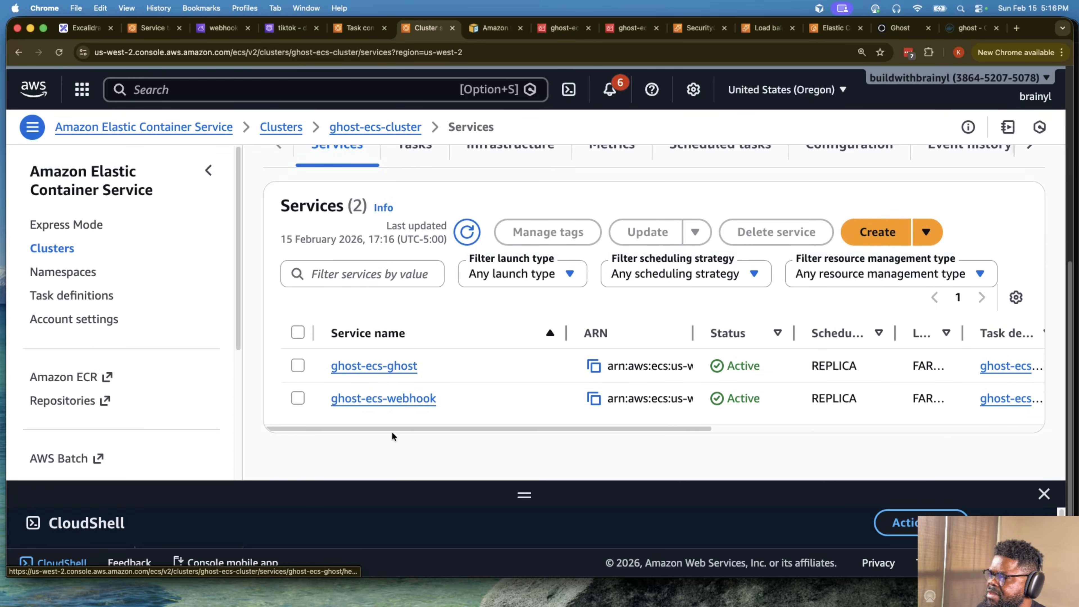
pyautogui.click(391, 399)
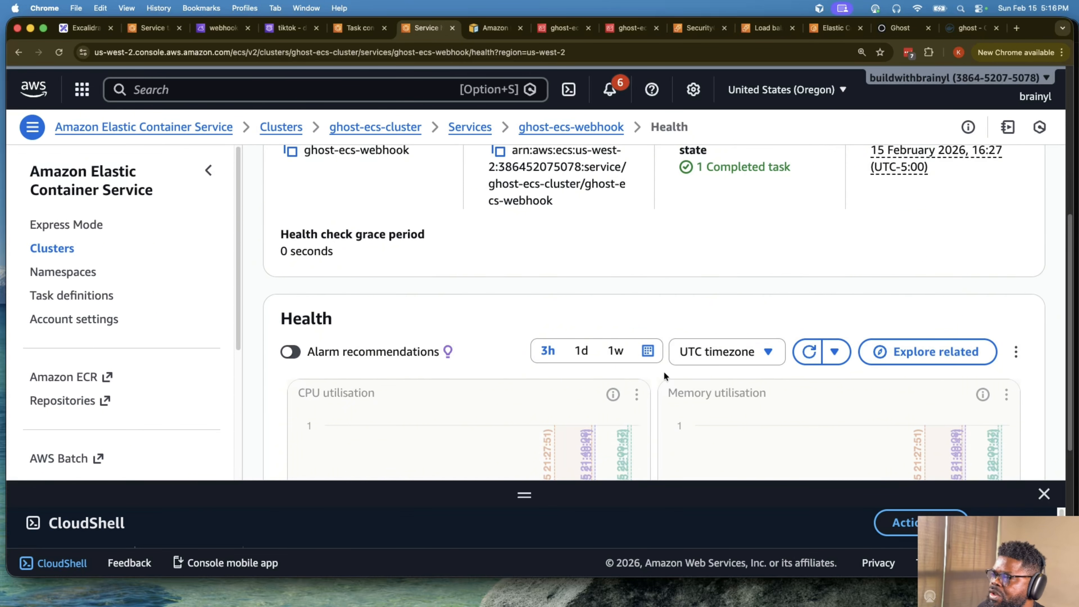
# - Review the ghost-ecs-webhook service overview and its list of running tasks
pyautogui.scroll(-3, 663, 348)
pyautogui.scroll(10, 663, 327)
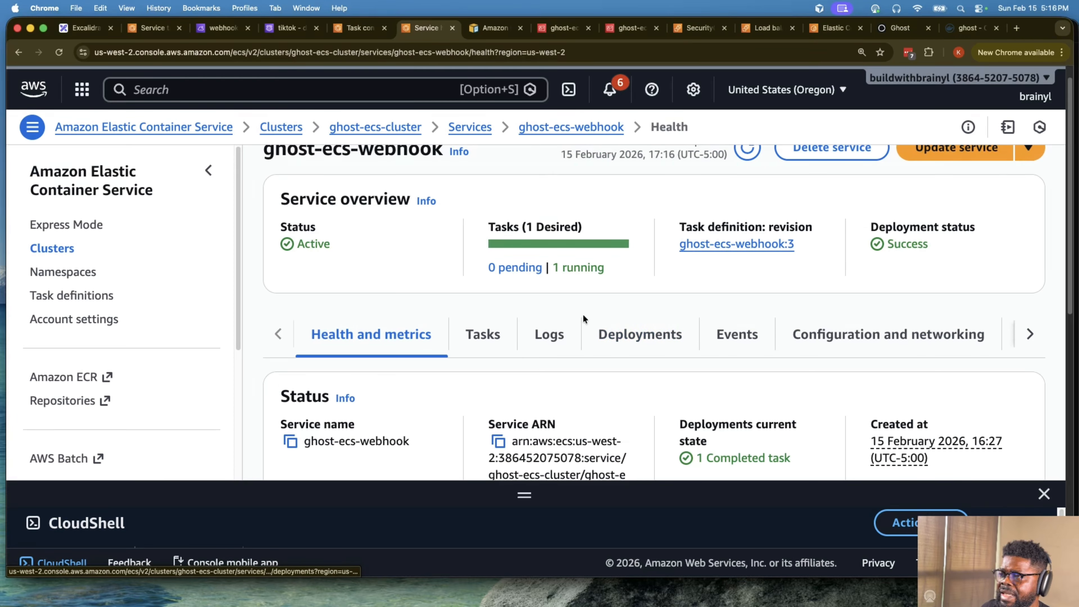
pyautogui.scroll(1, 602, 307)
pyautogui.moveTo(514, 354); pyautogui.dragTo(461, 357)
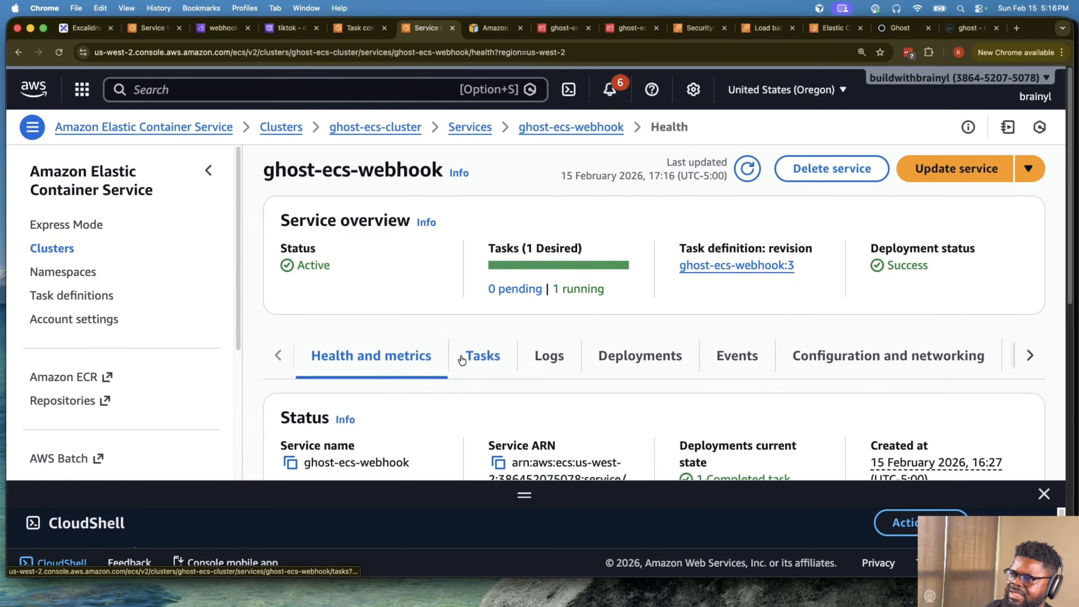
pyautogui.click(482, 356)
pyautogui.scroll(-5, 484, 349)
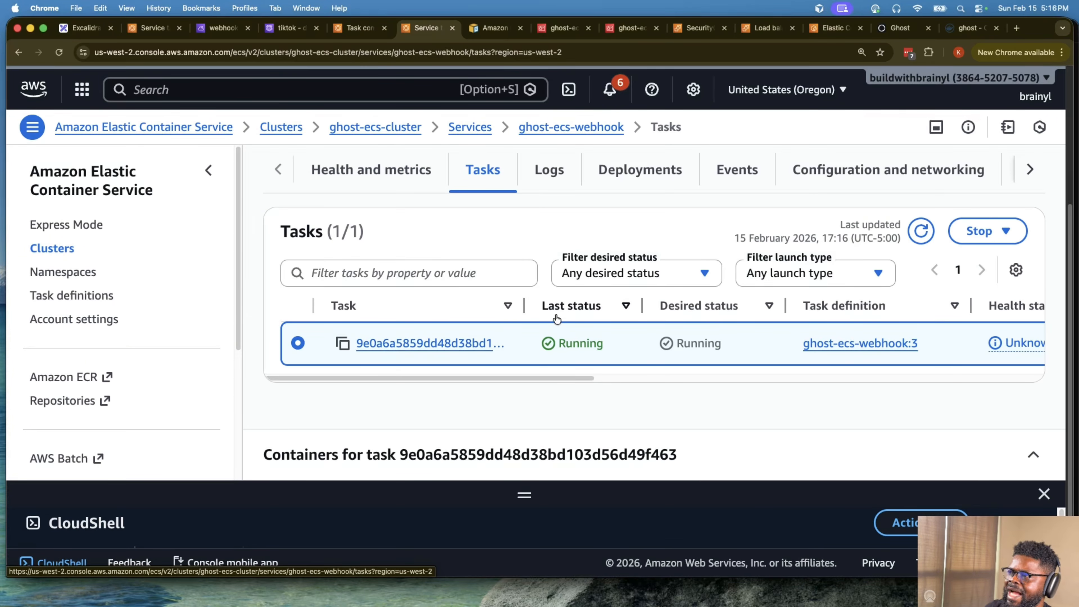
# - Update the ghost-ecs-webhook service with the number of desired tasks set to 2
pyautogui.scroll(5, 552, 318)
pyautogui.click(936, 168)
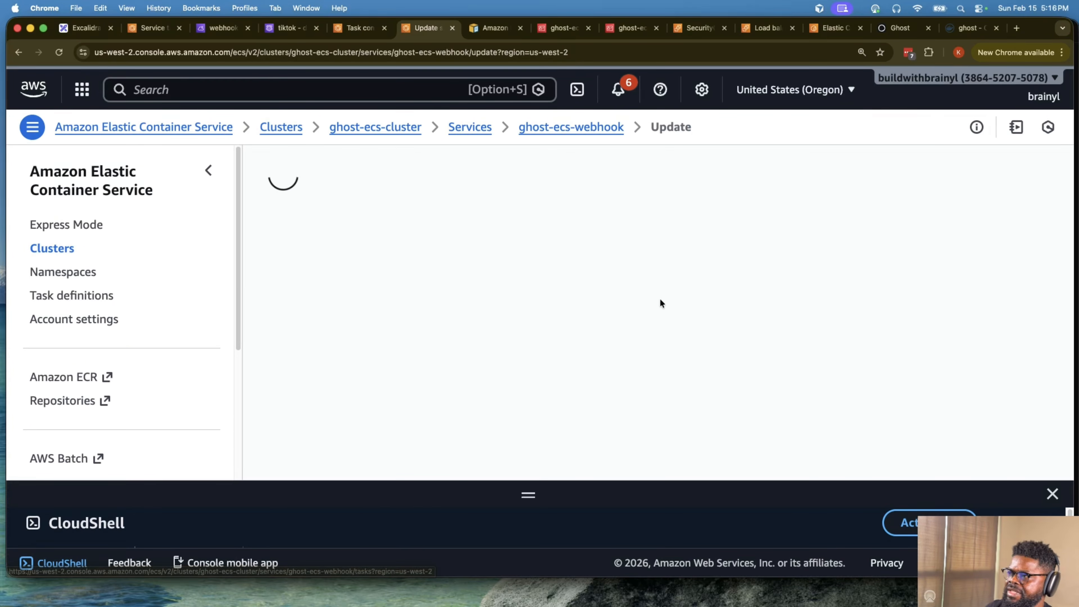
pyautogui.scroll(-5, 568, 324)
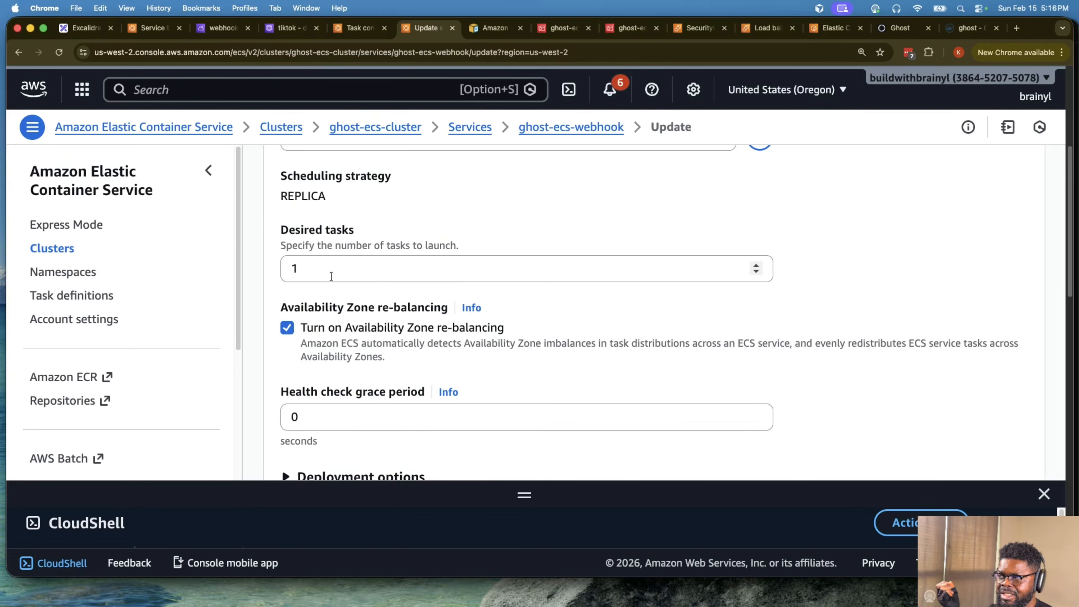
pyautogui.click(331, 276)
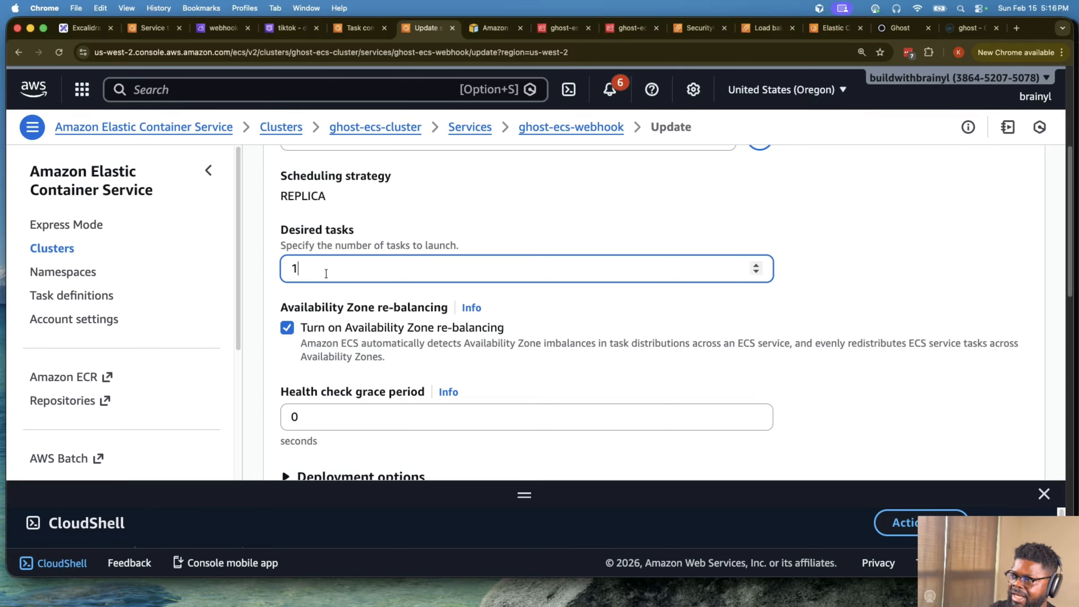
pyautogui.doubleClick(294, 267)
pyautogui.press('BackSpace')
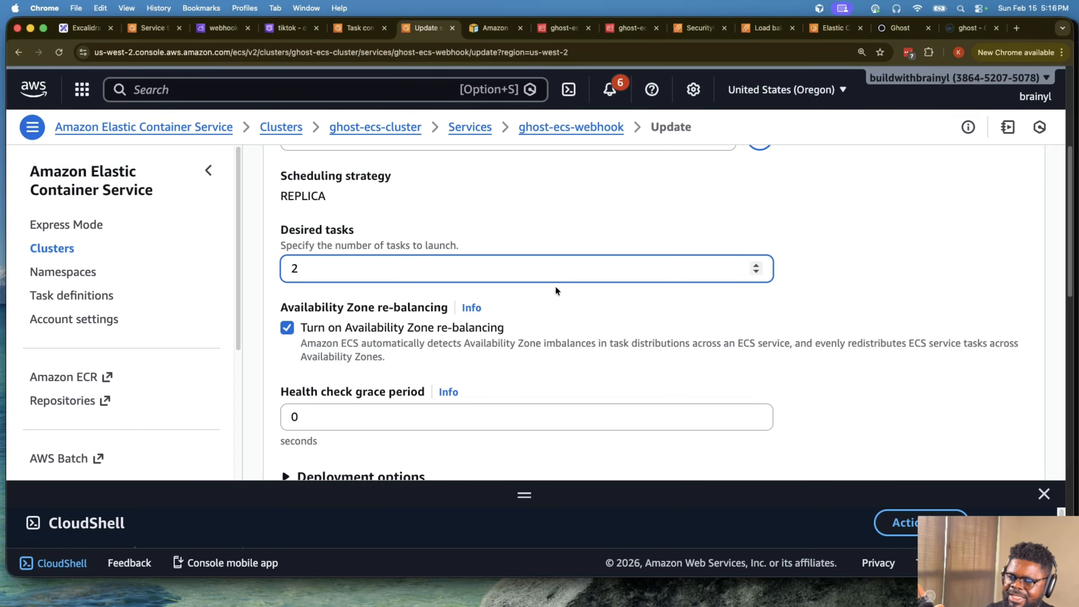
pyautogui.scroll(-15, 595, 306)
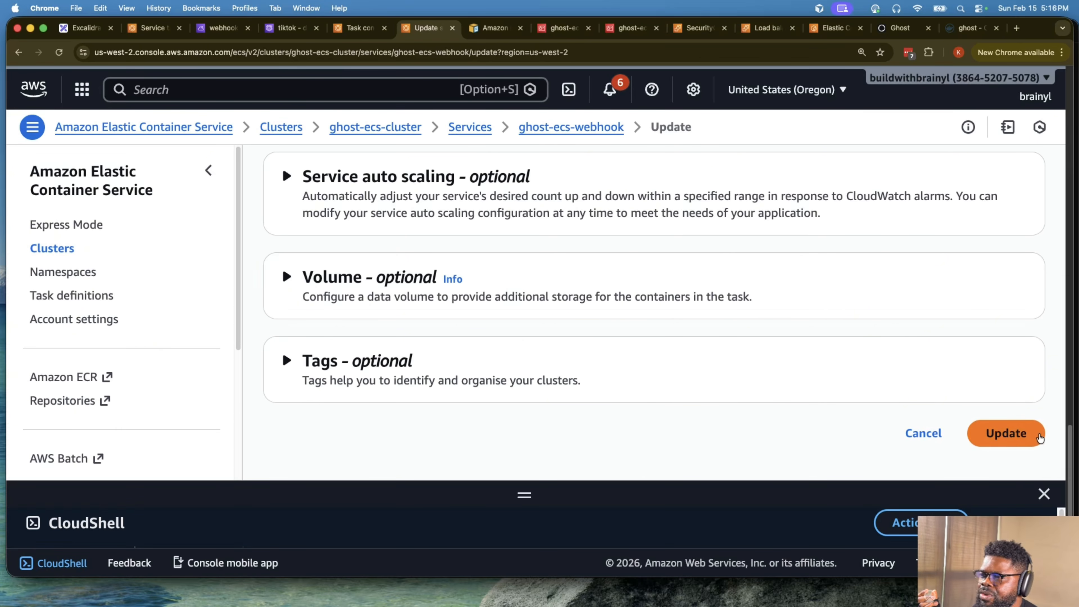
pyautogui.click(994, 433)
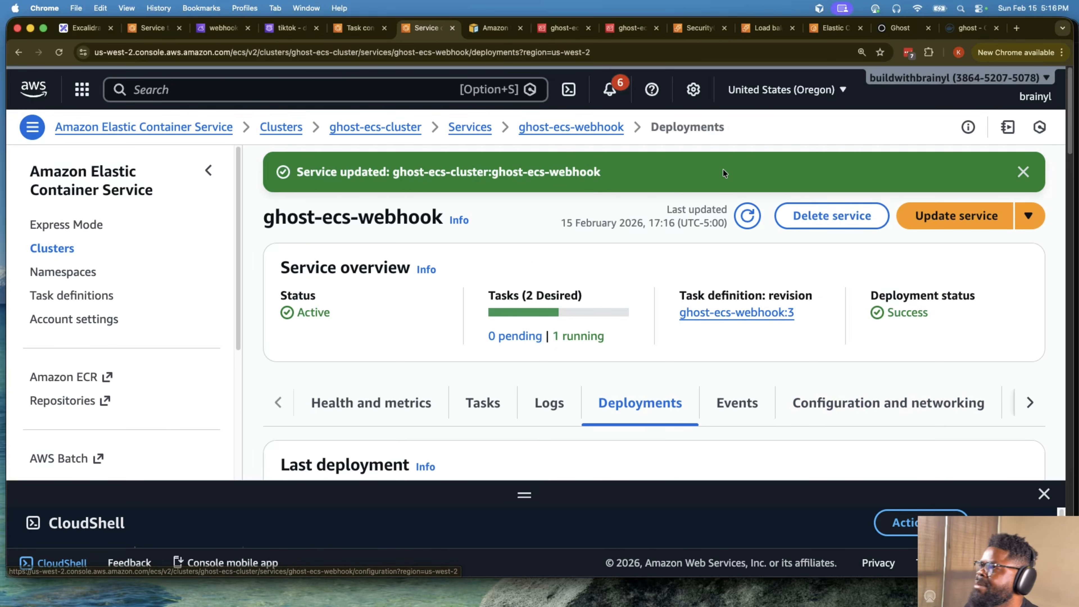
# - Return to the ghost container shell and repeat the dig +short lookup of webhooks.tiktok to check its addresses
pyautogui.click(353, 34)
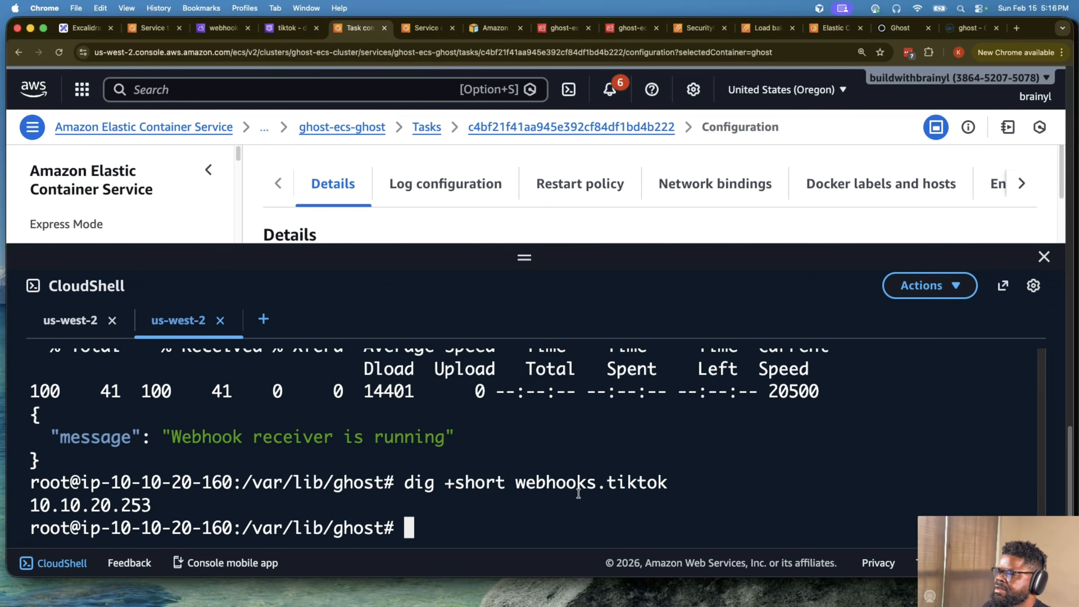
pyautogui.press('Up')
pyautogui.press('Return')
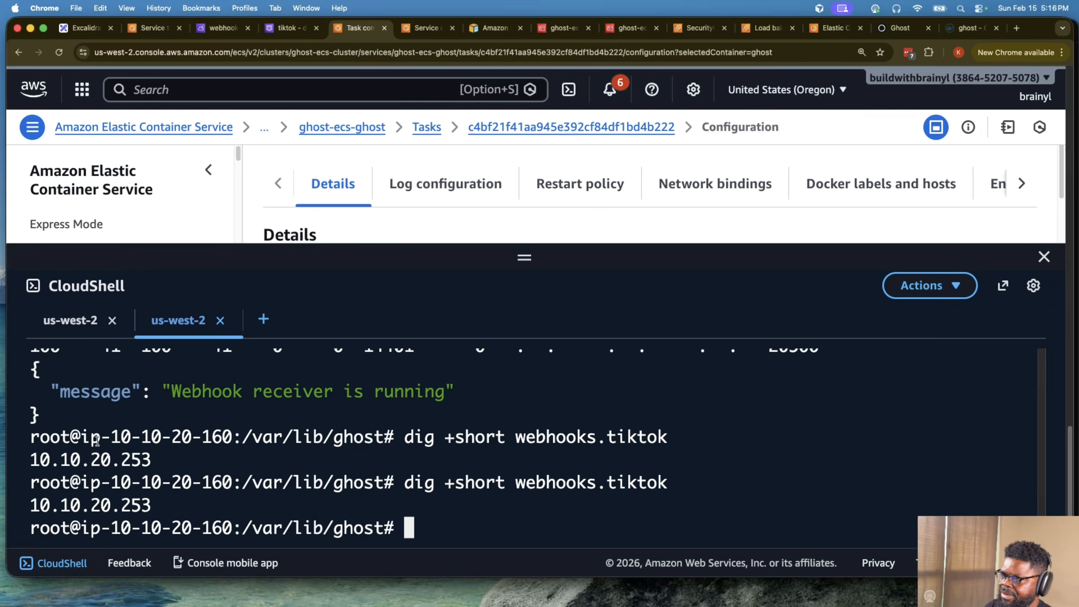
pyautogui.moveTo(154, 502); pyautogui.dragTo(29, 504)
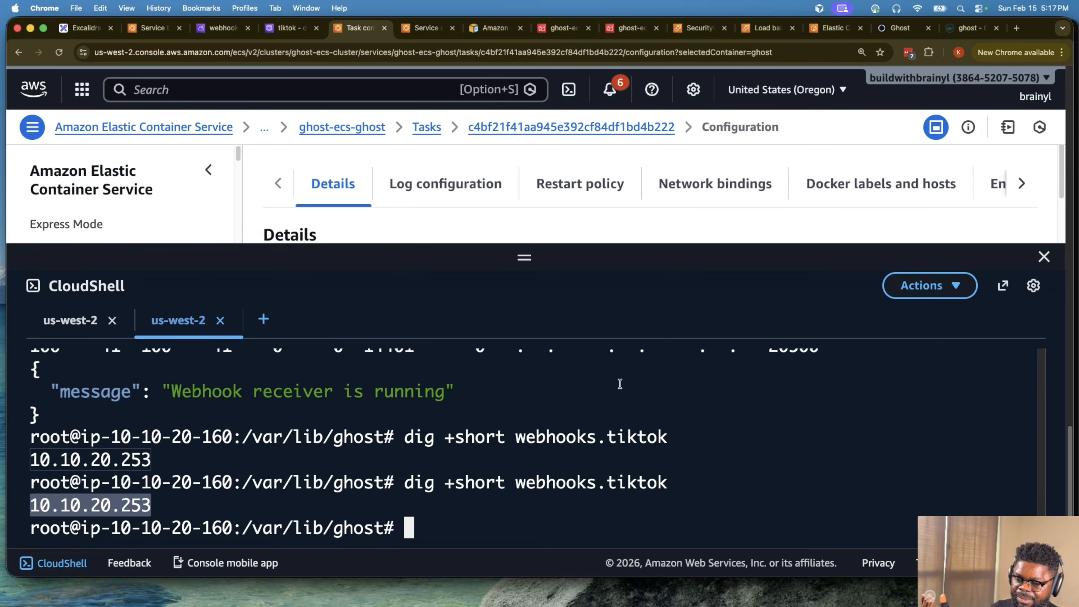
# - Run dig +short webhooks.tiktok again several times in the ghost container shell to recheck the resolved addresses
pyautogui.press('Up')
pyautogui.press('Return')
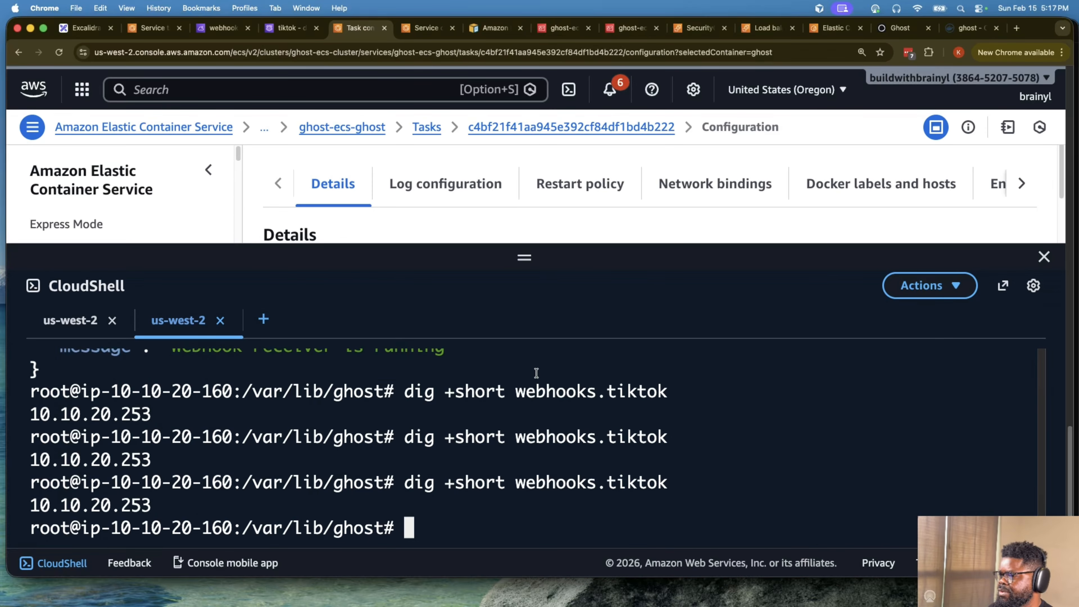
pyautogui.doubleClick(149, 503)
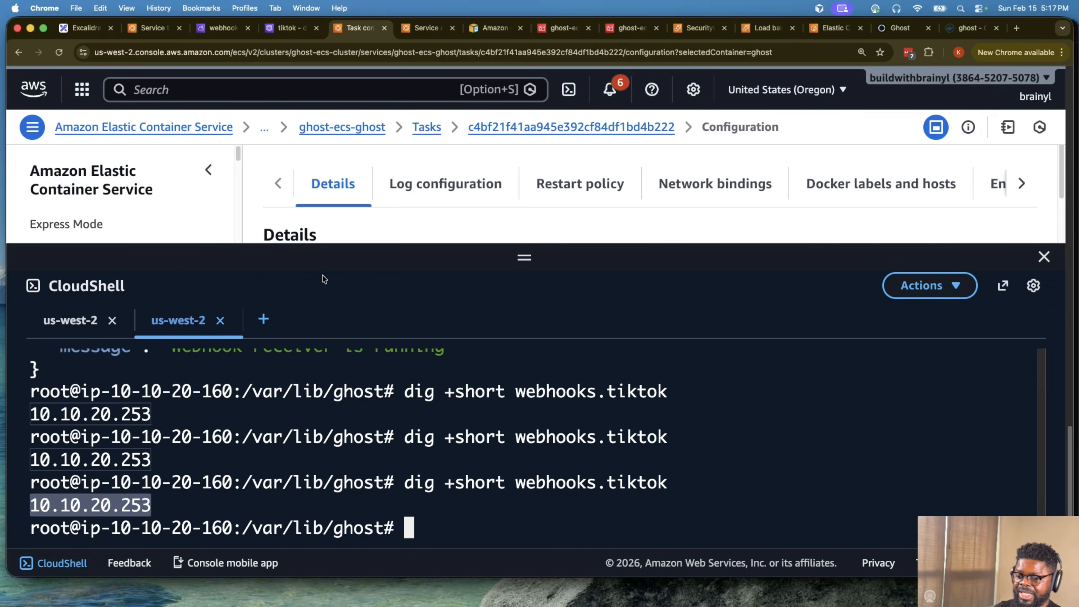
pyautogui.press('Up')
pyautogui.press('Return')
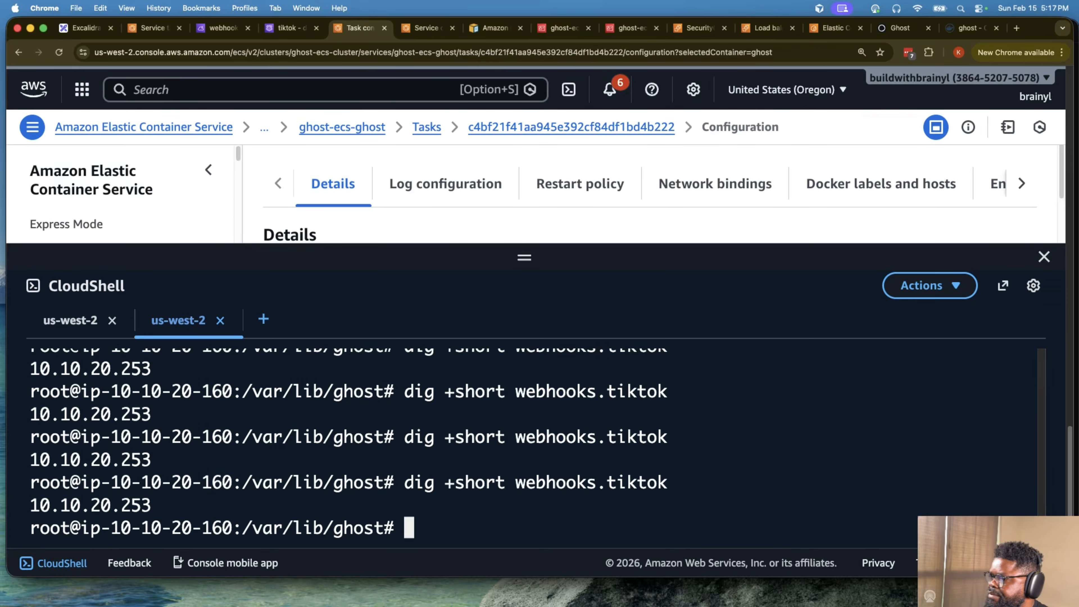
pyautogui.press('Up')
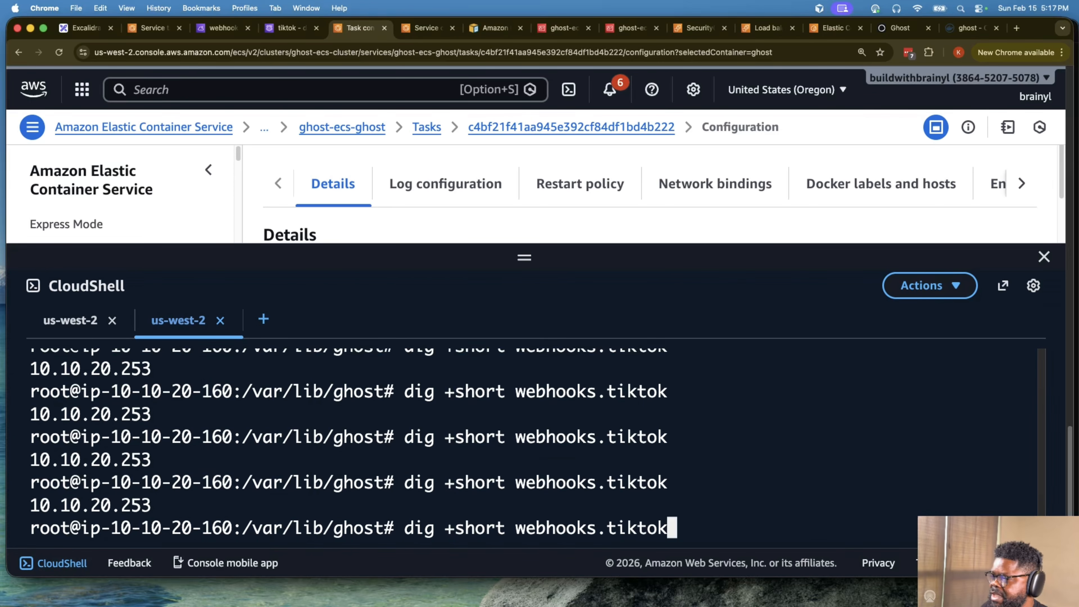
pyautogui.press('Down')
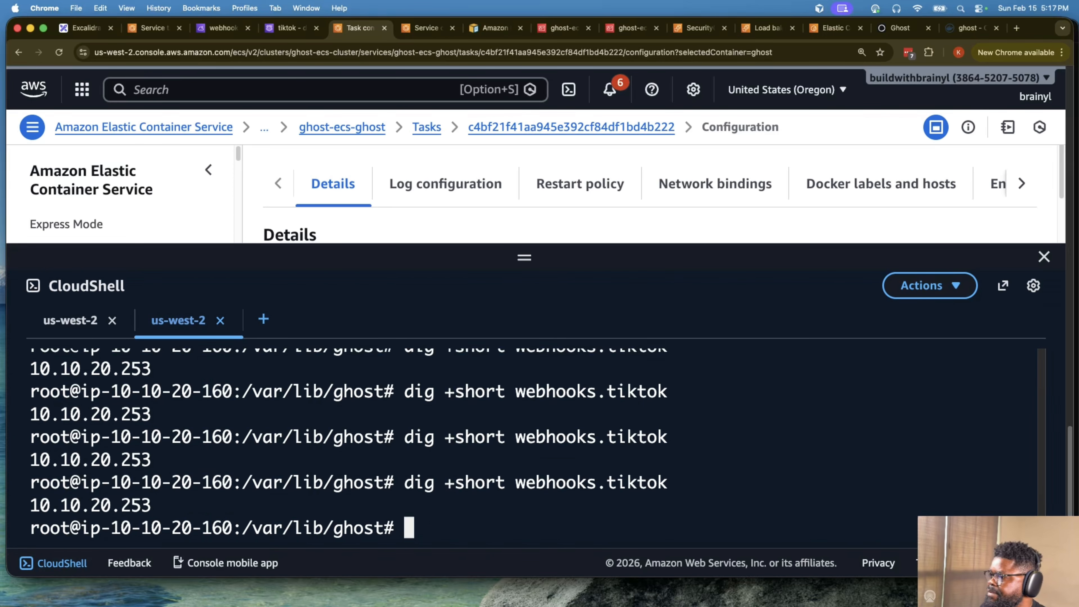
# - Check the status of the ghost-ecs-webhook service's tasks, widening the Task column and refreshing the list
pyautogui.click(408, 25)
pyautogui.scroll(-2, 527, 381)
pyautogui.click(481, 343)
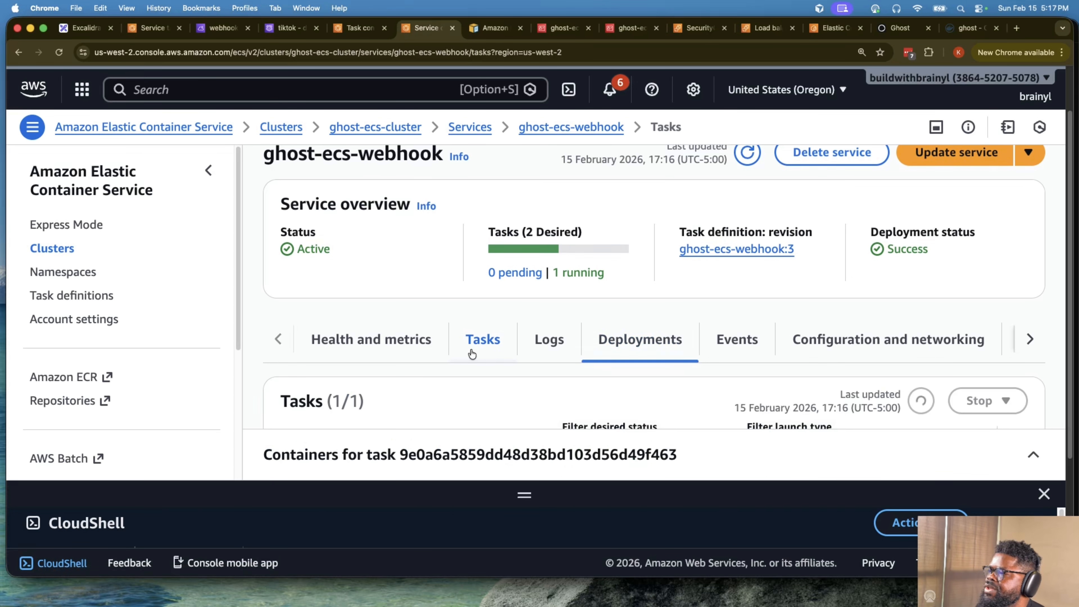
pyautogui.scroll(-5, 488, 352)
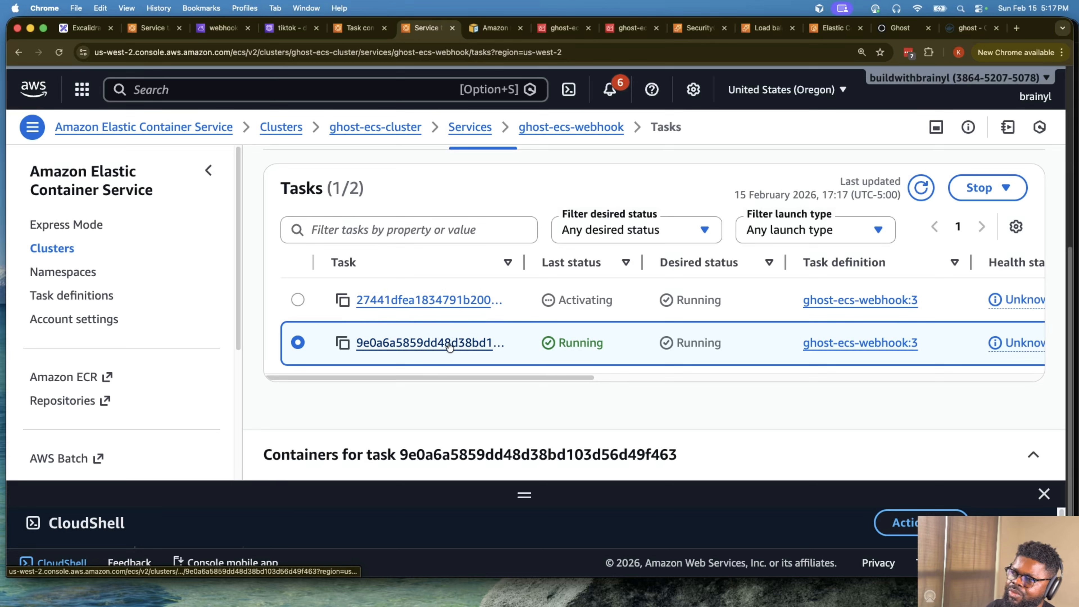
pyautogui.moveTo(536, 272); pyautogui.dragTo(602, 270)
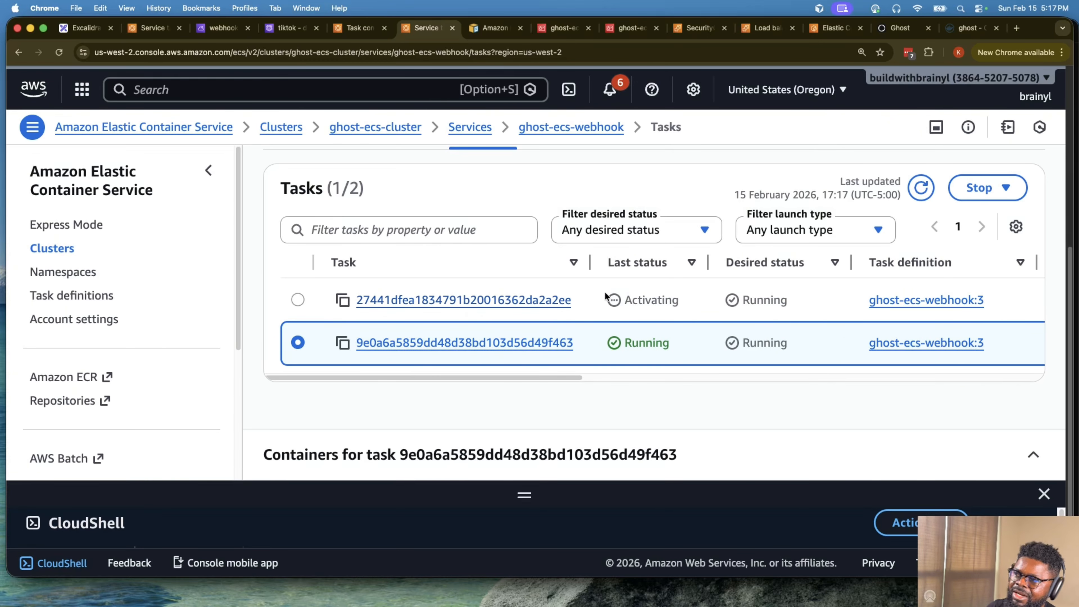
pyautogui.doubleClick(654, 300)
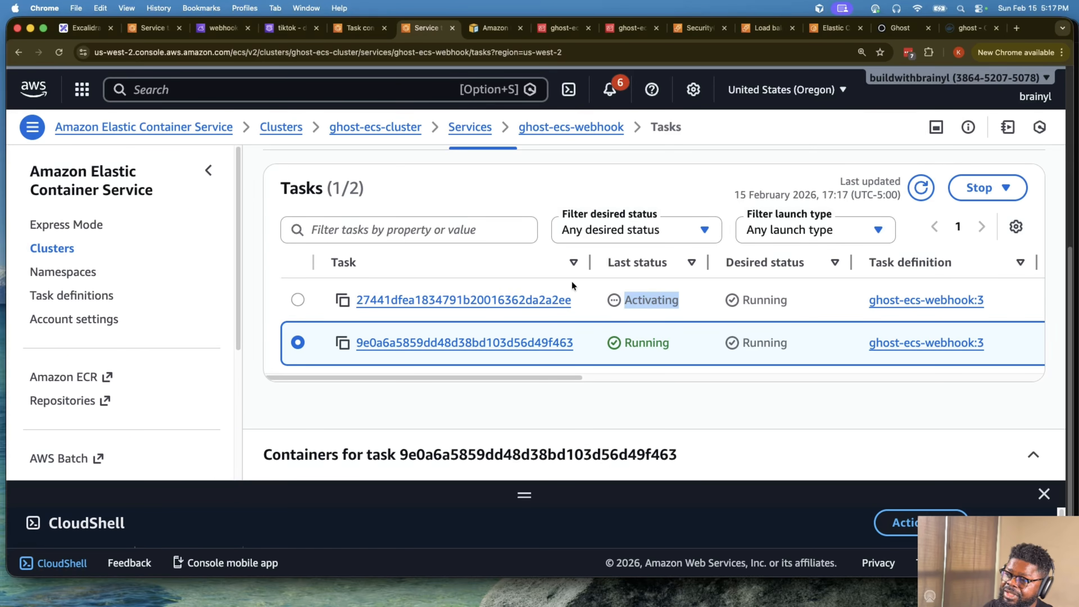
pyautogui.click(920, 190)
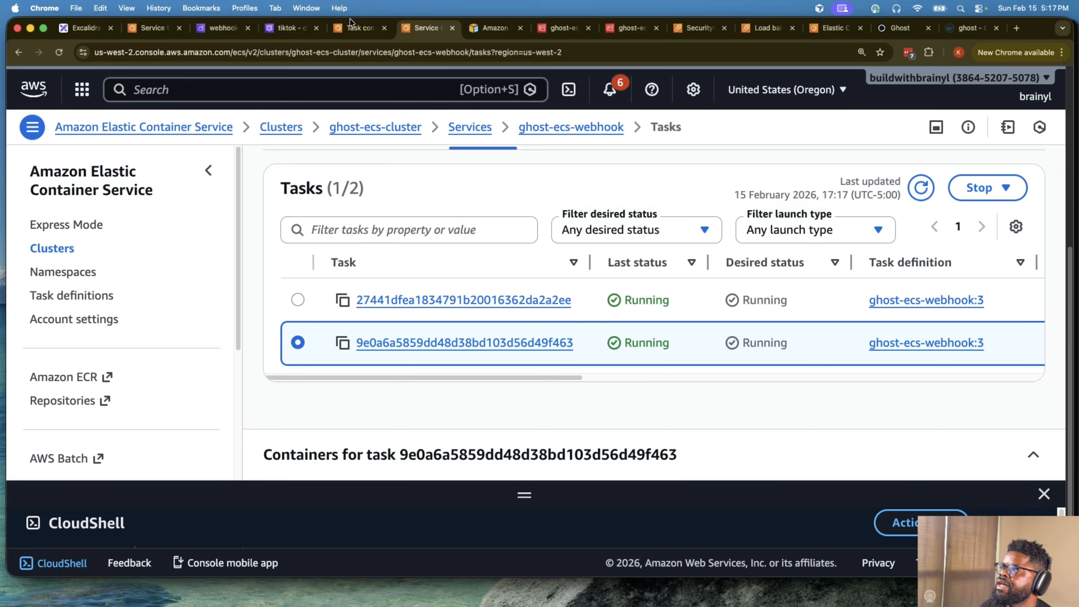
# - Go back to the ghost container shell and resolve webhooks.tiktok with dig +short to inspect the addresses returned after scaling
pyautogui.click(345, 28)
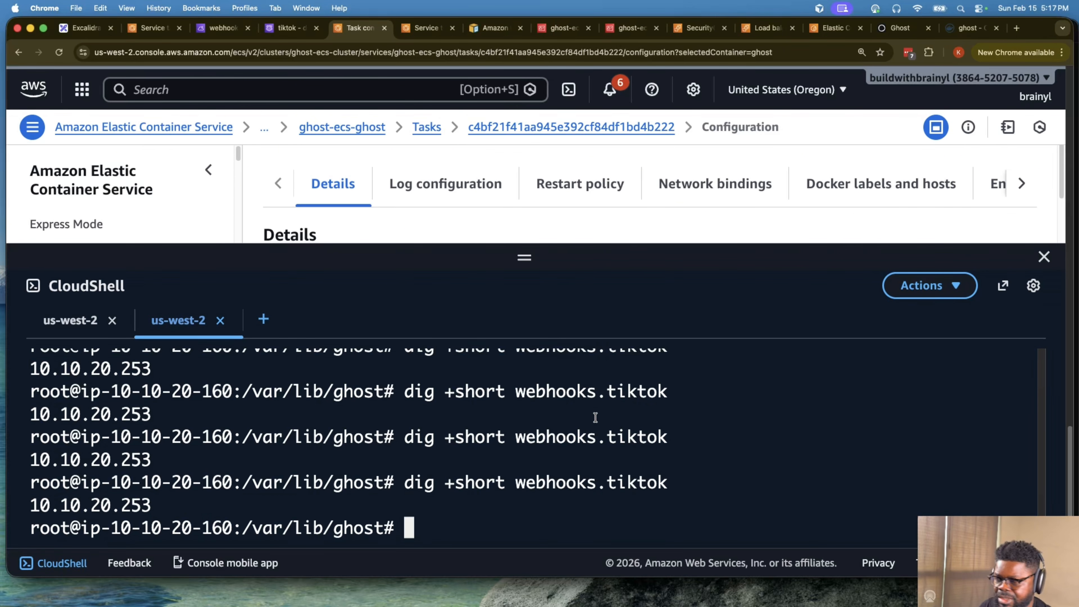
pyautogui.press('Up')
pyautogui.press('Return')
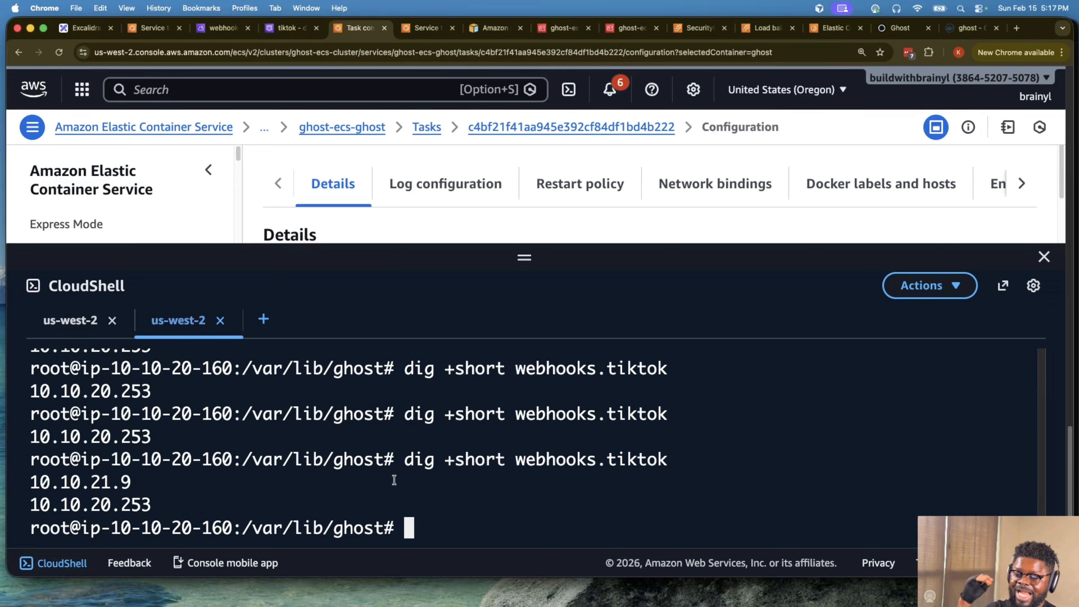
pyautogui.moveTo(152, 508); pyautogui.dragTo(26, 484)
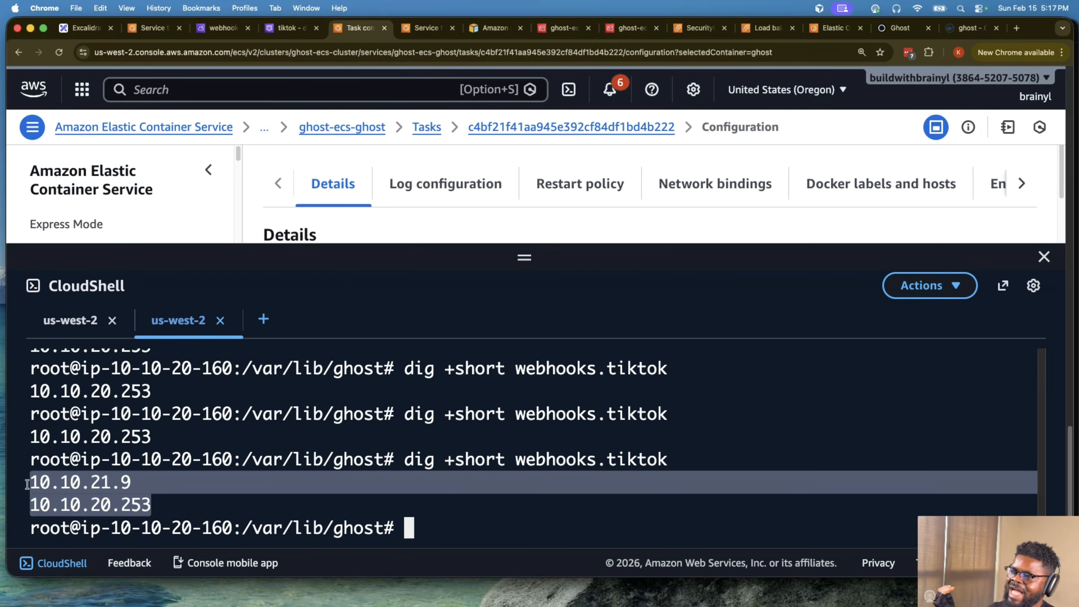
pyautogui.click(602, 439)
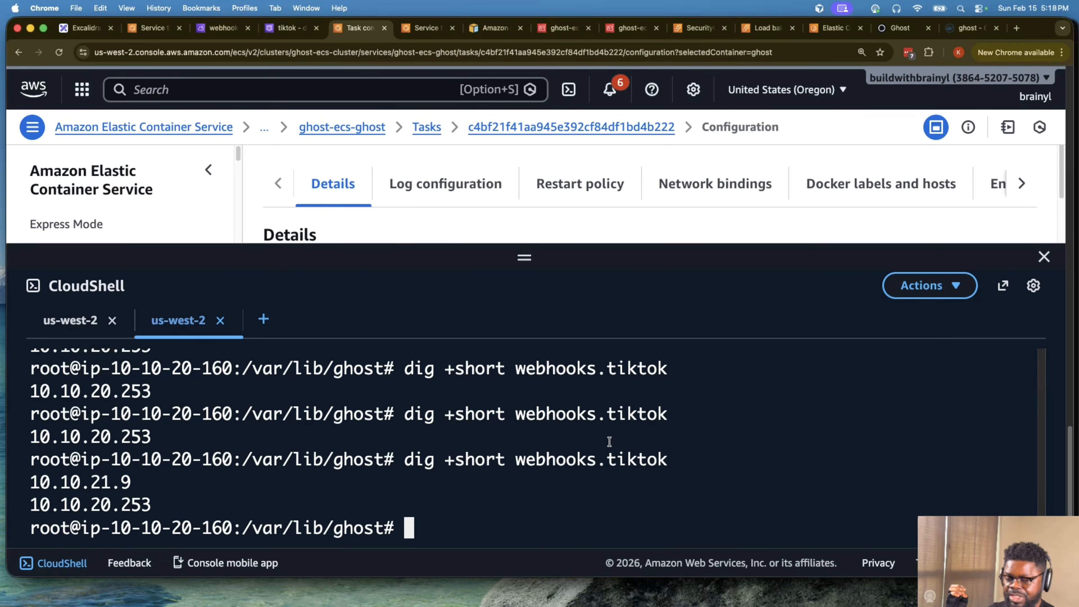
pyautogui.press('Up')
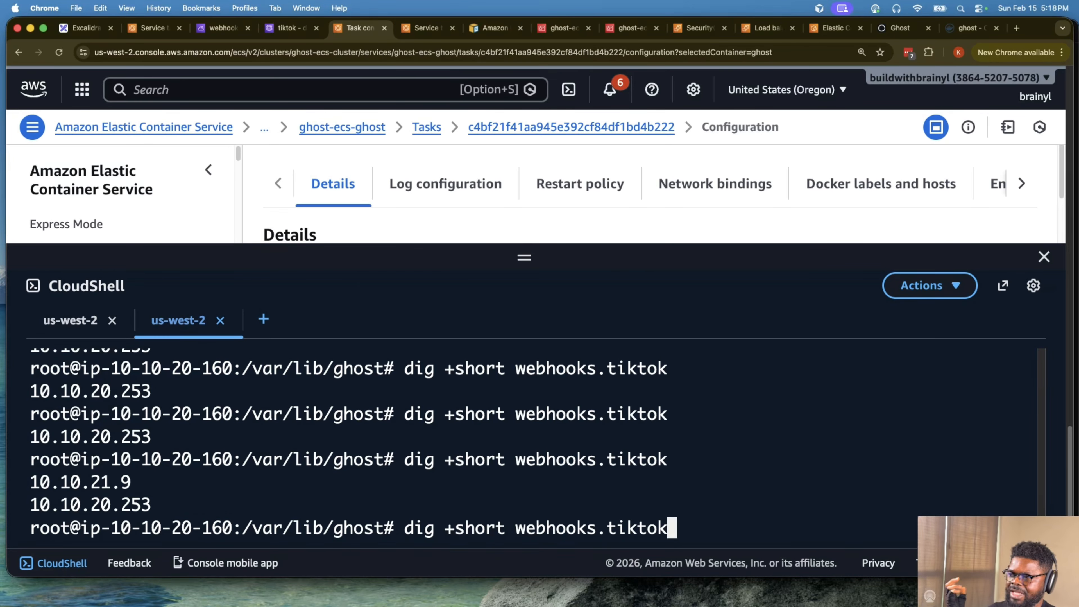
pyautogui.press('Up')
pyautogui.press('Return')
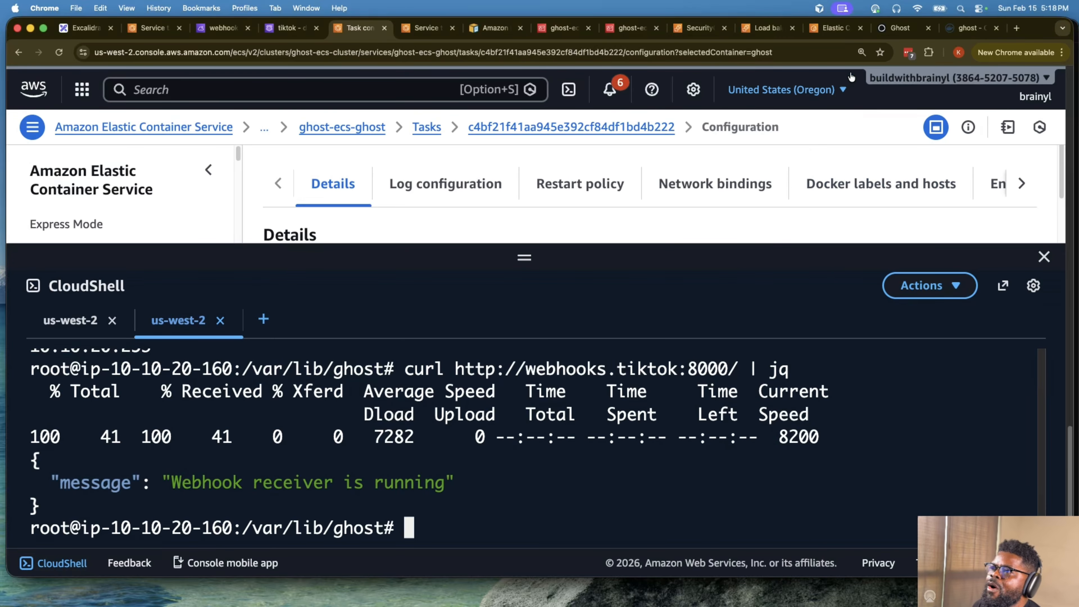
# - Open the Ghost admin setup page by adding /ghost to the site's load balancer address
pyautogui.click(894, 28)
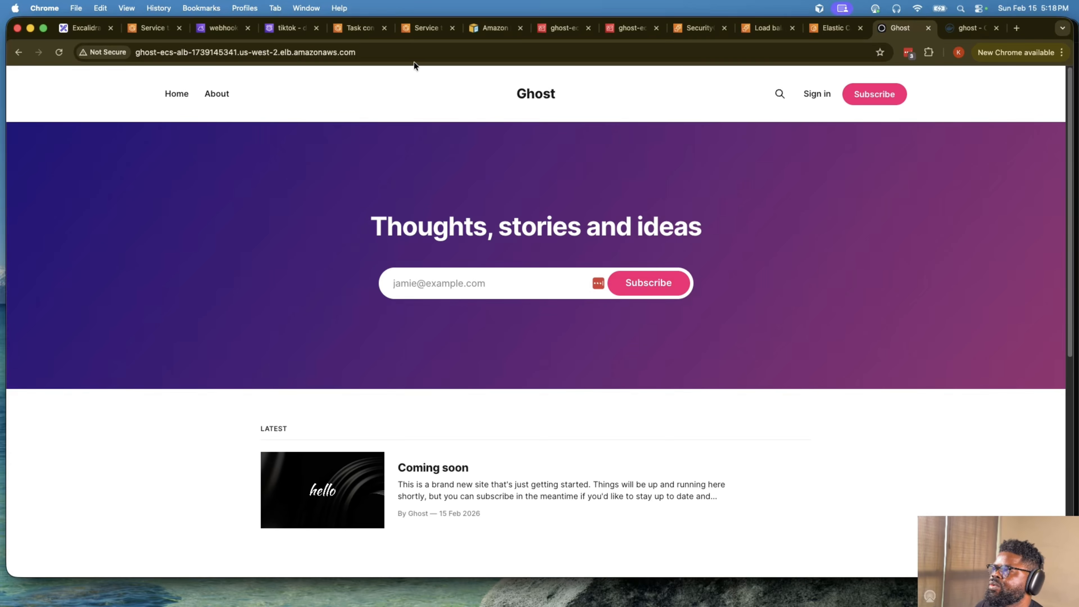
pyautogui.click(441, 51)
pyautogui.press('Right')
pyautogui.write('/ghost')
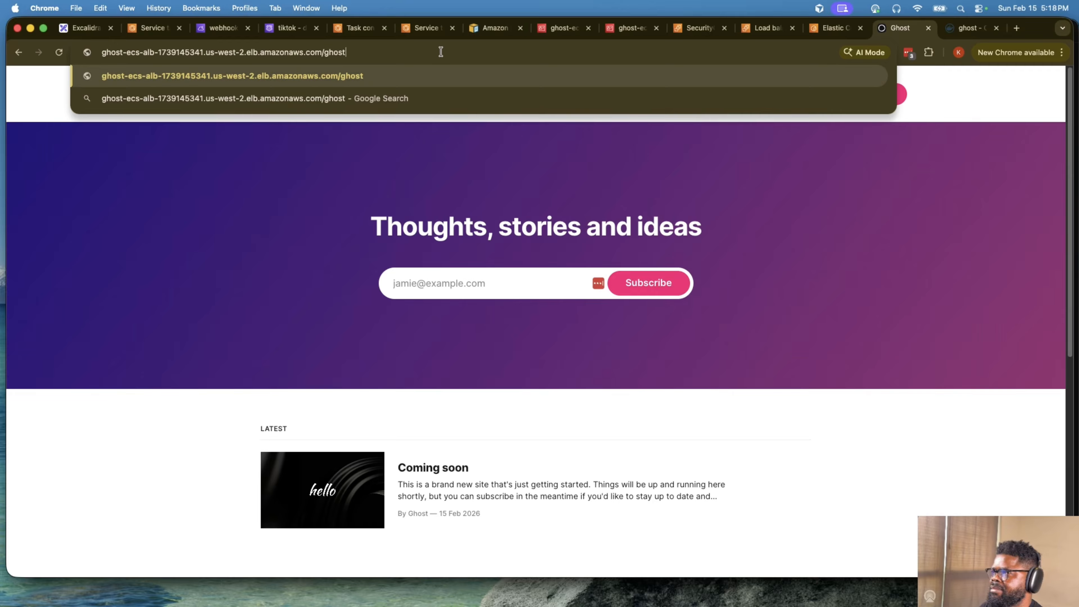
pyautogui.press('Return')
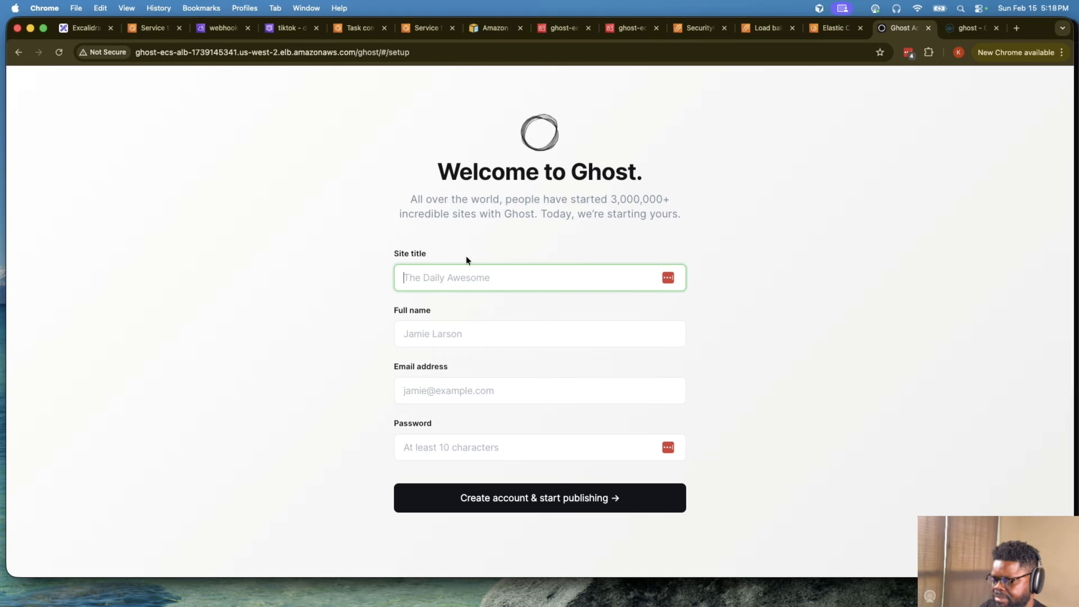
# - Set the site title to My Awesome Site and fill in the full name on the Ghost setup form
pyautogui.write('My Awe')
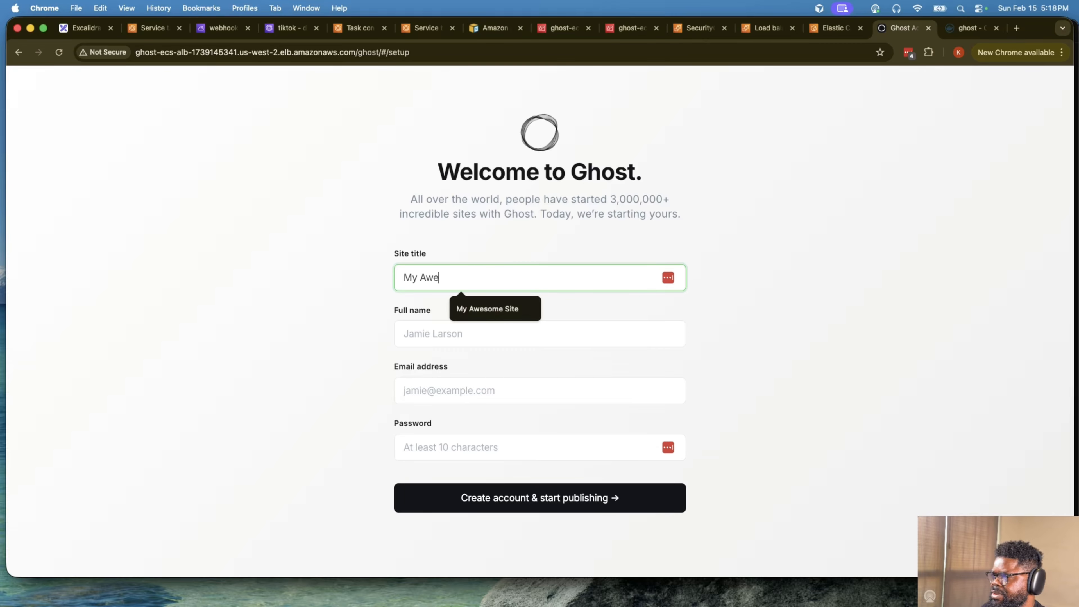
pyautogui.write('some Sire')
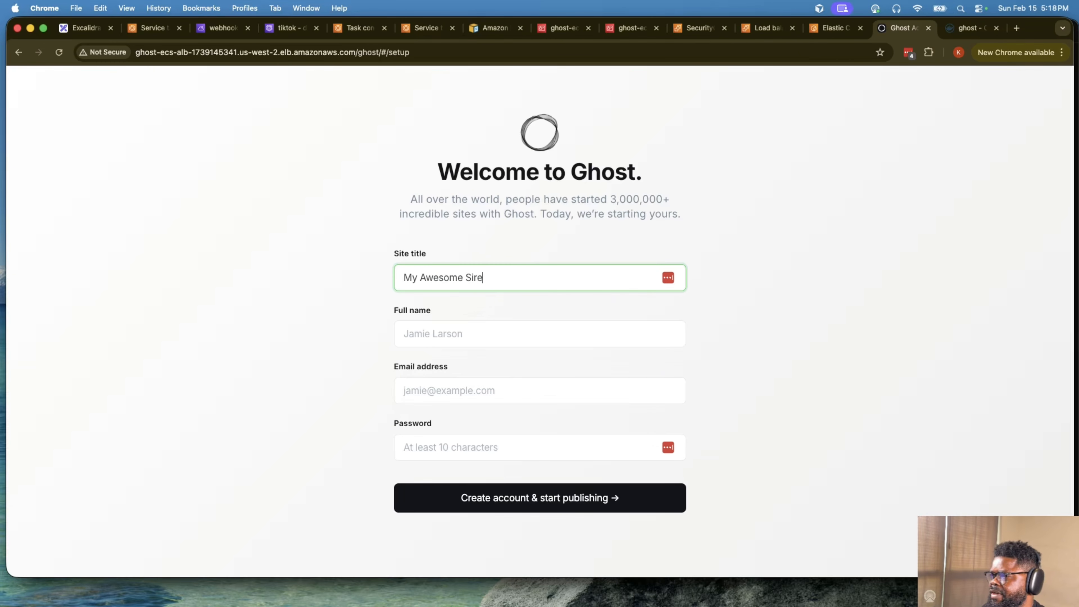
pyautogui.press('BackSpace')
pyautogui.press('BackSpace')
pyautogui.write('te')
pyautogui.click(489, 339)
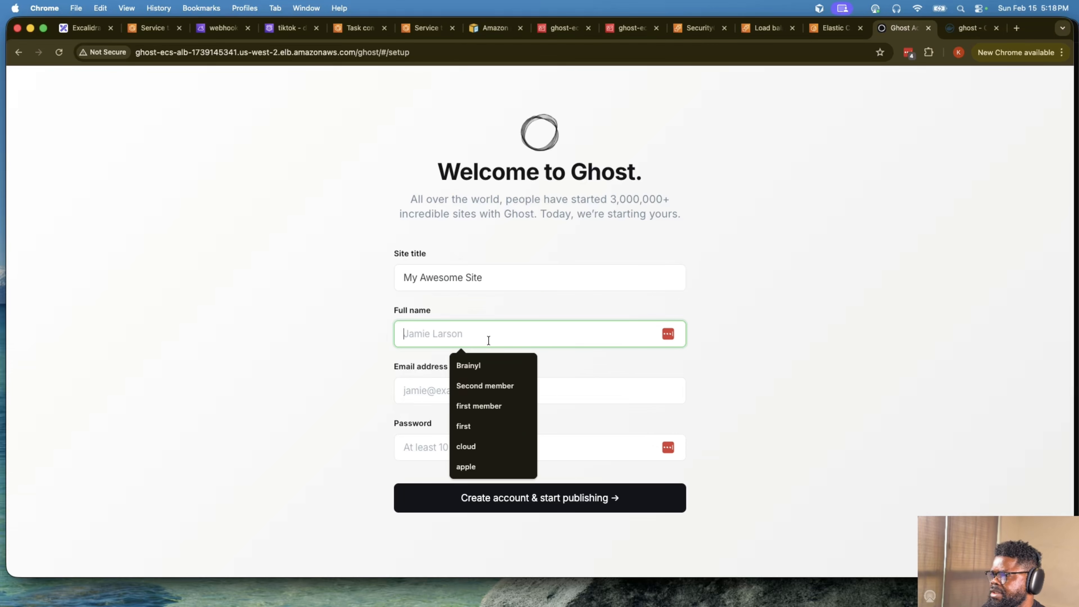
pyautogui.click(469, 367)
# - Fill in the email address and account password, create the Ghost account, and dismiss the offers to save the password
pyautogui.click(469, 393)
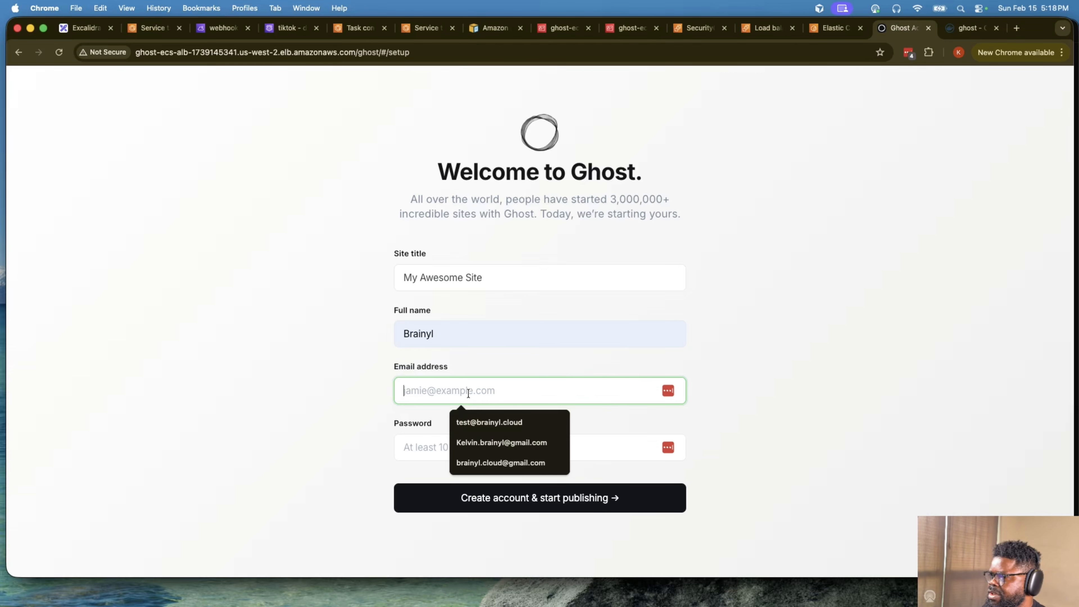
pyautogui.click(507, 414)
pyautogui.click(502, 439)
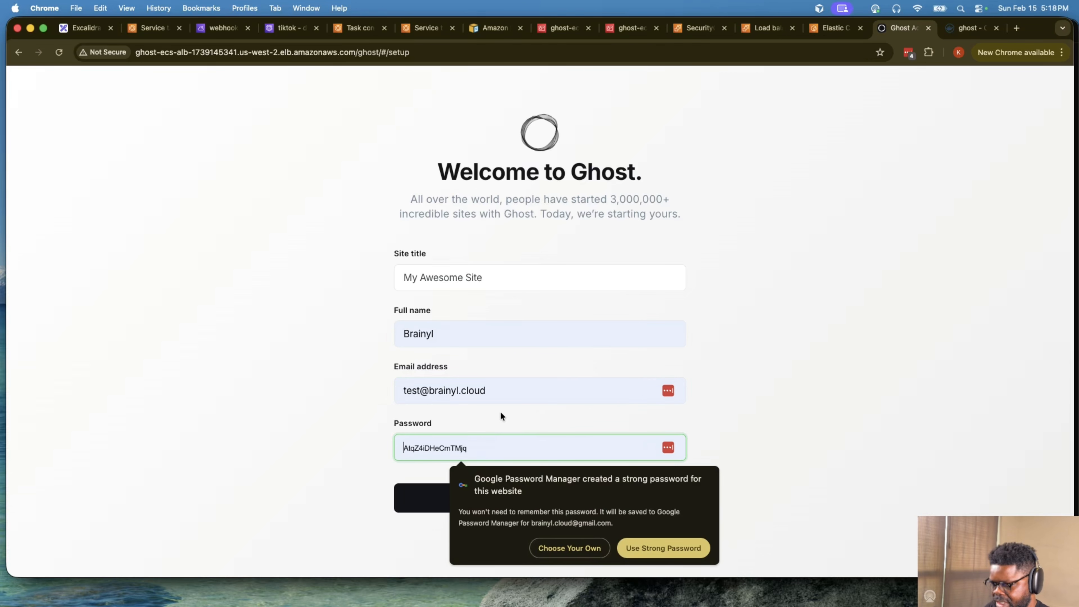
pyautogui.write('test')
pyautogui.write('•••••')
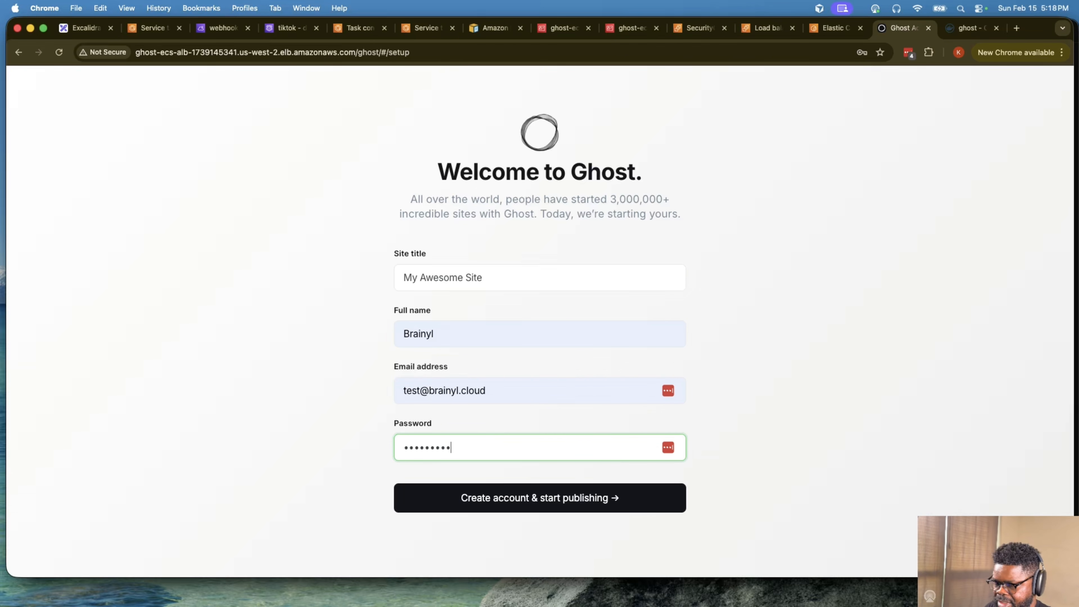
pyautogui.click(612, 501)
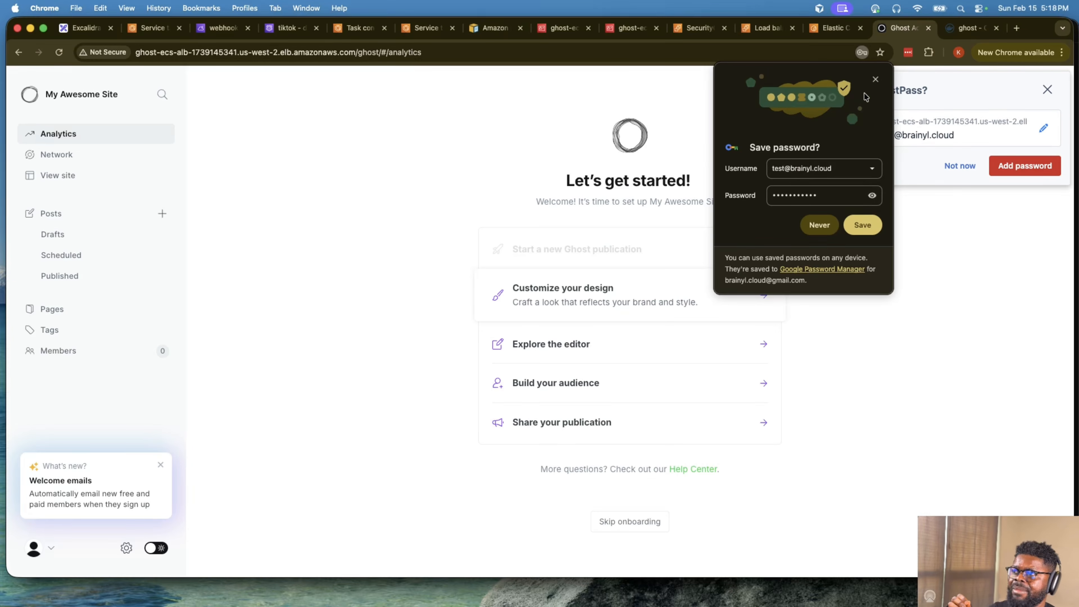
pyautogui.click(875, 79)
pyautogui.click(1046, 89)
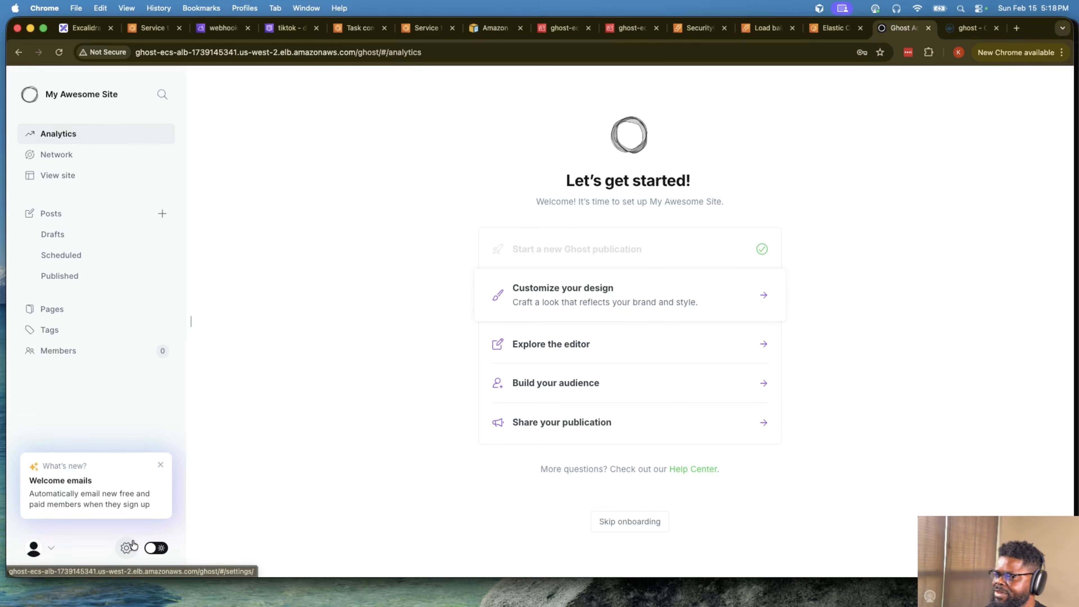
# - Add a custom integration named webhooks-integration in the Ghost advanced settings
pyautogui.click(126, 548)
pyautogui.scroll(-8, 390, 387)
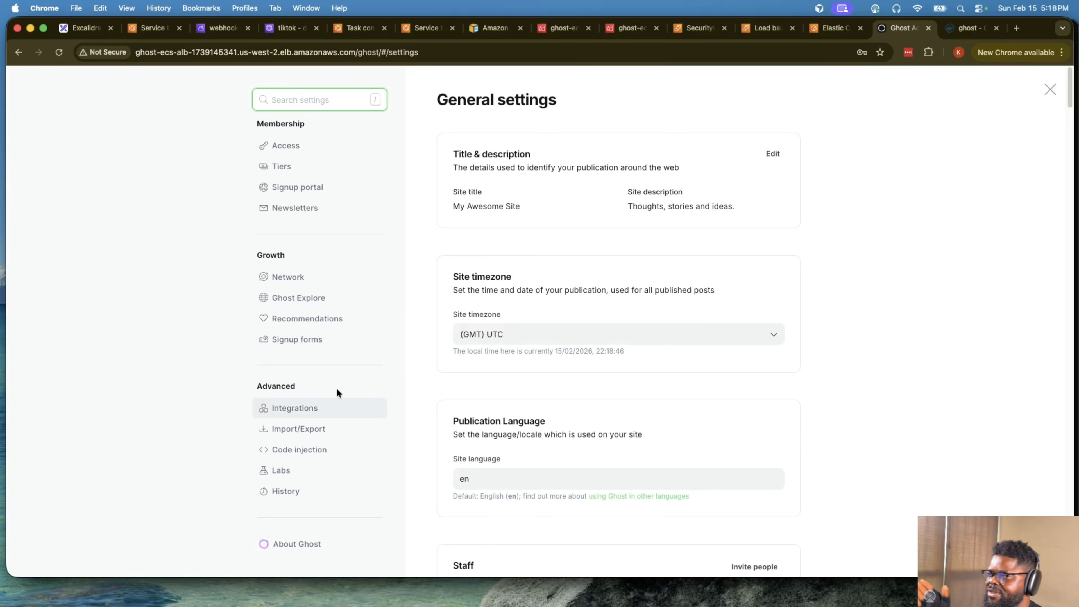
pyautogui.click(313, 407)
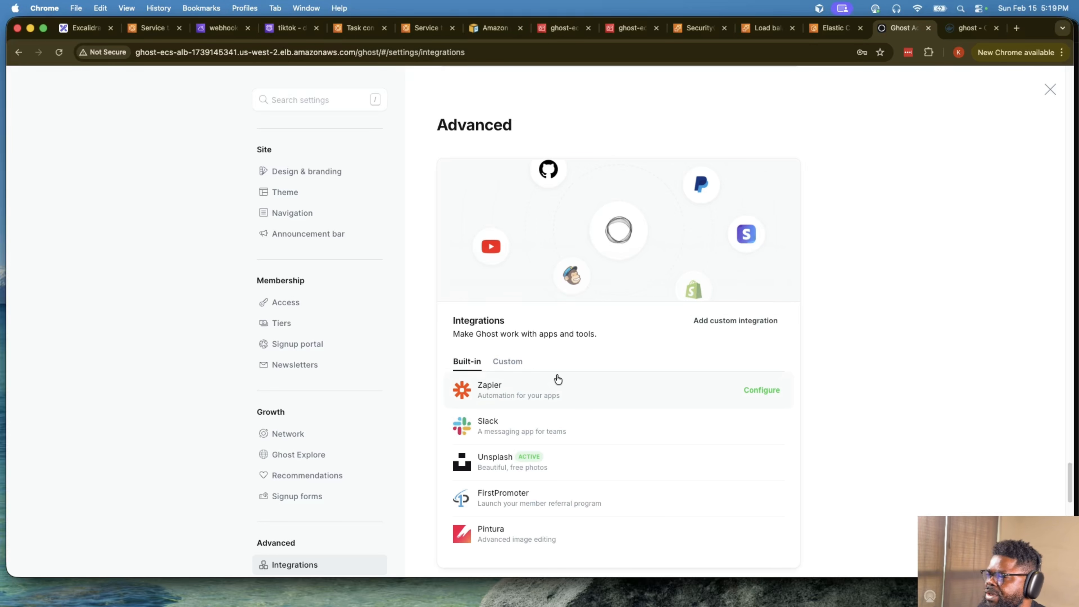
pyautogui.click(507, 362)
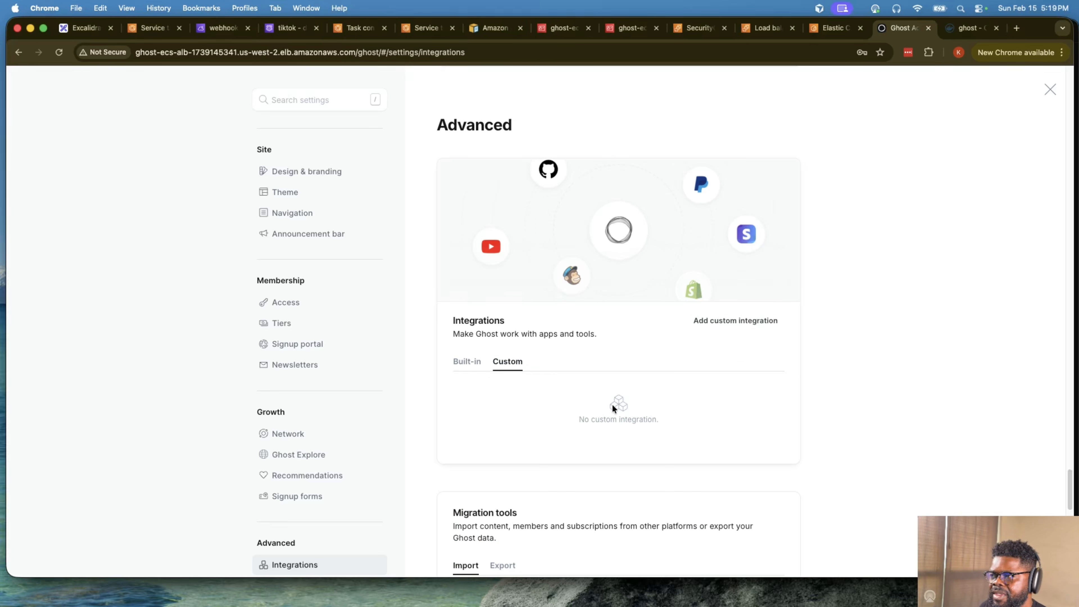
pyautogui.click(748, 321)
pyautogui.write('web')
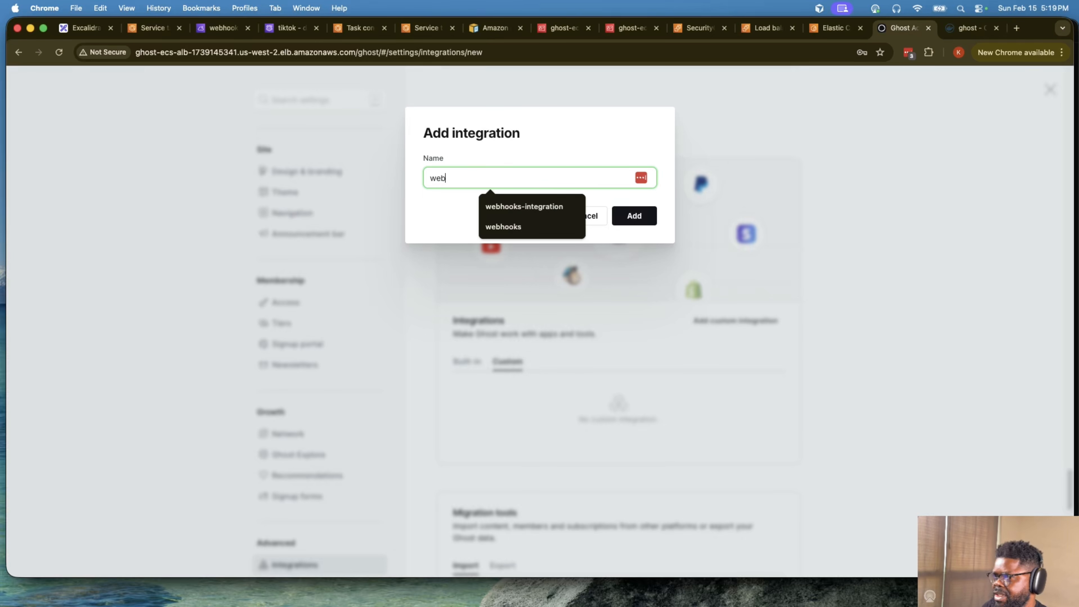
pyautogui.click(578, 206)
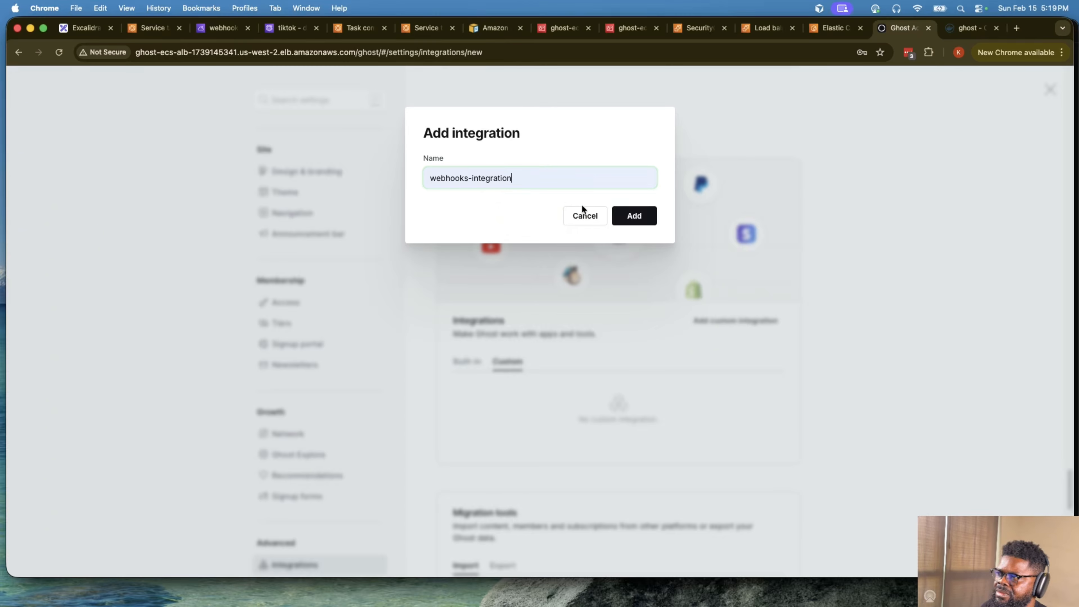
pyautogui.click(634, 216)
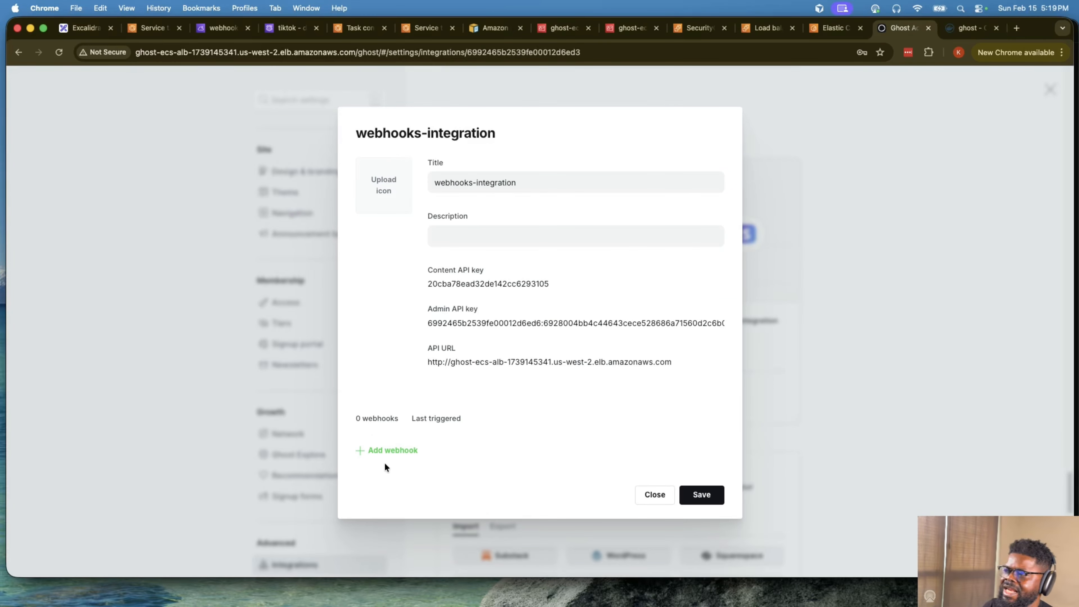
# - Start a new webhook in webhooks-integration named member-added and set its event to Member added
pyautogui.click(386, 452)
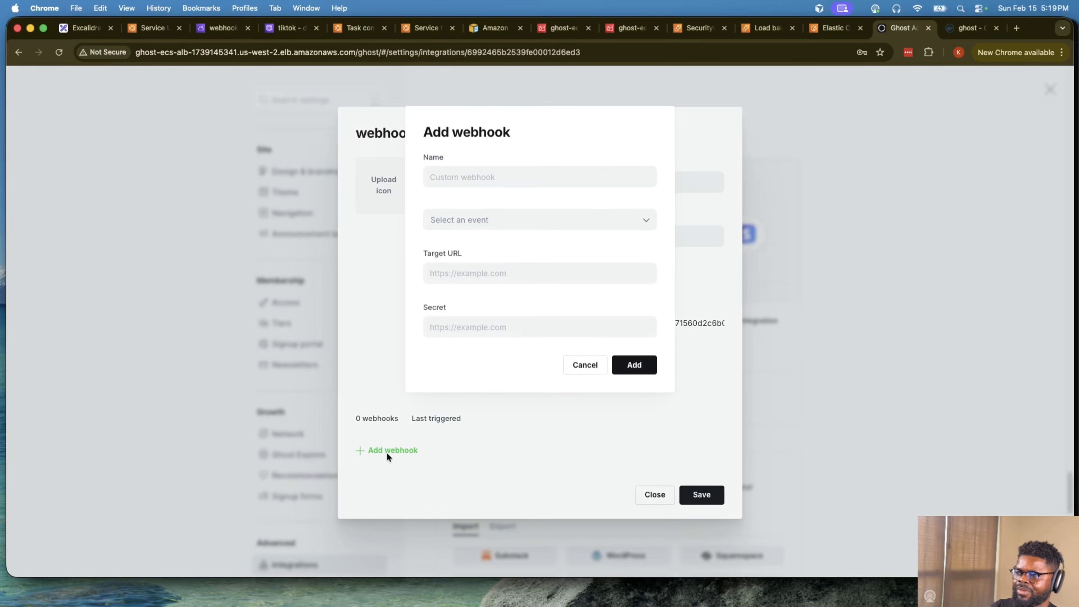
pyautogui.click(514, 181)
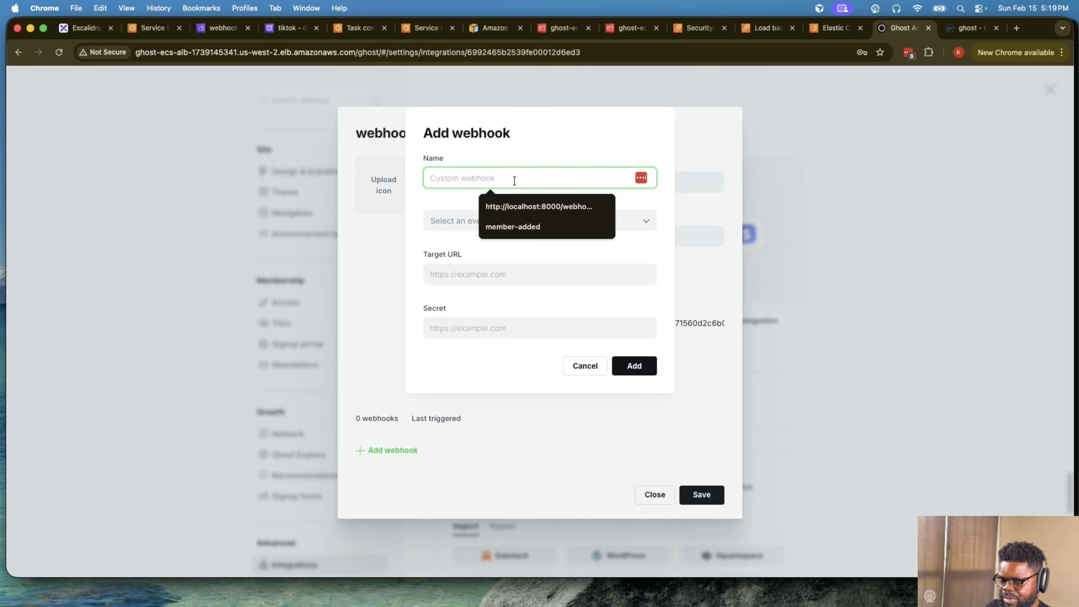
pyautogui.write('memb')
pyautogui.click(523, 204)
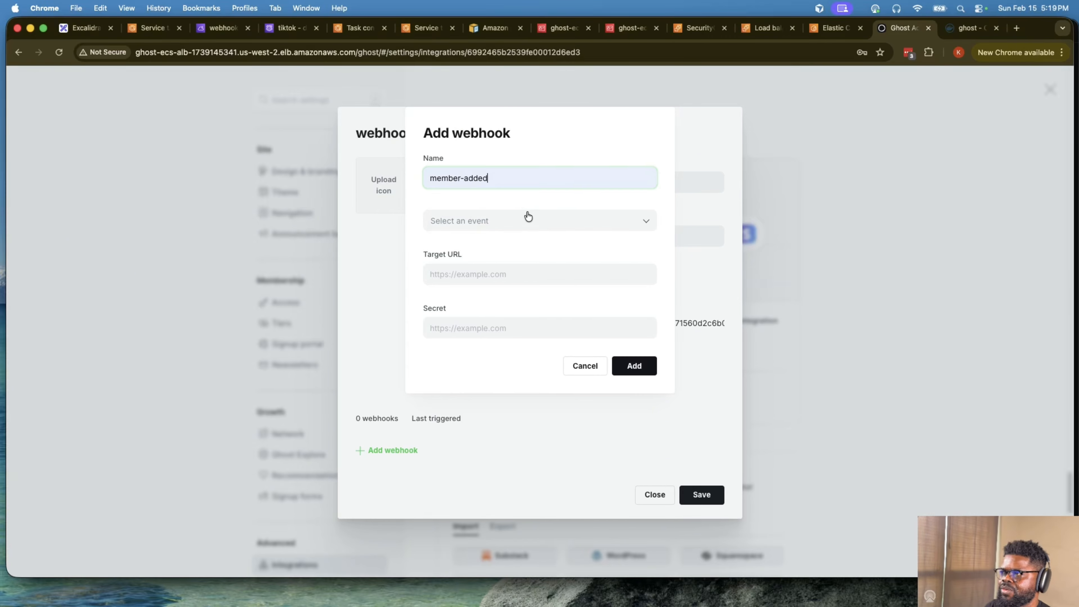
pyautogui.click(528, 214)
pyautogui.scroll(-5, 542, 297)
pyautogui.click(497, 304)
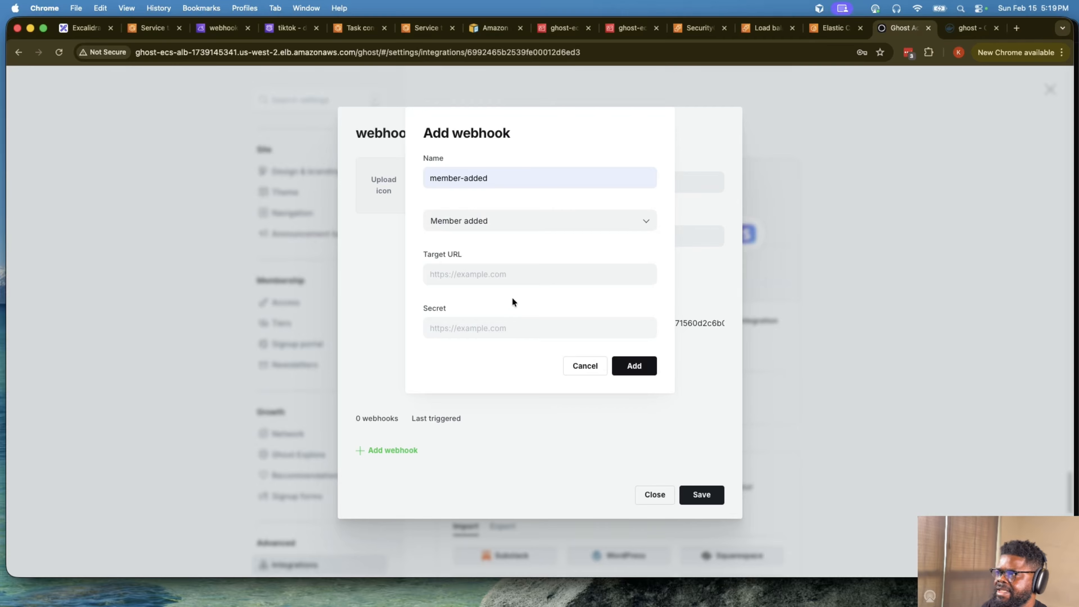
pyautogui.click(498, 274)
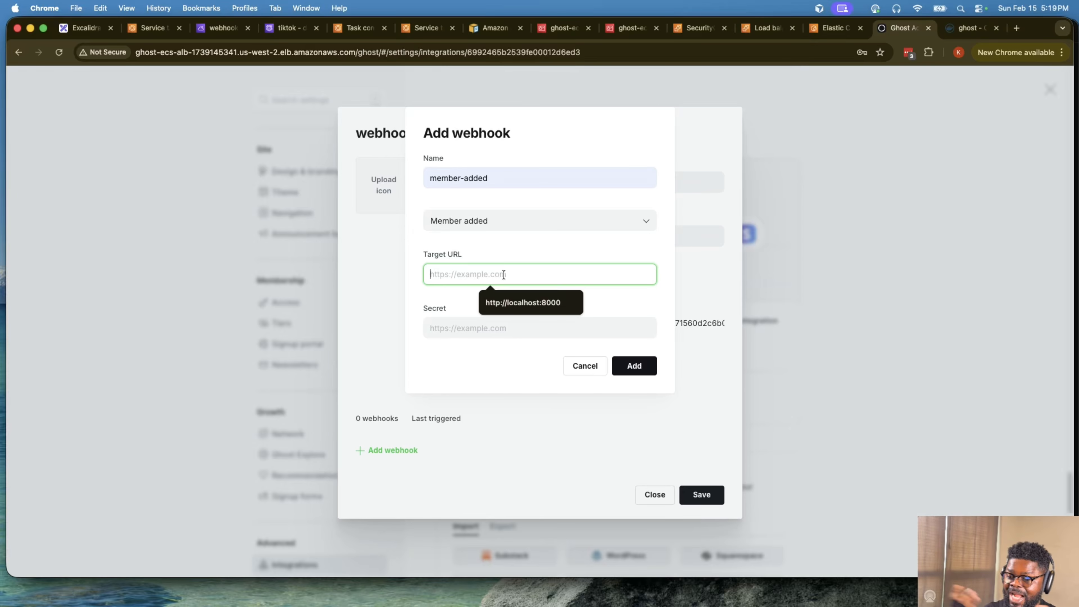
pyautogui.click(349, 29)
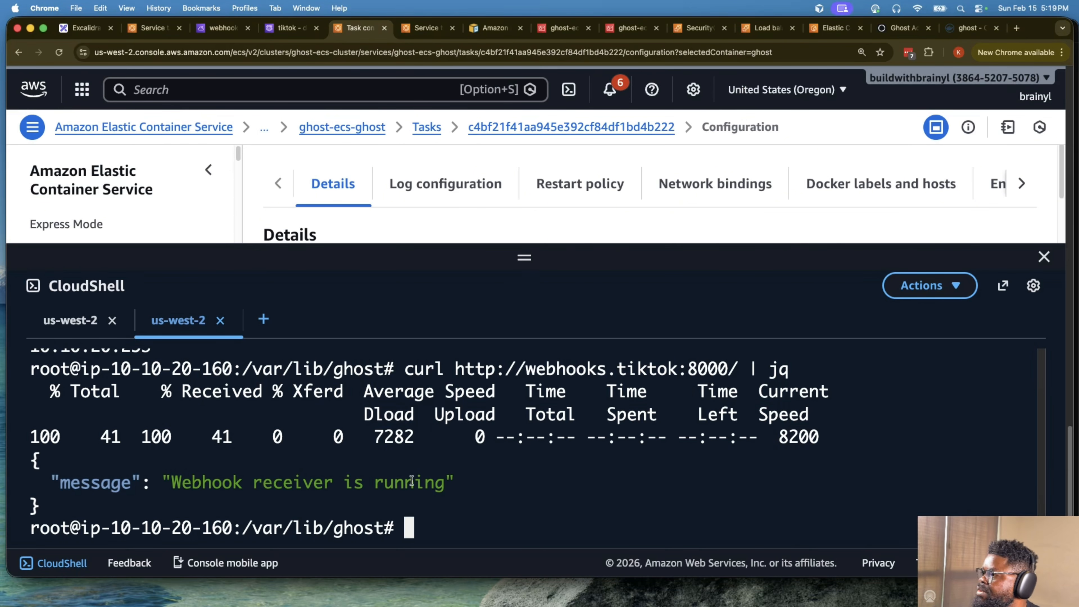
pyautogui.press('Up')
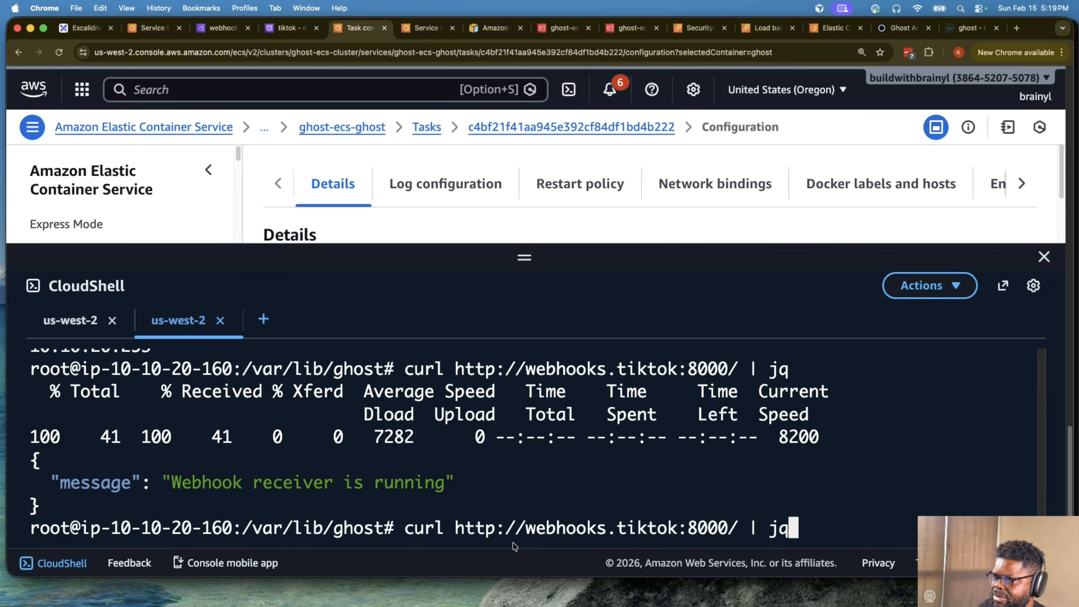
pyautogui.moveTo(450, 526); pyautogui.dragTo(726, 519)
pyautogui.press('super+c')
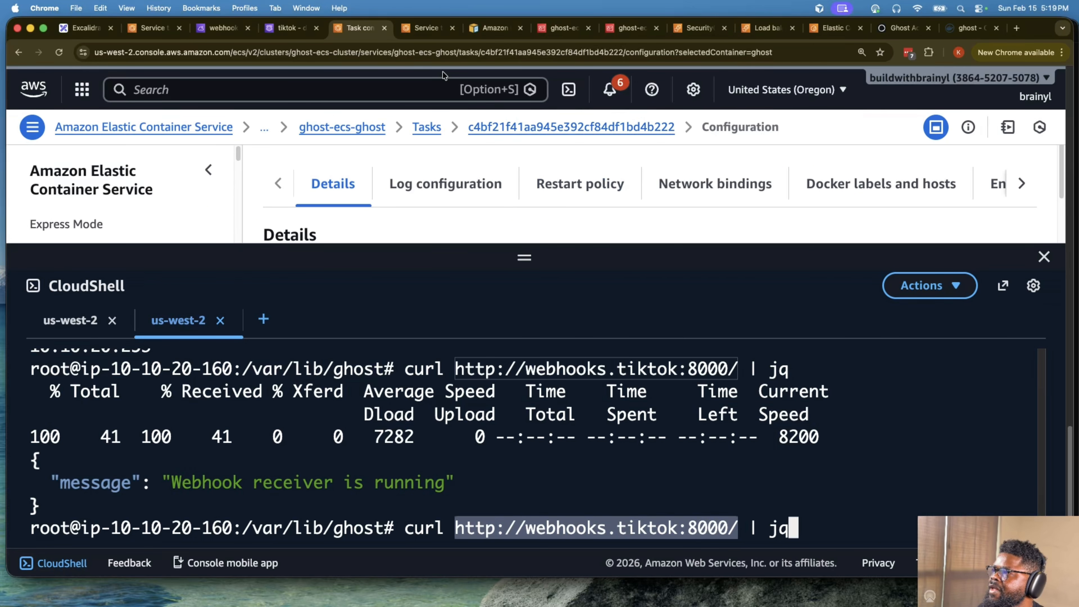
pyautogui.click(902, 26)
pyautogui.press('super+v')
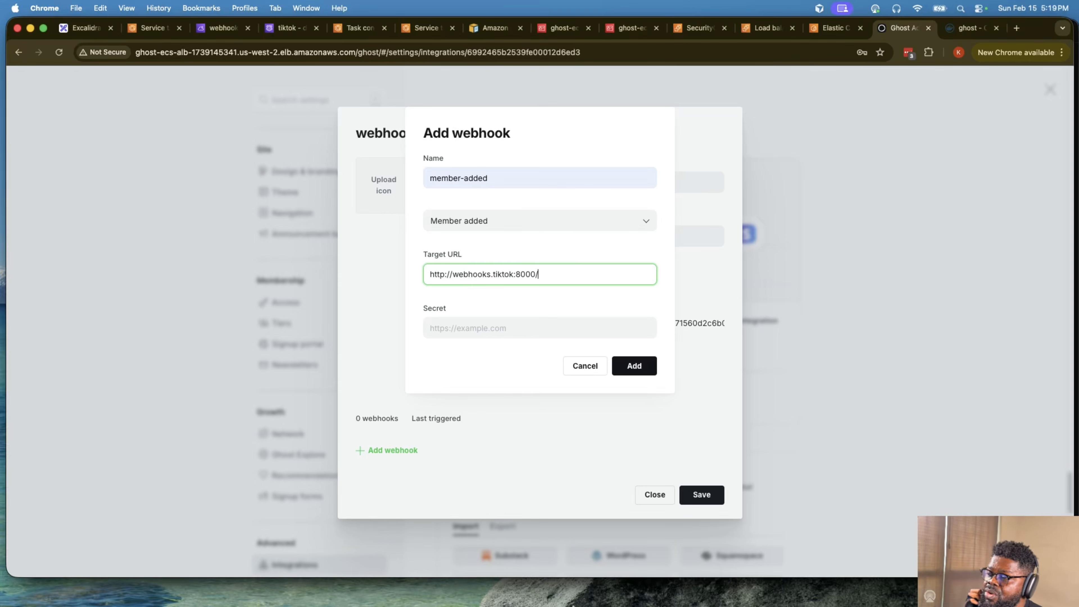
# - Look up the POST route in the webhook receiver's app.py in Cursor and append webhook to the target URL in Ghost
pyautogui.click(609, 592)
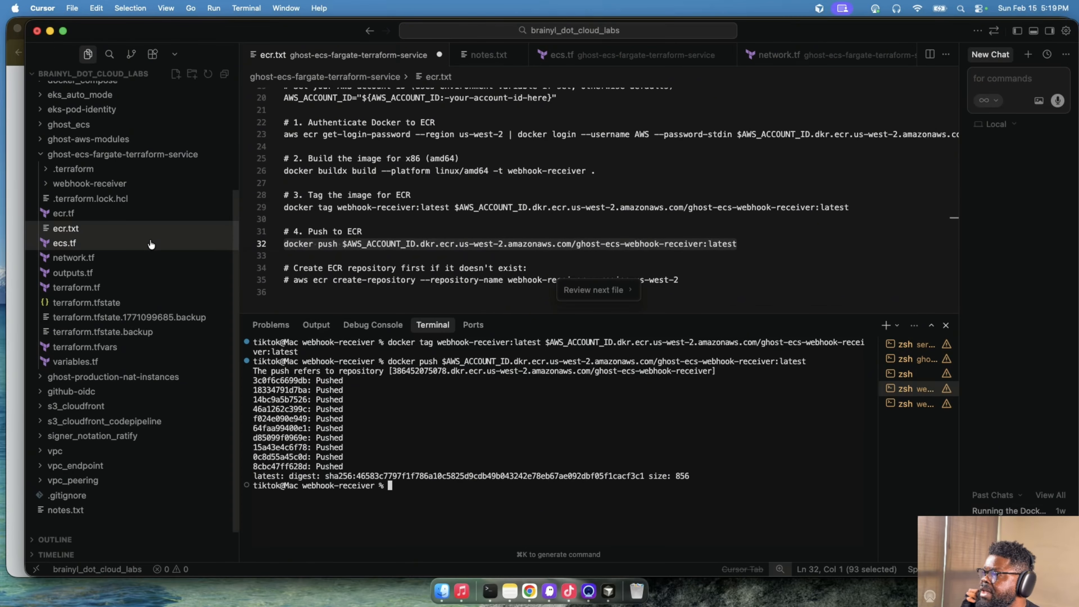
pyautogui.click(95, 183)
pyautogui.click(102, 201)
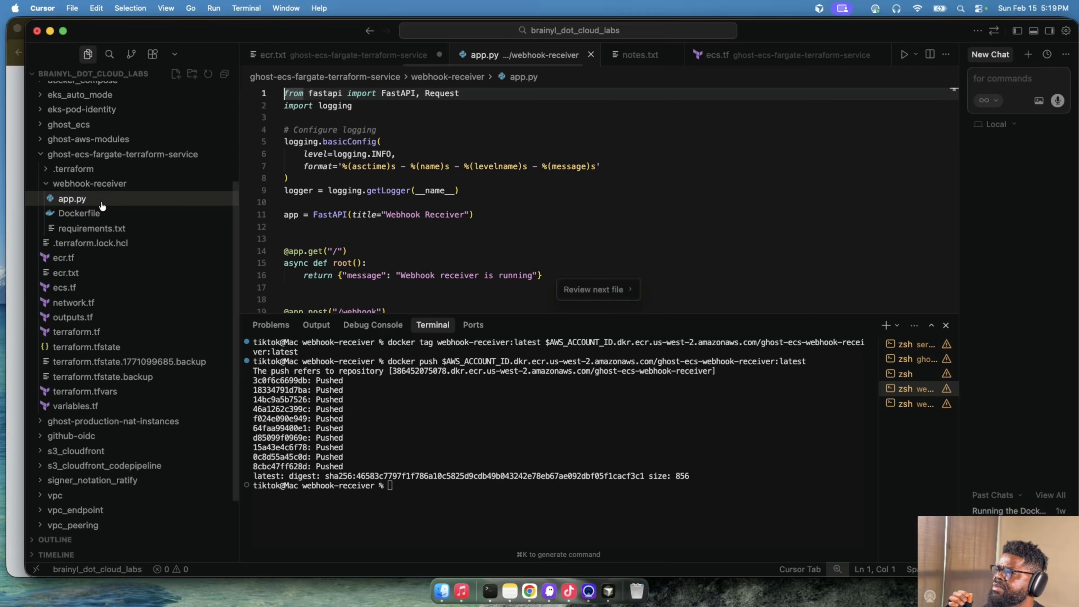
pyautogui.scroll(-20, 382, 199)
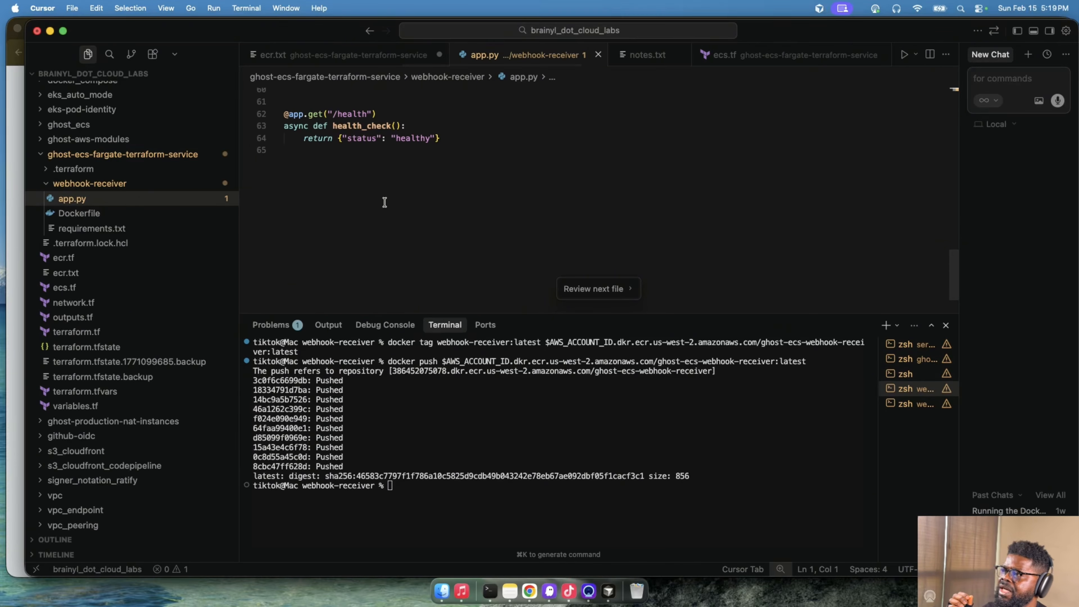
pyautogui.scroll(15, 384, 202)
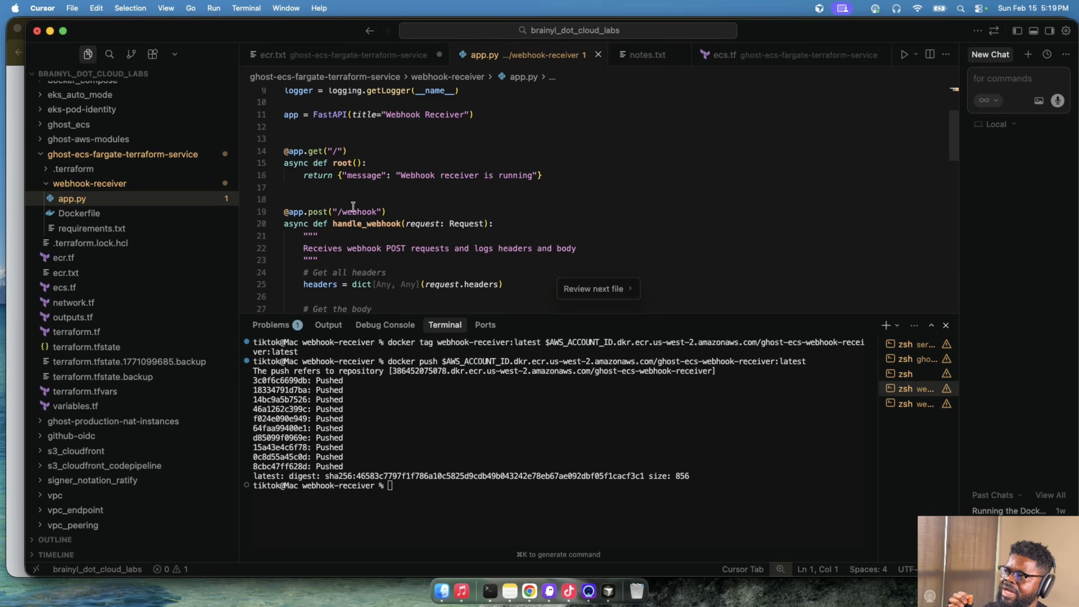
pyautogui.doubleClick(353, 211)
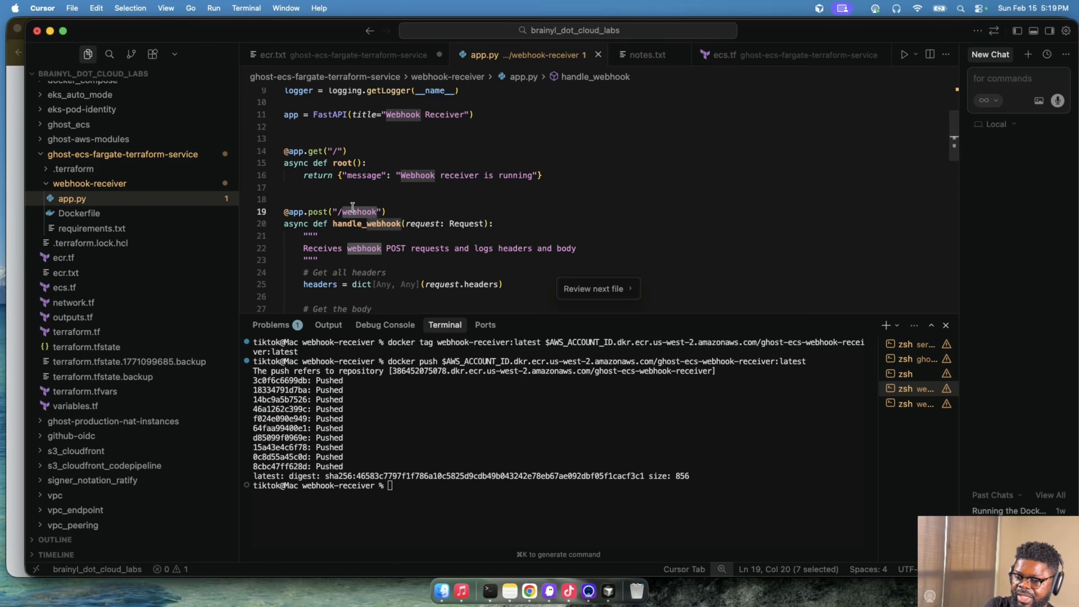
pyautogui.press('super+Tab')
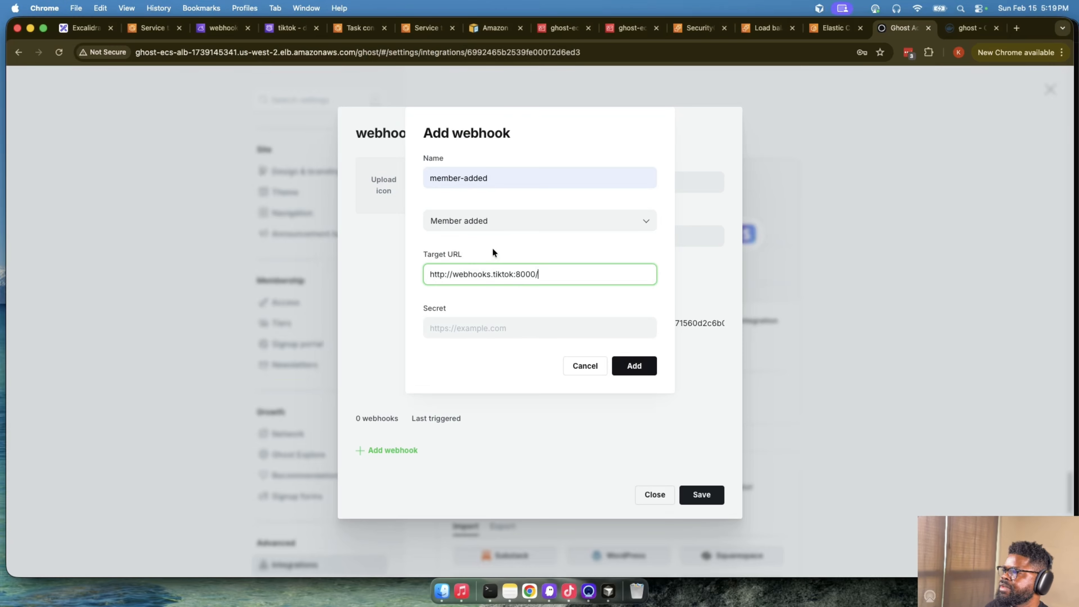
pyautogui.write('webhook')
# - Fill in the webhook's secret and add the webhook to the integration
pyautogui.click(573, 324)
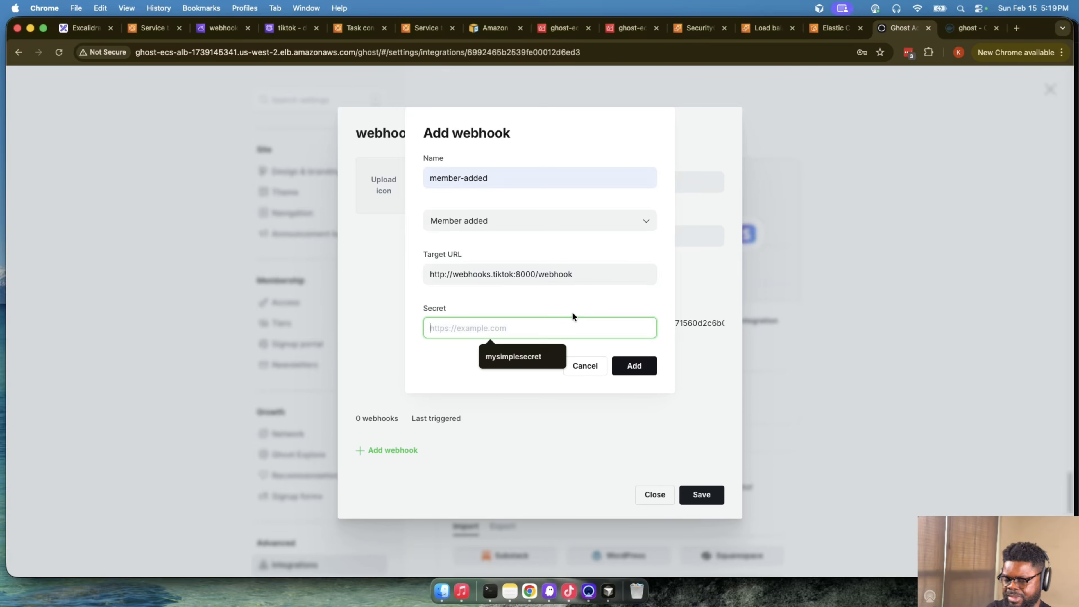
pyautogui.write(',')
pyautogui.press('BackSpace')
pyautogui.write('my')
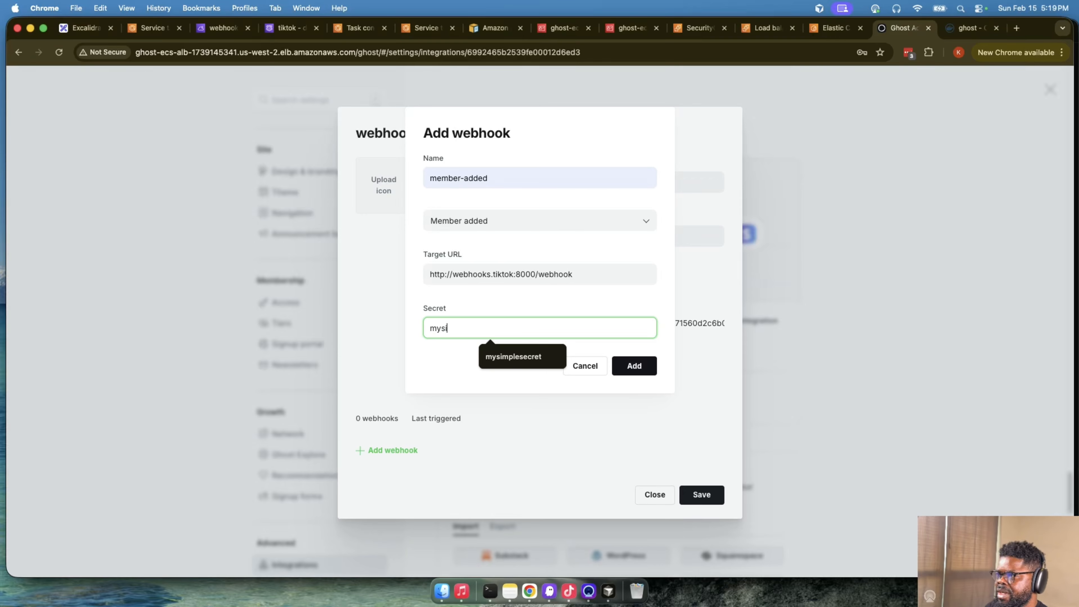
pyautogui.write('si')
pyautogui.click(524, 355)
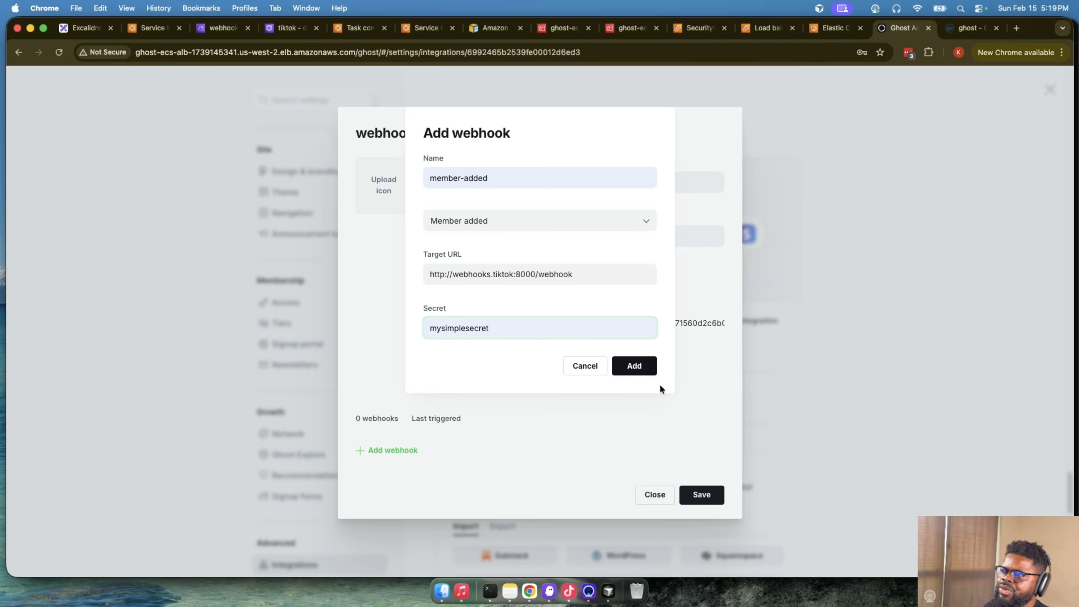
pyautogui.click(637, 367)
# - Save webhooks-integration with its new webhook and close the integration's settings
pyautogui.scroll(-2, 641, 373)
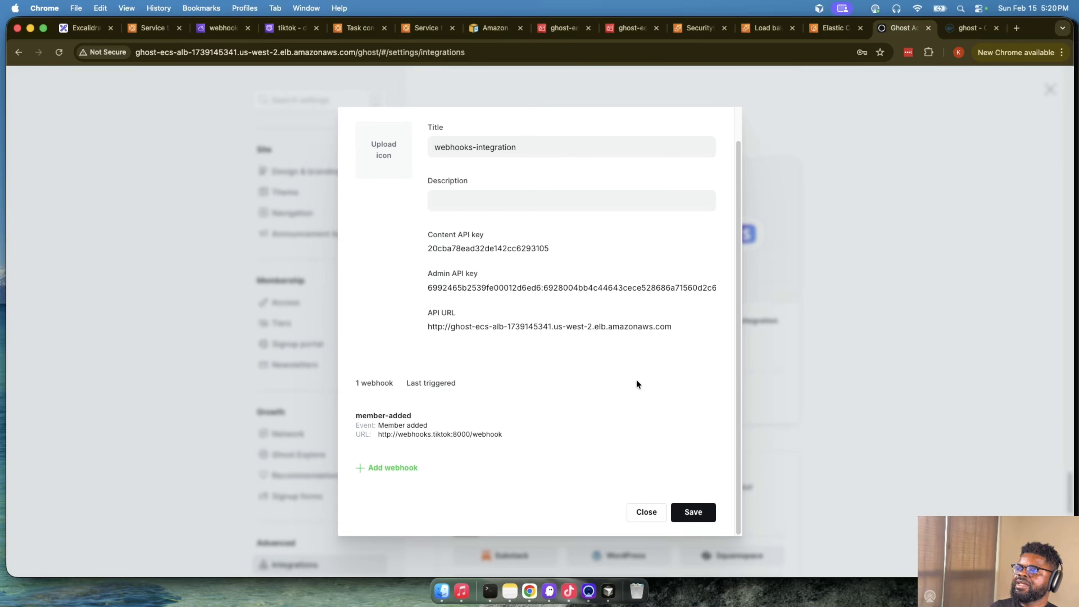
pyautogui.click(705, 514)
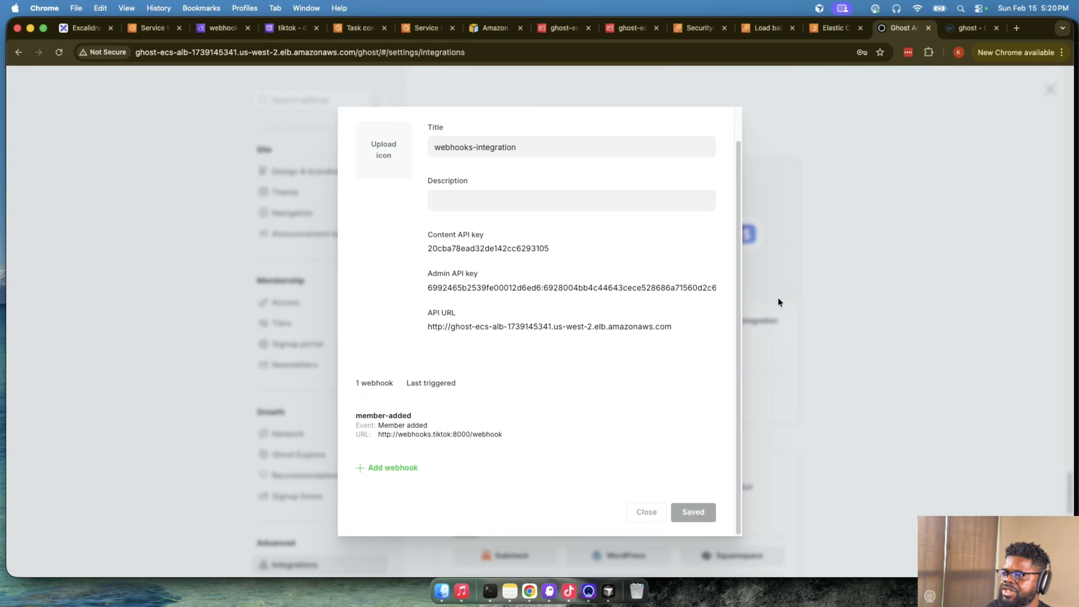
pyautogui.click(635, 504)
pyautogui.scroll(20, 635, 501)
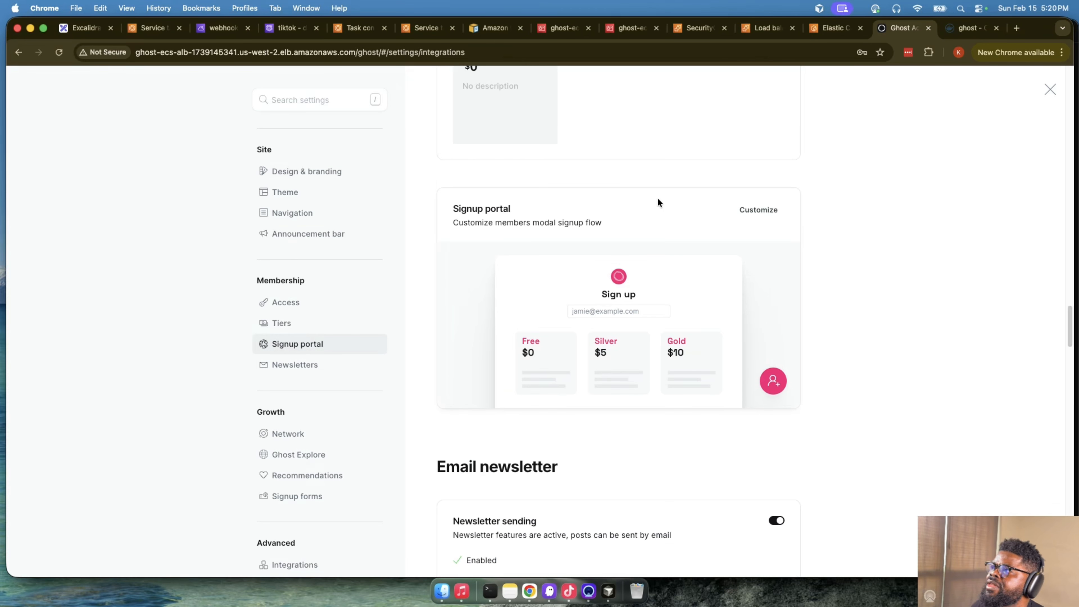
# - Return to the AWS console, shrink the CloudShell pane, and open the CloudWatch service in a new browser tab
pyautogui.click(349, 28)
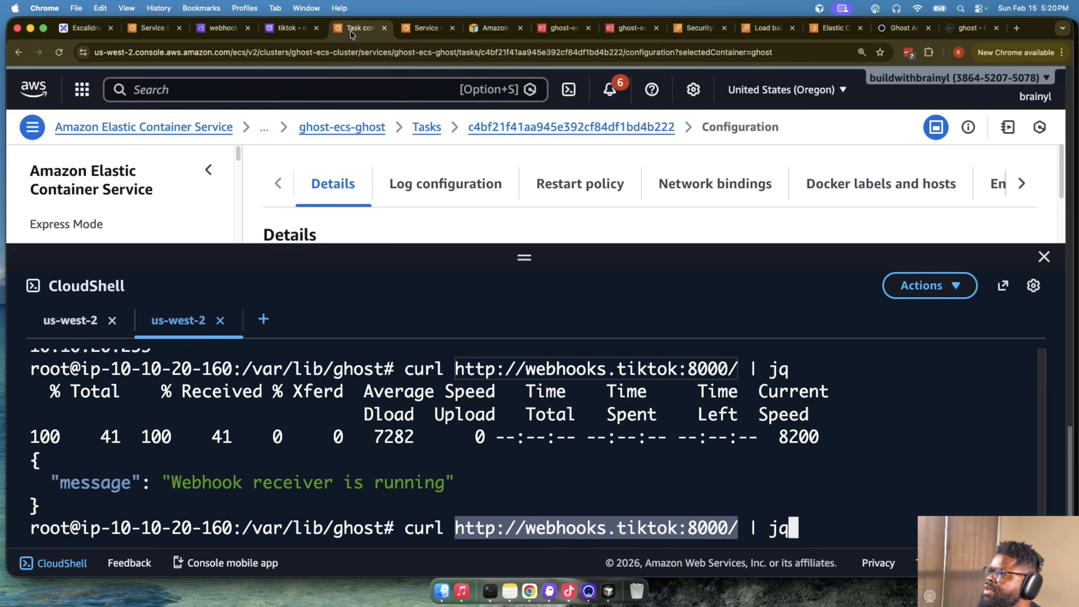
pyautogui.moveTo(517, 248); pyautogui.dragTo(520, 415)
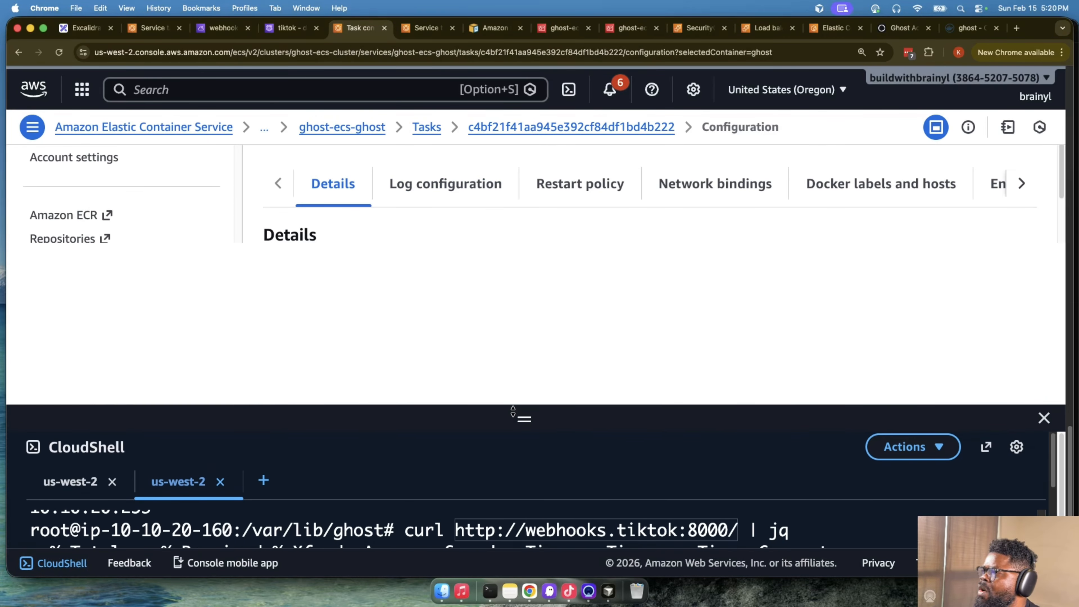
pyautogui.scroll(5, 481, 320)
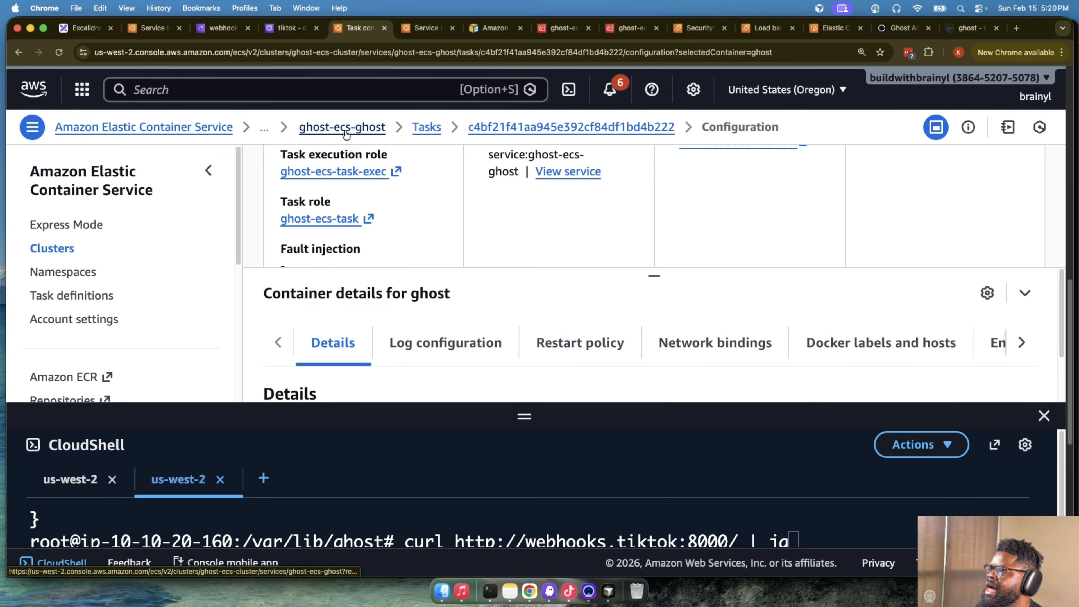
pyautogui.click(302, 95)
pyautogui.write('clo')
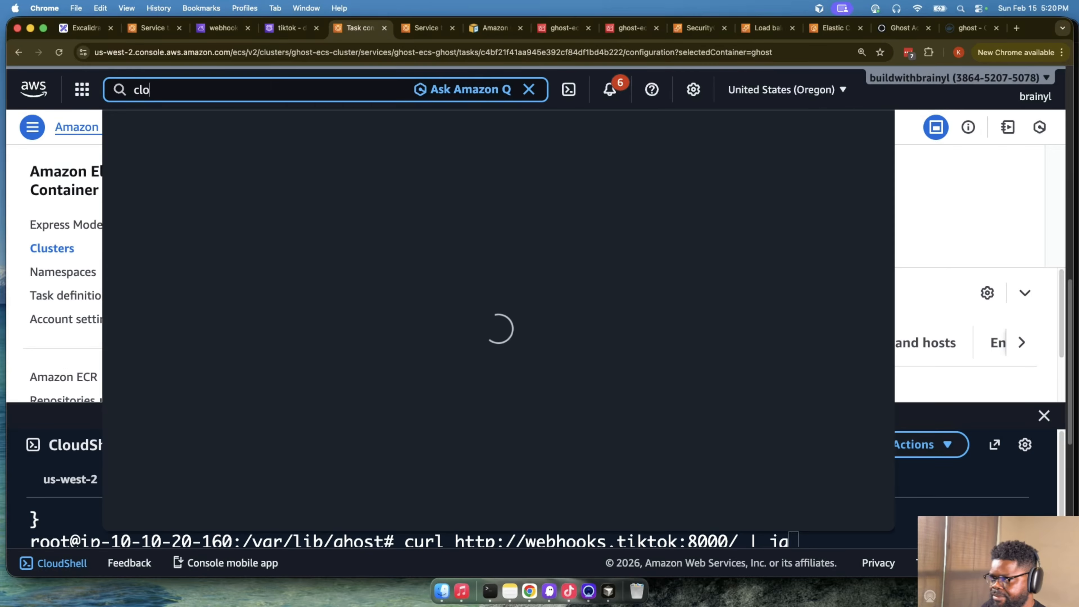
pyautogui.write('udaatch')
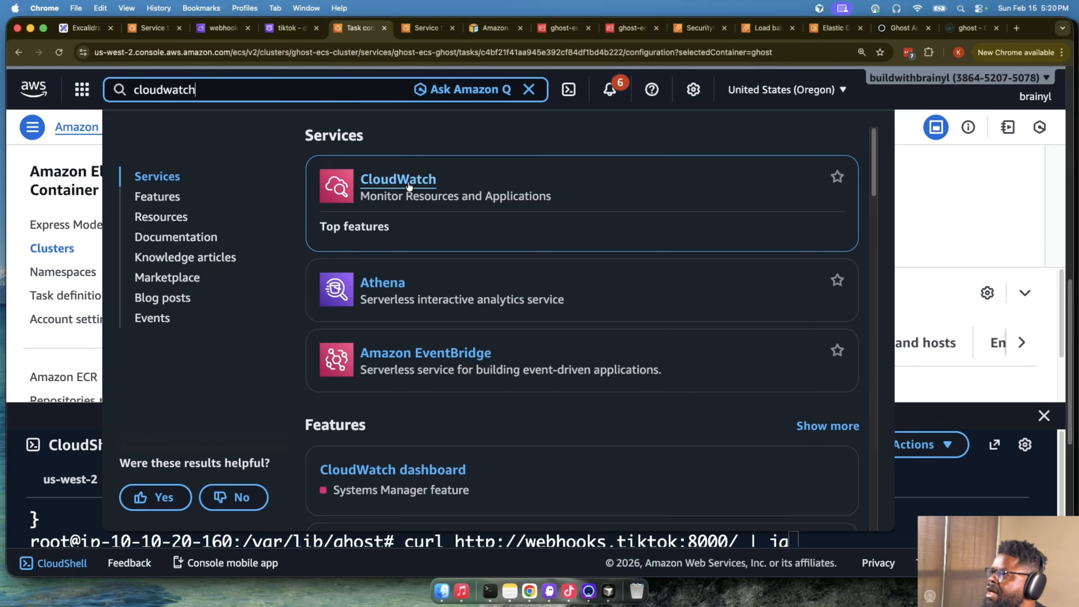
pyautogui.keyDown('super'); pyautogui.click(382, 179); pyautogui.keyUp('super')
pyautogui.click(382, 29)
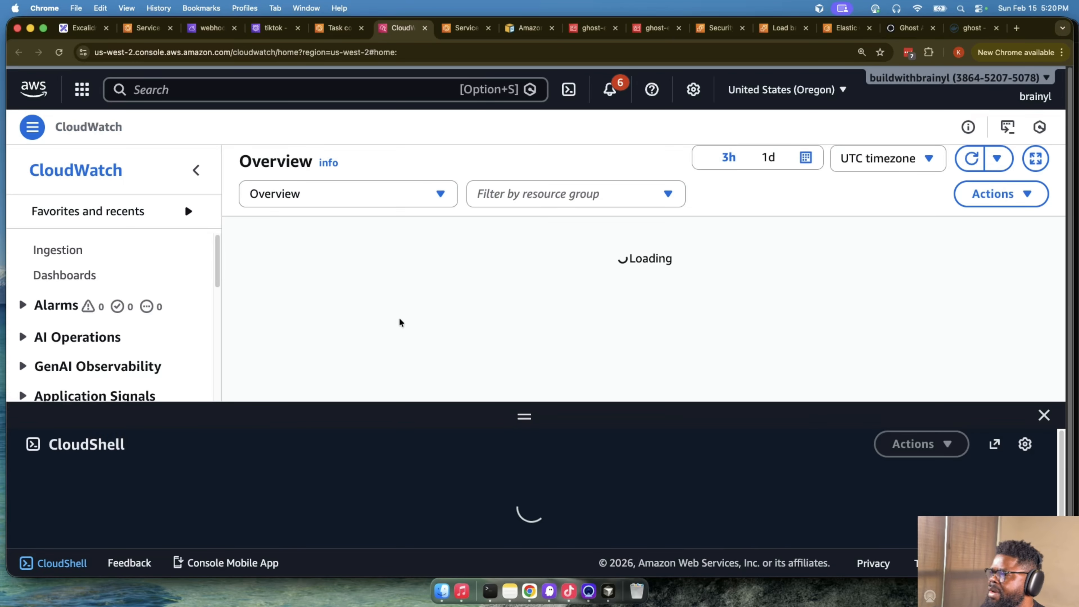
# - Open Log Management in CloudWatch to list the log groups
pyautogui.scroll(-2, 243, 325)
pyautogui.scroll(-3, 141, 347)
pyautogui.scroll(-5, 141, 347)
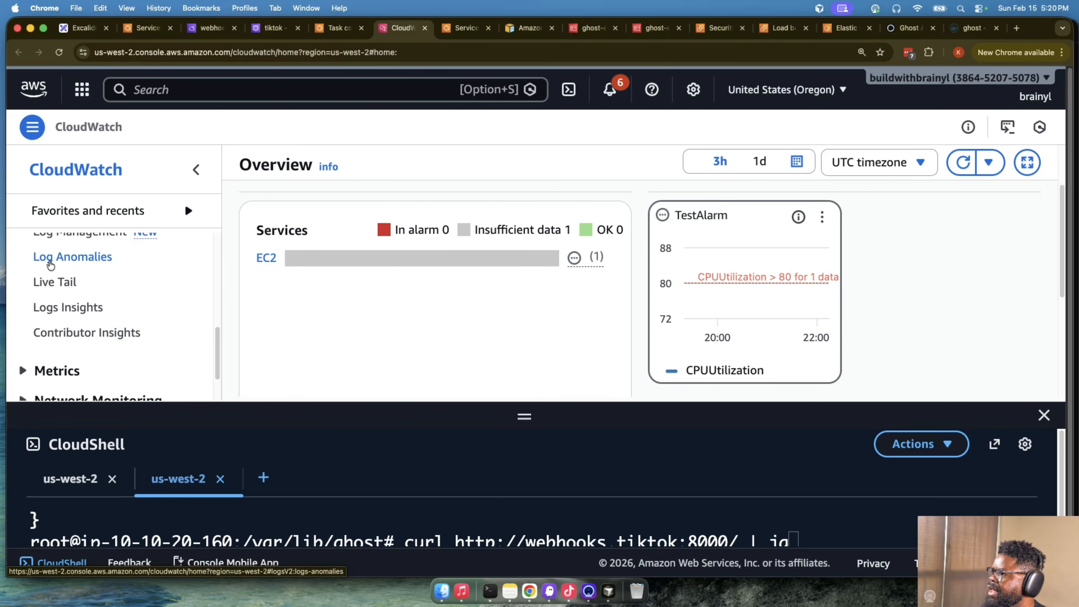
pyautogui.scroll(3, 68, 298)
pyautogui.click(90, 303)
pyautogui.click(91, 314)
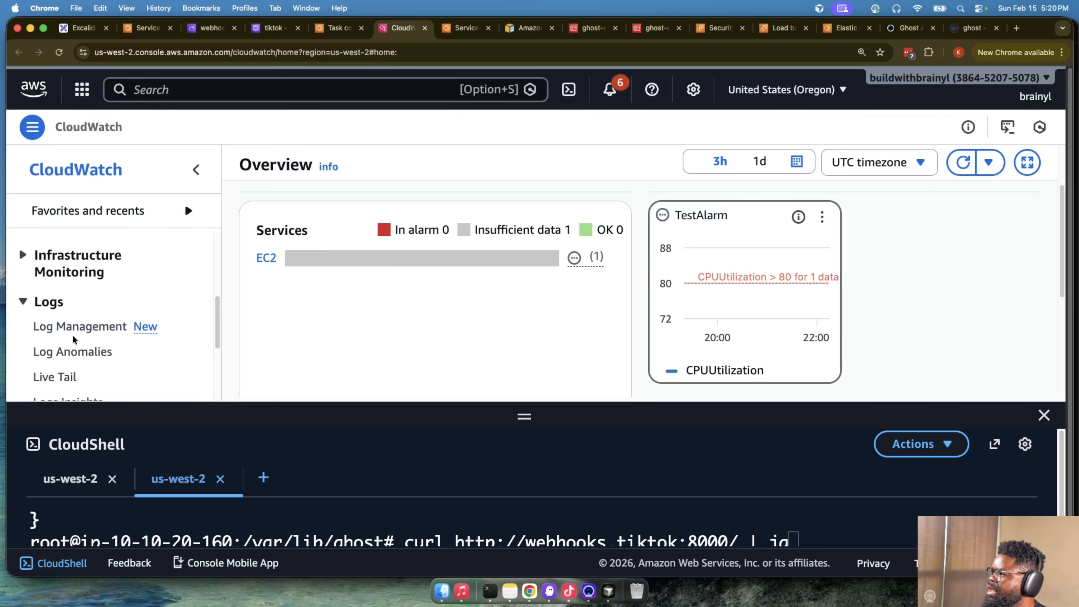
pyautogui.scroll(-4, 79, 370)
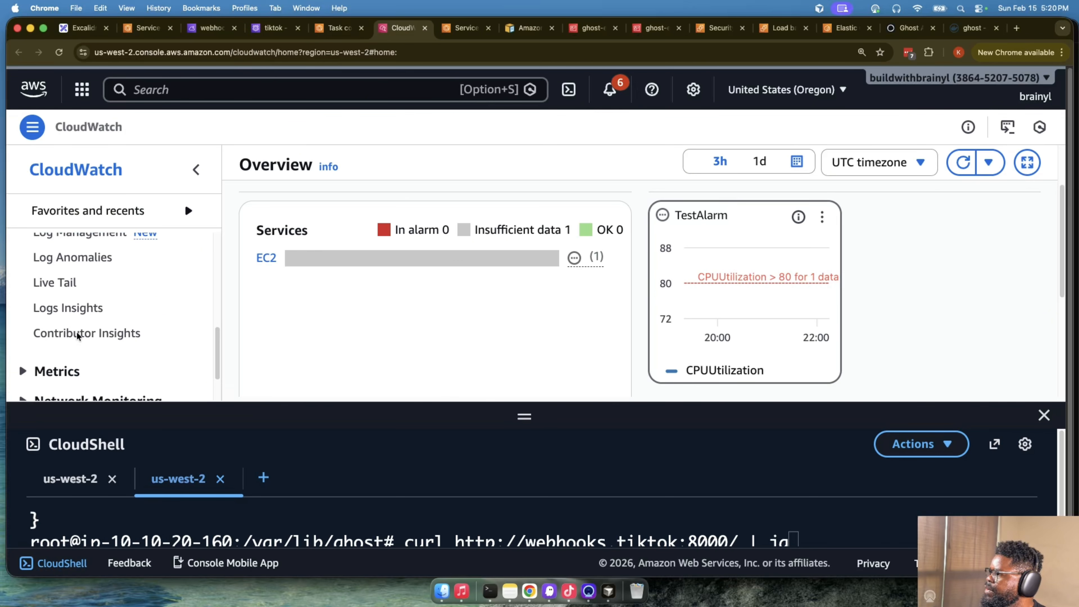
pyautogui.scroll(1, 80, 314)
pyautogui.click(88, 238)
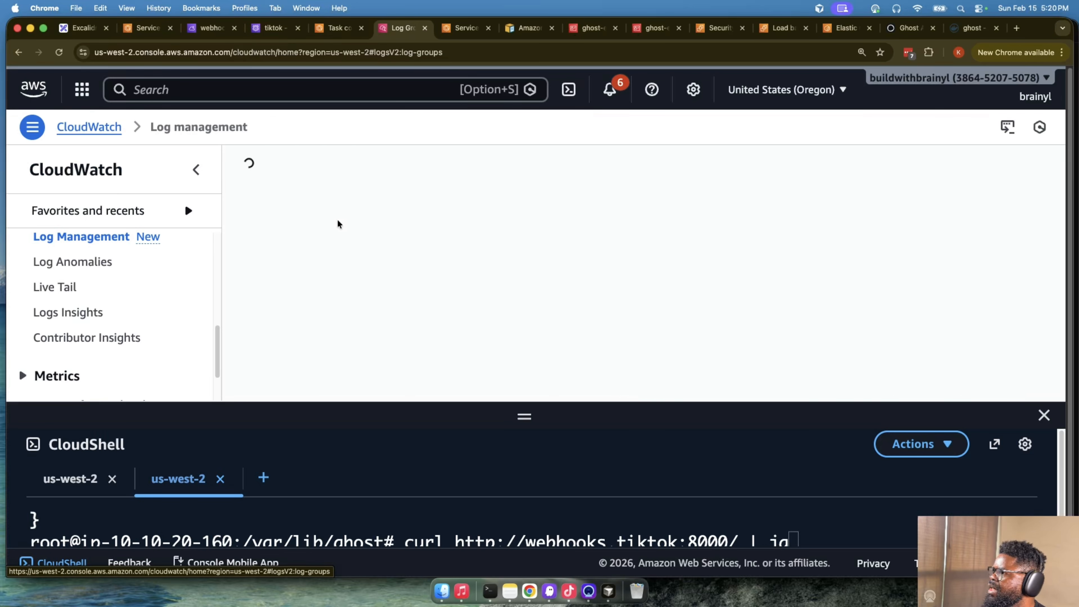
# - Filter the log groups by webhooks and open the /ecs/webhooks group in Logs Insights
pyautogui.write('webhooks')
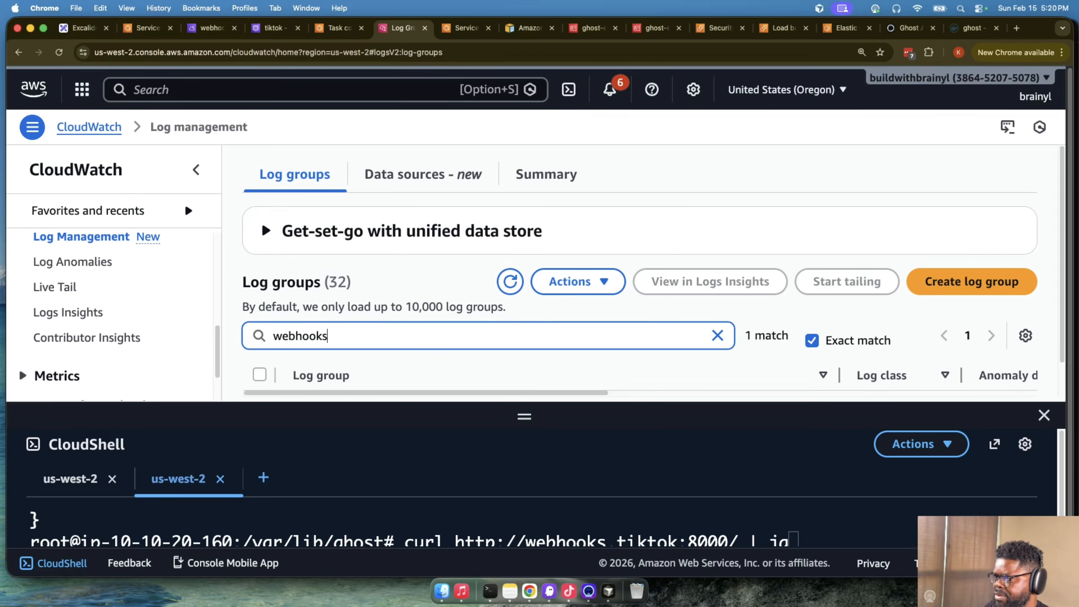
pyautogui.scroll(-2, 376, 352)
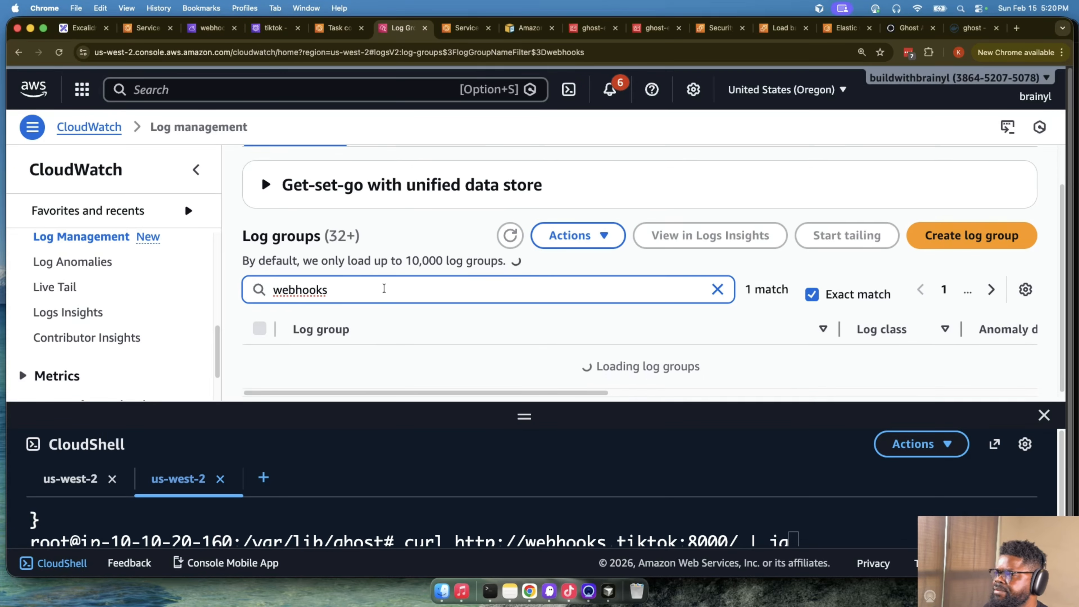
pyautogui.click(260, 370)
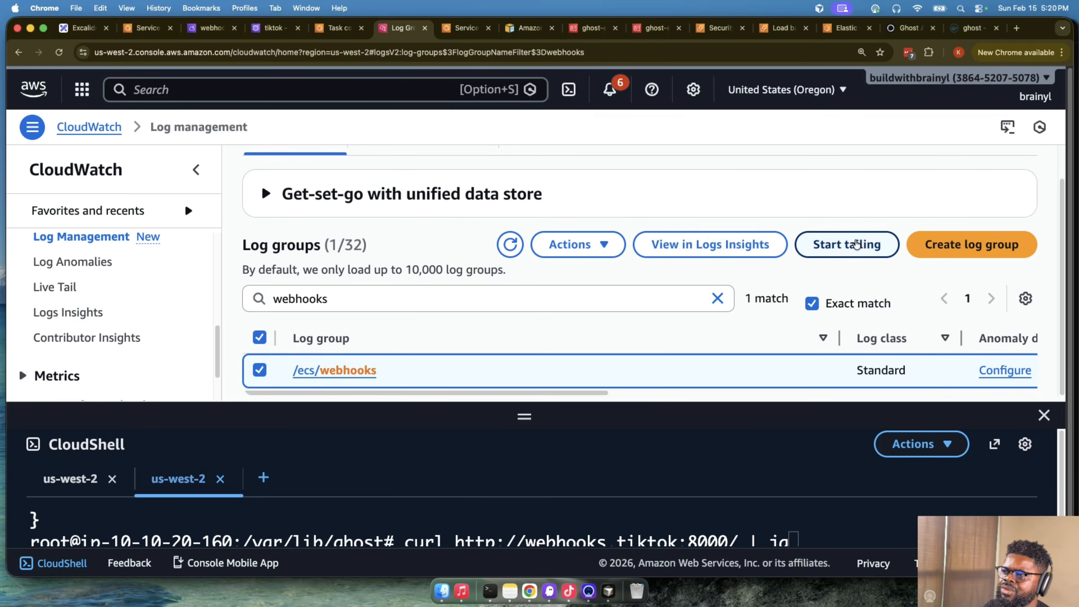
pyautogui.click(728, 246)
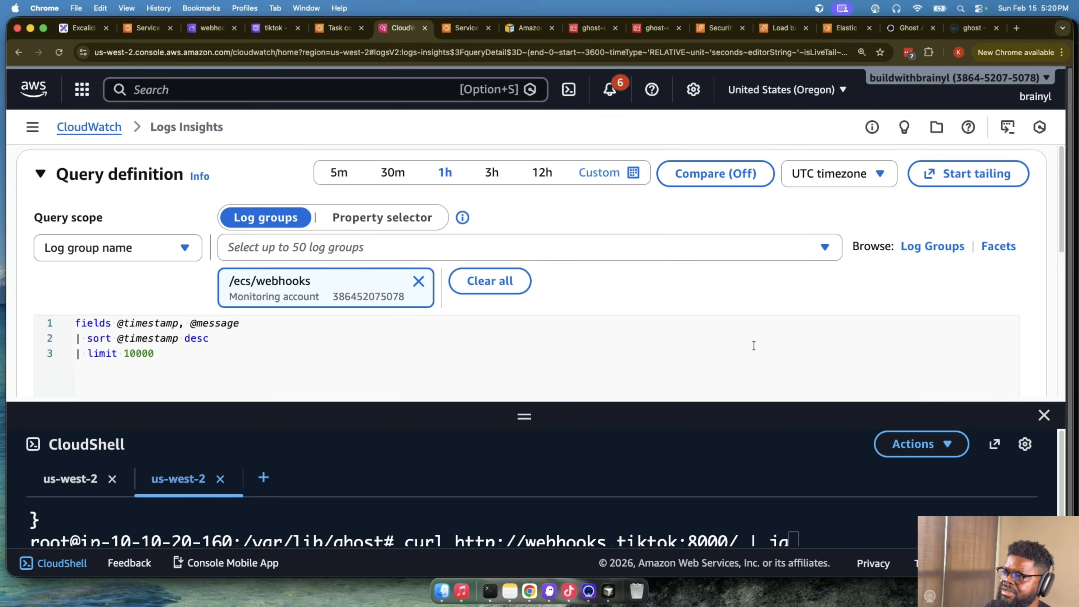
# - Run the default Logs Insights query on the /ecs/webhooks log group over the last 30 minutes and check its results
pyautogui.scroll(-5, 595, 255)
pyautogui.scroll(5, 437, 303)
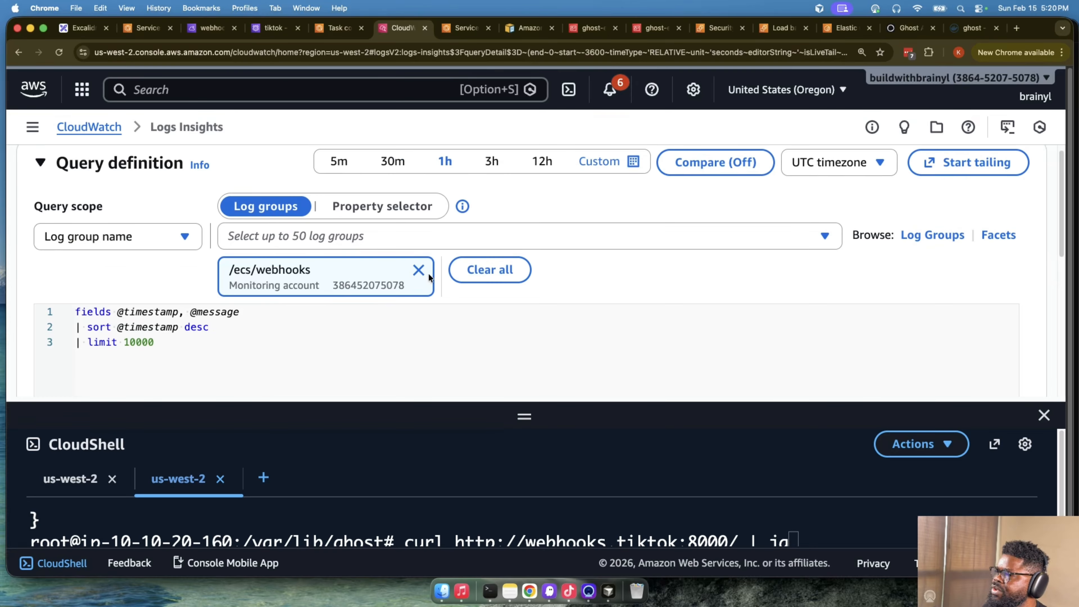
pyautogui.click(391, 161)
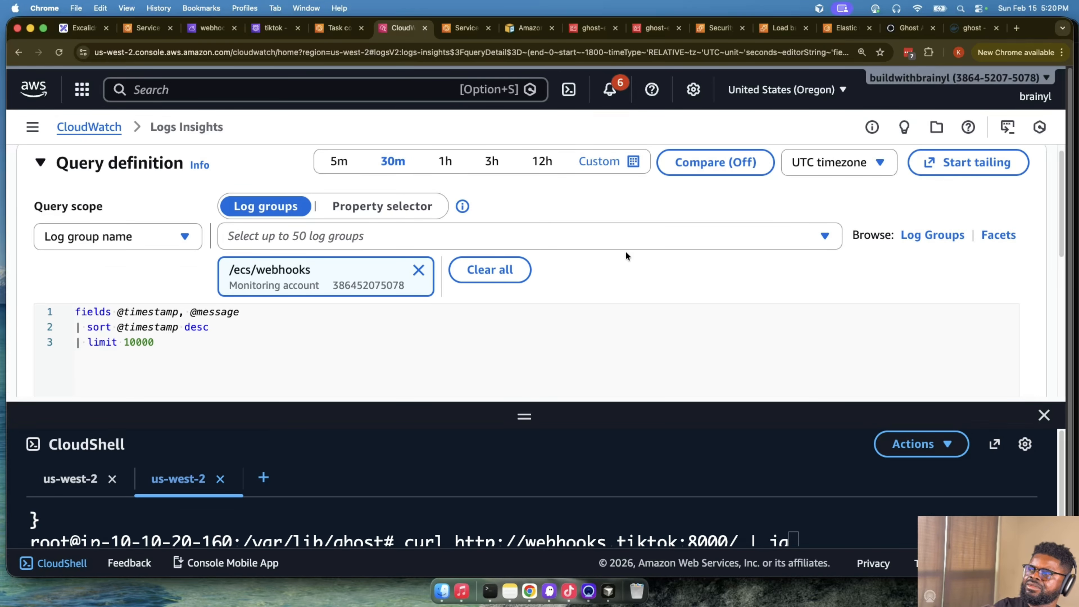
pyautogui.scroll(-5, 784, 266)
pyautogui.click(65, 215)
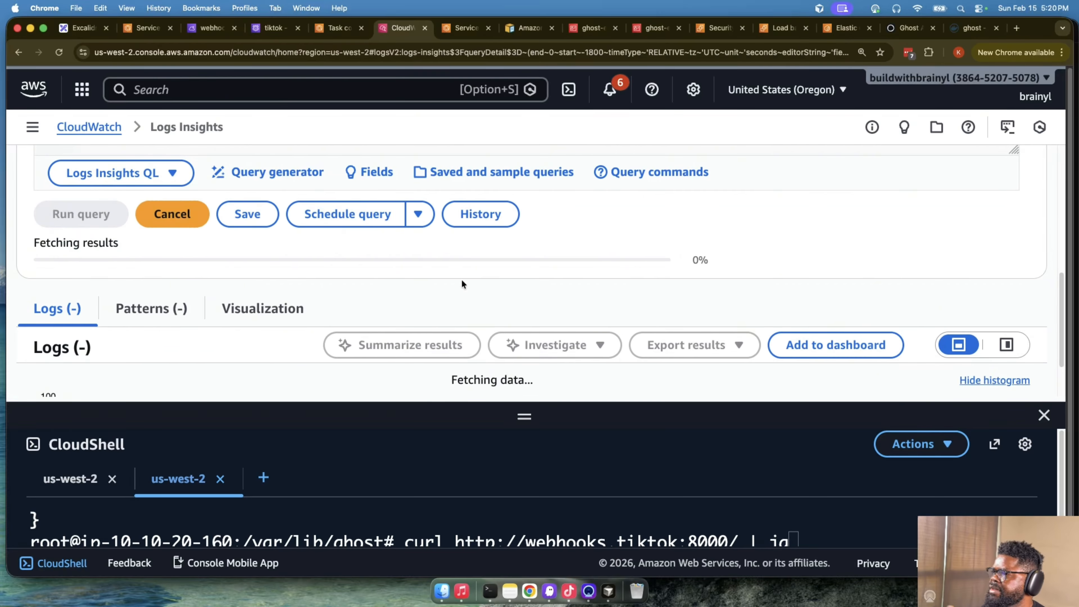
pyautogui.scroll(-3, 466, 279)
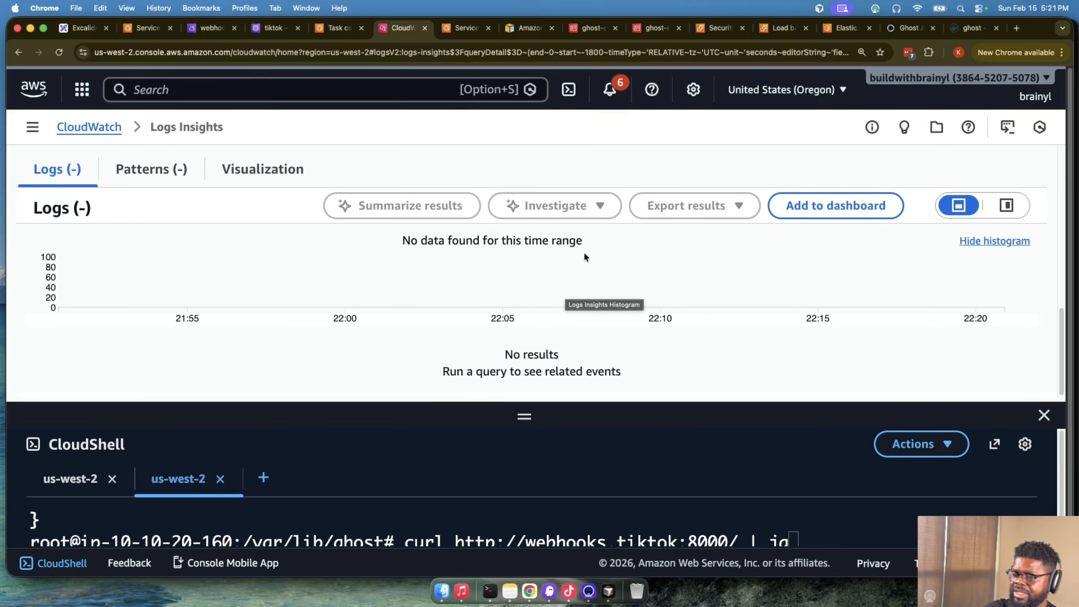
# - Return to the Ghost admin site, leave the settings, and open a blank new member form from Members
pyautogui.click(908, 28)
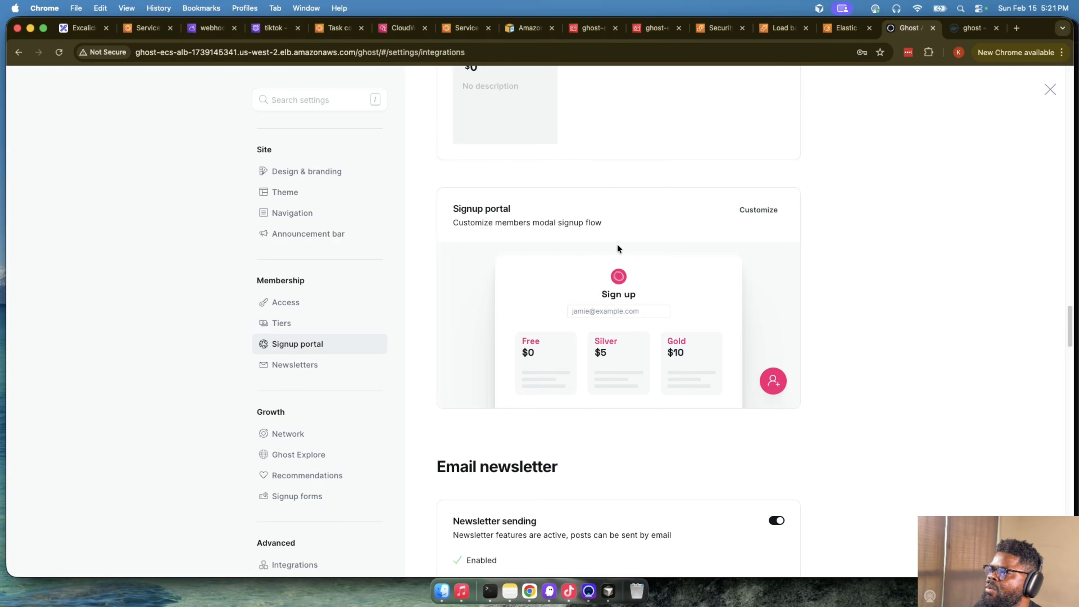
pyautogui.scroll(15, 617, 244)
pyautogui.scroll(-2, 325, 434)
pyautogui.scroll(5, 325, 433)
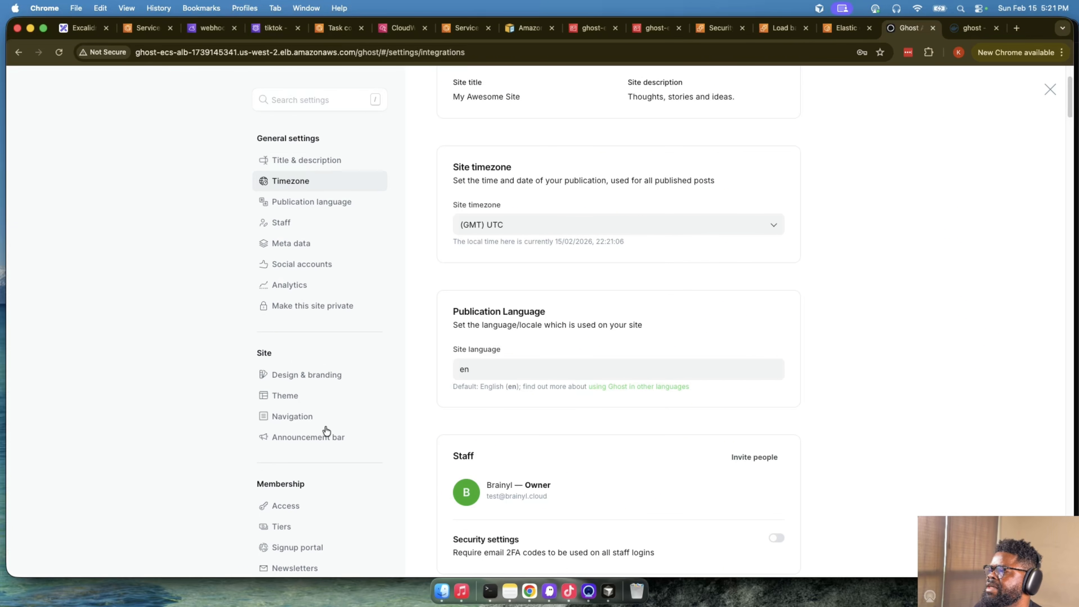
pyautogui.scroll(-6, 325, 422)
pyautogui.scroll(-3, 312, 408)
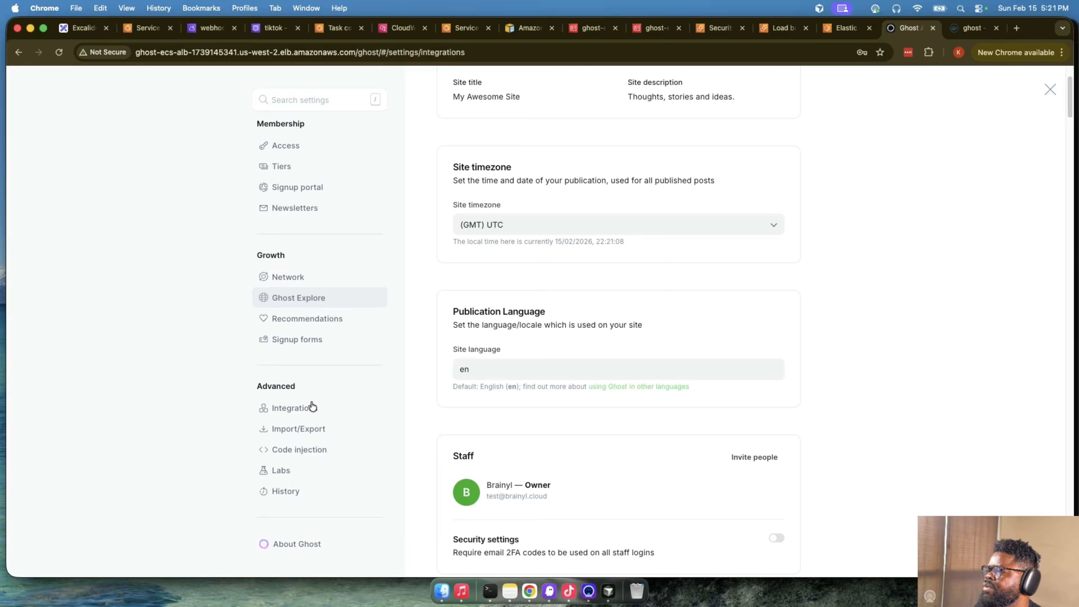
pyautogui.scroll(8, 310, 407)
pyautogui.scroll(3, 453, 280)
pyautogui.press('Escape')
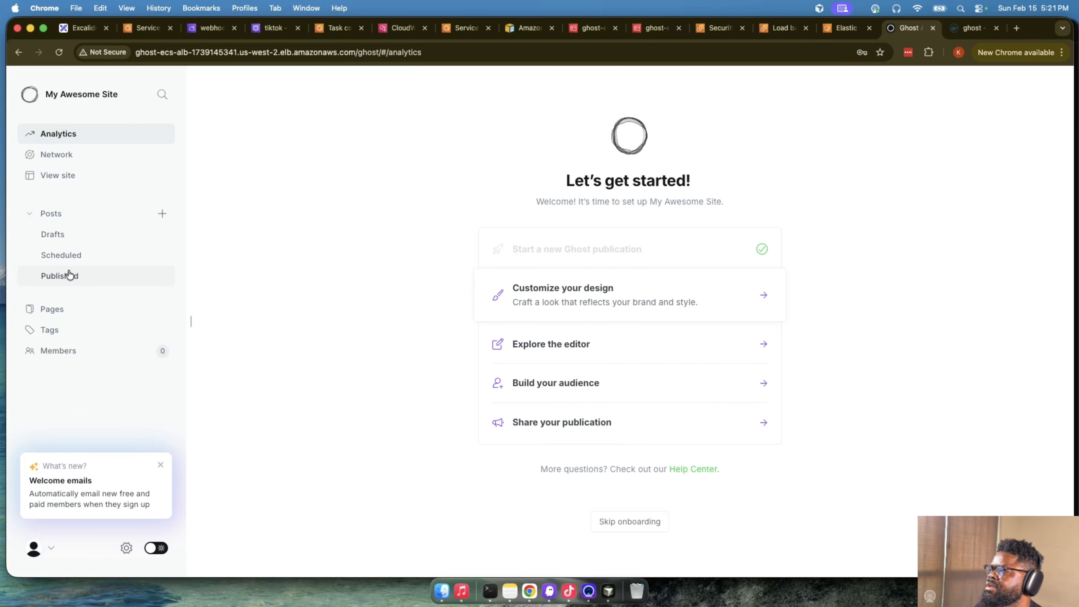
pyautogui.click(81, 351)
pyautogui.click(1024, 93)
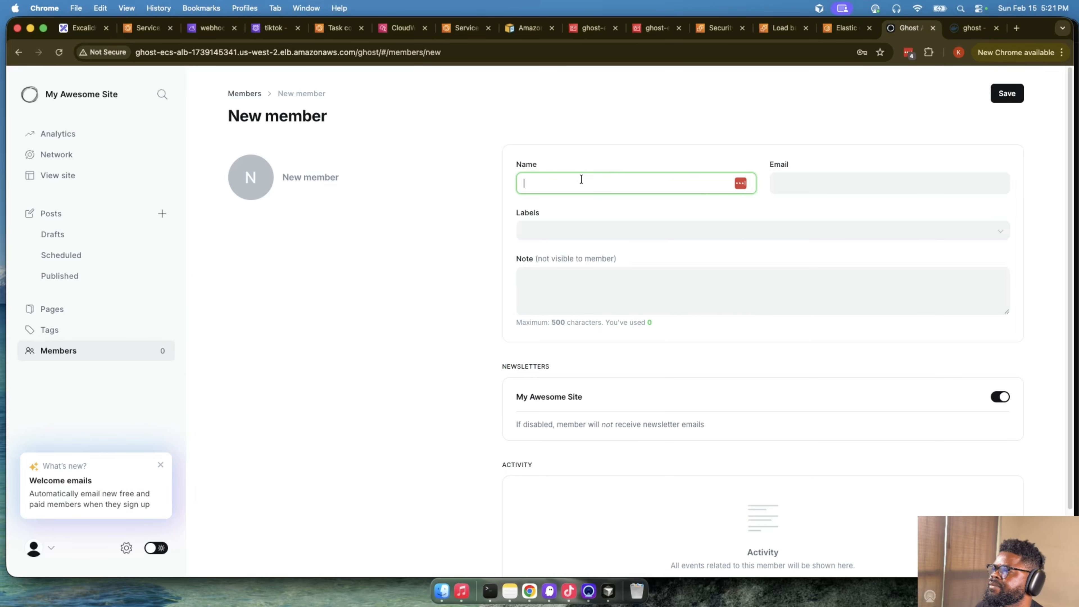
# - Fill in the new member form with New Member as the name and the member's email address
pyautogui.write('N')
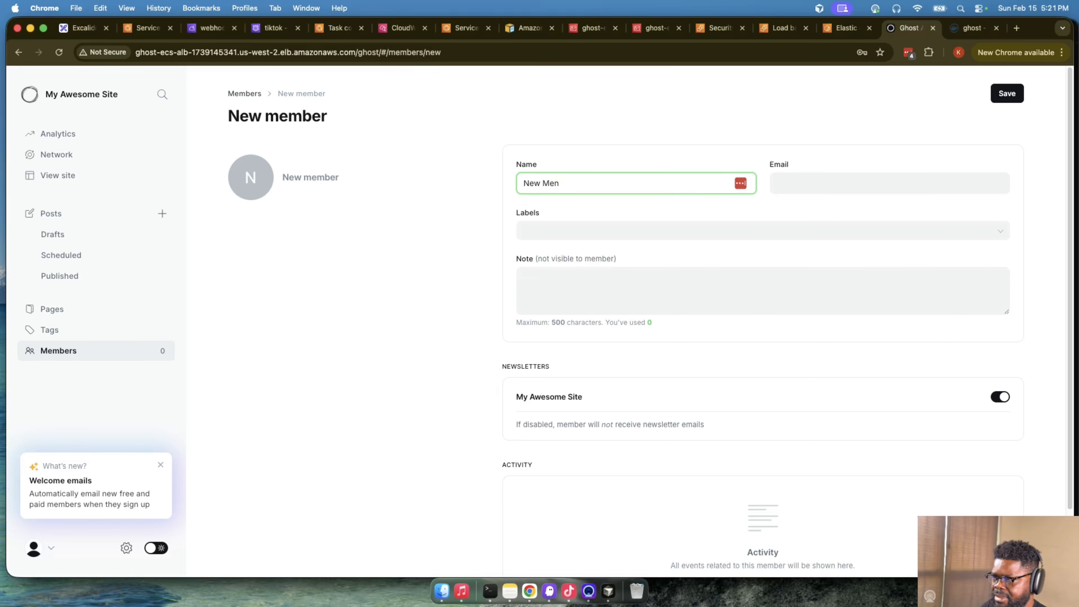
pyautogui.write('ew Member')
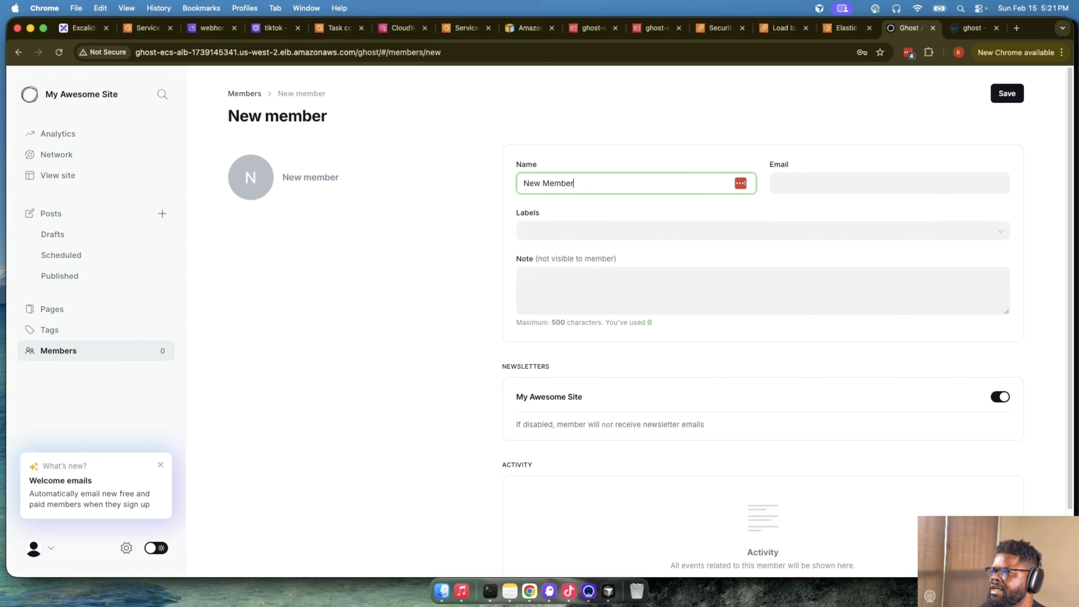
pyautogui.click(867, 180)
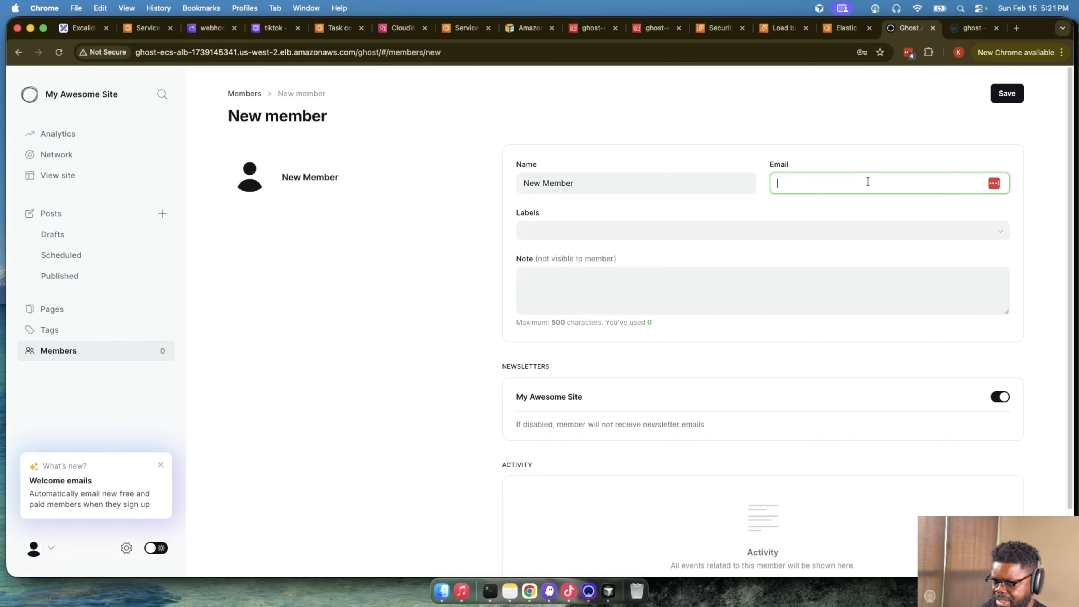
pyautogui.write('membver')
pyautogui.press('BackSpace')
pyautogui.press('BackSpace')
pyautogui.press('BackSpace')
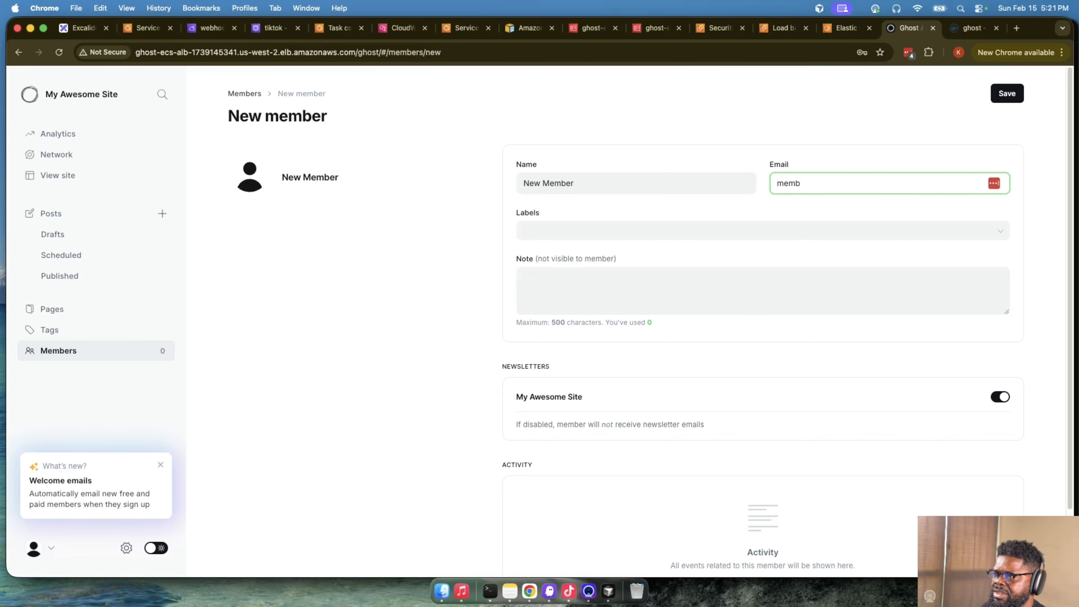
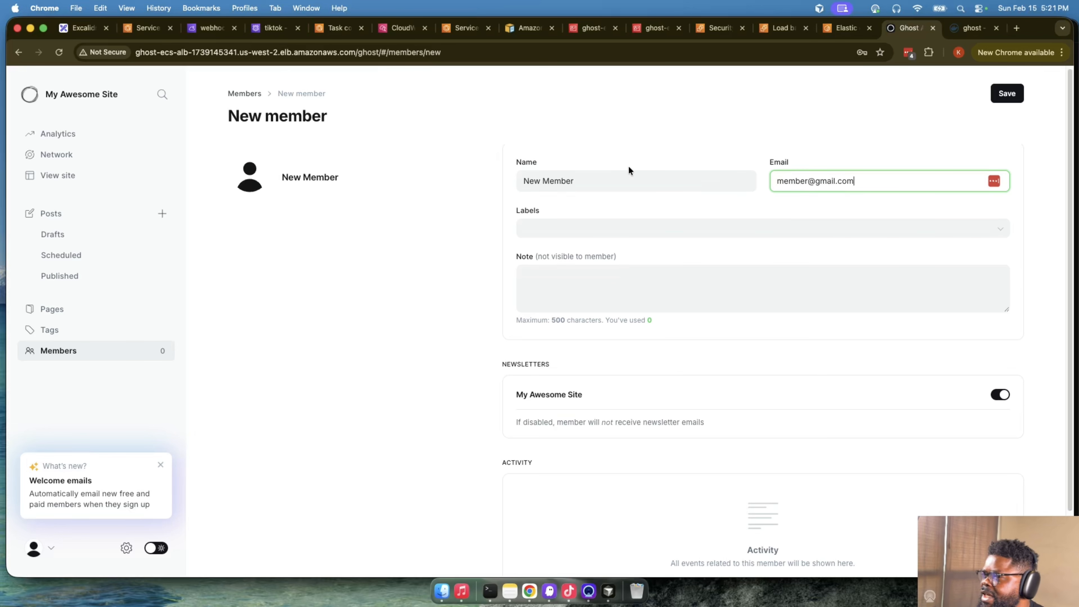
# - Add the note dsdsds to the new member and save the member
pyautogui.click(642, 279)
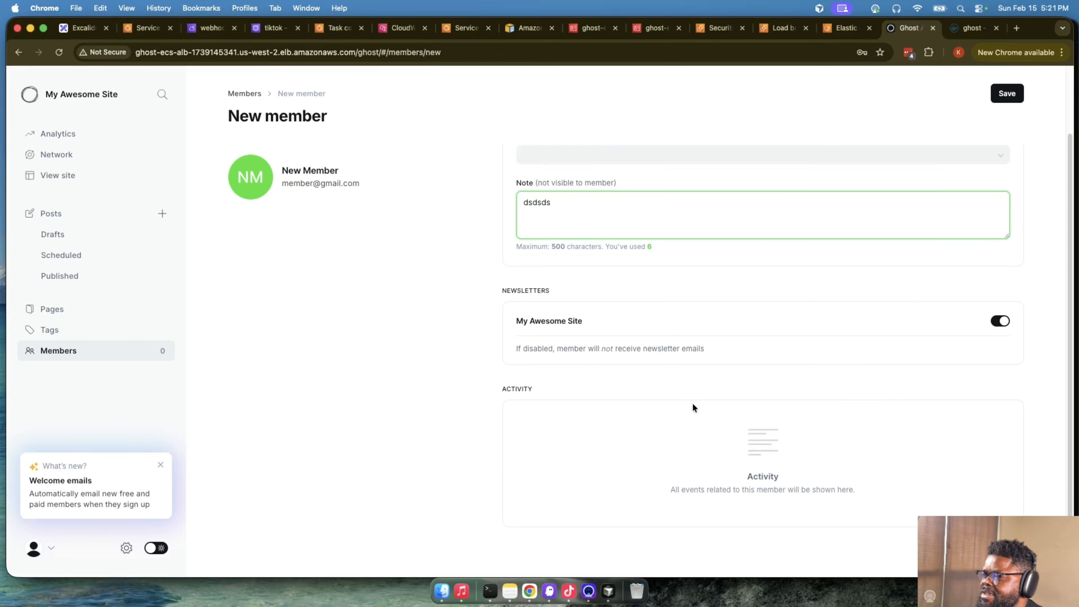
pyautogui.click(1005, 96)
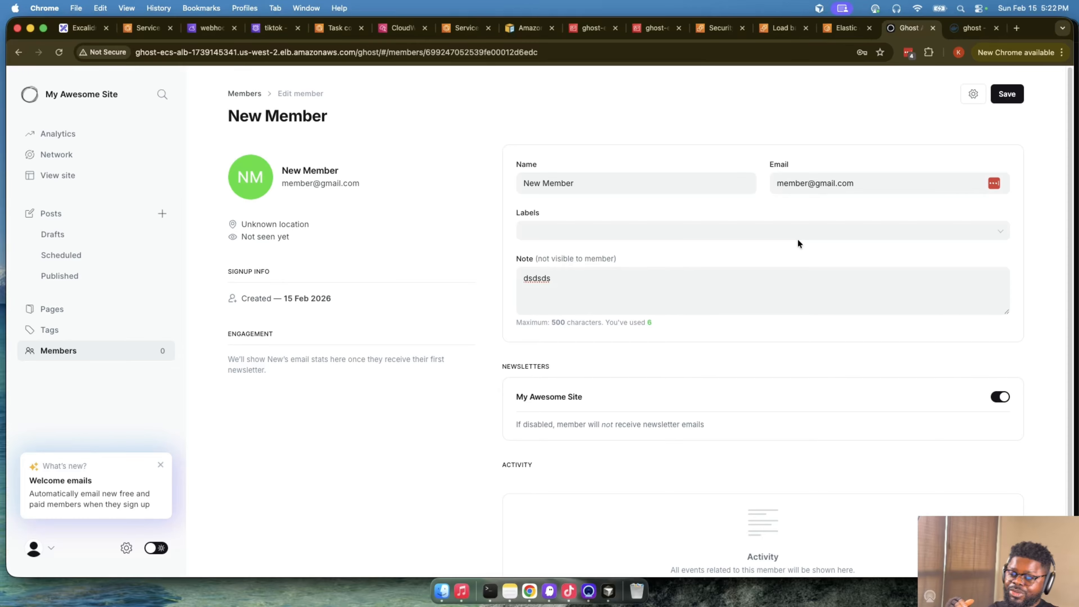
# - Return to CloudWatch Logs Insights, rerun the query on the /ecs/webhooks log group, and check its results
pyautogui.click(398, 26)
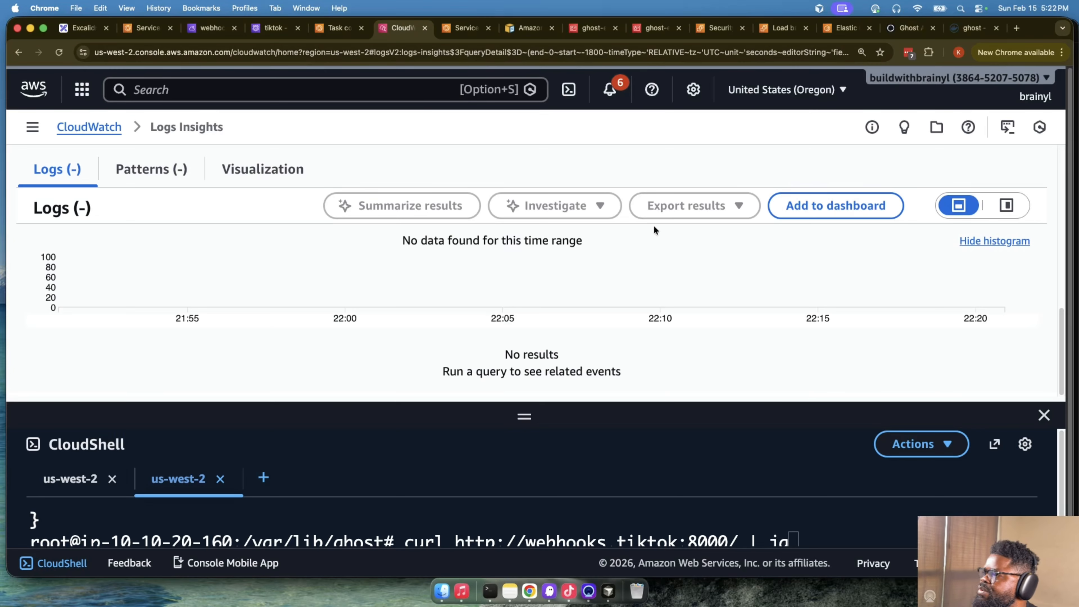
pyautogui.scroll(5, 875, 242)
pyautogui.scroll(-5, 569, 234)
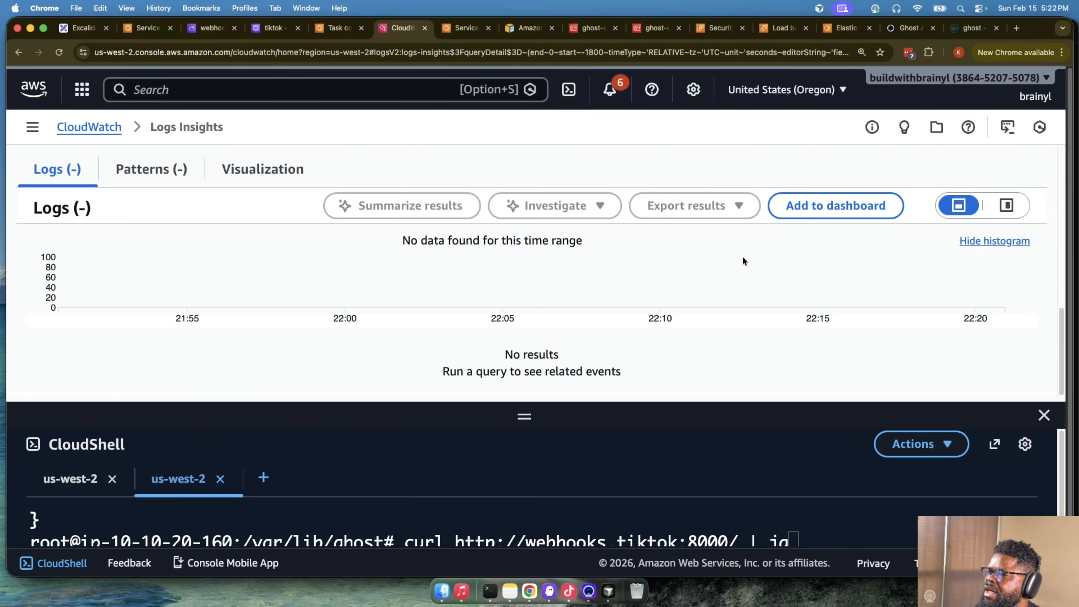
pyautogui.scroll(1, 531, 266)
pyautogui.scroll(5, 552, 277)
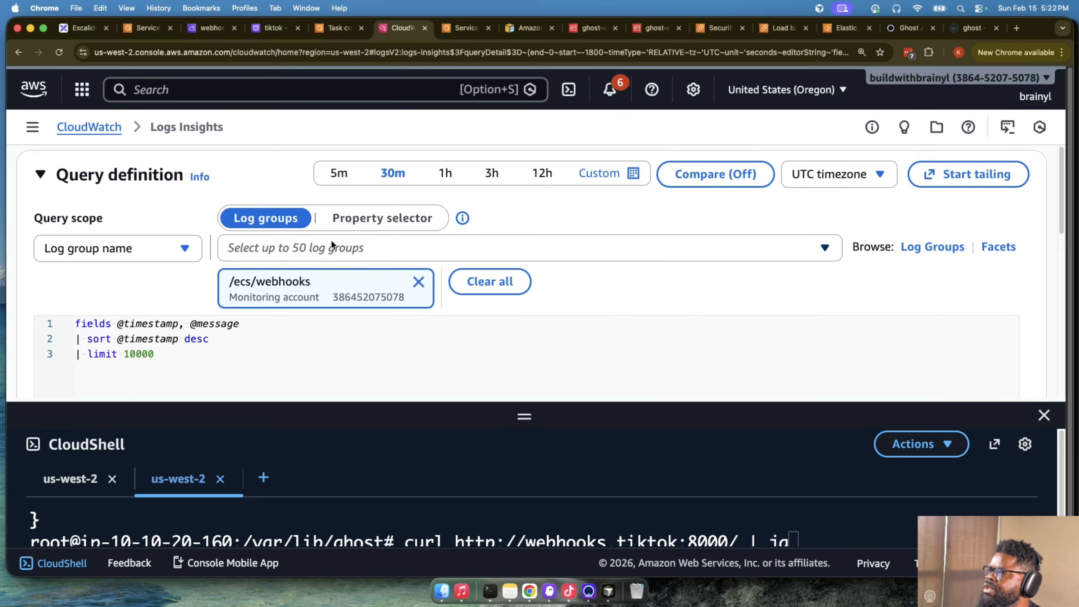
pyautogui.scroll(-5, 638, 301)
pyautogui.scroll(3, 686, 287)
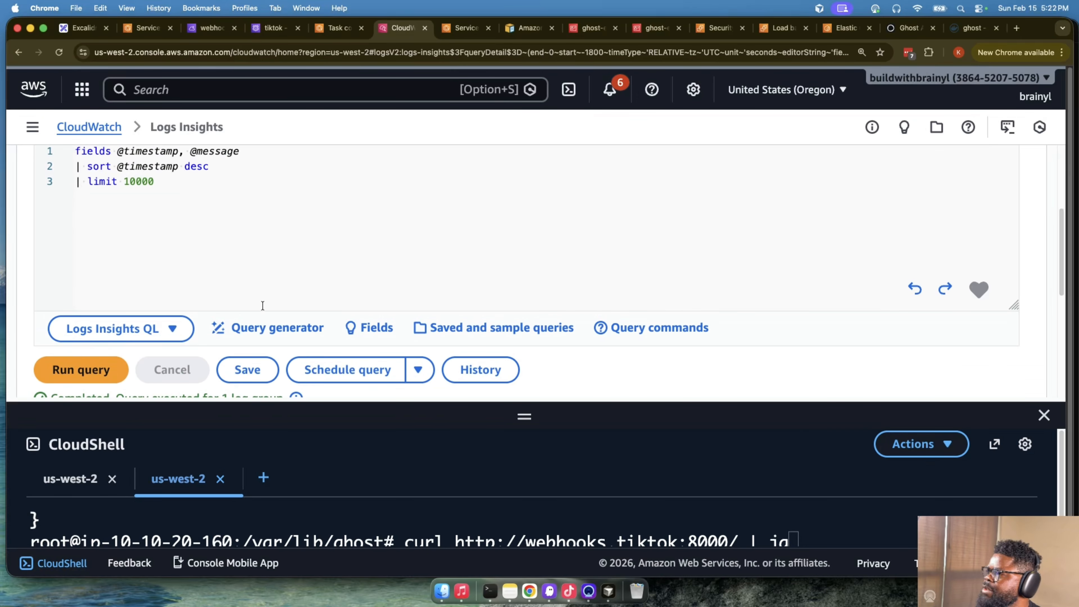
pyautogui.click(122, 370)
pyautogui.scroll(-8, 676, 316)
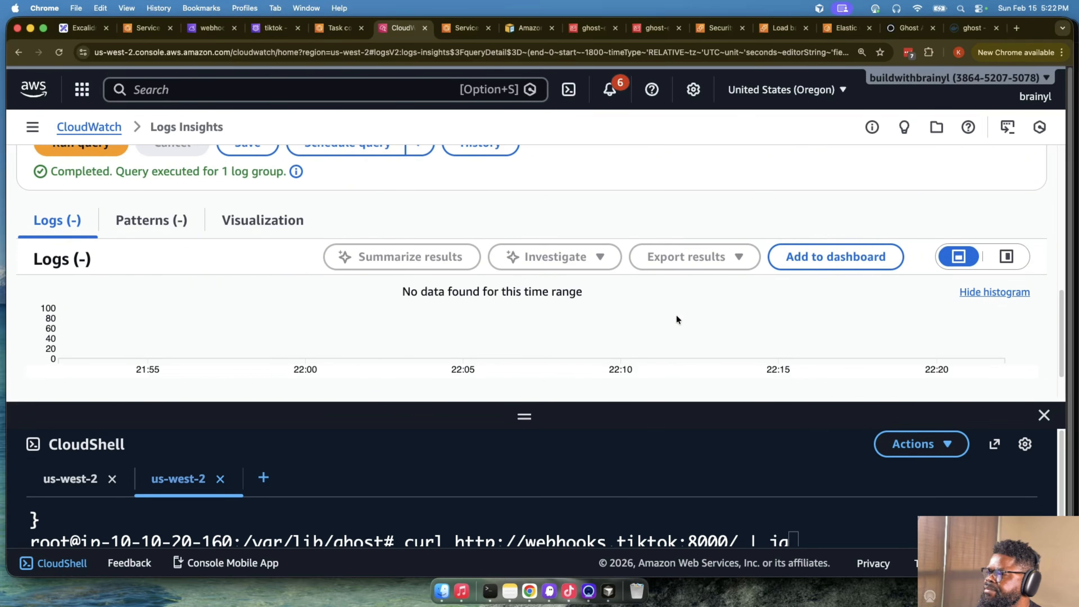
# - Rerun the /ecs/webhooks query twice more and look for new log events
pyautogui.scroll(8, 677, 316)
pyautogui.click(80, 340)
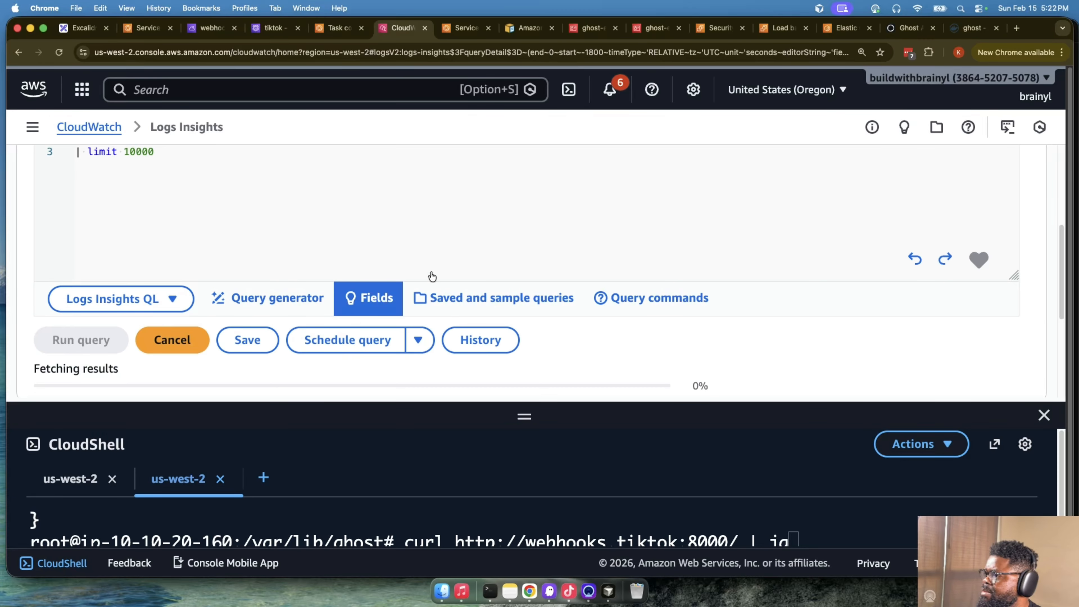
pyautogui.scroll(-5, 739, 291)
pyautogui.scroll(4, 170, 263)
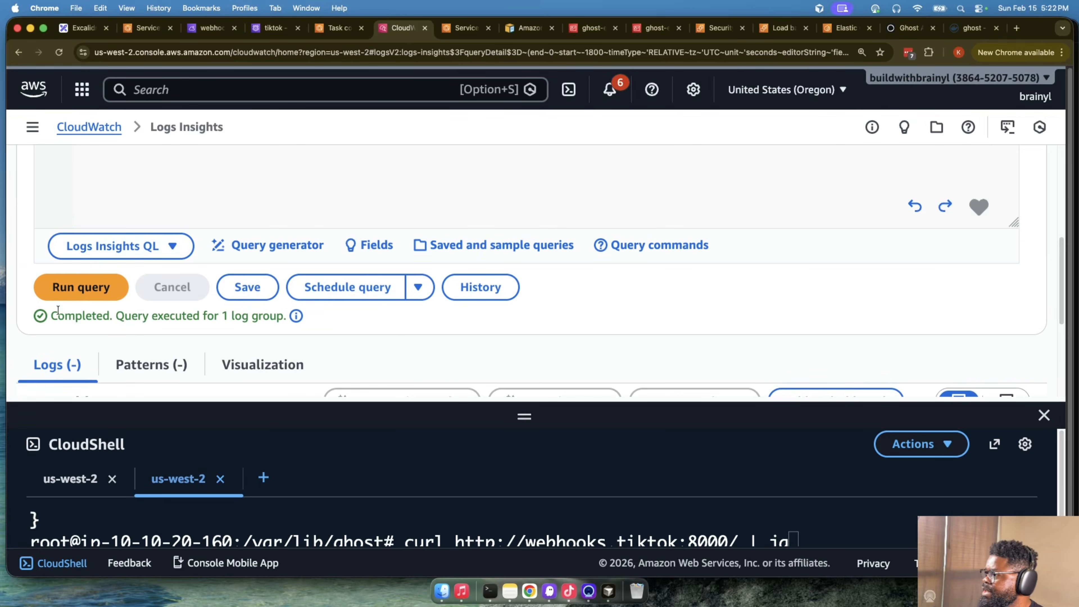
pyautogui.click(75, 297)
pyautogui.scroll(-5, 609, 293)
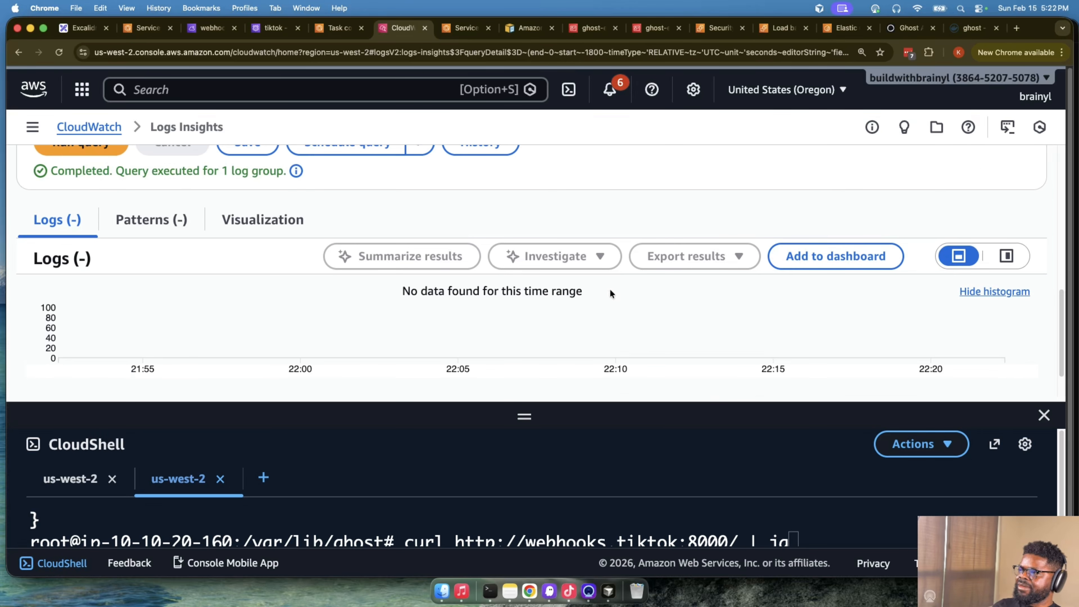
pyautogui.scroll(5, 610, 293)
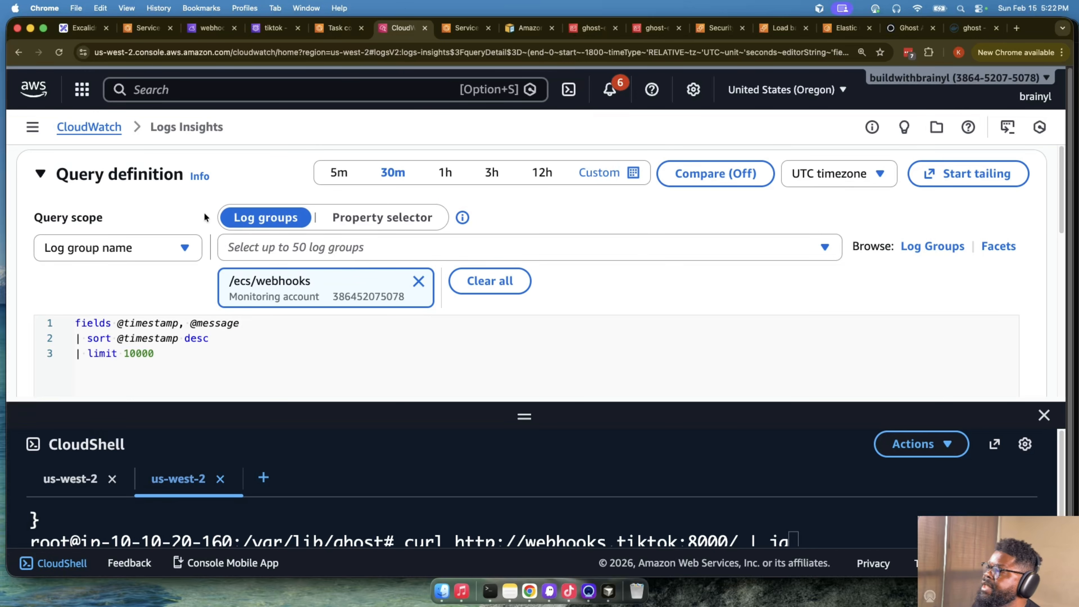
pyautogui.click(323, 246)
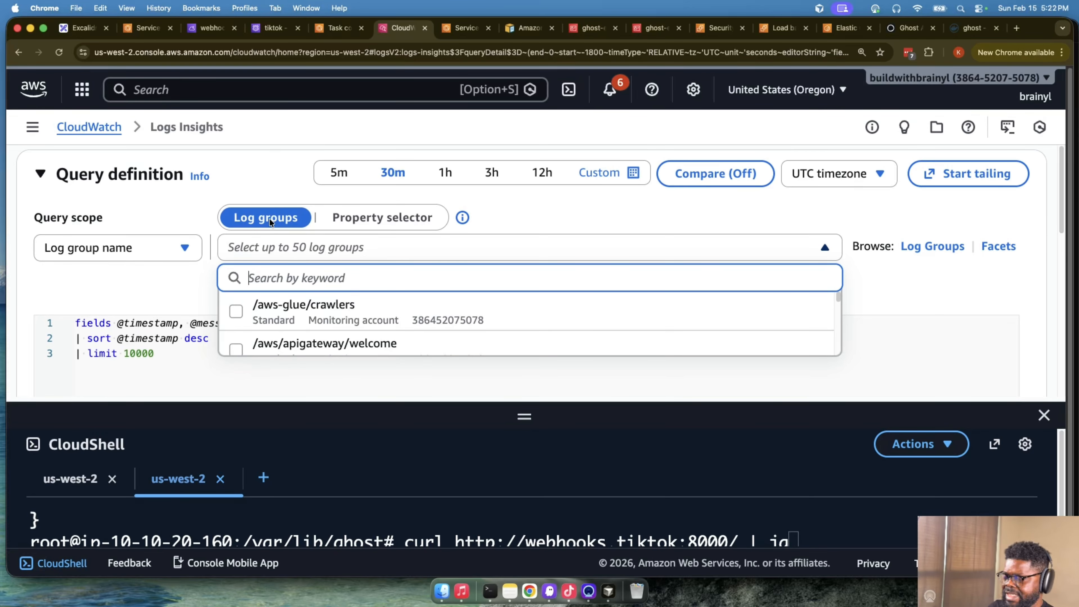
pyautogui.write('gh')
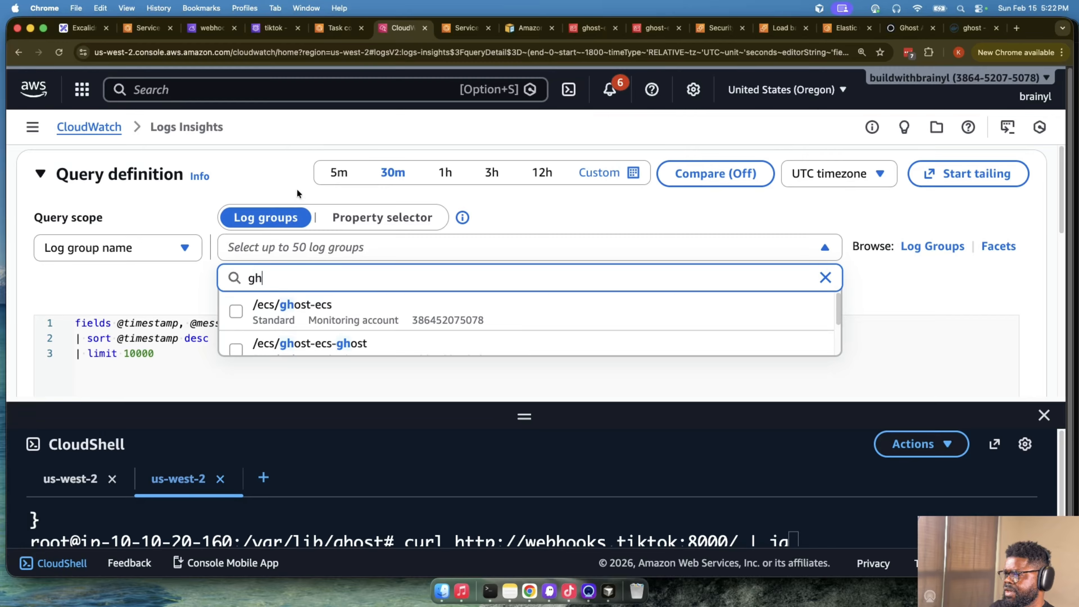
pyautogui.scroll(-2, 348, 309)
pyautogui.click(264, 164)
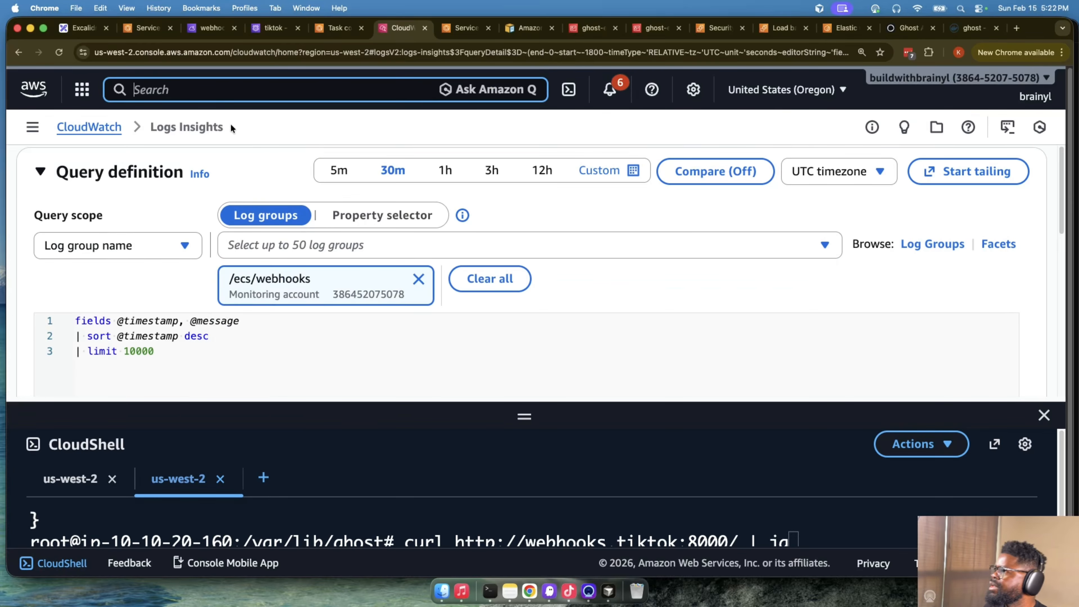
# - Run the unchanged /ecs/webhooks query again and check the histogram and results for recent events
pyautogui.scroll(-5, 414, 261)
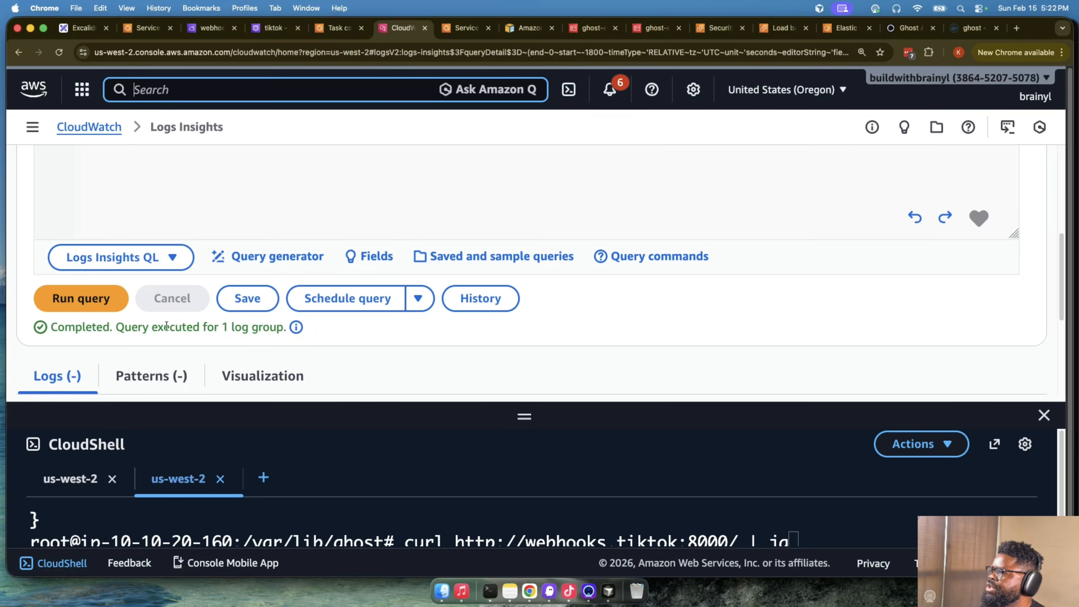
pyautogui.click(80, 299)
pyautogui.scroll(-3, 565, 324)
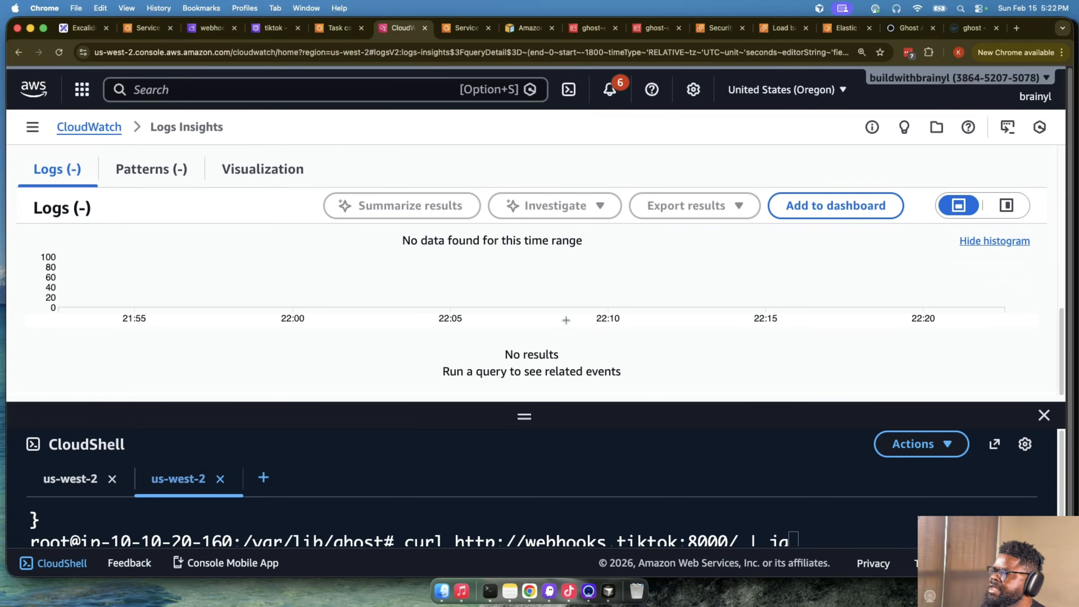
pyautogui.scroll(8, 564, 323)
pyautogui.scroll(-4, 723, 140)
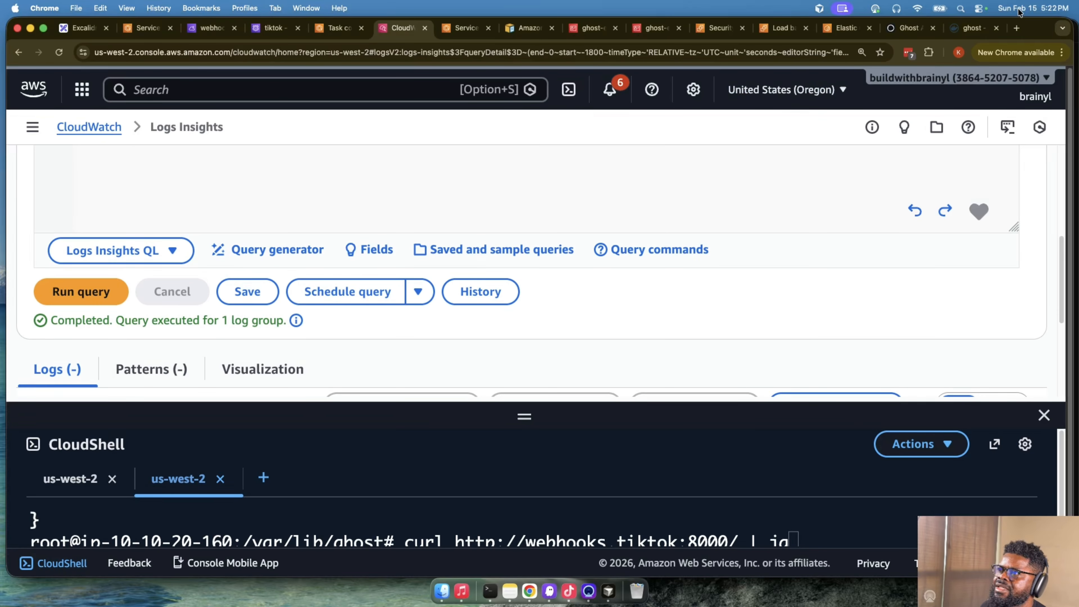
pyautogui.scroll(5, 176, 265)
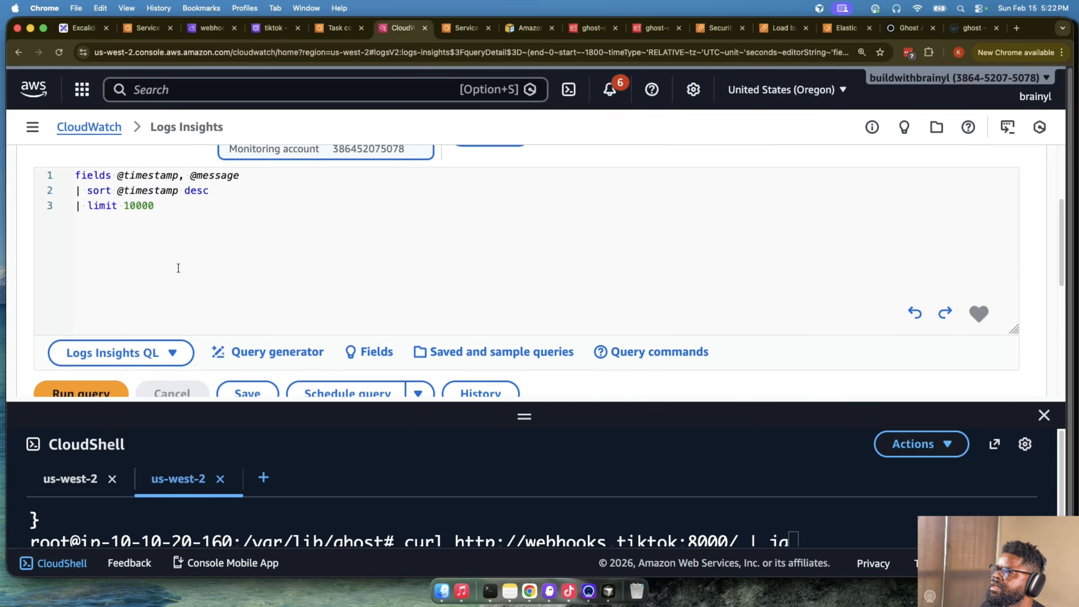
# - Open CloudWatch Log Management in a separate browser tab and switch to it
pyautogui.click(67, 128)
pyautogui.click(19, 55)
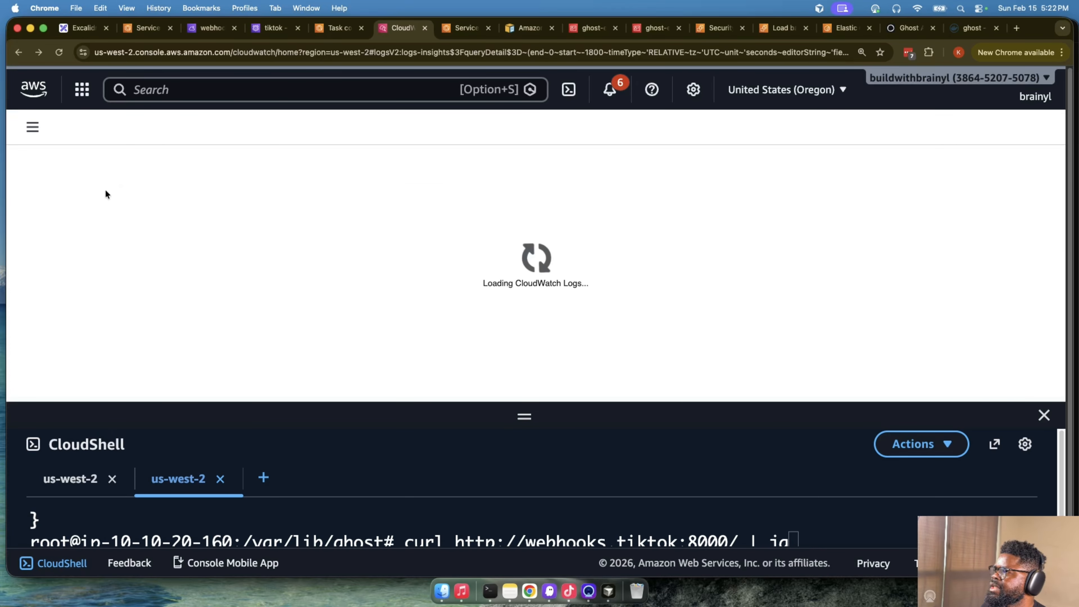
pyautogui.click(33, 126)
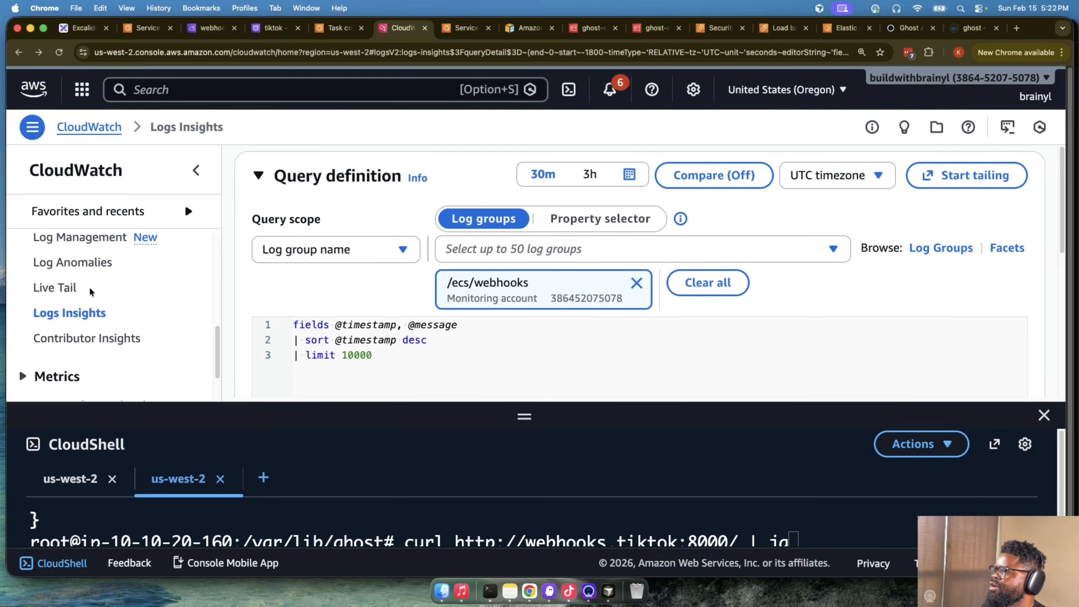
pyautogui.scroll(3, 85, 312)
pyautogui.keyDown('super'); pyautogui.click(86, 312); pyautogui.keyUp('super')
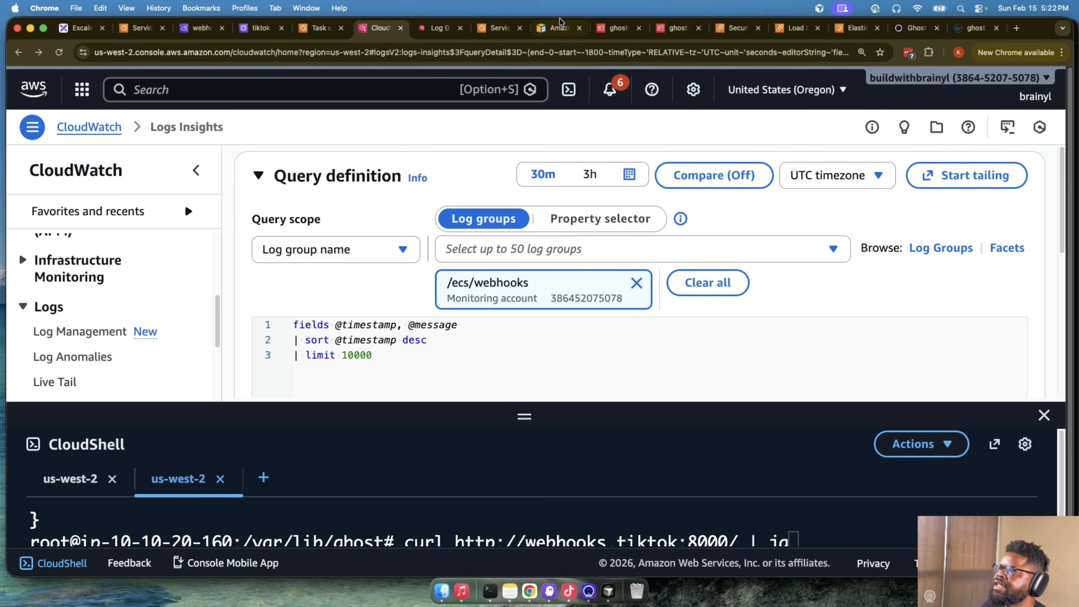
pyautogui.click(442, 29)
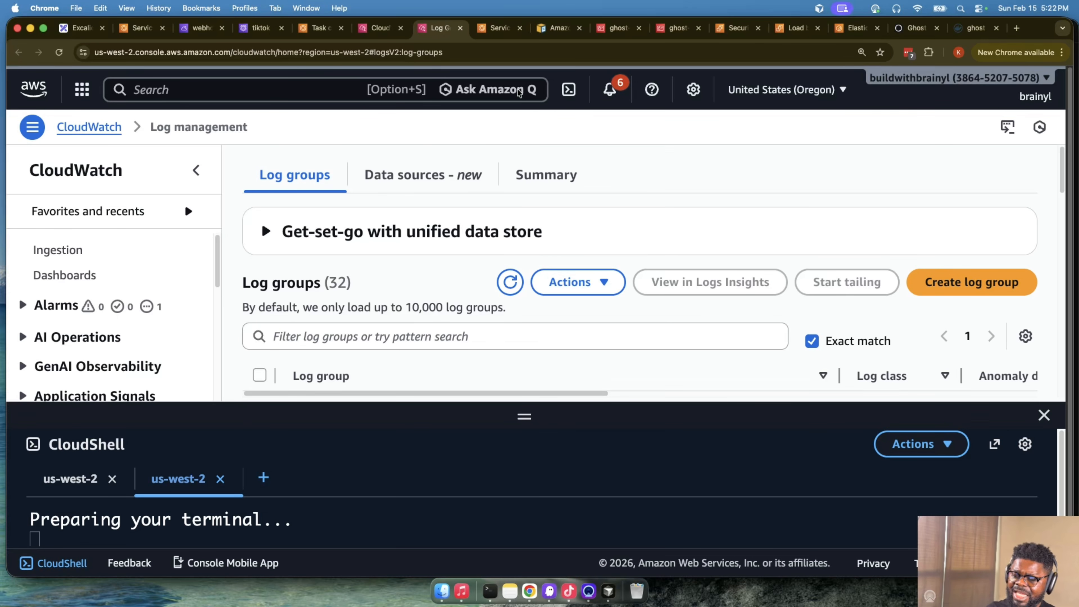
# - Filter the log groups by ghost and check the last event time of the /ecs/ghost-ecs-ghost log streams
pyautogui.scroll(-5, 658, 272)
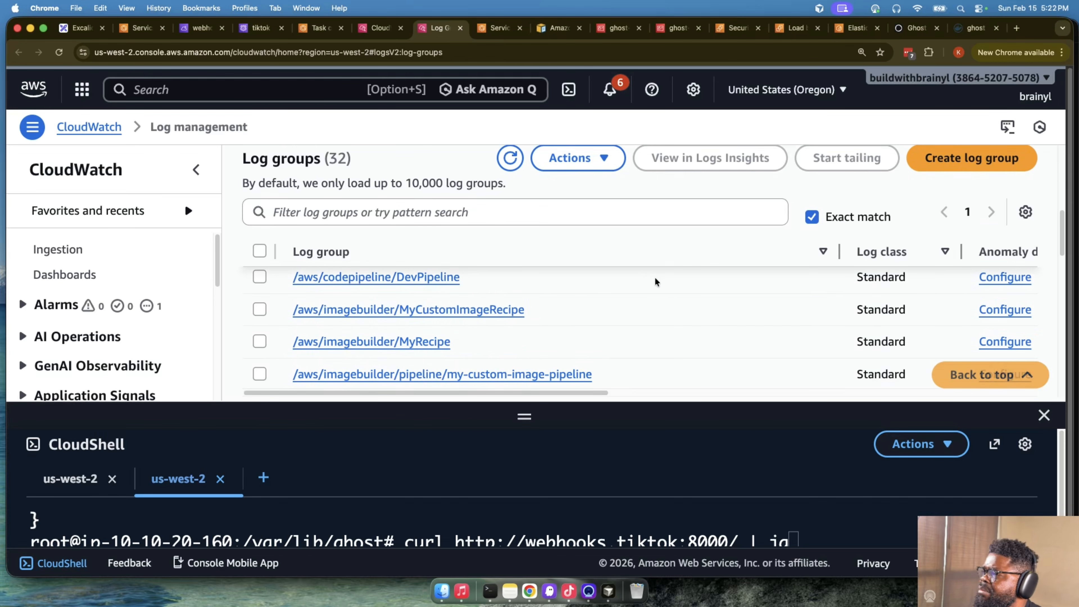
pyautogui.scroll(2, 542, 280)
pyautogui.click(487, 218)
pyautogui.write('ghost')
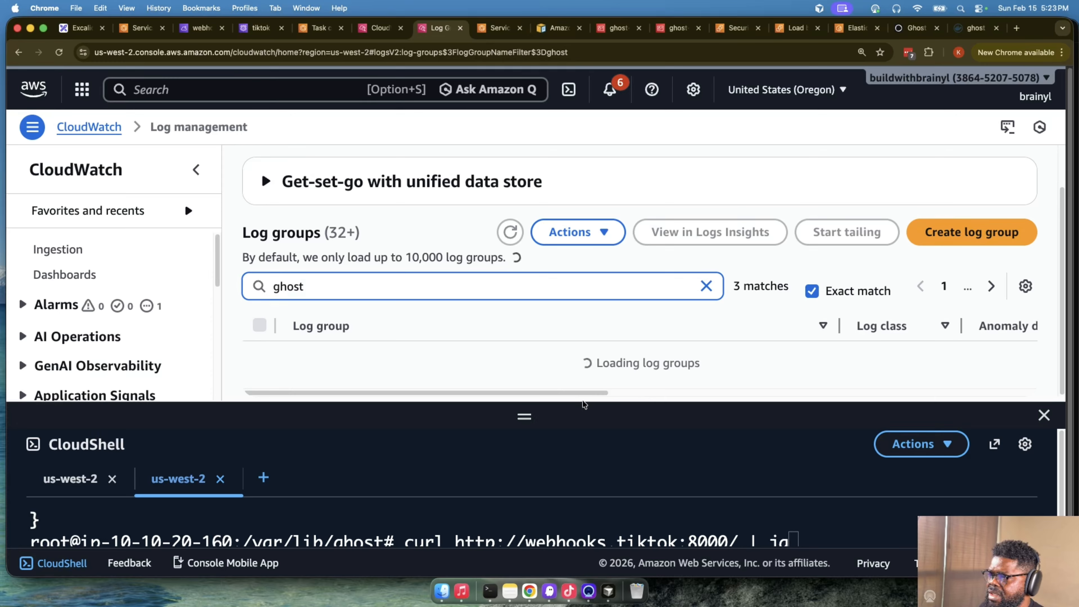
pyautogui.moveTo(517, 389); pyautogui.dragTo(505, 409)
pyautogui.click(365, 342)
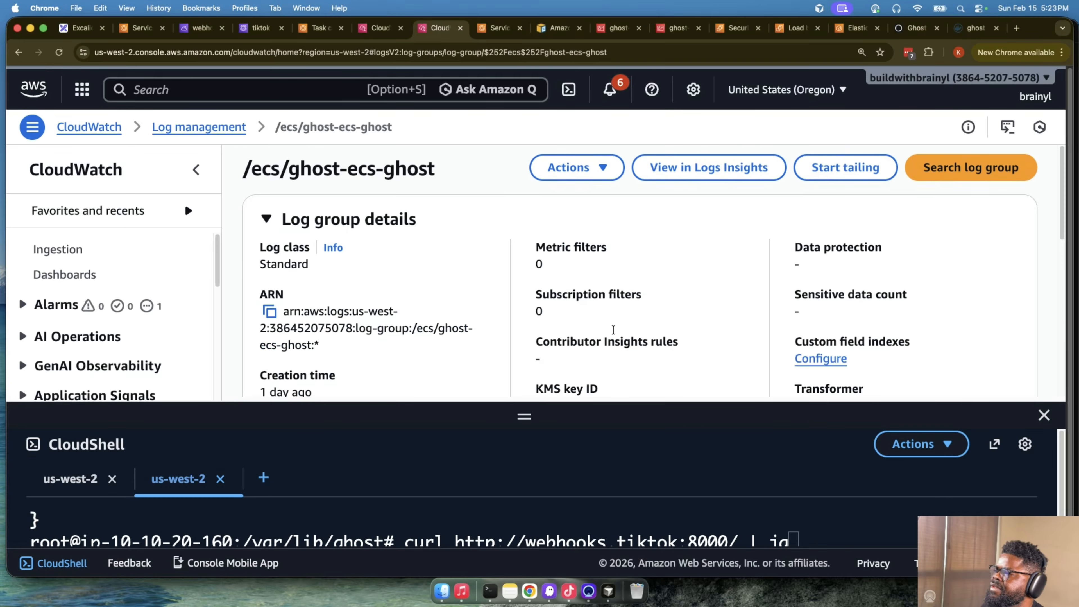
pyautogui.scroll(-5, 620, 325)
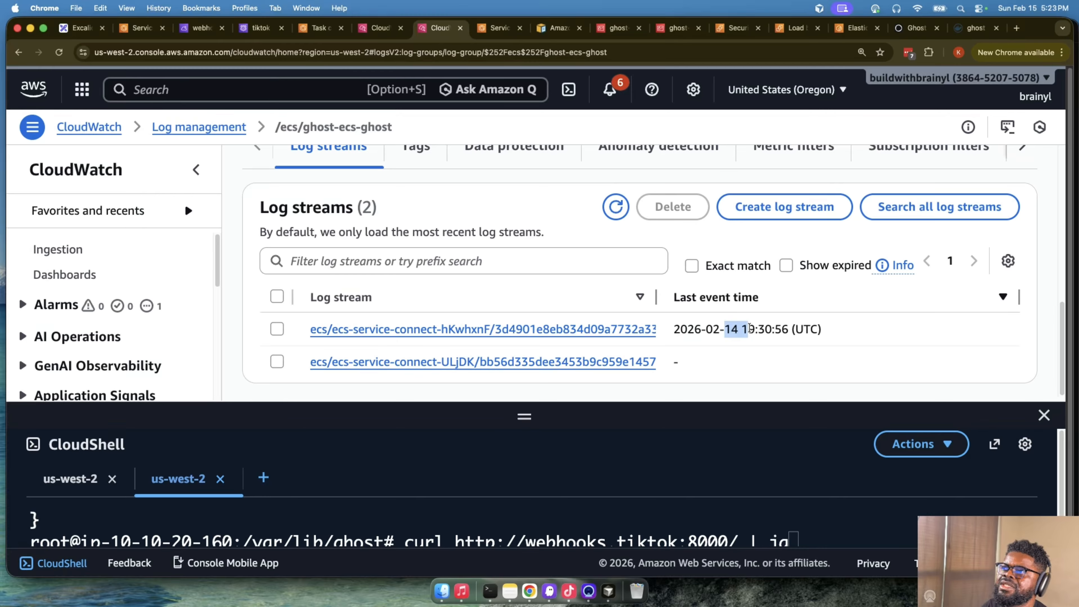
pyautogui.scroll(5, 681, 325)
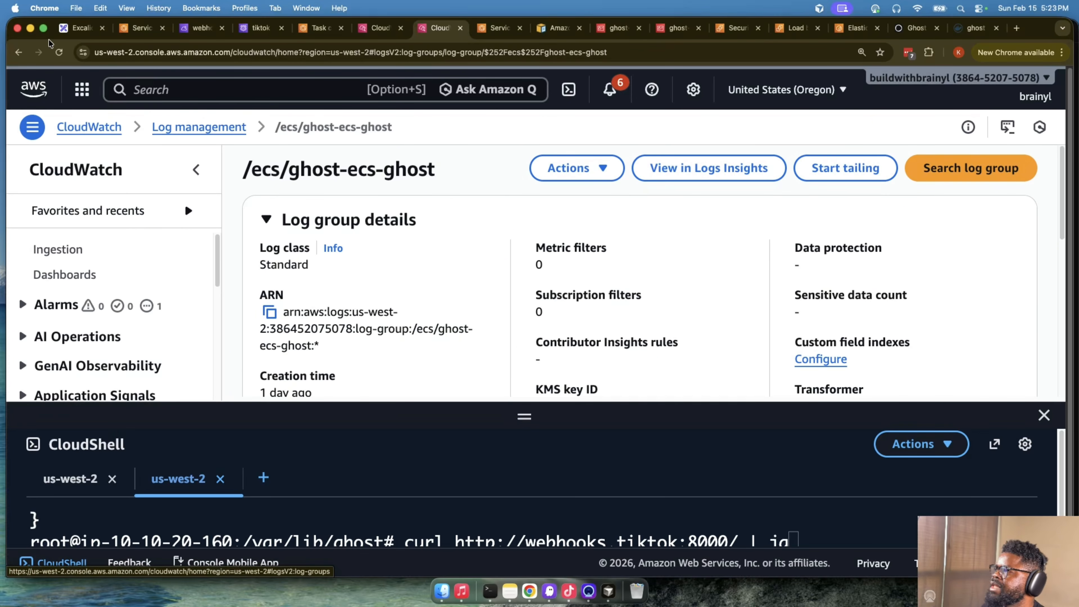
# - Go back to the log groups and open /ecs/ghost-ecs in Logs Insights
pyautogui.click(235, 126)
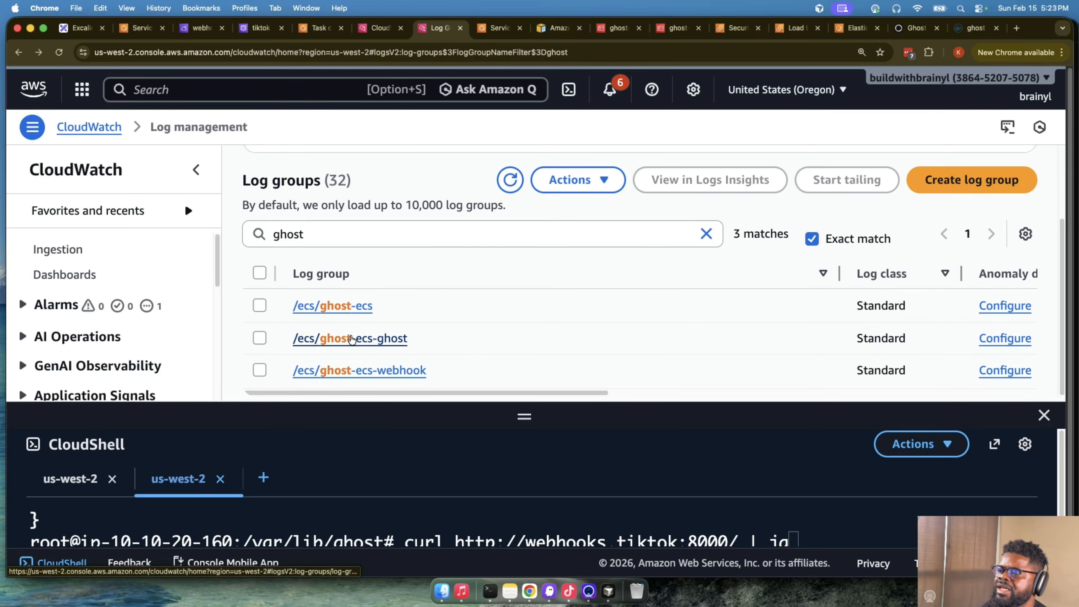
pyautogui.click(331, 305)
pyautogui.scroll(-10, 560, 355)
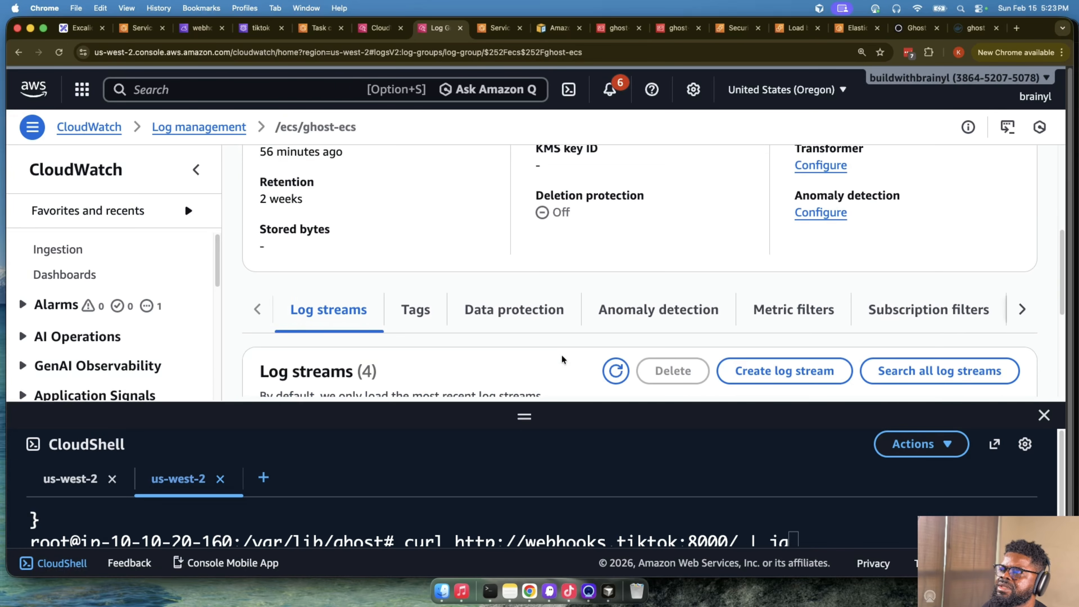
pyautogui.scroll(10, 704, 314)
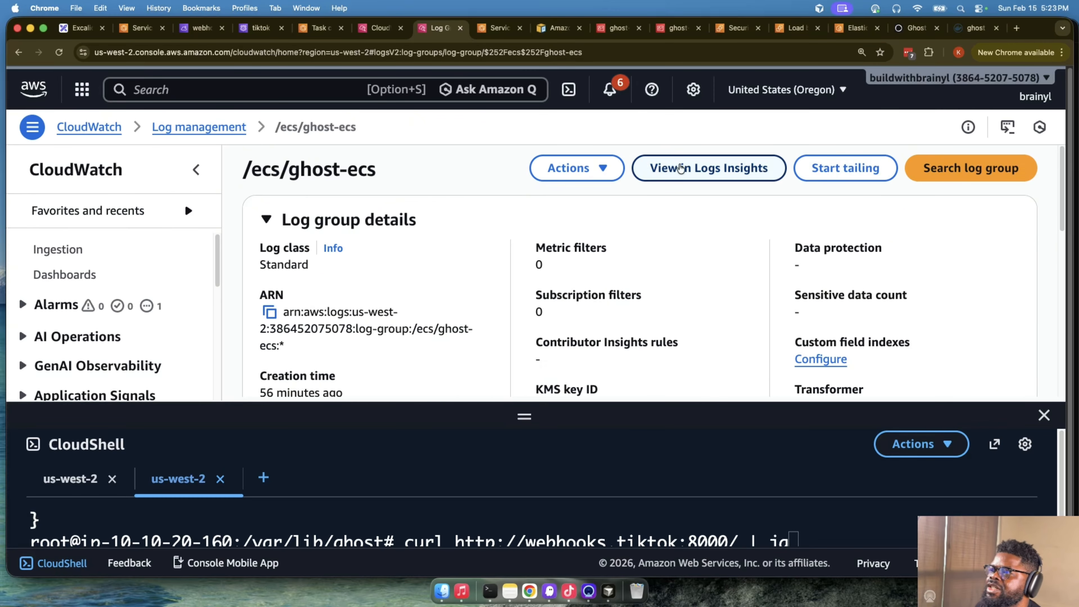
pyautogui.click(650, 169)
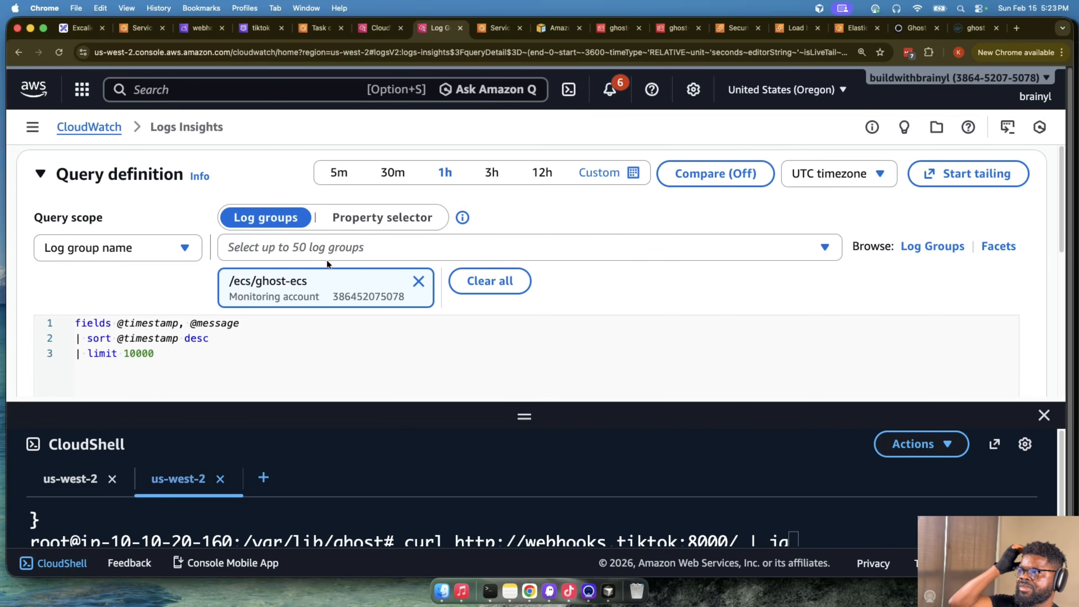
# - Run the default query on the /ecs/ghost-ecs log group and examine its messages for webhook requests
pyautogui.scroll(-5, 638, 255)
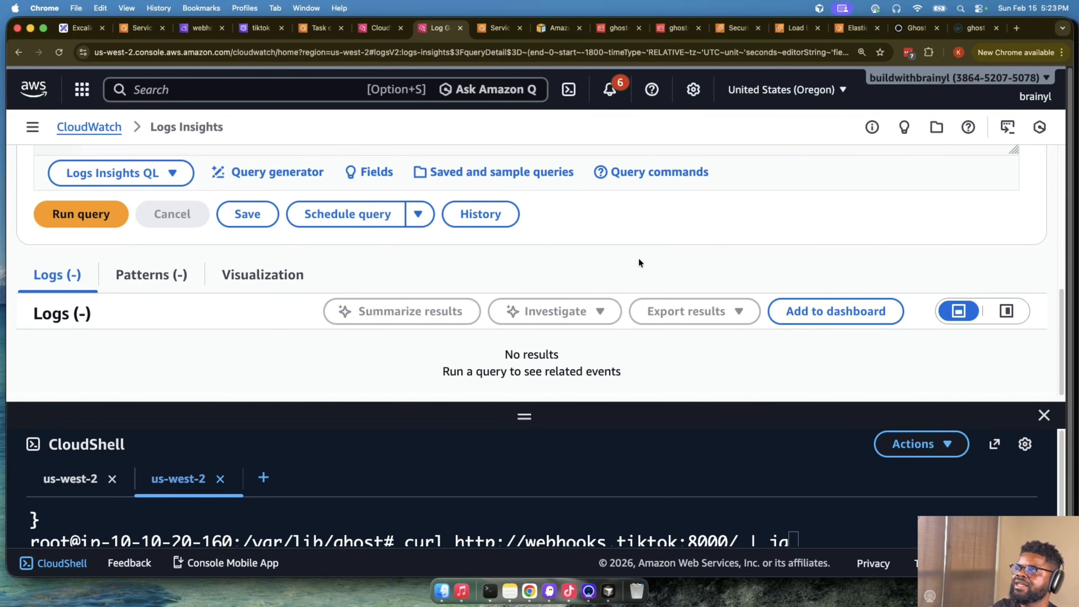
pyautogui.click(39, 217)
pyautogui.scroll(-6, 488, 306)
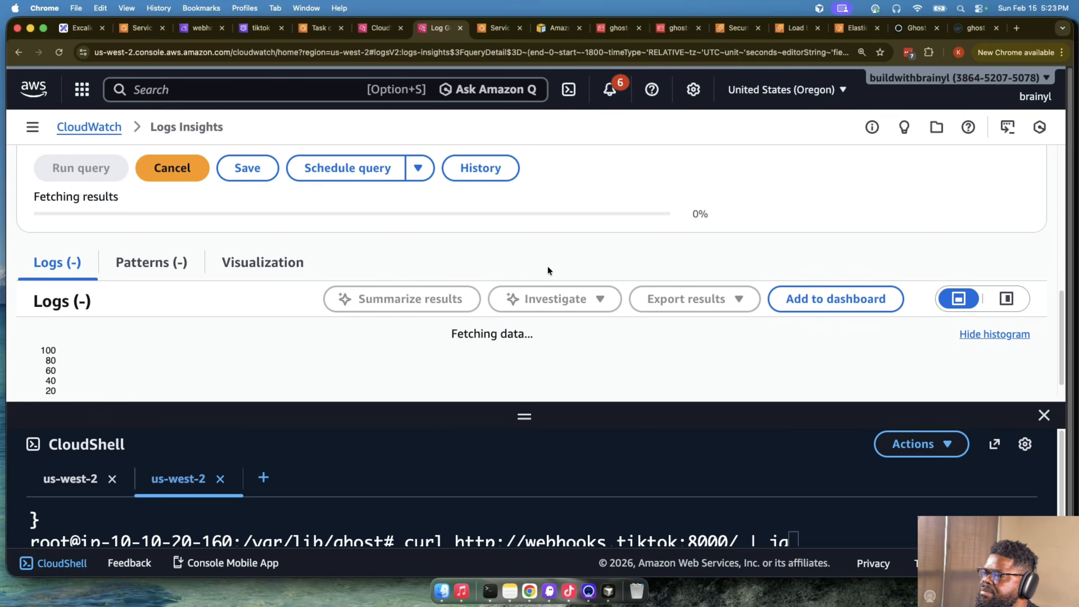
pyautogui.scroll(-5, 662, 254)
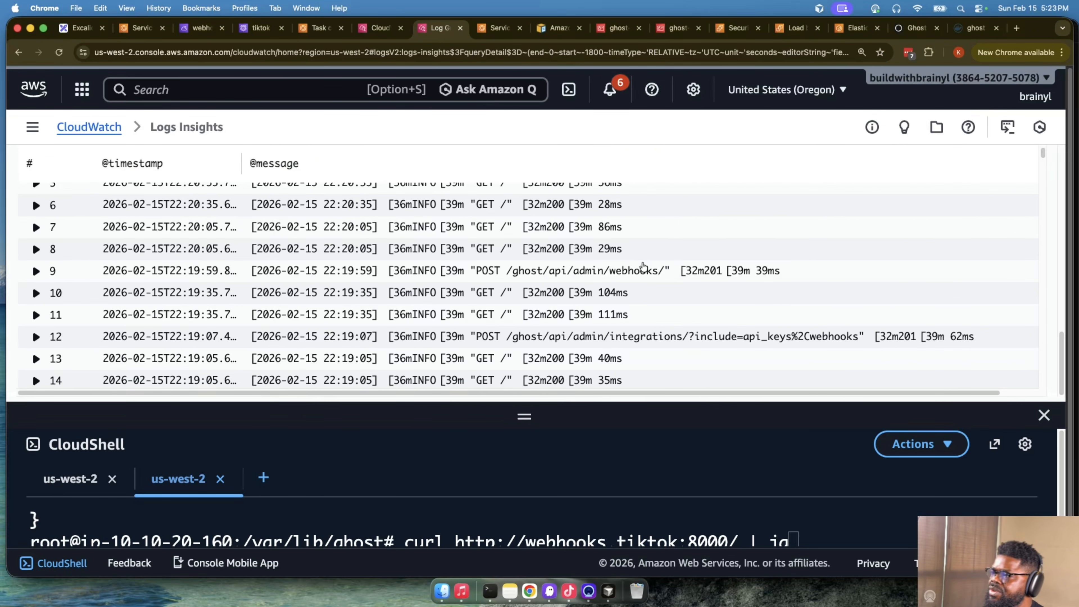
pyautogui.moveTo(536, 276); pyautogui.dragTo(784, 278)
pyautogui.scroll(3, 582, 280)
pyautogui.scroll(-3, 582, 283)
pyautogui.scroll(2, 582, 284)
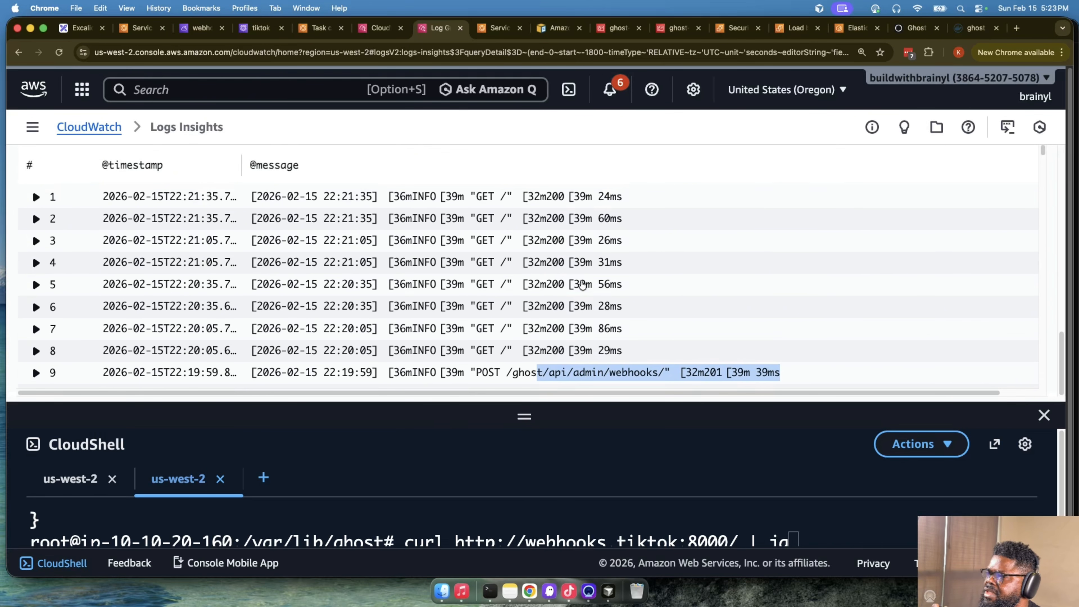
# - Examine the /ecs/ghost-ecs query results for log messages showing the webhook being triggered or delivered
pyautogui.scroll(-15, 582, 283)
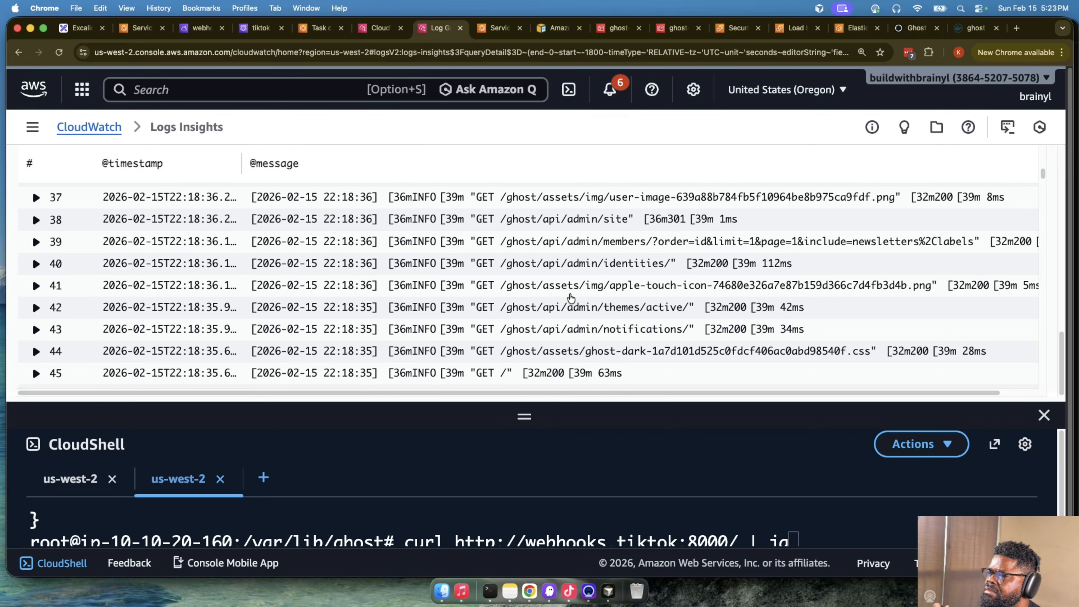
pyautogui.scroll(1, 567, 317)
pyautogui.scroll(-4, 567, 316)
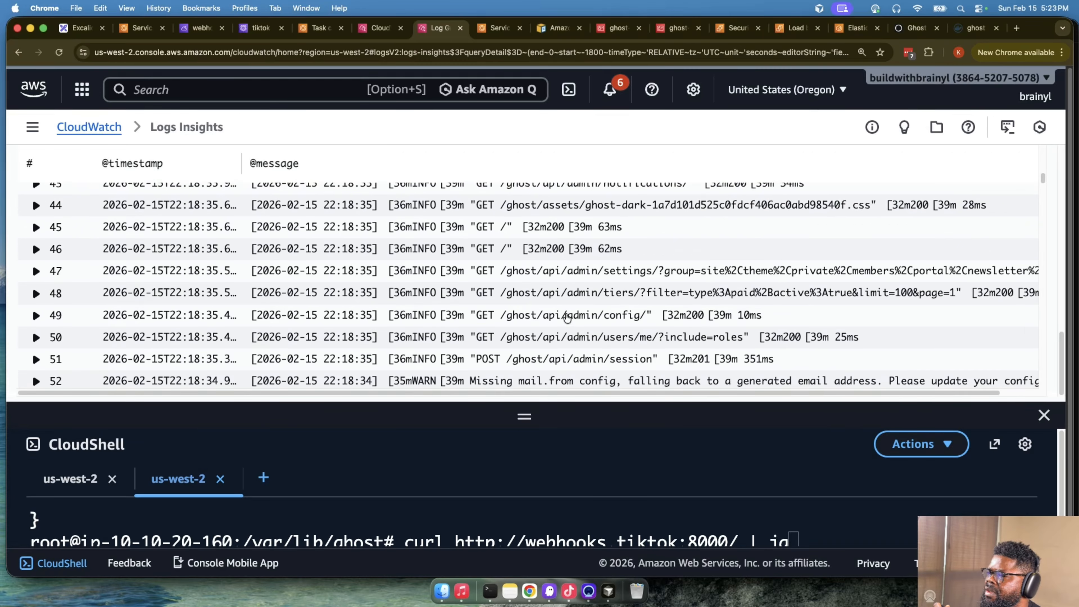
pyautogui.scroll(-12, 567, 317)
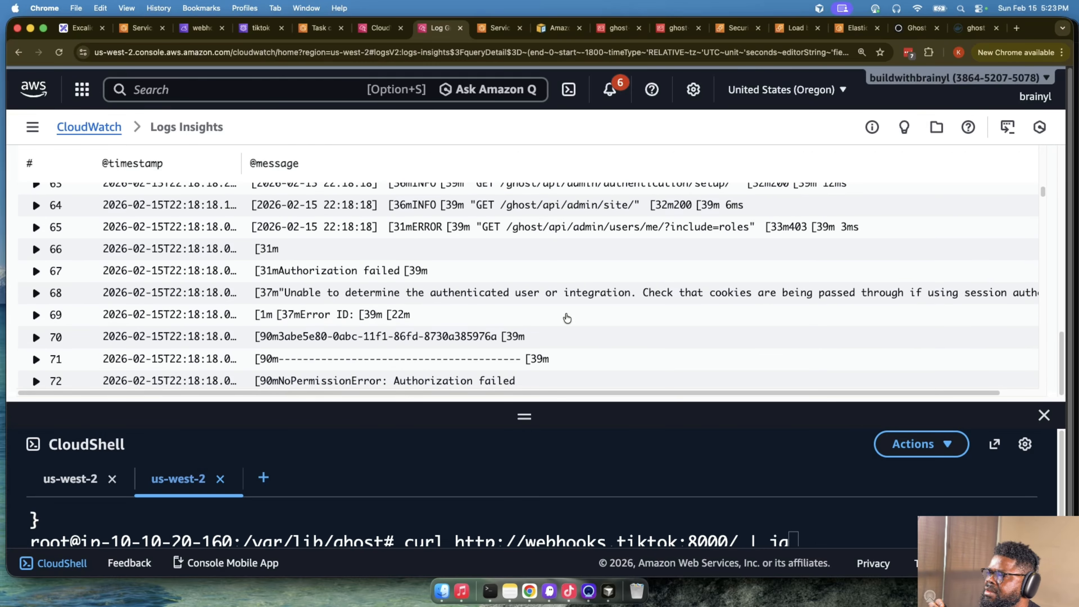
pyautogui.scroll(-2, 568, 317)
pyautogui.scroll(1, 567, 317)
pyautogui.scroll(-6, 567, 317)
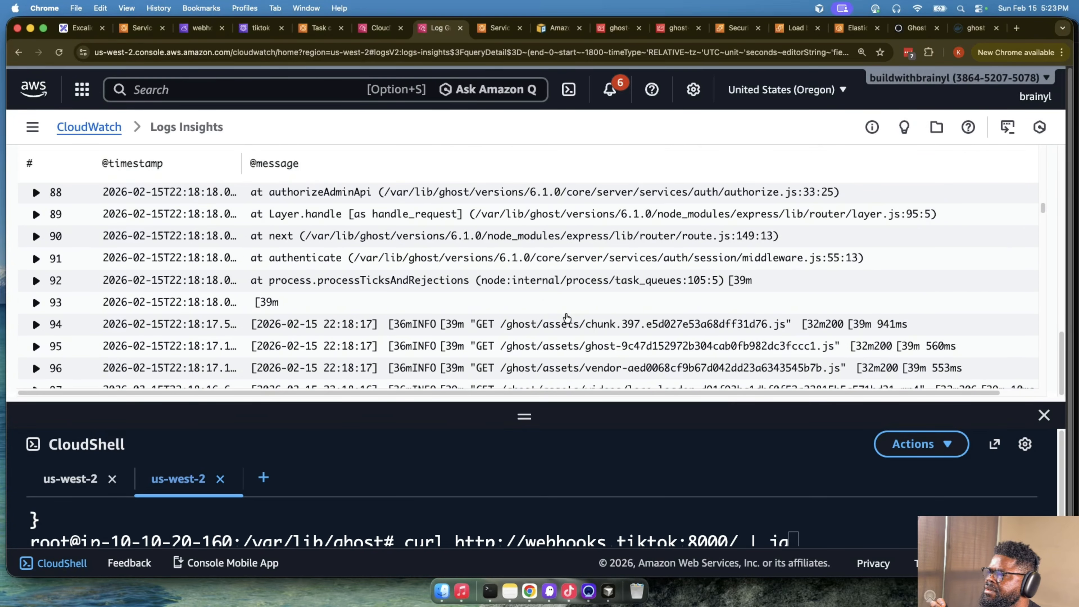
pyautogui.scroll(-8, 566, 317)
pyautogui.scroll(20, 567, 317)
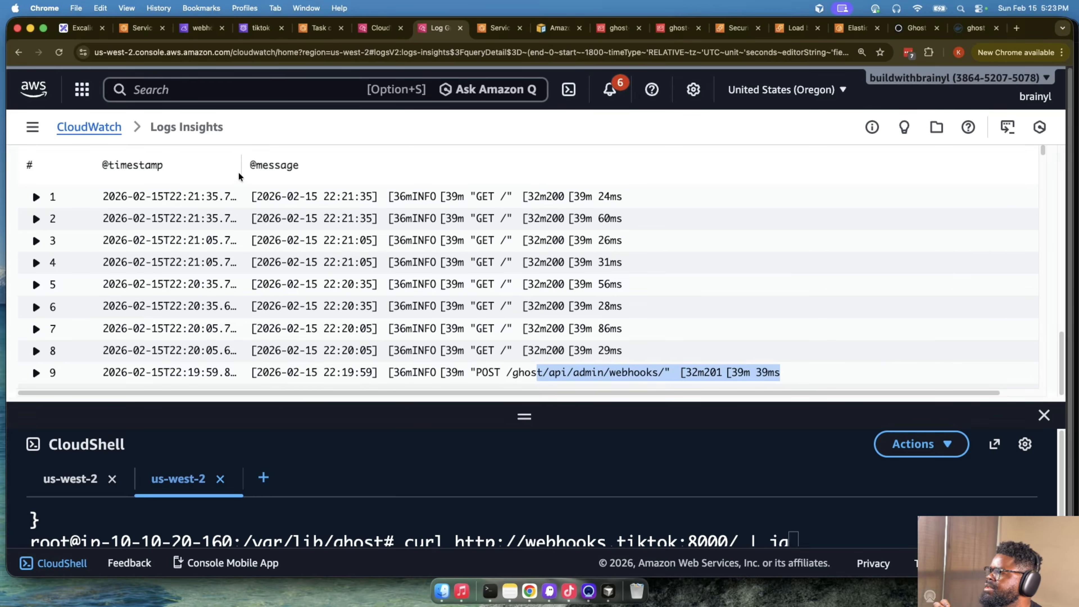
pyautogui.scroll(2, 509, 256)
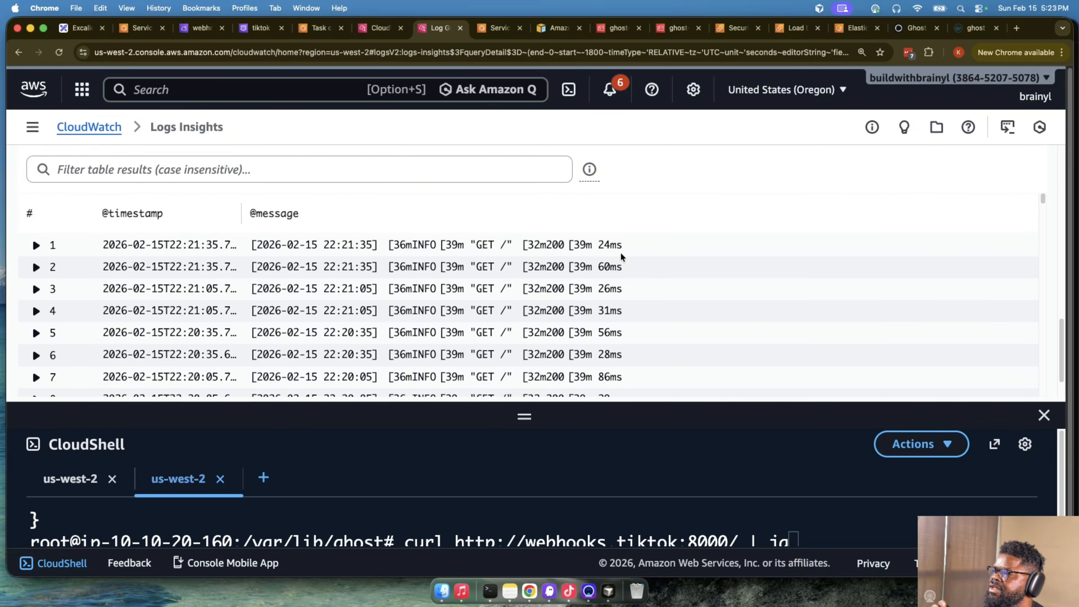
pyautogui.scroll(-2, 637, 262)
pyautogui.scroll(-10, 637, 263)
pyautogui.scroll(2, 710, 277)
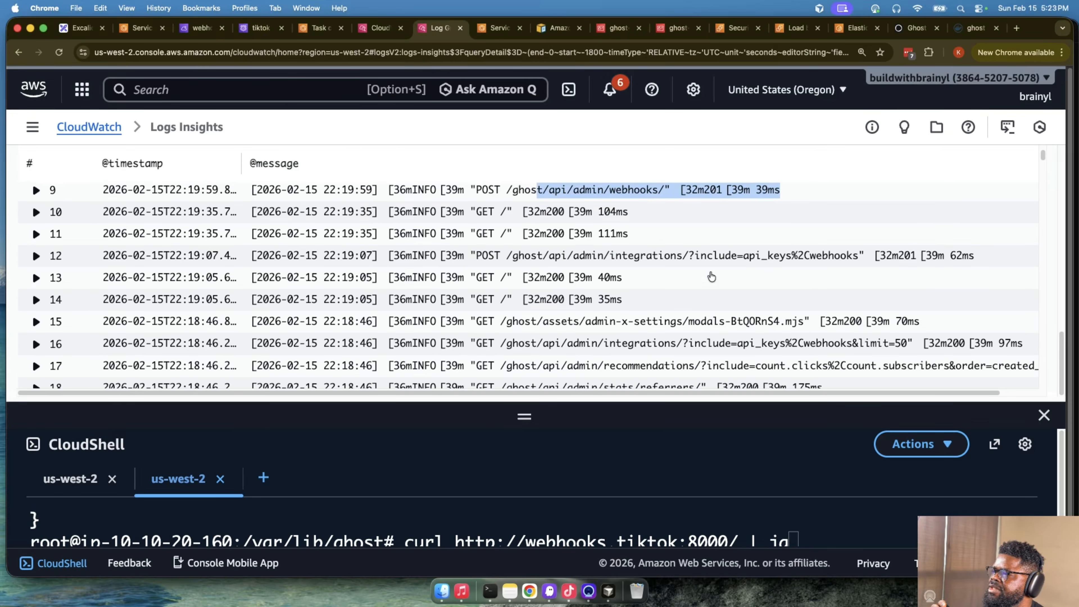
pyautogui.scroll(-5, 711, 275)
pyautogui.scroll(-5, 710, 275)
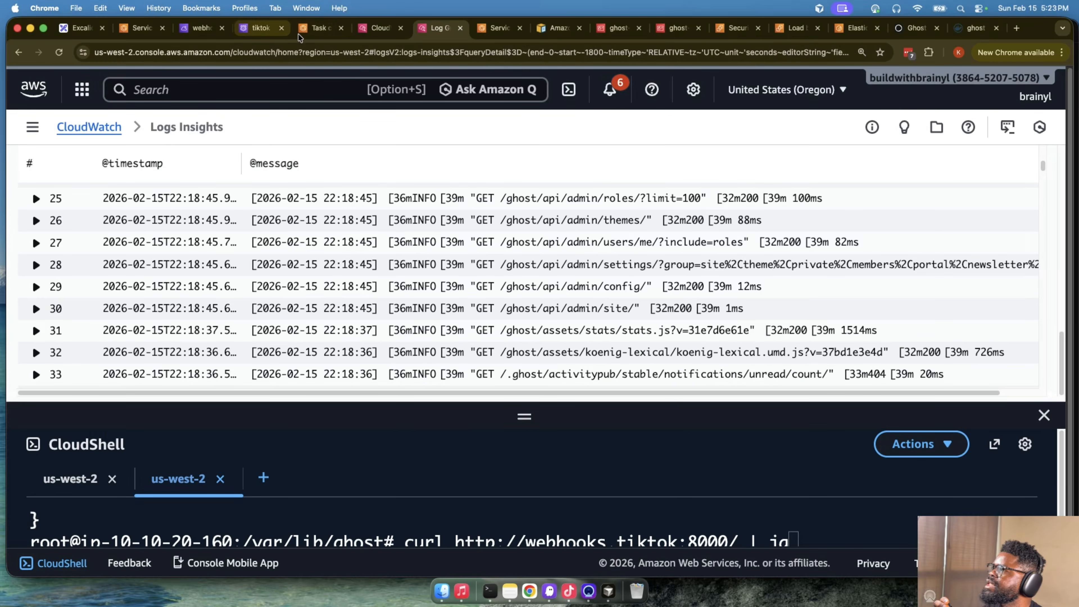
# - Rerun the query in the other Logs Insights browser tab, check its results, and return to the /ecs/ghost-ecs query
pyautogui.click(373, 28)
pyautogui.scroll(-5, 327, 289)
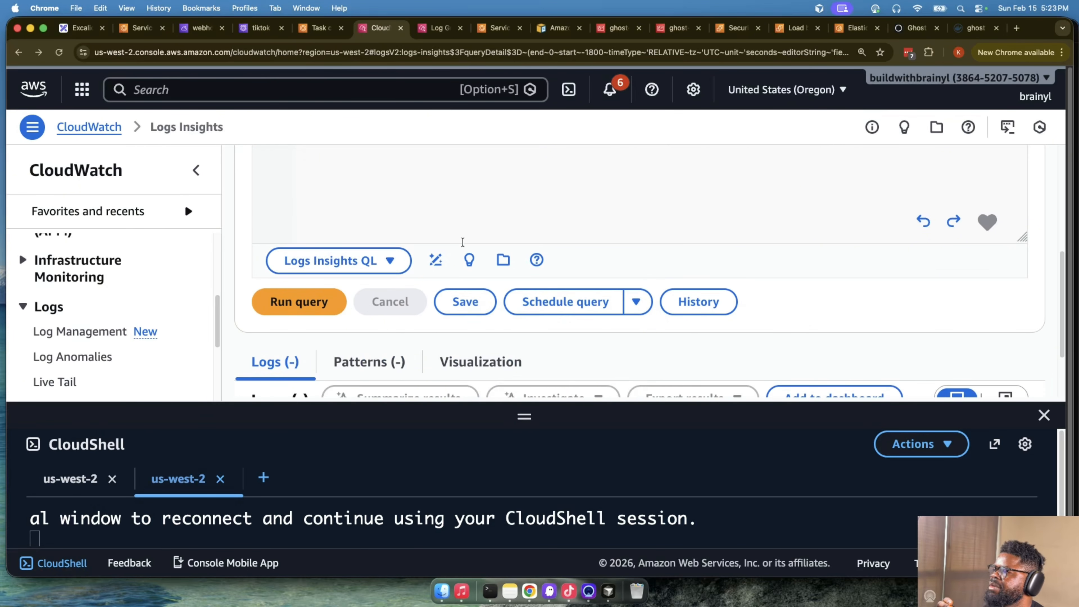
pyautogui.click(327, 294)
pyautogui.scroll(-5, 780, 304)
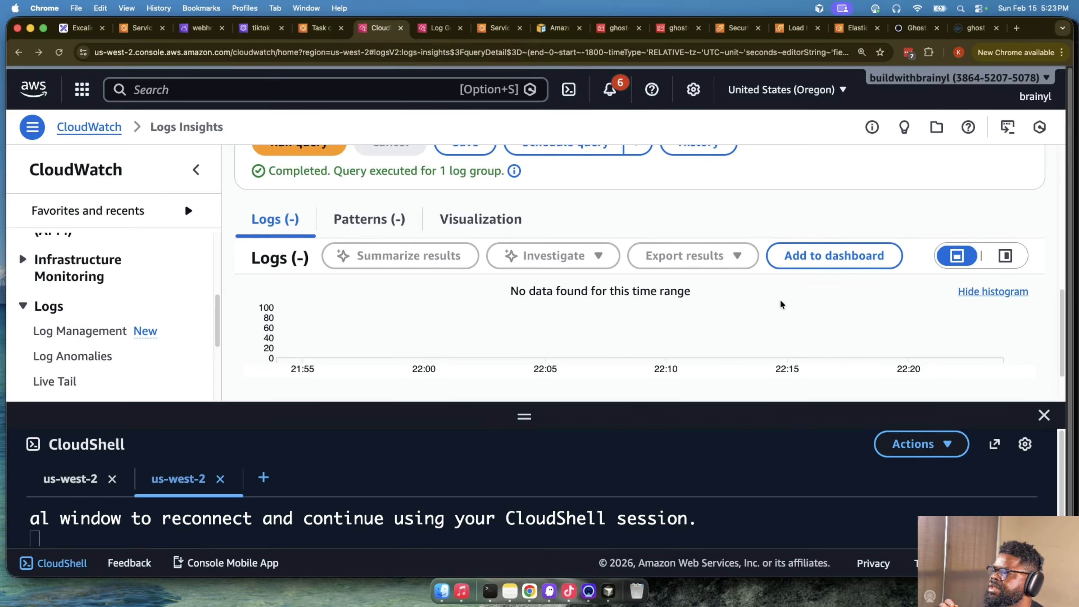
pyautogui.scroll(5, 781, 304)
pyautogui.click(437, 28)
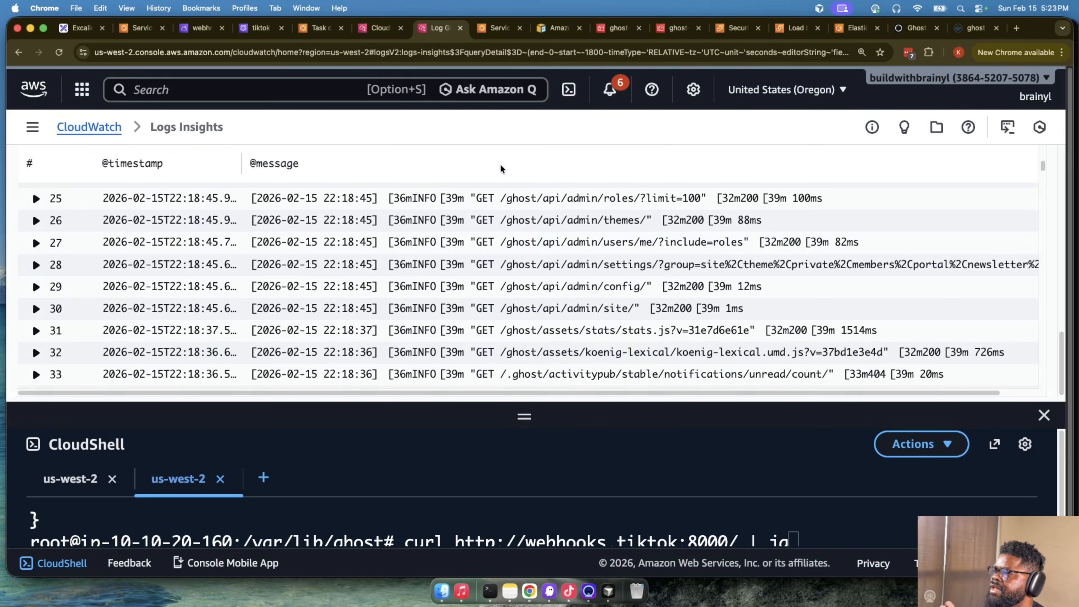
pyautogui.scroll(10, 590, 245)
pyautogui.scroll(-5, 588, 259)
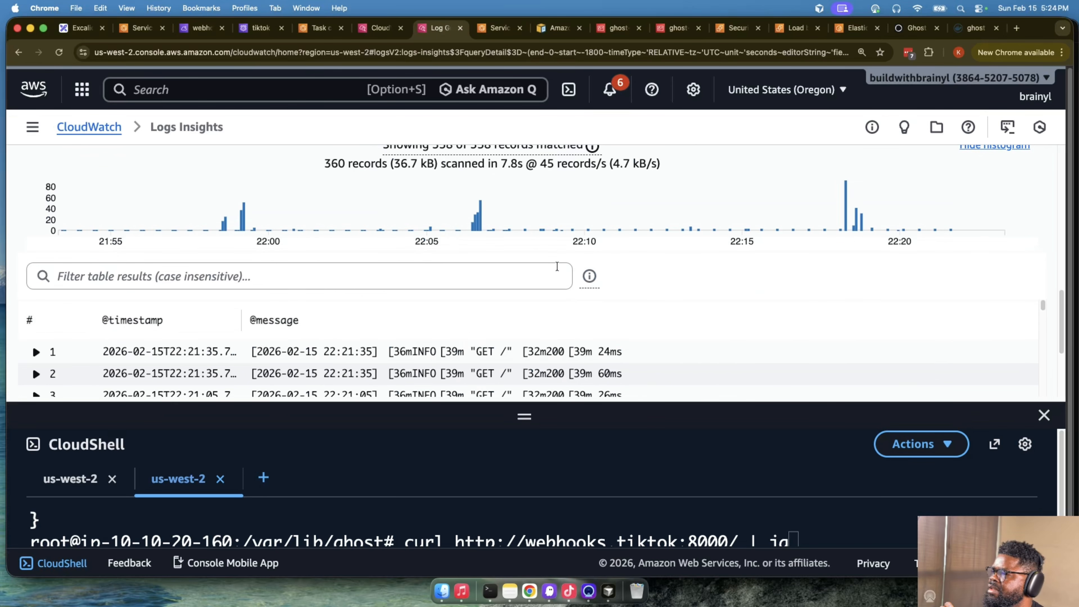
pyautogui.scroll(6, 588, 265)
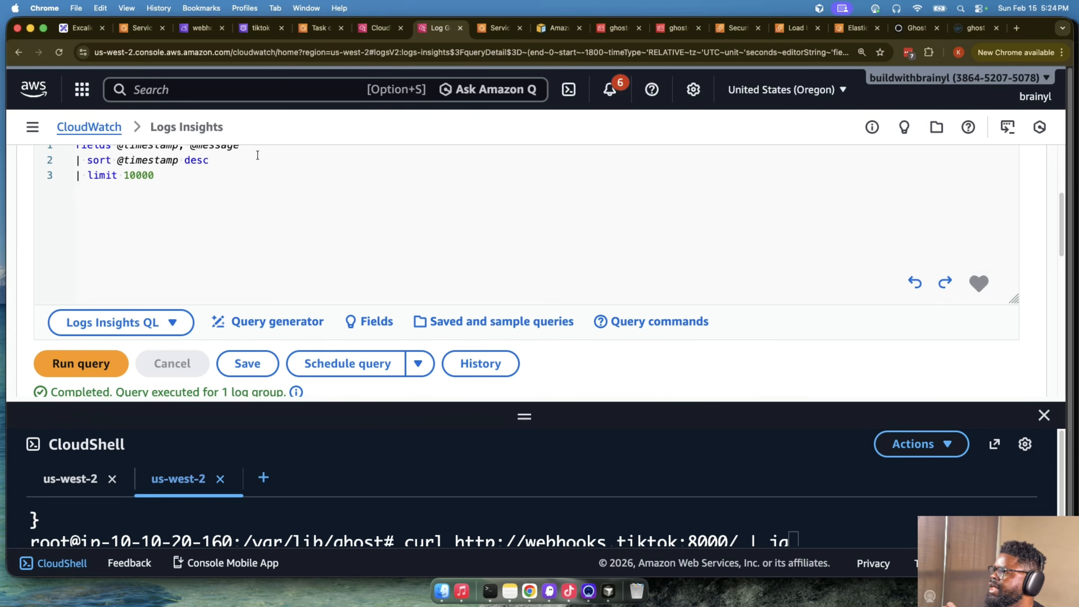
pyautogui.click(270, 160)
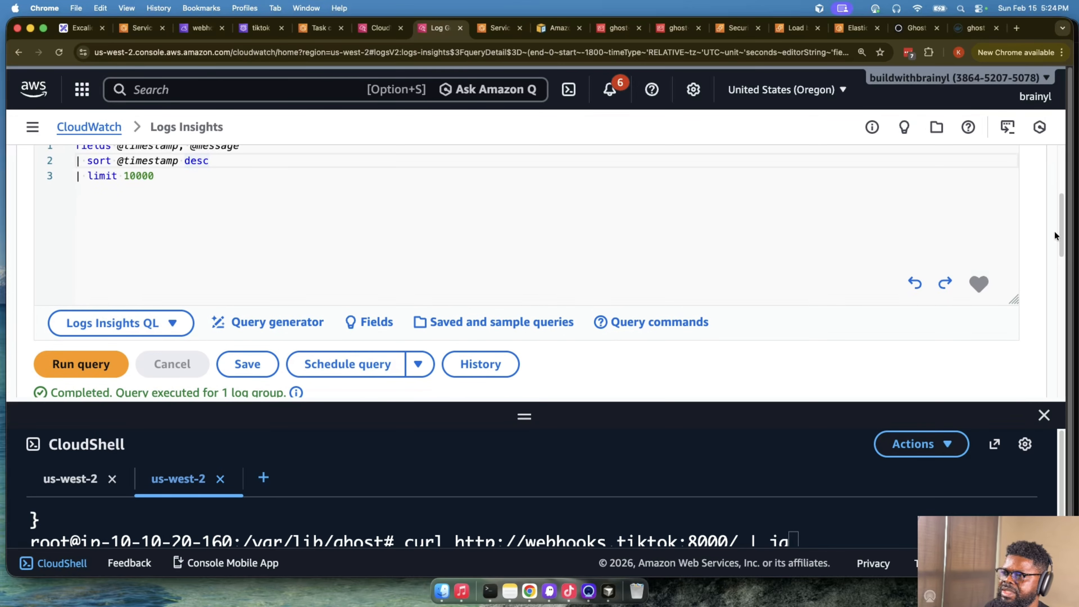
pyautogui.scroll(3, 480, 274)
pyautogui.click(444, 248)
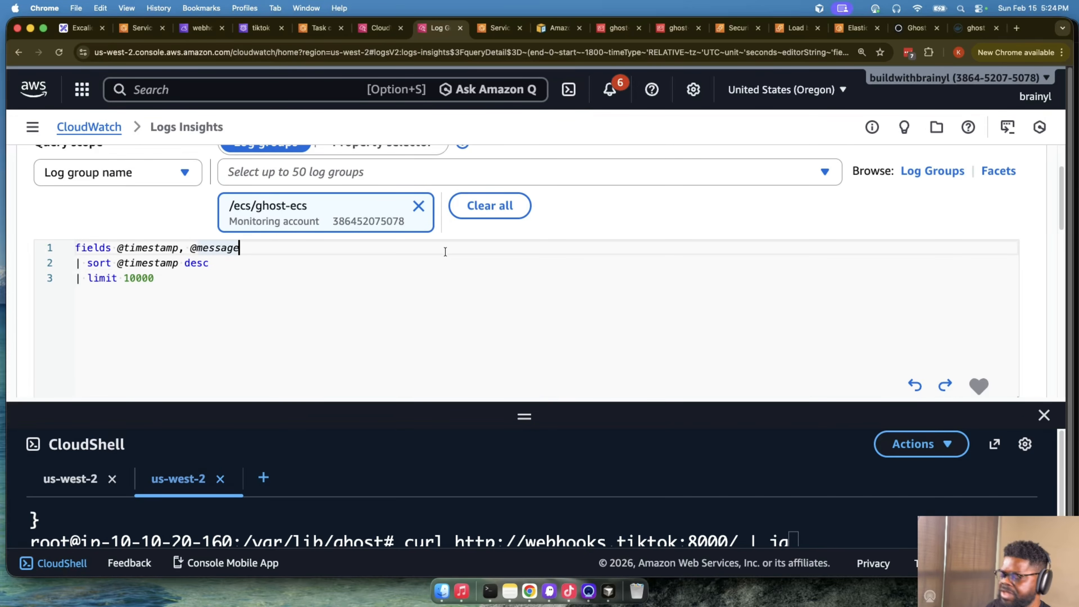
pyautogui.press('Return')
pyautogui.write('| folte')
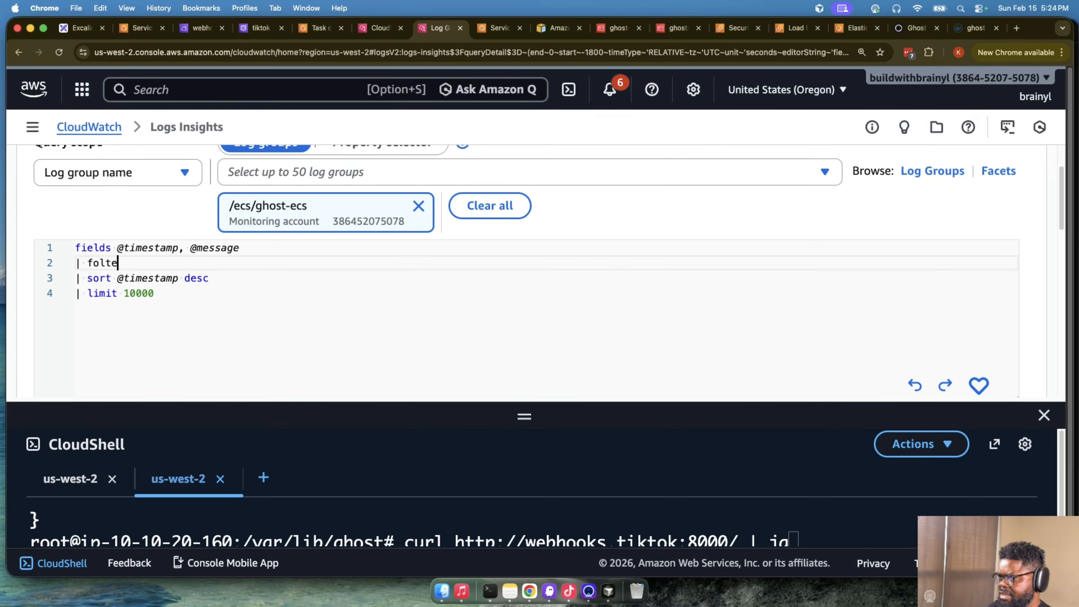
pyautogui.write('lte')
pyautogui.press('BackSpace')
pyautogui.press('BackSpace')
pyautogui.press('BackSpace')
pyautogui.press('BackSpace')
pyautogui.write('lter @me')
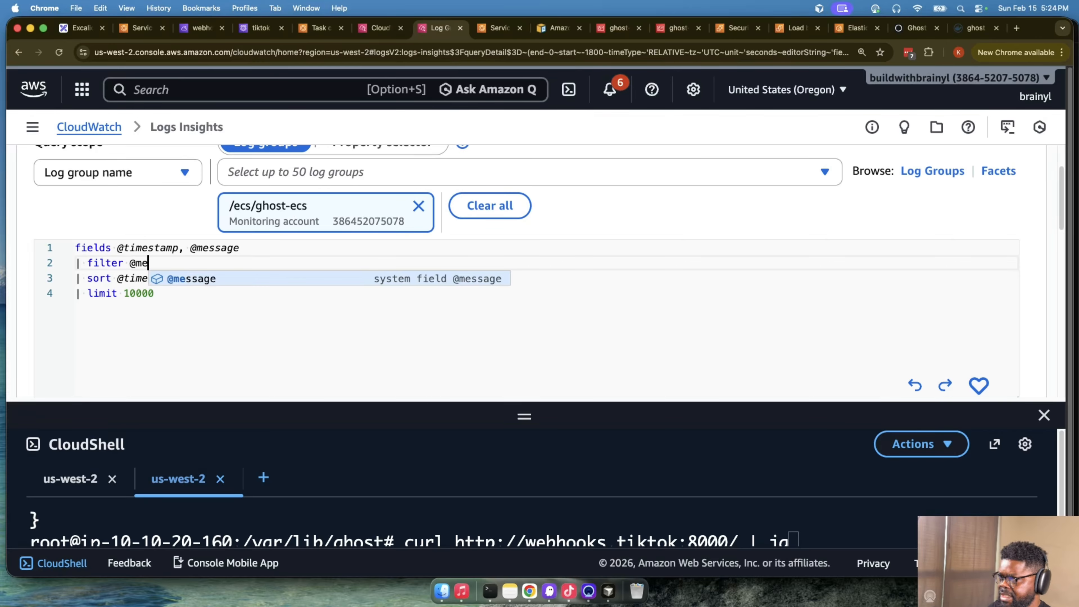
pyautogui.press('Tab')
pyautogui.write('like ')
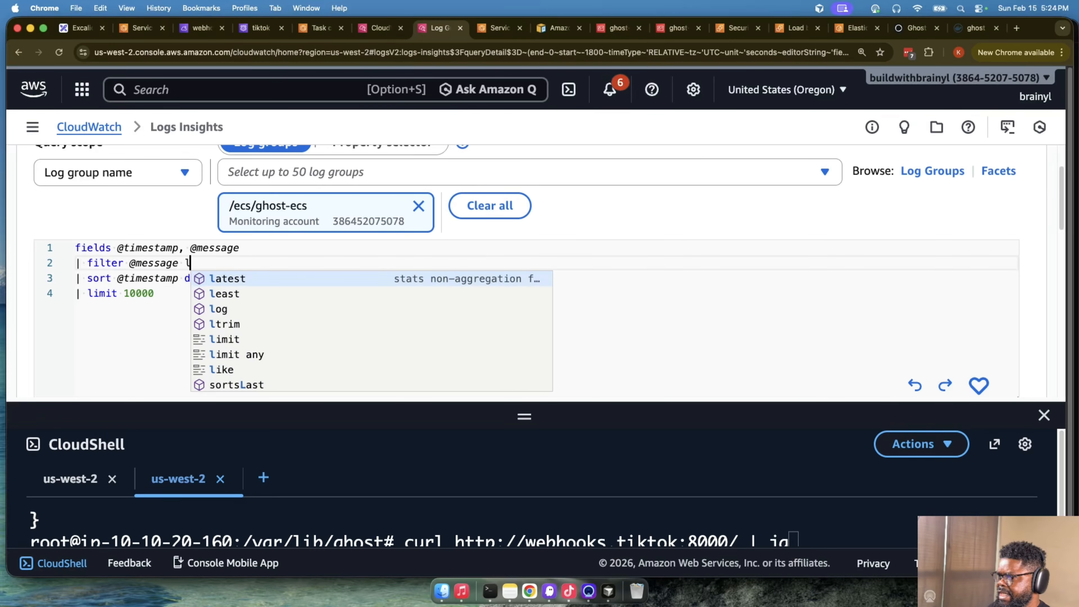
pyautogui.write('//w')
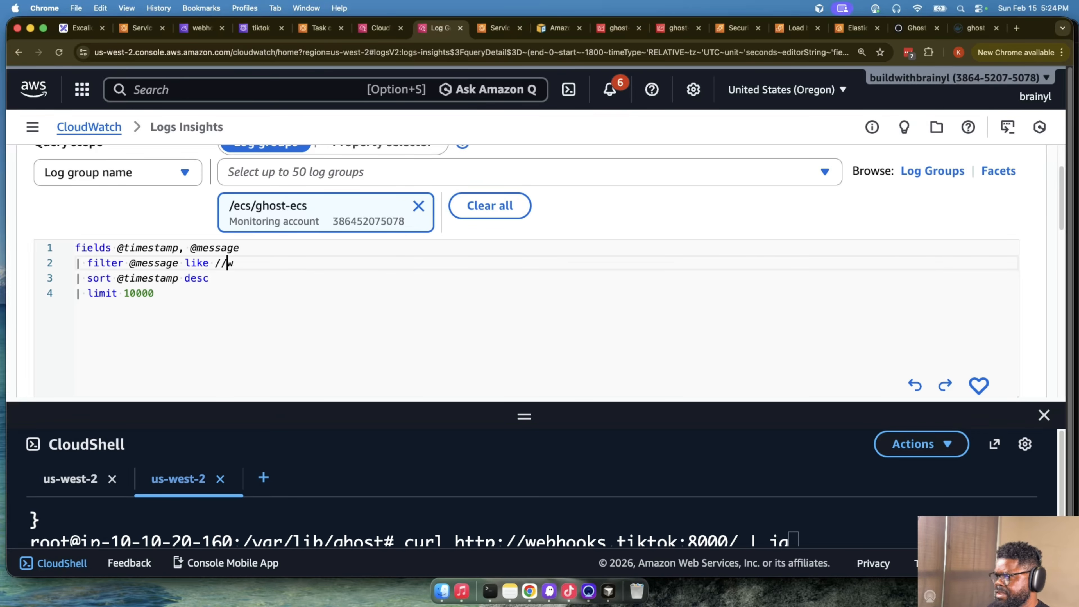
pyautogui.click(76, 293)
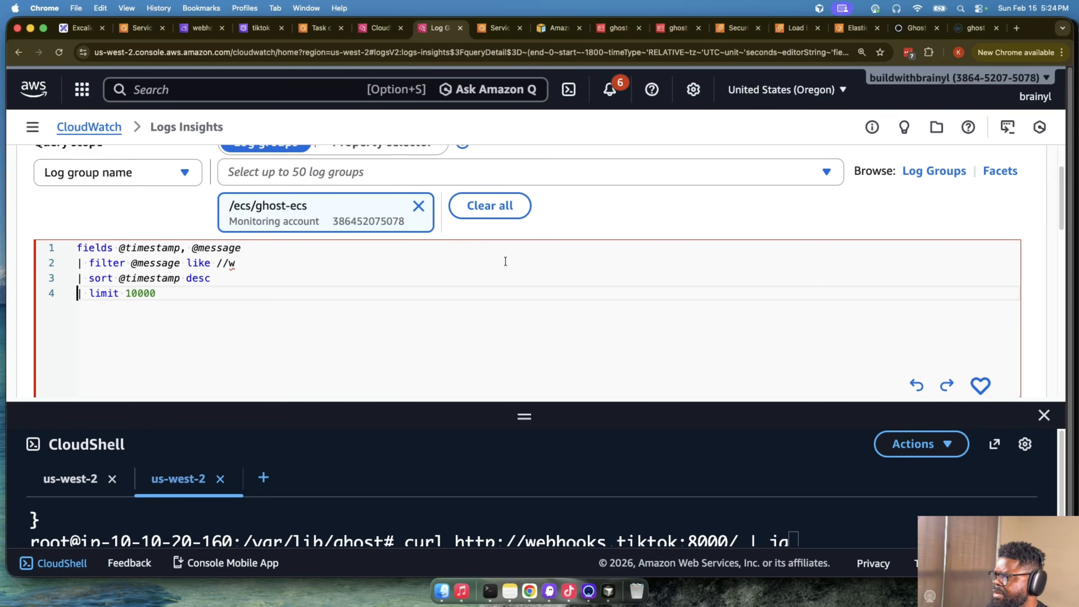
pyautogui.click(401, 264)
pyautogui.write('webhooks')
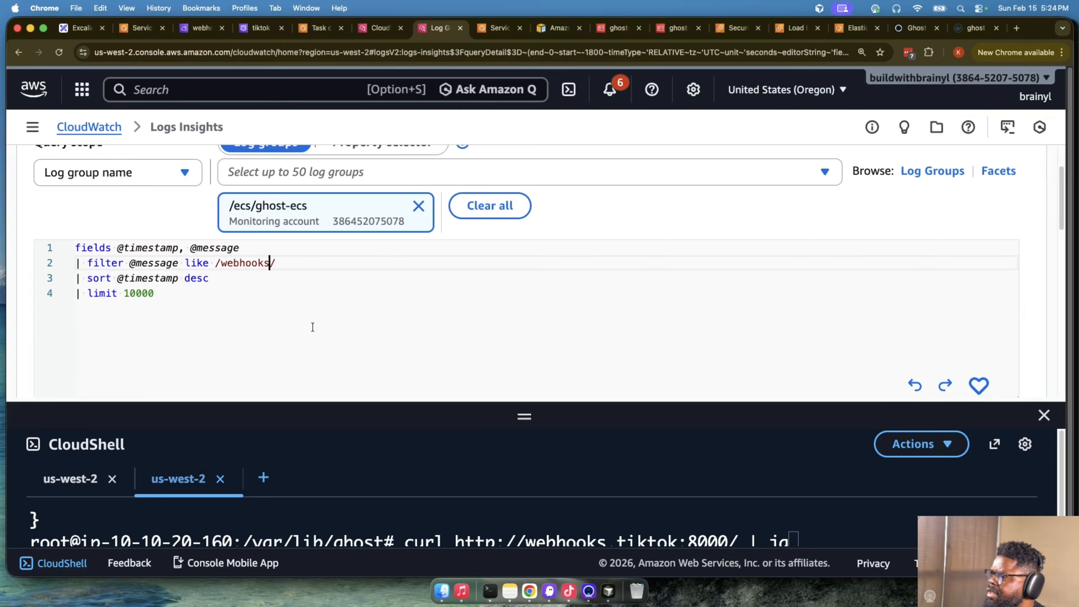
# - Run the filtered query and inspect the log entry about triggering the member.added webhook
pyautogui.scroll(-3, 672, 246)
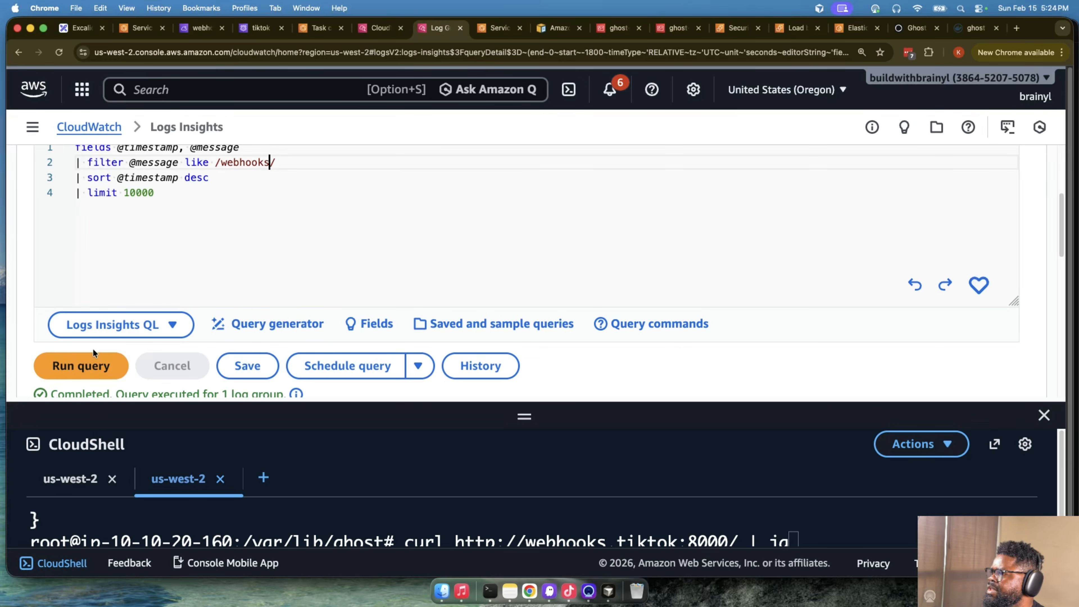
pyautogui.click(80, 366)
pyautogui.scroll(-10, 765, 323)
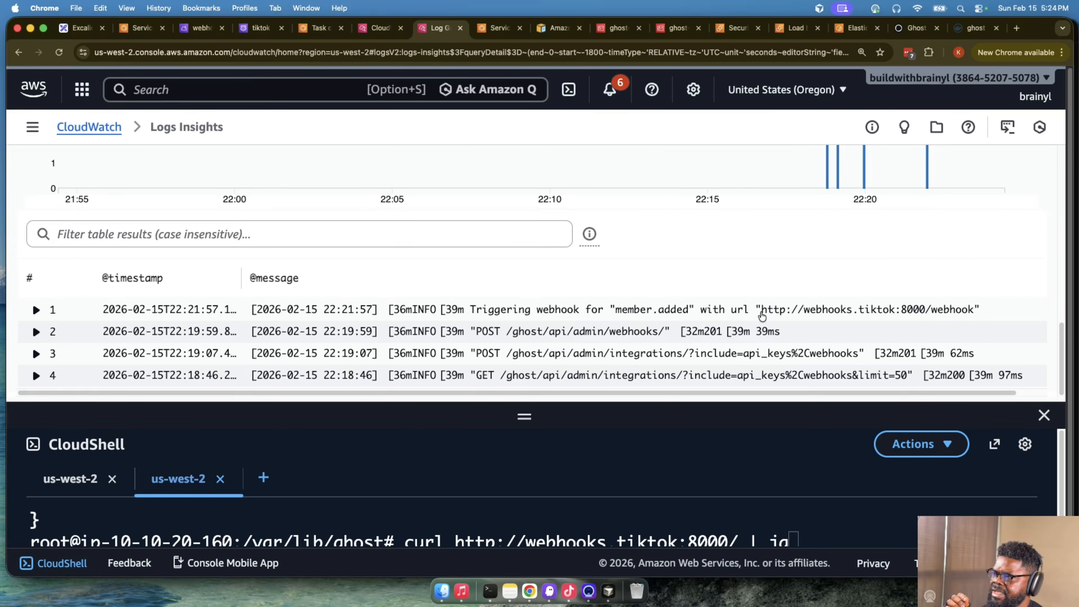
pyautogui.moveTo(476, 314); pyautogui.dragTo(568, 318)
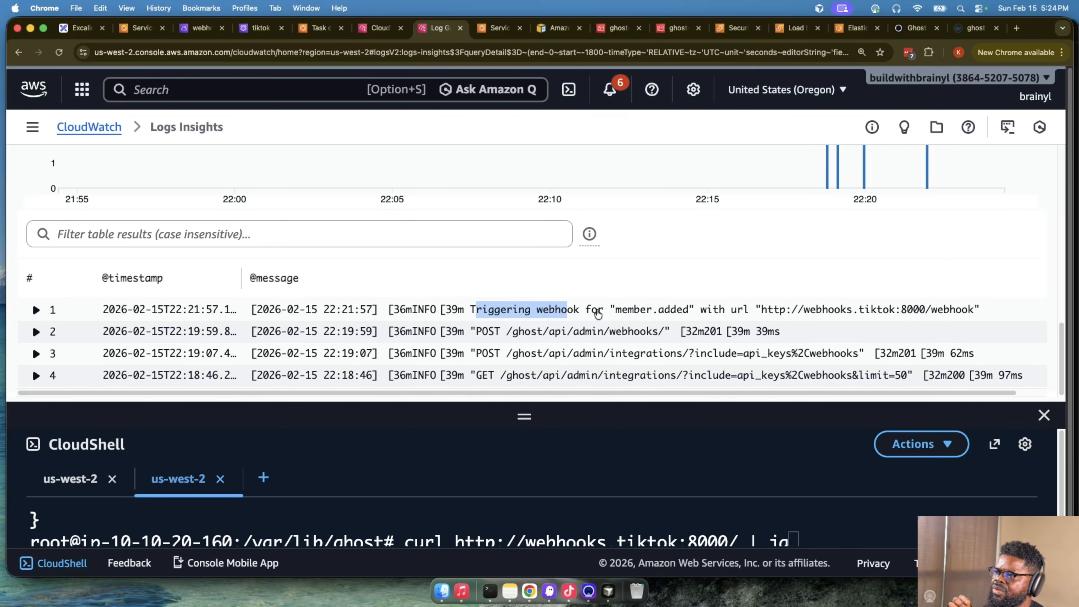
pyautogui.click(730, 314)
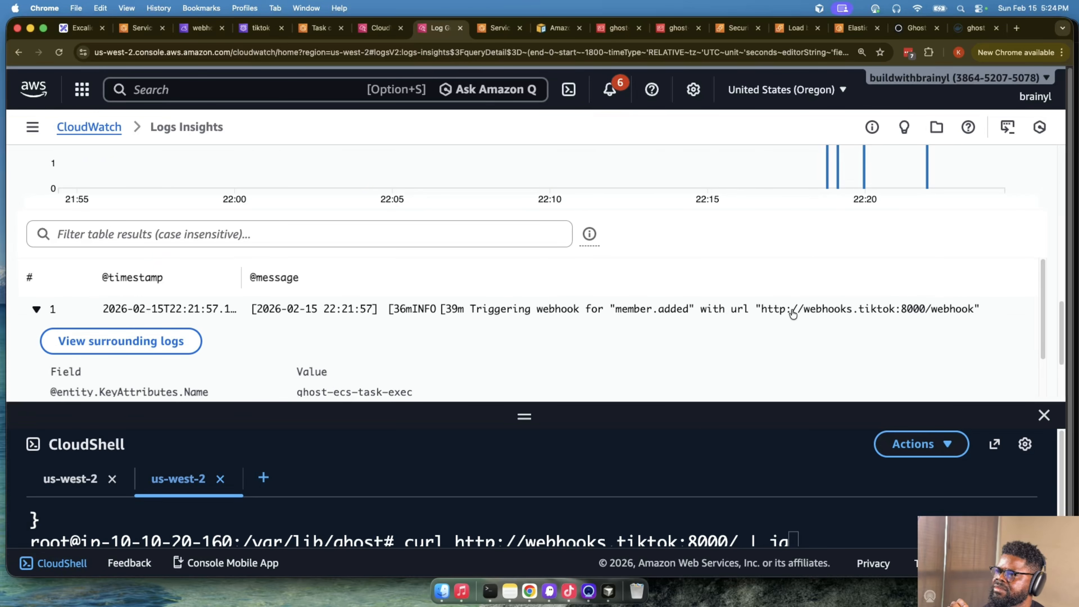
pyautogui.scroll(-1, 821, 305)
pyautogui.scroll(1, 822, 306)
pyautogui.click(771, 314)
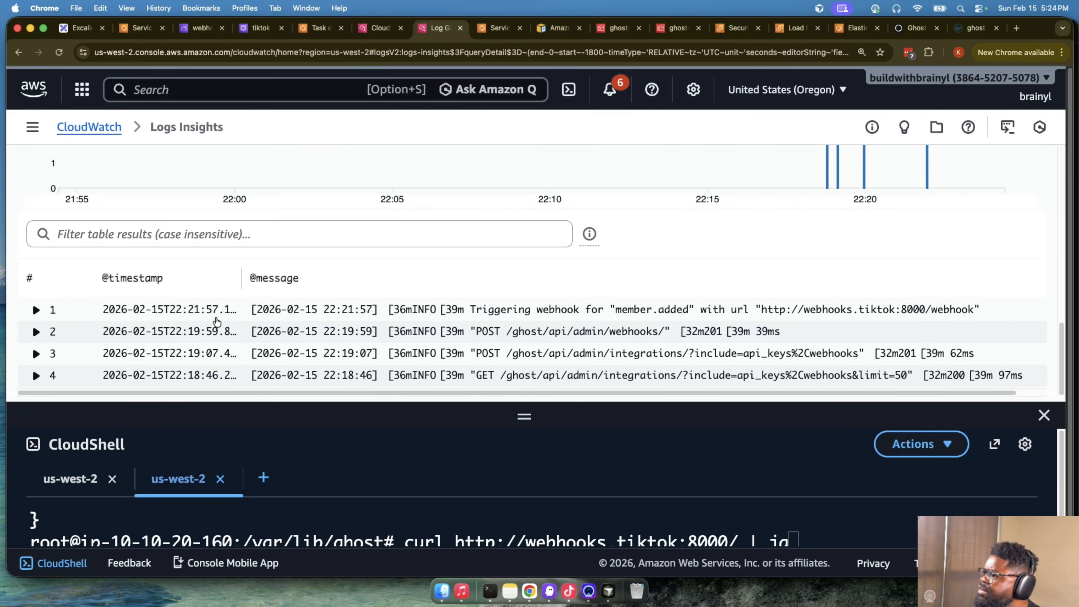
# - Set the query's relative time range to the last 10 minutes
pyautogui.scroll(10, 170, 312)
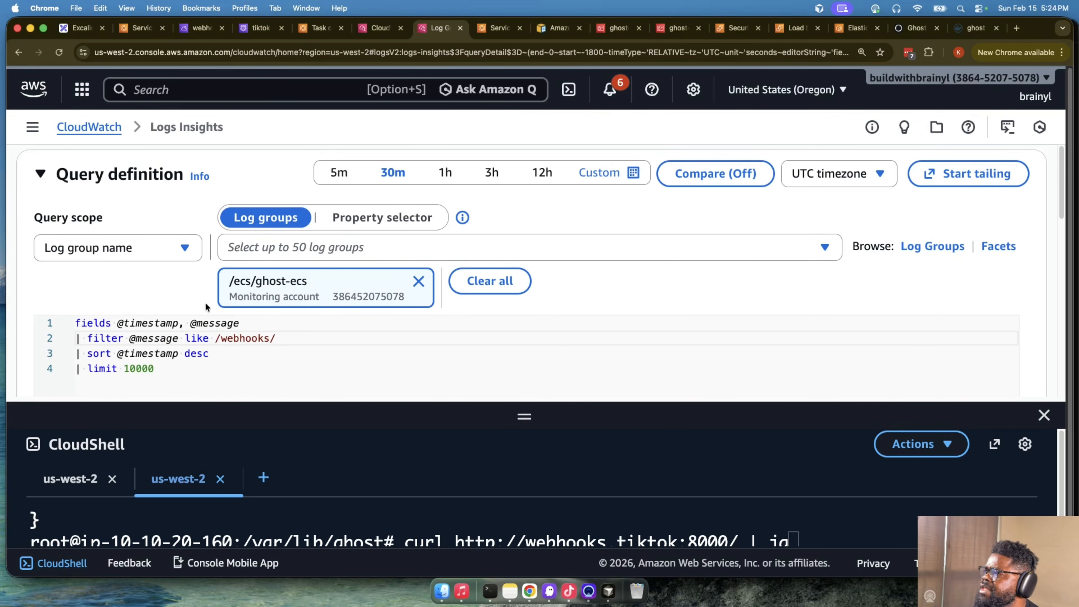
pyautogui.click(600, 175)
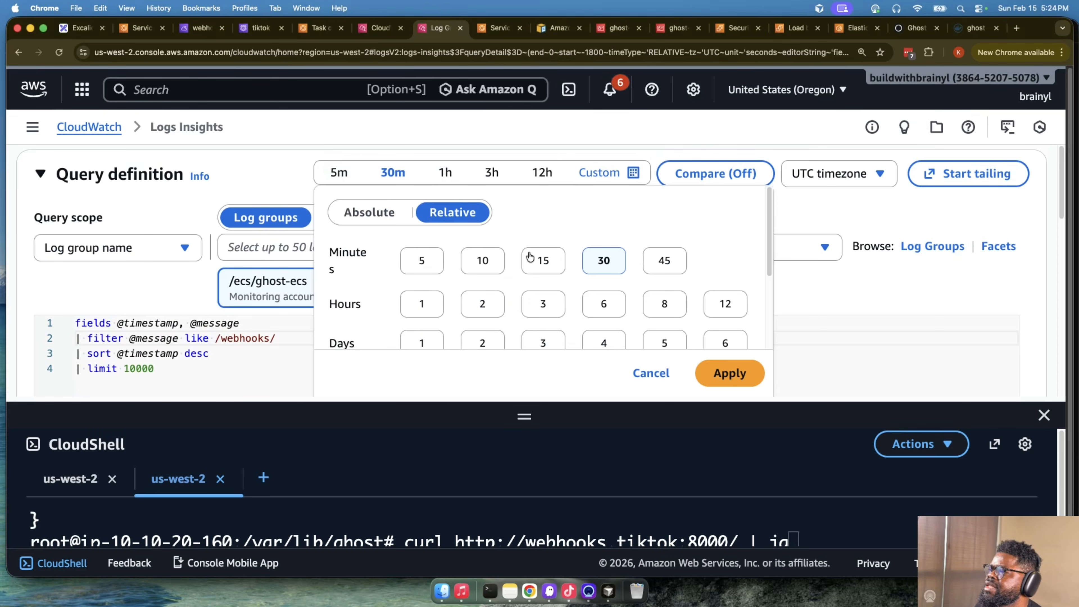
pyautogui.click(483, 261)
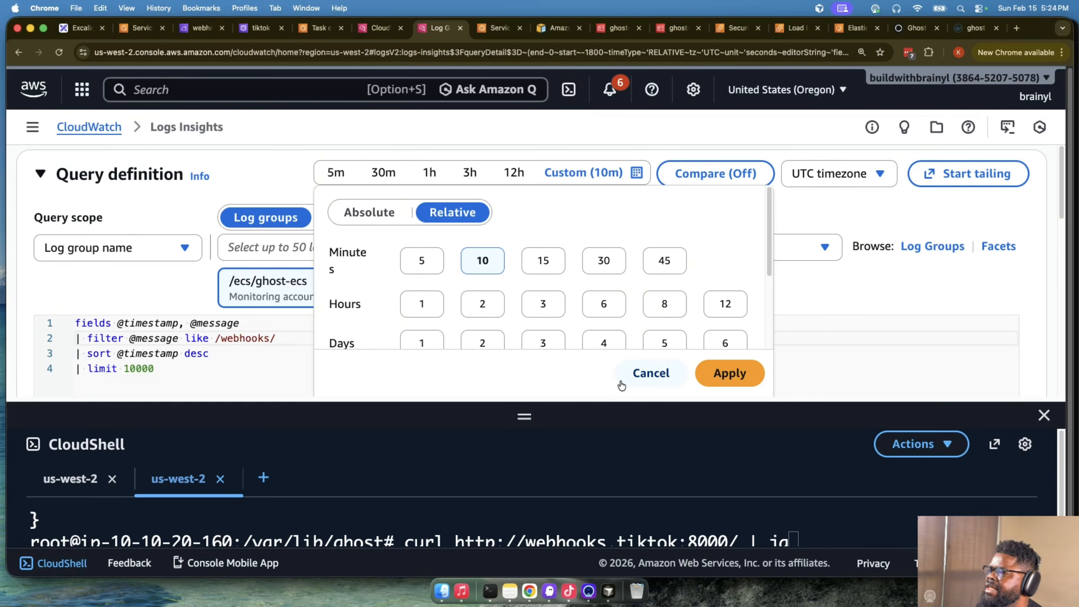
pyautogui.click(722, 373)
# - Remove the webhooks filter line from the query, run it again, and close the CloudShell pane
pyautogui.moveTo(316, 346); pyautogui.dragTo(2, 346)
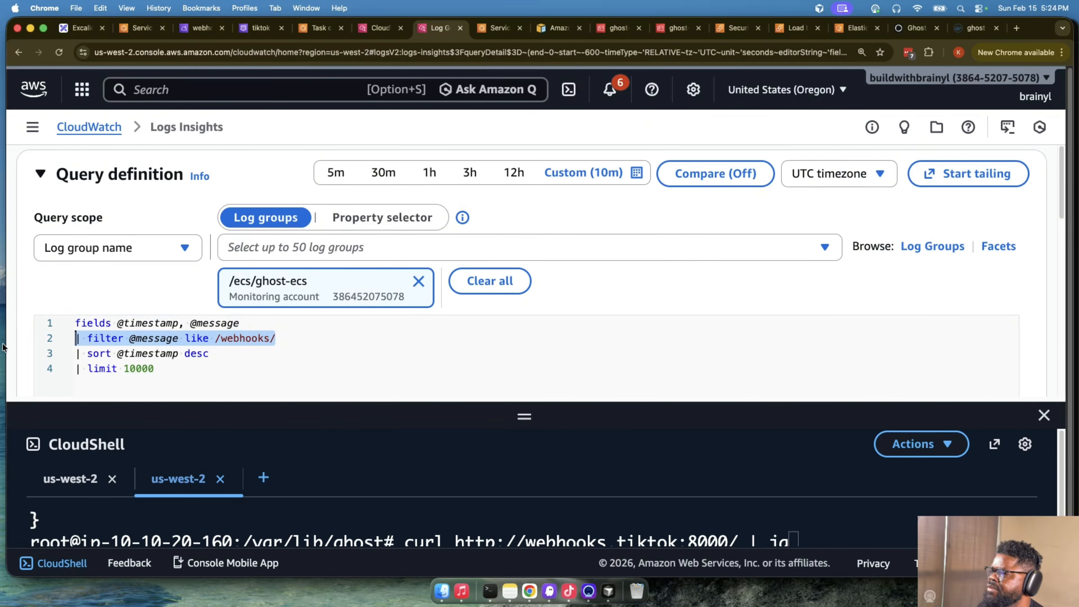
pyautogui.scroll(-5, 118, 323)
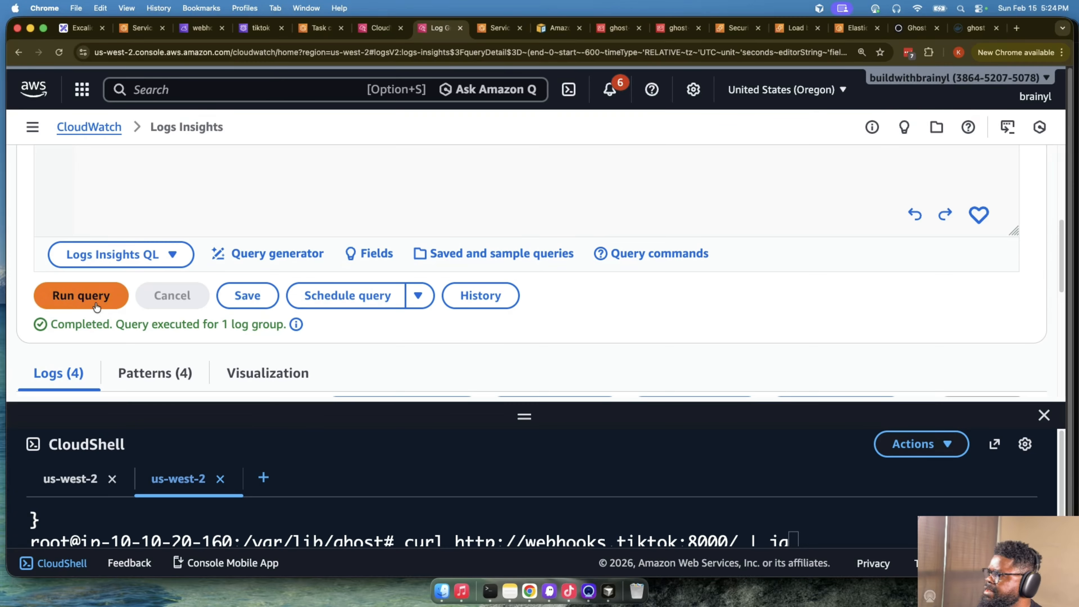
pyautogui.click(102, 297)
pyautogui.click(1044, 415)
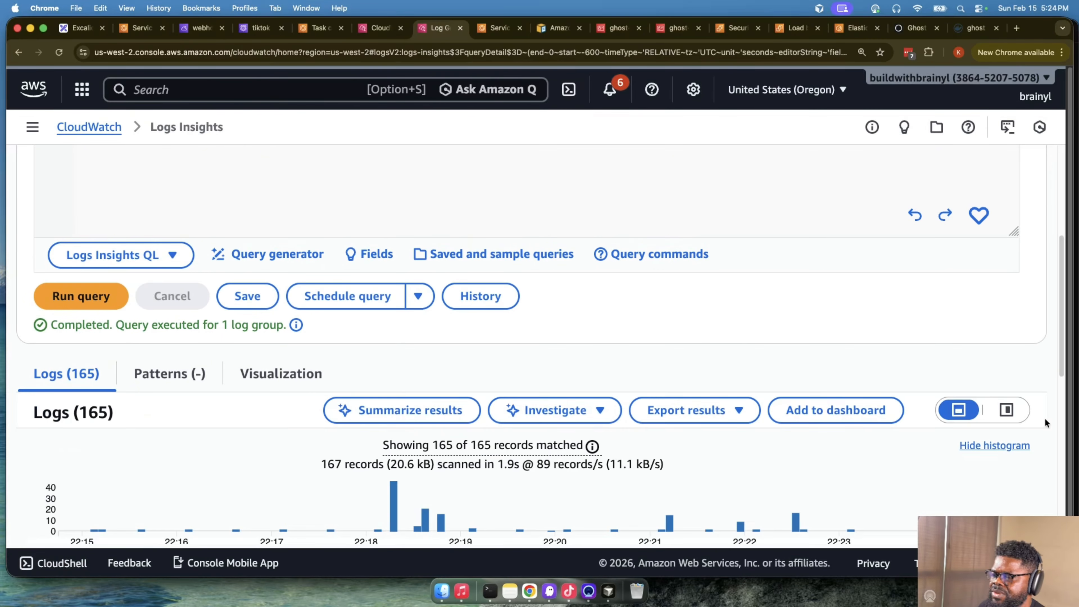
# - Search the results page for "webhoks" and examine the entries around the member.added webhook trigger
pyautogui.scroll(-15, 764, 414)
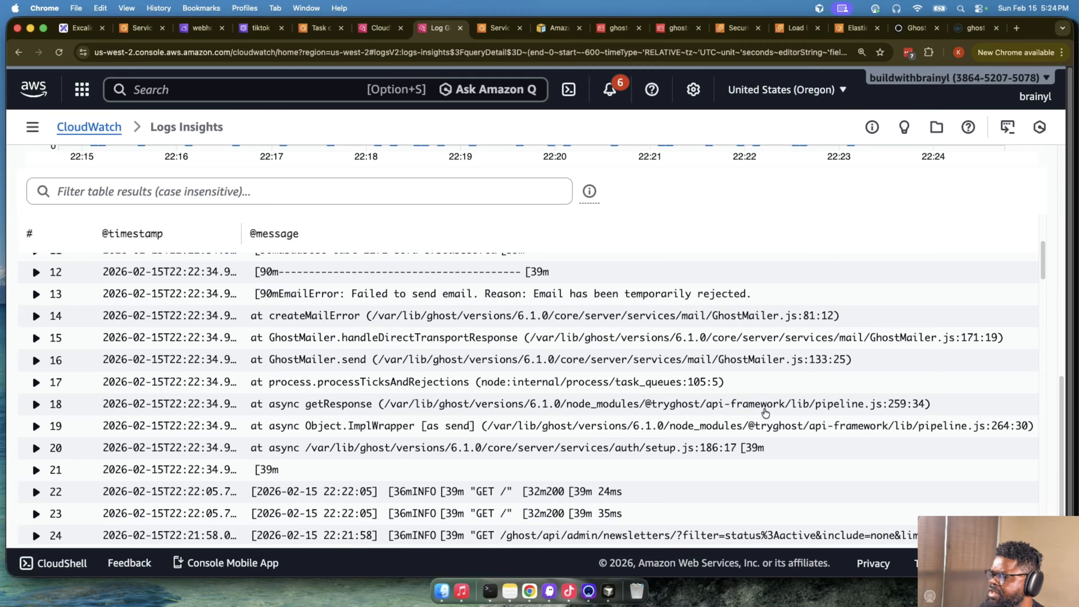
pyautogui.press('super+f')
pyautogui.write('webhoks')
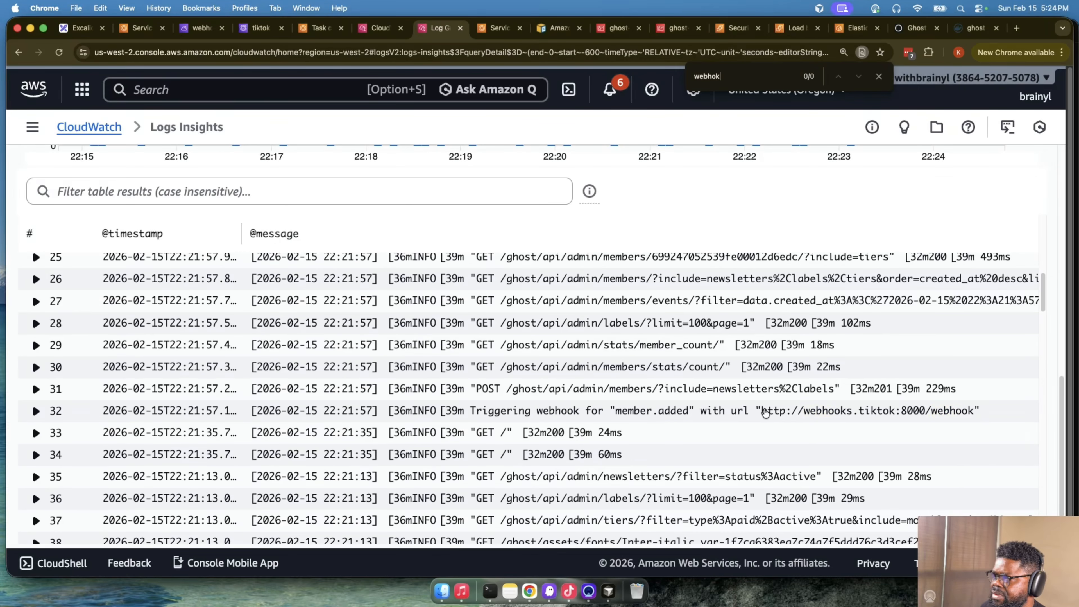
pyautogui.click(613, 411)
pyautogui.click(476, 412)
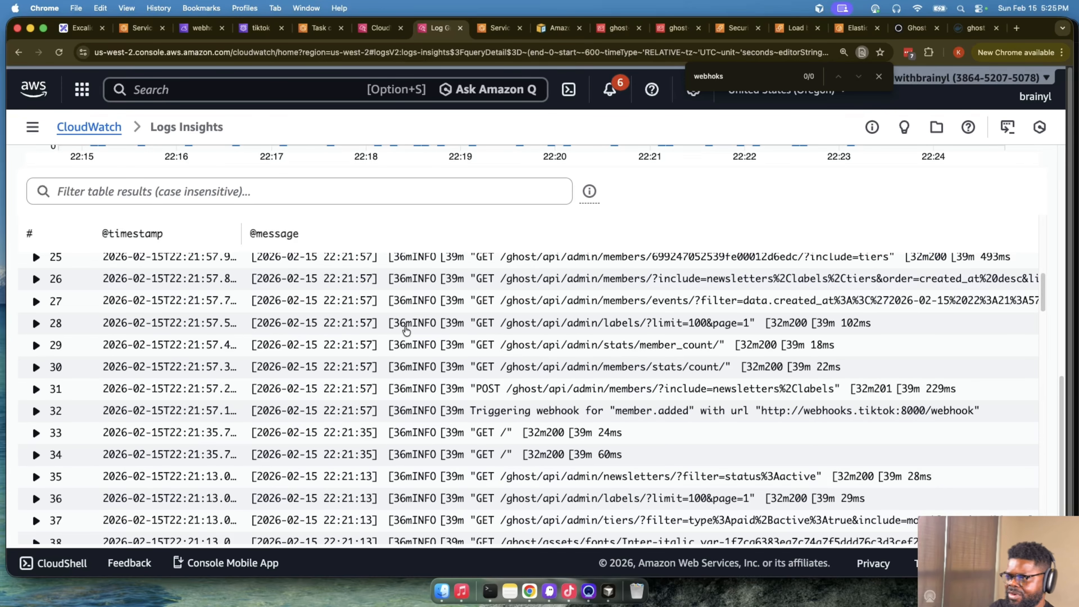
# - Highlight the member.added webhook trigger message, and rerun the 30-minute query on the /ecs/webhooks log group
pyautogui.moveTo(471, 411); pyautogui.dragTo(944, 416)
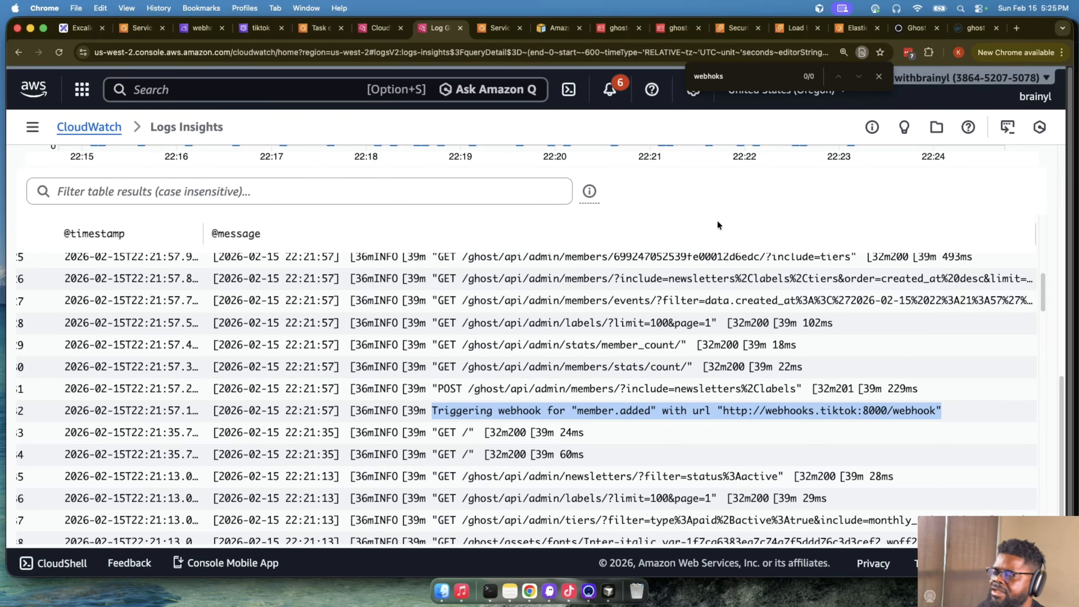
pyautogui.click(380, 28)
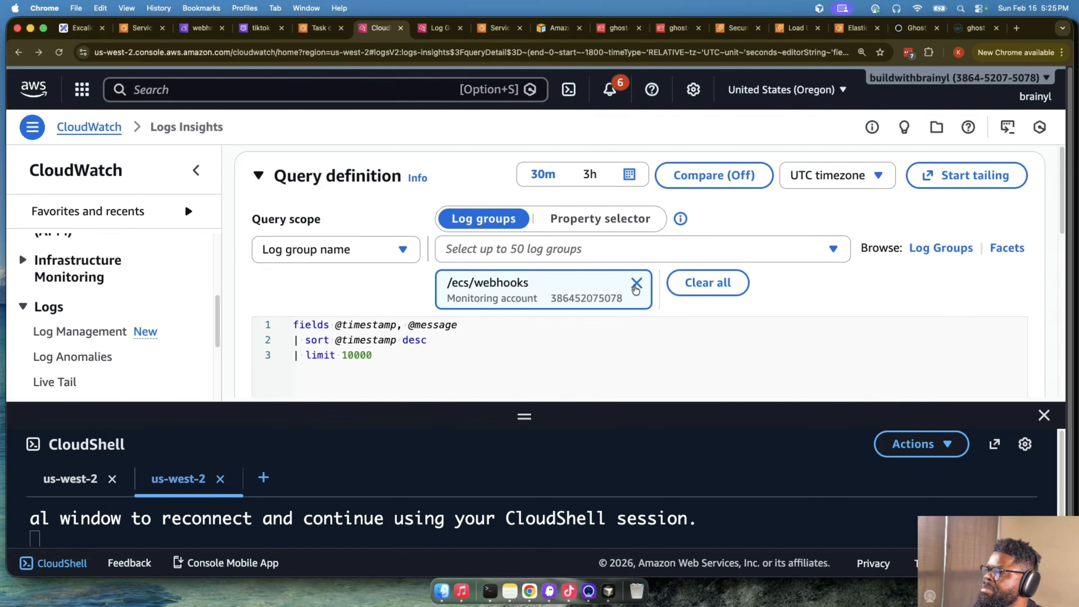
pyautogui.scroll(-5, 620, 262)
pyautogui.click(339, 314)
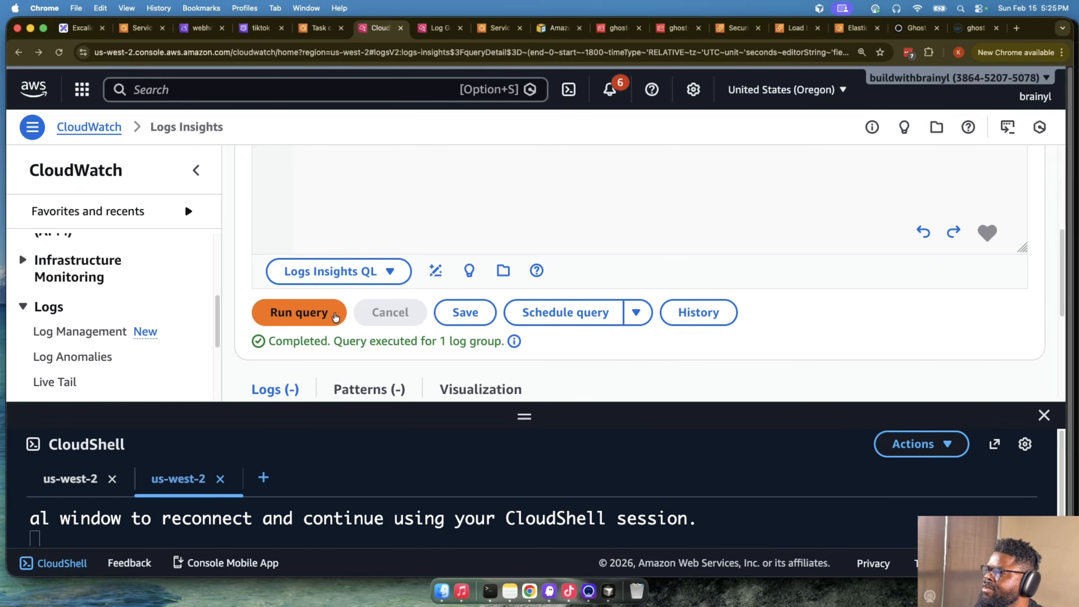
pyautogui.scroll(-5, 671, 335)
pyautogui.scroll(10, 682, 307)
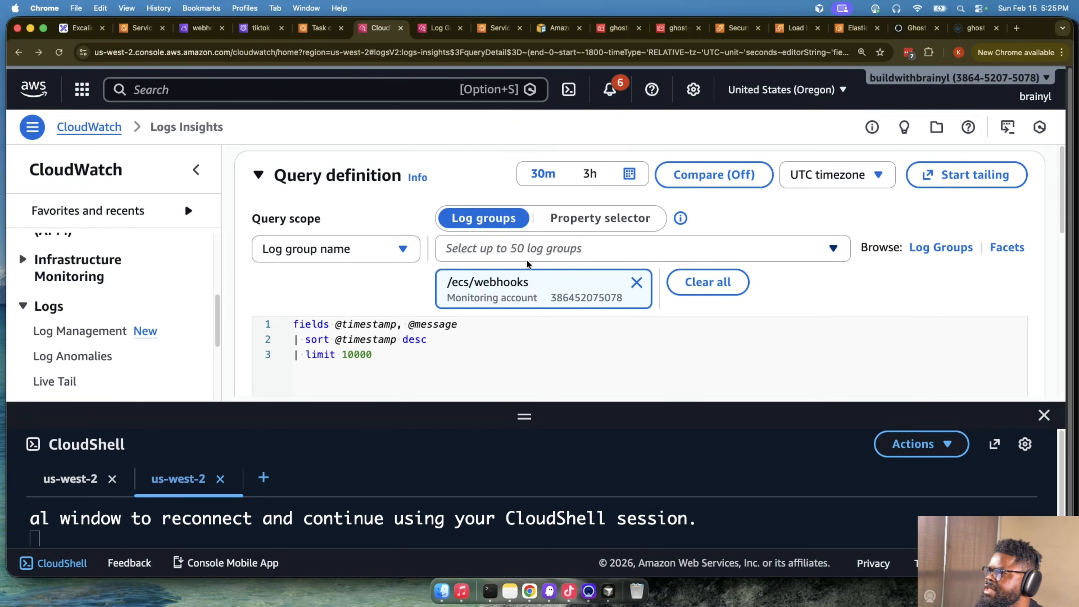
# - Filter the CloudWatch log groups by "web" and open the /ecs/ghost-ecs-webhook log group
pyautogui.click(80, 331)
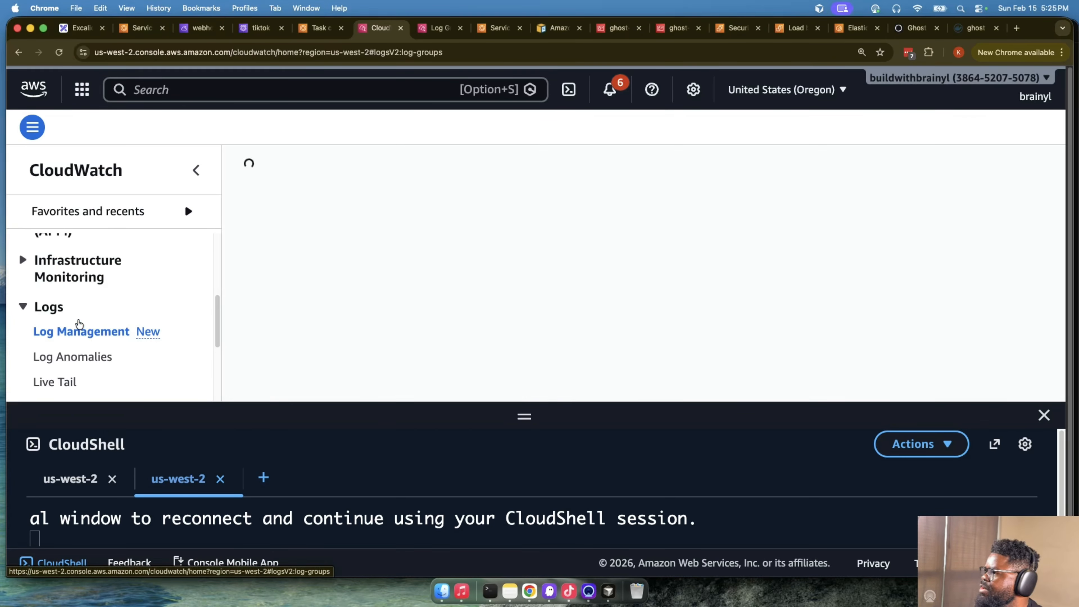
pyautogui.scroll(-3, 395, 275)
pyautogui.click(402, 236)
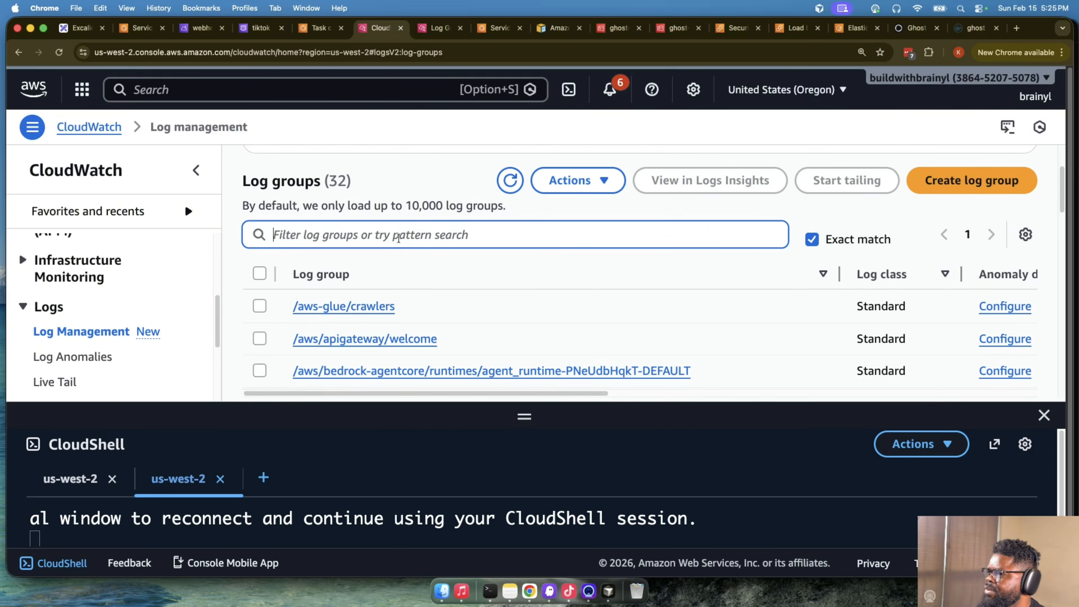
pyautogui.write('web')
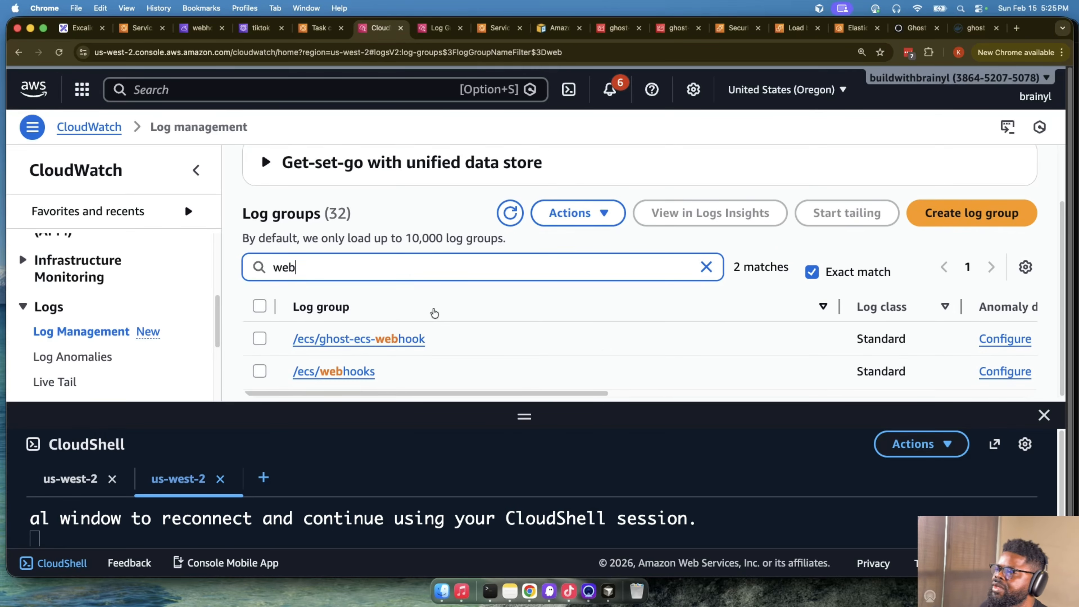
pyautogui.click(259, 372)
pyautogui.click(370, 339)
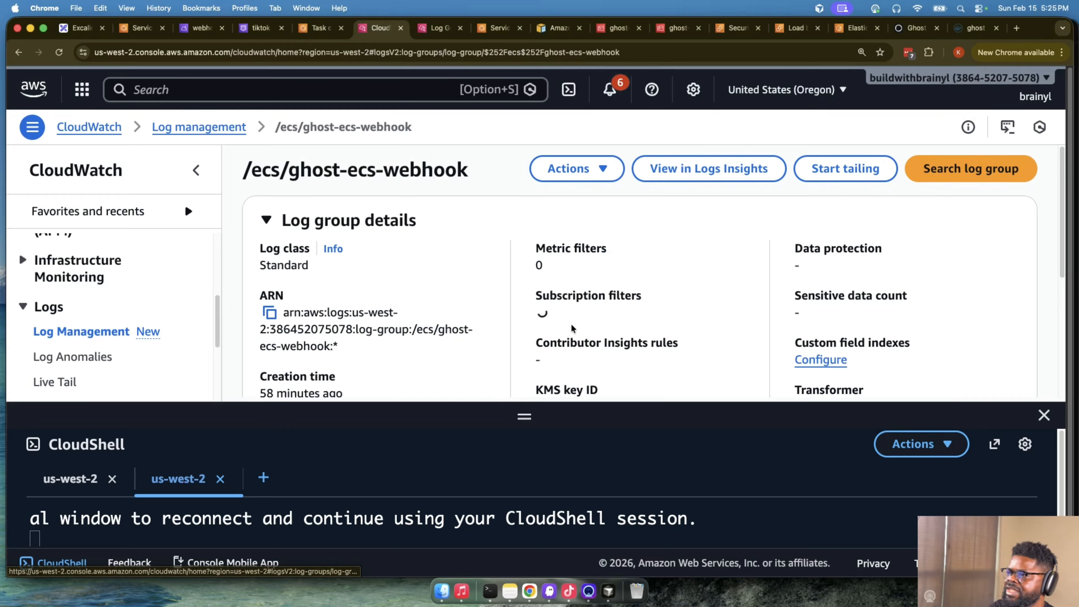
# - Check the newest log stream's last event time and open the log group in Logs Insights without the CloudShell pane
pyautogui.scroll(-5, 691, 311)
pyautogui.scroll(3, 691, 311)
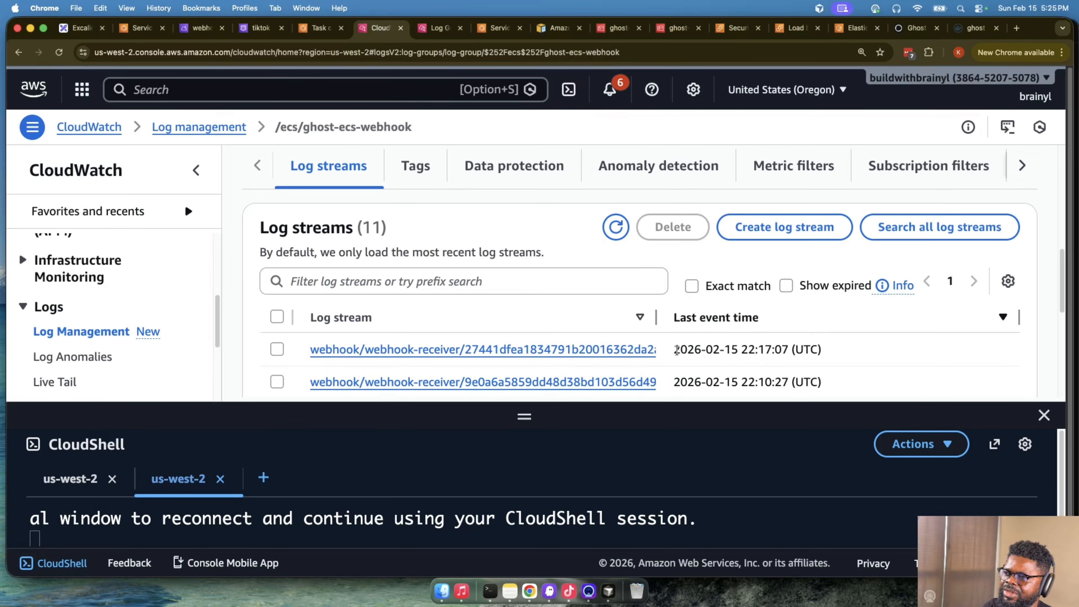
pyautogui.moveTo(677, 350); pyautogui.dragTo(783, 350)
pyautogui.scroll(6, 664, 322)
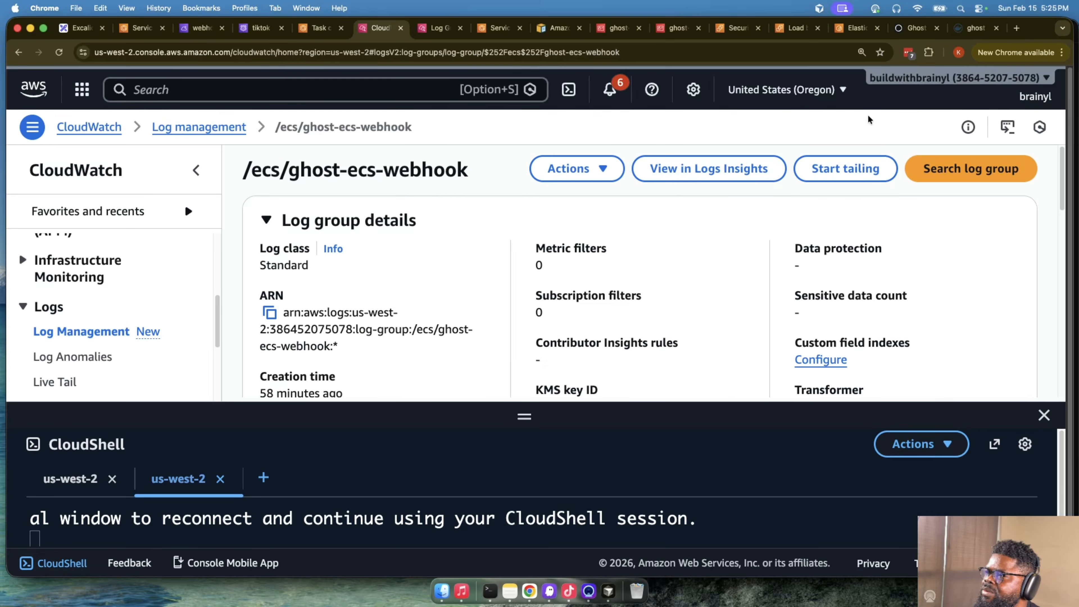
pyautogui.click(724, 168)
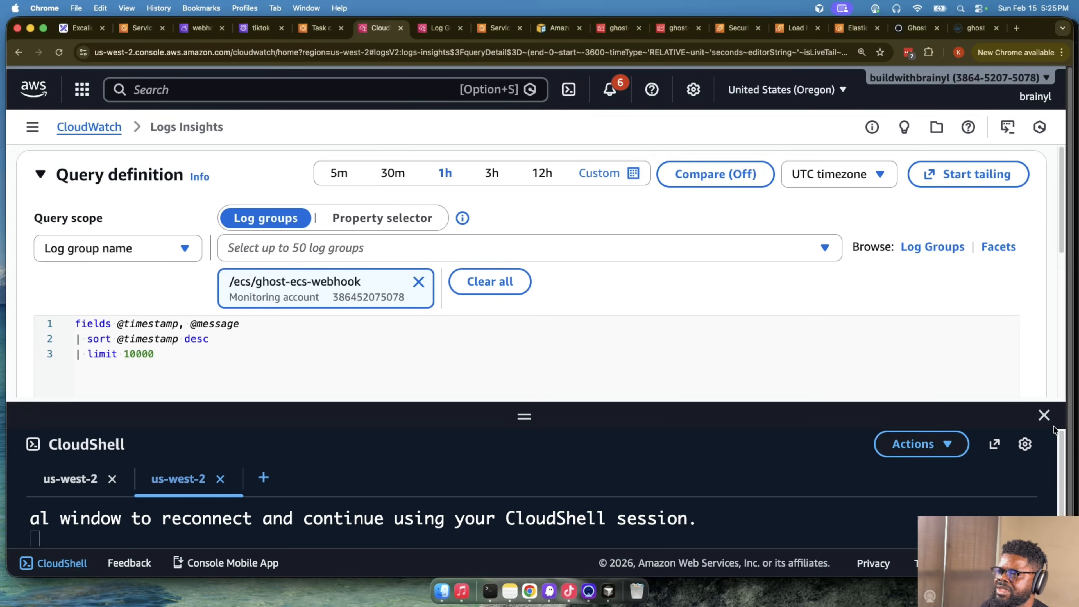
pyautogui.click(1044, 415)
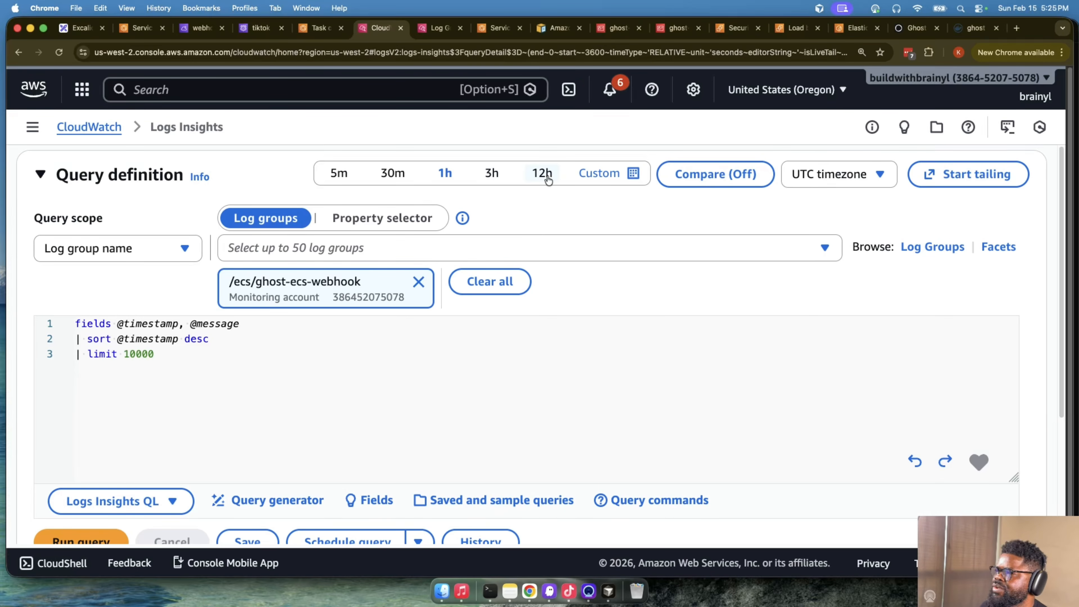
# - Set the relative time range to the last 10 minutes and run the query on /ecs/ghost-ecs-webhook
pyautogui.click(594, 174)
pyautogui.click(485, 268)
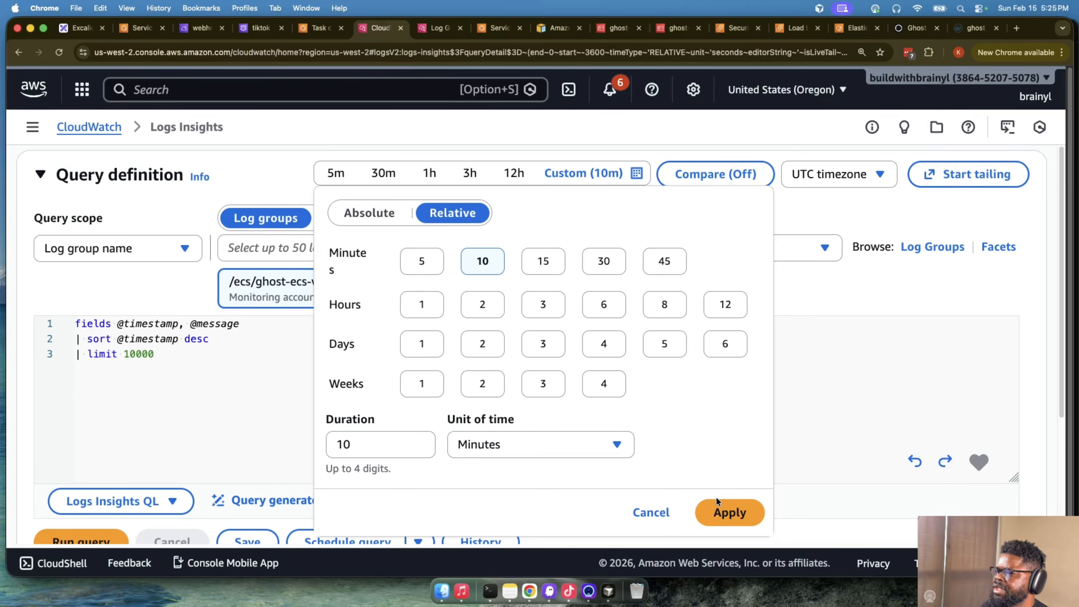
pyautogui.click(721, 510)
pyautogui.scroll(-5, 156, 425)
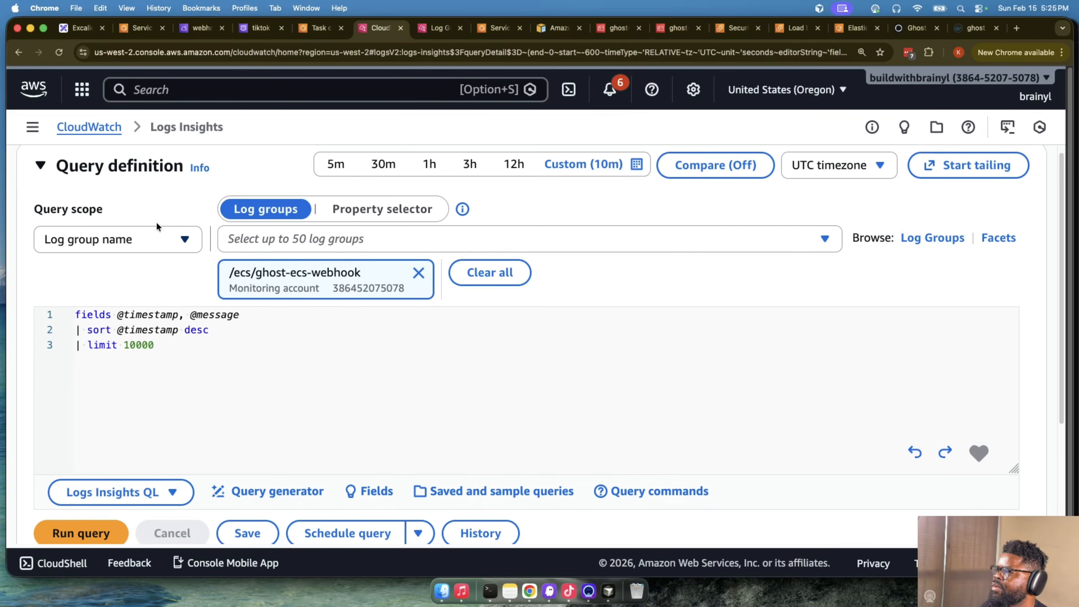
pyautogui.click(80, 409)
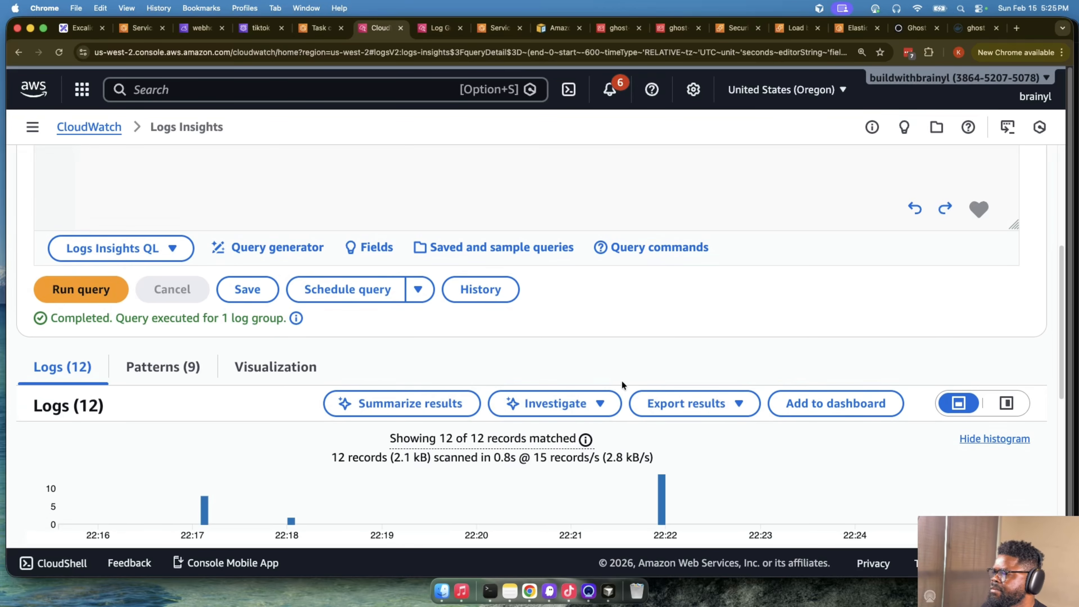
# - Examine the webhook receiver's GET request and server startup entries in the query results
pyautogui.scroll(-5, 629, 376)
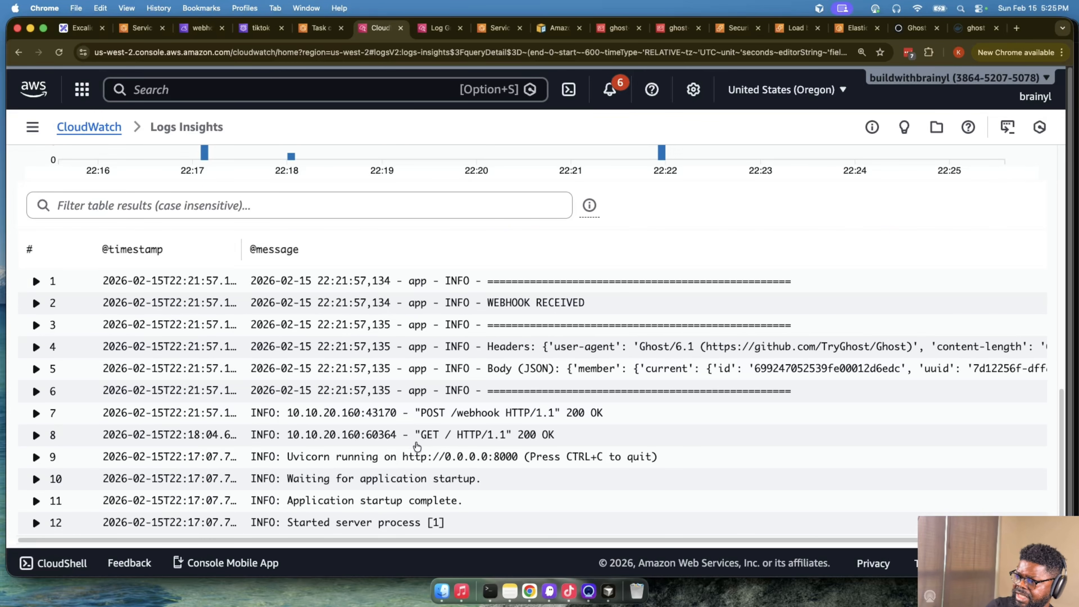
pyautogui.moveTo(415, 435); pyautogui.dragTo(620, 442)
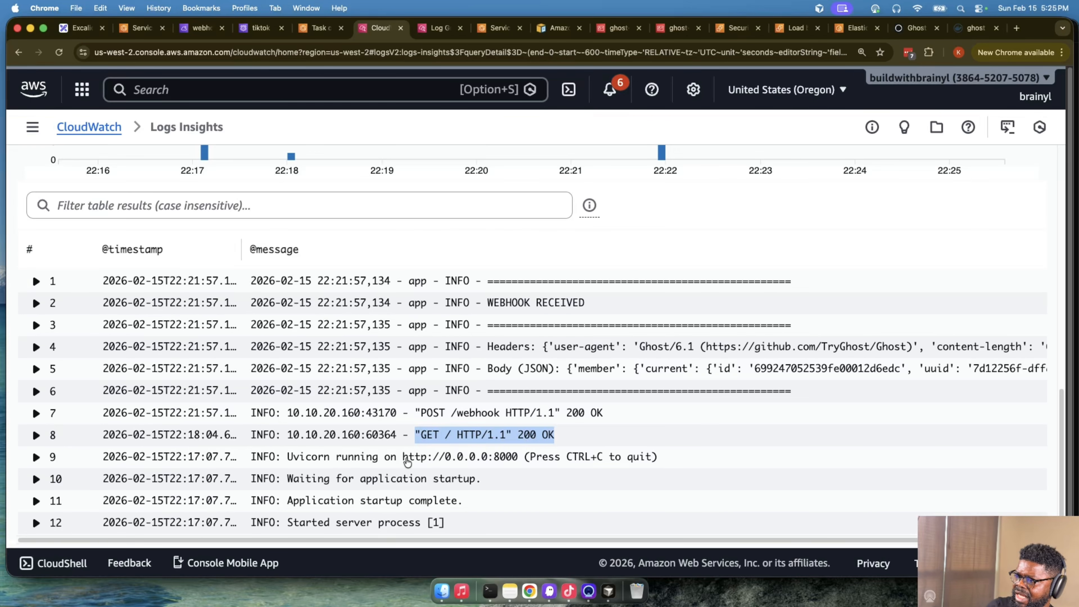
pyautogui.moveTo(407, 461); pyautogui.dragTo(614, 474)
pyautogui.moveTo(460, 520); pyautogui.dragTo(238, 461)
pyautogui.click(566, 373)
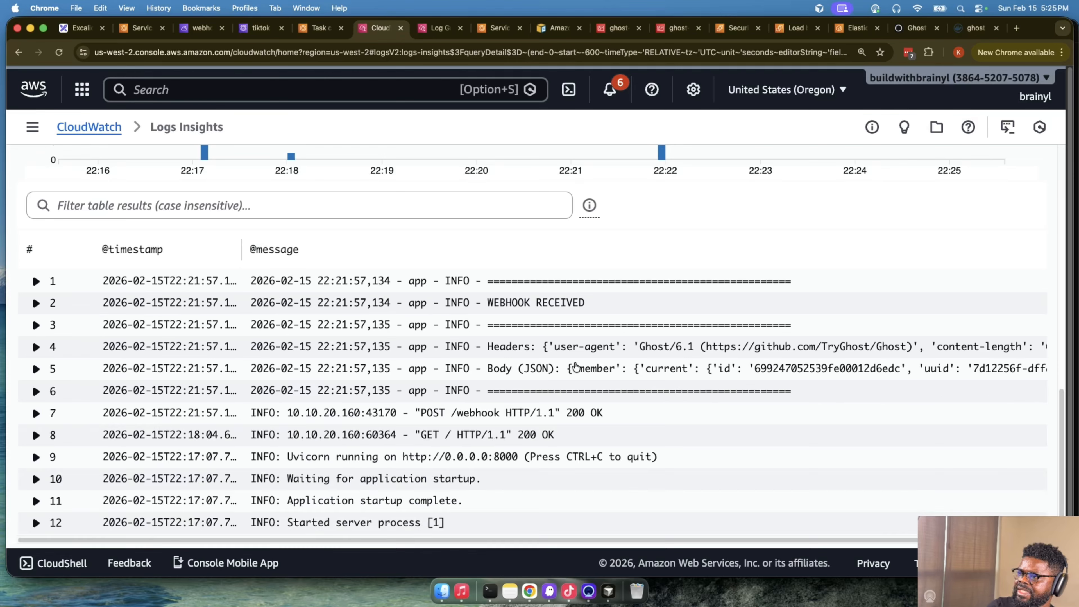
# - Expand the "Body (JSON)" log entry and highlight the new member's email in its message
pyautogui.click(575, 368)
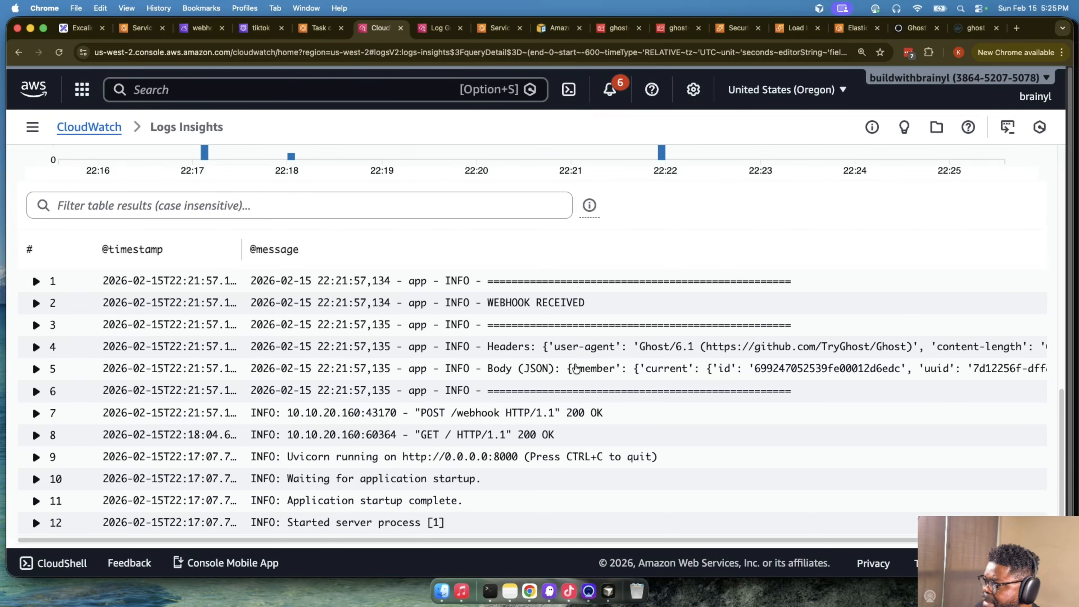
pyautogui.click(576, 367)
pyautogui.scroll(-10, 647, 423)
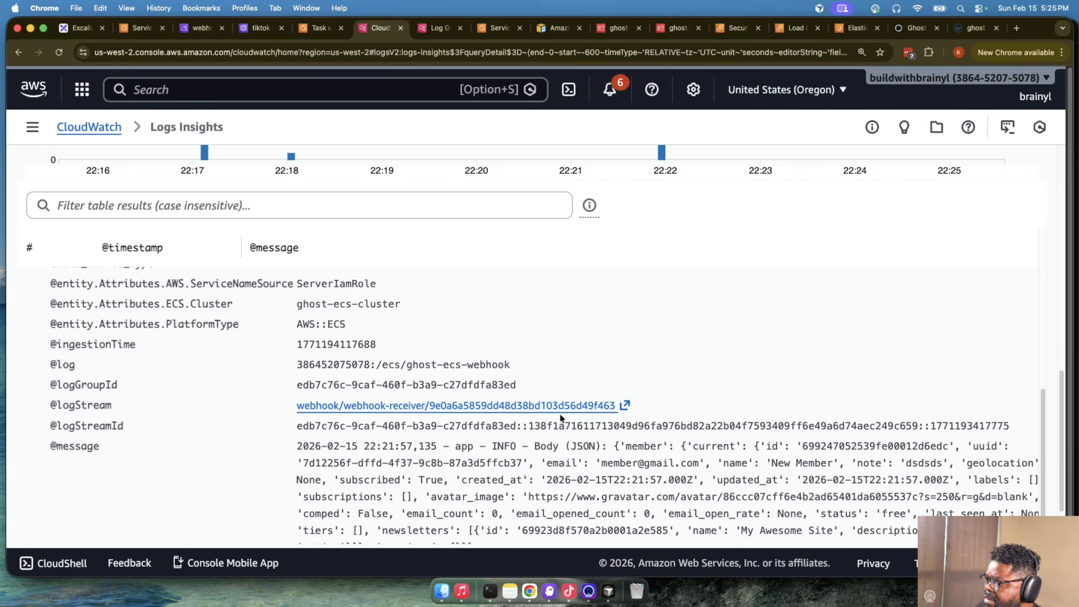
pyautogui.moveTo(597, 442); pyautogui.dragTo(681, 441)
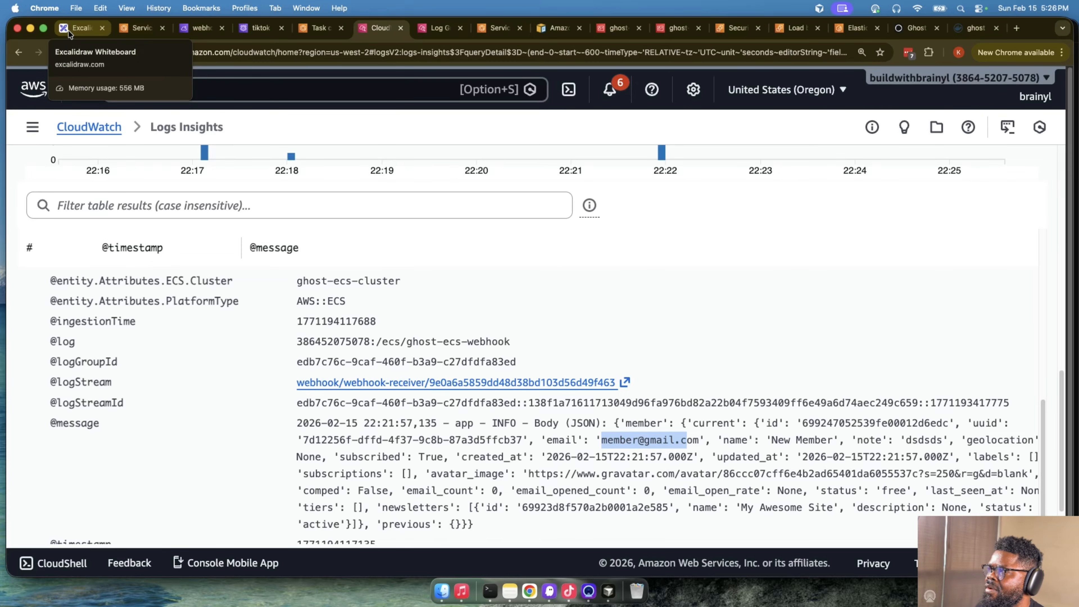
# - Switch to the Excalidraw whiteboard and compare the Cloud Map service discovery diagram with the Service Connect diagram
pyautogui.click(77, 30)
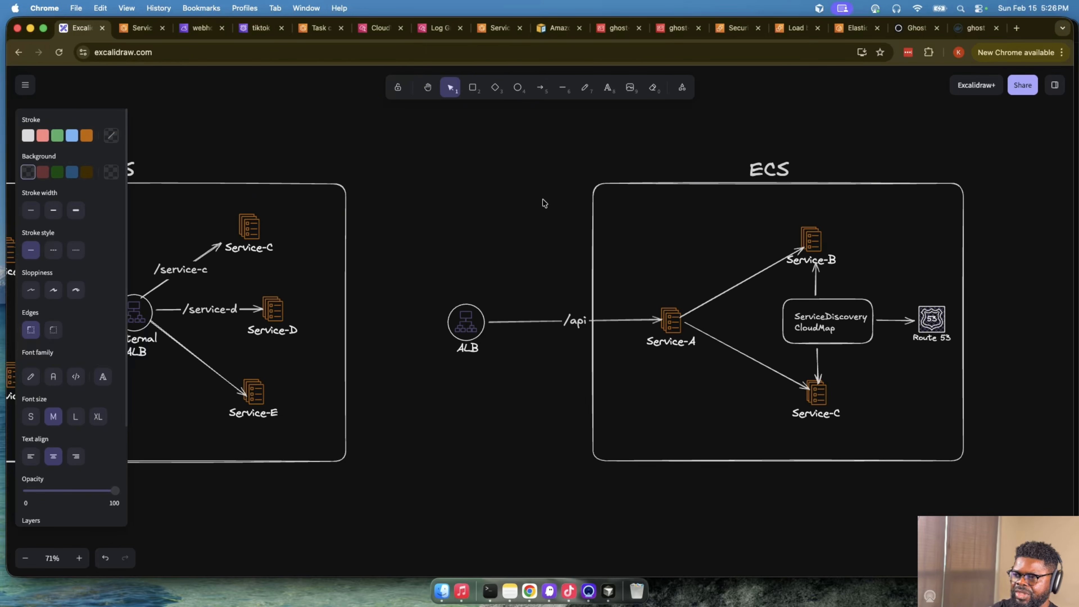
pyautogui.hscroll(15, 544, 203)
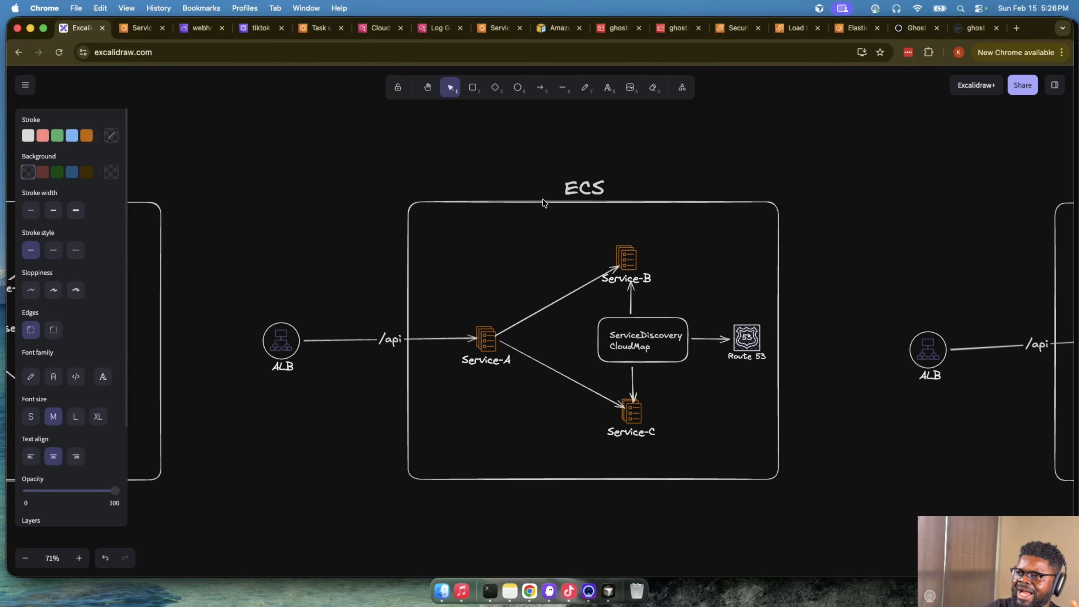
pyautogui.hscroll(2, 544, 203)
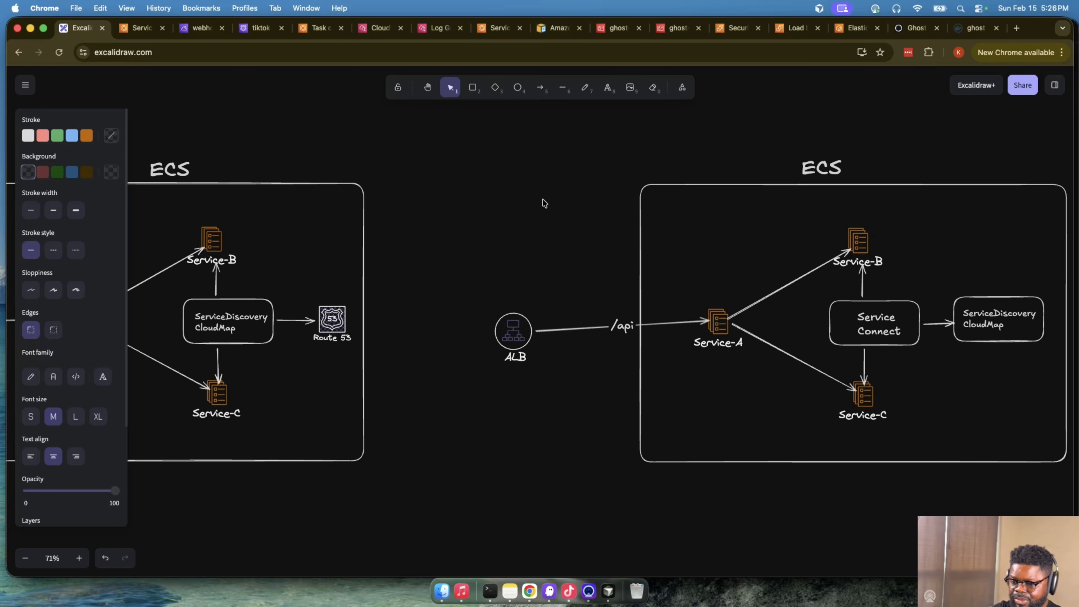
pyautogui.hscroll(-5, 544, 203)
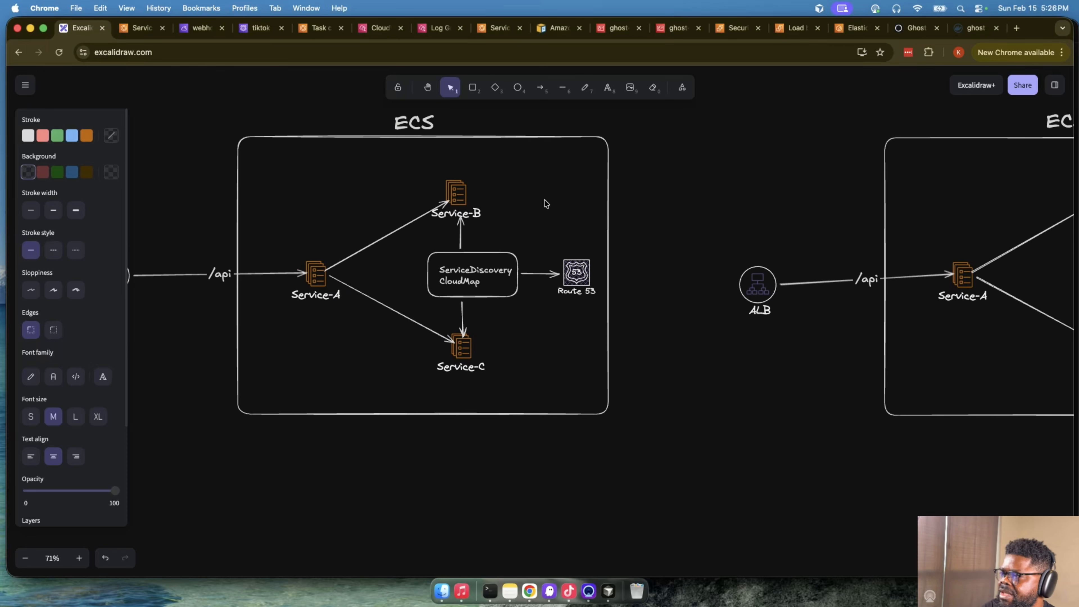
# - Examine the AWS account architecture diagram and the ECS task diagram containing the Ghost and Webhooks containers
pyautogui.scroll(-10, 554, 234)
pyautogui.scroll(-5, 555, 234)
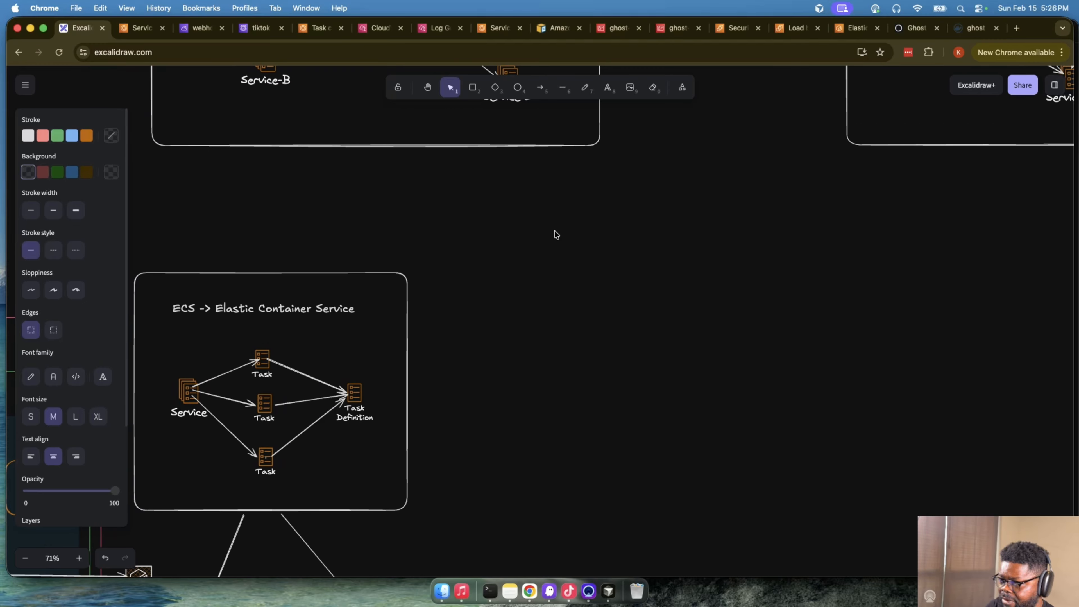
pyautogui.hscroll(-8, 555, 234)
pyautogui.scroll(-2, 556, 234)
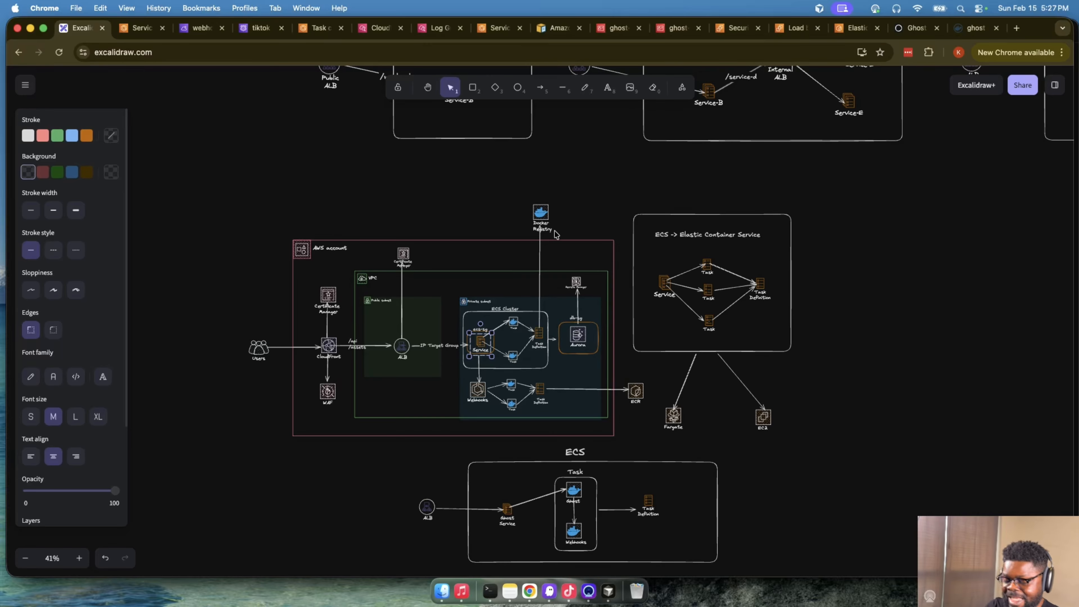
pyautogui.scroll(5, 556, 234)
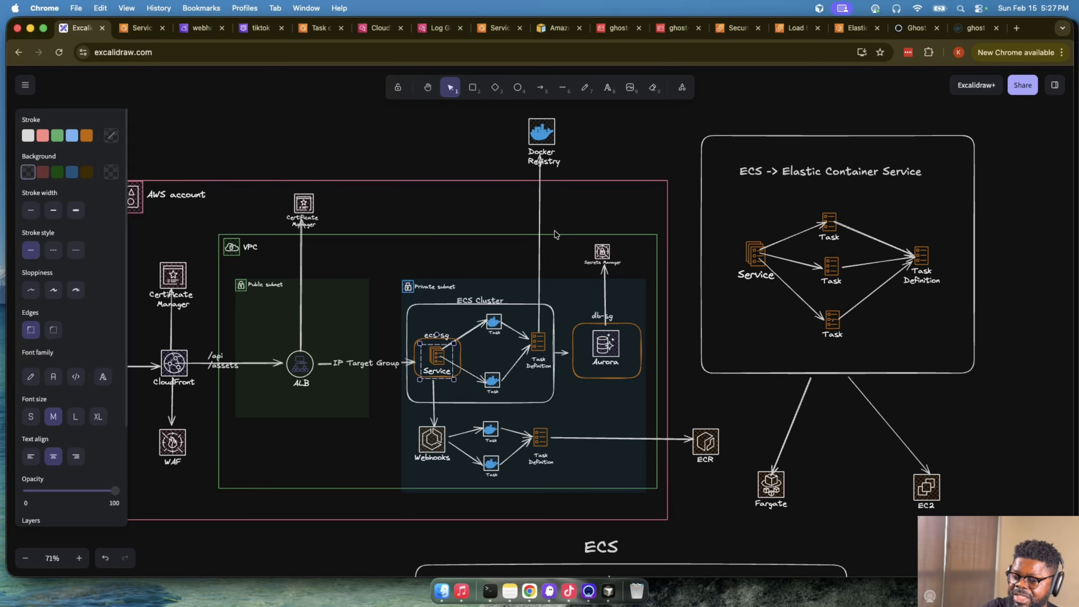
pyautogui.scroll(-6, 581, 348)
pyautogui.hscroll(-1, 581, 348)
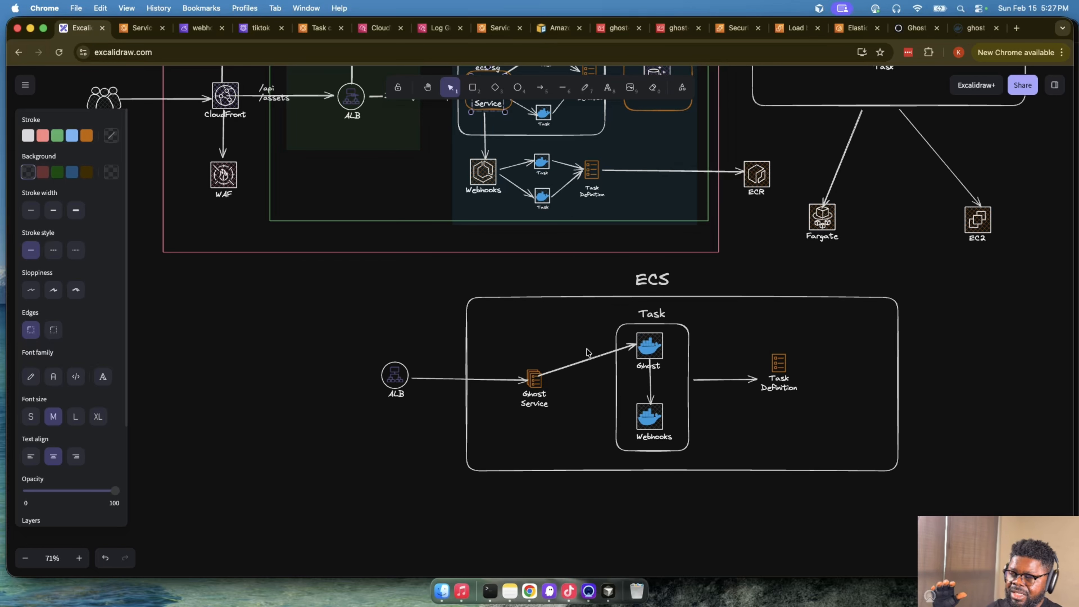
# - Trace the Webhooks service through its tasks and task definition to ECR in the AWS architecture diagram
pyautogui.scroll(6, 587, 352)
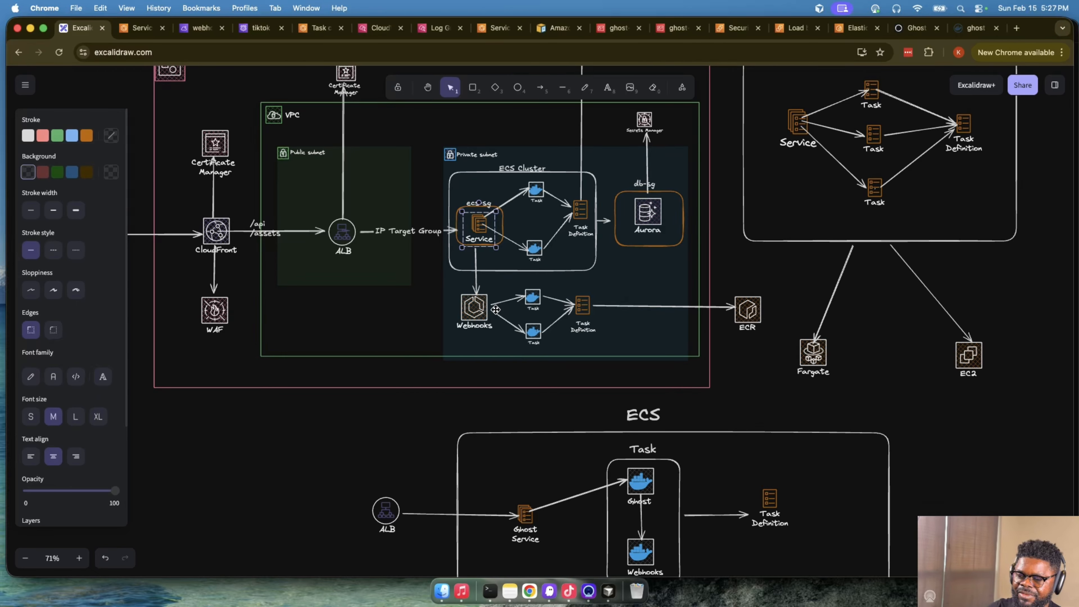
pyautogui.click(472, 314)
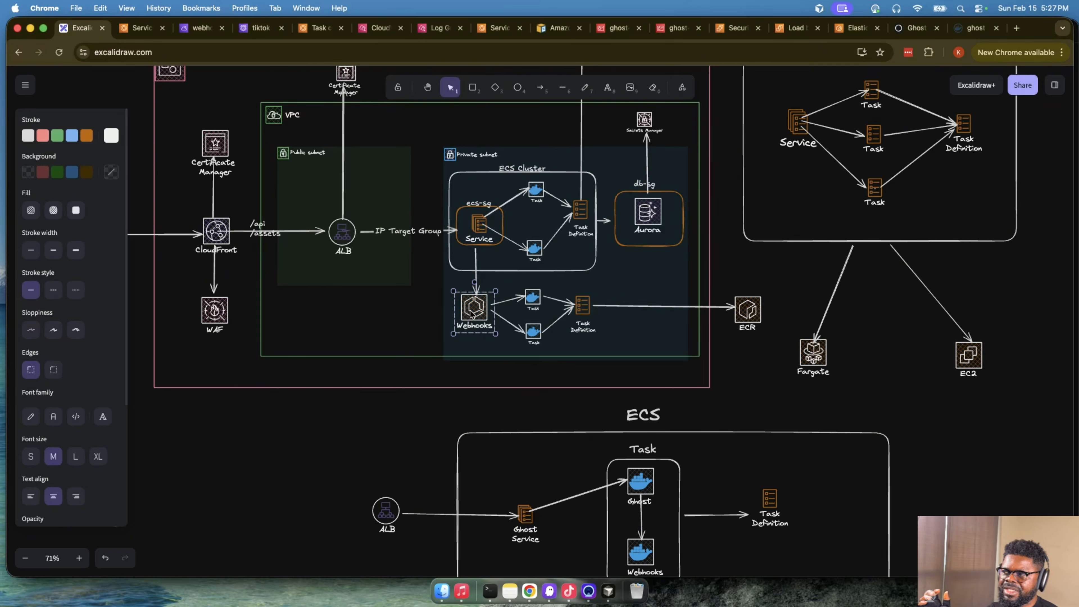
pyautogui.click(533, 302)
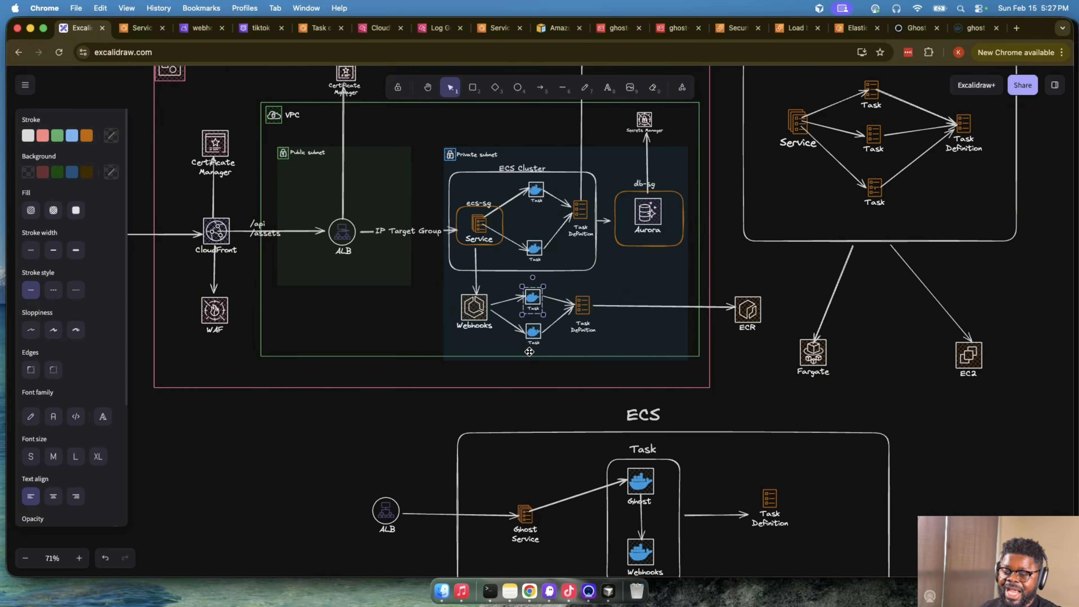
pyautogui.click(541, 336)
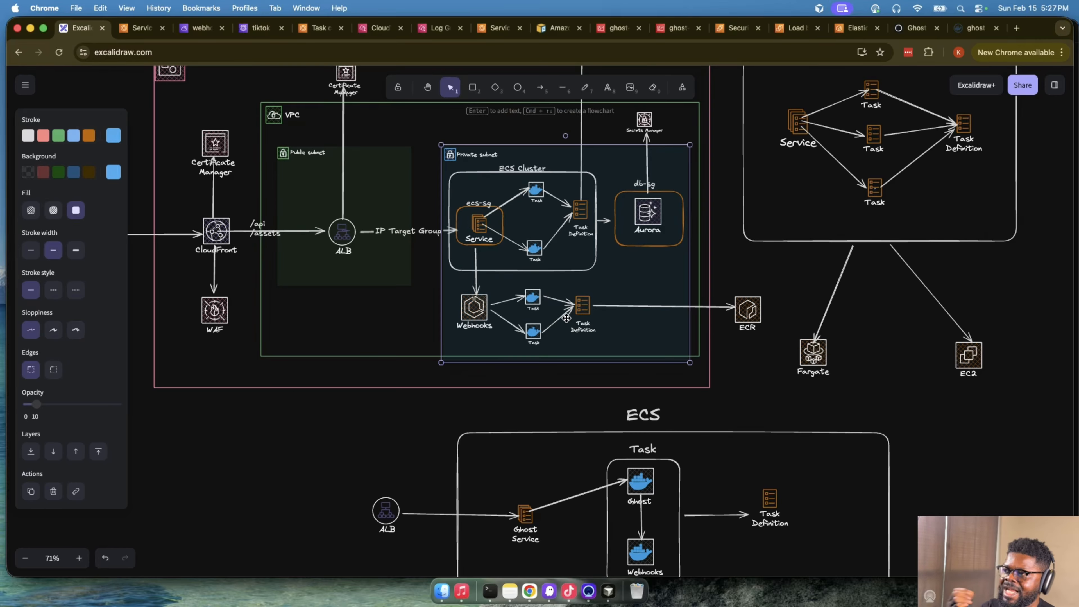
pyautogui.click(579, 308)
pyautogui.click(749, 310)
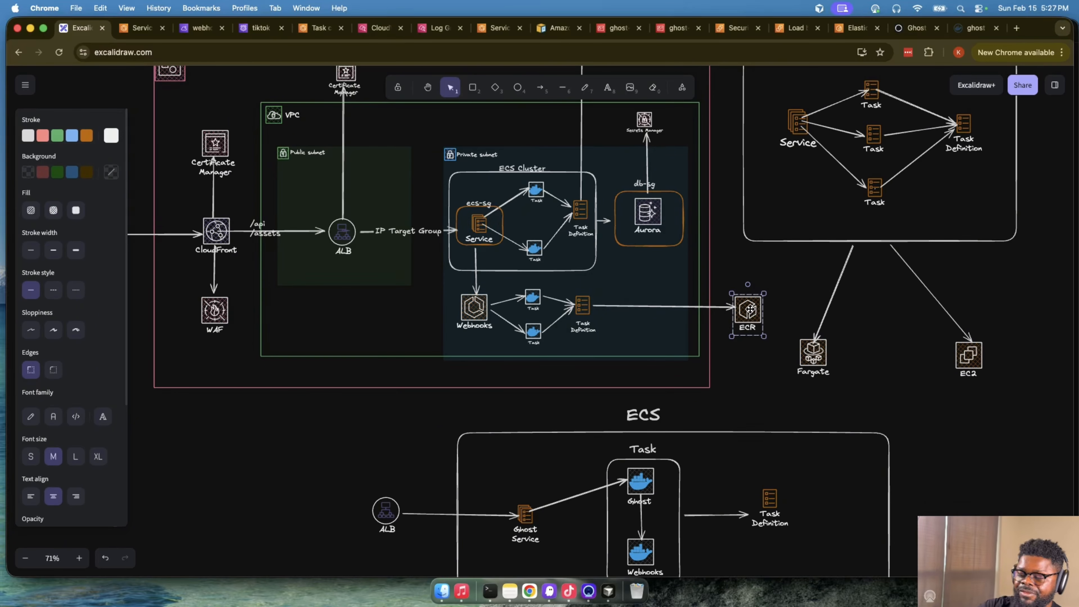
pyautogui.scroll(1, 599, 355)
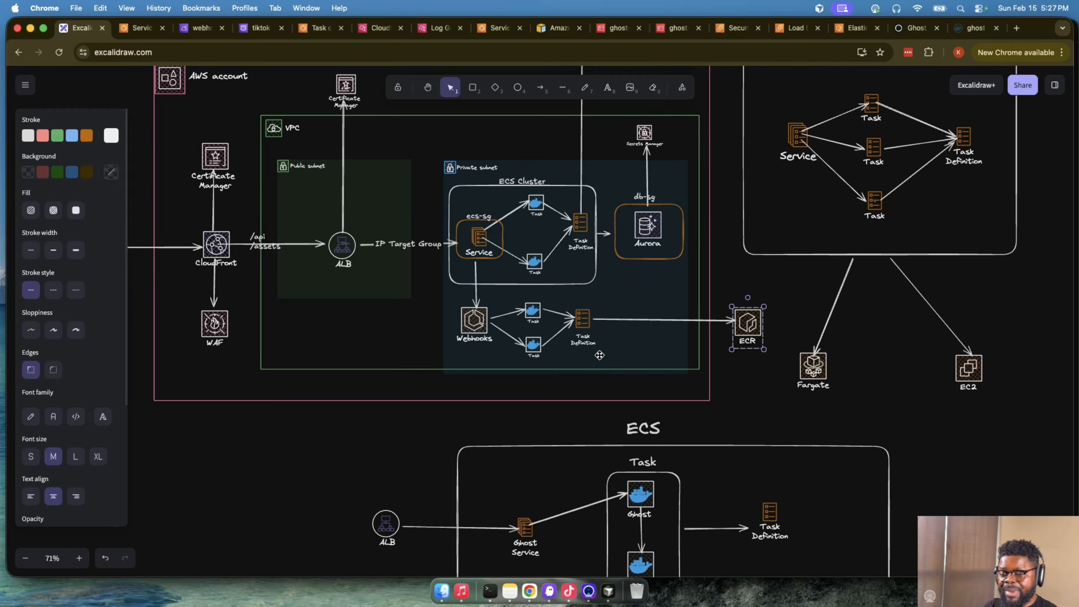
pyautogui.scroll(-5, 599, 355)
pyautogui.click(484, 143)
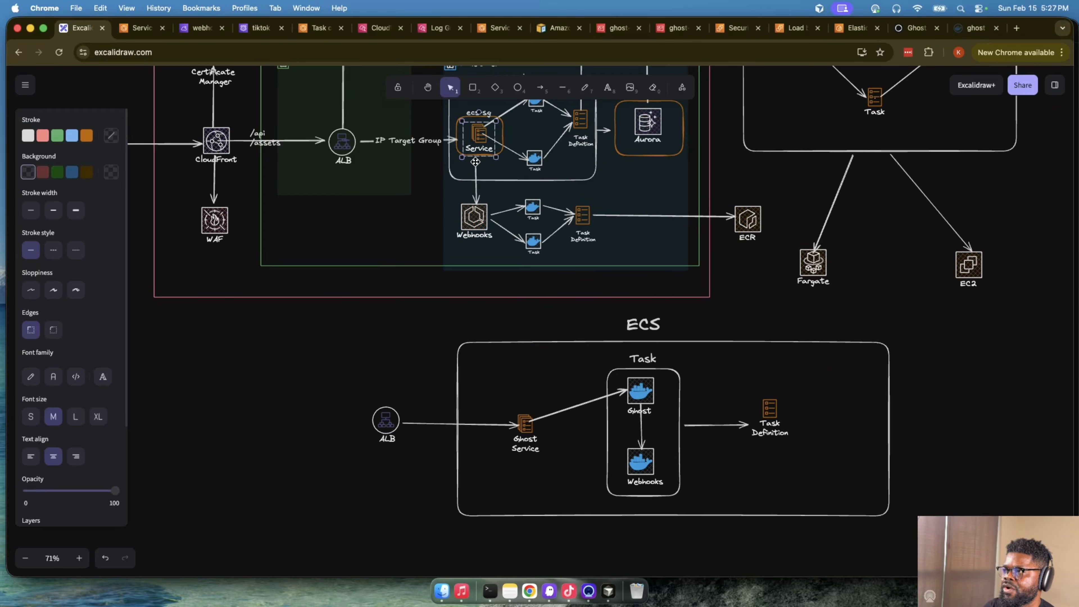
pyautogui.doubleClick(475, 174)
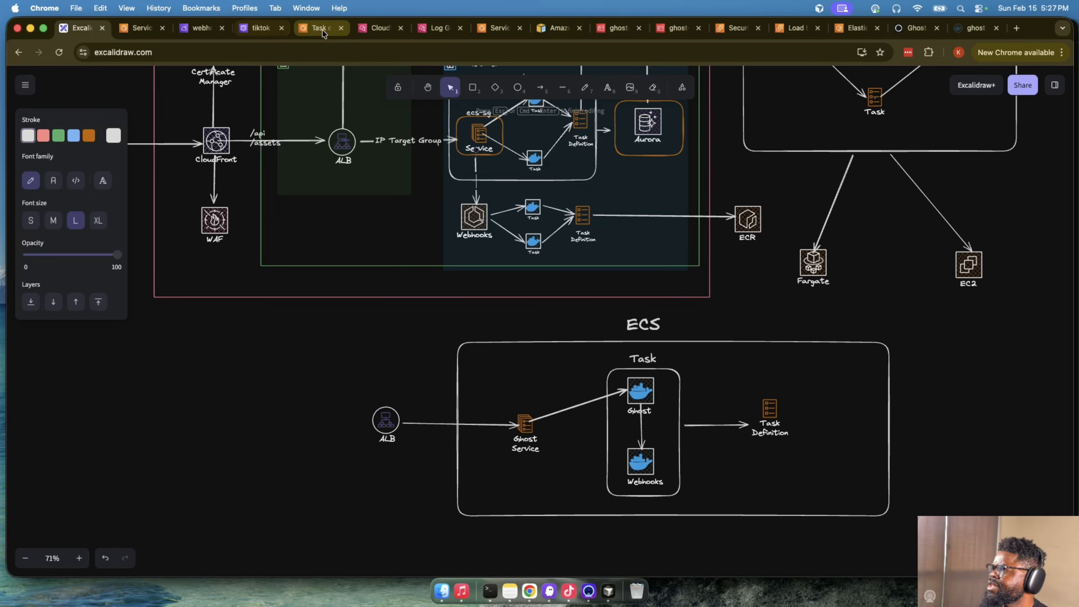
# - Switch to the Ghost admin and open the webhooks-integration entry among the custom integrations in the settings
pyautogui.click(896, 30)
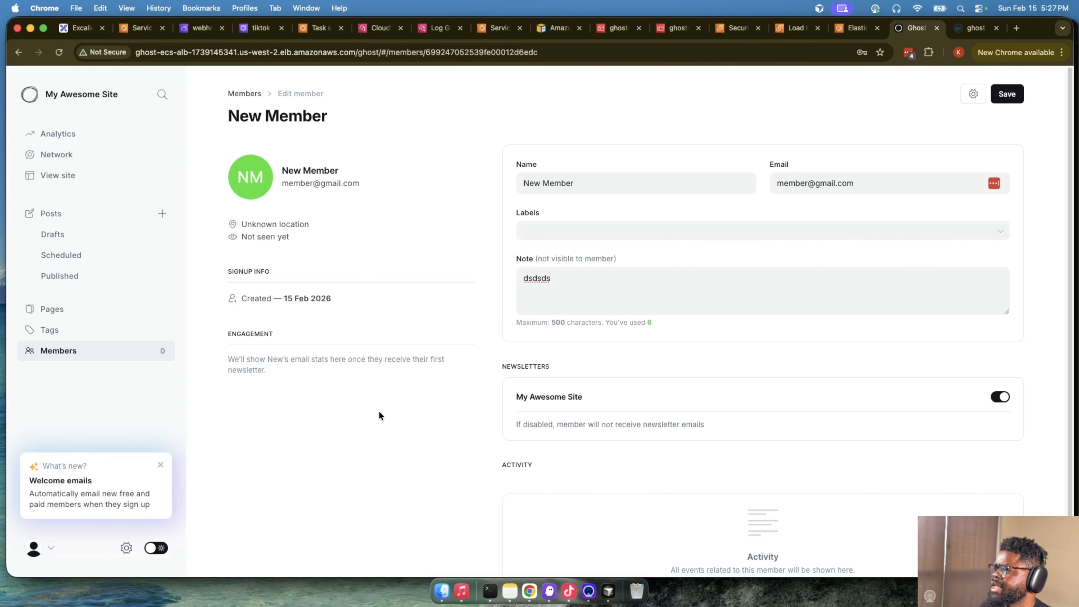
pyautogui.scroll(-3, 378, 414)
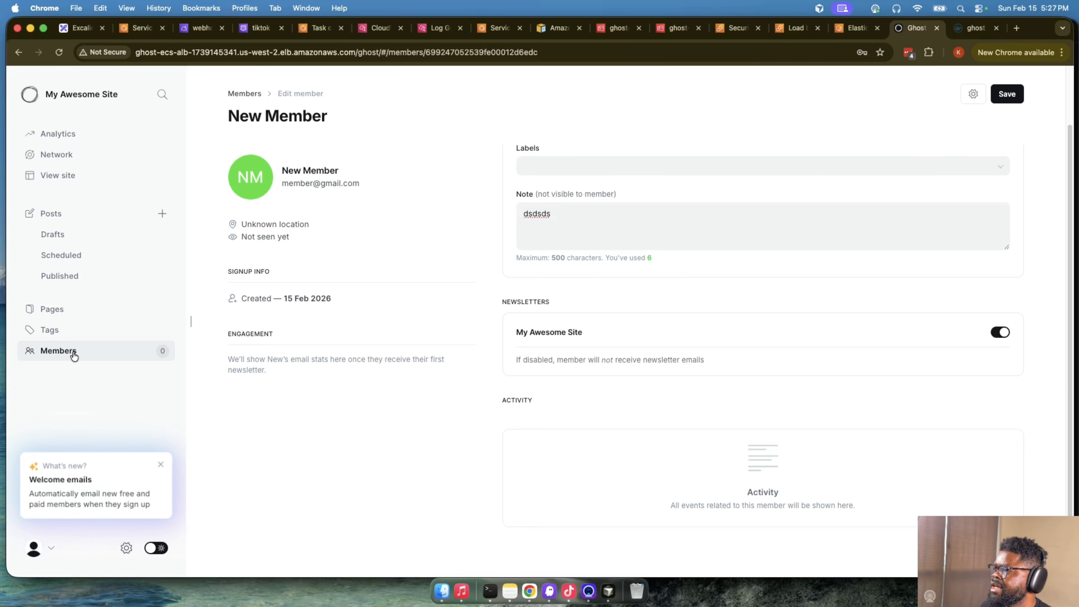
pyautogui.click(126, 548)
pyautogui.scroll(-8, 306, 454)
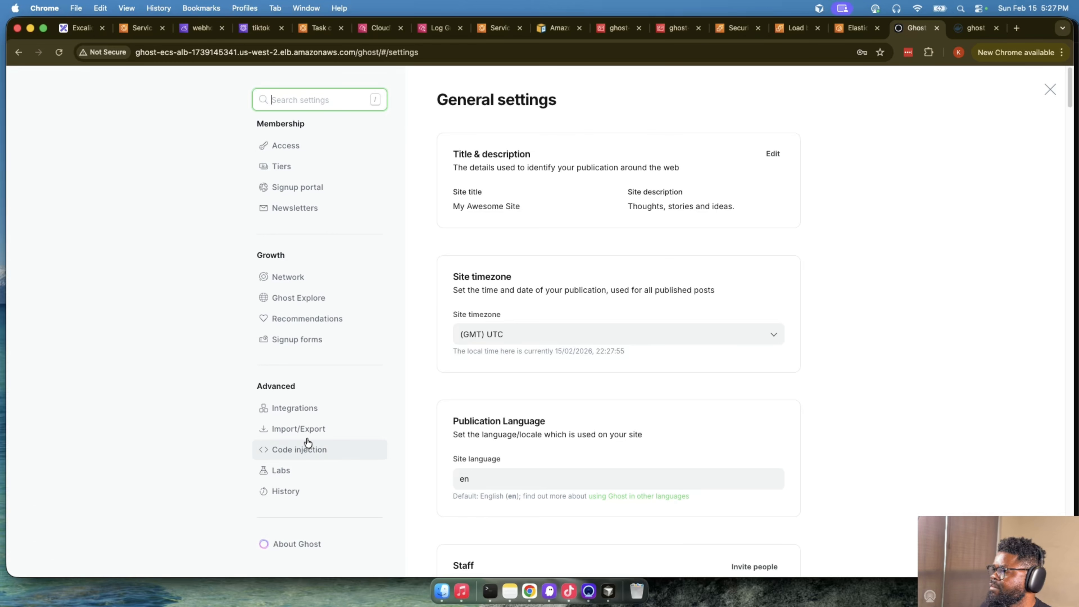
pyautogui.click(306, 408)
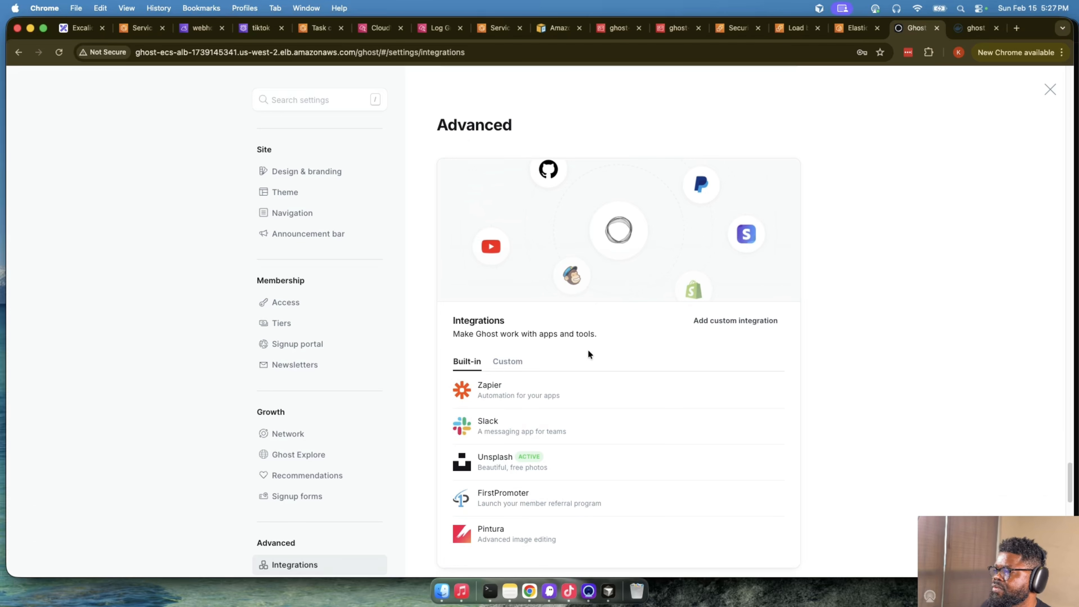
pyautogui.click(507, 361)
pyautogui.click(580, 406)
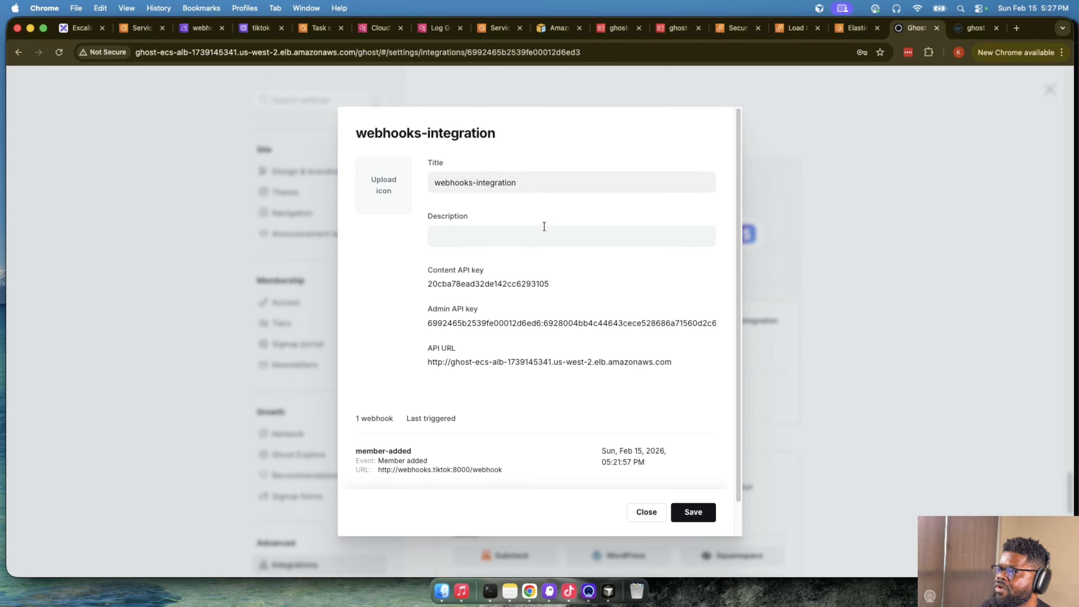
# - Open the member-added webhook and copy its full target URL
pyautogui.scroll(-2, 546, 322)
pyautogui.click(469, 422)
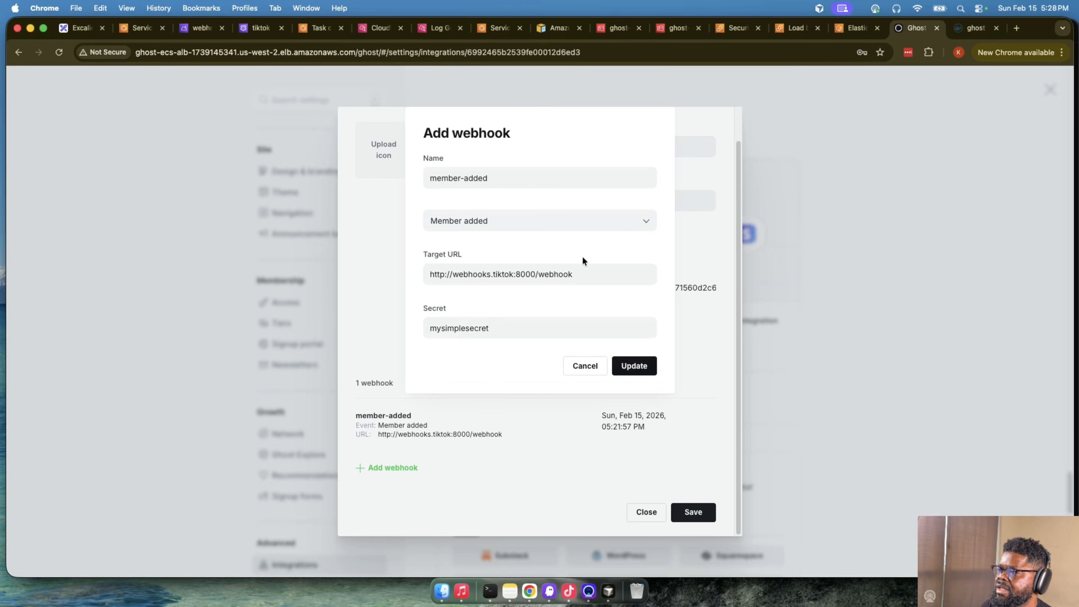
pyautogui.click(584, 275)
pyautogui.press('super+a')
pyautogui.press('super+c')
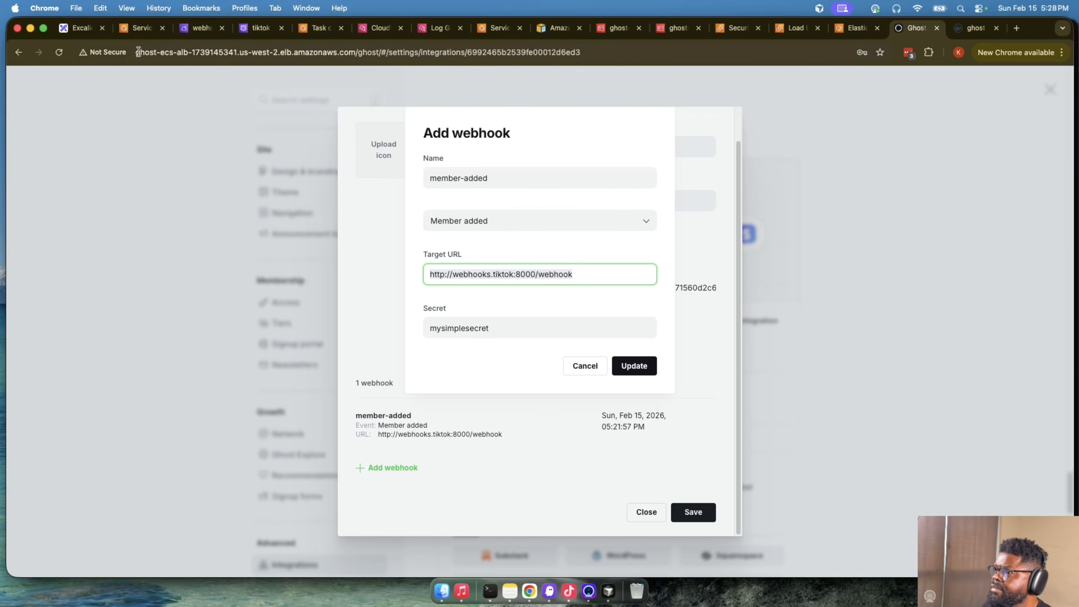
pyautogui.click(82, 32)
pyautogui.scroll(2, 543, 293)
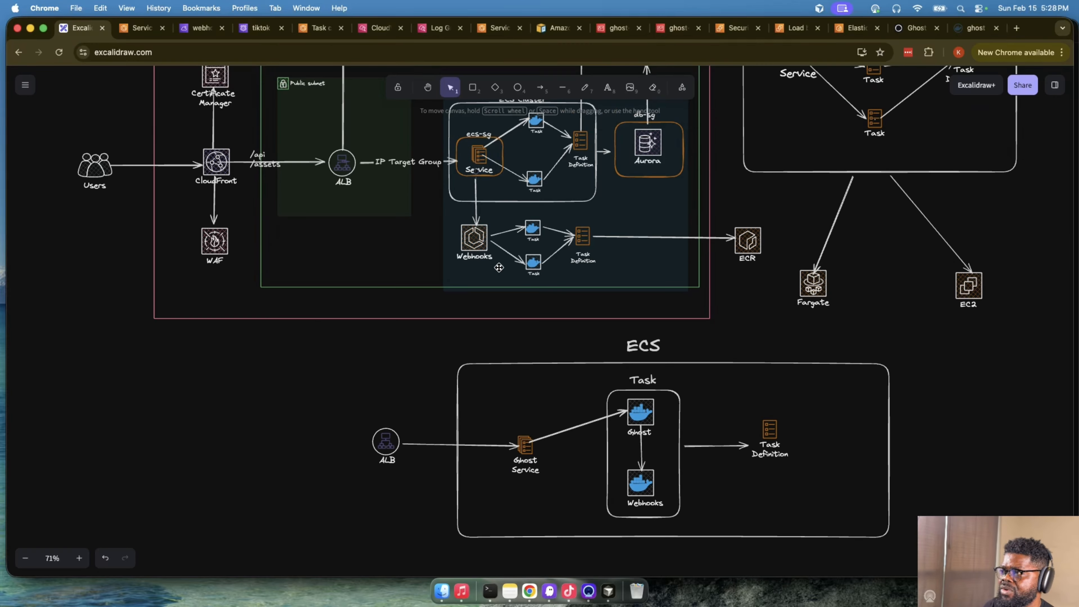
pyautogui.doubleClick(472, 195)
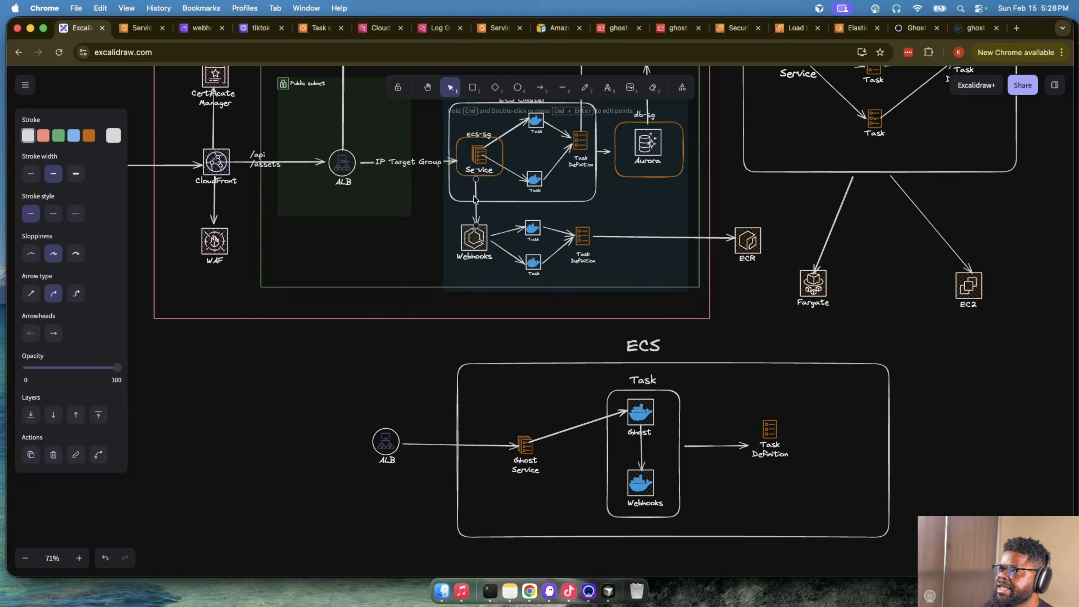
pyautogui.press('super+v')
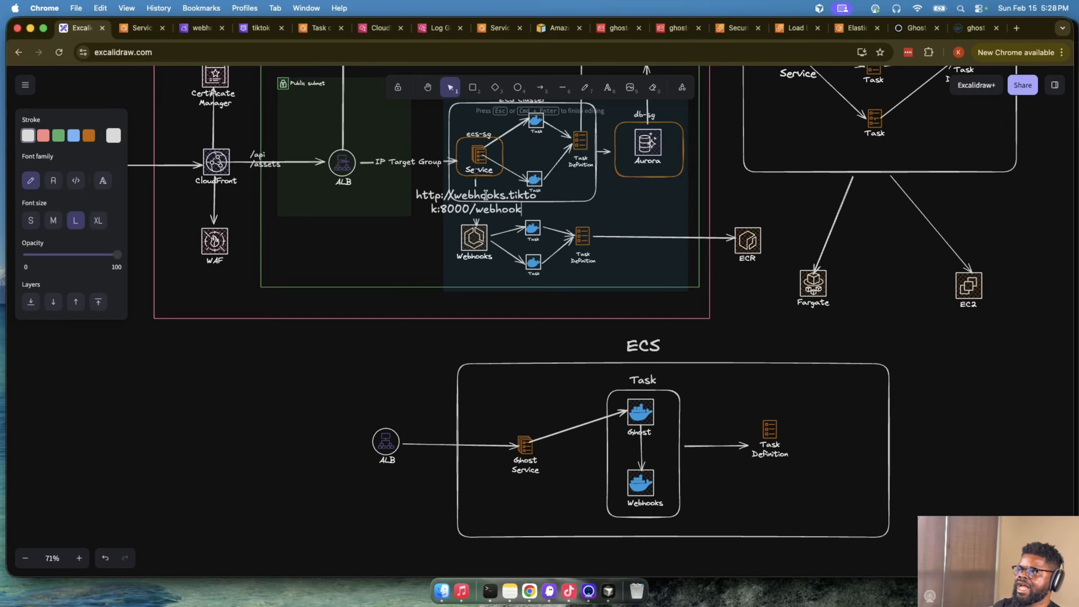
pyautogui.press('Escape')
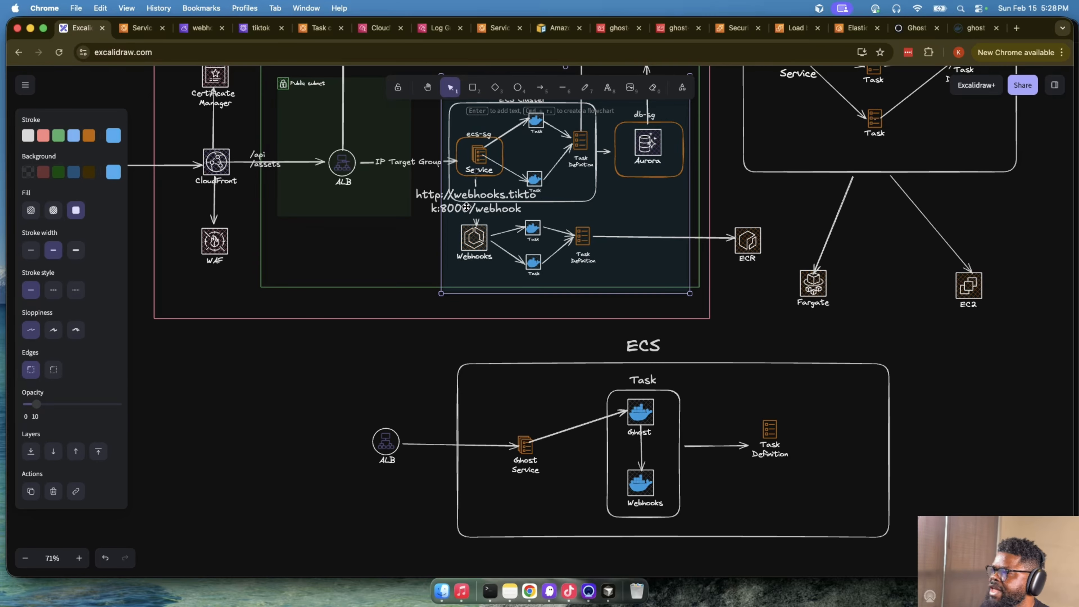
# - Copy the URL from the Service-to-Webhooks arrow label and undo adding that label
pyautogui.doubleClick(427, 194)
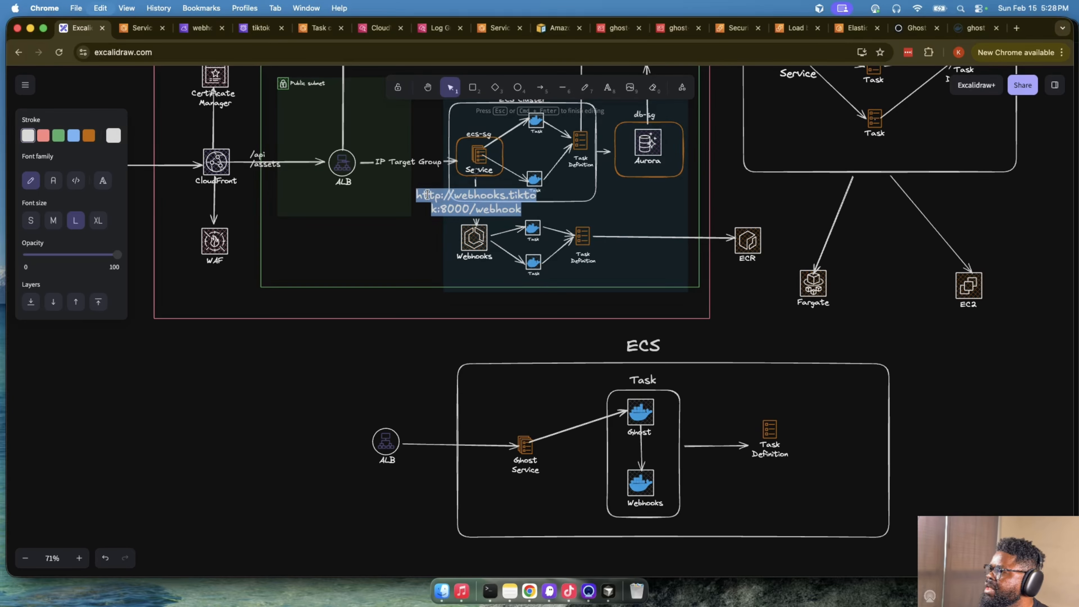
pyautogui.click(423, 216)
pyautogui.press('super+c')
pyautogui.click(402, 294)
pyautogui.press('super+z')
pyautogui.press('super+z')
pyautogui.press('super+z')
pyautogui.press('super+z')
pyautogui.press('super+z')
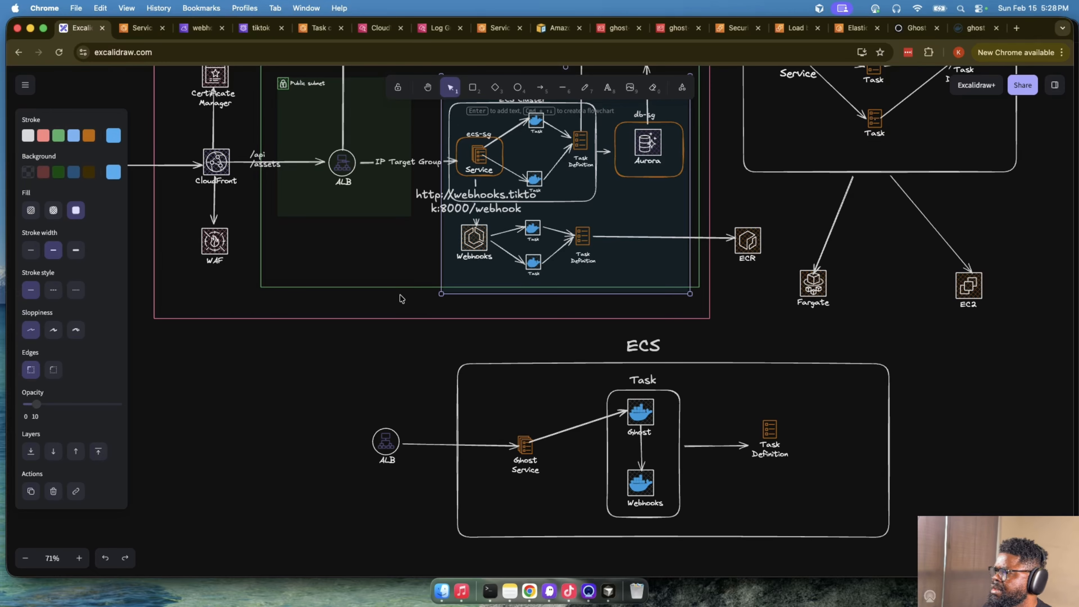
pyautogui.press('super+z')
pyautogui.scroll(1, 427, 251)
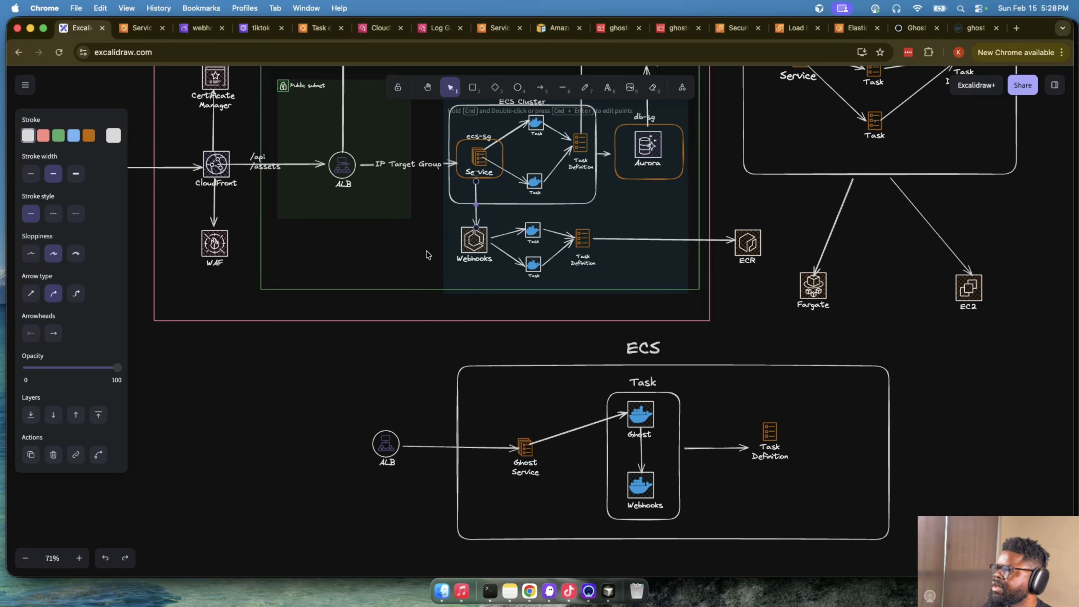
pyautogui.scroll(5, 637, 127)
pyautogui.click(608, 87)
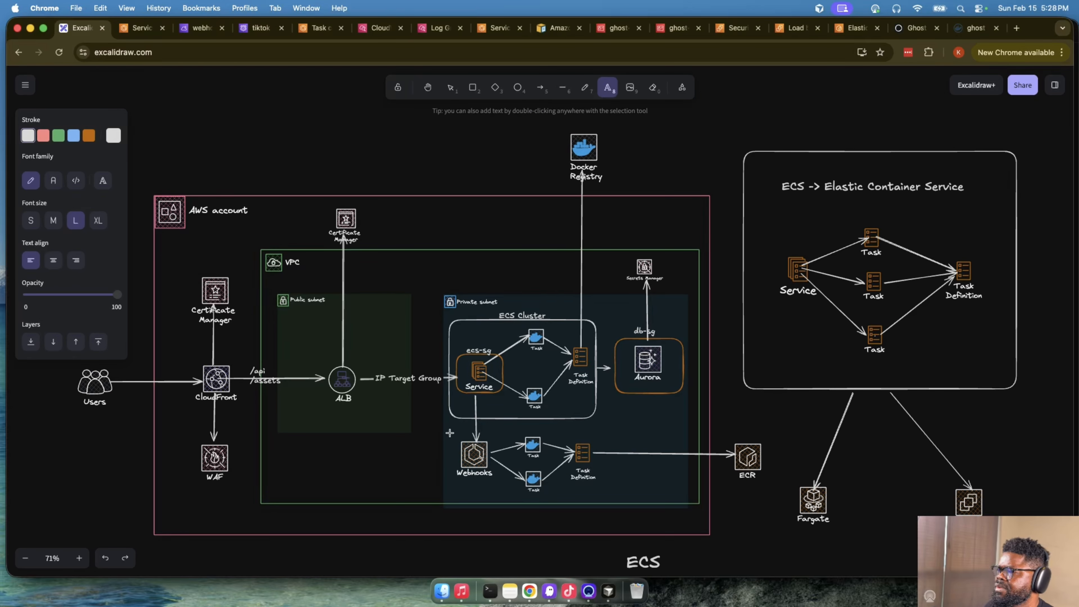
pyautogui.click(434, 437)
pyautogui.press('super+v')
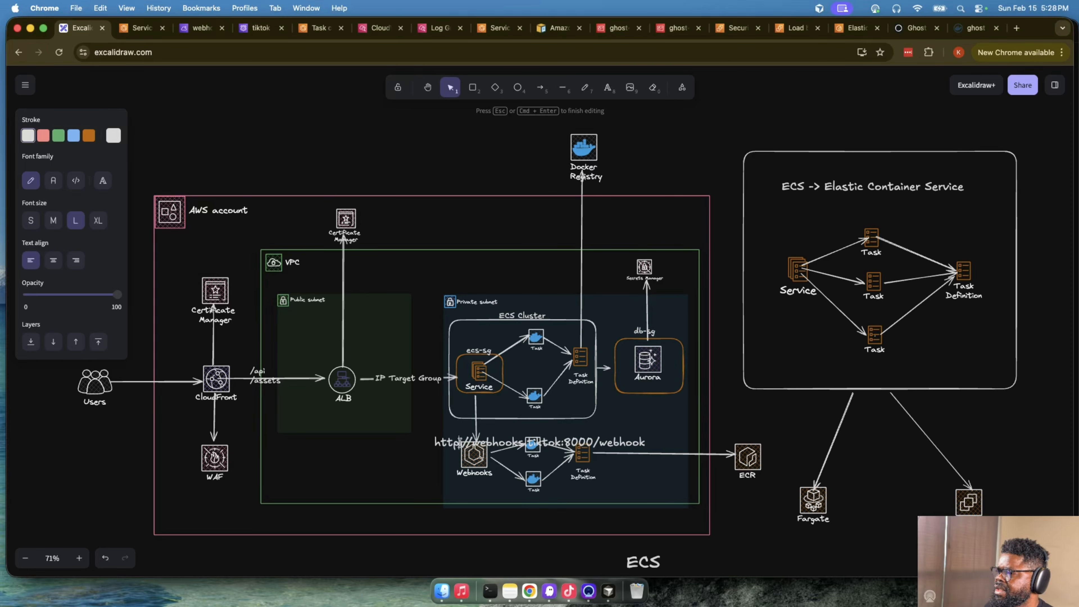
pyautogui.click(423, 449)
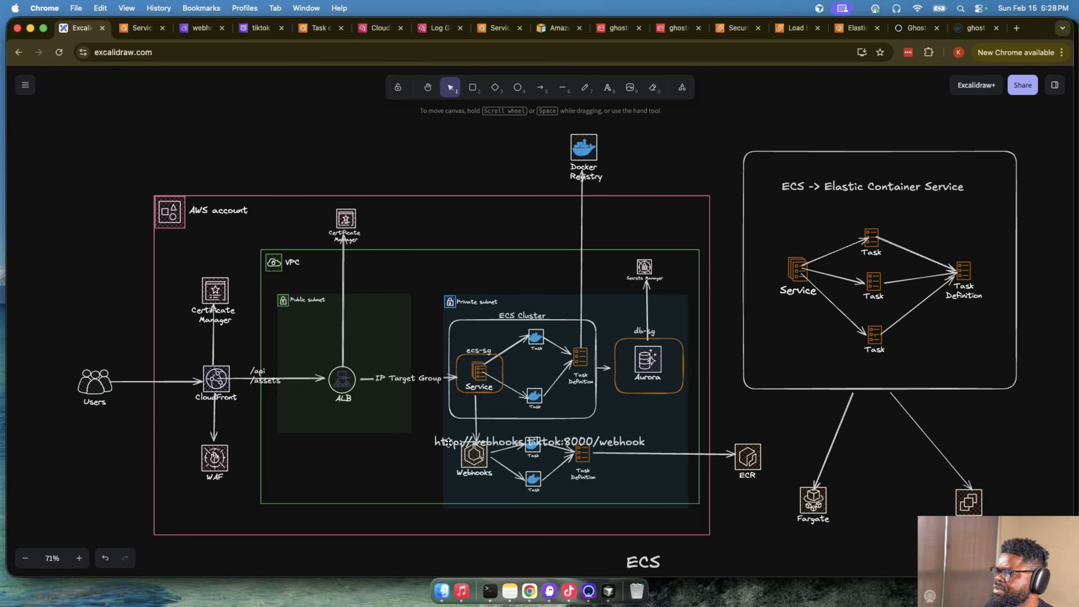
# - Shrink the webhook URL text slightly and move it over the arrow between Service and Webhooks
pyautogui.click(459, 445)
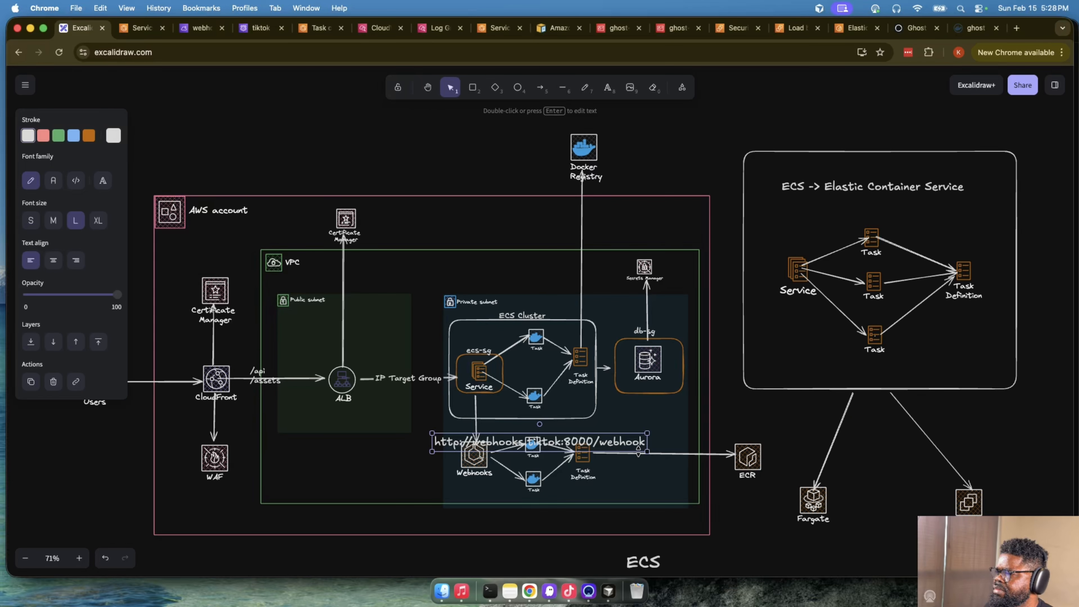
pyautogui.moveTo(646, 453); pyautogui.dragTo(640, 421)
pyautogui.moveTo(513, 428); pyautogui.dragTo(474, 411)
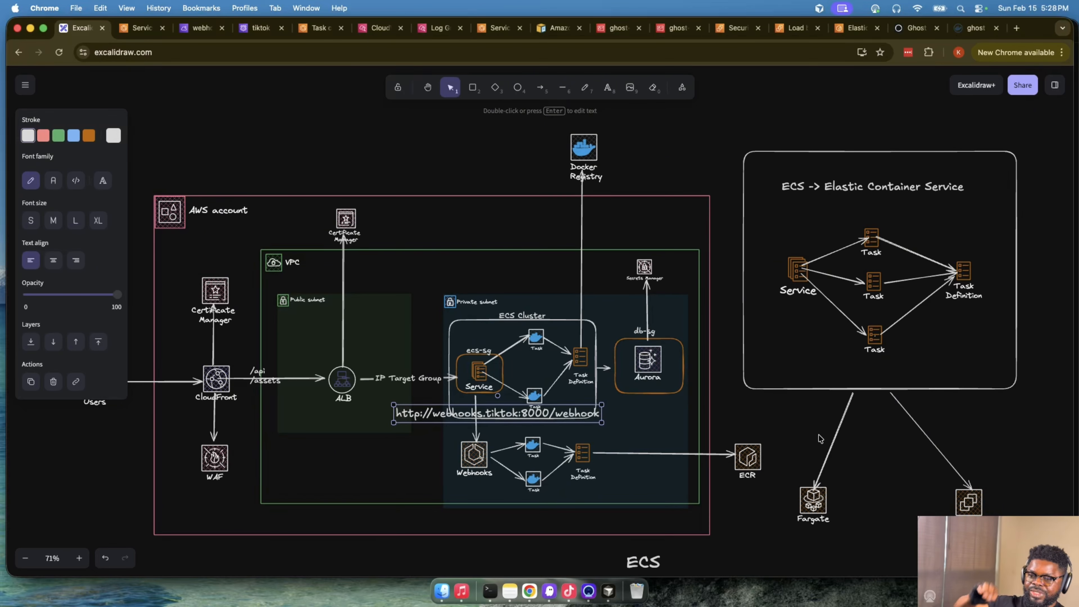
pyautogui.click(793, 424)
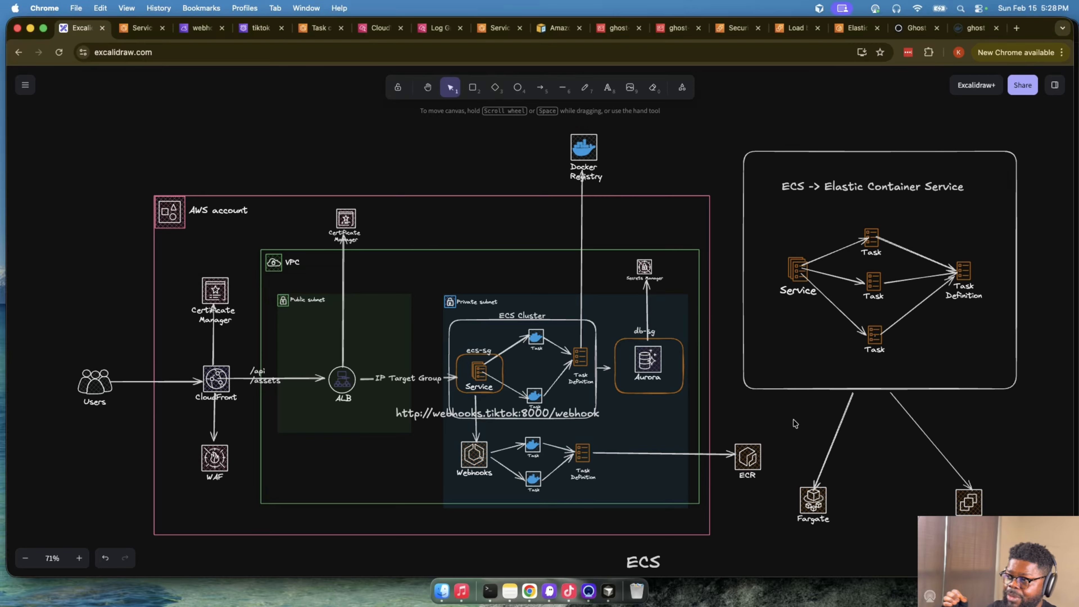
# - Compare the single-task ECS diagram with the two separate Webhooks tasks in the AWS architecture diagram
pyautogui.scroll(-5, 794, 423)
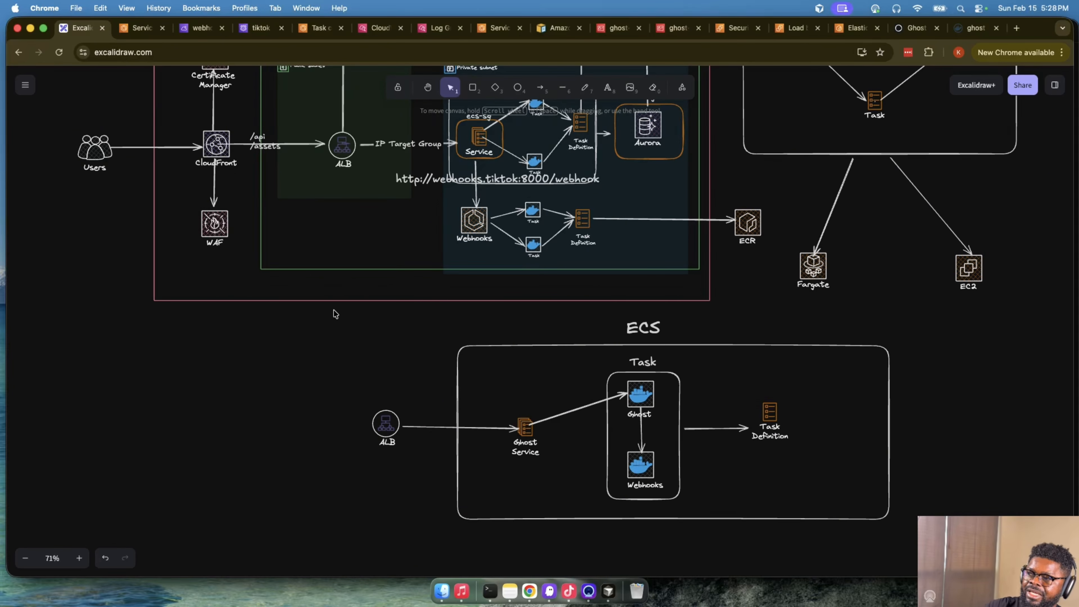
pyautogui.moveTo(334, 310); pyautogui.dragTo(1036, 538)
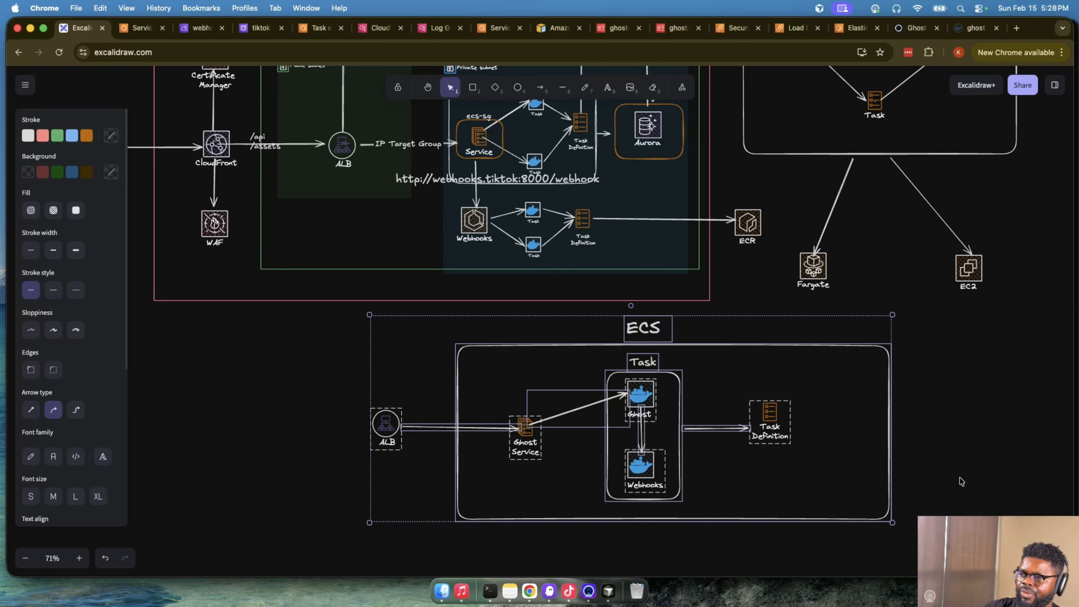
pyautogui.scroll(5, 961, 481)
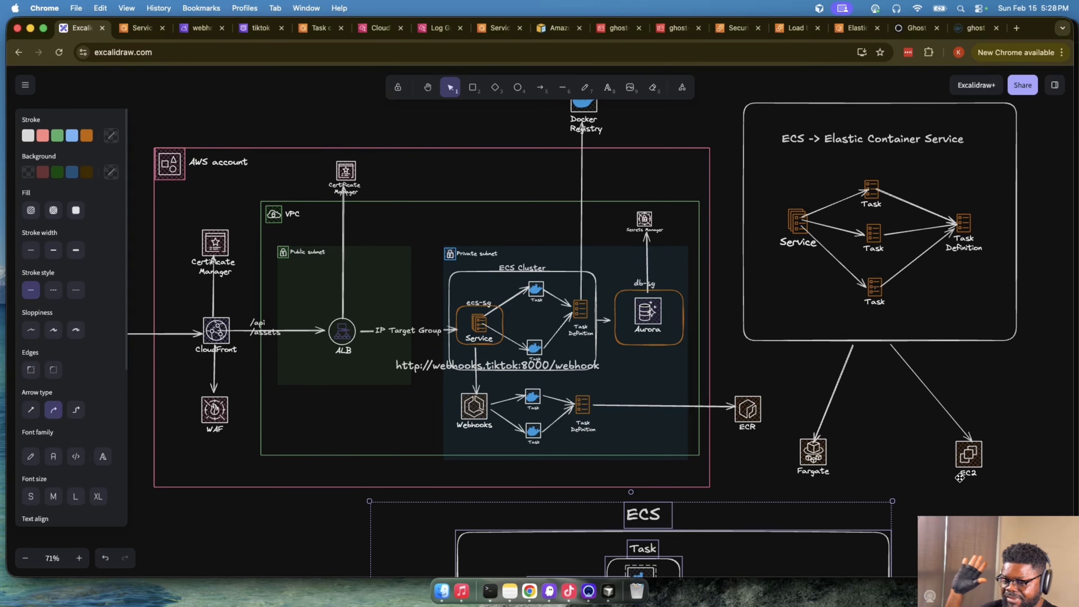
pyautogui.click(979, 458)
pyautogui.click(1001, 439)
pyautogui.click(532, 397)
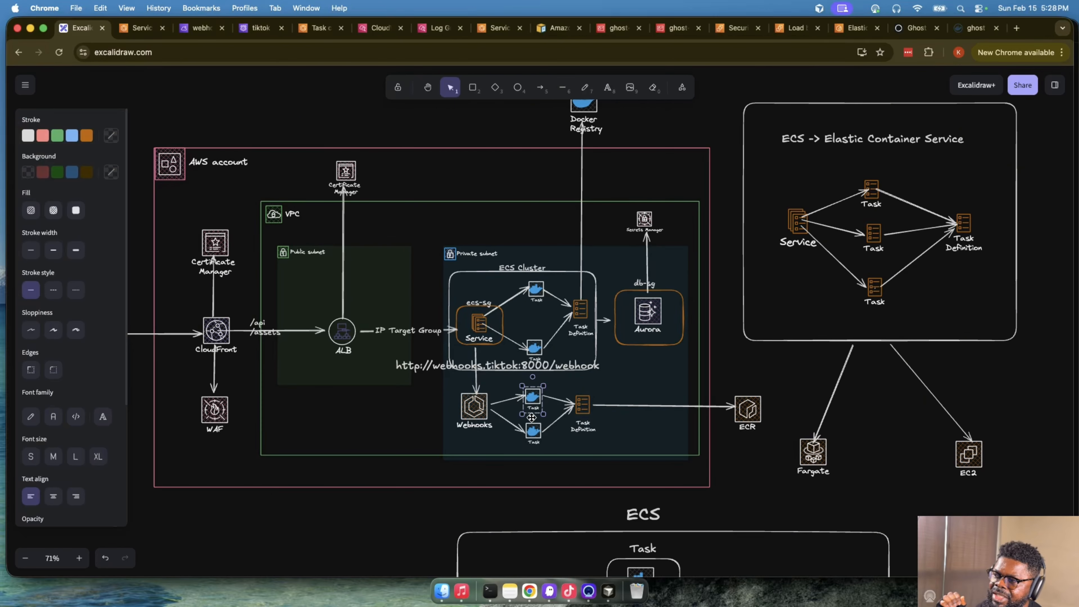
pyautogui.click(534, 427)
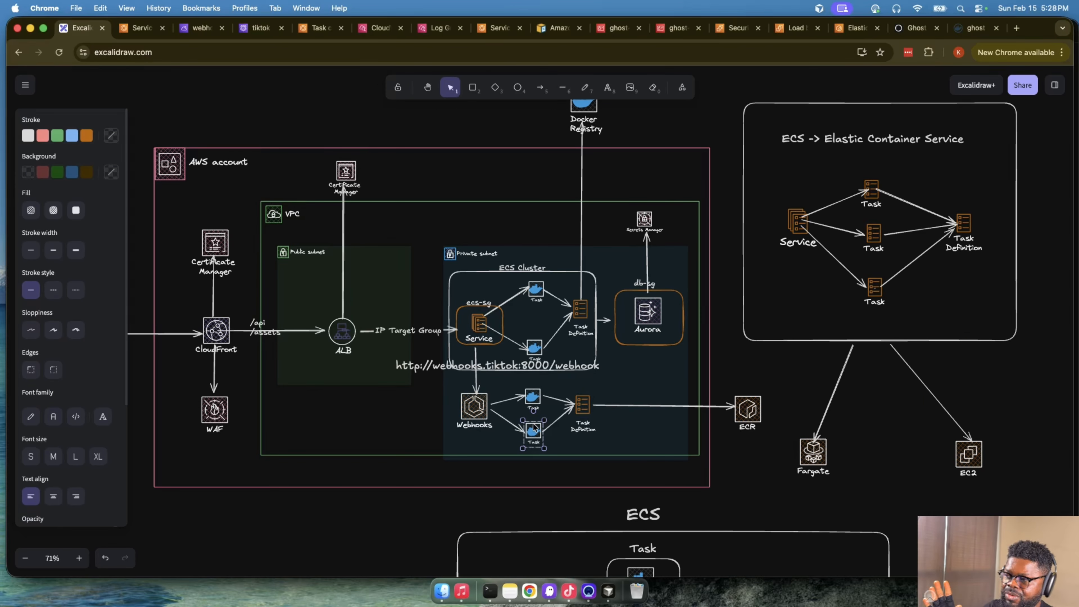
# - Nudge the webhook URL text slightly down toward the Webhooks service and select the upper Webhooks task
pyautogui.moveTo(481, 368); pyautogui.dragTo(481, 373)
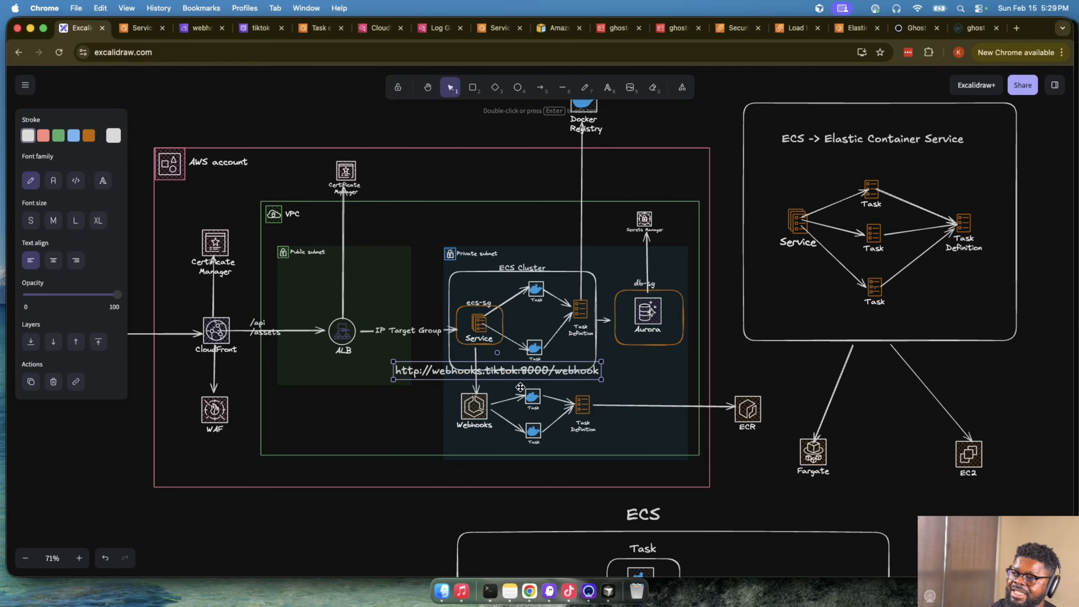
pyautogui.click(531, 396)
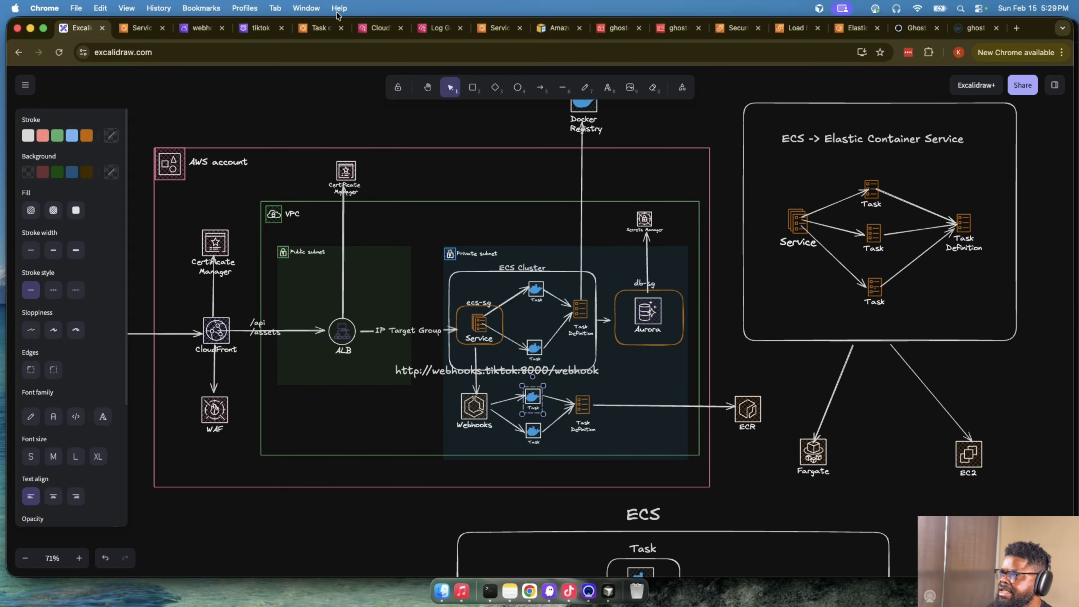
# - Switch to the Ghost task page in the ECS console, enlarge CloudShell and reconnect its terminal session
pyautogui.click(319, 27)
pyautogui.click(914, 215)
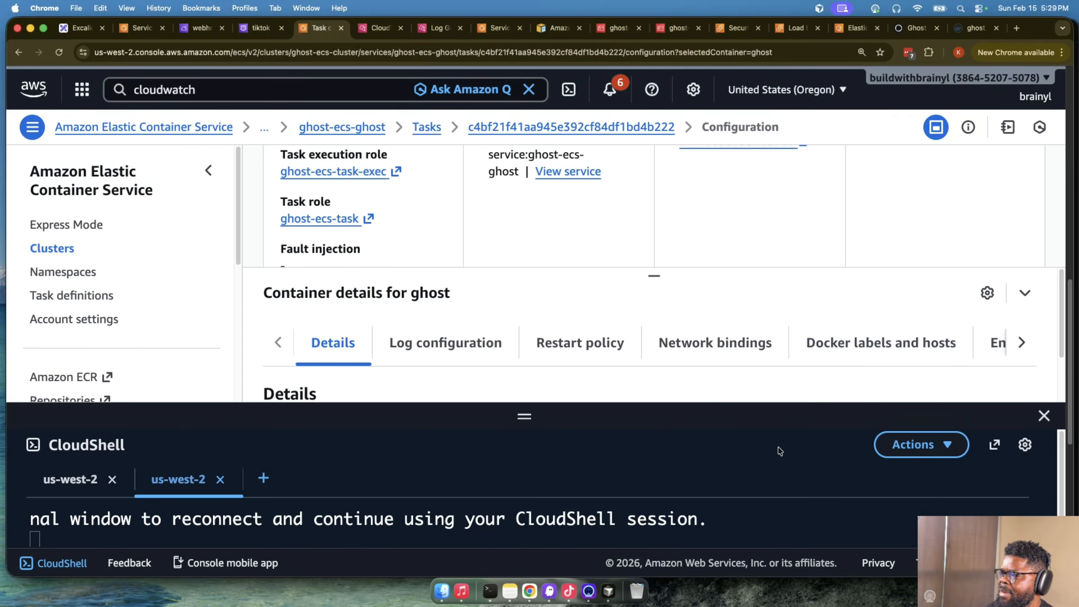
pyautogui.moveTo(518, 417); pyautogui.dragTo(518, 294)
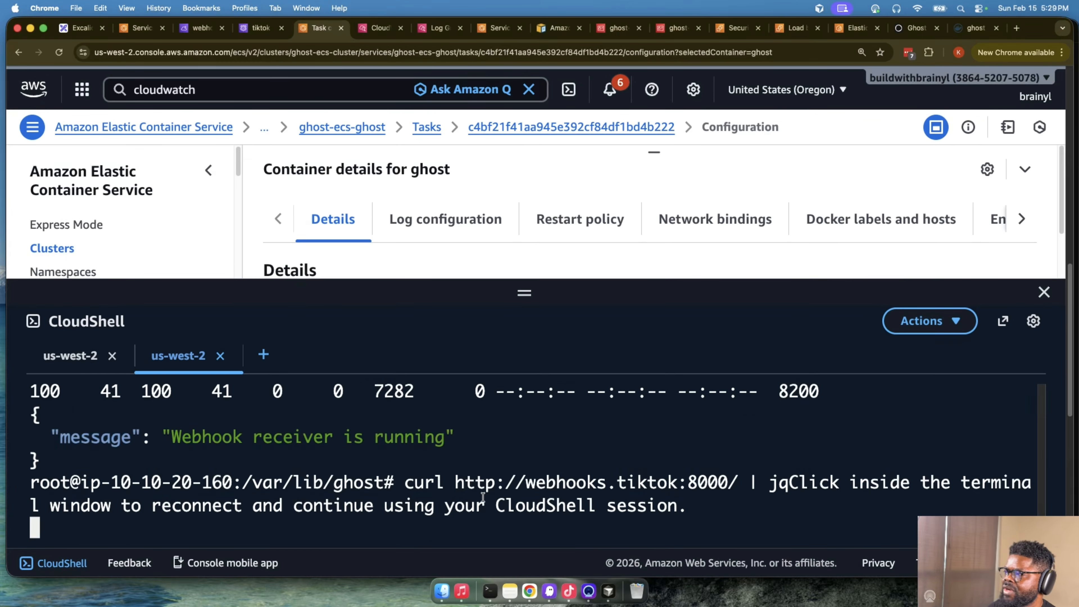
pyautogui.click(488, 467)
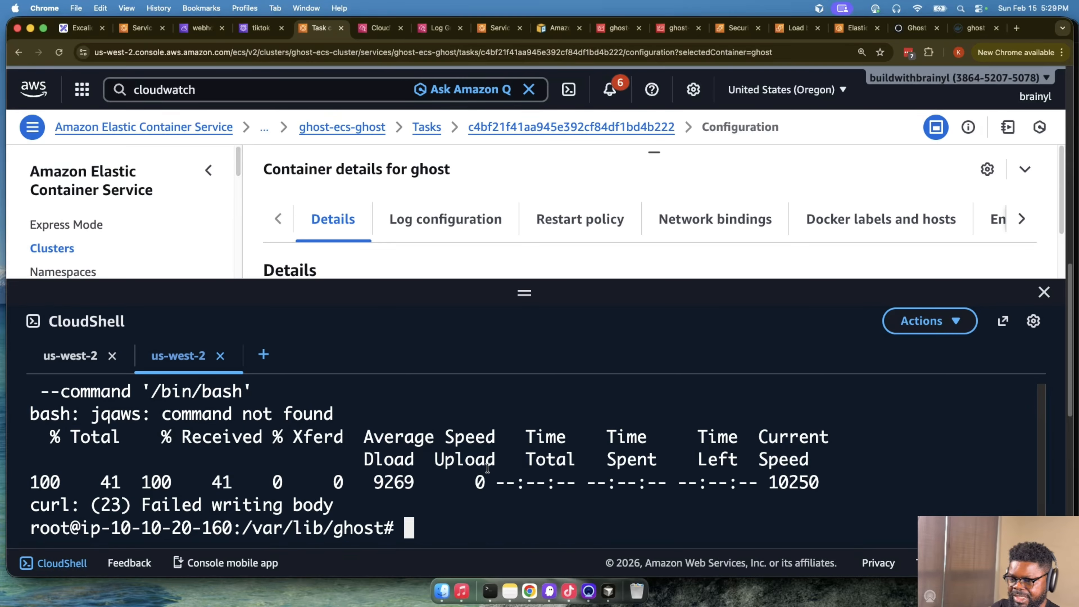
# - Run dig +short webhooks.tiktok in the Ghost container and highlight the queried hostname
pyautogui.press('Up')
pyautogui.press('Up')
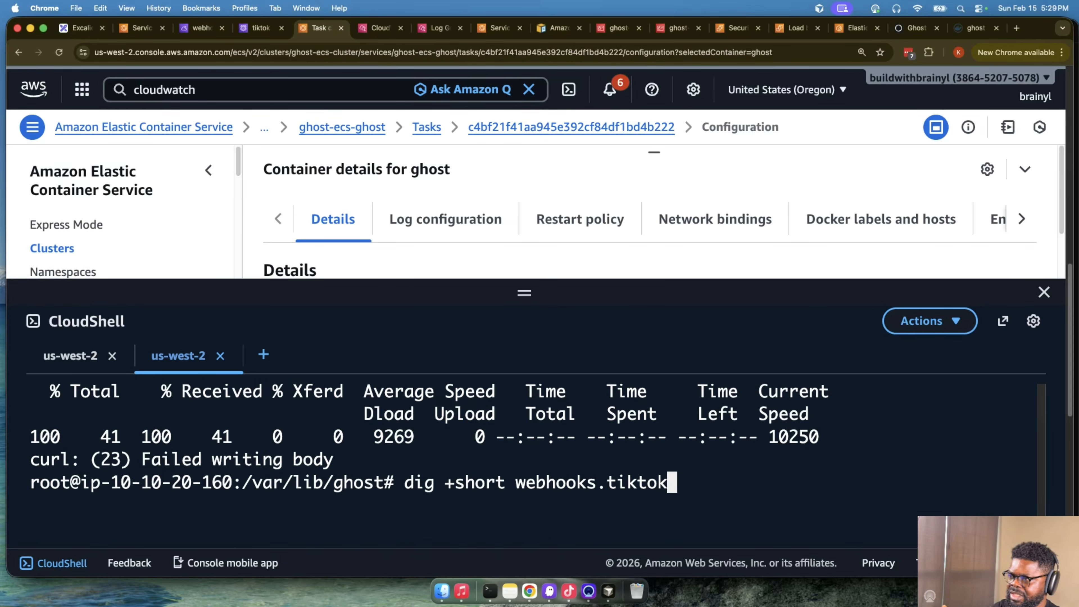
pyautogui.press('Return')
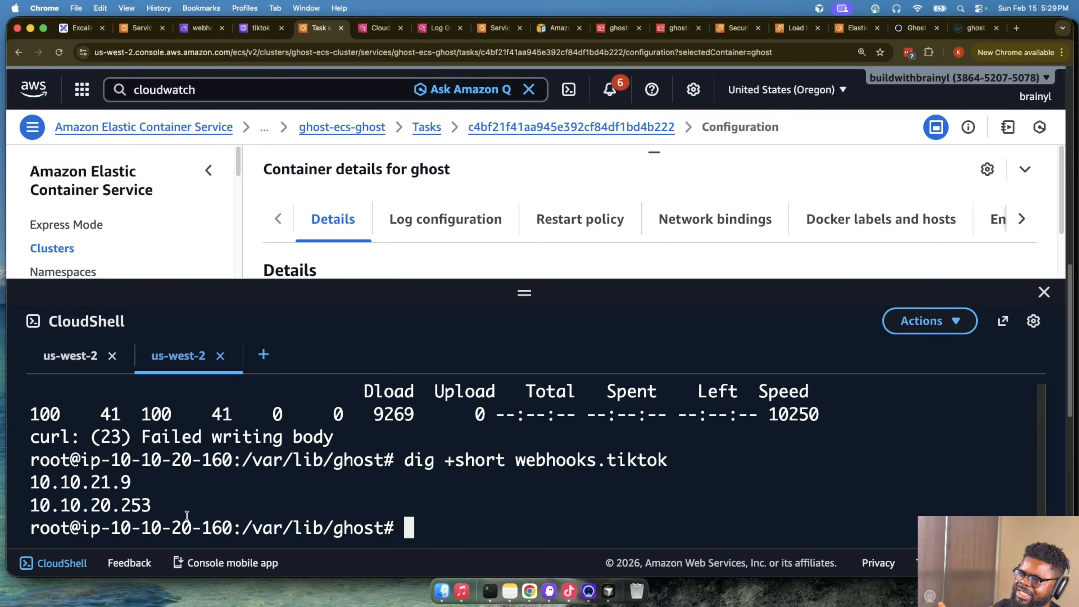
pyautogui.moveTo(160, 508)
pyautogui.mouseDown()
pyautogui.moveTo(102, 505)
pyautogui.moveTo(21, 481)
pyautogui.moveTo(151, 505)
pyautogui.mouseUp()
pyautogui.moveTo(515, 460); pyautogui.dragTo(759, 463)
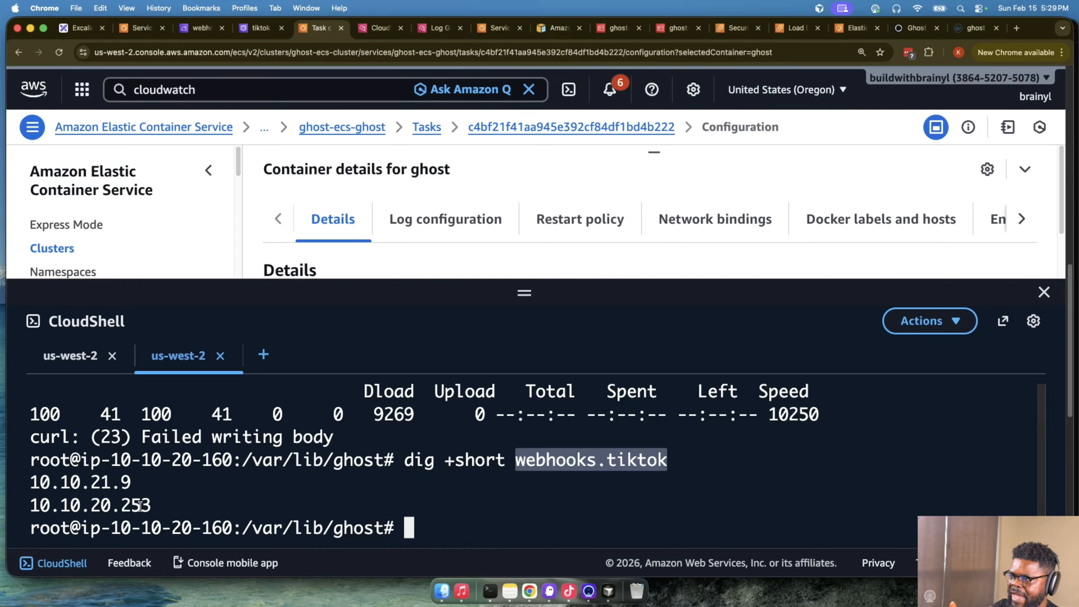
# - Highlight the IP addresses returned by the webhooks.tiktok lookup in the CloudShell output and clear the selection
pyautogui.moveTo(151, 505); pyautogui.dragTo(131, 495)
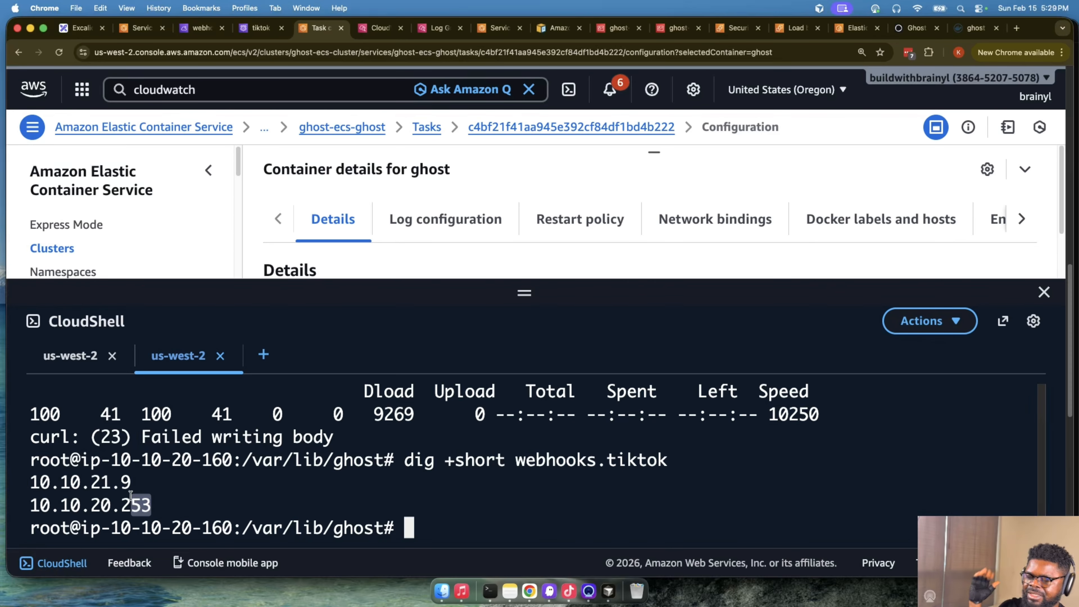
pyautogui.moveTo(150, 505); pyautogui.dragTo(99, 485)
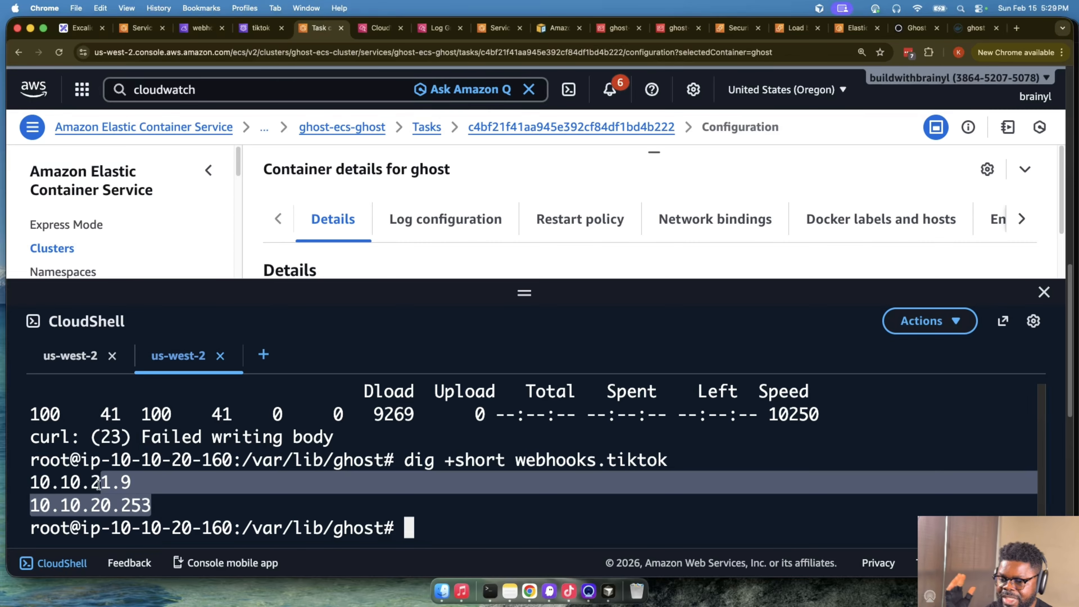
pyautogui.click(156, 509)
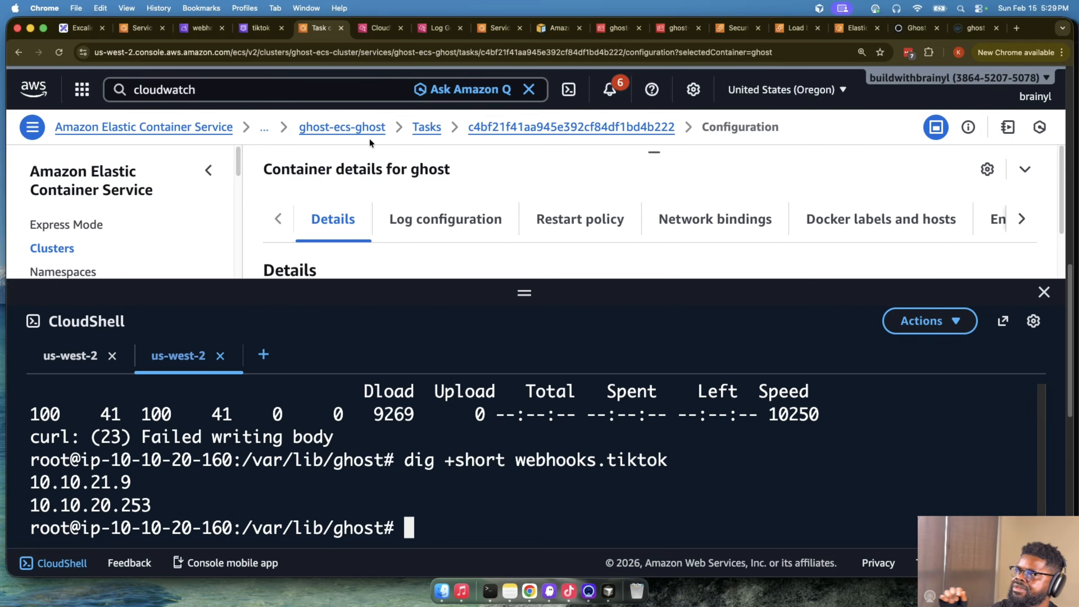
# - Open the tiktok hosted zone in Route 53 and highlight the webhooks.tiktok record's value
pyautogui.click(142, 28)
pyautogui.click(246, 30)
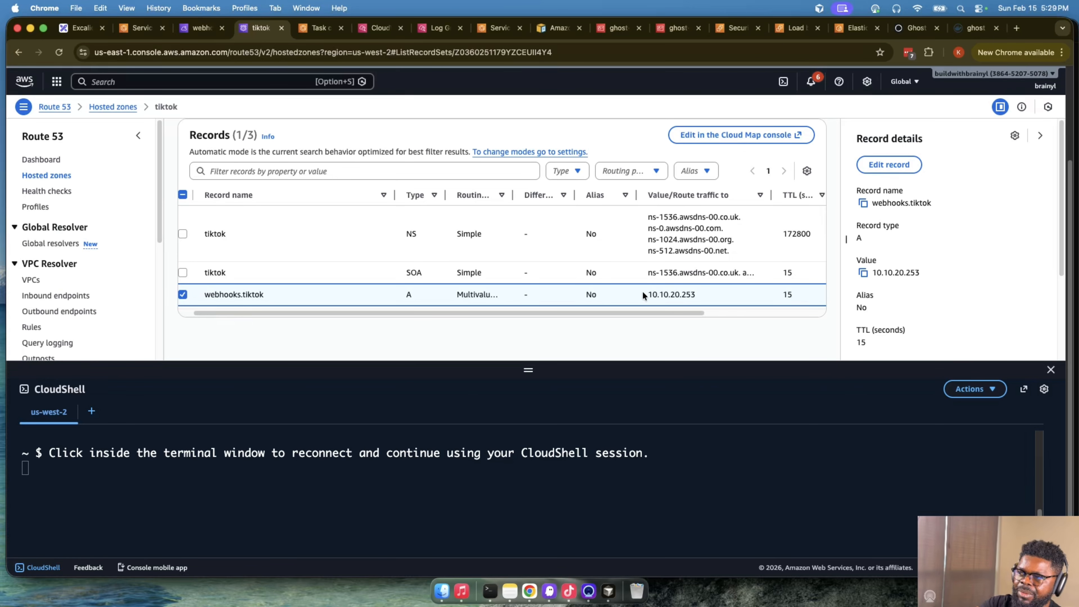
pyautogui.moveTo(643, 294); pyautogui.dragTo(744, 301)
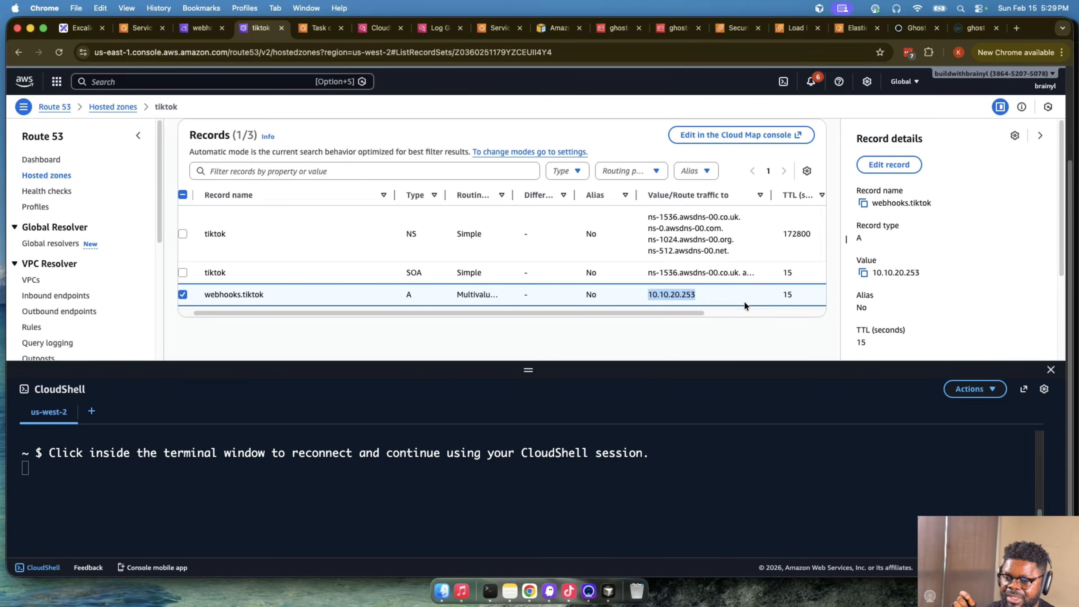
pyautogui.scroll(3, 637, 200)
pyautogui.scroll(-3, 595, 221)
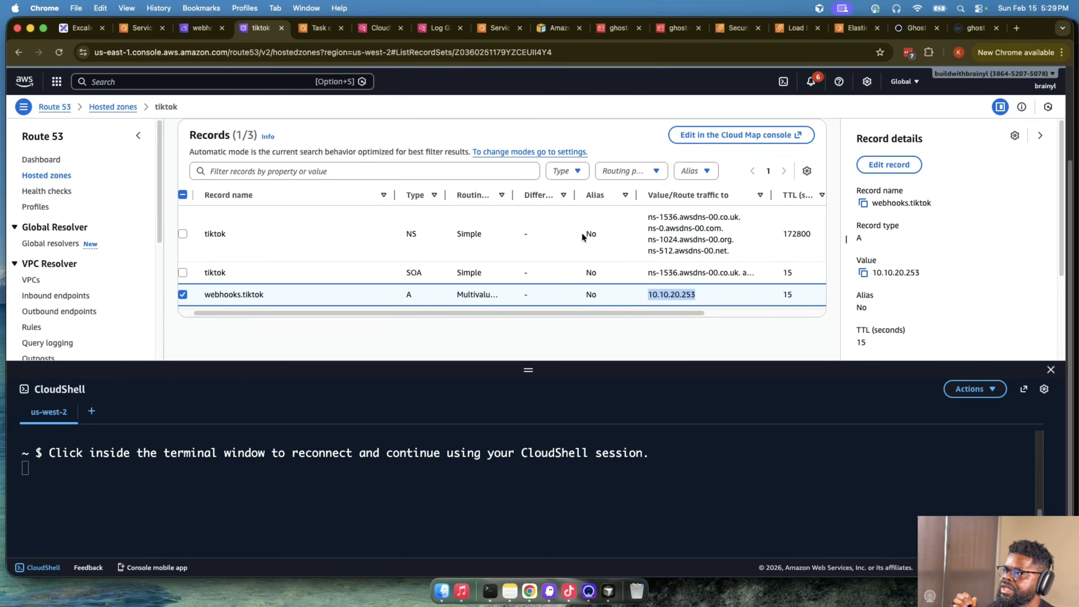
pyautogui.scroll(3, 586, 233)
pyautogui.scroll(-3, 458, 296)
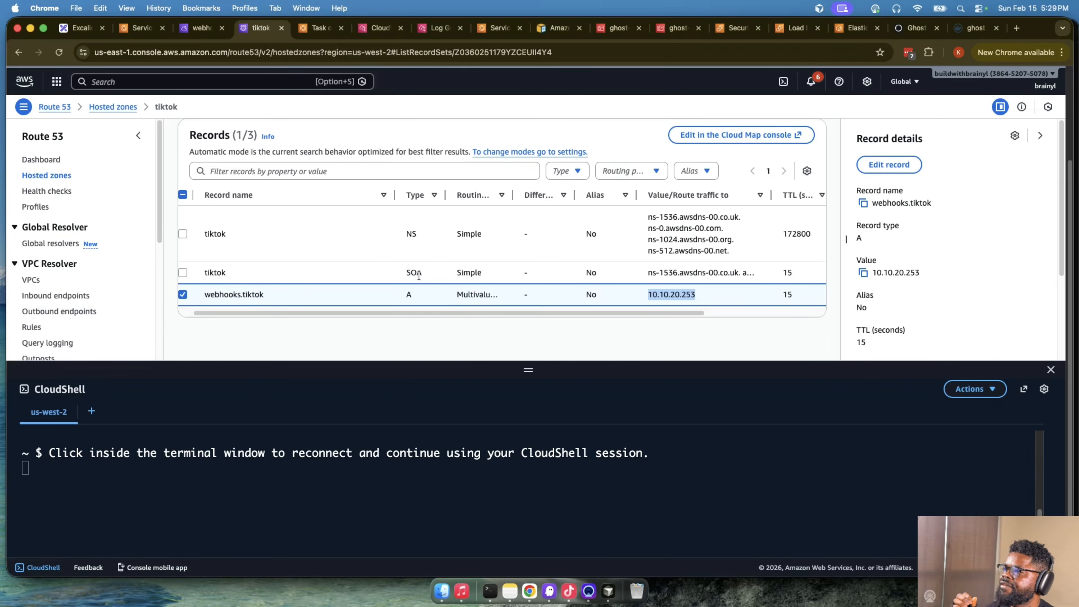
# - Reload the tiktok hosted zone and highlight the value of each webhooks.tiktok A record
pyautogui.click(58, 52)
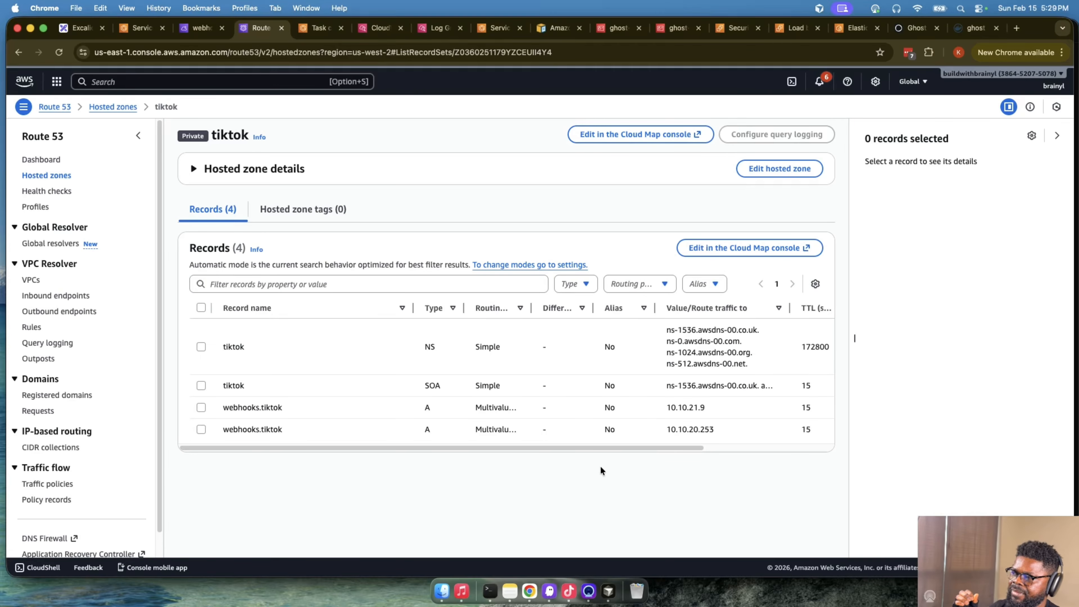
pyautogui.moveTo(664, 407); pyautogui.dragTo(718, 408)
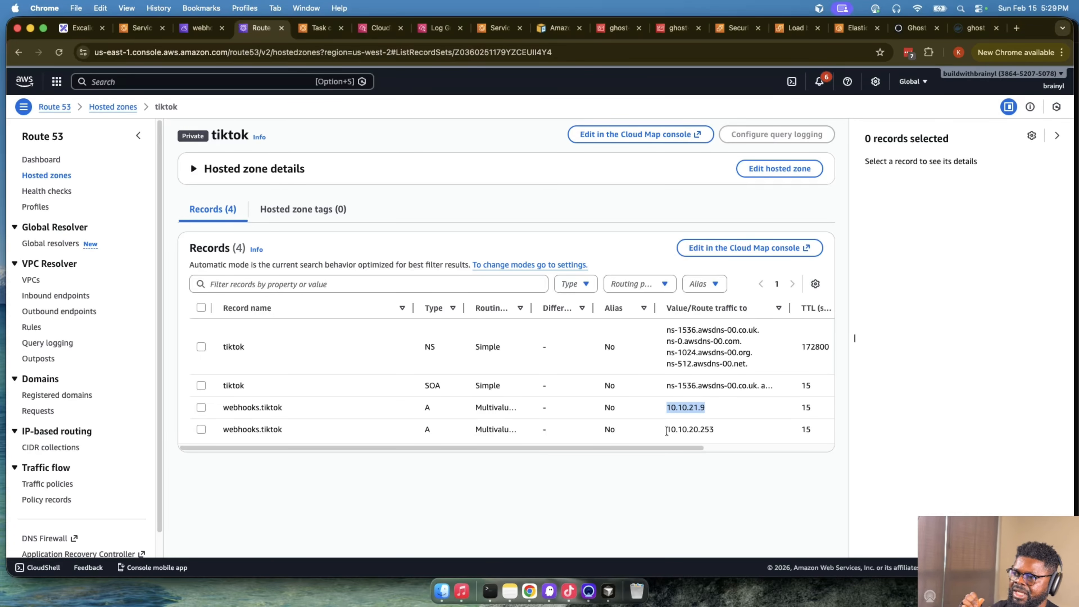
pyautogui.moveTo(665, 429); pyautogui.dragTo(754, 428)
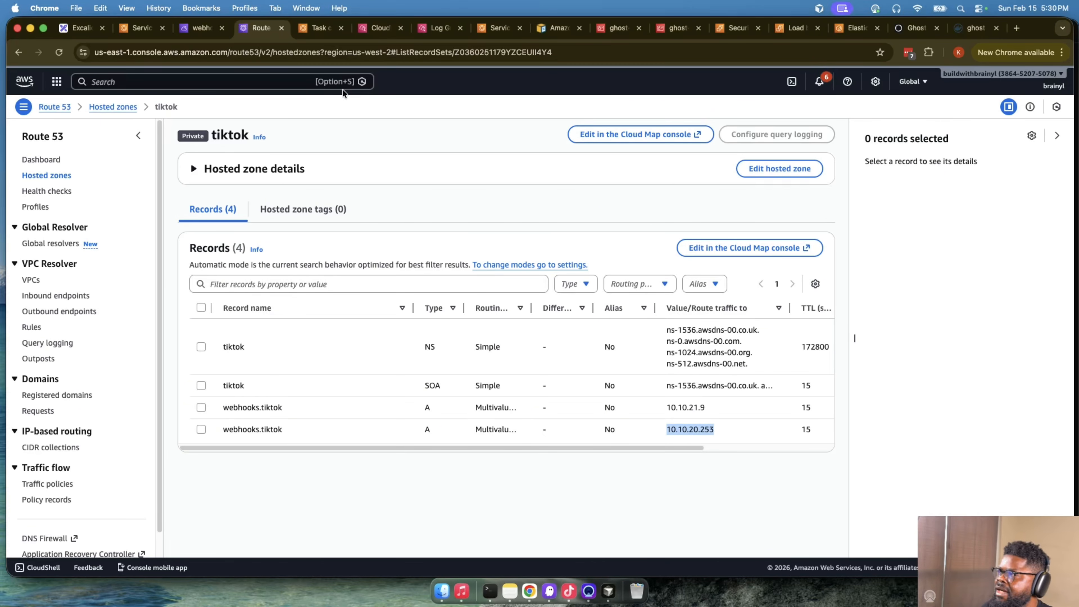
# - Return to the whiteboard and compare the single-task ECS diagram with the AWS architecture diagram
pyautogui.click(81, 27)
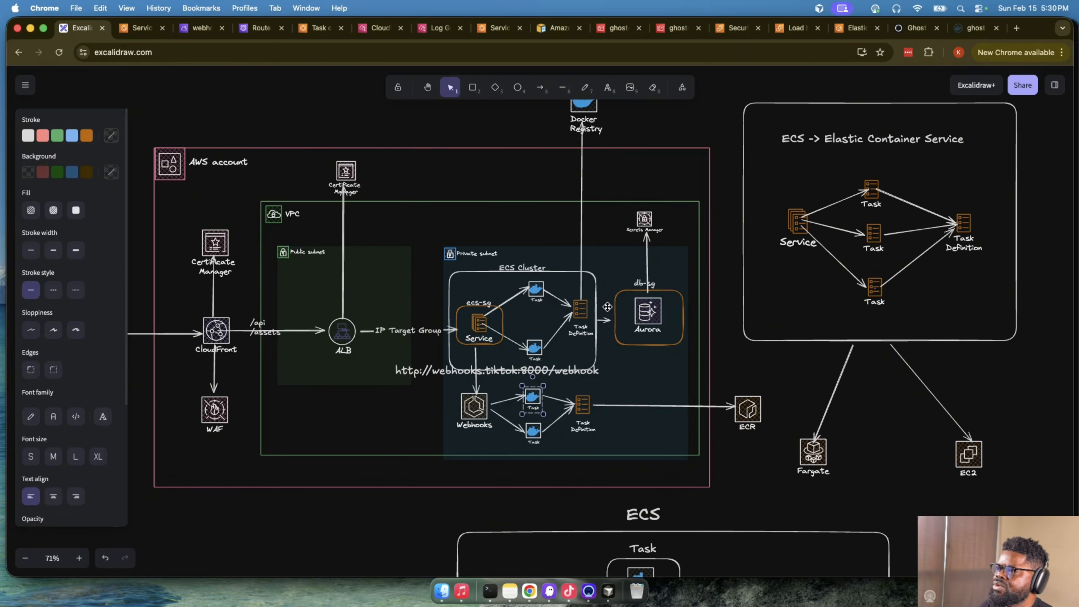
pyautogui.scroll(-14, 700, 326)
pyautogui.scroll(5, 701, 329)
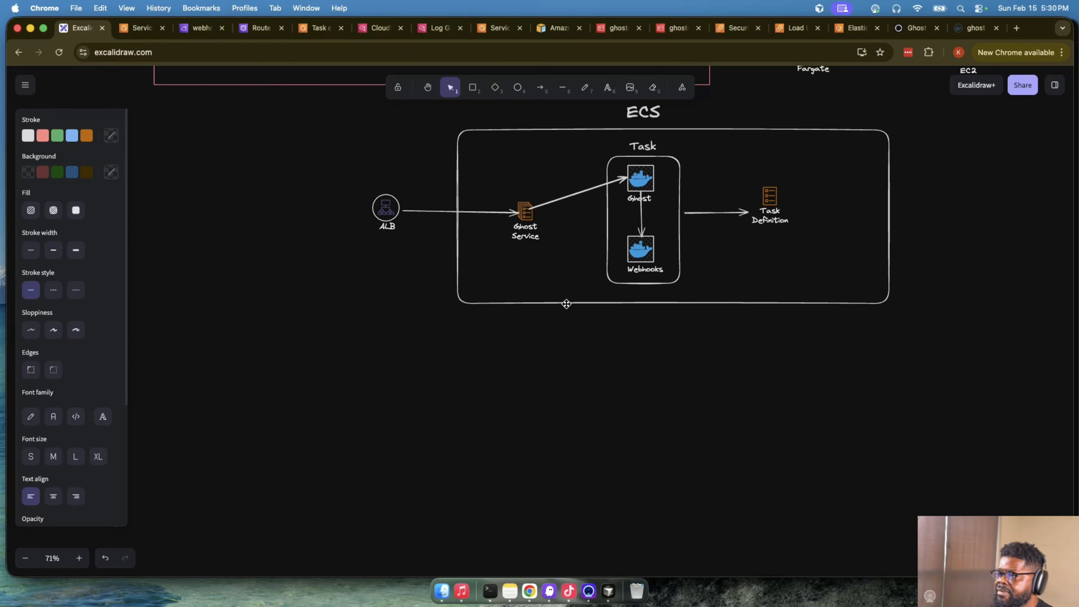
pyautogui.scroll(2, 594, 314)
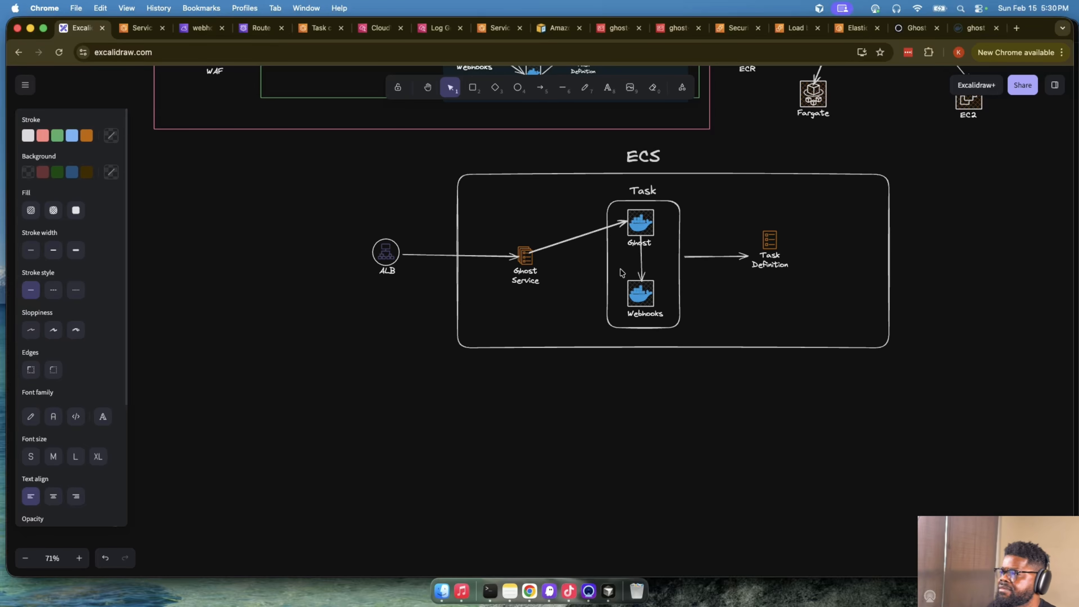
pyautogui.scroll(1, 632, 280)
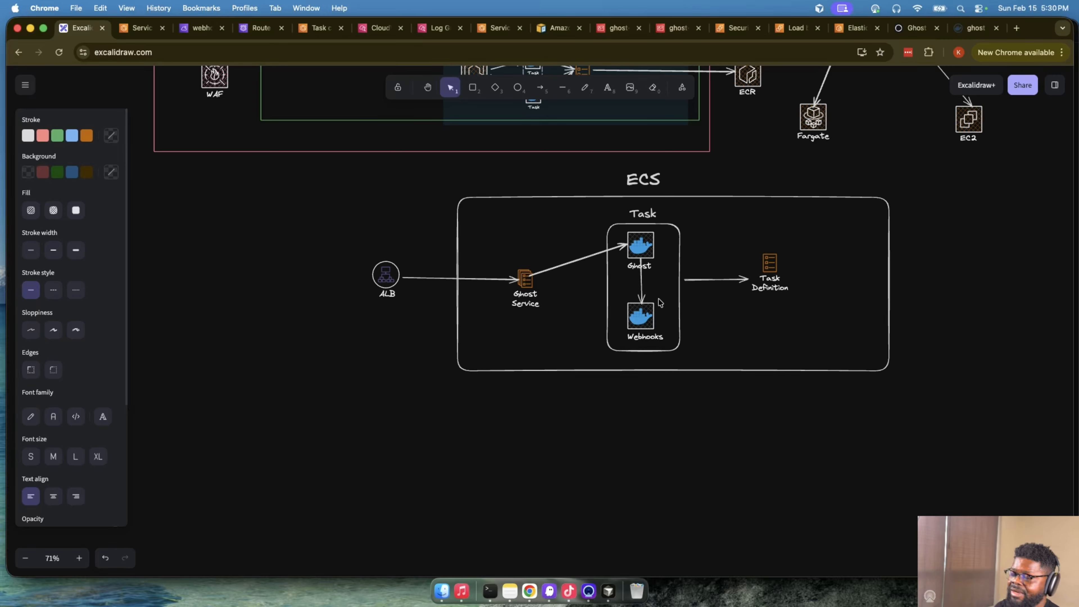
pyautogui.scroll(10, 659, 303)
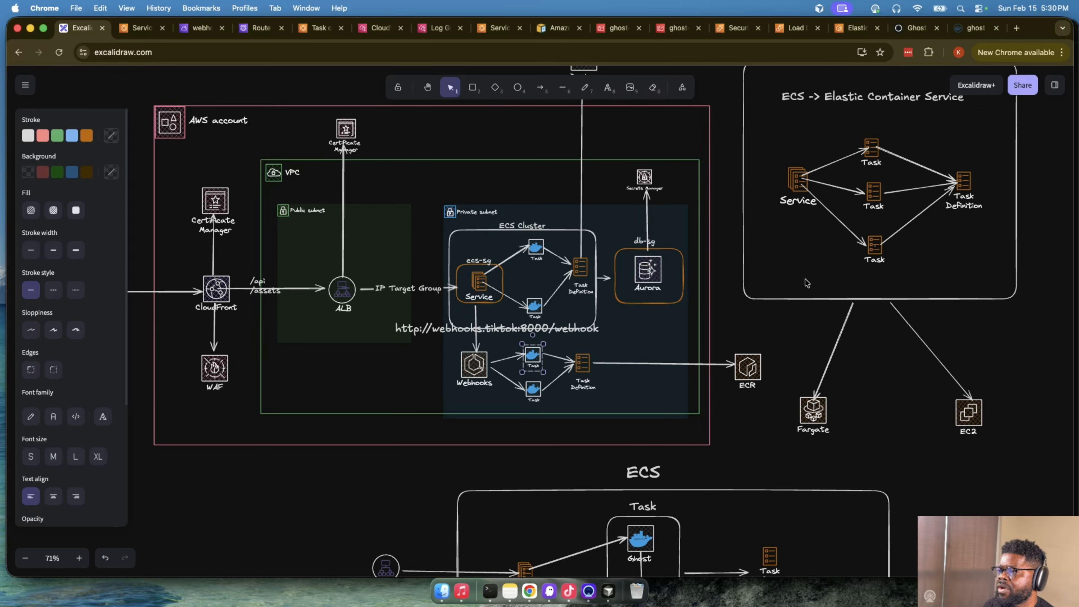
# - Examine the ECS service communication diagrams, comparing the internal ALB layout with the ServiceDiscovery CloudMap layout
pyautogui.scroll(15, 806, 284)
pyautogui.scroll(7, 807, 283)
pyautogui.scroll(-2, 809, 280)
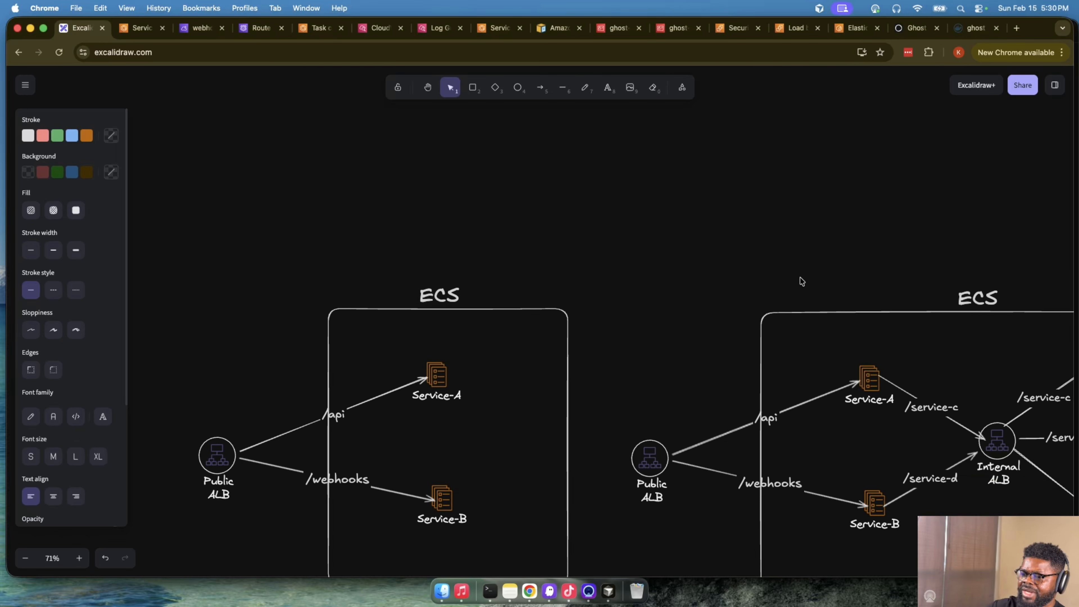
pyautogui.hscroll(20, 801, 281)
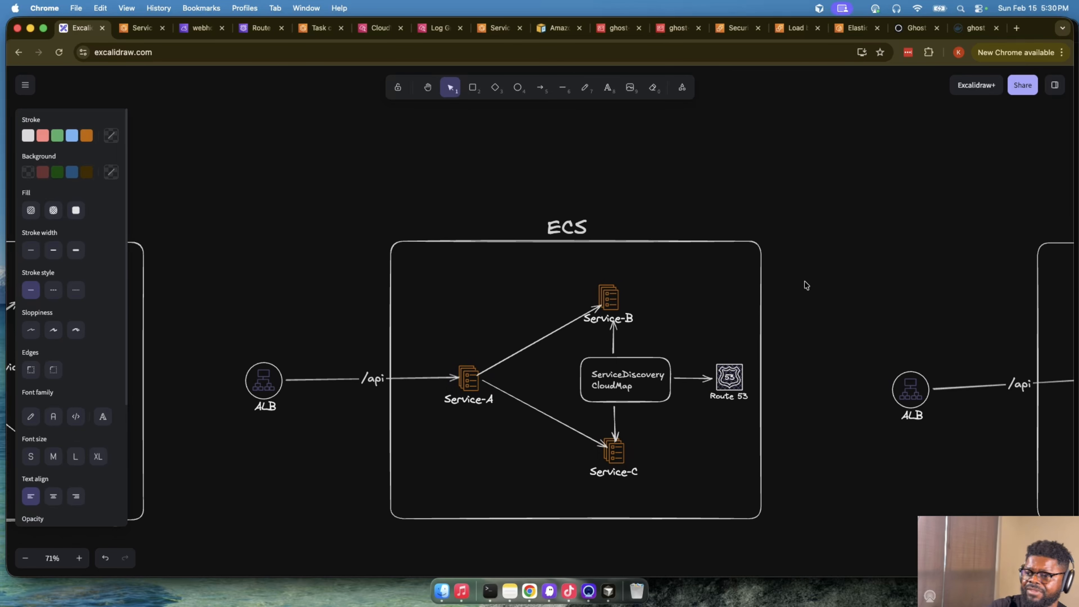
pyautogui.hscroll(-2, 806, 285)
pyautogui.scroll(-1, 807, 284)
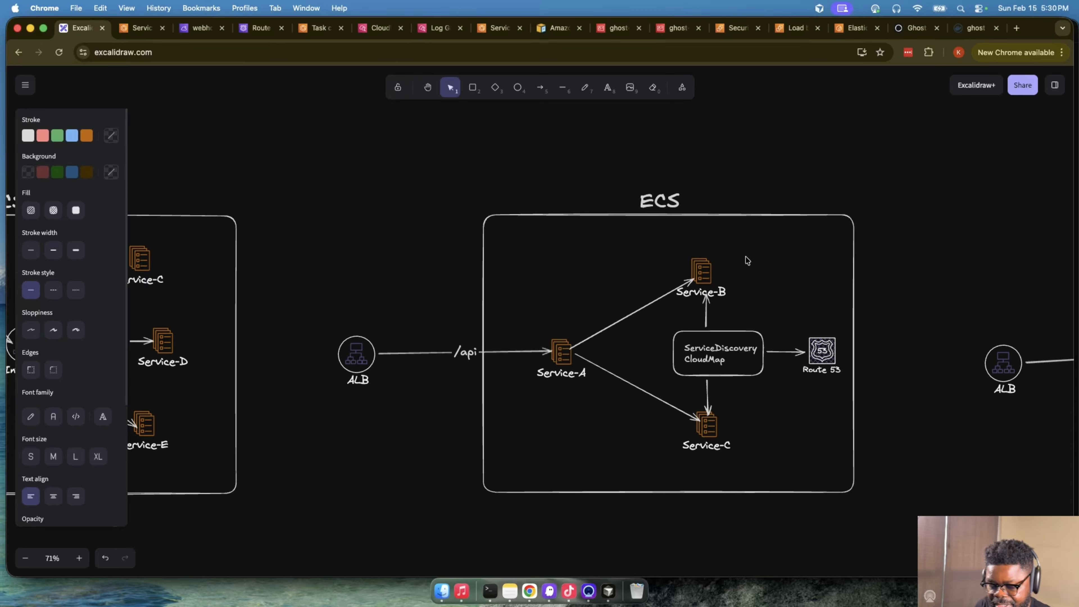
pyautogui.scroll(-3, 747, 260)
pyautogui.hscroll(-3, 748, 260)
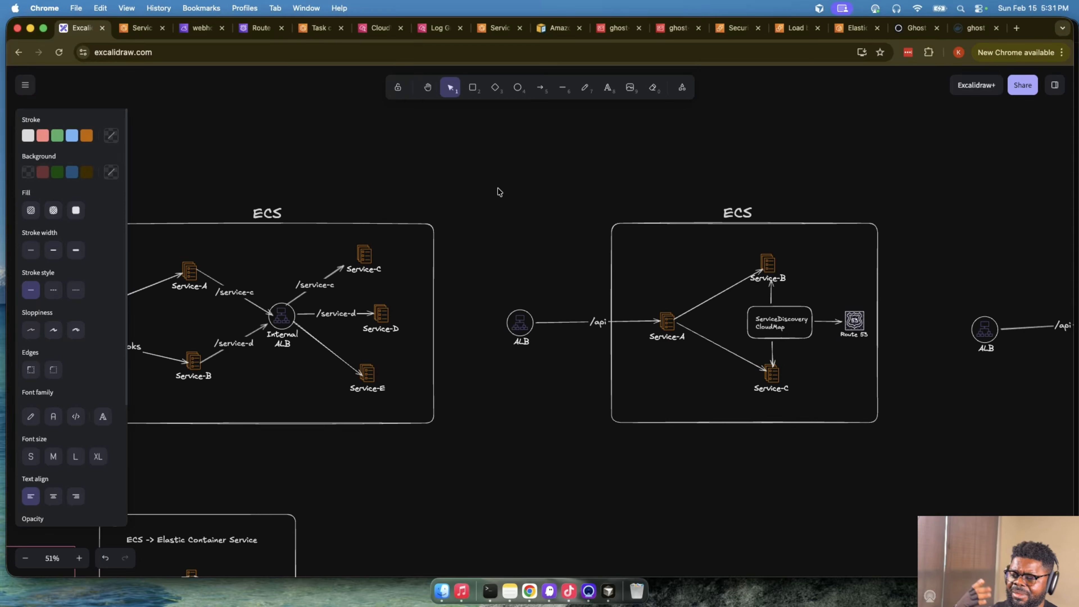
# - Check the webhooks service instances in Cloud Map and open the ghost-ecs-webhook tasks page in ECS
pyautogui.click(199, 27)
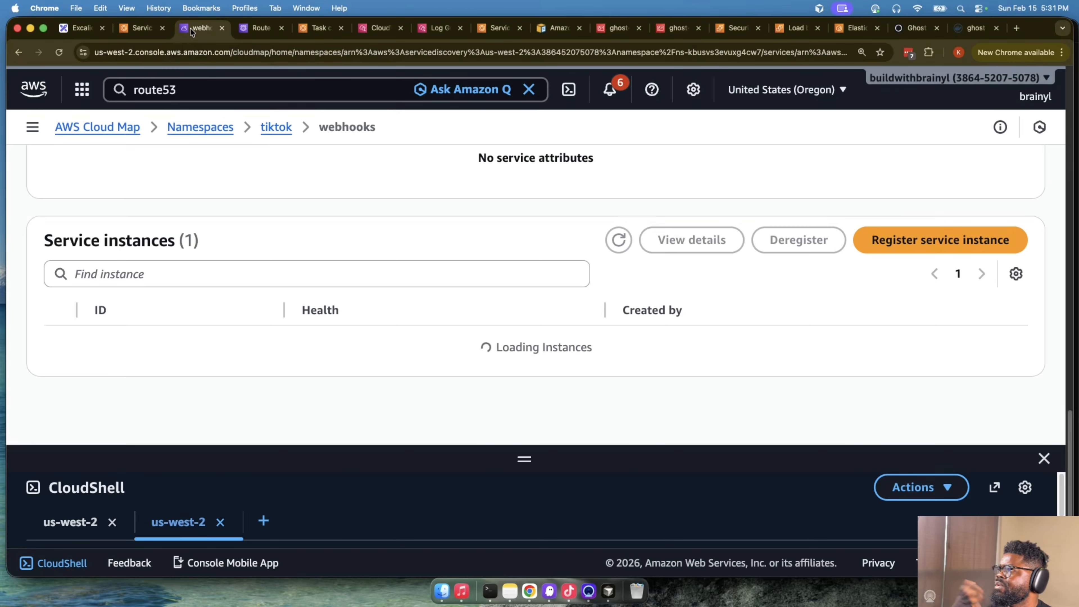
pyautogui.scroll(10, 551, 235)
pyautogui.click(126, 34)
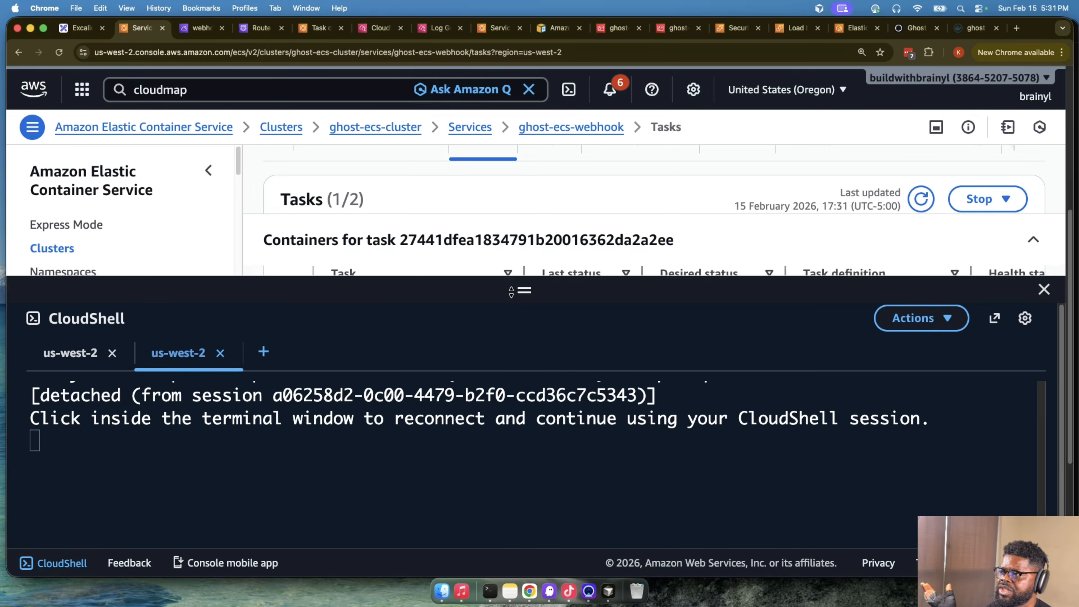
# - Switch to Cursor and change the terminal to the parent ghost-ecs-fargate-terraform-service folder with cd .
pyautogui.click(608, 591)
pyautogui.click(571, 447)
pyautogui.write('cd')
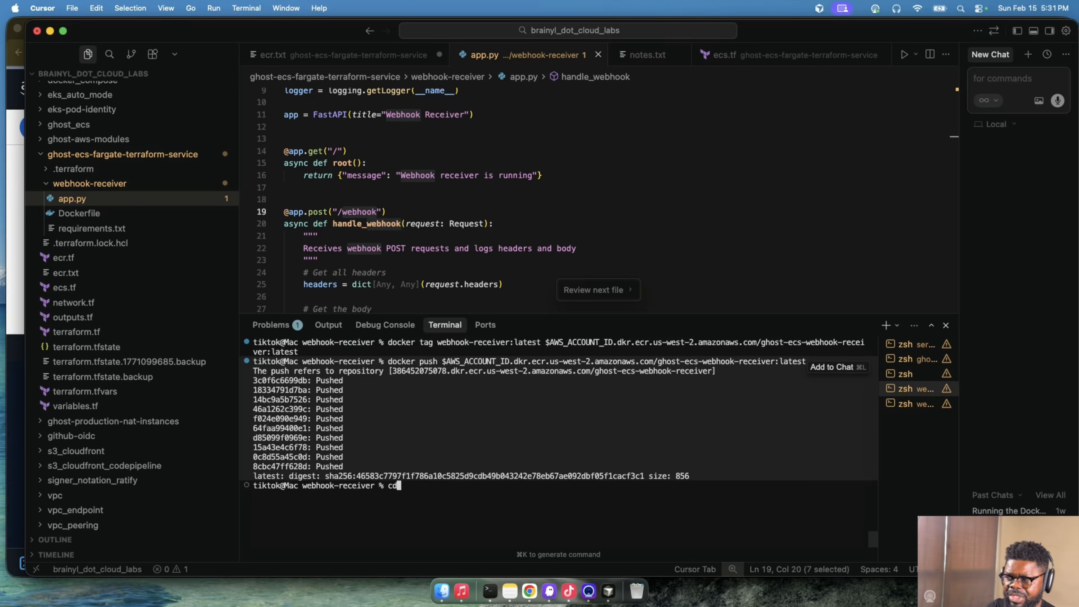
pyautogui.write(' ..')
pyautogui.press('Return')
# - Run terraform destroy in the ghost-ecs-fargate-terraform-service folder
pyautogui.write('terraform ')
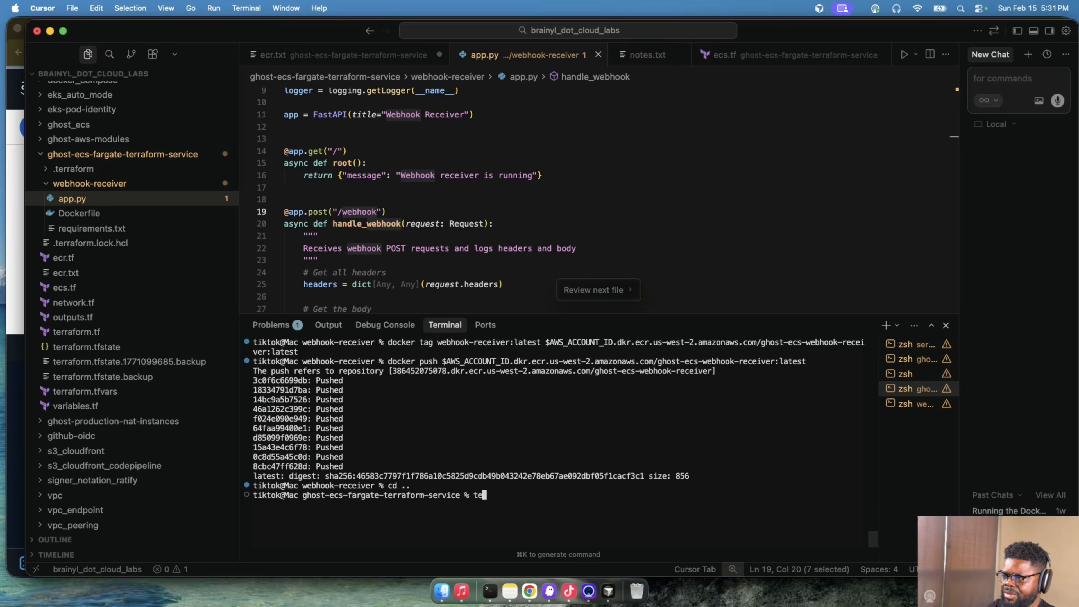
pyautogui.write('dep')
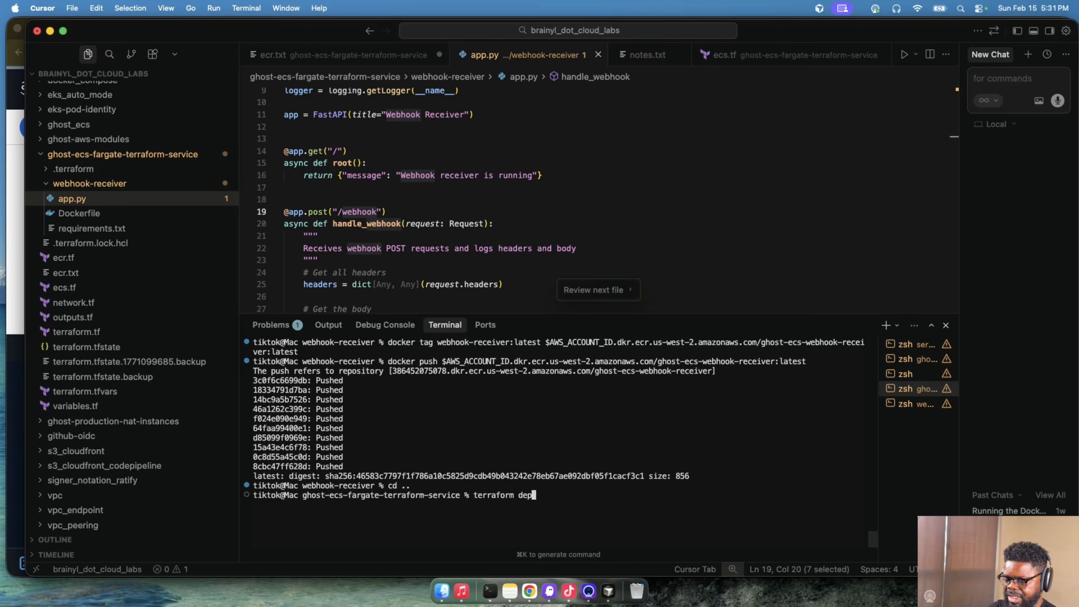
pyautogui.press('BackSpace')
pyautogui.write('tr')
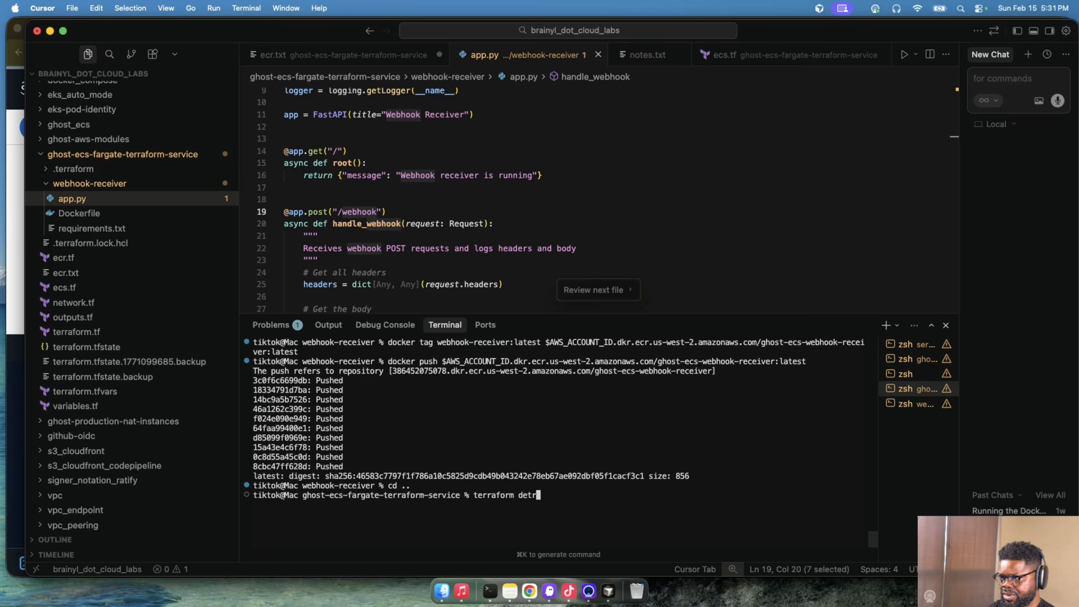
pyautogui.press('BackSpace')
pyautogui.press('BackSpace')
pyautogui.write('stroy')
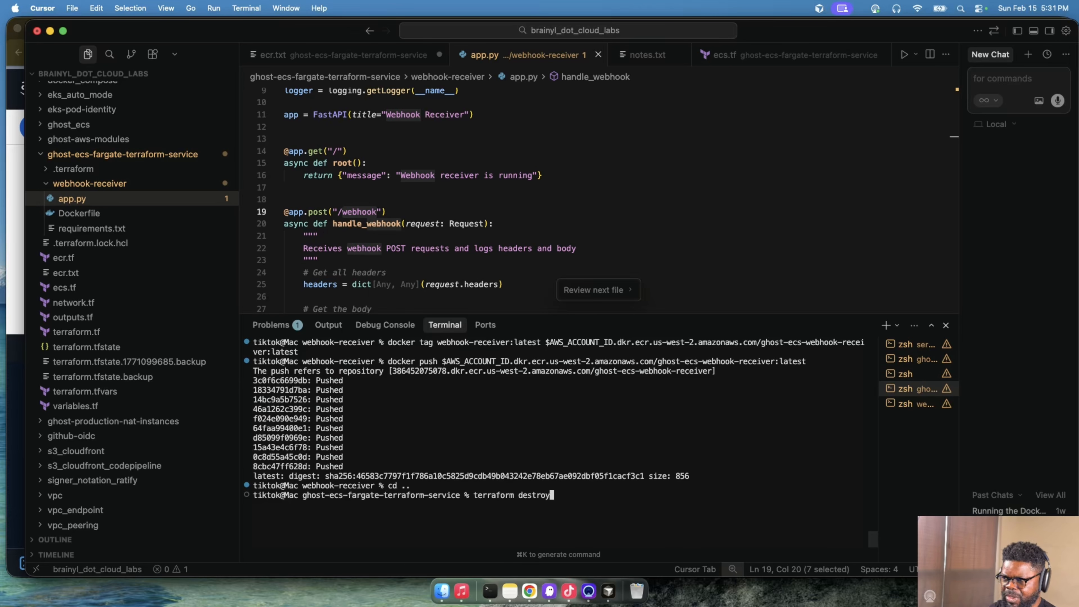
pyautogui.press('Return')
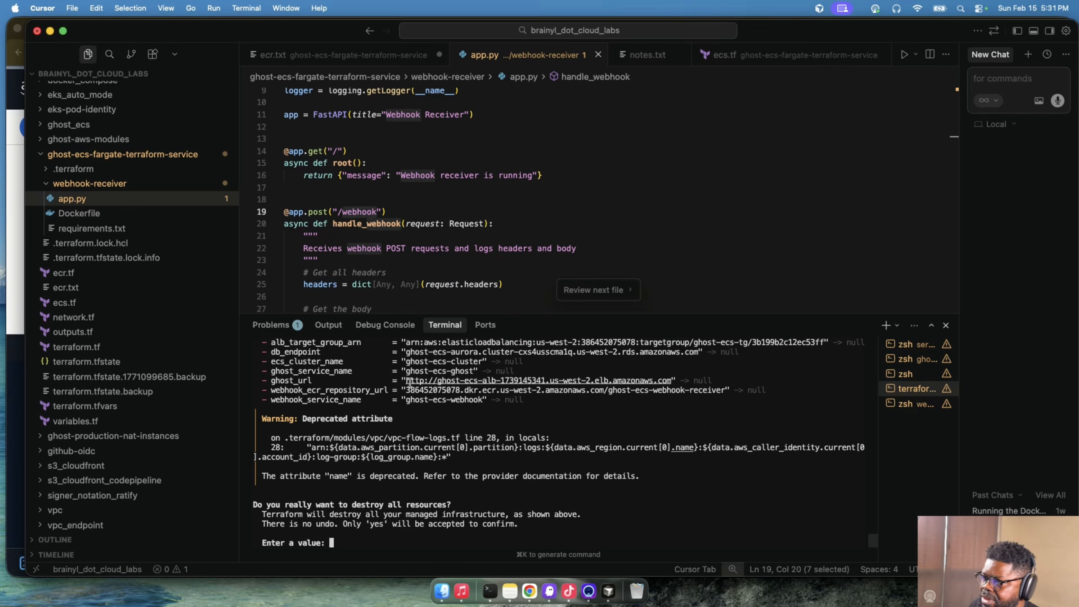
# - Copy part of the ghost_url output, switch to Chrome and open the private repositories of Elastic Container Registry in a new tab
pyautogui.moveTo(407, 382); pyautogui.dragTo(634, 380)
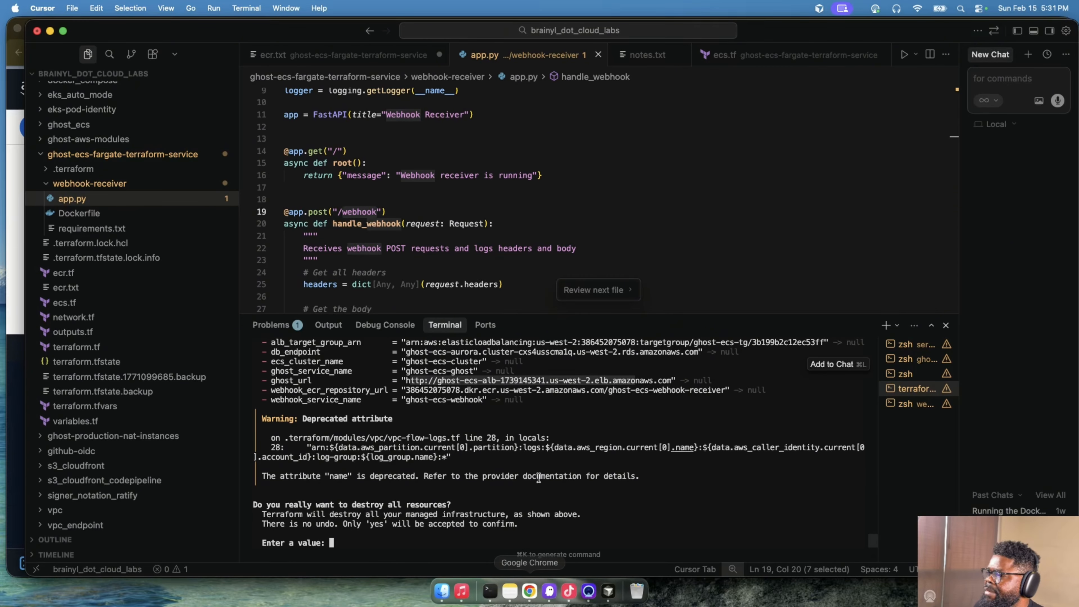
pyautogui.press('super+c')
pyautogui.click(529, 591)
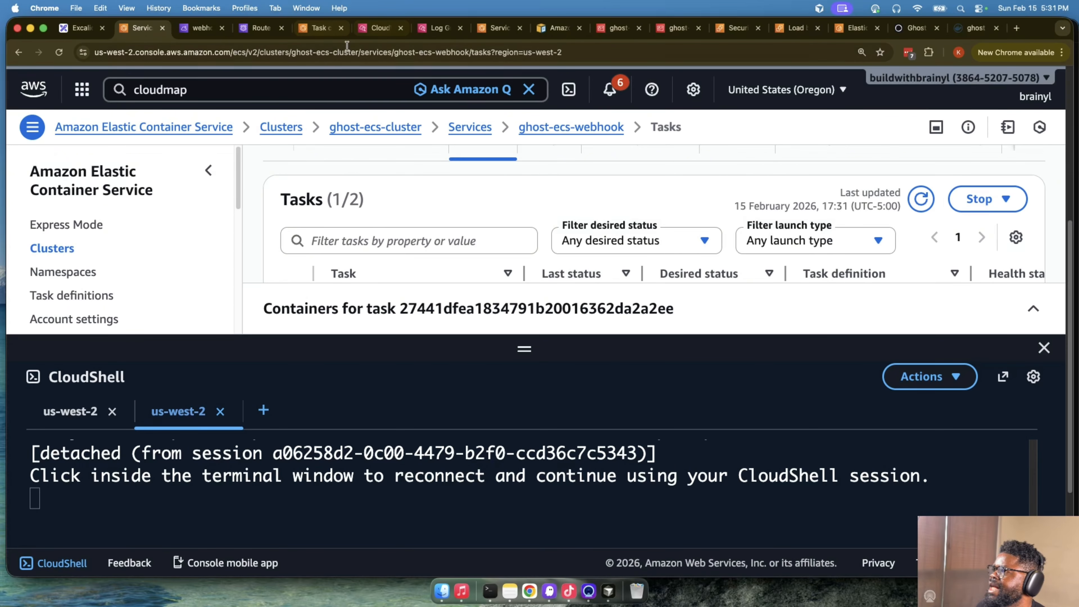
pyautogui.click(284, 88)
pyautogui.write('ecr')
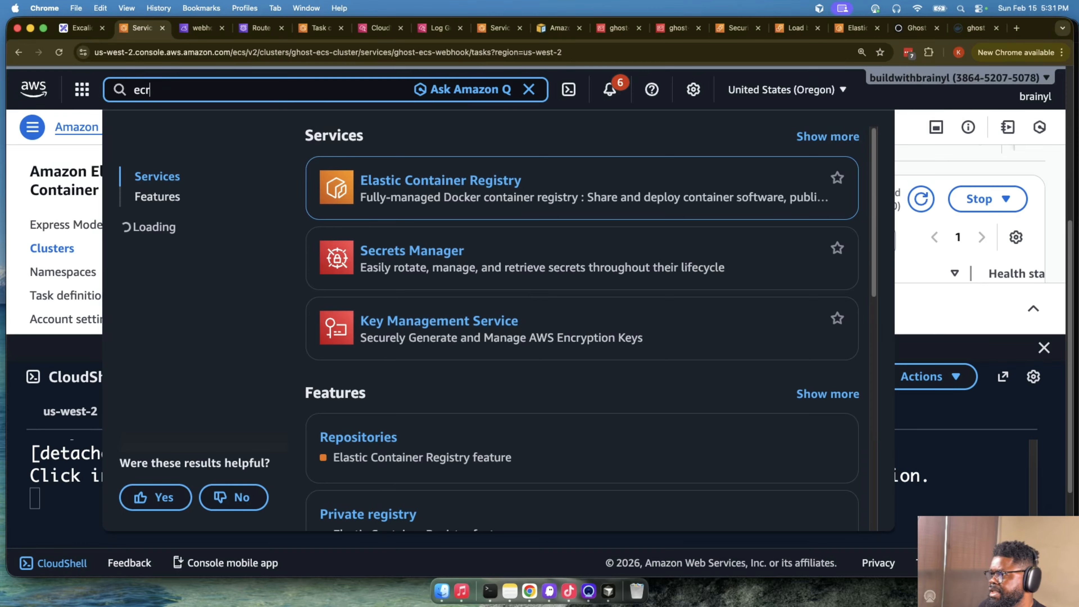
pyautogui.keyDown('super'); pyautogui.click(408, 179); pyautogui.keyUp('super')
pyautogui.click(186, 30)
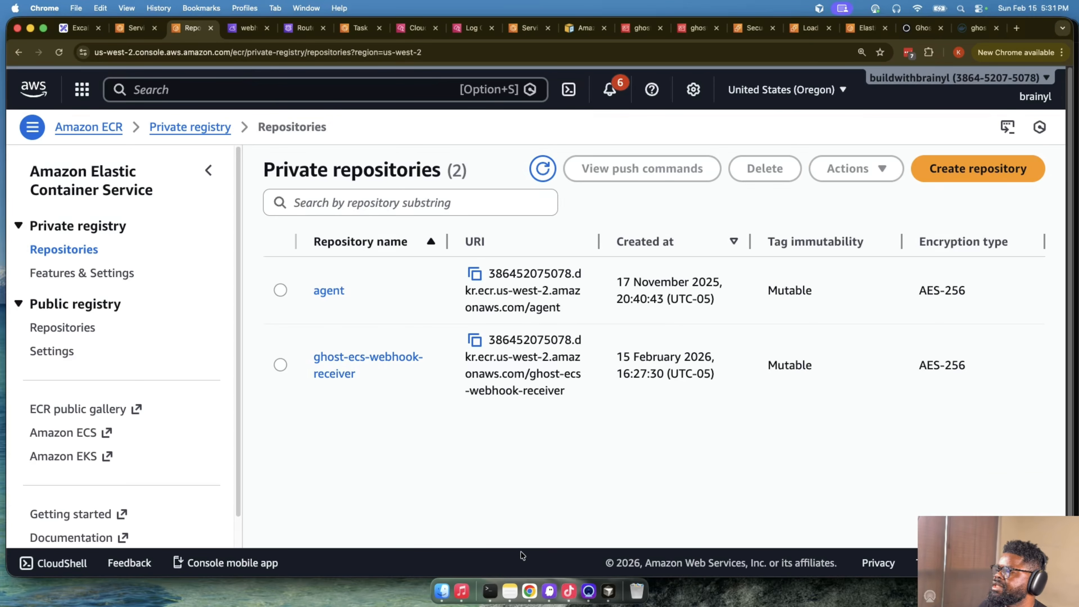
# - Return to Cursor and approve the destruction of all Terraform-managed resources with yes
pyautogui.click(487, 592)
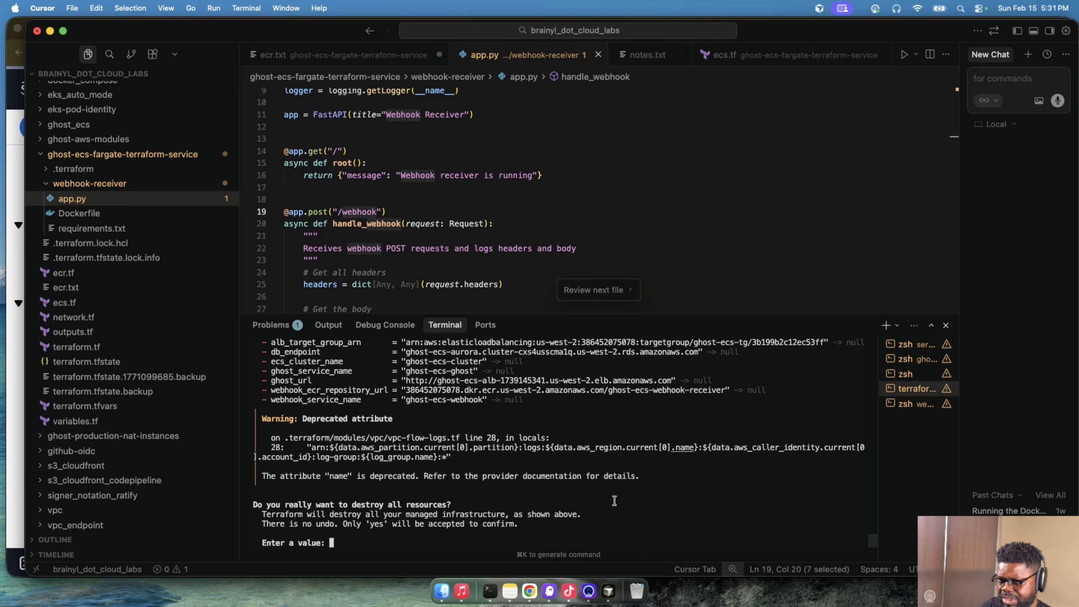
pyautogui.write('yes')
pyautogui.press('Return')
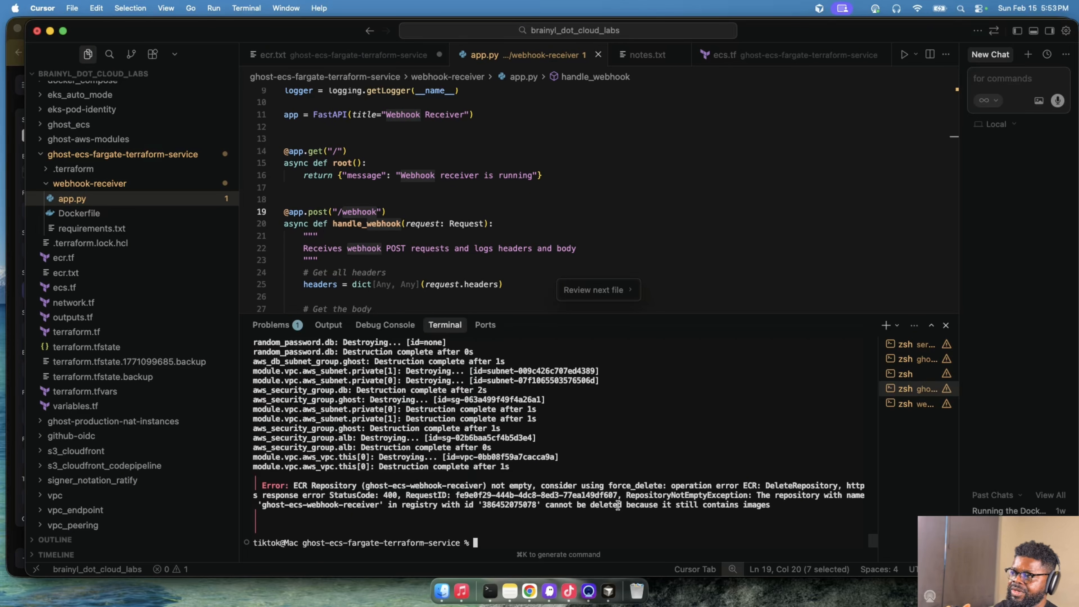
# - Highlight part of the ECR deletion error, switch to Chrome and check the remaining clusters and namespaces in Elastic Container Service
pyautogui.moveTo(772, 505); pyautogui.dragTo(681, 495)
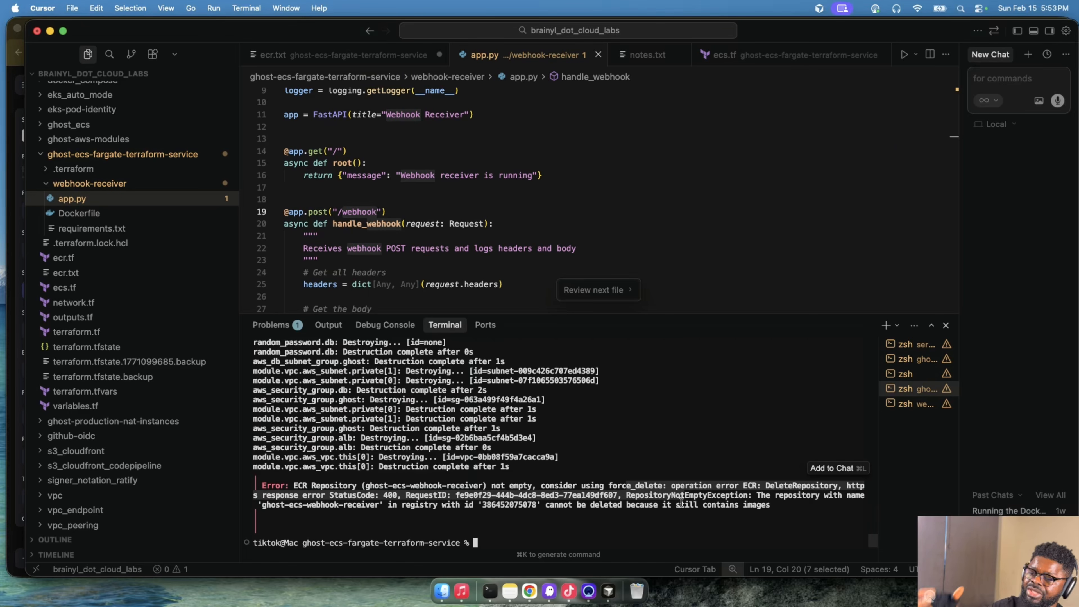
pyautogui.click(528, 591)
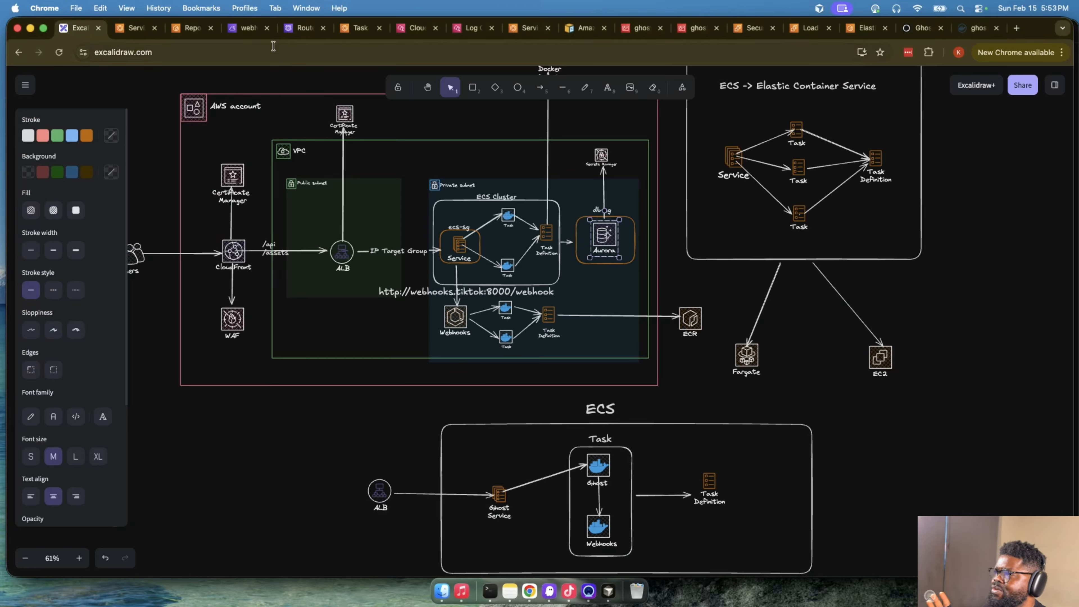
pyautogui.click(136, 28)
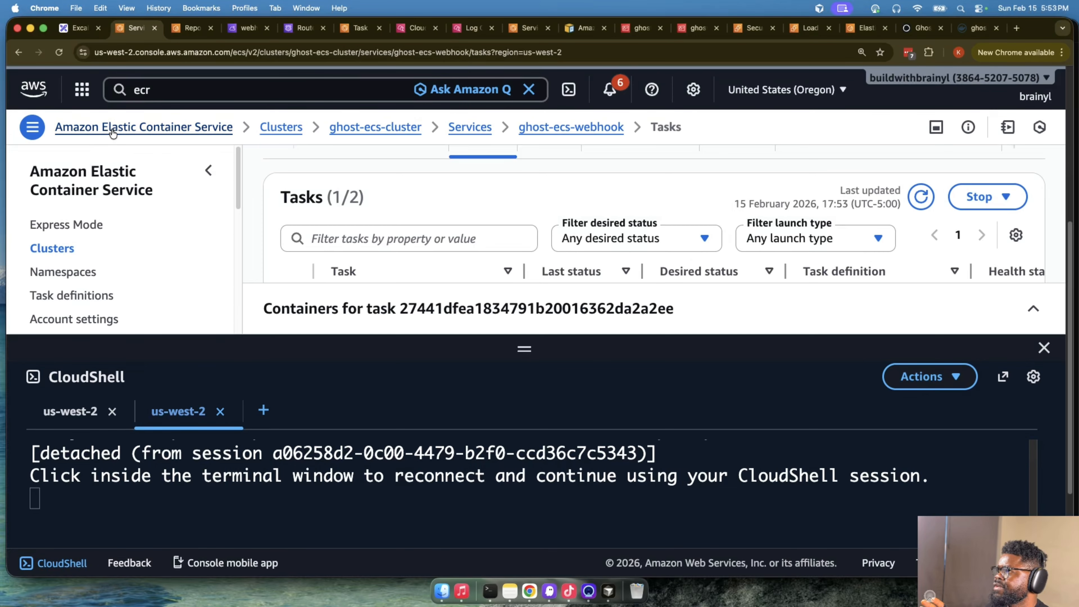
pyautogui.click(113, 128)
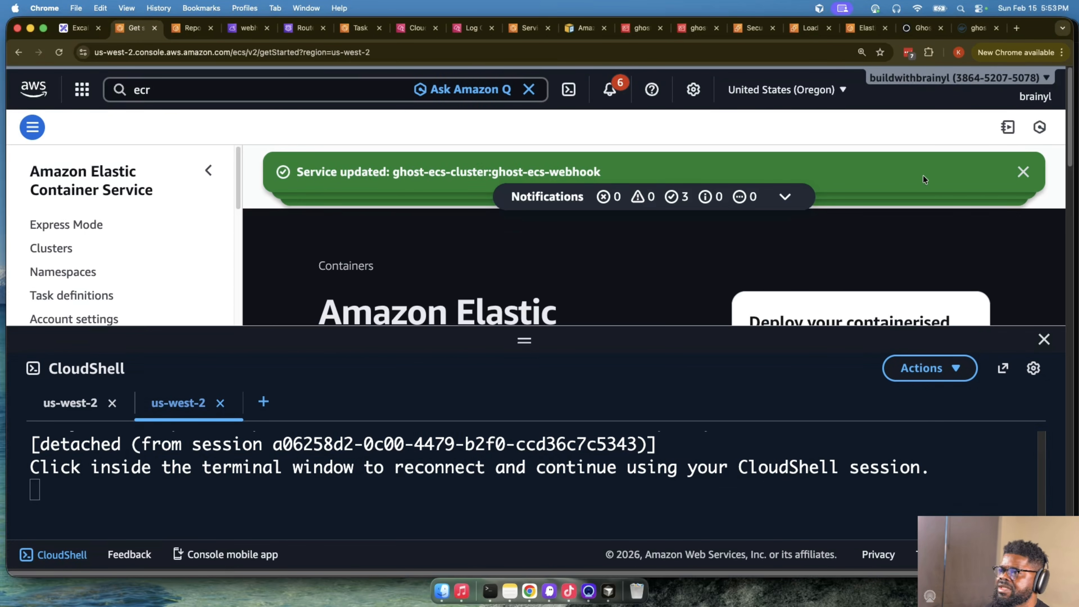
pyautogui.click(1023, 172)
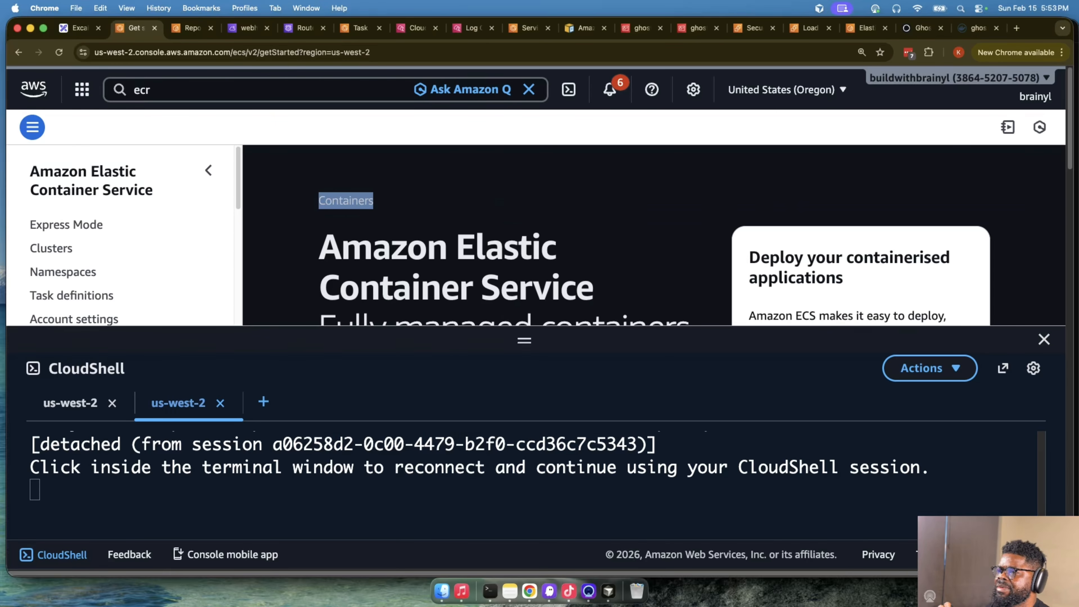
pyautogui.click(1043, 339)
pyautogui.click(55, 247)
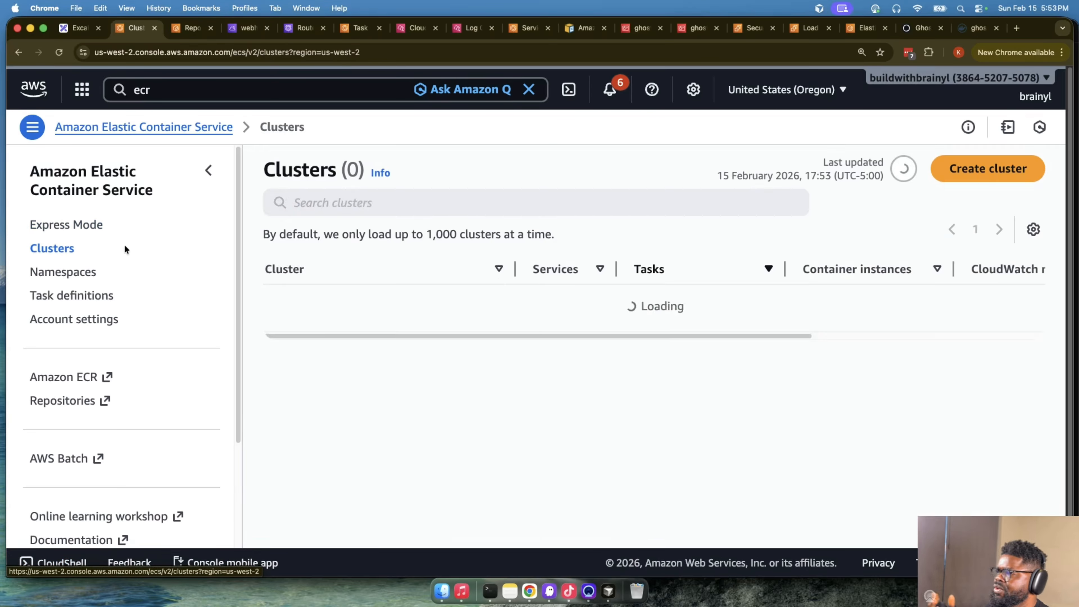
pyautogui.click(56, 272)
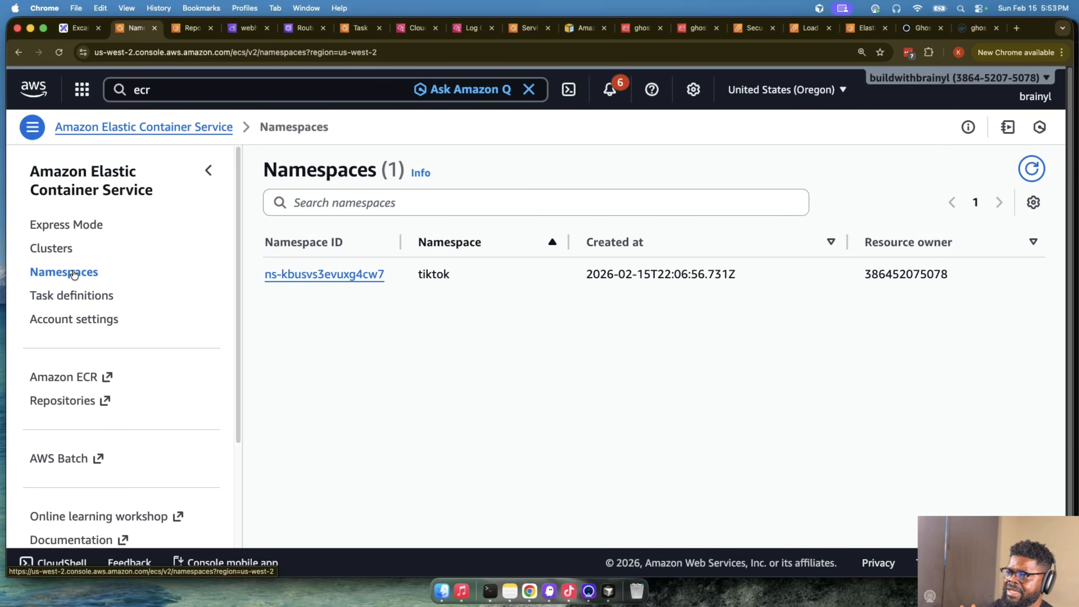
# - Deregister all active revisions of the ghost-ecs-ghost task definition
pyautogui.click(88, 294)
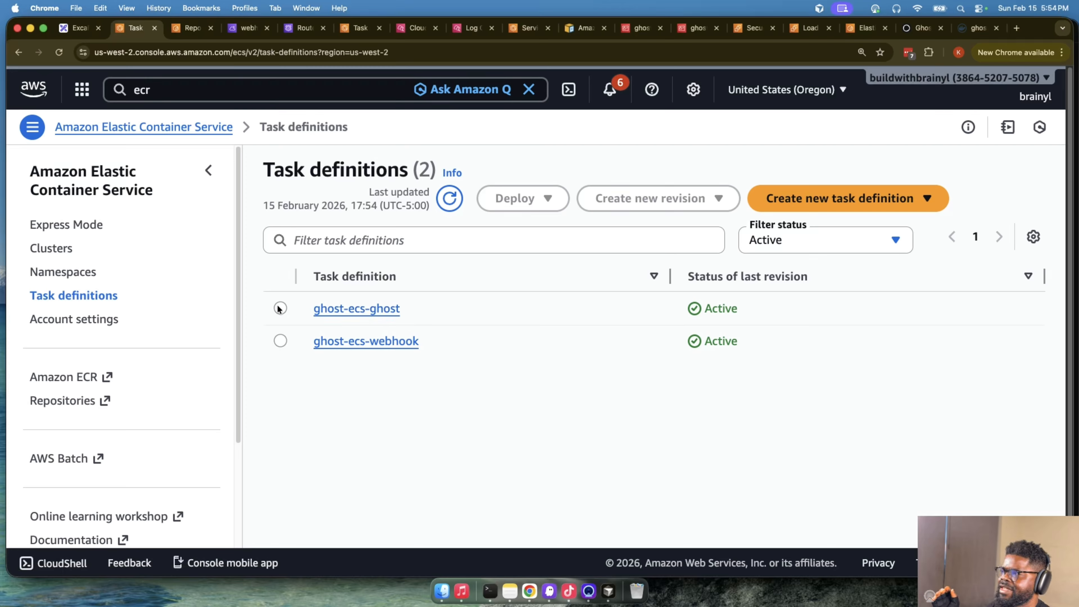
pyautogui.click(280, 307)
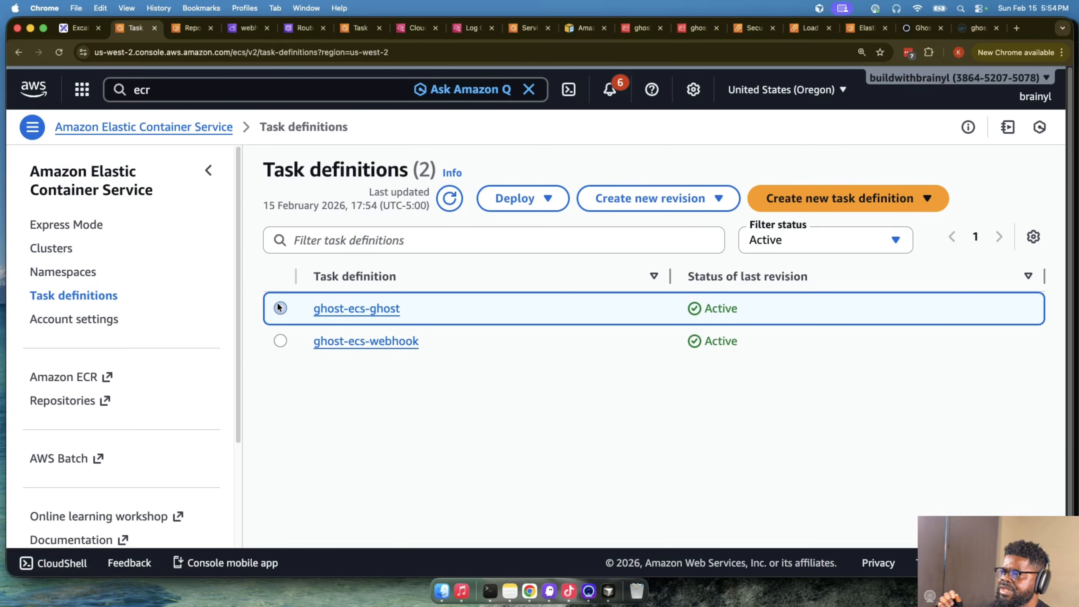
pyautogui.click(374, 308)
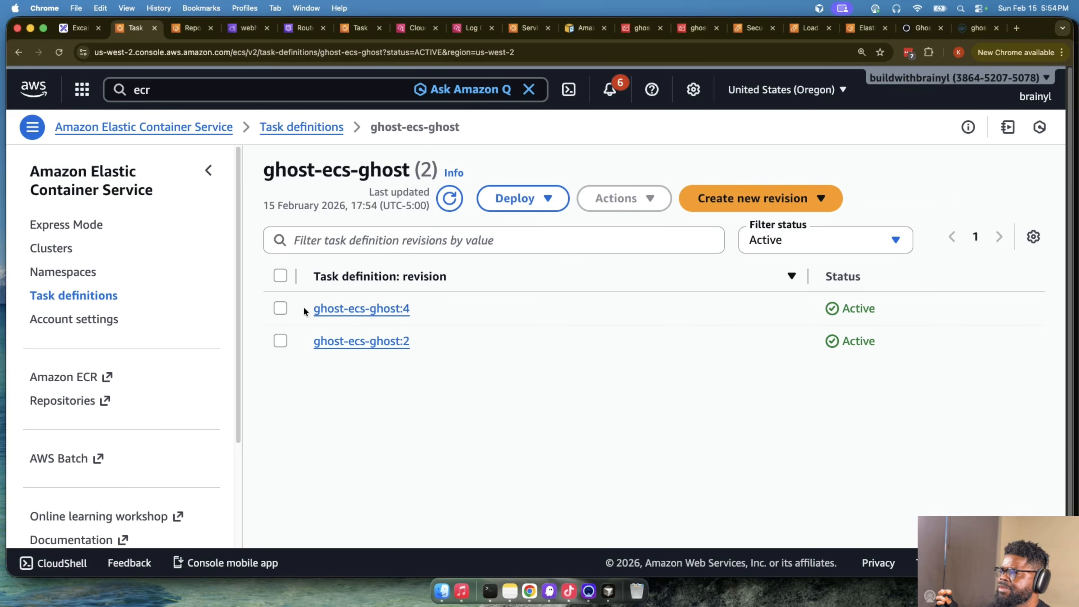
pyautogui.click(280, 276)
pyautogui.click(619, 198)
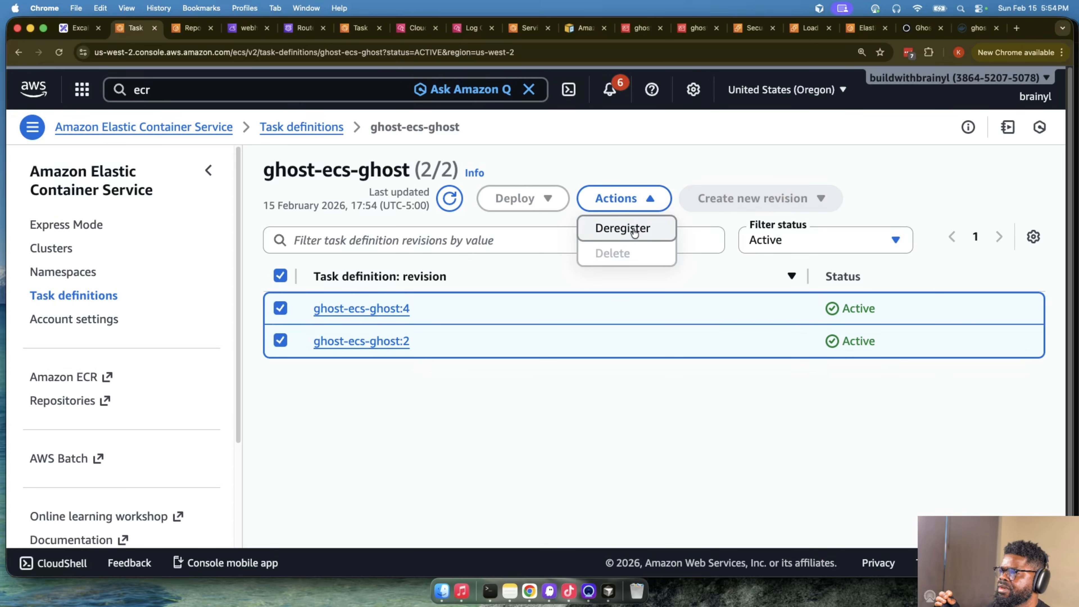
pyautogui.click(622, 228)
pyautogui.click(728, 528)
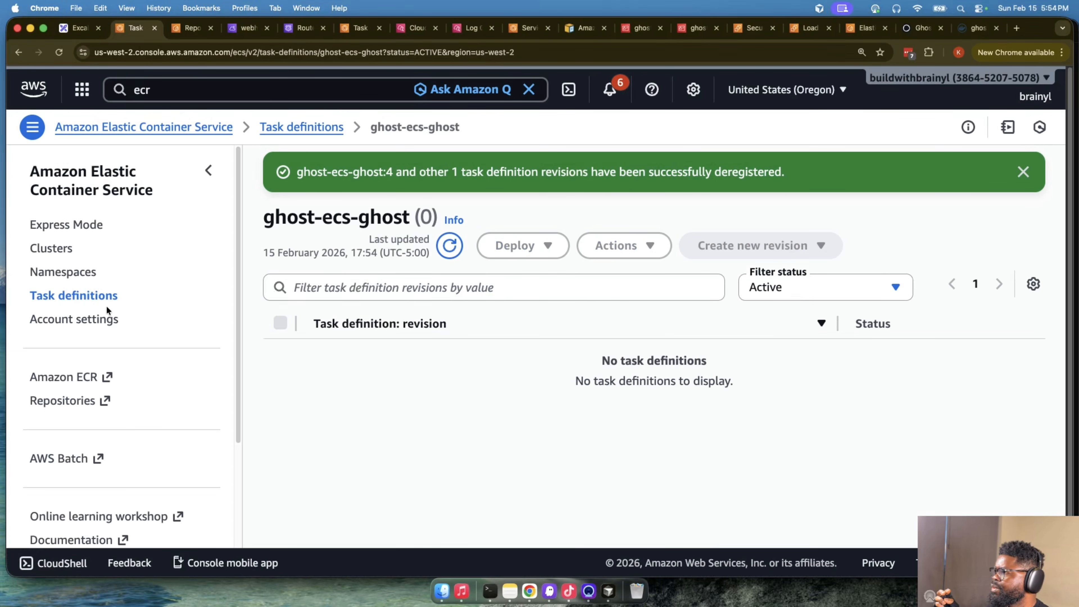
# - Deregister the active revision of the ghost-ecs-webhook task definition
pyautogui.click(104, 296)
pyautogui.click(327, 388)
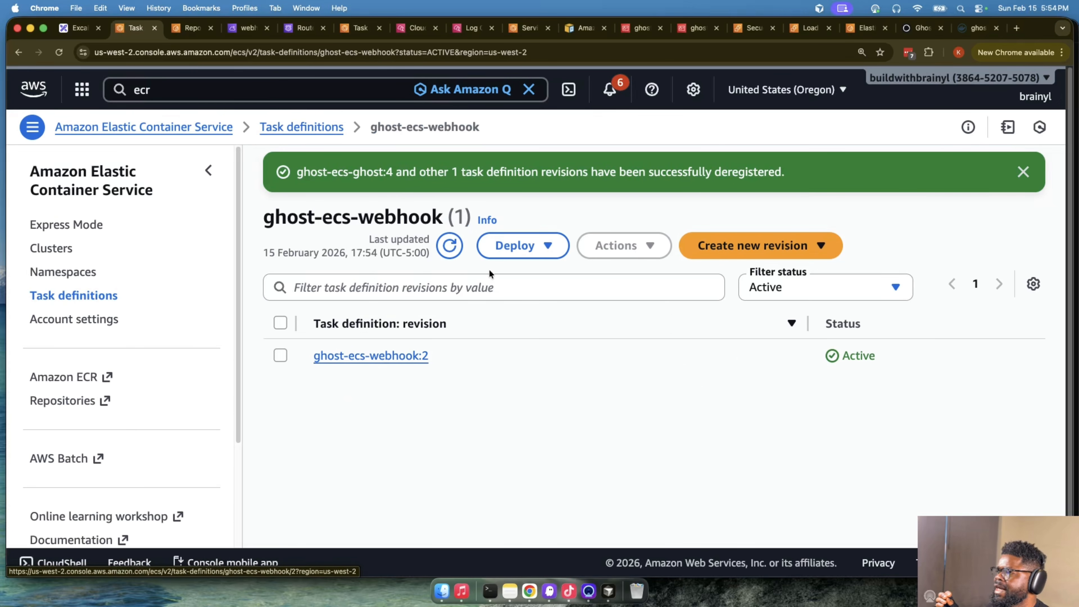
pyautogui.click(281, 323)
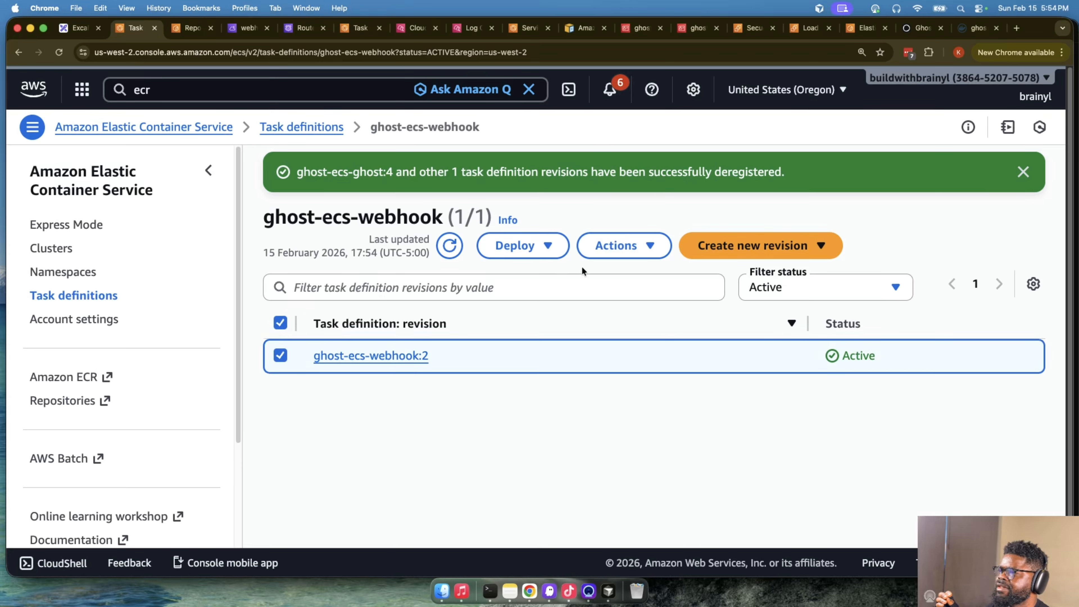
pyautogui.click(581, 247)
pyautogui.click(607, 273)
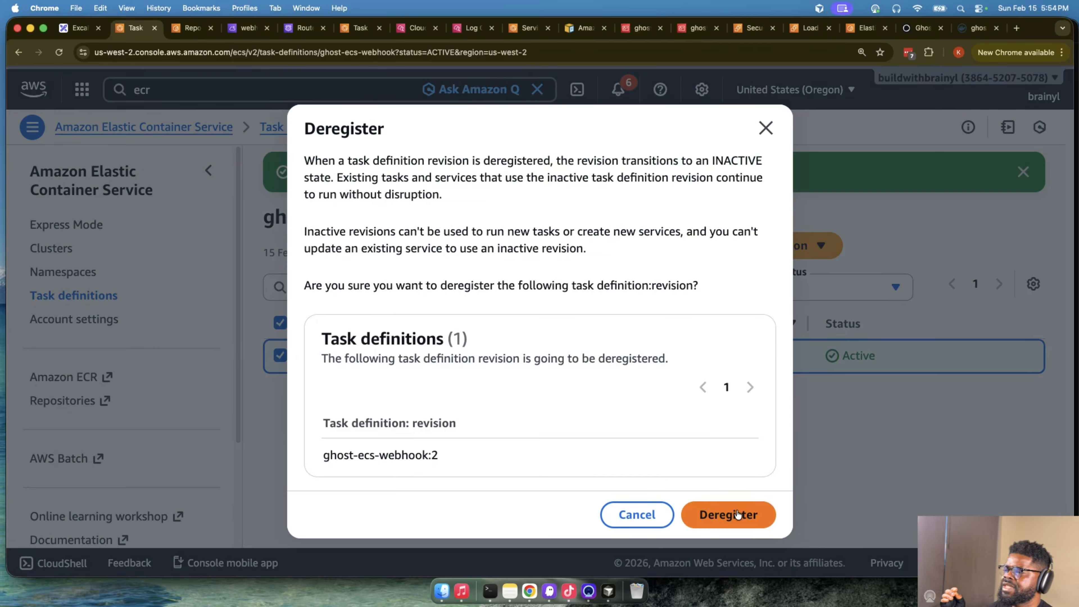
pyautogui.click(738, 514)
# - Refresh the task definitions list and check the clusters list for leftovers
pyautogui.click(92, 297)
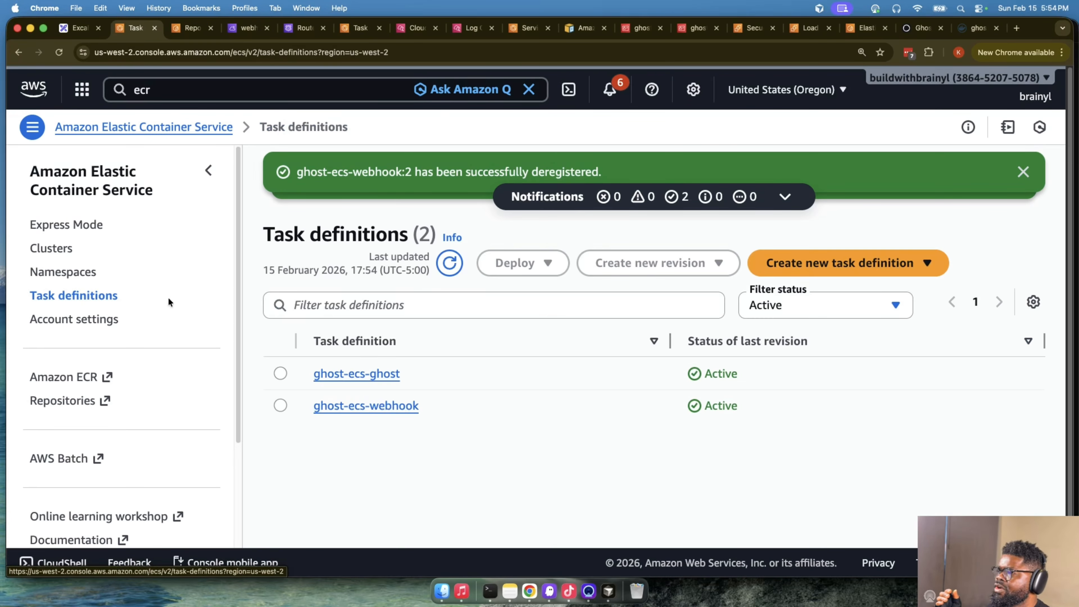
pyautogui.click(461, 261)
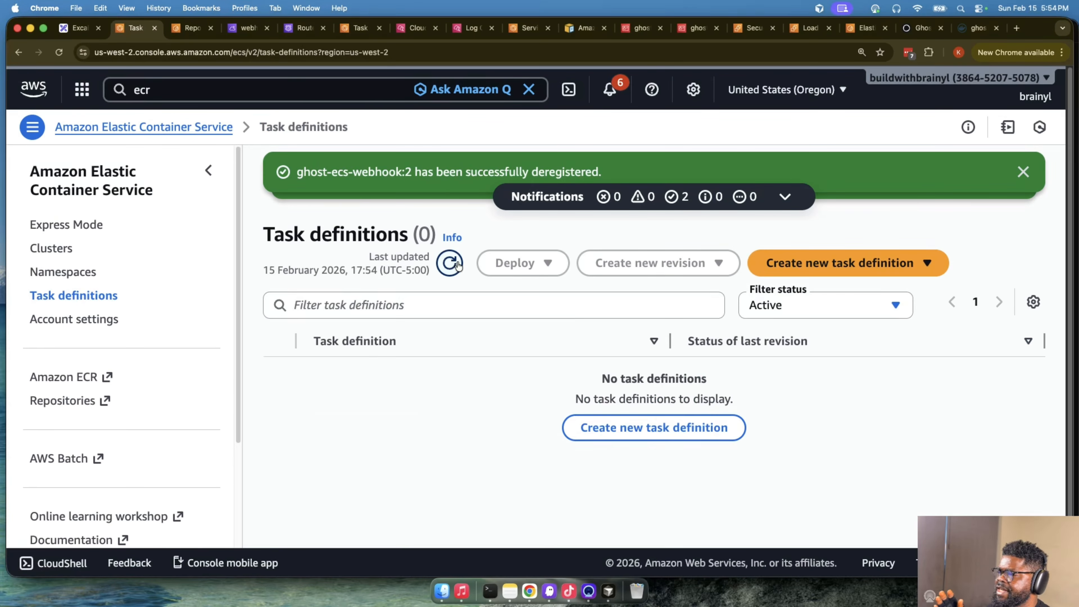
pyautogui.click(59, 254)
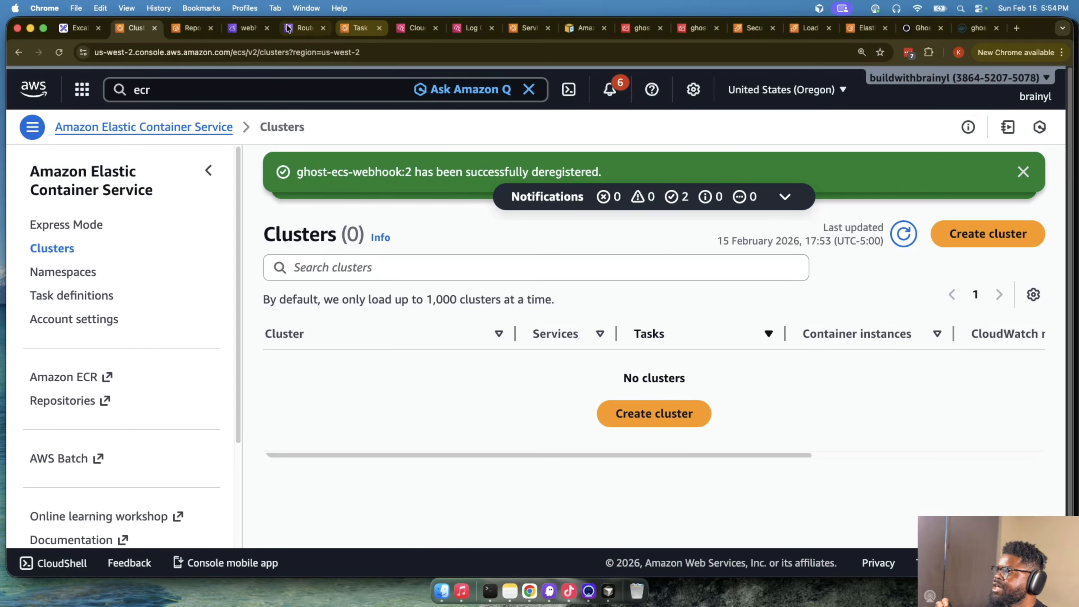
# - Delete all images in the ghost-ecs-webhook-receiver ECR repository, confirming with delete
pyautogui.click(180, 28)
pyautogui.click(360, 354)
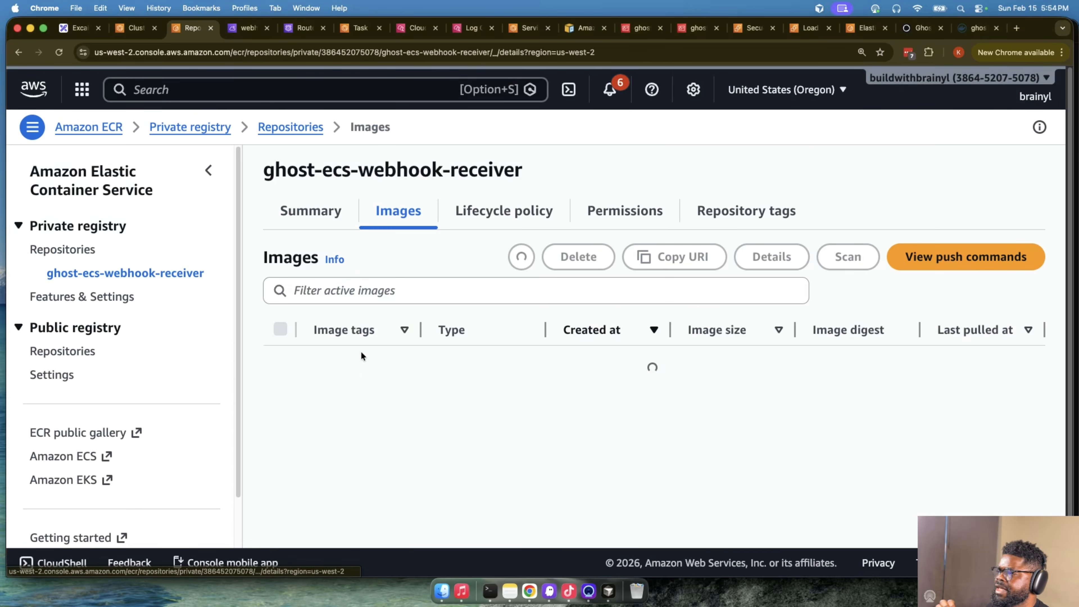
pyautogui.click(280, 329)
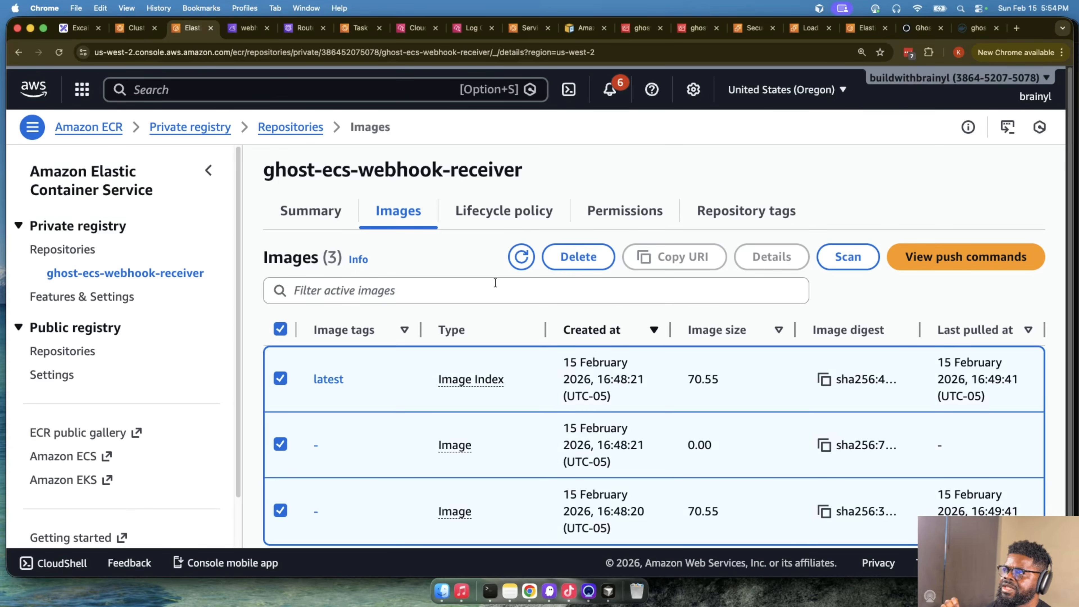
pyautogui.scroll(-2, 837, 254)
pyautogui.click(596, 216)
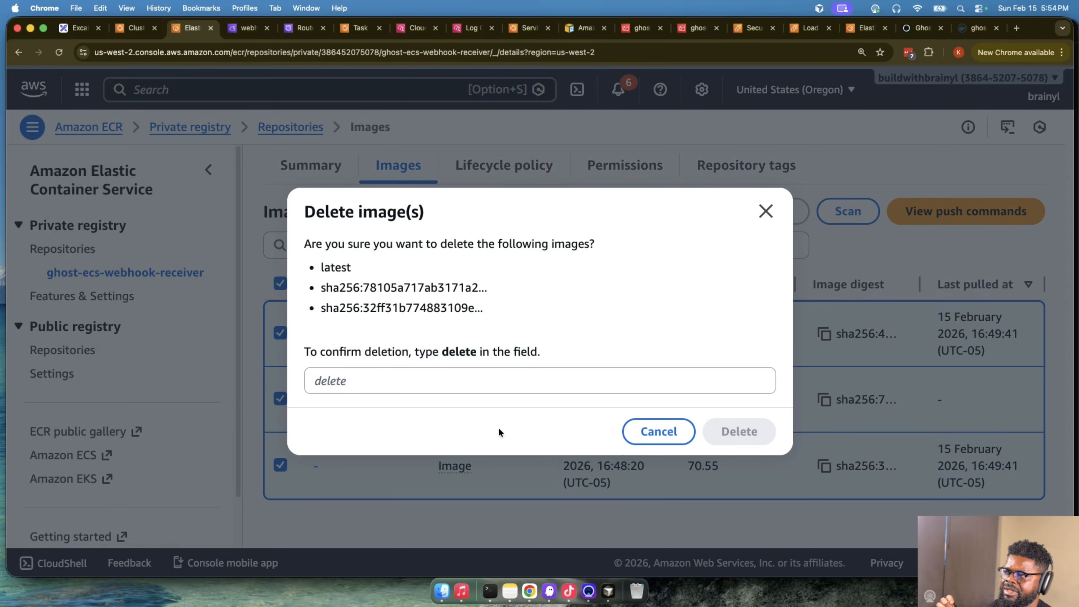
pyautogui.click(485, 374)
pyautogui.write('delete')
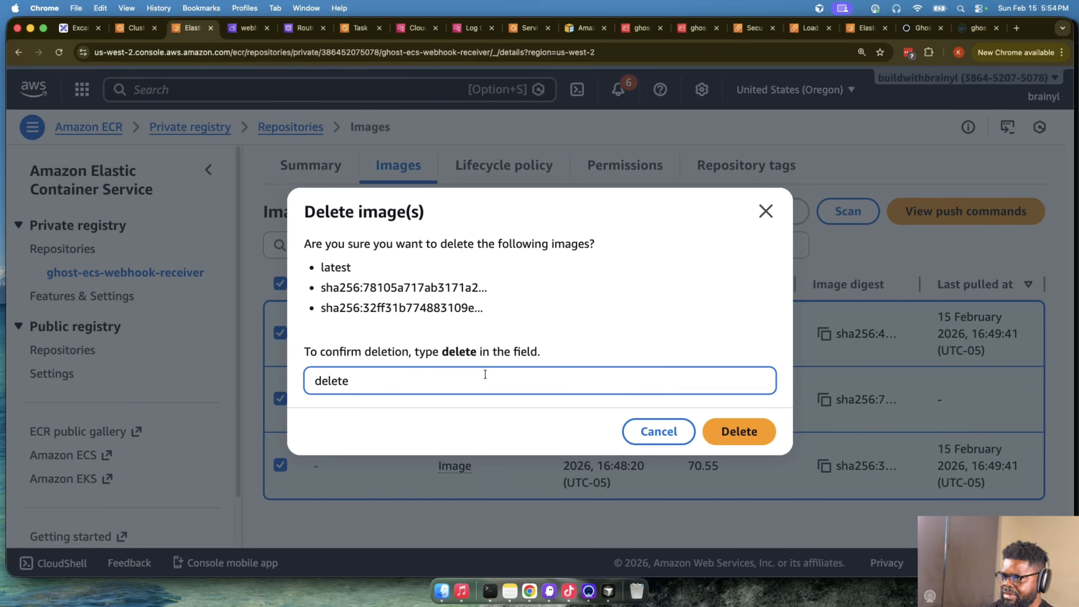
pyautogui.click(727, 434)
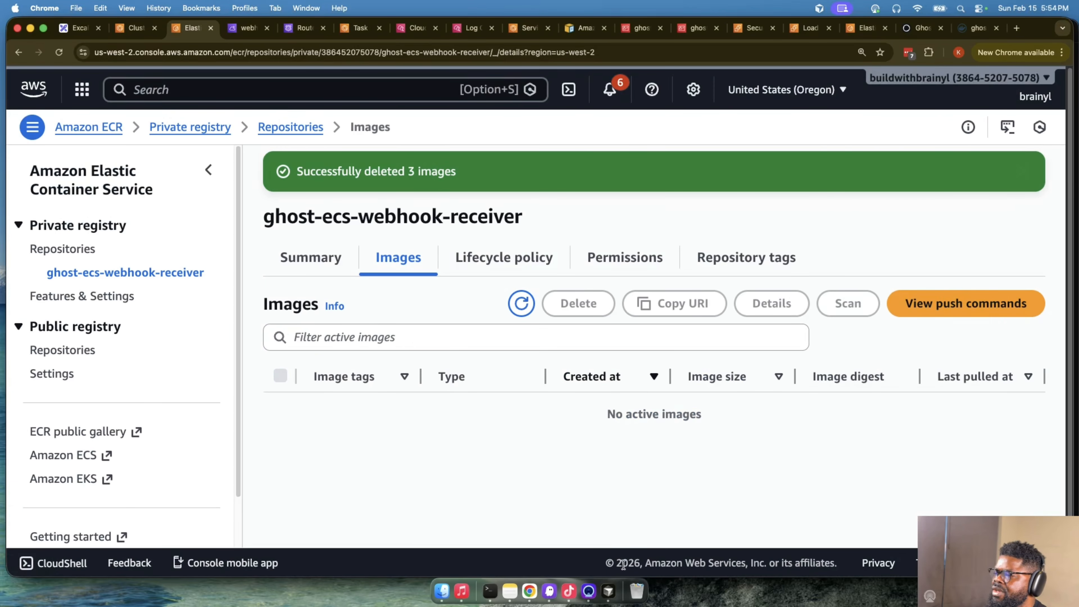
# - Switch to Cursor, run terraform destroy again and approve it with yes
pyautogui.click(609, 592)
pyautogui.press('Up')
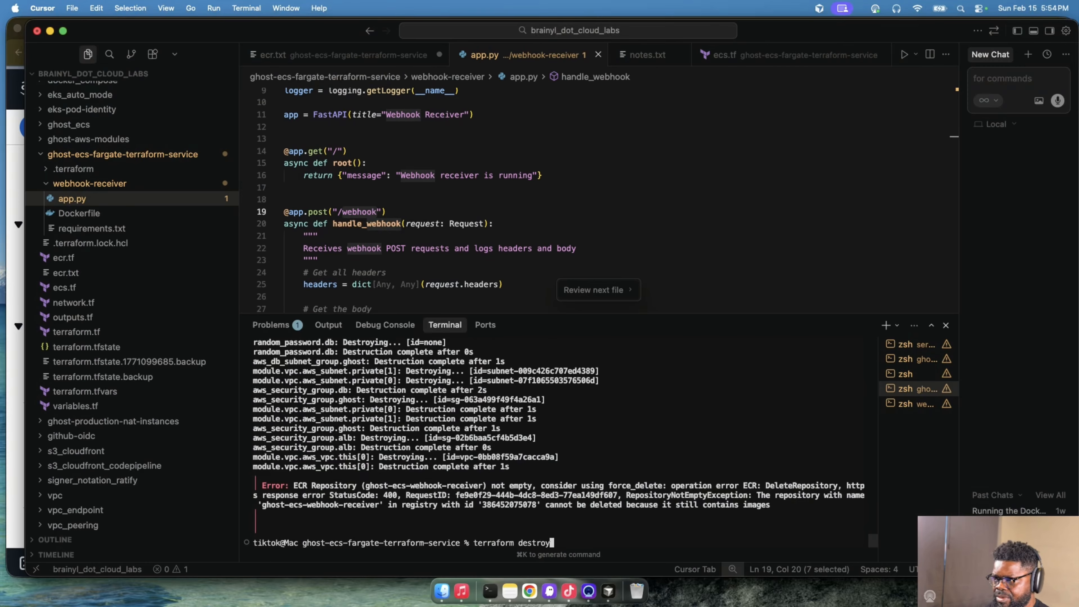
pyautogui.press('Return')
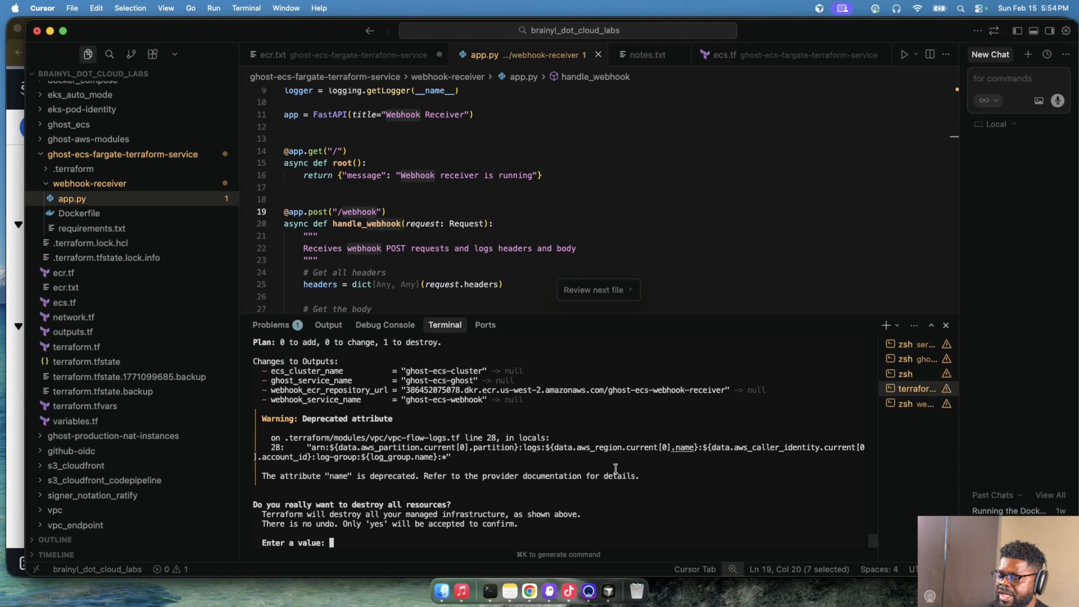
pyautogui.write('e: ')
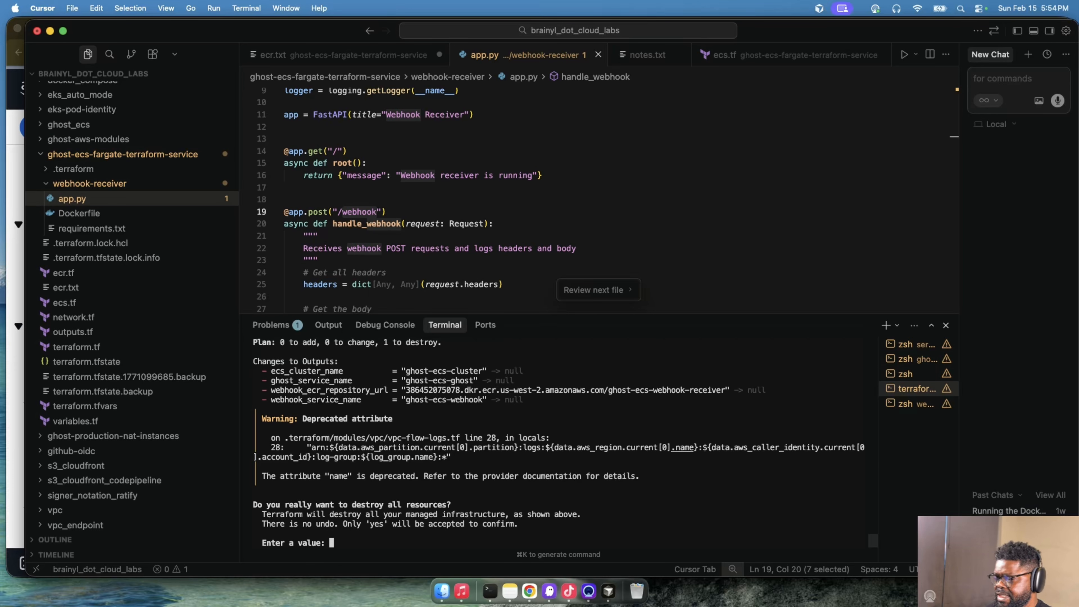
pyautogui.write('yes')
pyautogui.press('Return')
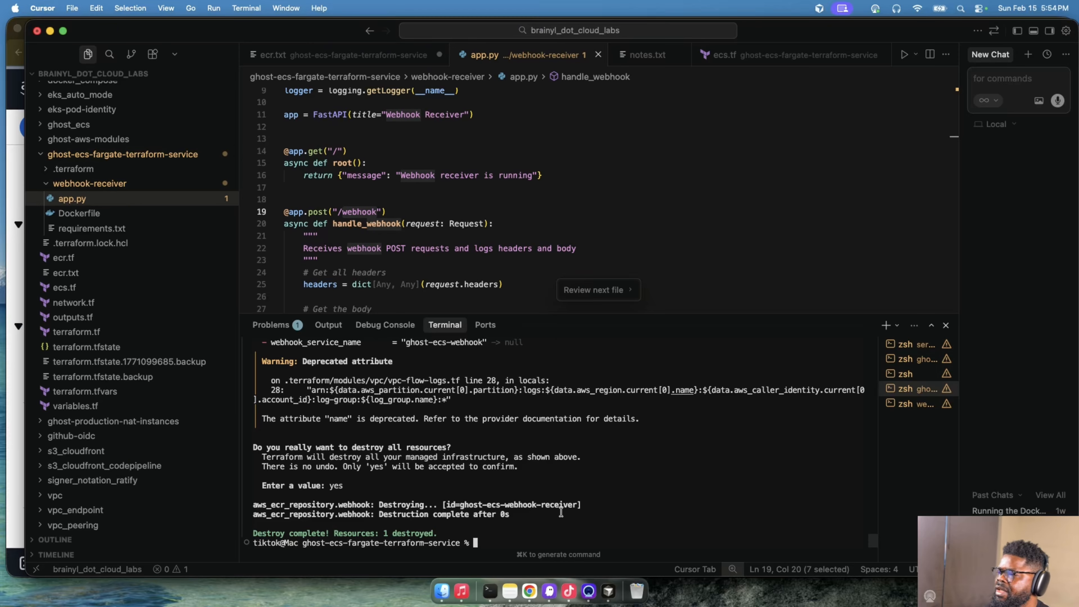
# - Switch to Chrome and open the namespaces list of AWS Cloud Map
pyautogui.click(529, 590)
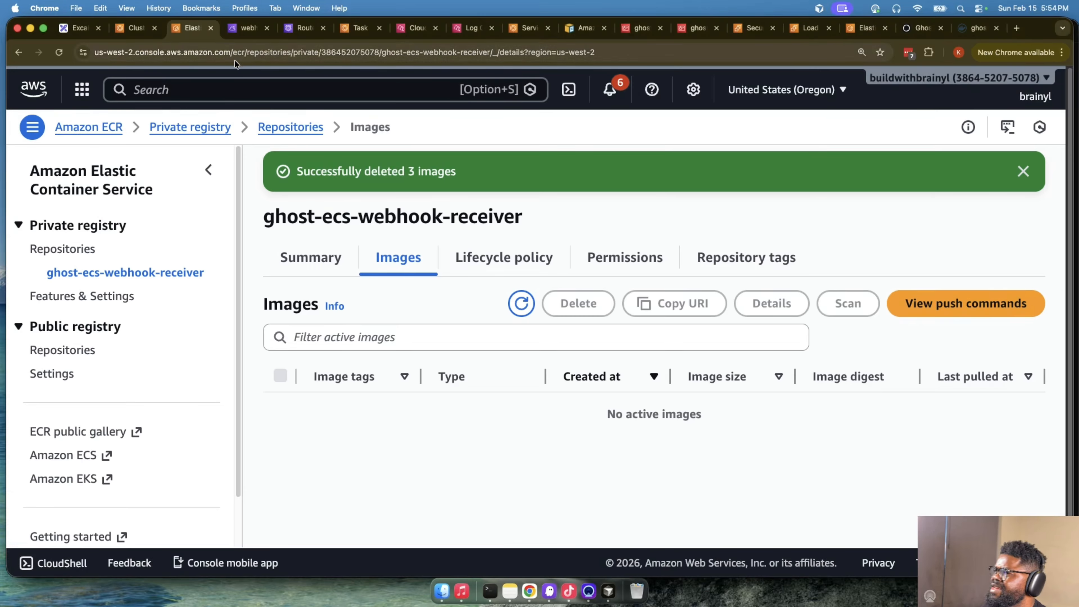
pyautogui.click(239, 34)
pyautogui.scroll(10, 284, 173)
pyautogui.click(87, 125)
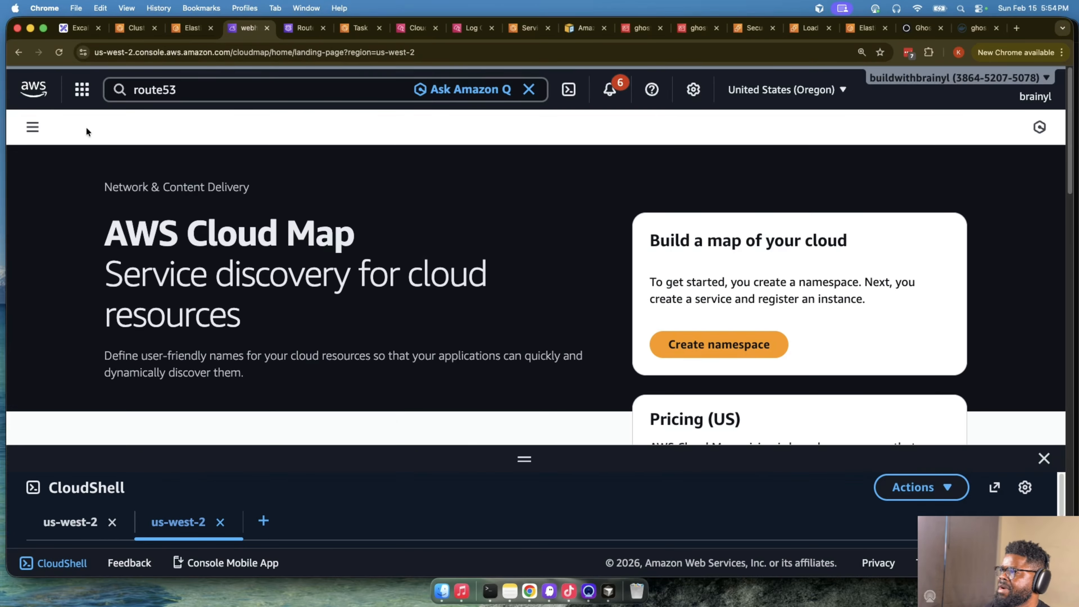
pyautogui.click(32, 127)
pyautogui.click(43, 206)
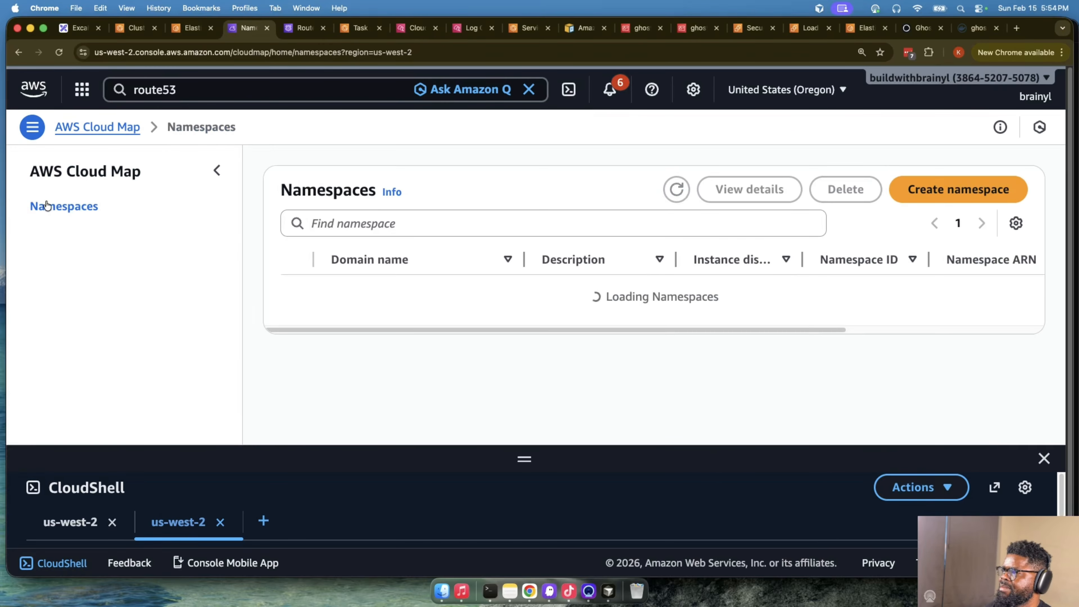
# - Try to delete the tiktok namespace in AWS Cloud Map
pyautogui.click(298, 291)
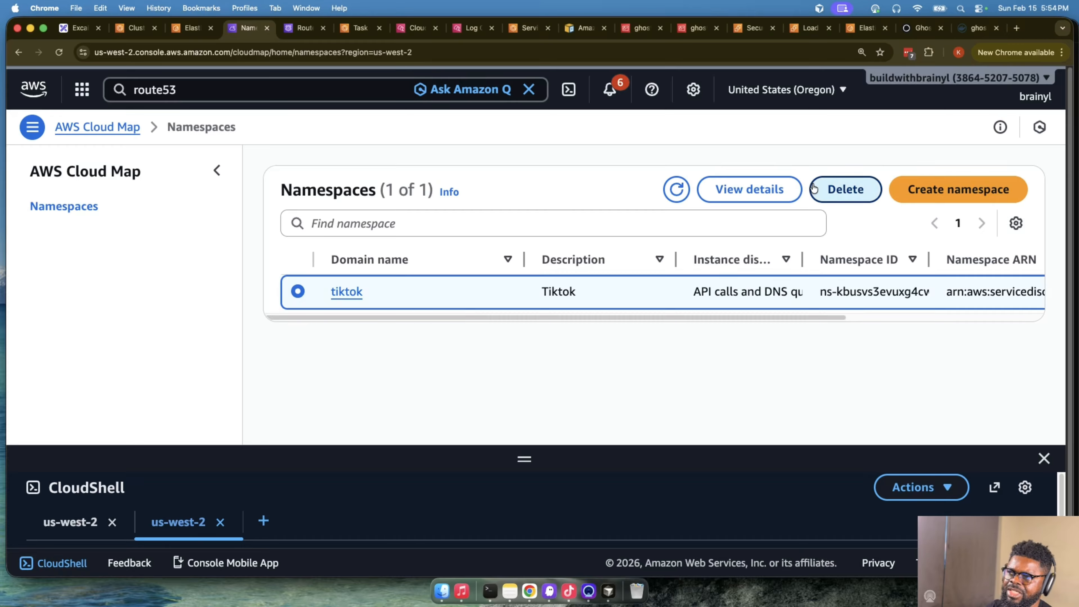
pyautogui.click(845, 189)
pyautogui.click(707, 351)
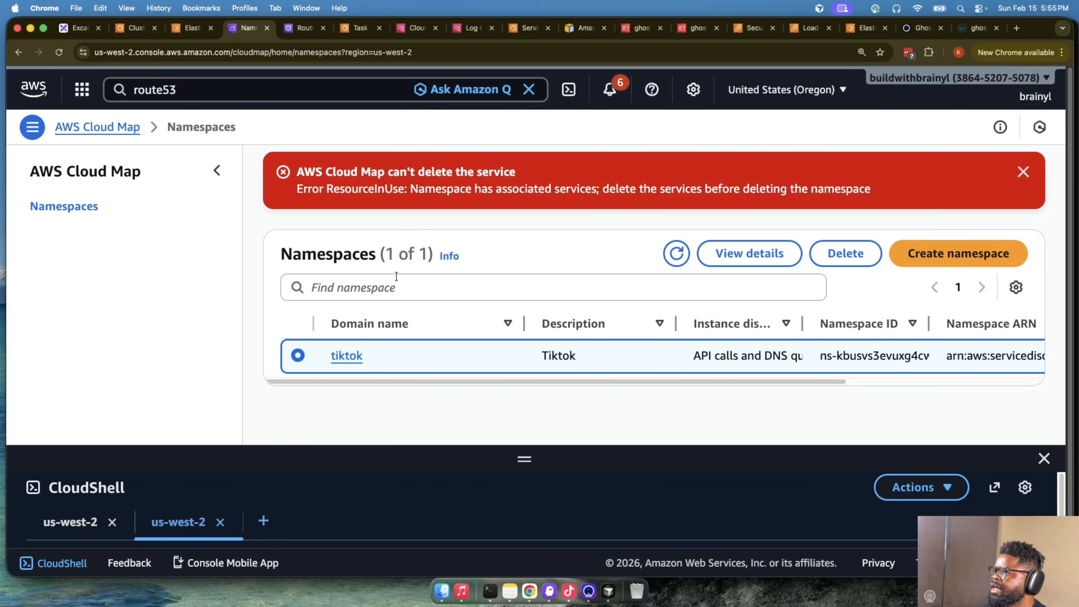
pyautogui.click(1023, 172)
# - Open the tiktok namespace and delete its webhooks service
pyautogui.click(336, 295)
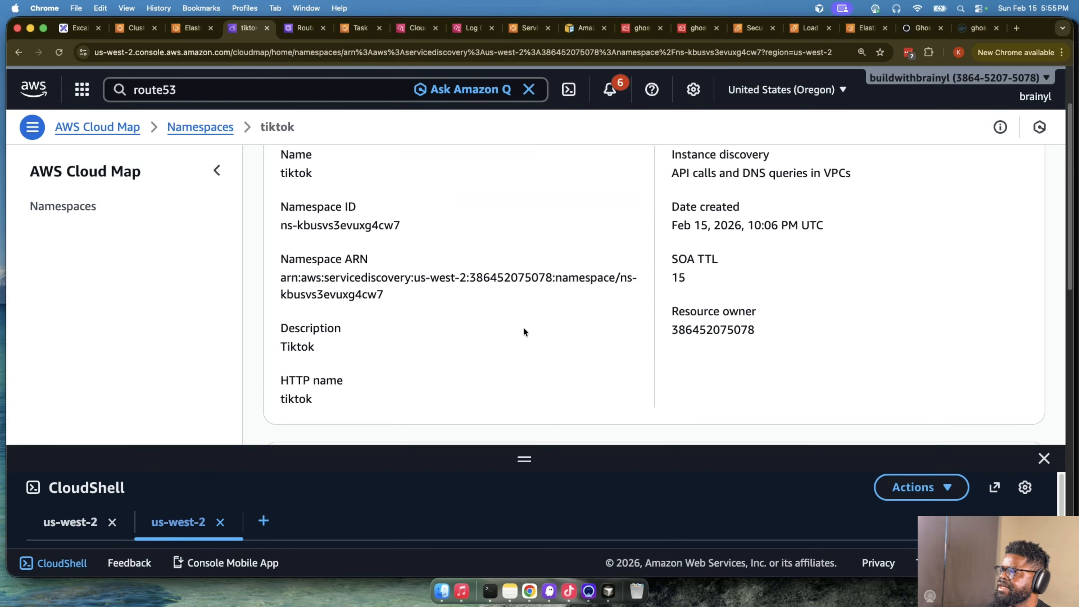
pyautogui.scroll(-5, 523, 331)
pyautogui.scroll(-2, 524, 331)
pyautogui.click(297, 363)
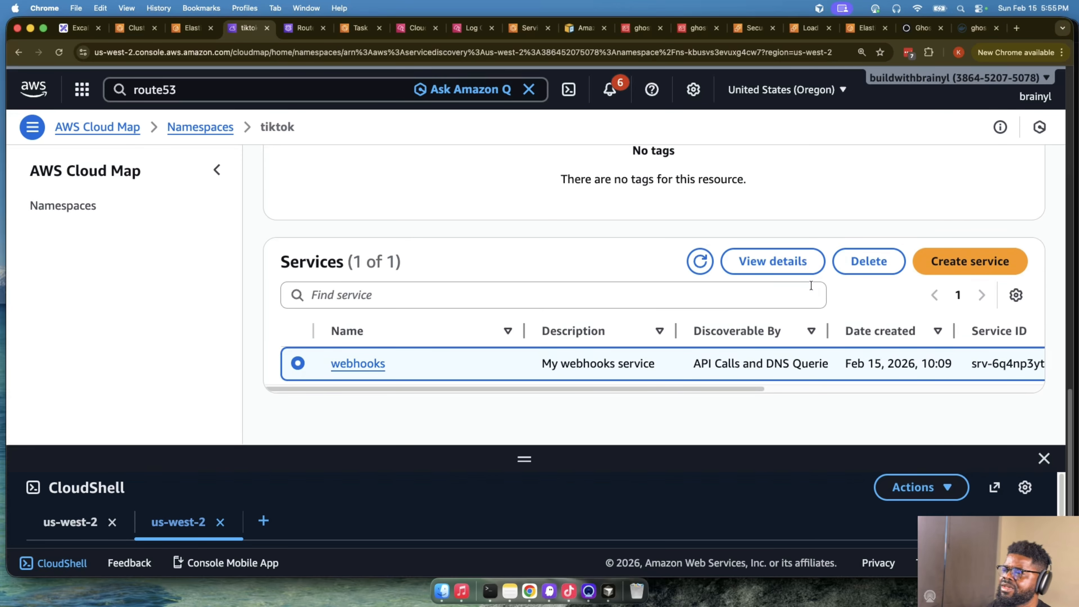
pyautogui.click(868, 261)
pyautogui.click(738, 360)
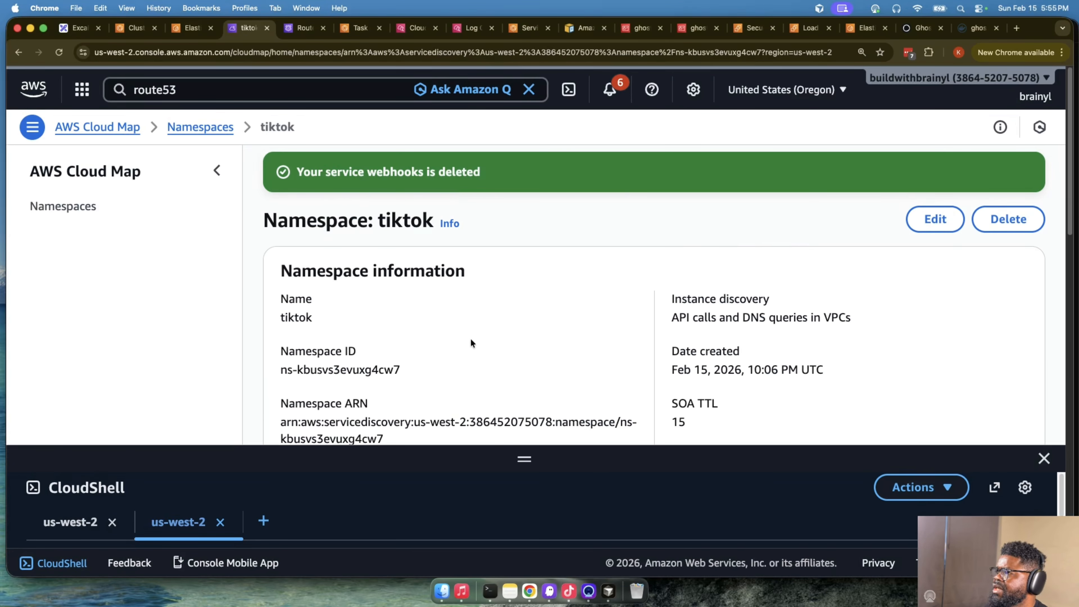
# - Return to the Cloud Map namespaces list and delete the tiktok namespace
pyautogui.click(186, 135)
pyautogui.click(298, 339)
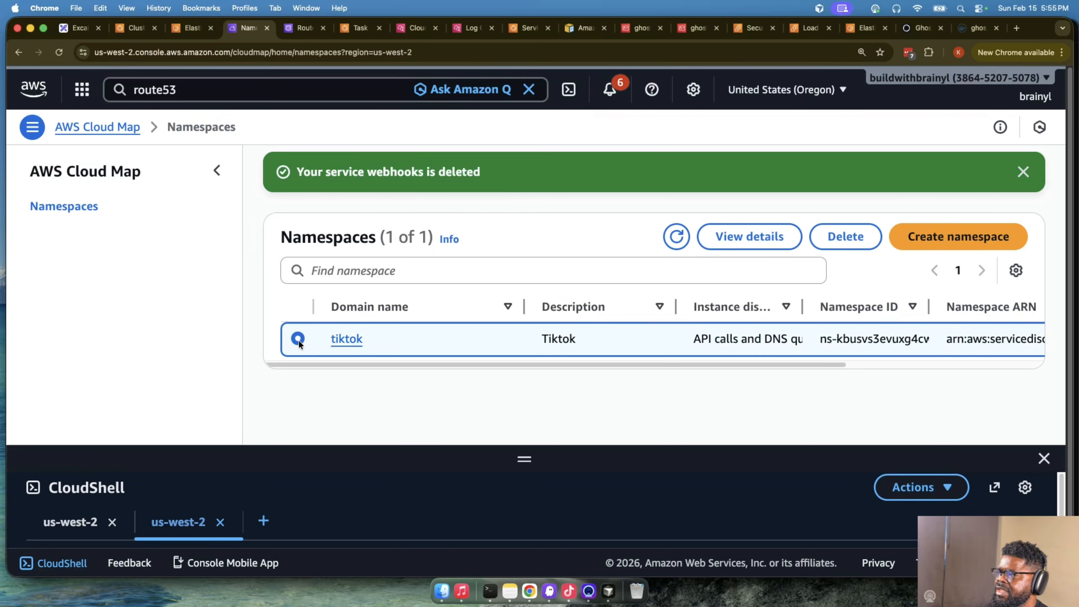
pyautogui.click(845, 236)
pyautogui.click(739, 360)
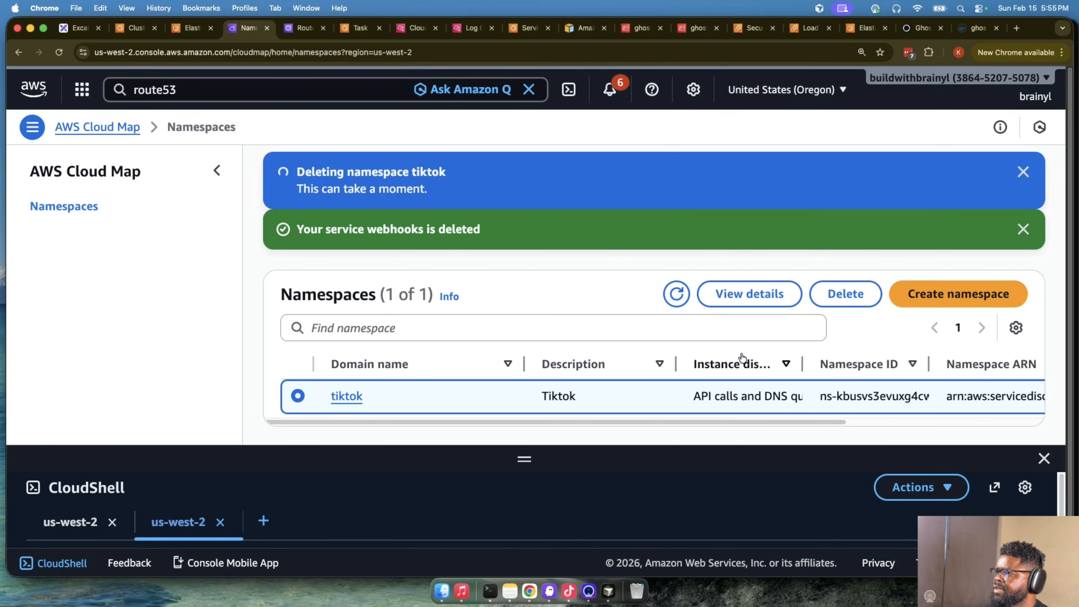
# - Reload the tiktok private hosted zone in Route 53 and examine its remaining records
pyautogui.click(303, 28)
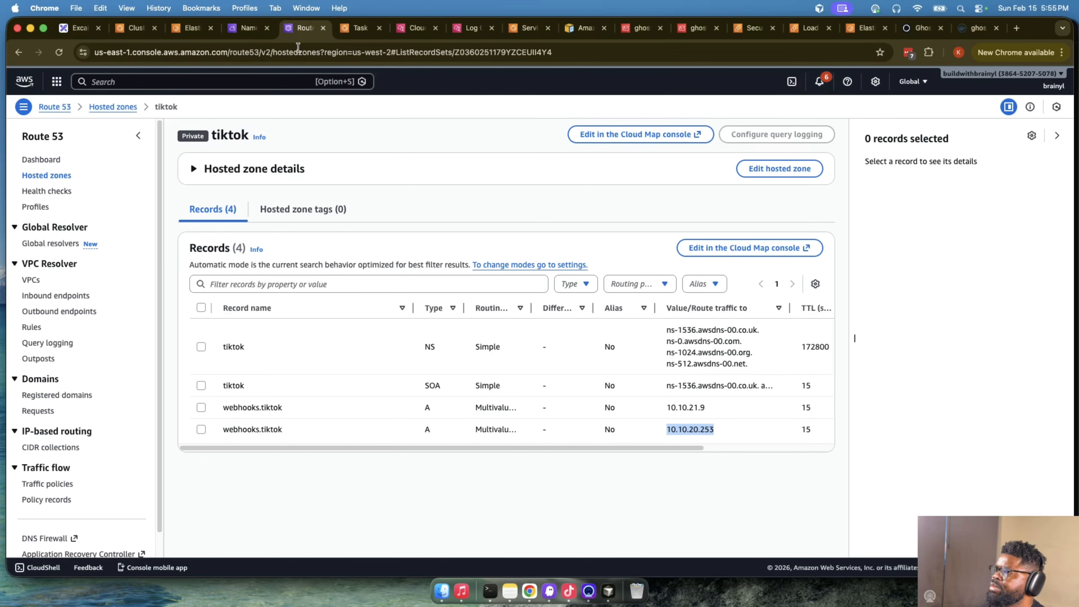
pyautogui.click(59, 52)
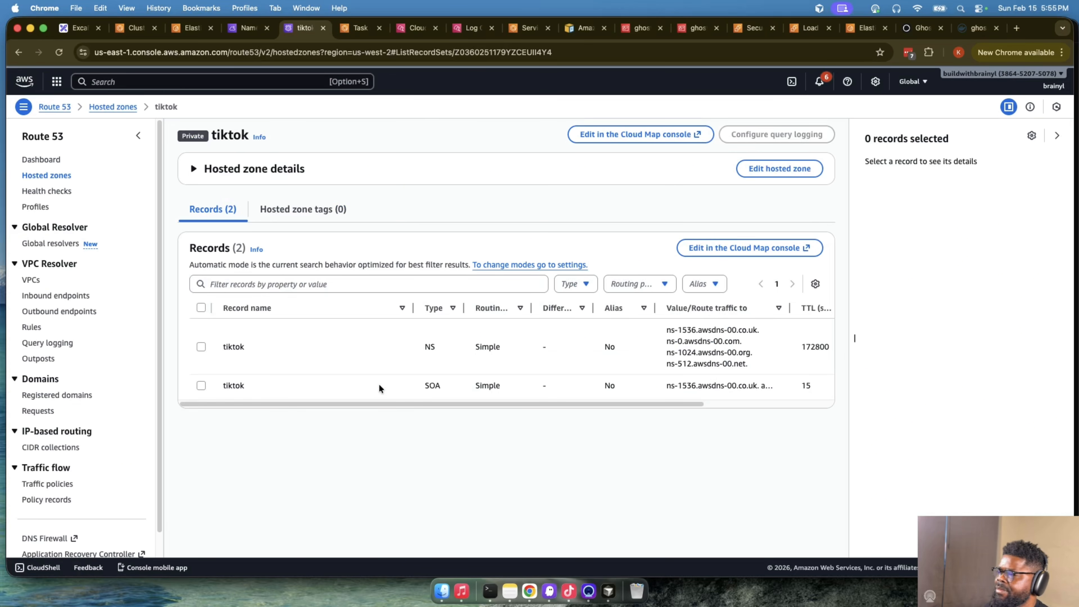
pyautogui.doubleClick(231, 384)
pyautogui.moveTo(227, 388); pyautogui.dragTo(232, 380)
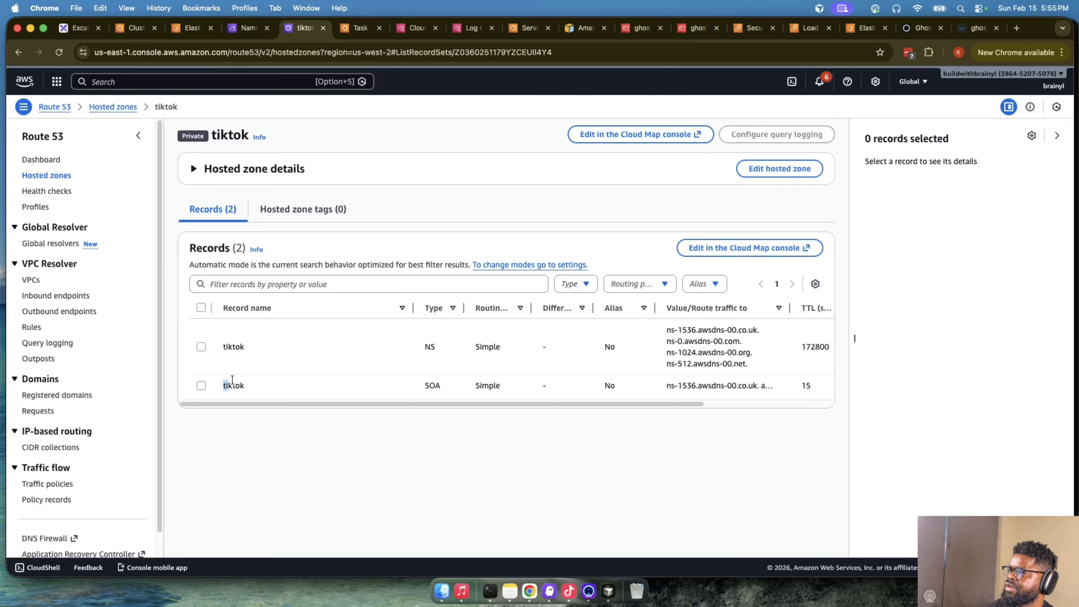
pyautogui.click(212, 211)
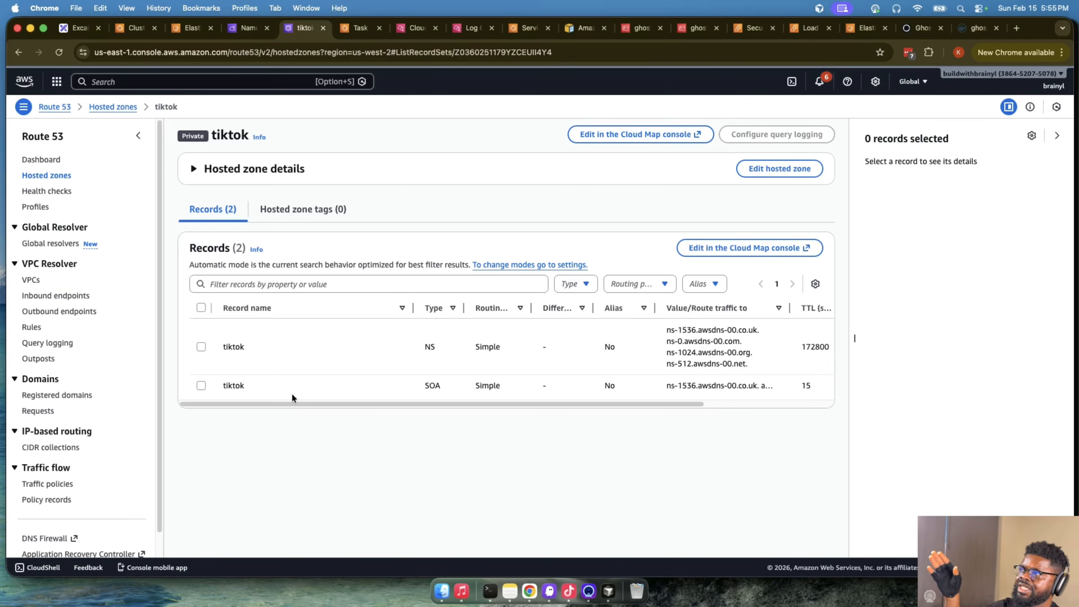
# - Check the namespace deletion in Cloud Map, and open and refresh the Route 53 hosted zones list
pyautogui.click(251, 27)
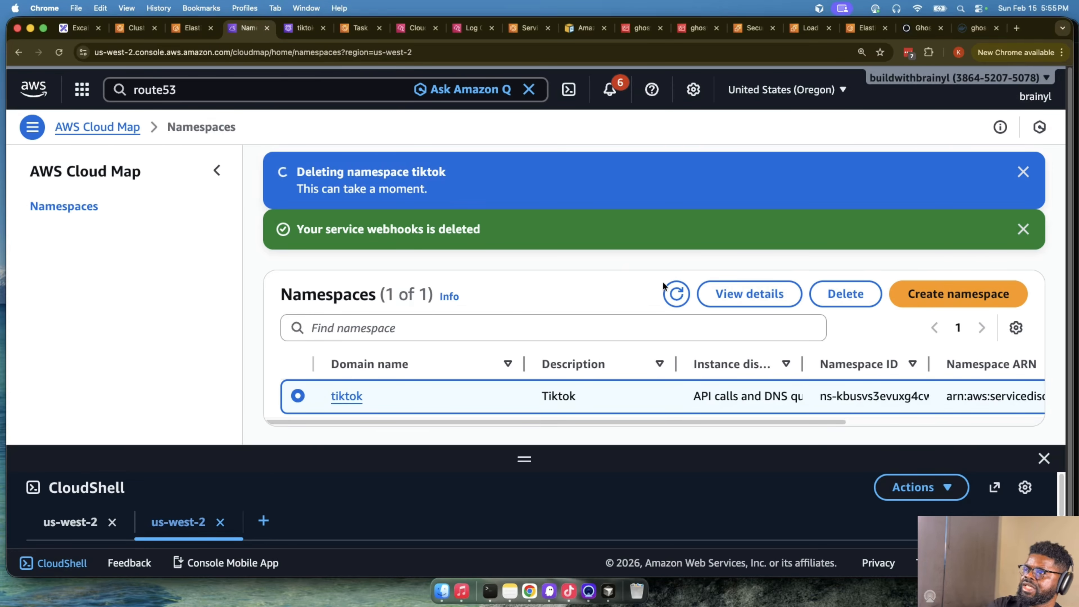
pyautogui.click(293, 29)
pyautogui.click(102, 107)
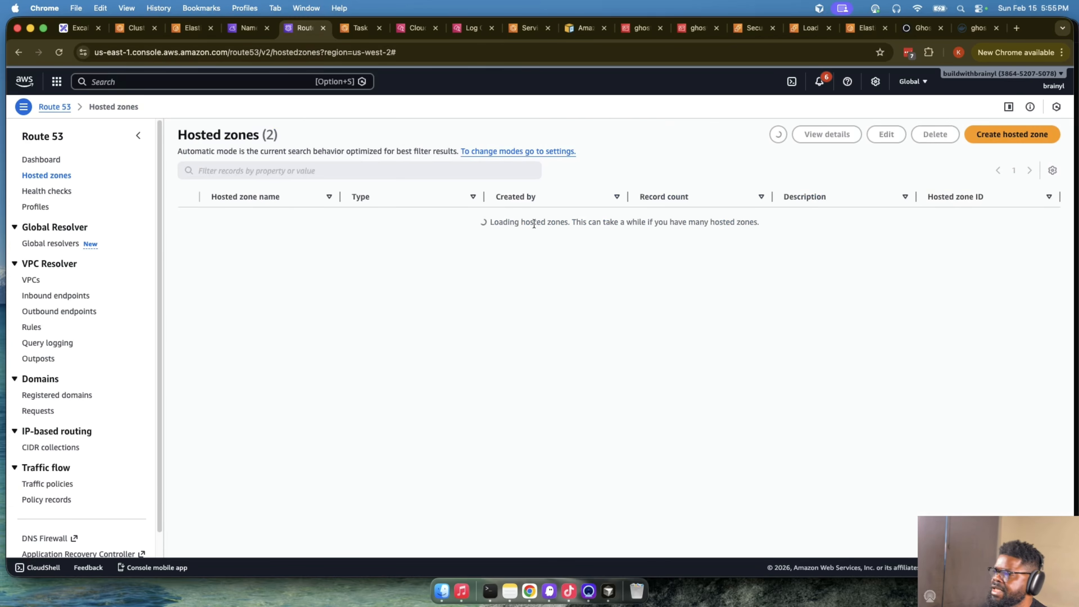
pyautogui.click(777, 135)
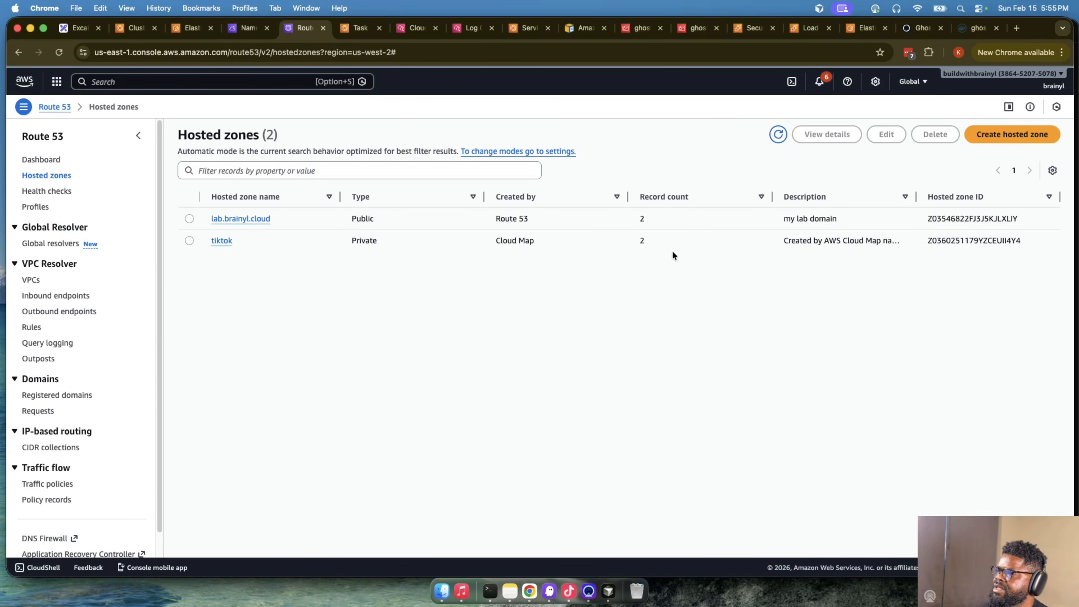
# - Dismiss the webhooks deletion notice and close CloudShell in Cloud Map, and refresh the Route 53 hosted zones list
pyautogui.click(249, 27)
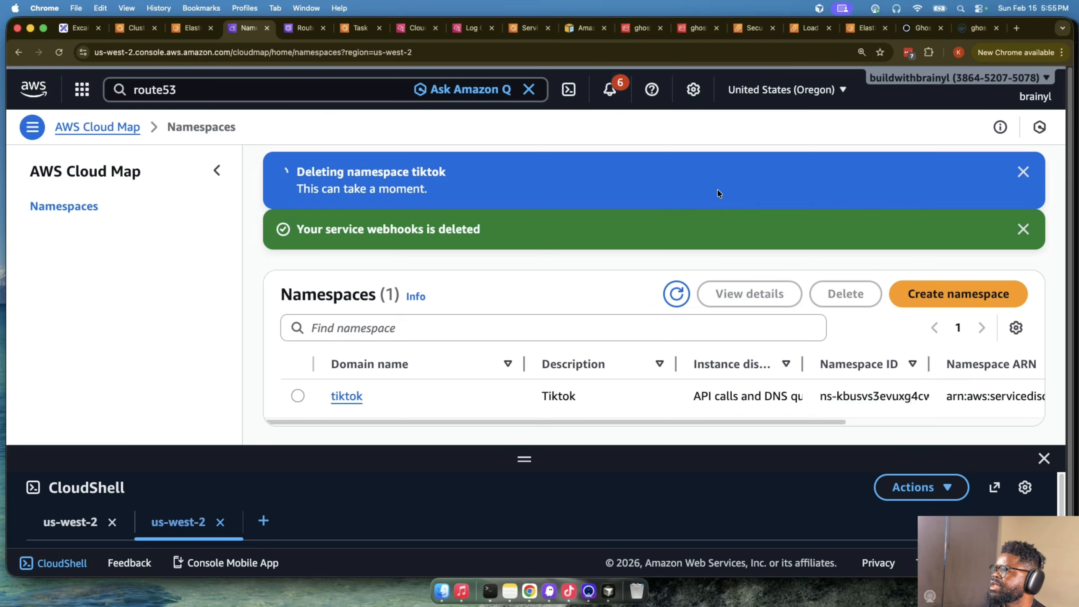
pyautogui.click(1023, 230)
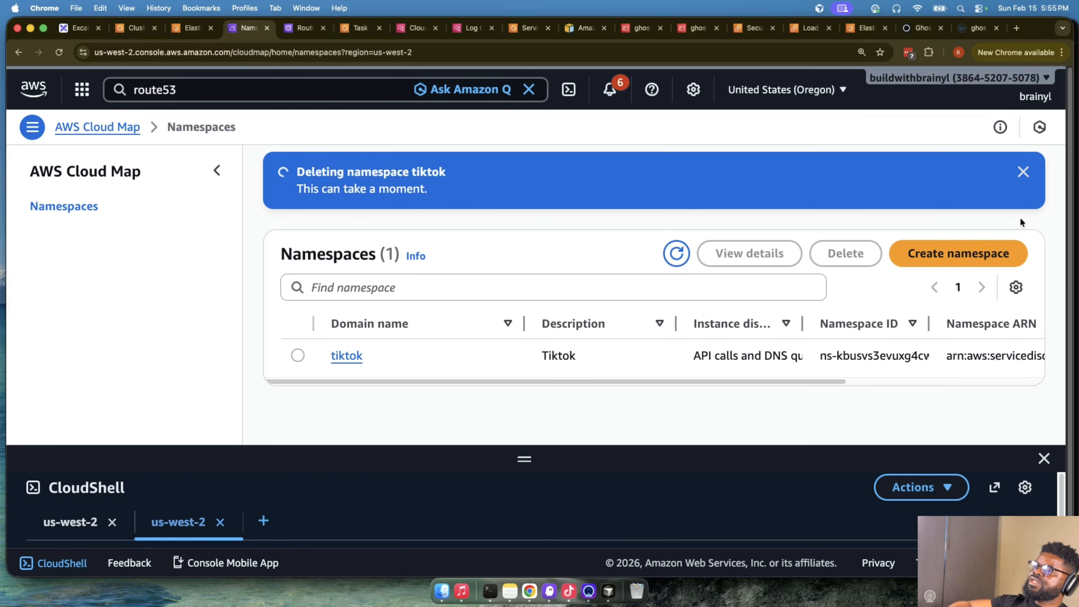
pyautogui.click(1044, 459)
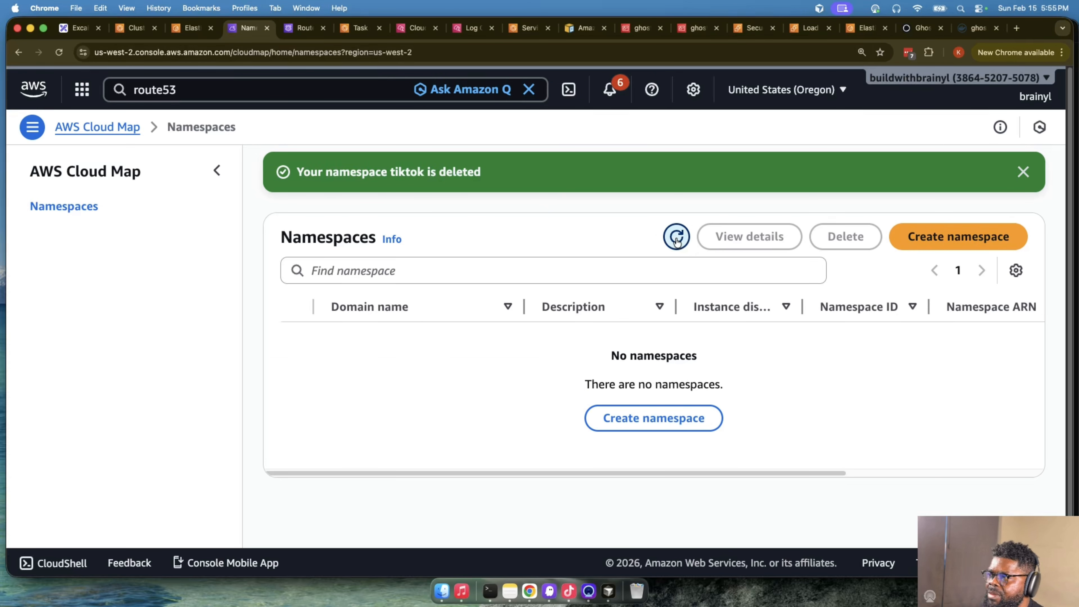
pyautogui.hotkey('ctrl', 'Tab')
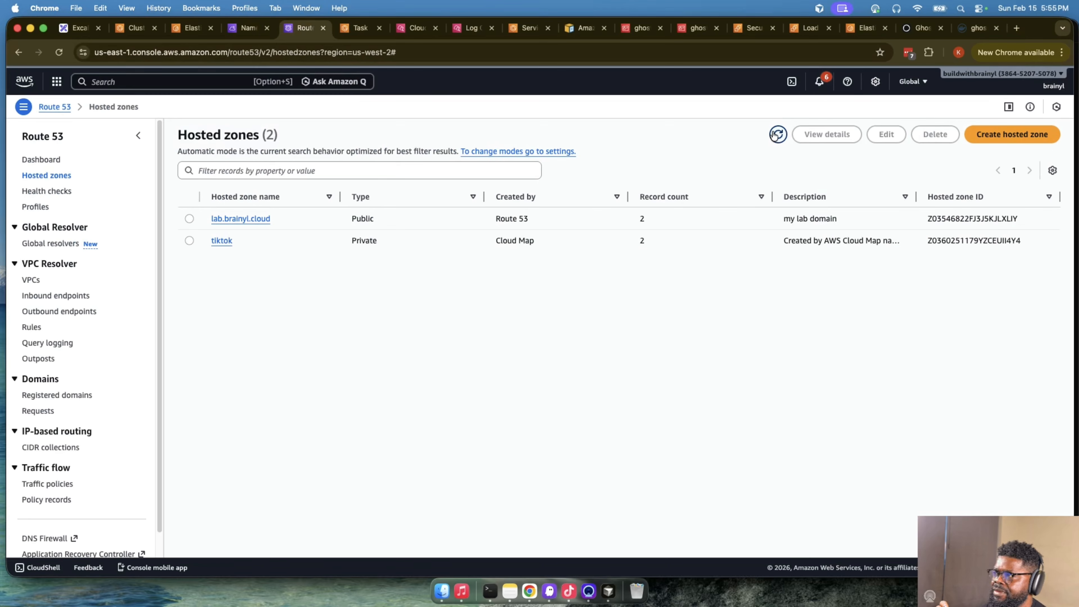
pyautogui.click(777, 134)
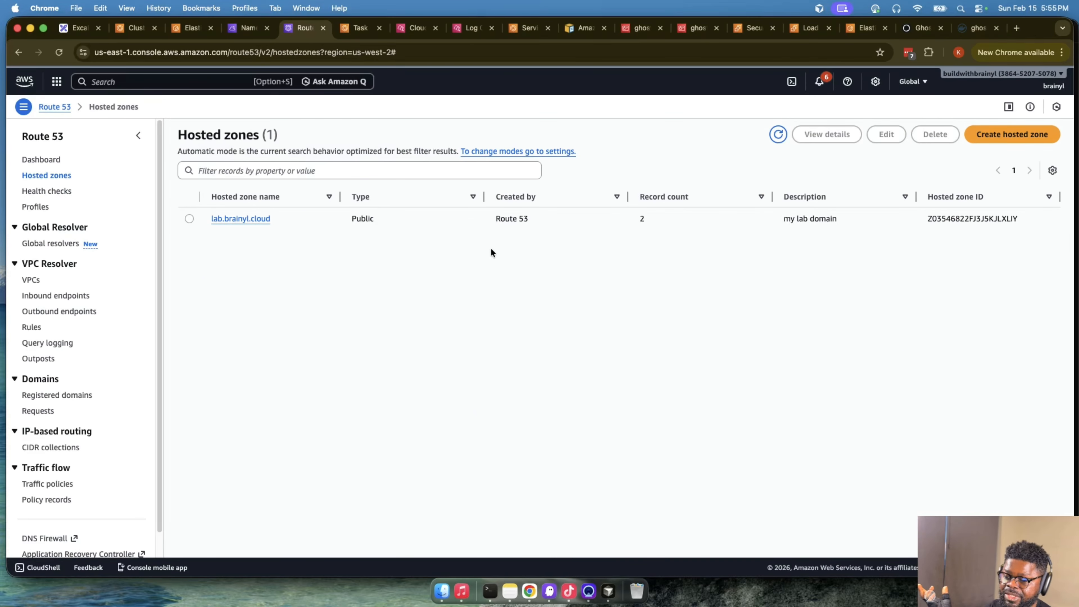
# - Open the Excalidraw diagram and examine the Ghost and Webhooks containers inside the single ECS task
pyautogui.click(81, 29)
pyautogui.scroll(3, 693, 299)
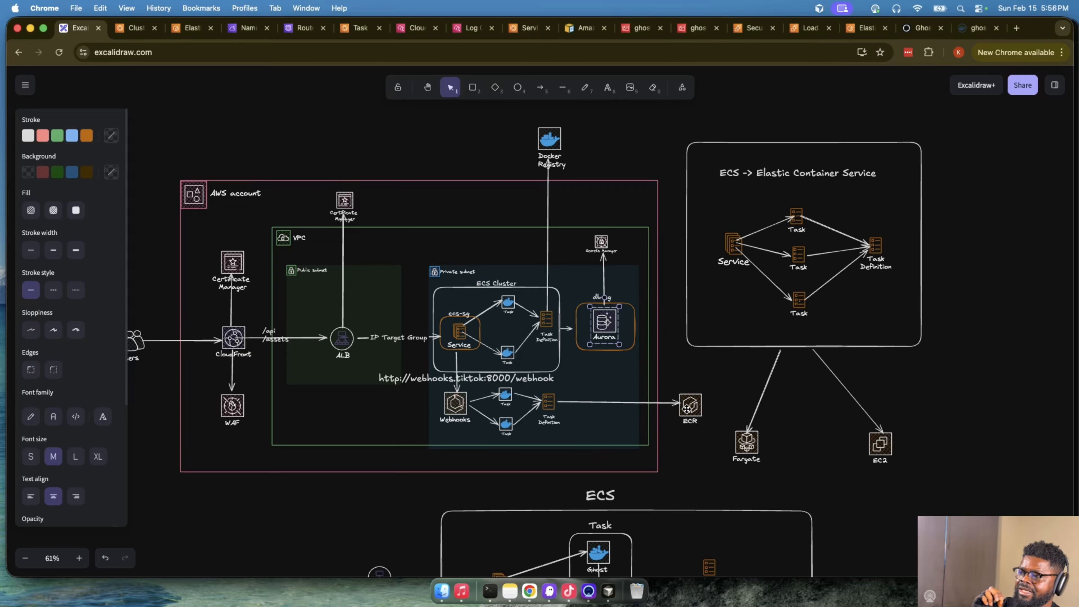
pyautogui.scroll(-3, 686, 409)
pyautogui.click(603, 447)
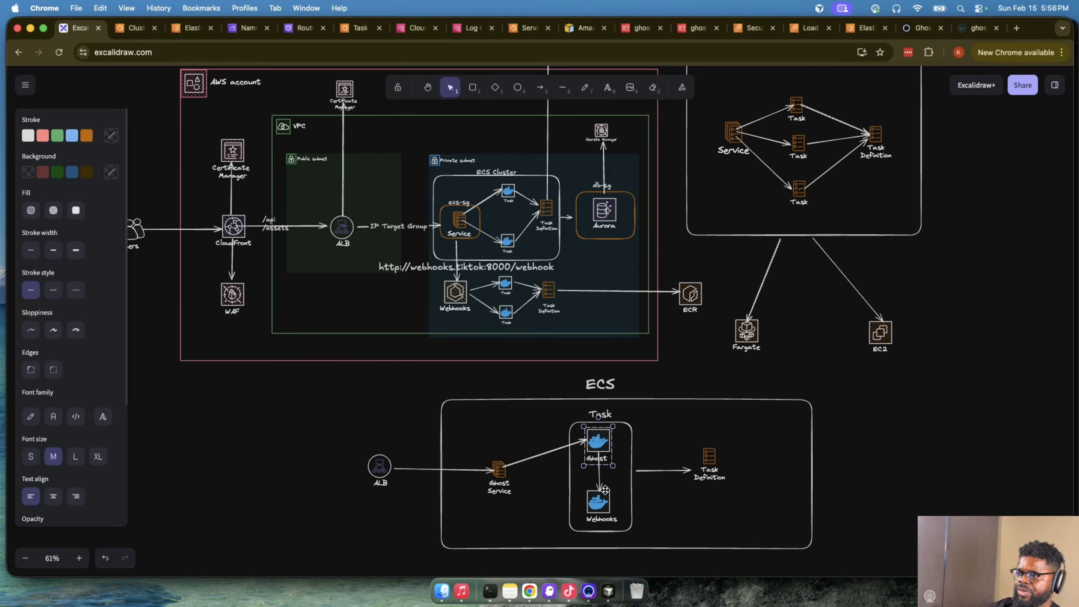
pyautogui.click(603, 507)
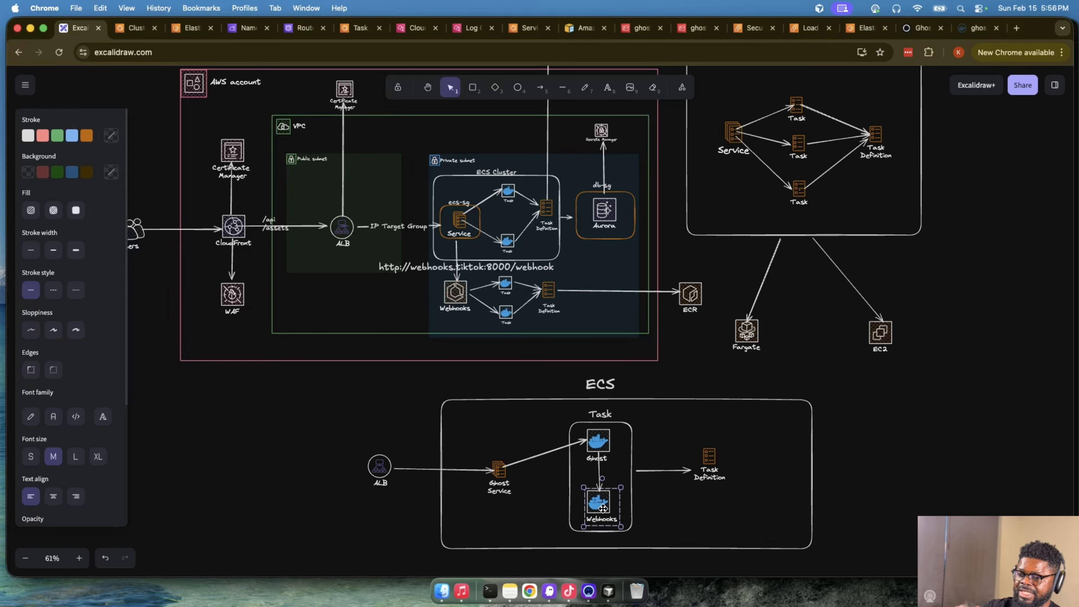
# - Examine the separate Webhooks service, its two tasks and its task definition in the AWS account diagram
pyautogui.scroll(1, 603, 508)
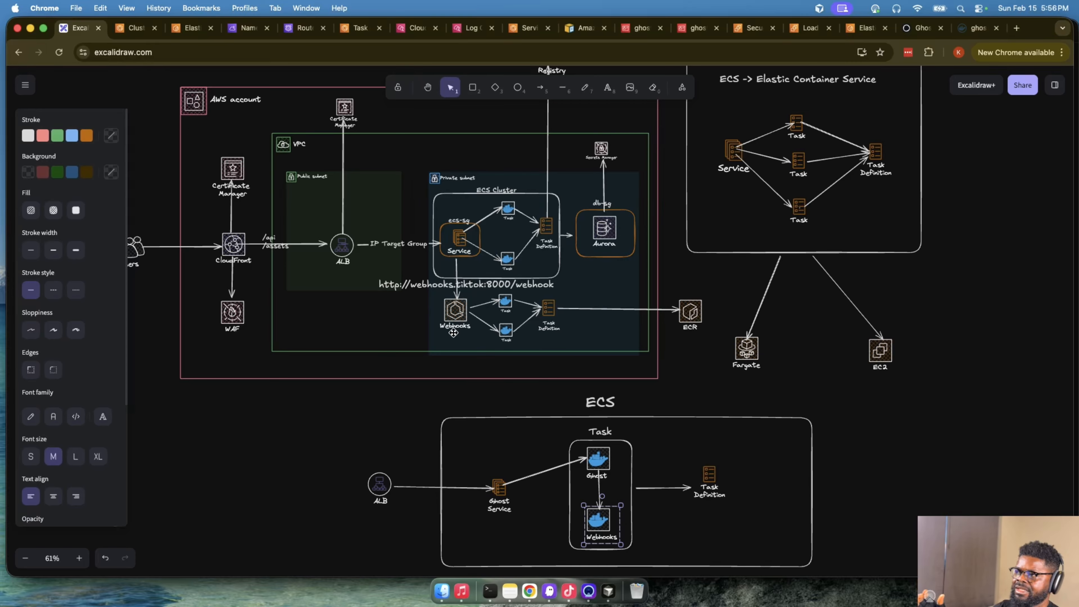
pyautogui.click(459, 318)
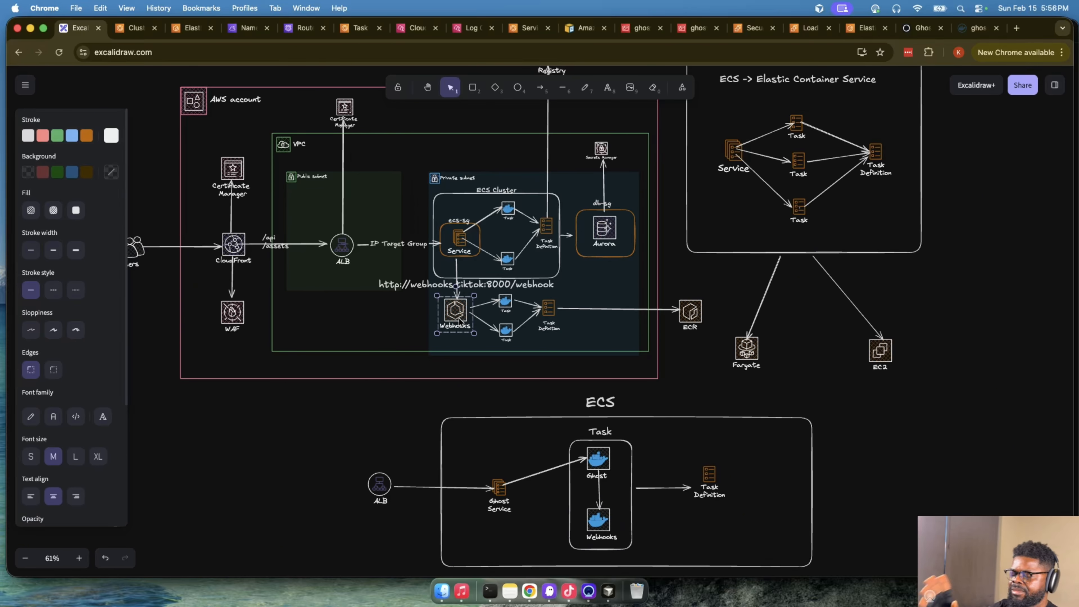
pyautogui.click(506, 302)
pyautogui.click(505, 330)
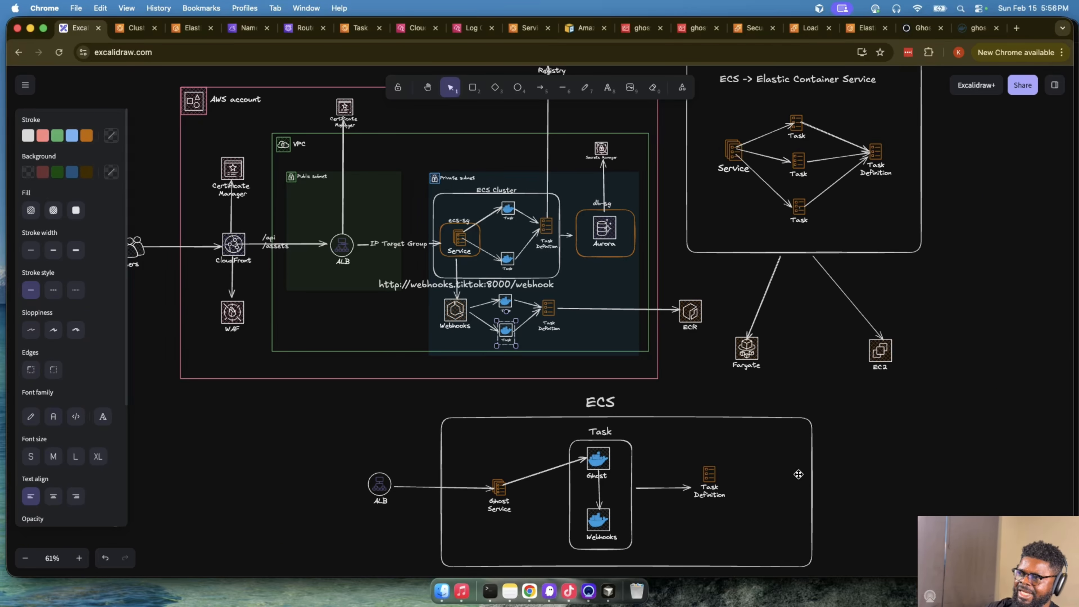
pyautogui.scroll(1, 721, 461)
pyautogui.click(547, 302)
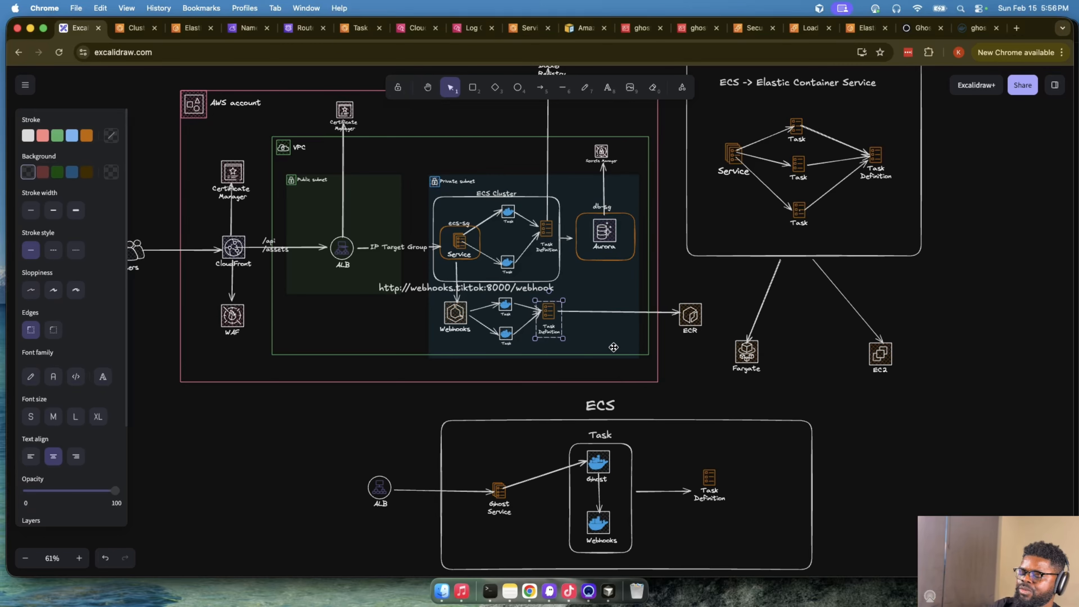
# - Review the internal ALB and Cloud Map service discovery diagrams, and return to the AWS account diagram
pyautogui.scroll(10, 619, 345)
pyautogui.hscroll(12, 623, 348)
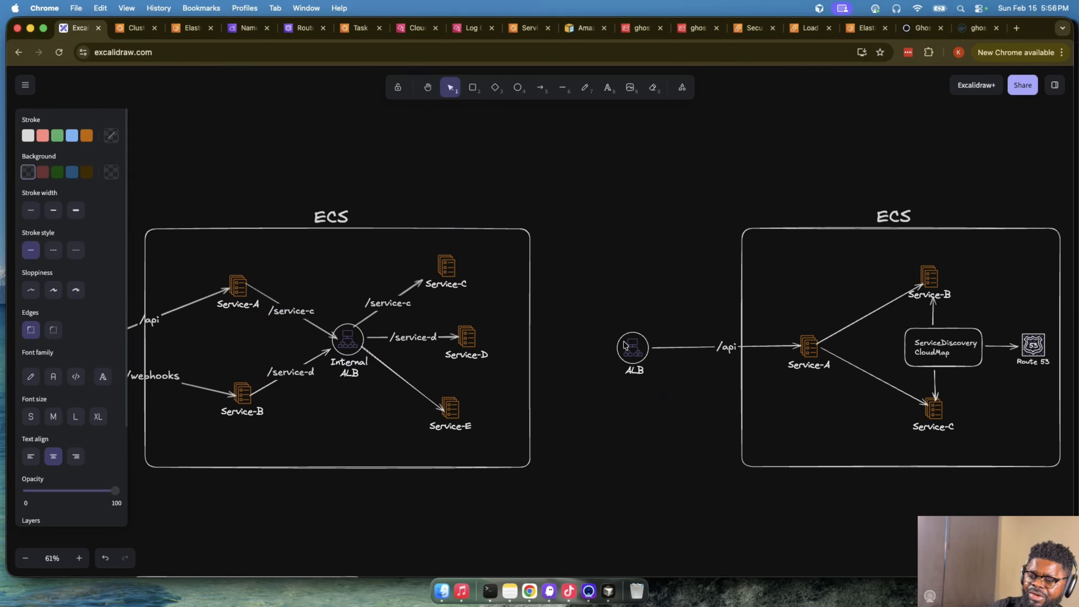
pyautogui.hscroll(4, 624, 345)
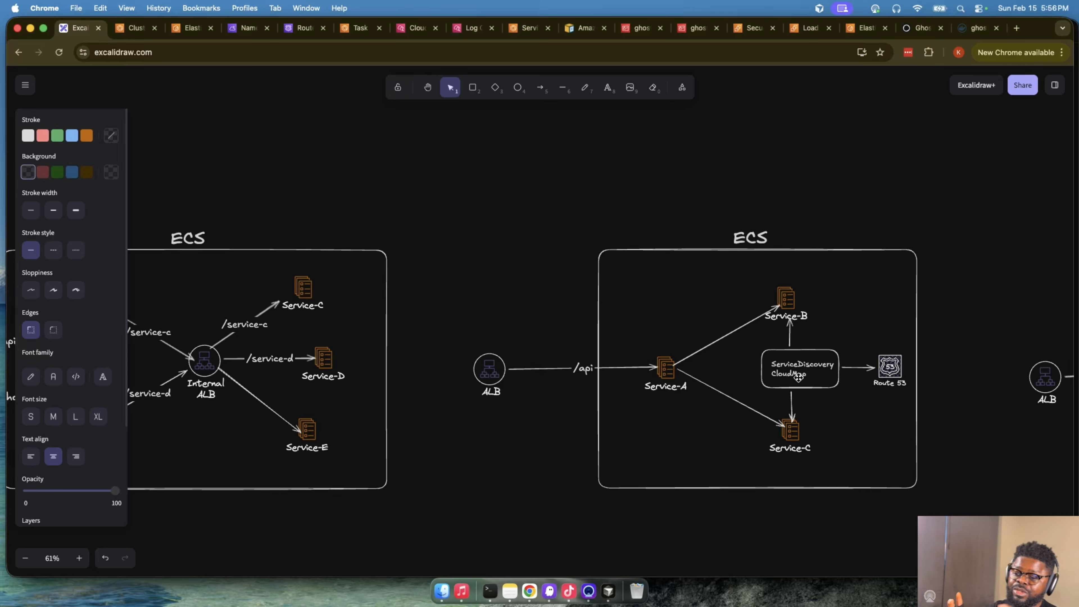
pyautogui.scroll(-15, 798, 377)
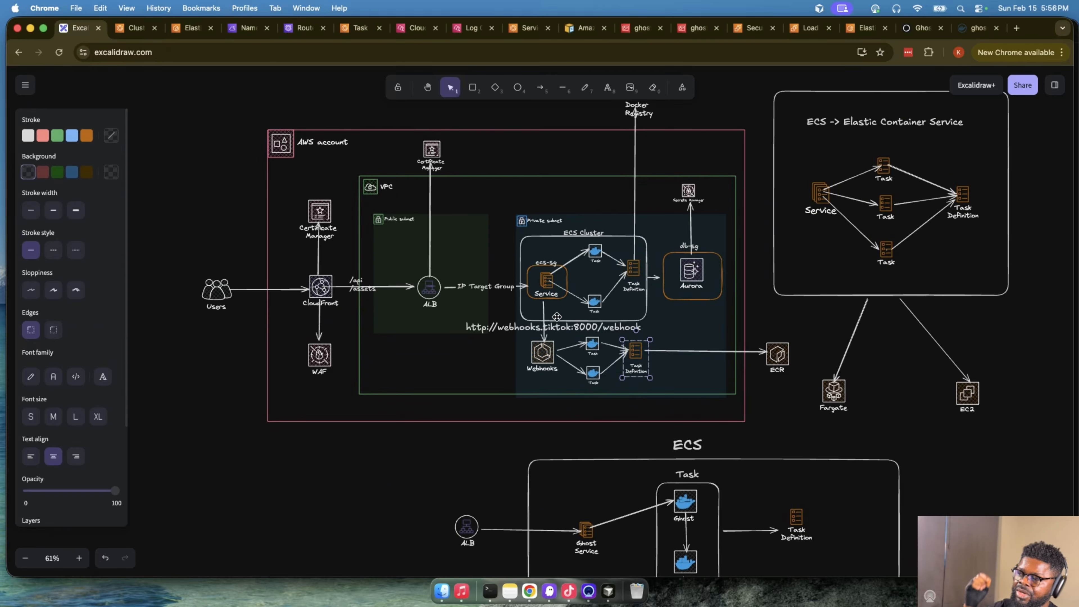
pyautogui.click(529, 332)
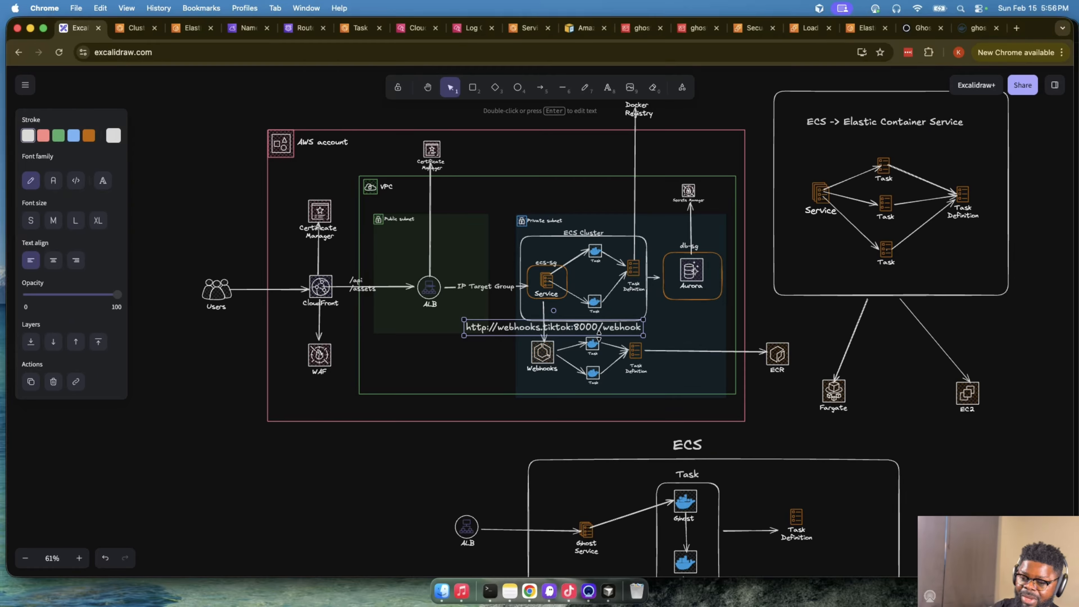
pyautogui.click(537, 365)
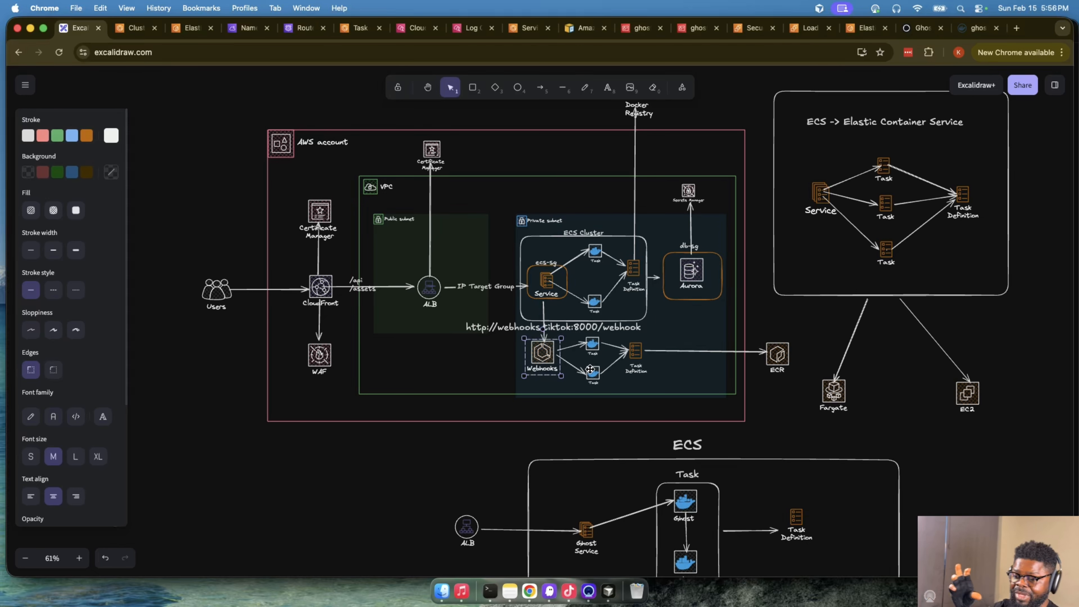
pyautogui.click(524, 333)
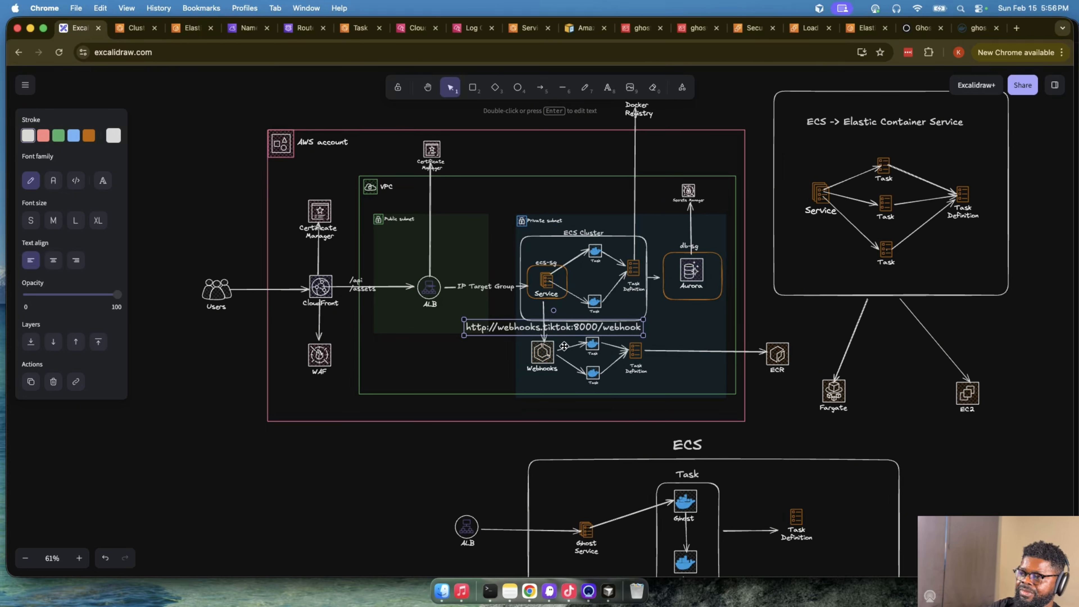
pyautogui.click(590, 346)
pyautogui.click(594, 375)
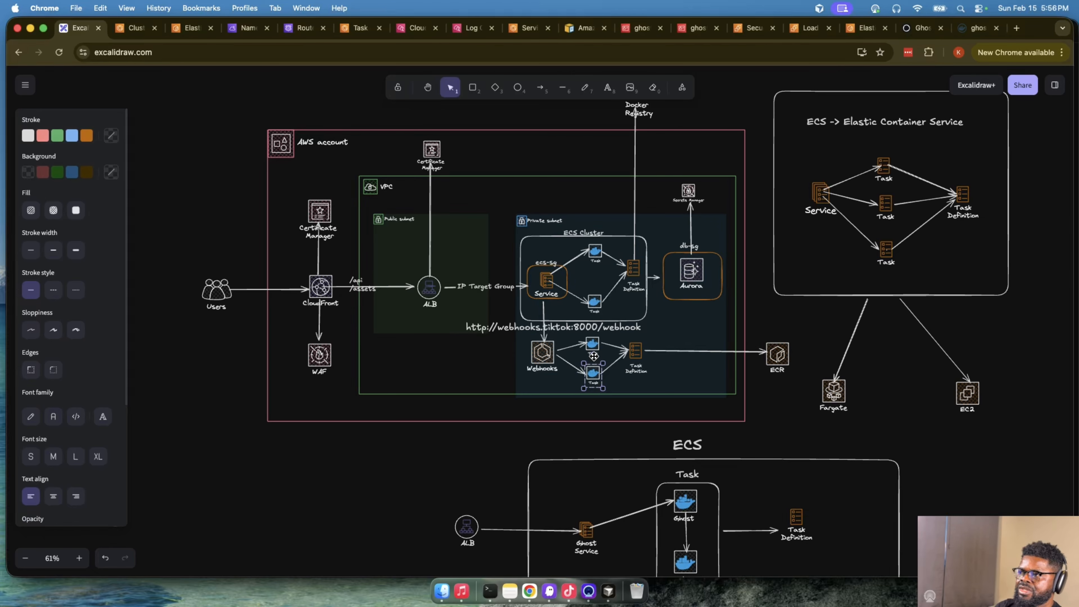
pyautogui.click(568, 334)
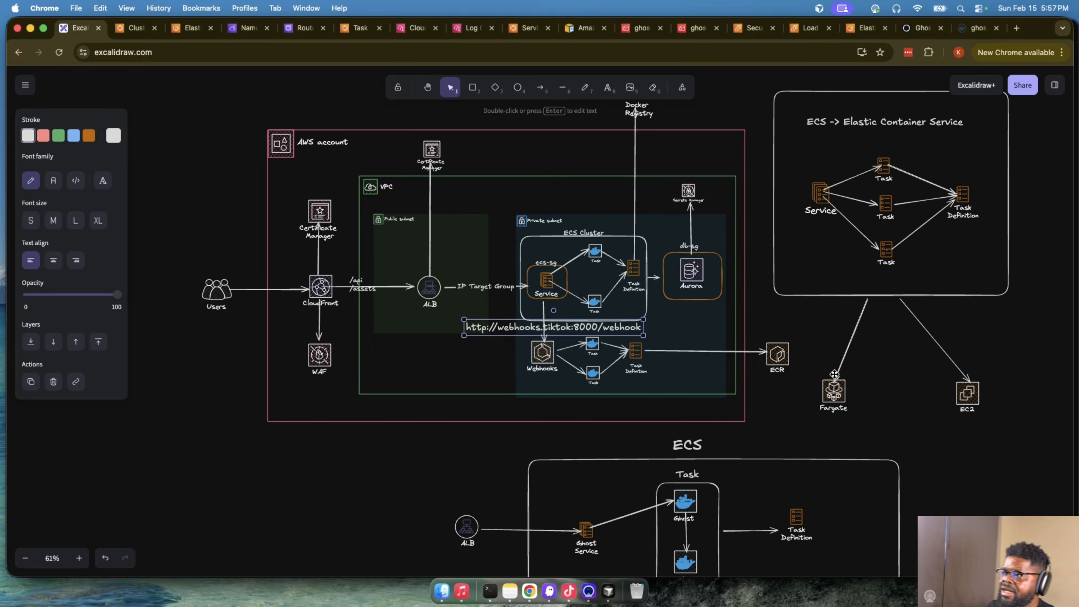
pyautogui.scroll(-5, 885, 393)
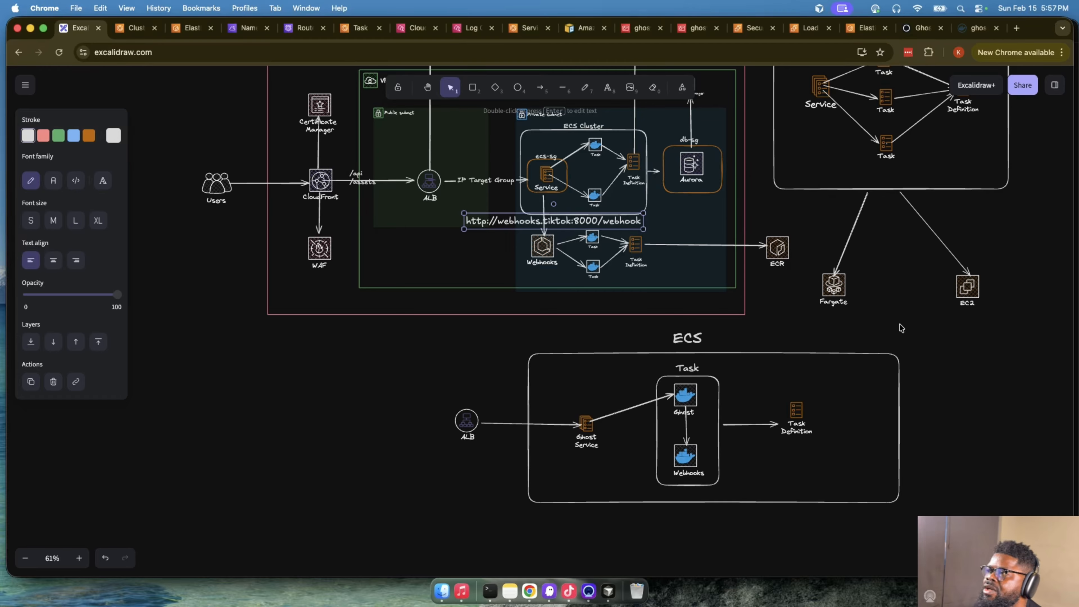
pyautogui.scroll(2, 368, 329)
pyautogui.scroll(10, 368, 330)
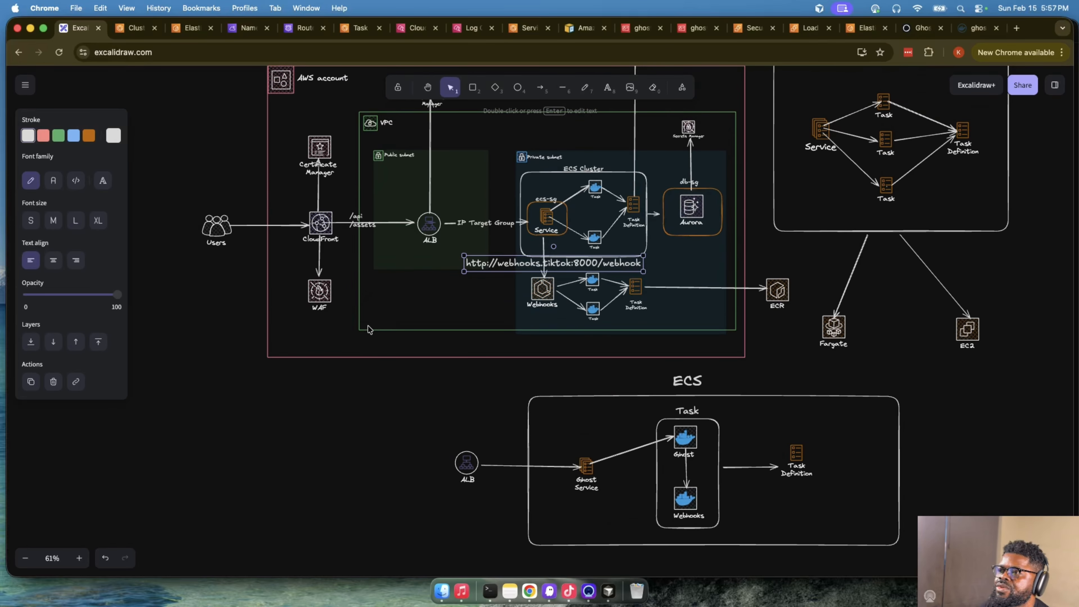